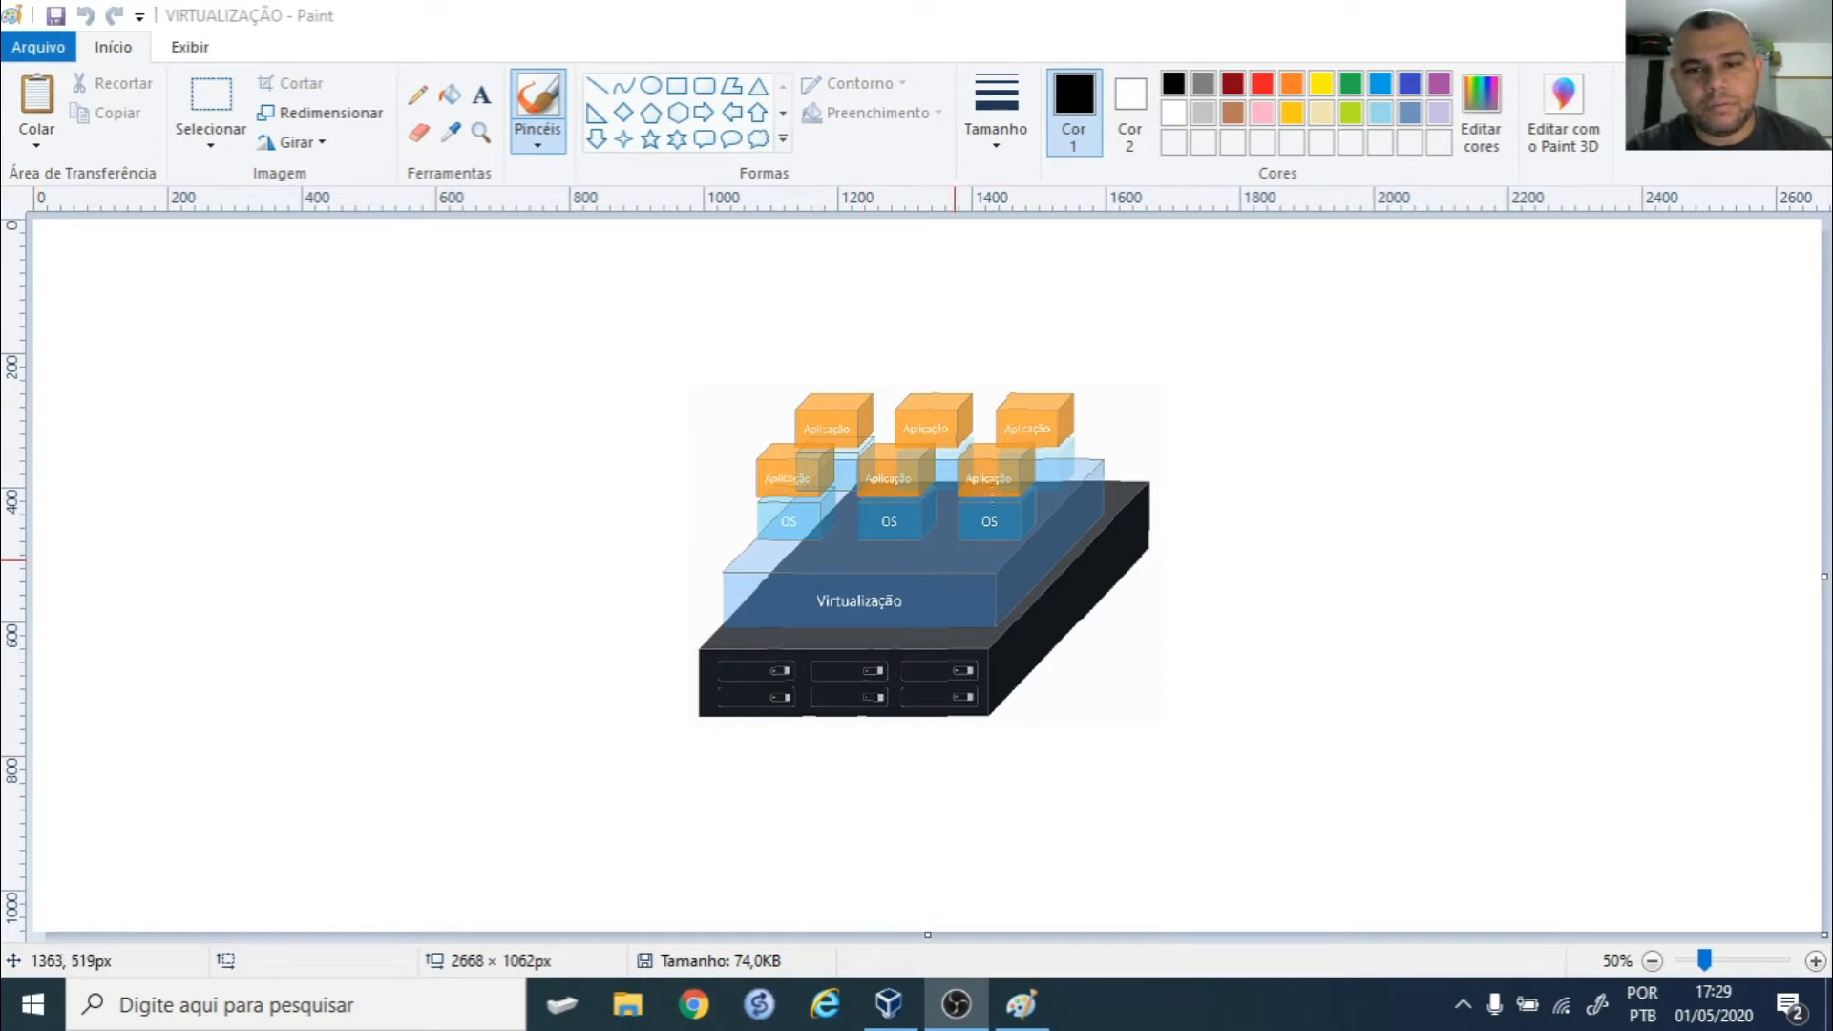
# - Select the Pencil tool to draw freehand over the VIRTUALIZAÇÃO diagram
pyautogui.click(418, 95)
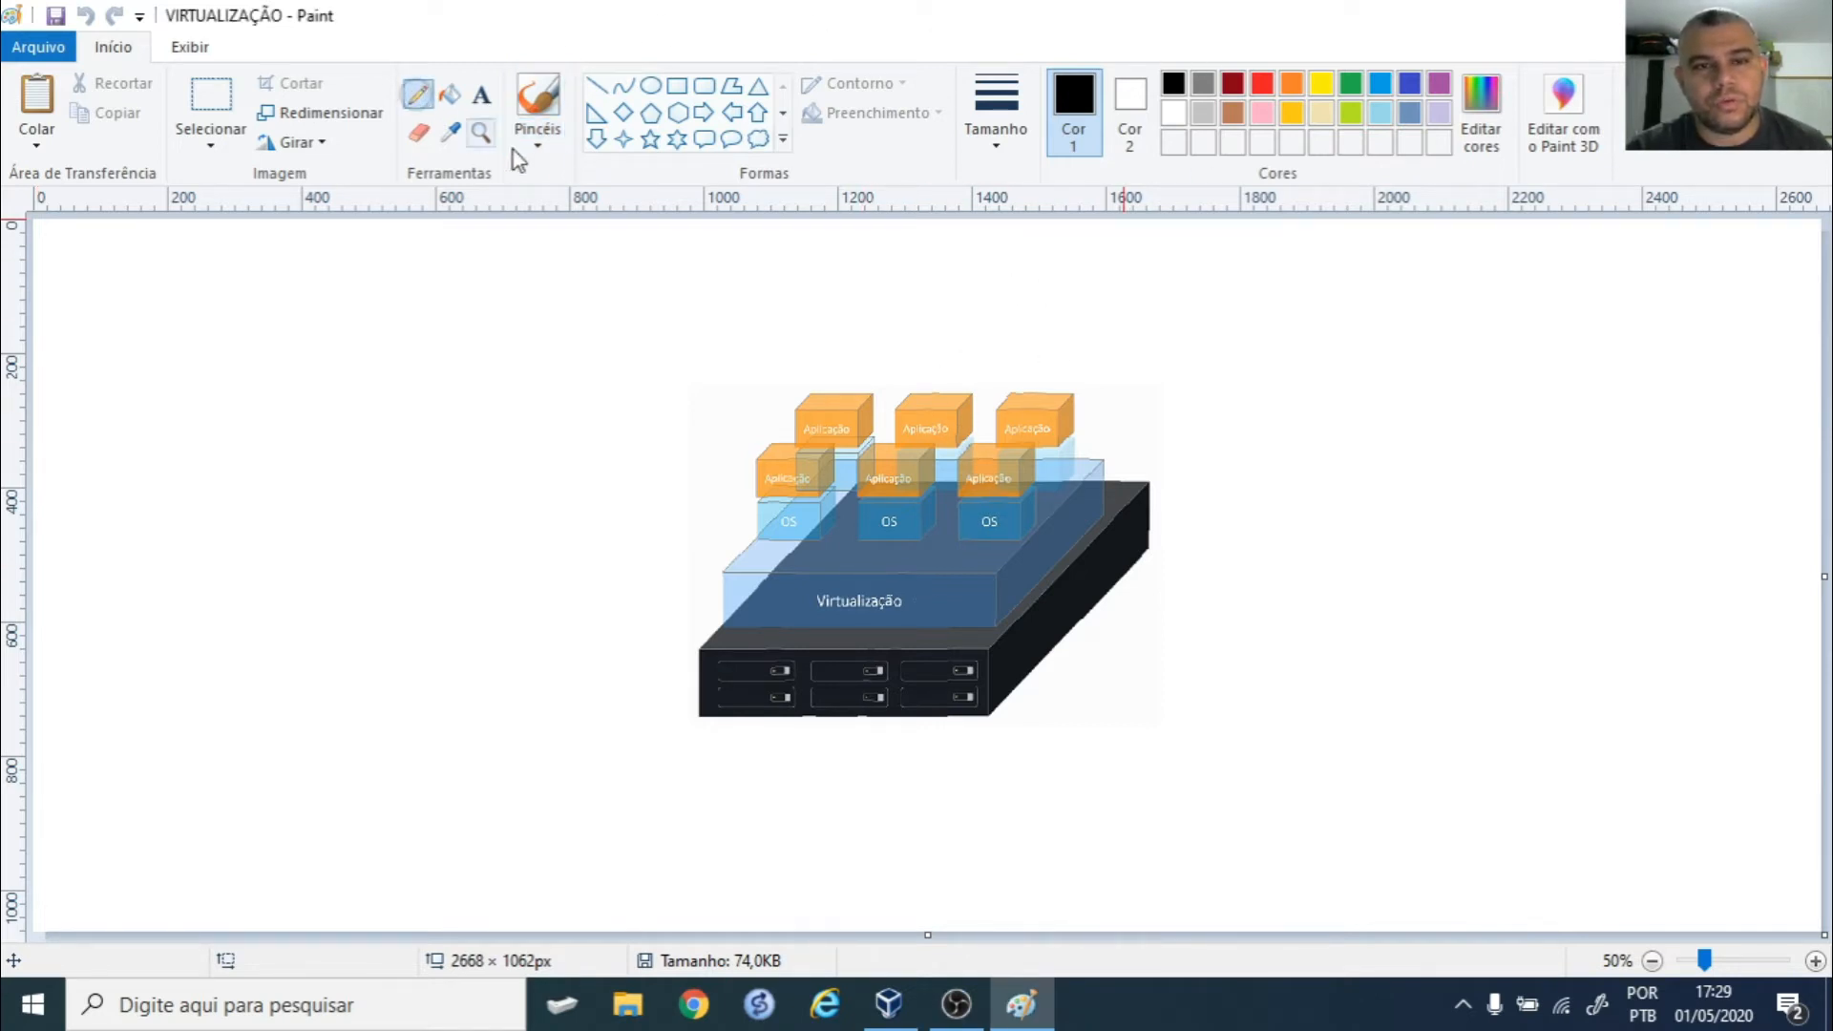
# - Pick a pencil line thickness and draw a stroke out from the server's right edge
pyautogui.click(1005, 123)
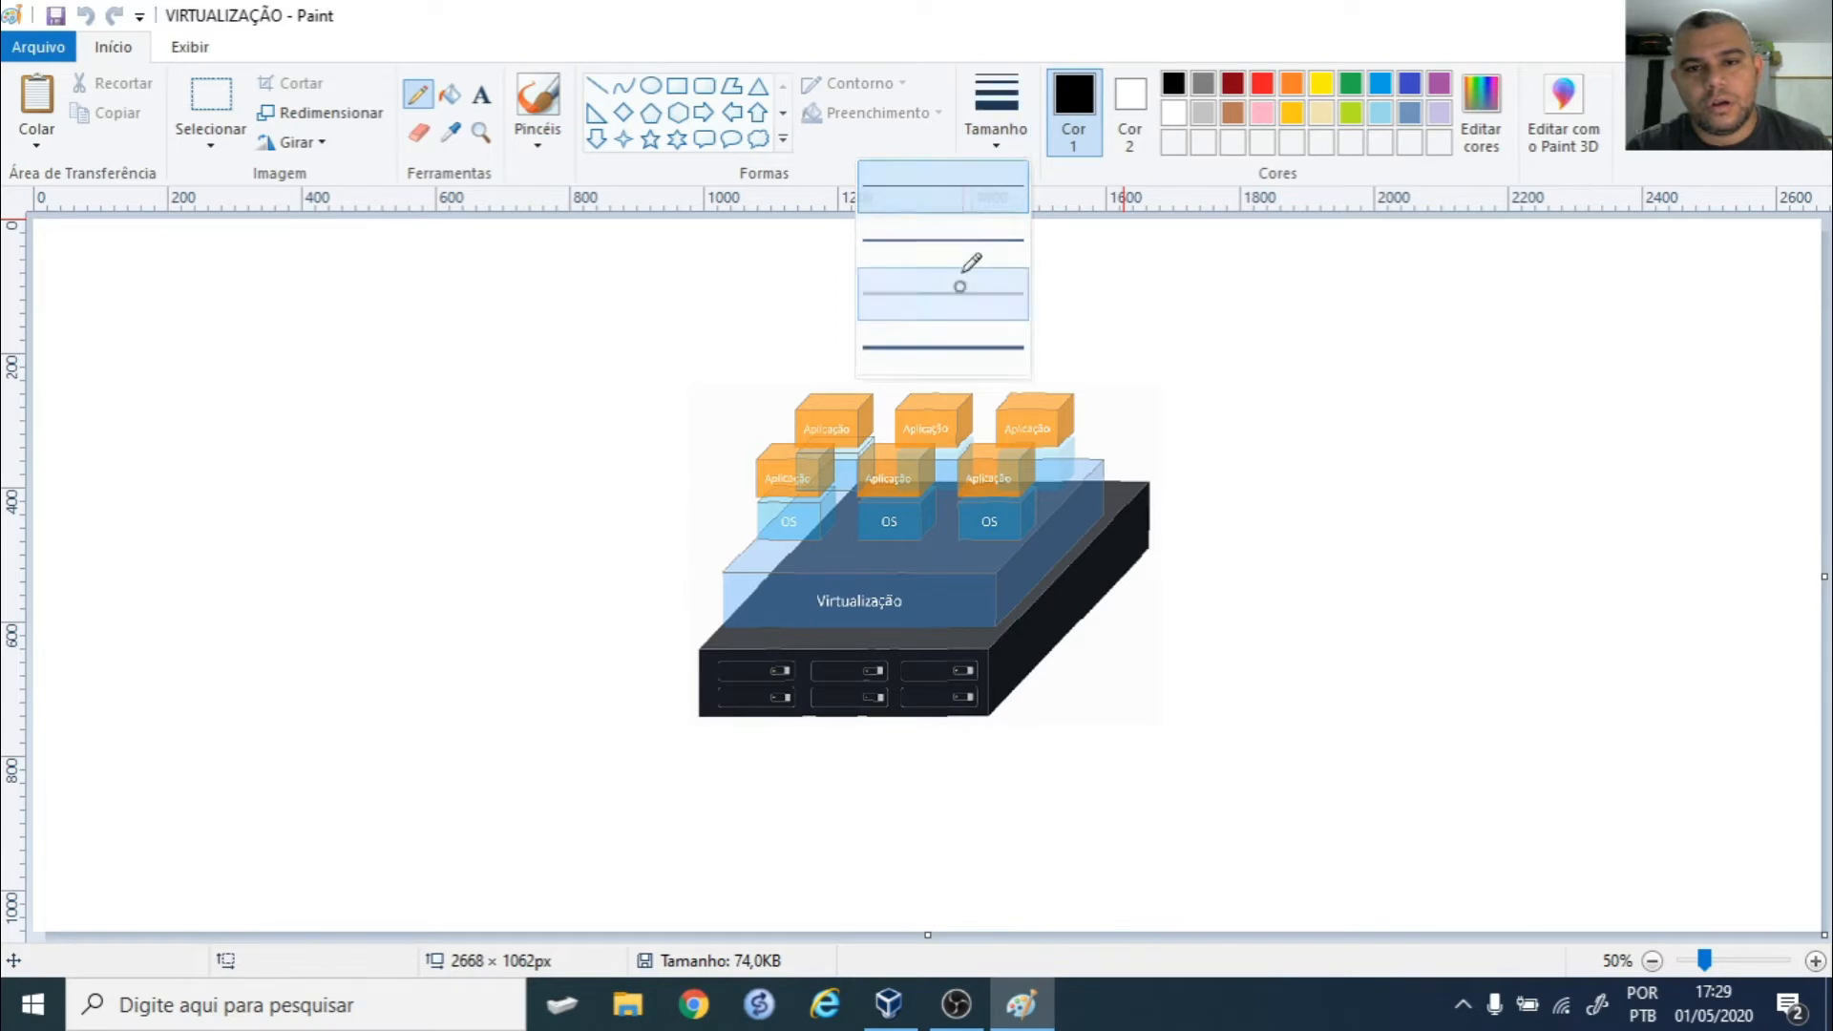
pyautogui.click(965, 280)
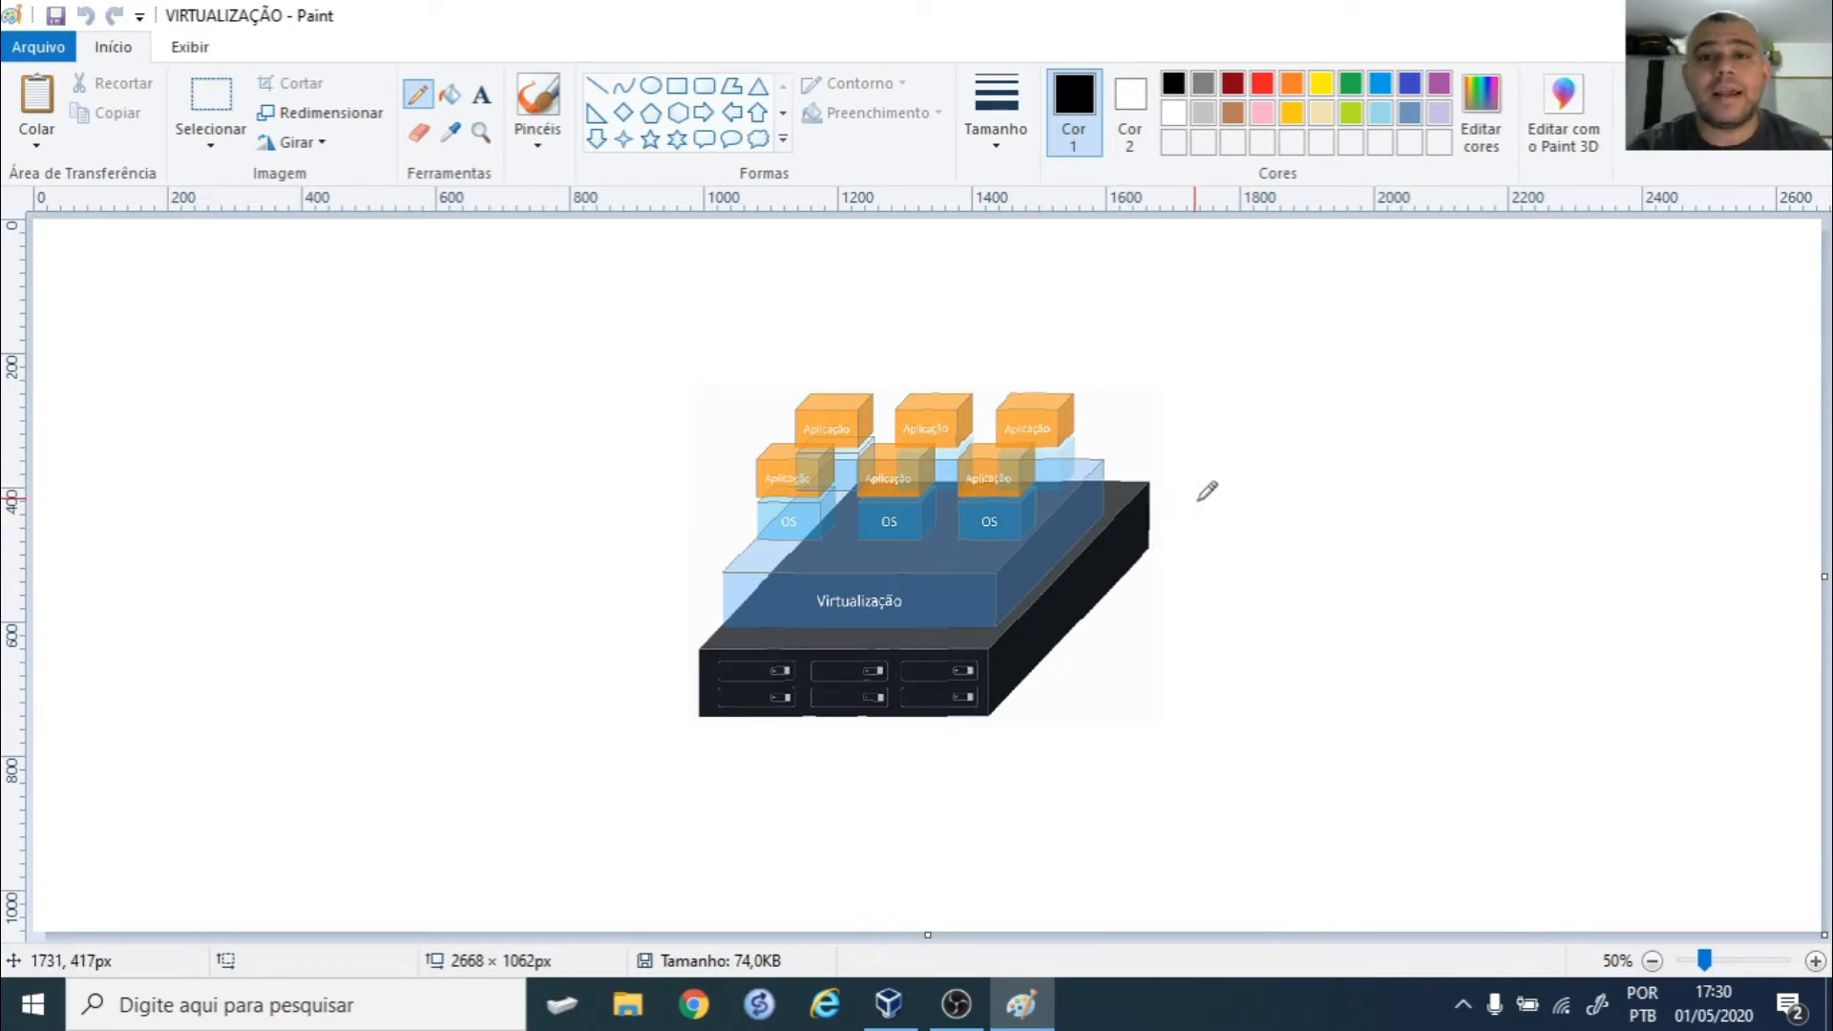
pyautogui.moveTo(1162, 509)
pyautogui.mouseDown()
pyautogui.moveTo(1444, 456)
pyautogui.moveTo(1435, 489)
pyautogui.moveTo(1581, 500)
pyautogui.moveTo(1566, 401)
pyautogui.moveTo(1467, 424)
pyautogui.mouseUp()
# - Write NET. inside the cloud and undo a stray small arrow under the connector
pyautogui.moveTo(1477, 491)
pyautogui.mouseDown()
pyautogui.moveTo(1500, 462)
pyautogui.moveTo(1552, 459)
pyautogui.moveTo(1521, 472)
pyautogui.mouseUp()
pyautogui.click(1556, 469)
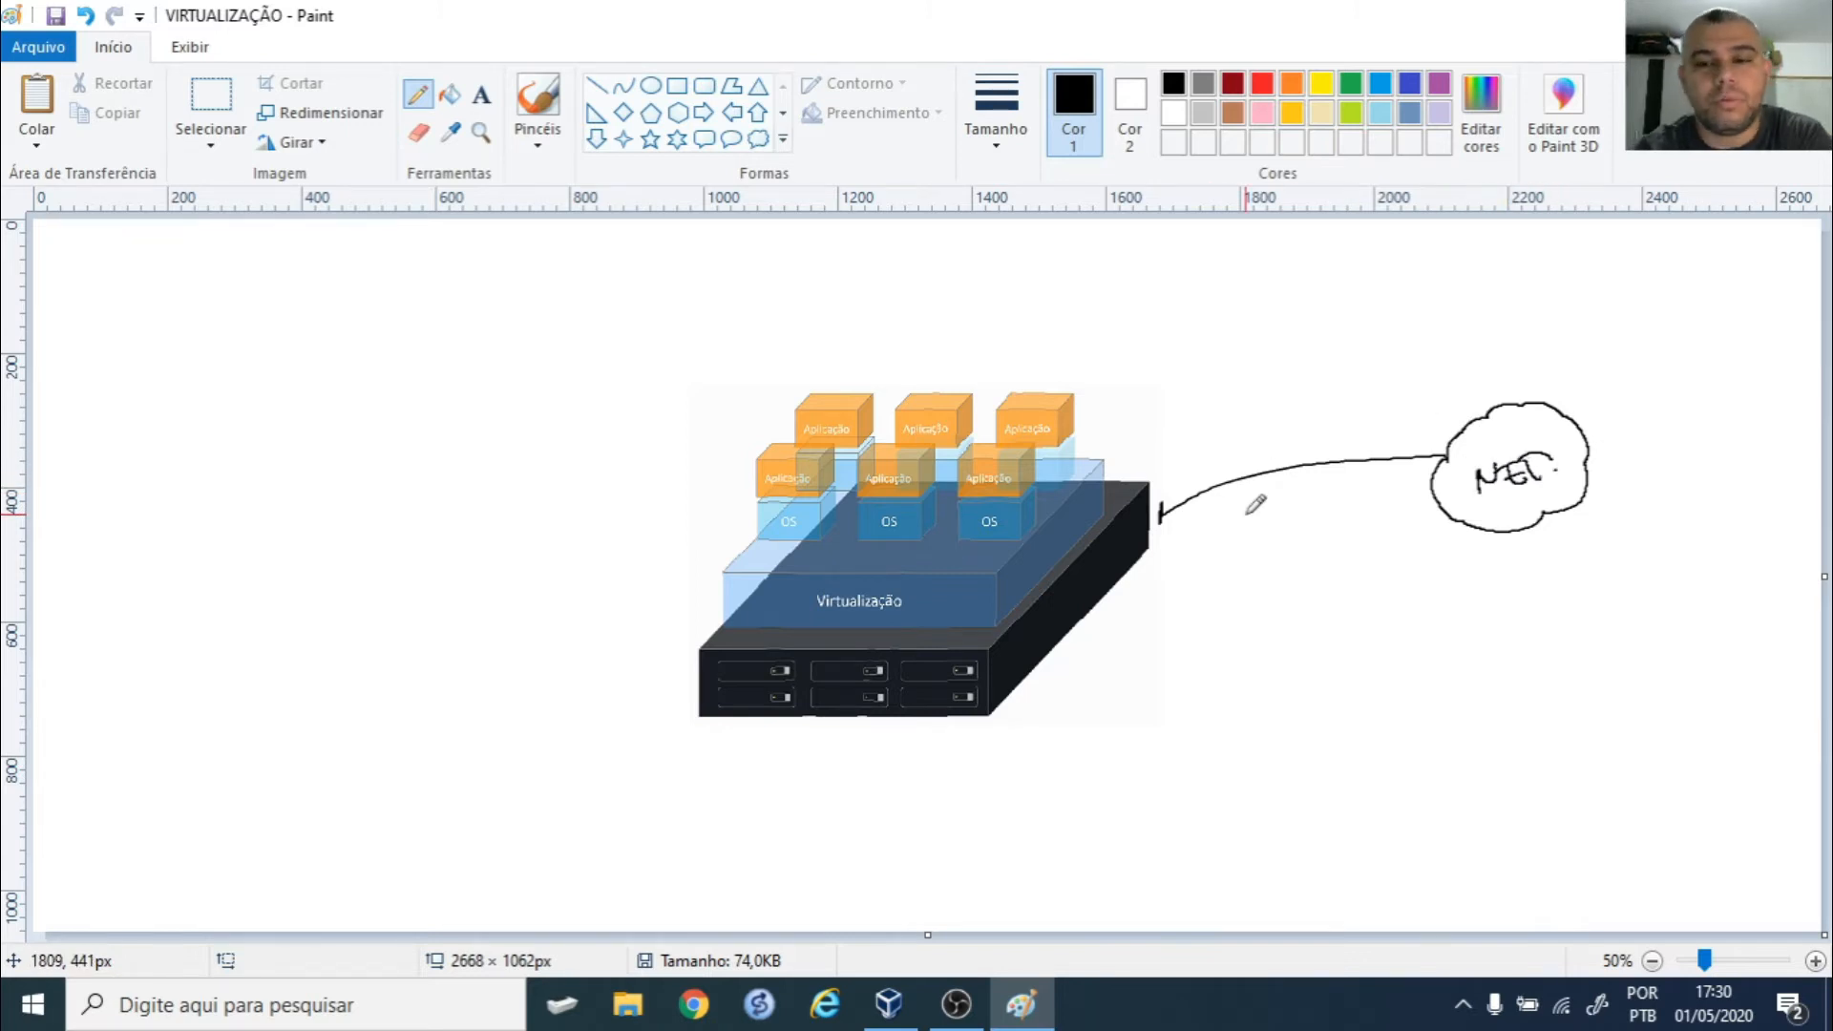
pyautogui.moveTo(1167, 562); pyautogui.dragTo(1181, 528)
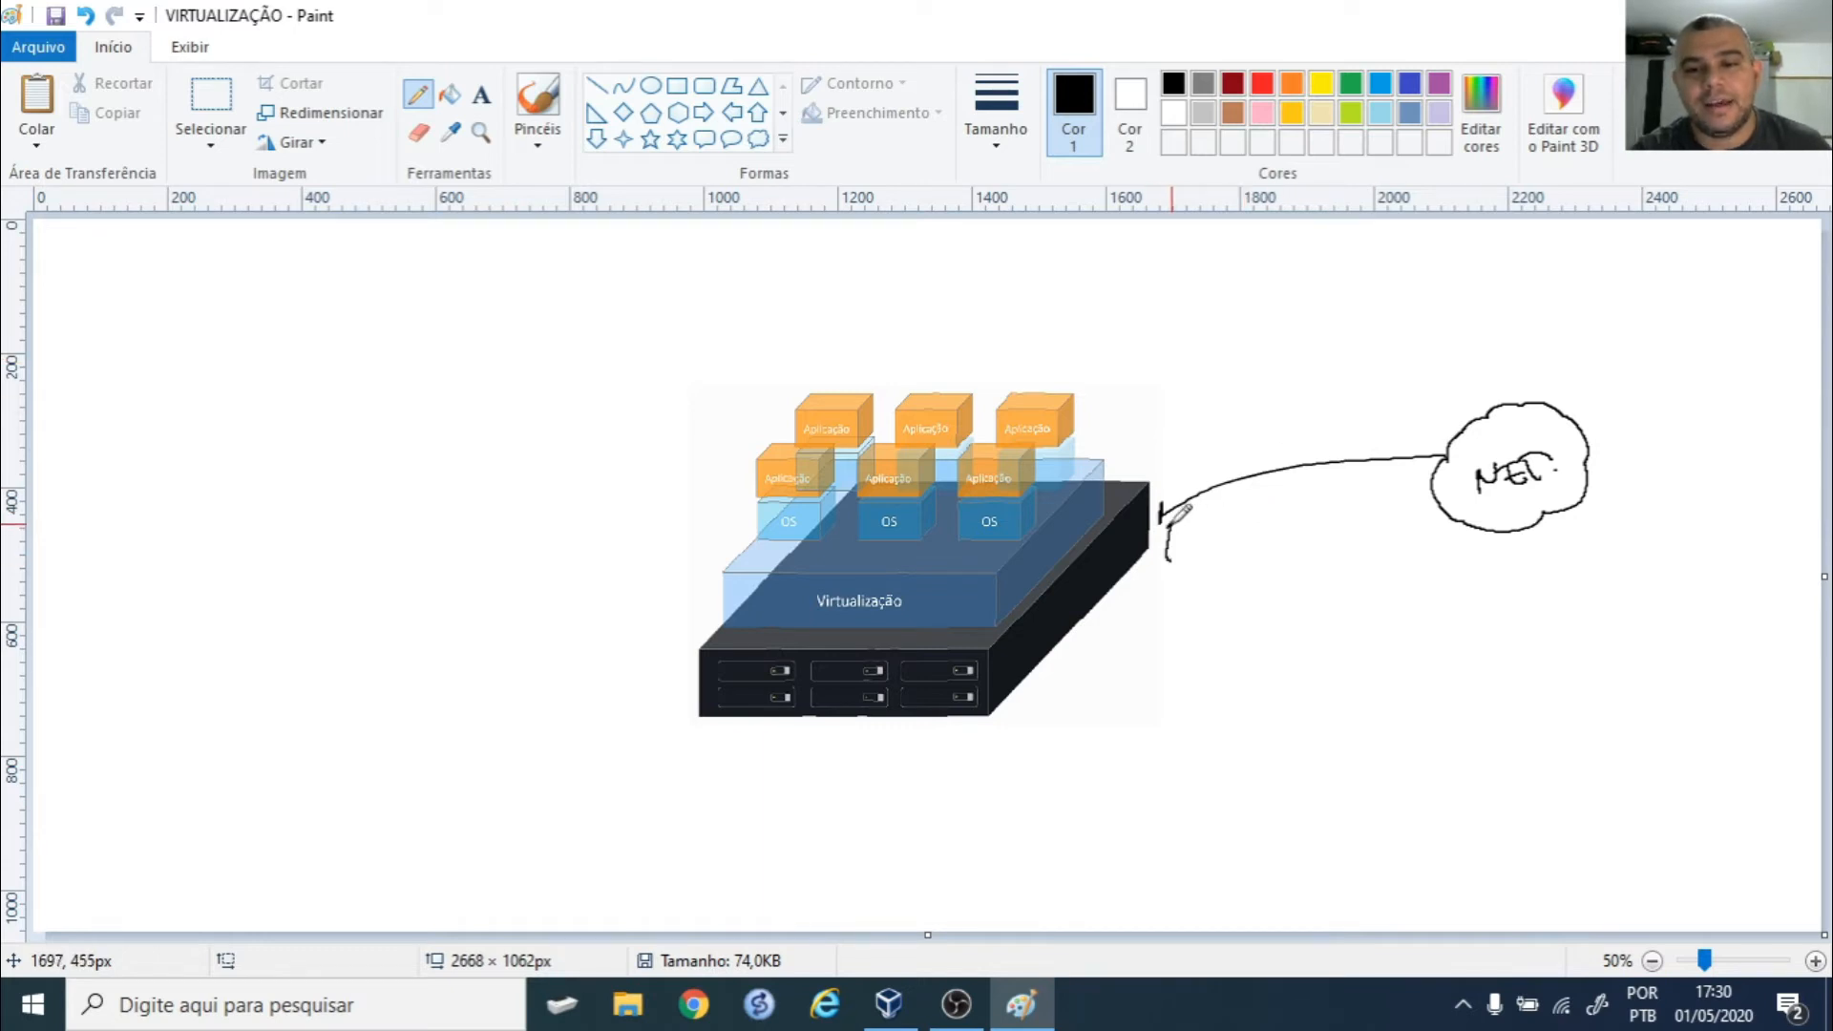
pyautogui.hotkey('ctrl', 'z')
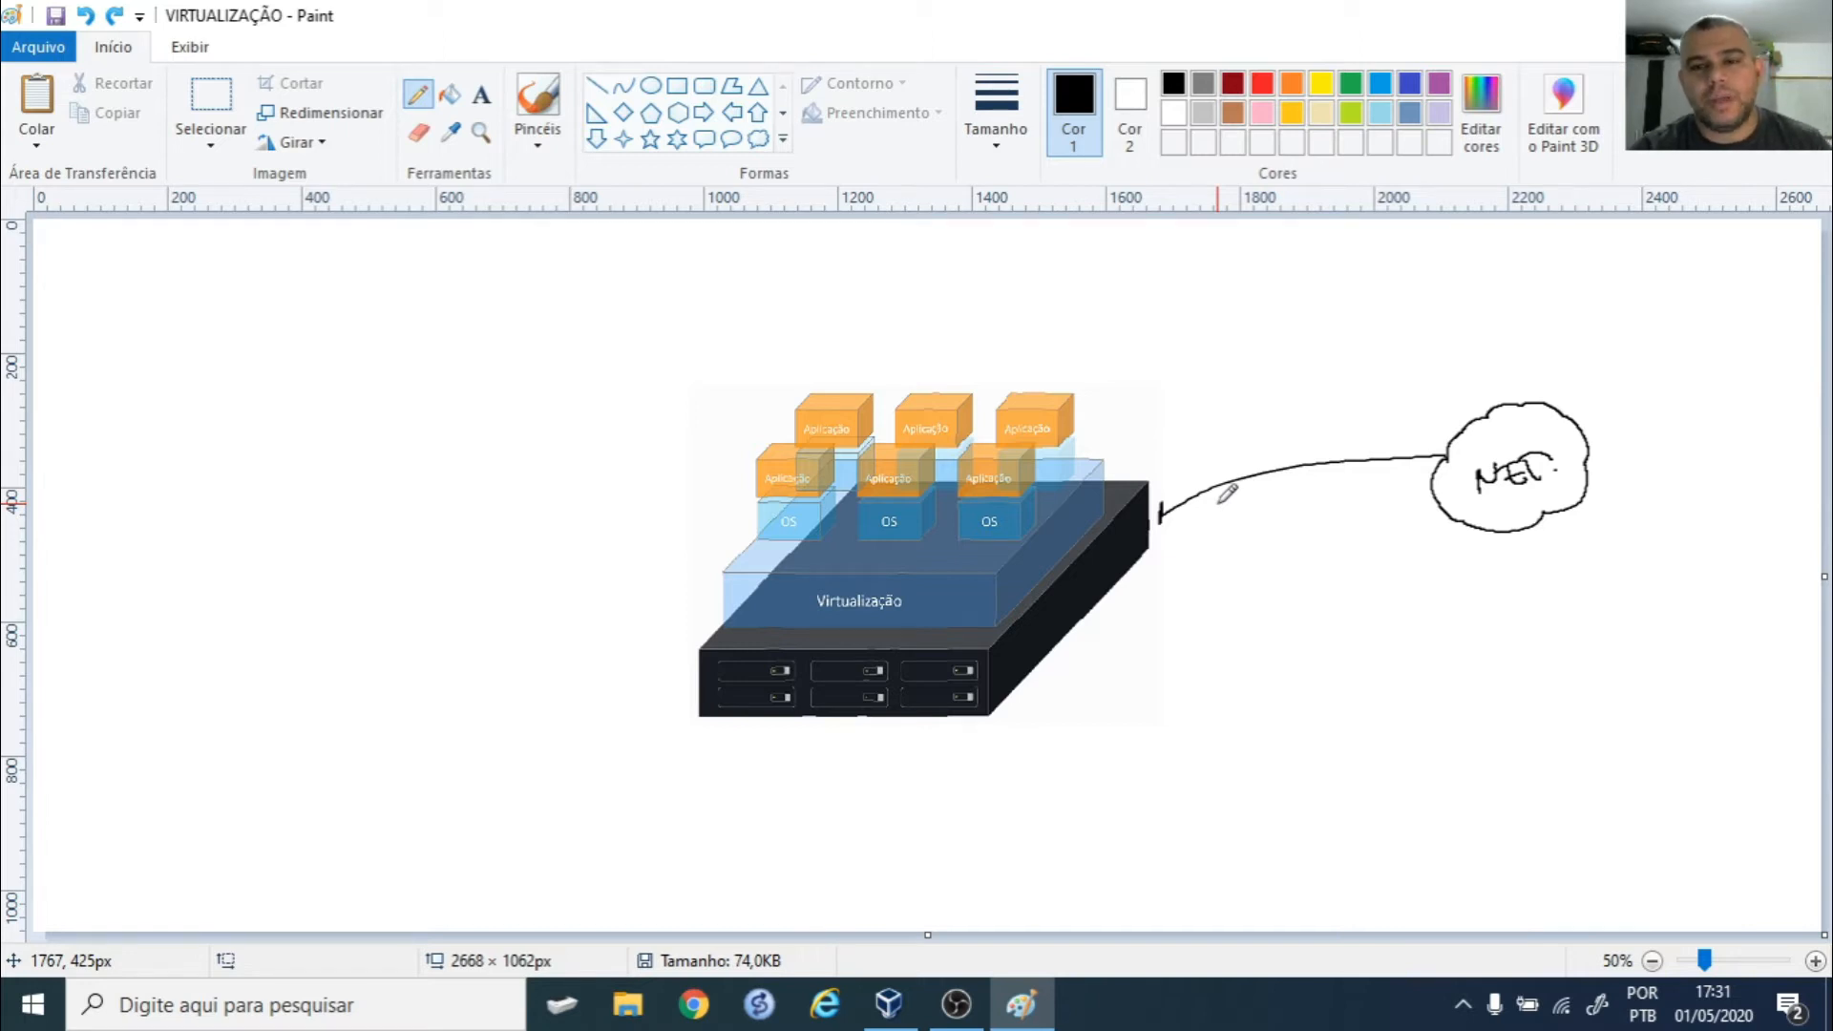
# - Draw a red line from the right OS box to the NET. cloud
pyautogui.click(1263, 84)
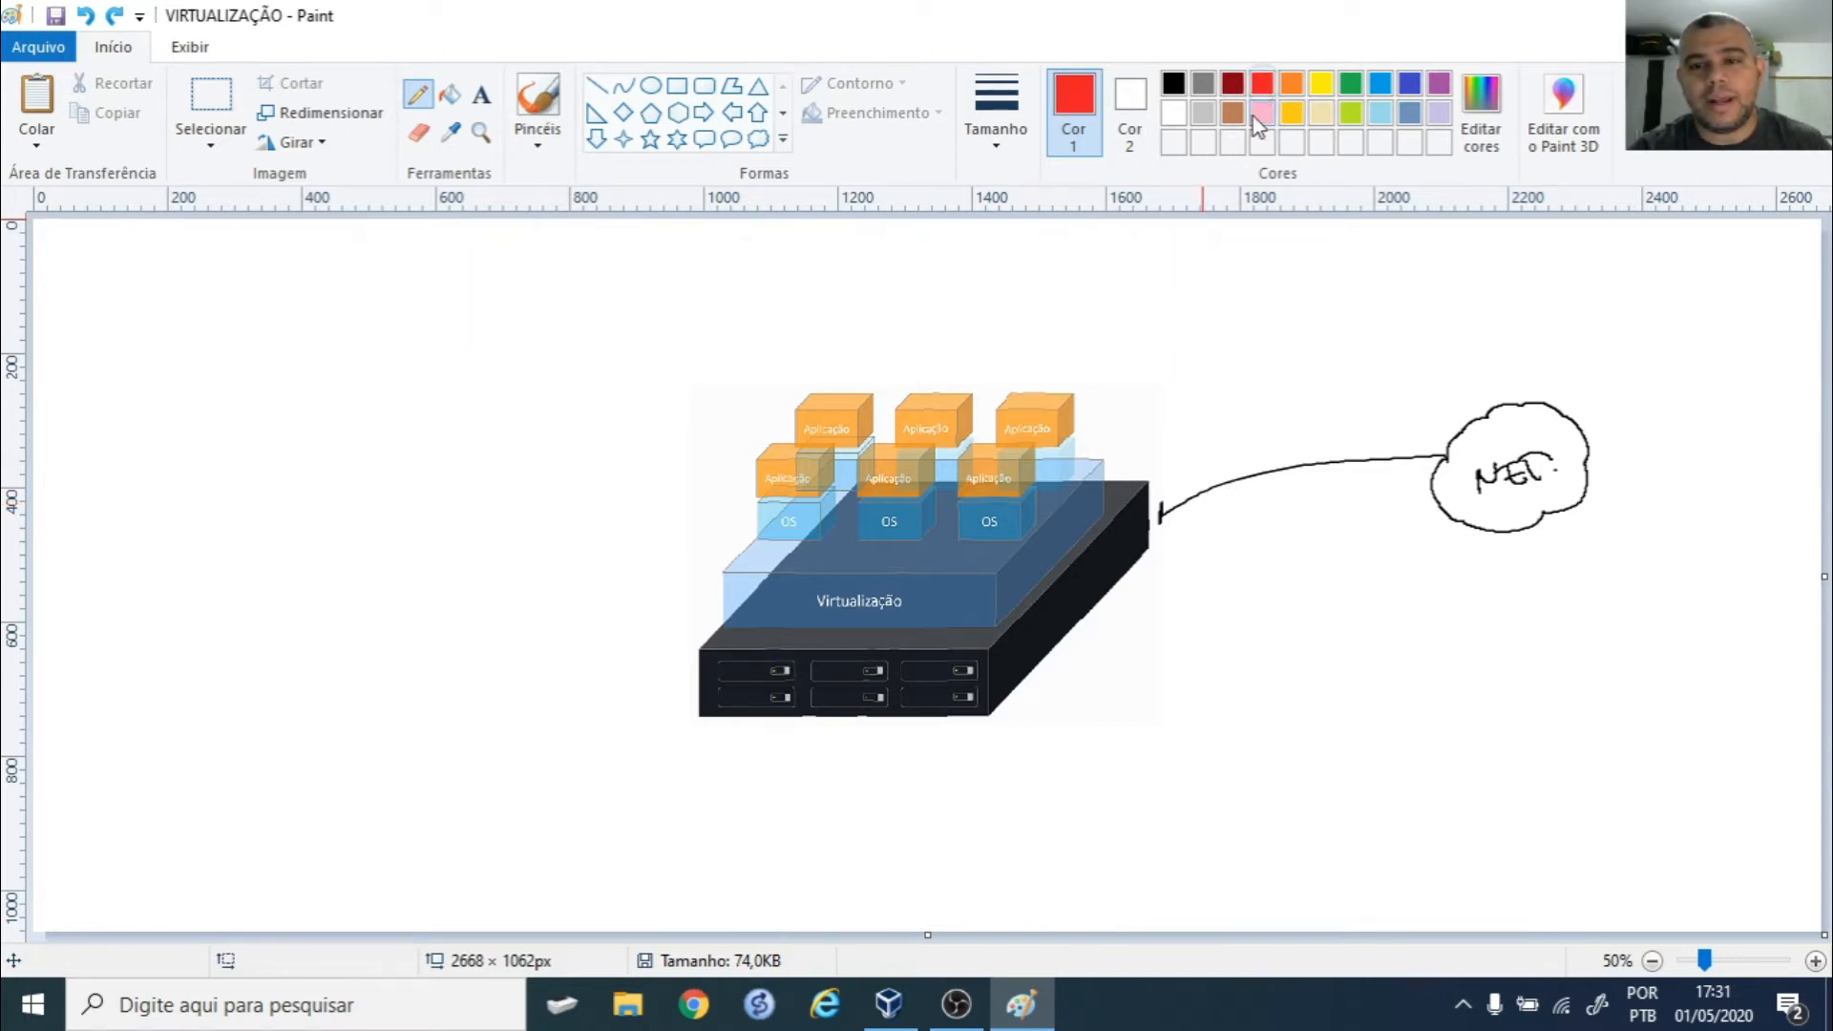
pyautogui.click(1026, 504)
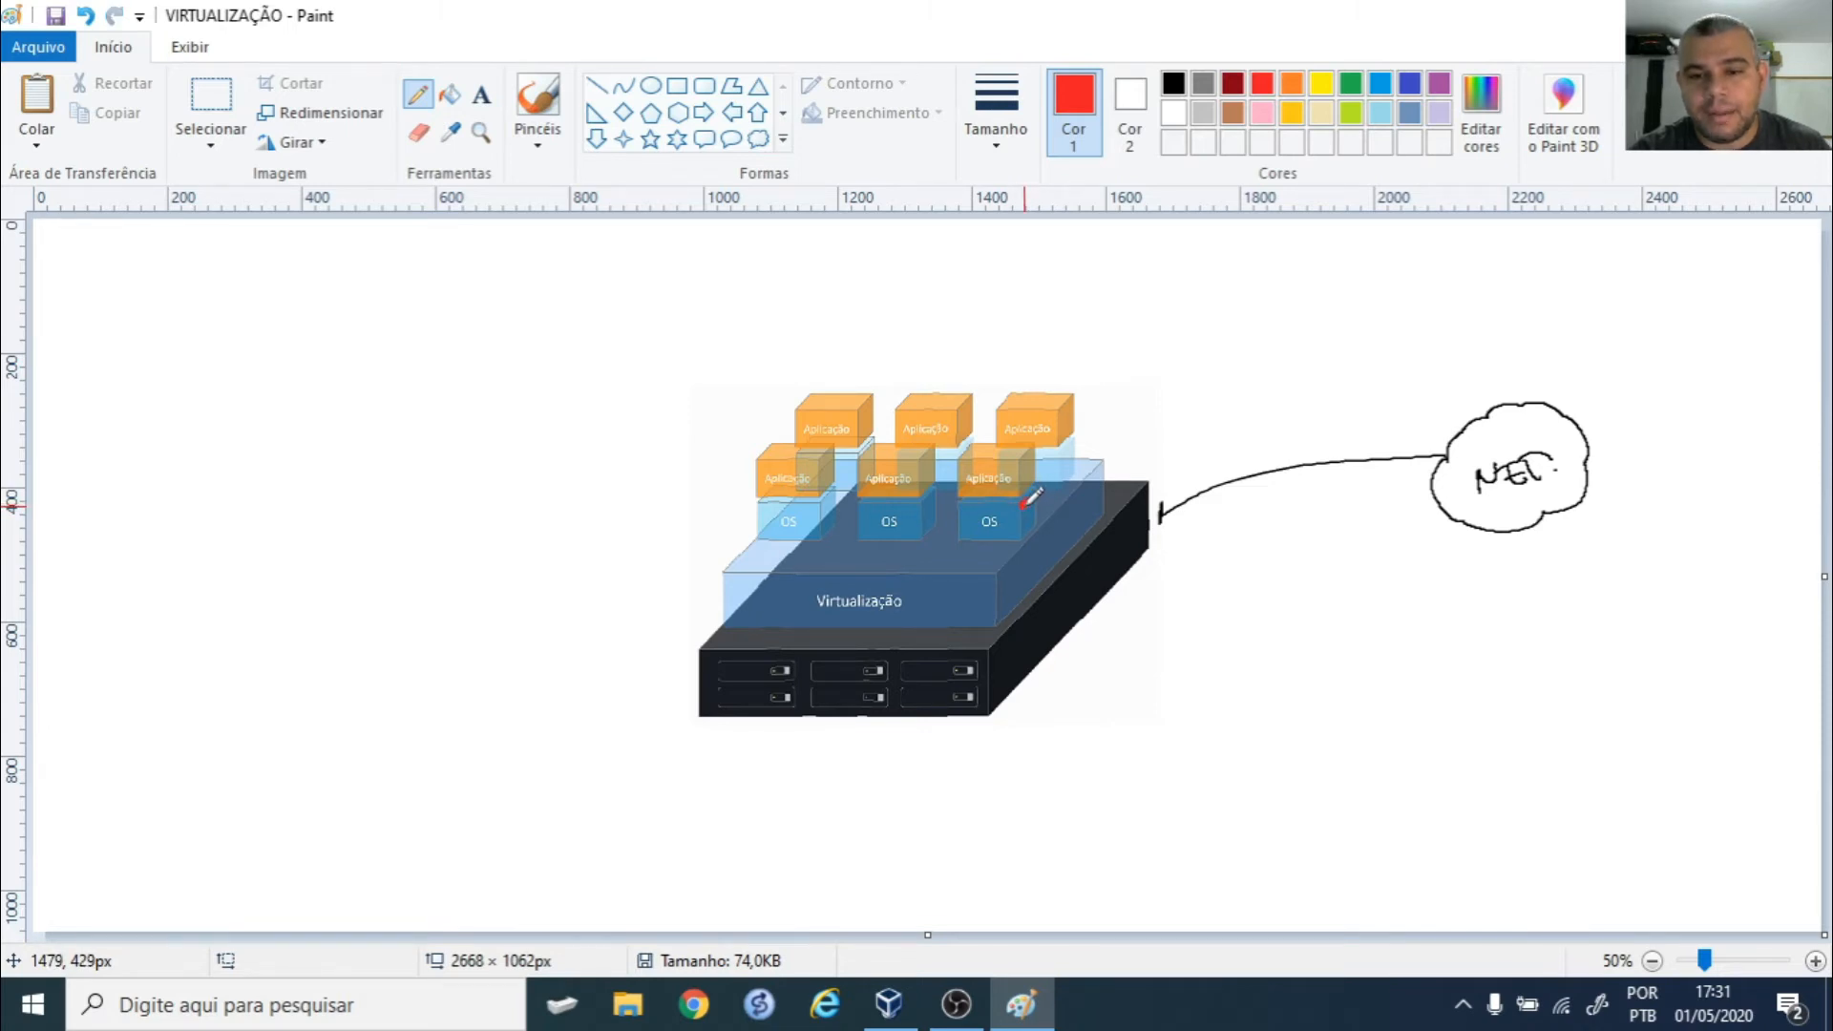
pyautogui.moveTo(1024, 503)
pyautogui.mouseDown()
pyautogui.moveTo(1184, 449)
pyautogui.moveTo(1413, 456)
pyautogui.mouseUp()
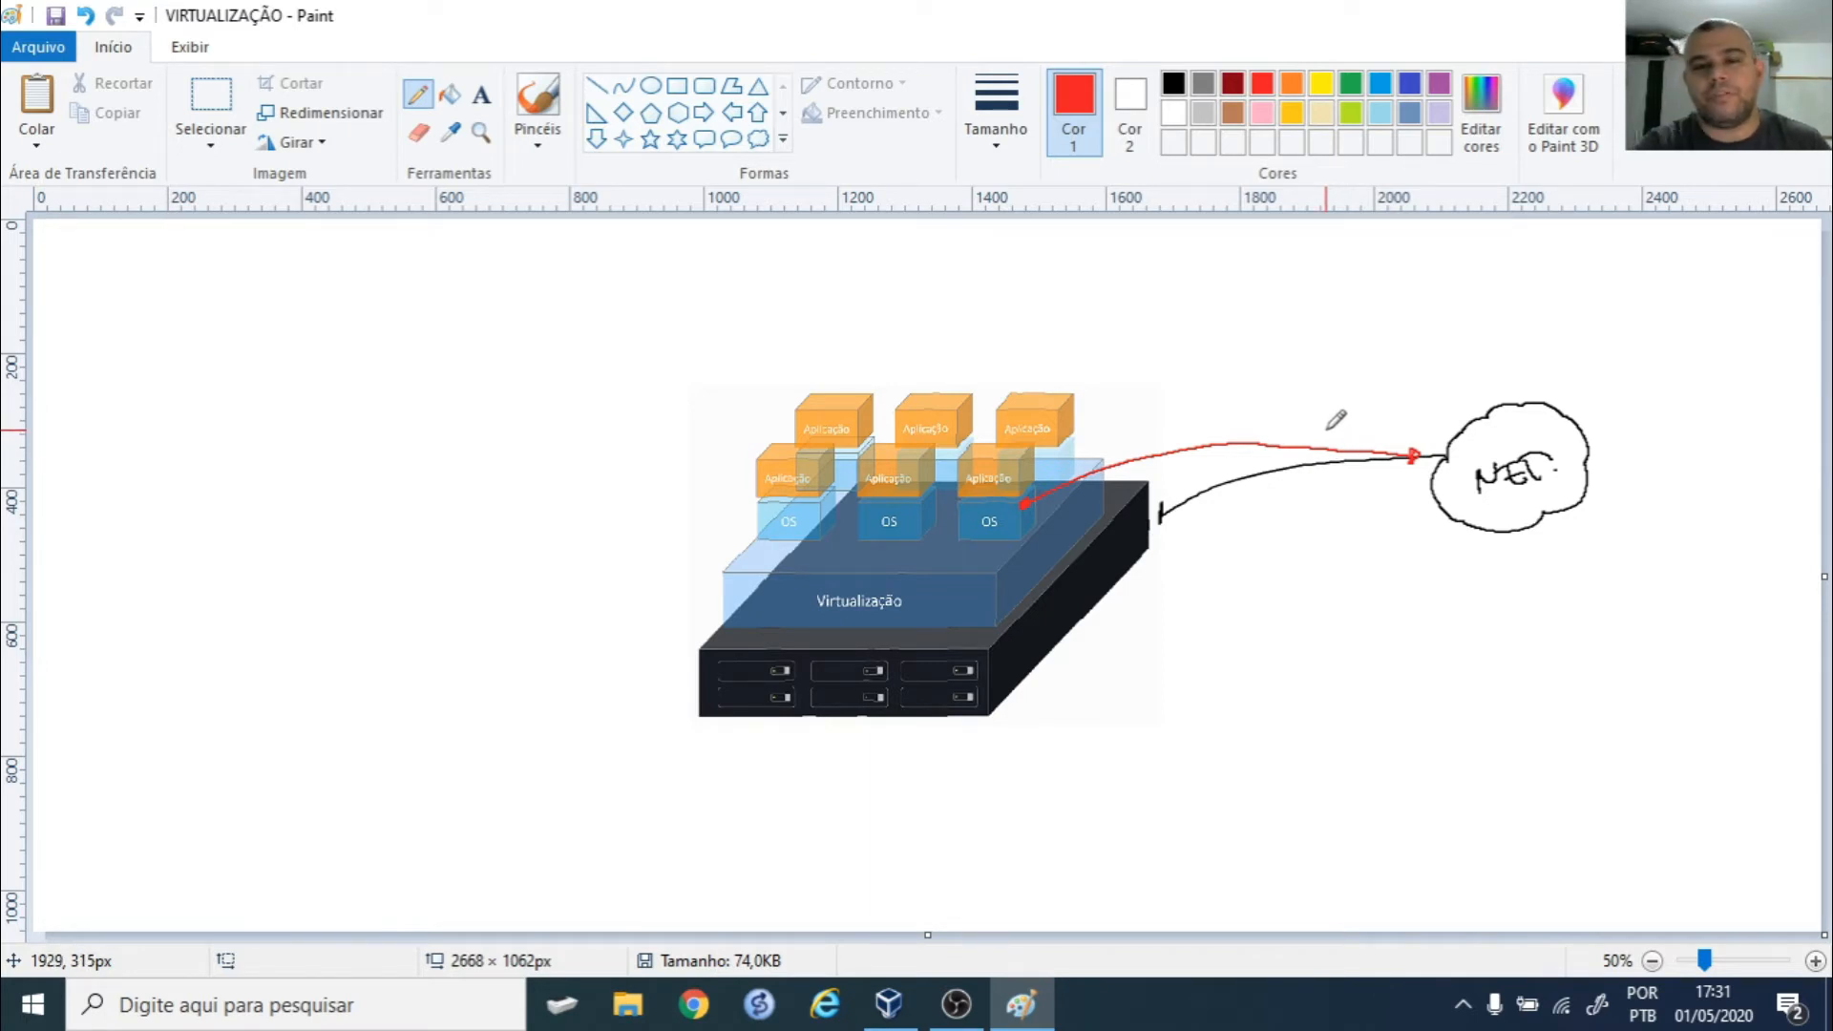
# - Draw an orange arrow between the two OS boxes, undoing the APP. and B.D annotations
pyautogui.click(1296, 88)
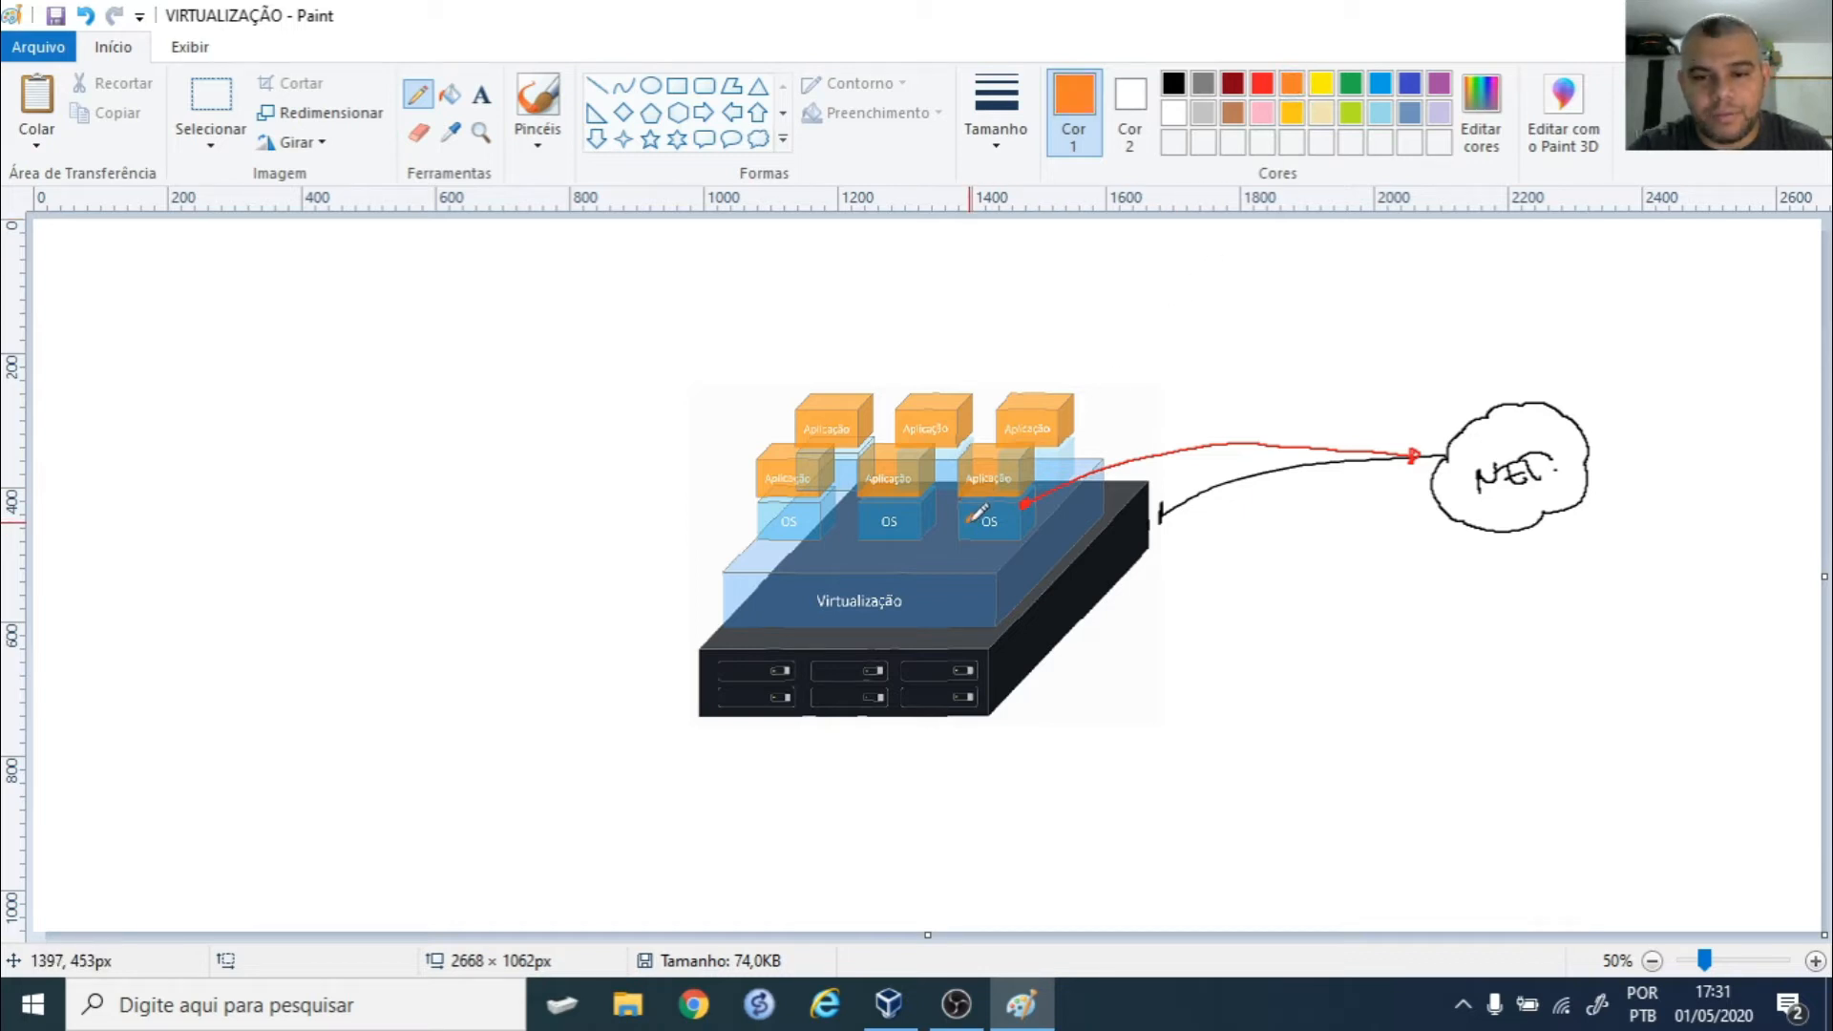
pyautogui.moveTo(961, 520); pyautogui.dragTo(910, 516)
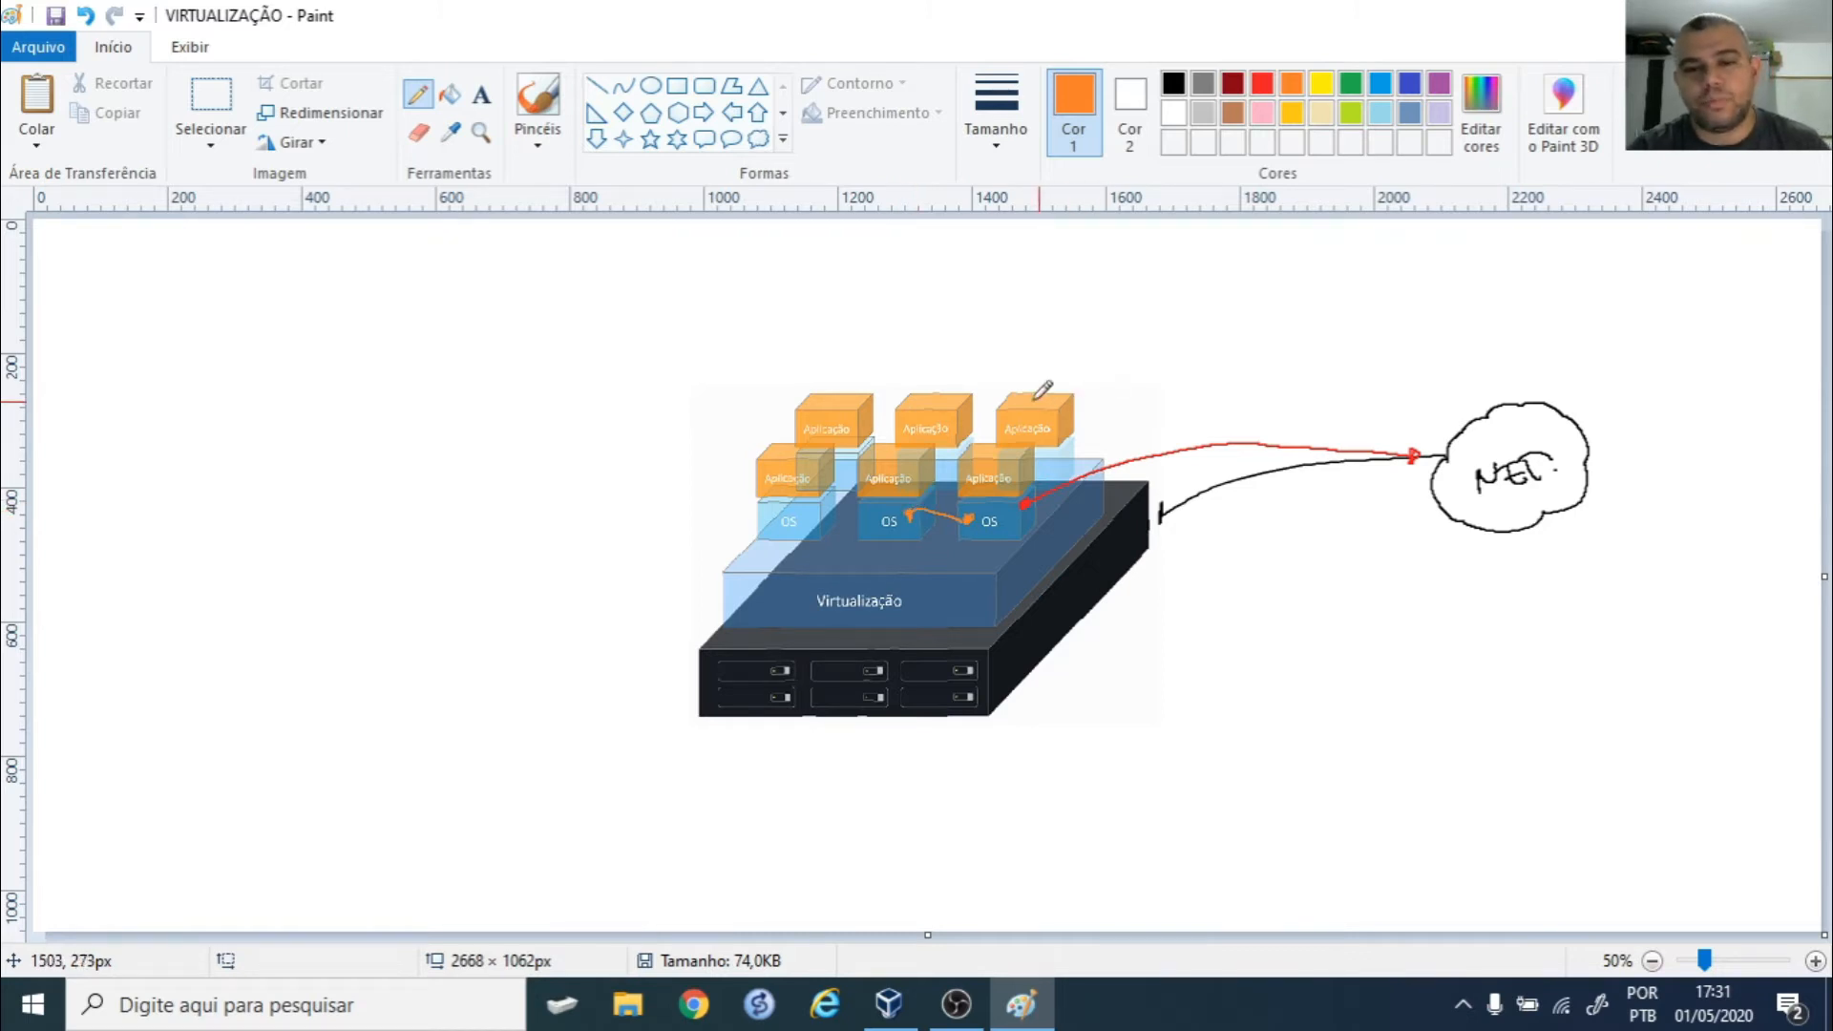
pyautogui.moveTo(1003, 451)
pyautogui.mouseDown()
pyautogui.moveTo(1034, 346)
pyautogui.moveTo(1071, 335)
pyautogui.mouseUp()
pyautogui.moveTo(1054, 330); pyautogui.dragTo(1096, 312)
pyautogui.click(1113, 303)
pyautogui.moveTo(896, 468)
pyautogui.mouseDown()
pyautogui.moveTo(907, 340)
pyautogui.moveTo(966, 304)
pyautogui.mouseUp()
pyautogui.click(943, 326)
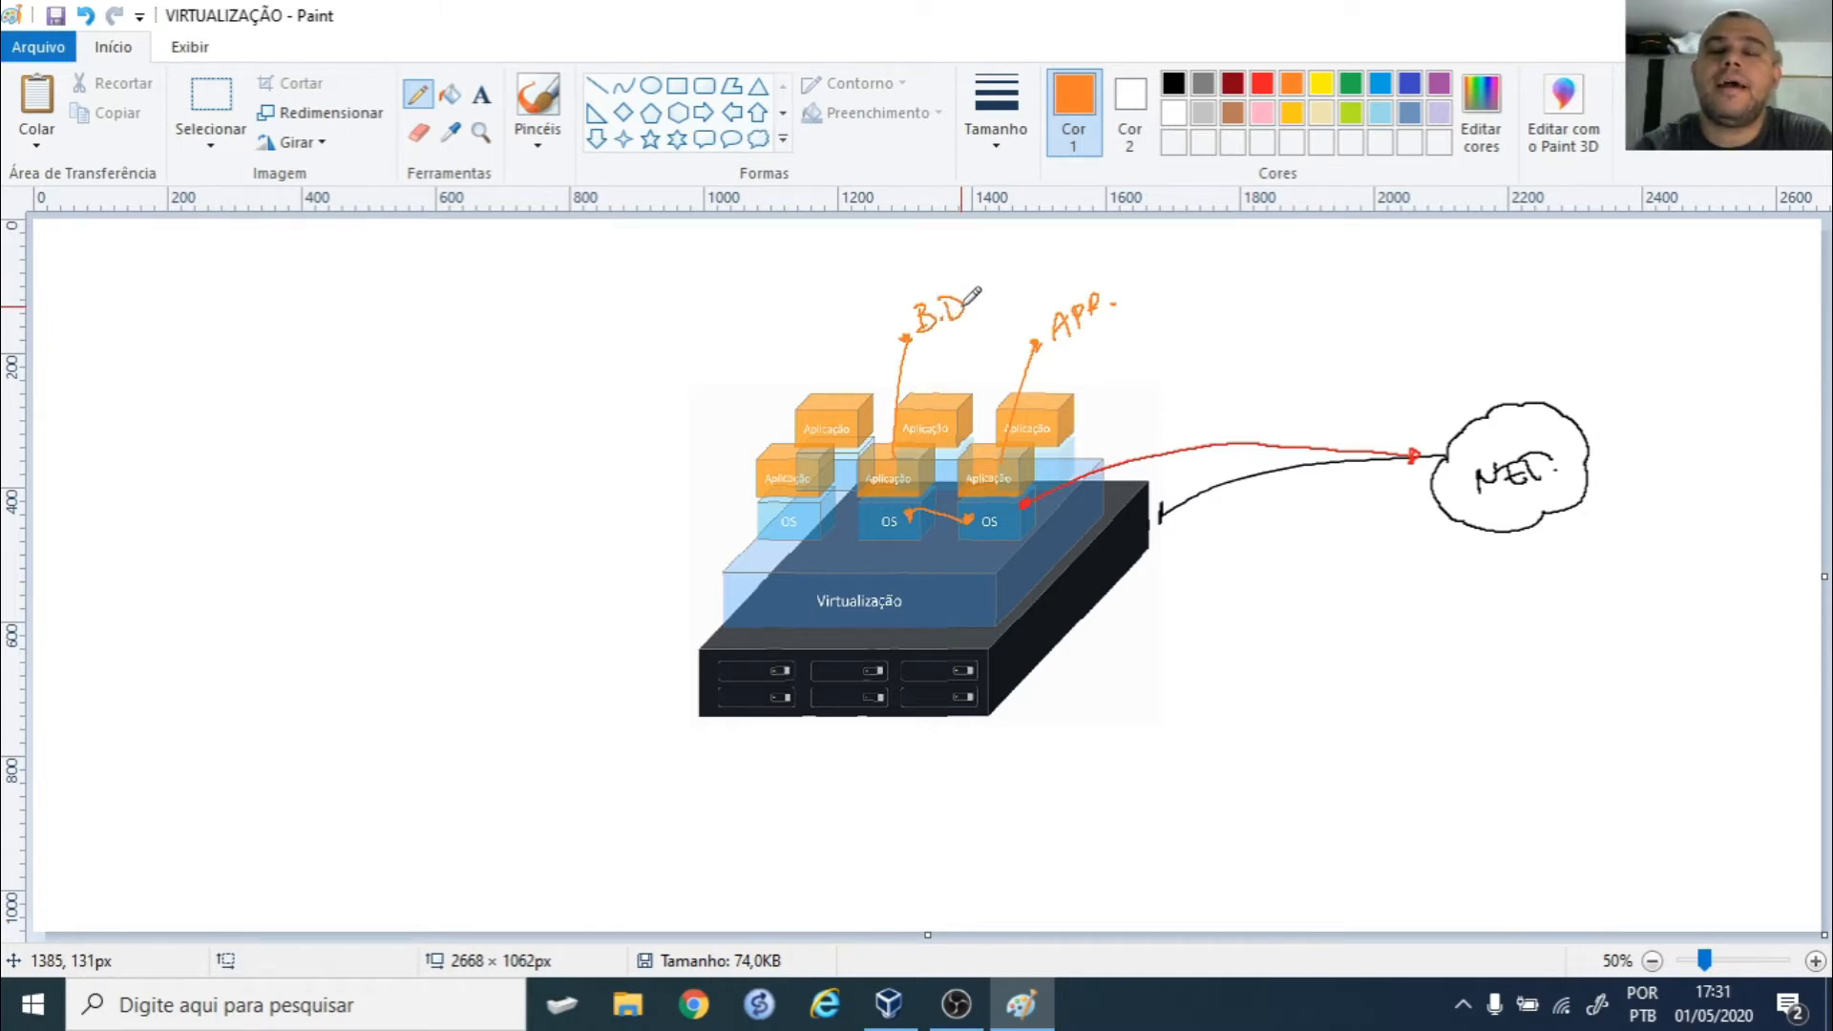
pyautogui.hotkey('ctrl', 'z')
pyautogui.hotkey('ctrl', 'z')
pyautogui.hotkey('ctrl', 'z')
pyautogui.hotkey('ctrl', 'z')
pyautogui.hotkey('ctrl', 'z')
pyautogui.hotkey('ctrl', 'z')
pyautogui.hotkey('ctrl', 'z')
pyautogui.hotkey('ctrl', 'z')
pyautogui.hotkey('ctrl', 'z')
pyautogui.hotkey('ctrl', 'z')
pyautogui.hotkey('ctrl', 'z')
pyautogui.hotkey('ctrl', 'z')
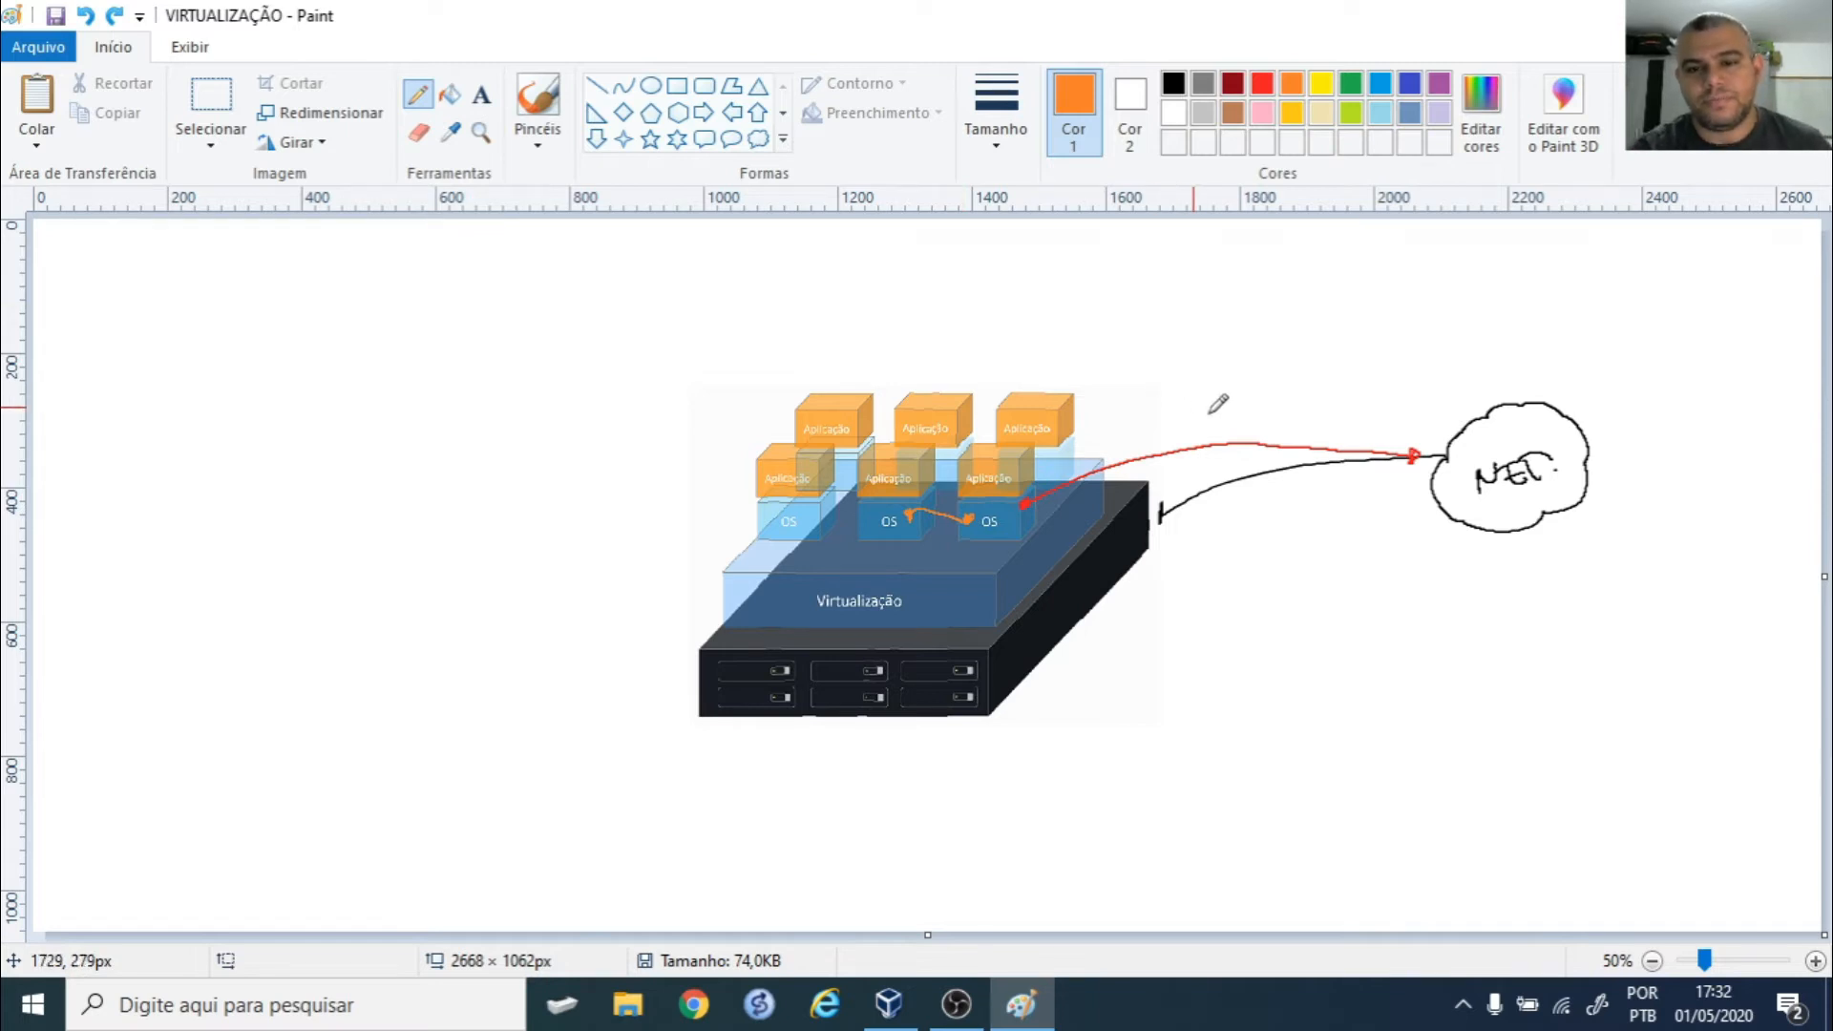
pyautogui.click(1264, 85)
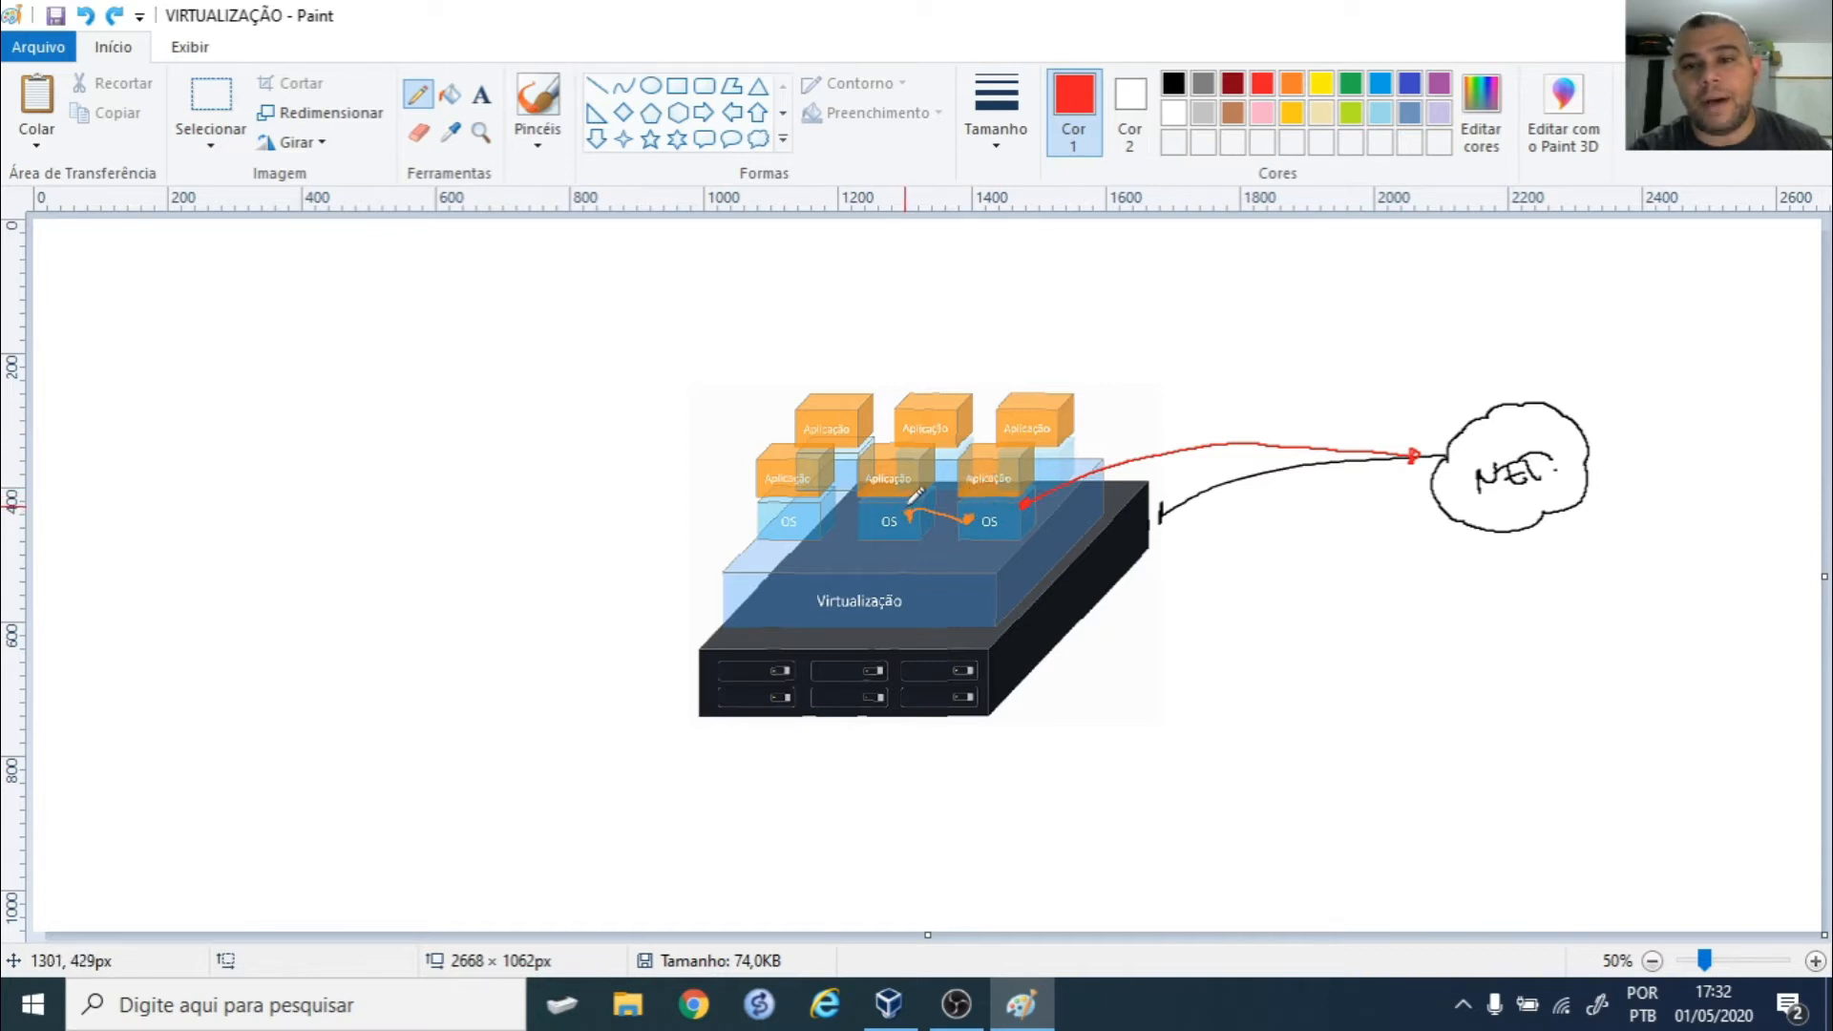
# - In dark red, draw an arrow from the rightmost OS block down into the Virtualização layer
pyautogui.click(1233, 84)
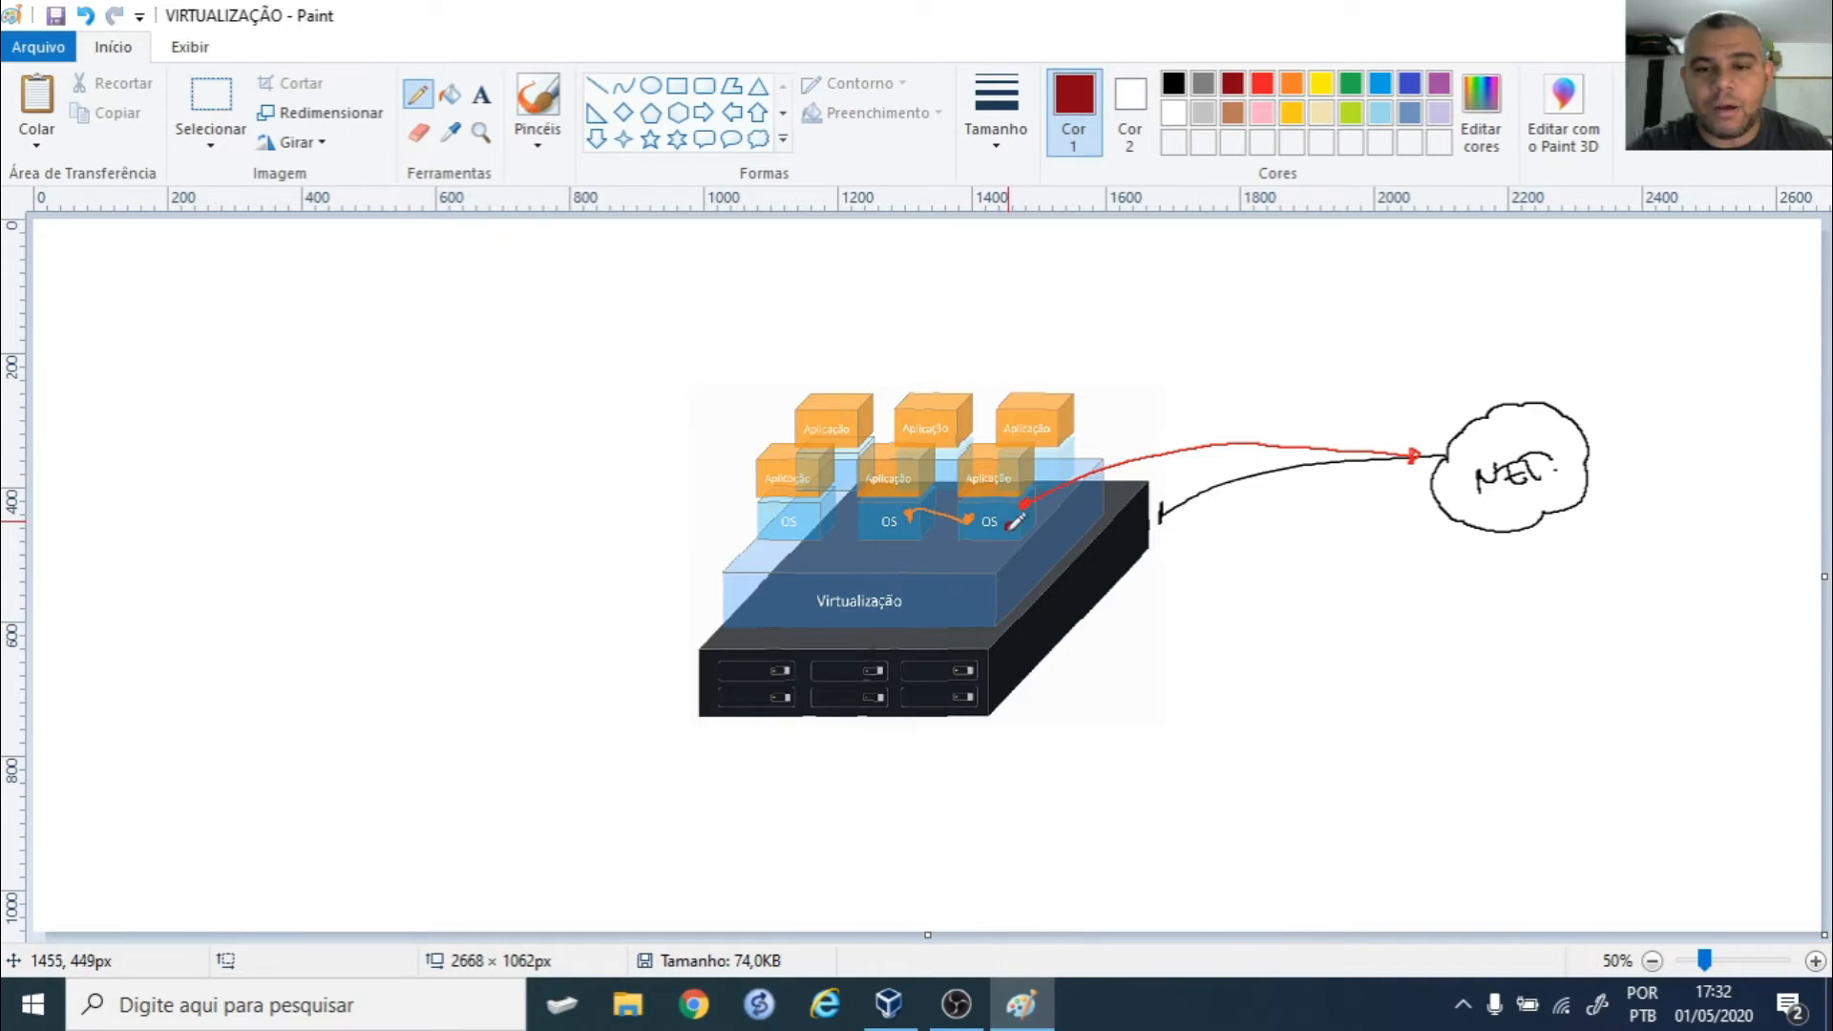
pyautogui.moveTo(1009, 520)
pyautogui.mouseDown()
pyautogui.moveTo(1034, 622)
pyautogui.moveTo(1035, 596)
pyautogui.mouseUp()
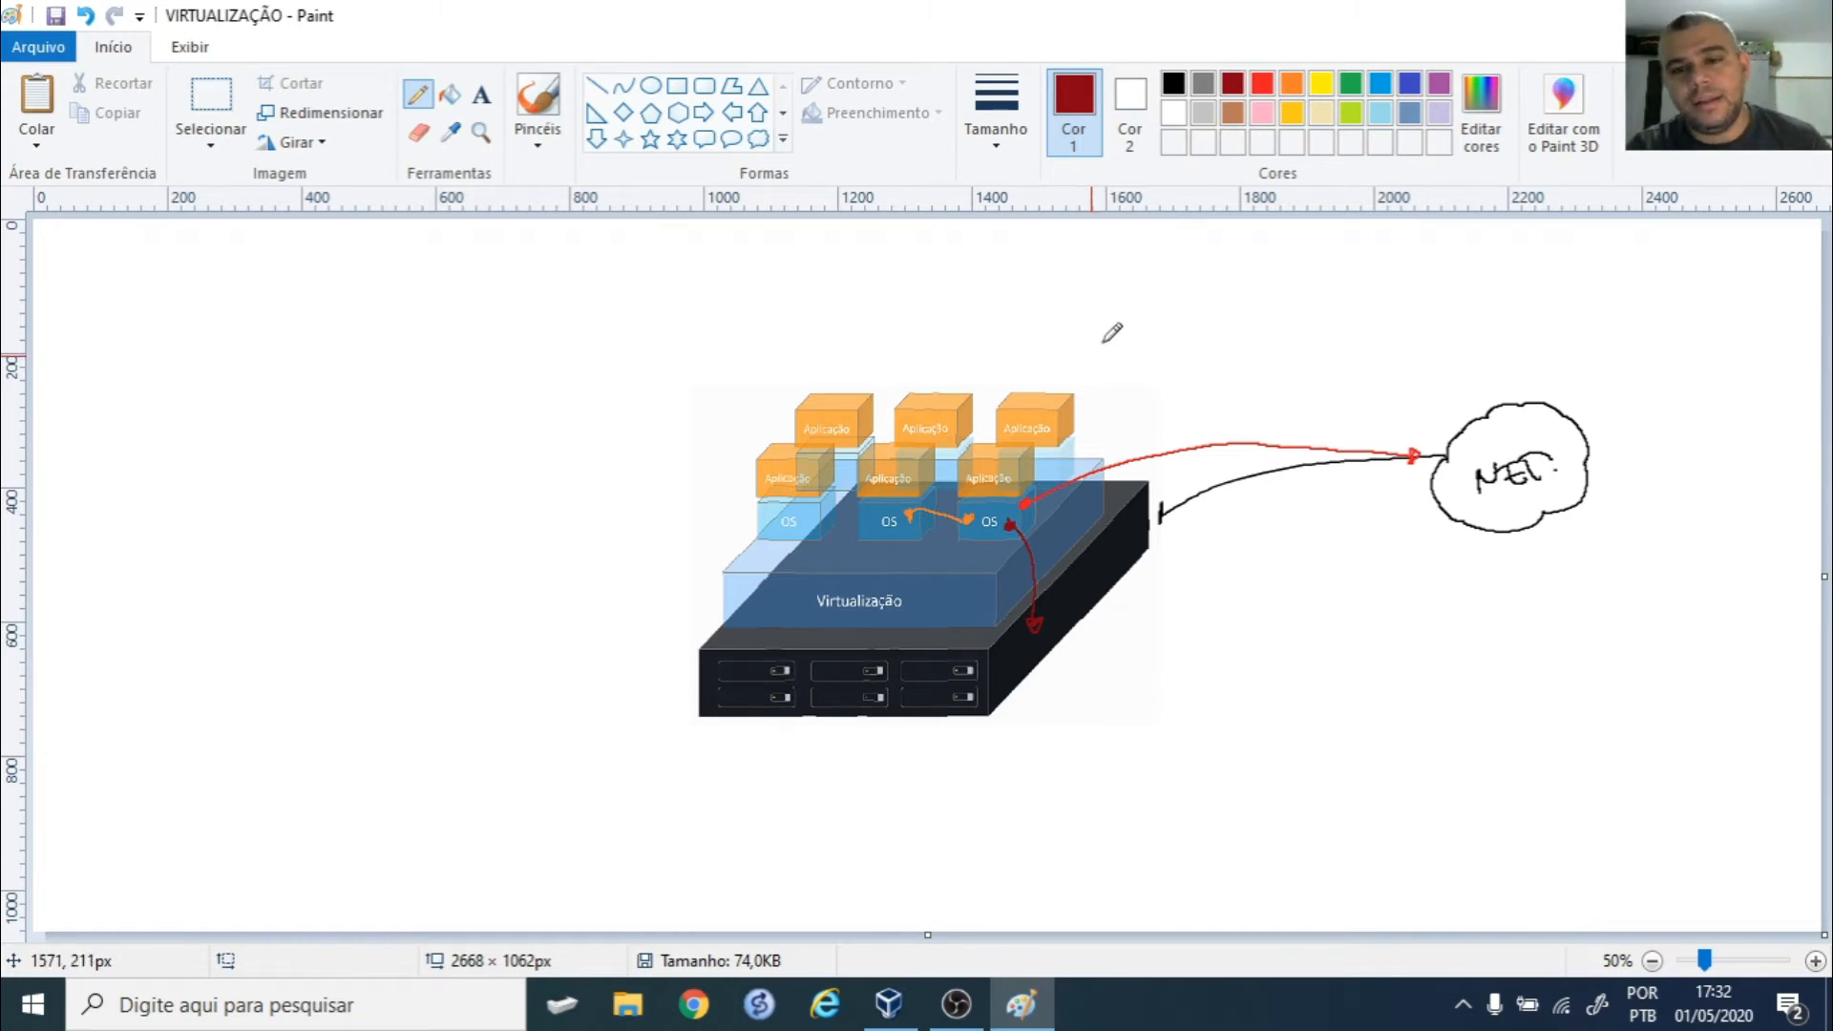
# - Write a red 1, an orange 2 and a dark red 3 beside their matching arrows
pyautogui.click(1266, 86)
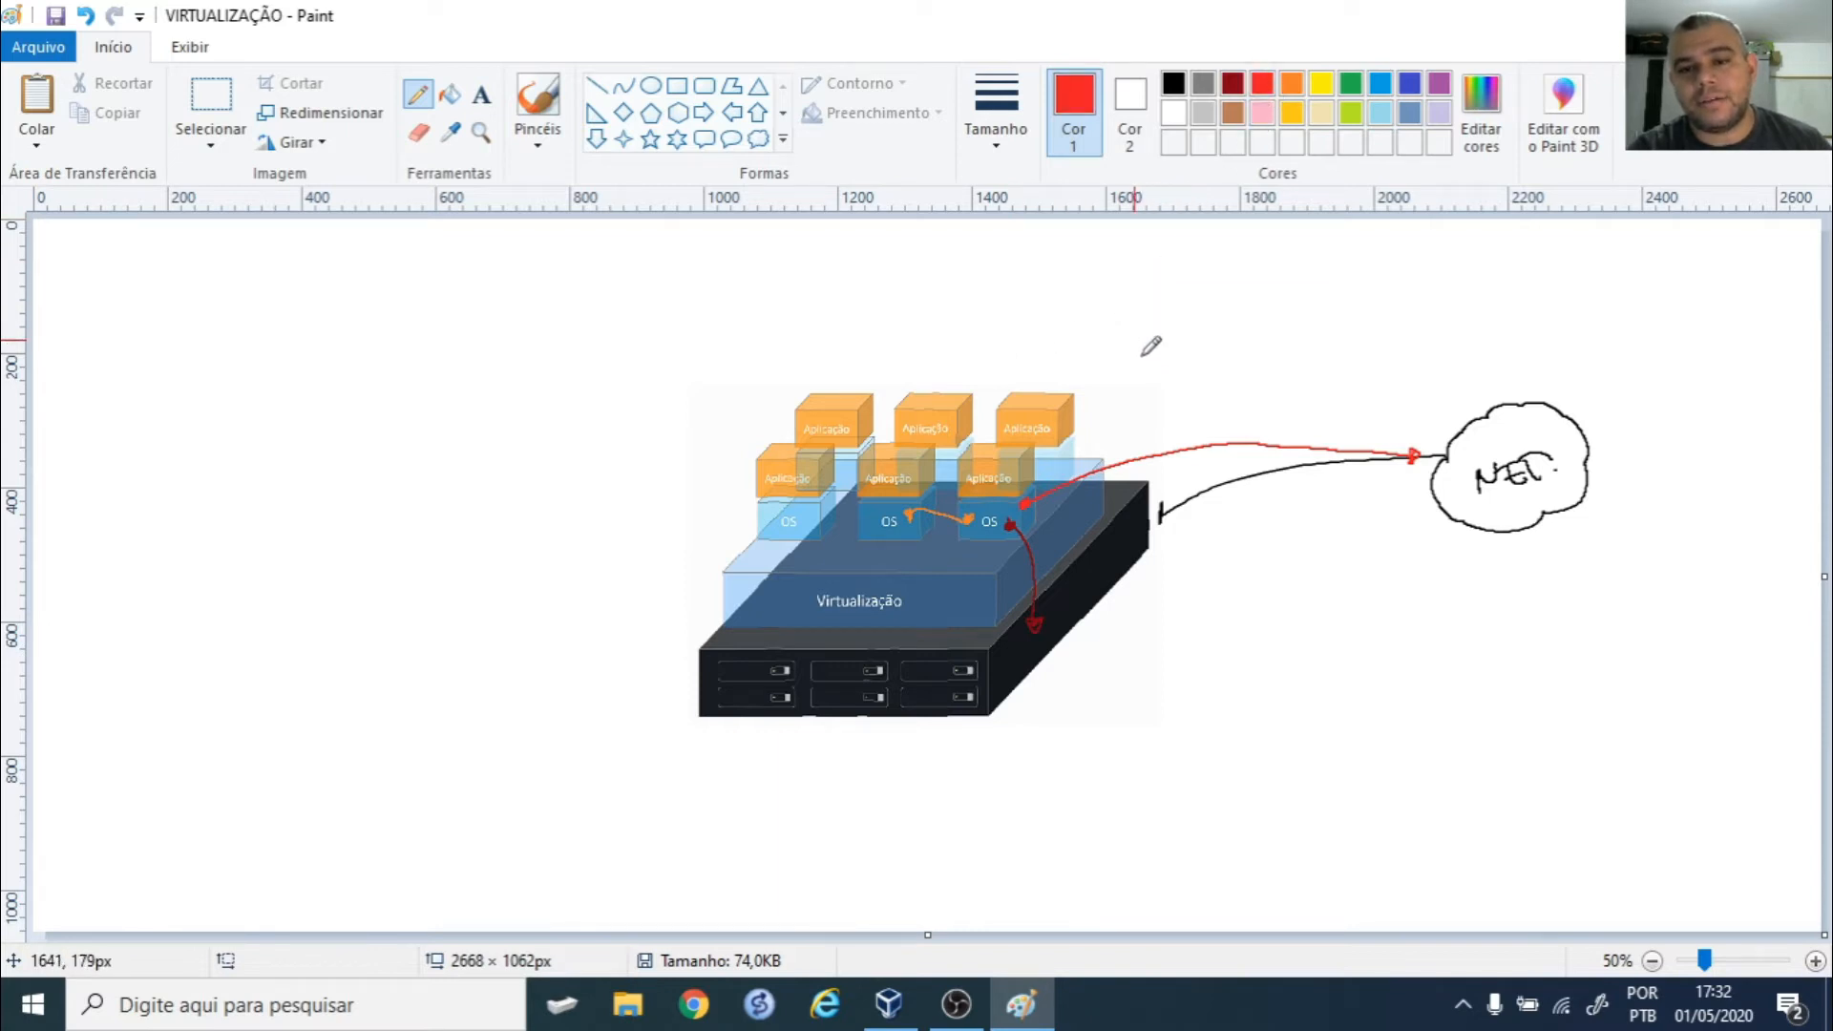
pyautogui.moveTo(1162, 409); pyautogui.dragTo(1171, 432)
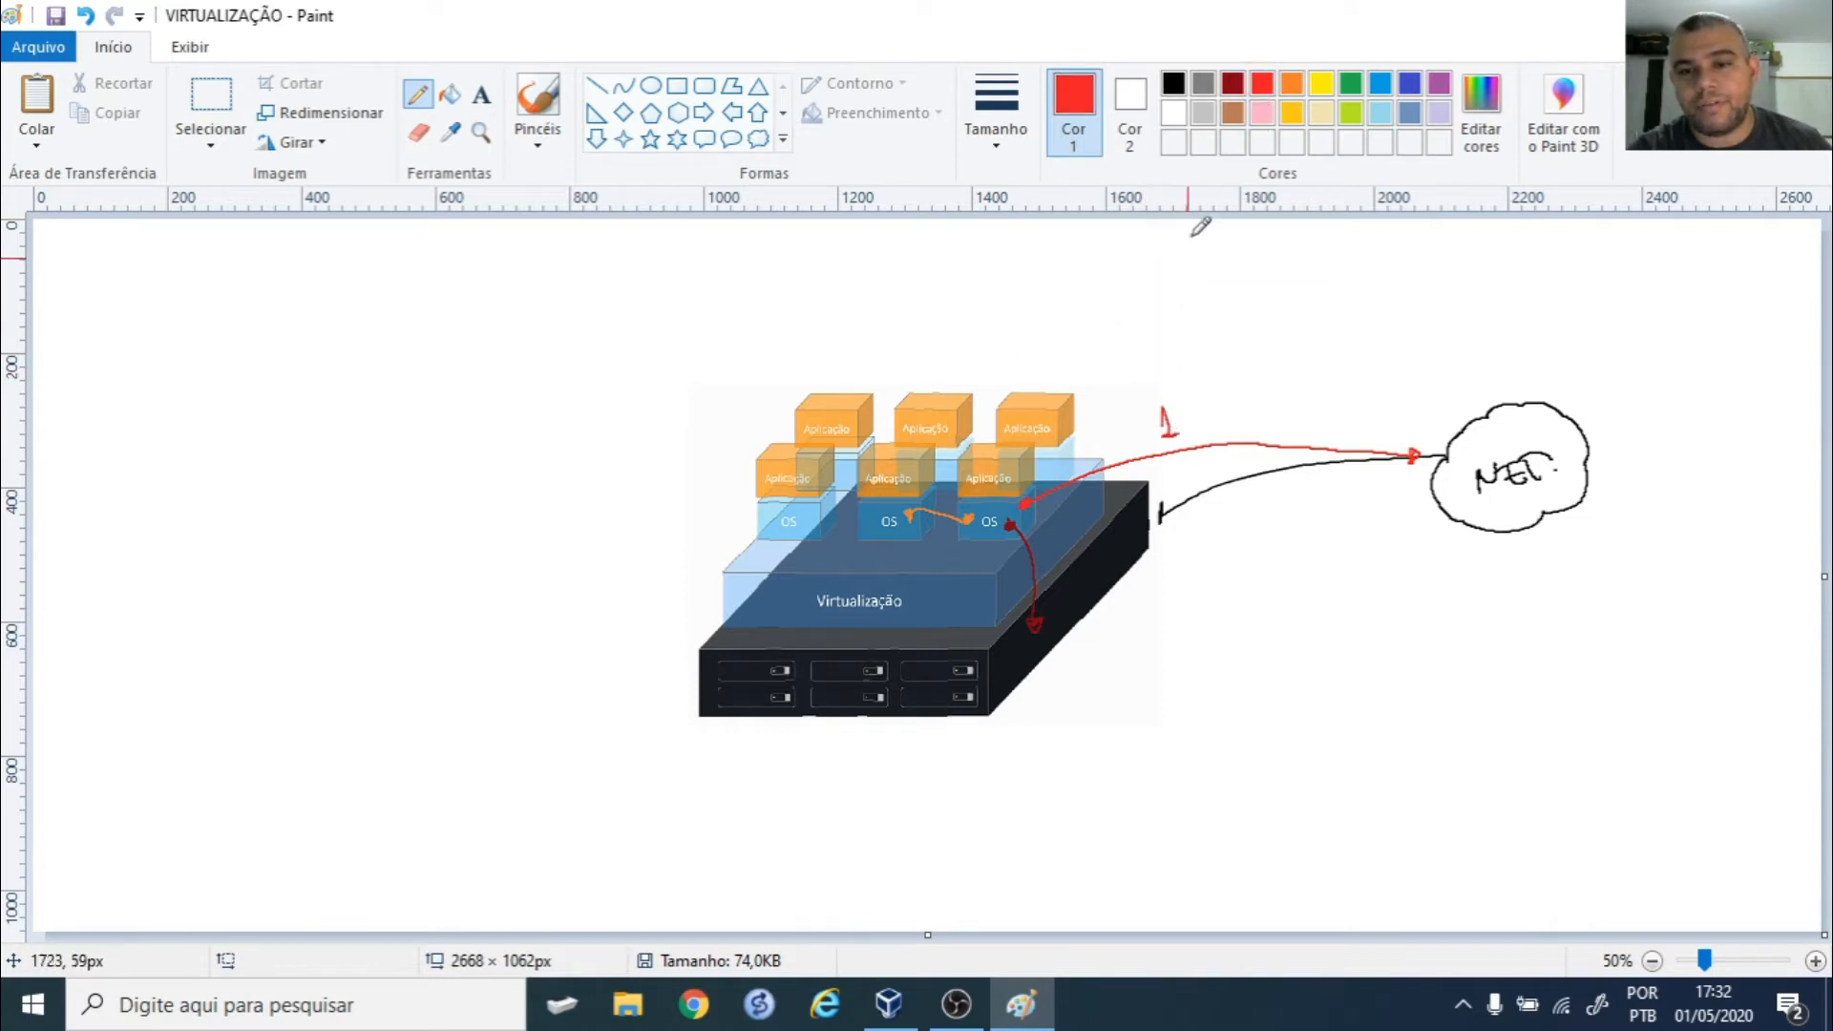
pyautogui.click(1292, 85)
pyautogui.moveTo(922, 528); pyautogui.dragTo(943, 545)
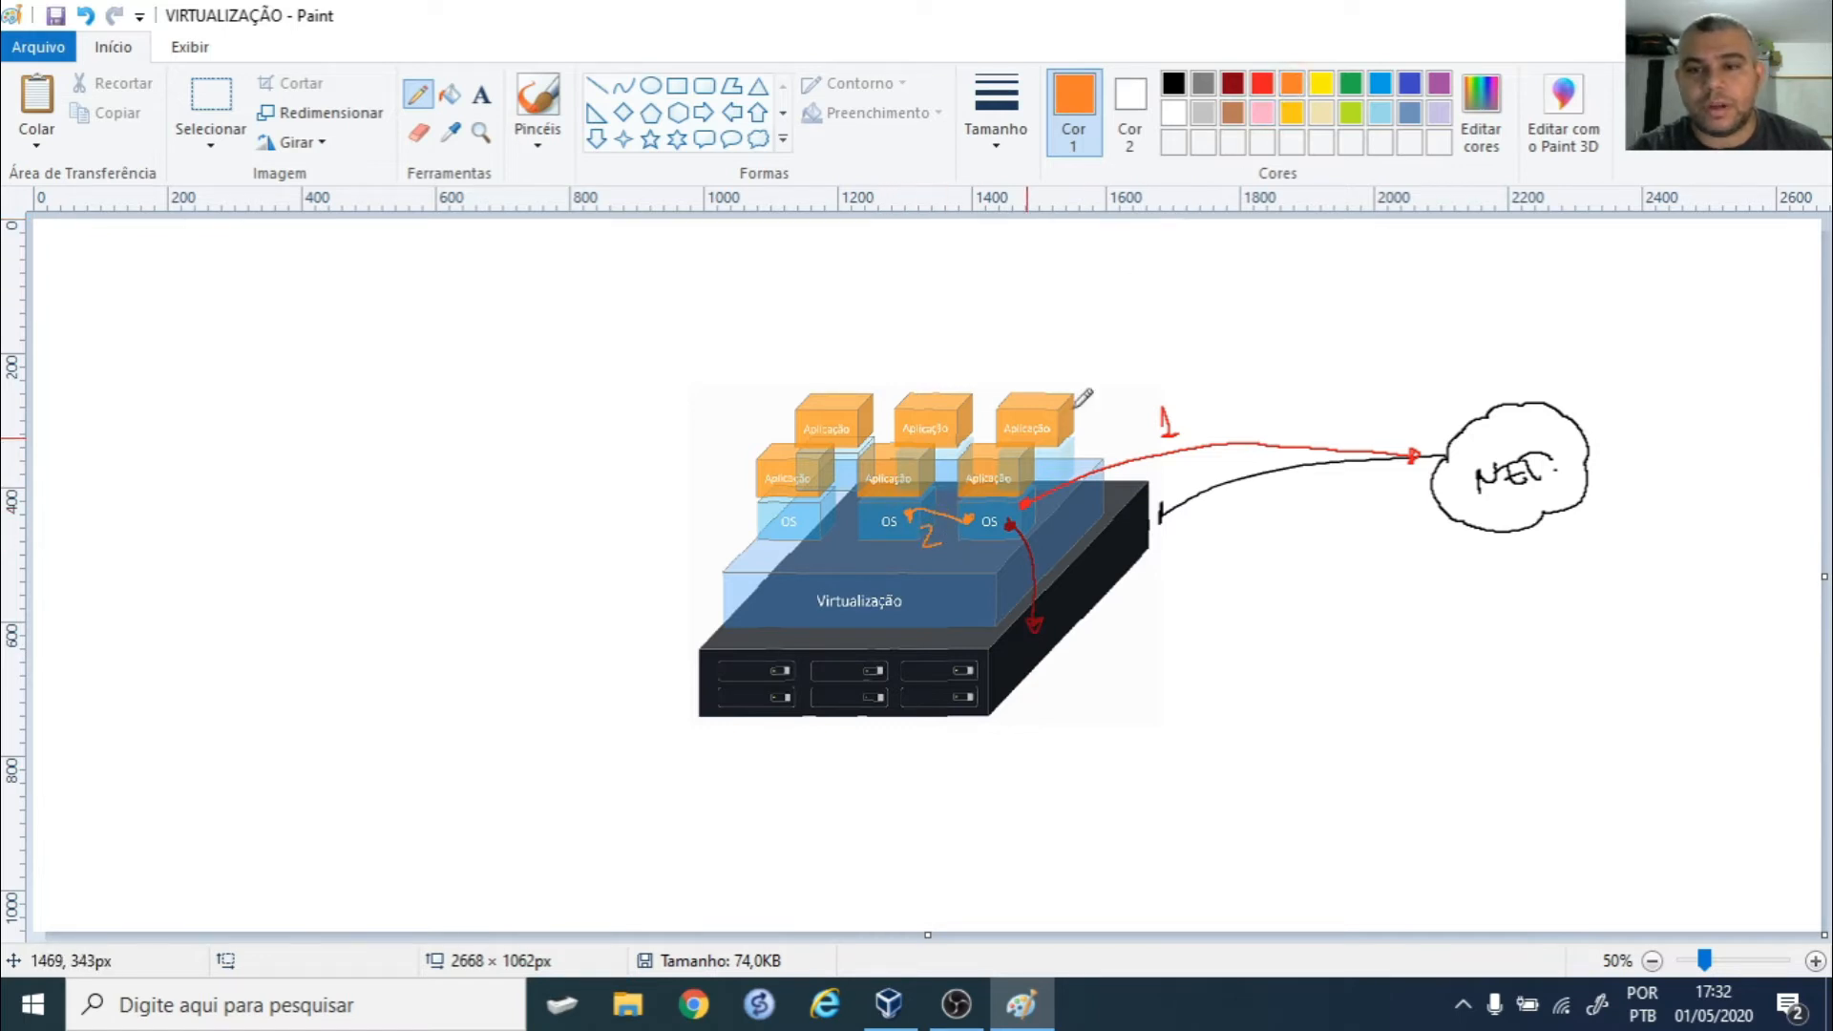
pyautogui.click(1232, 83)
pyautogui.moveTo(1044, 576); pyautogui.dragTo(1046, 596)
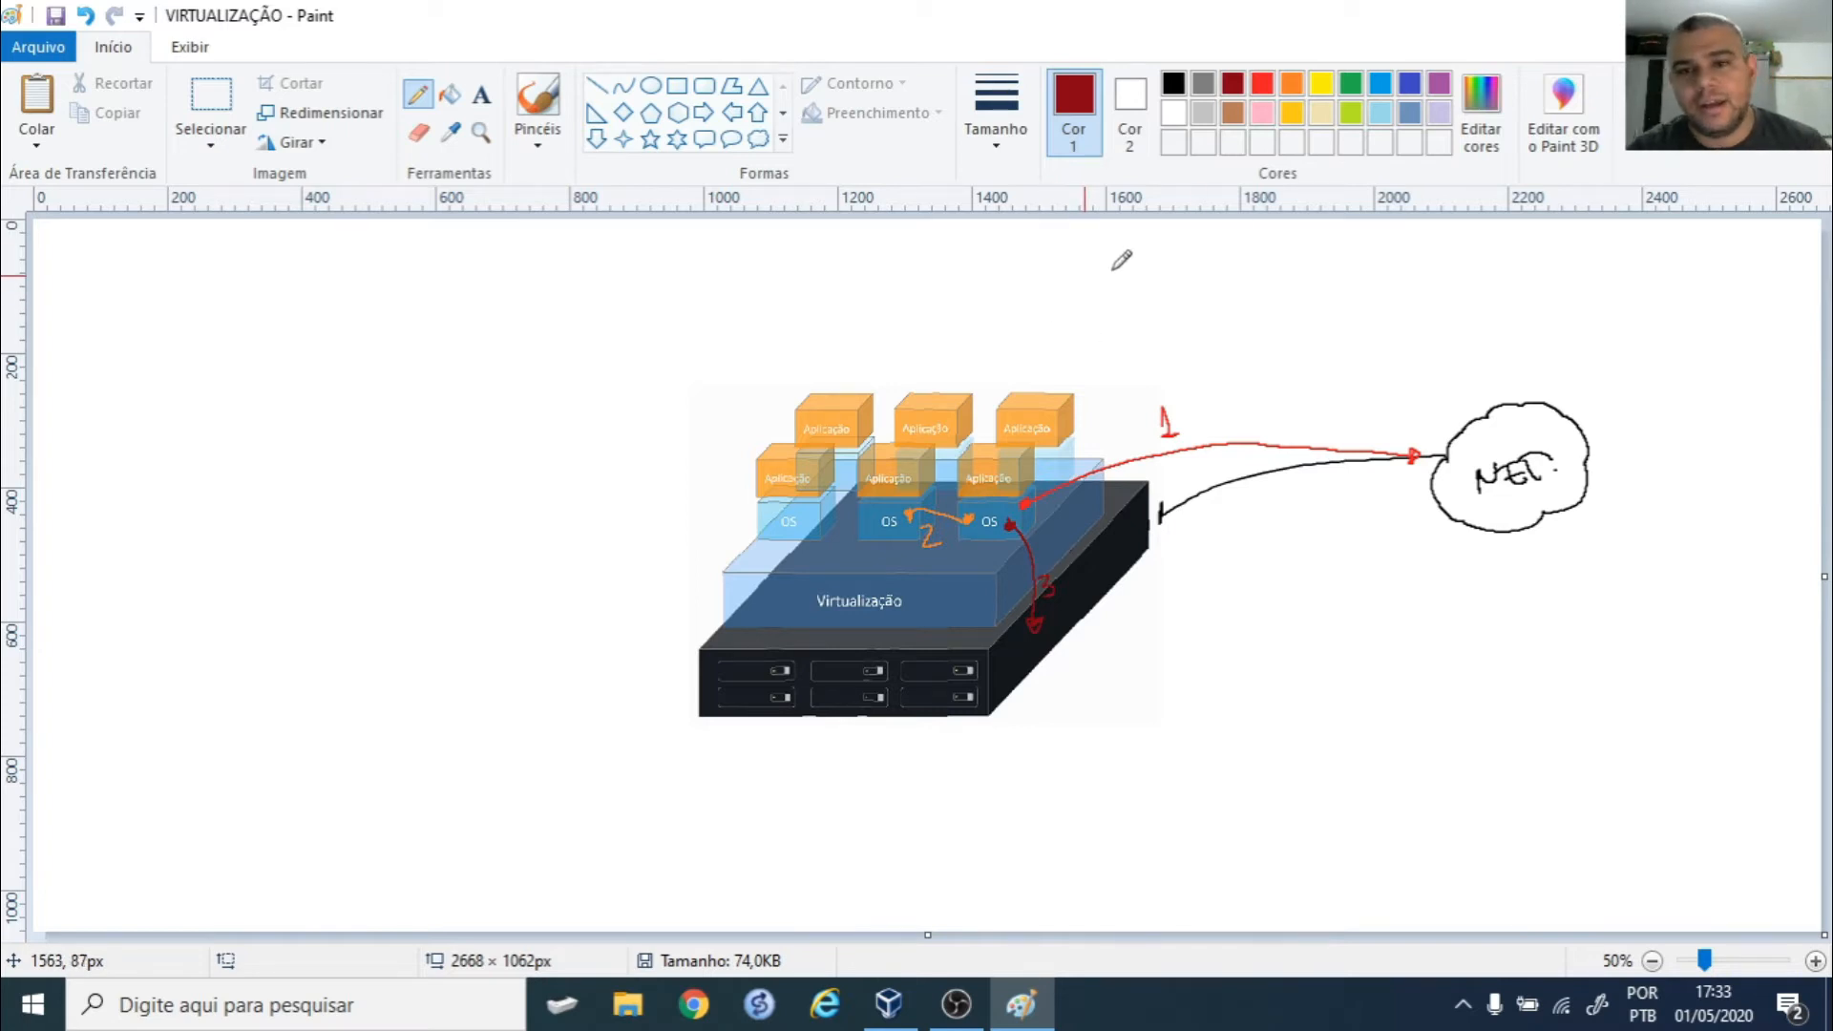
# - Handwrite '1: VM → INTERNET (NAT)' in red below the NET. cloud, undoing a misdrawn letter
pyautogui.click(1263, 84)
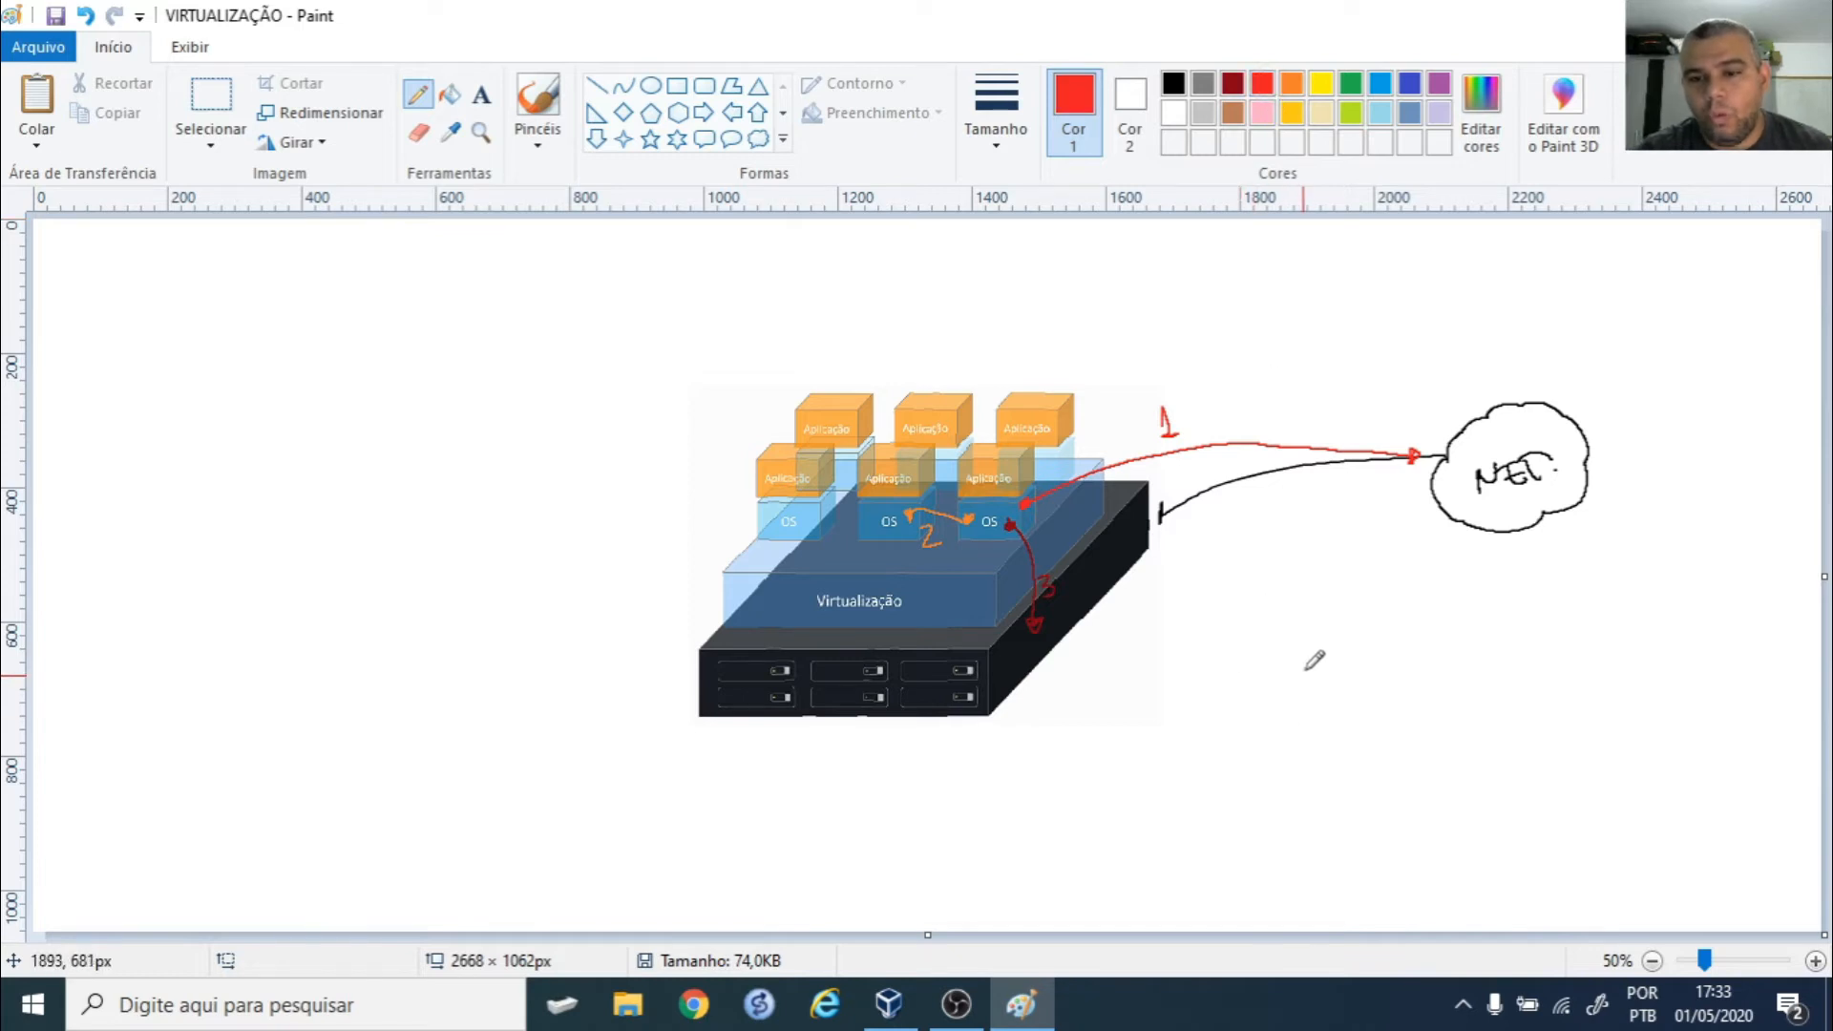
pyautogui.moveTo(1318, 667)
pyautogui.mouseDown()
pyautogui.moveTo(1337, 693)
pyautogui.moveTo(1380, 692)
pyautogui.moveTo(1384, 672)
pyautogui.mouseUp()
pyautogui.click(1343, 699)
pyautogui.moveTo(1389, 681)
pyautogui.mouseDown()
pyautogui.moveTo(1391, 701)
pyautogui.moveTo(1449, 690)
pyautogui.mouseUp()
pyautogui.moveTo(1442, 685)
pyautogui.mouseDown()
pyautogui.moveTo(1494, 675)
pyautogui.moveTo(1518, 697)
pyautogui.mouseUp()
pyautogui.moveTo(1497, 674); pyautogui.dragTo(1524, 671)
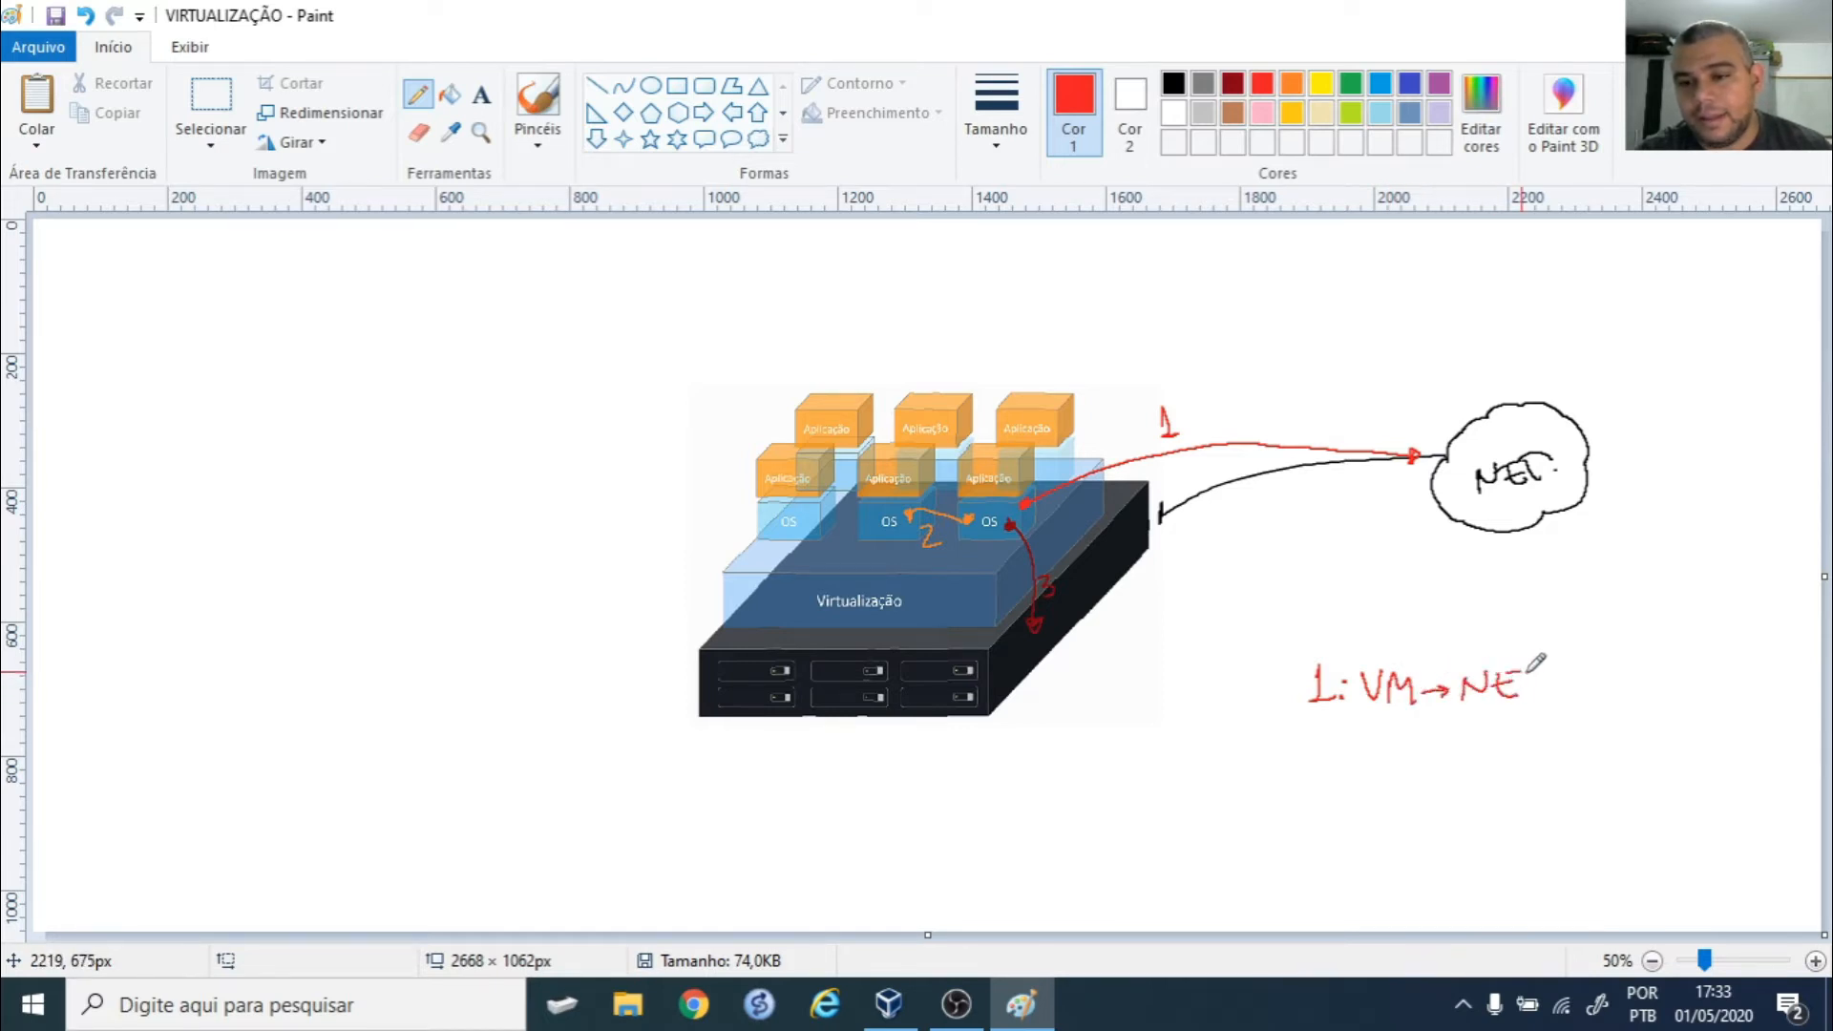
pyautogui.hotkey('ctrl', 'z')
pyautogui.hotkey('ctrl', 'z')
pyautogui.hotkey('ctrl', 'z')
pyautogui.hotkey('ctrl', 'z')
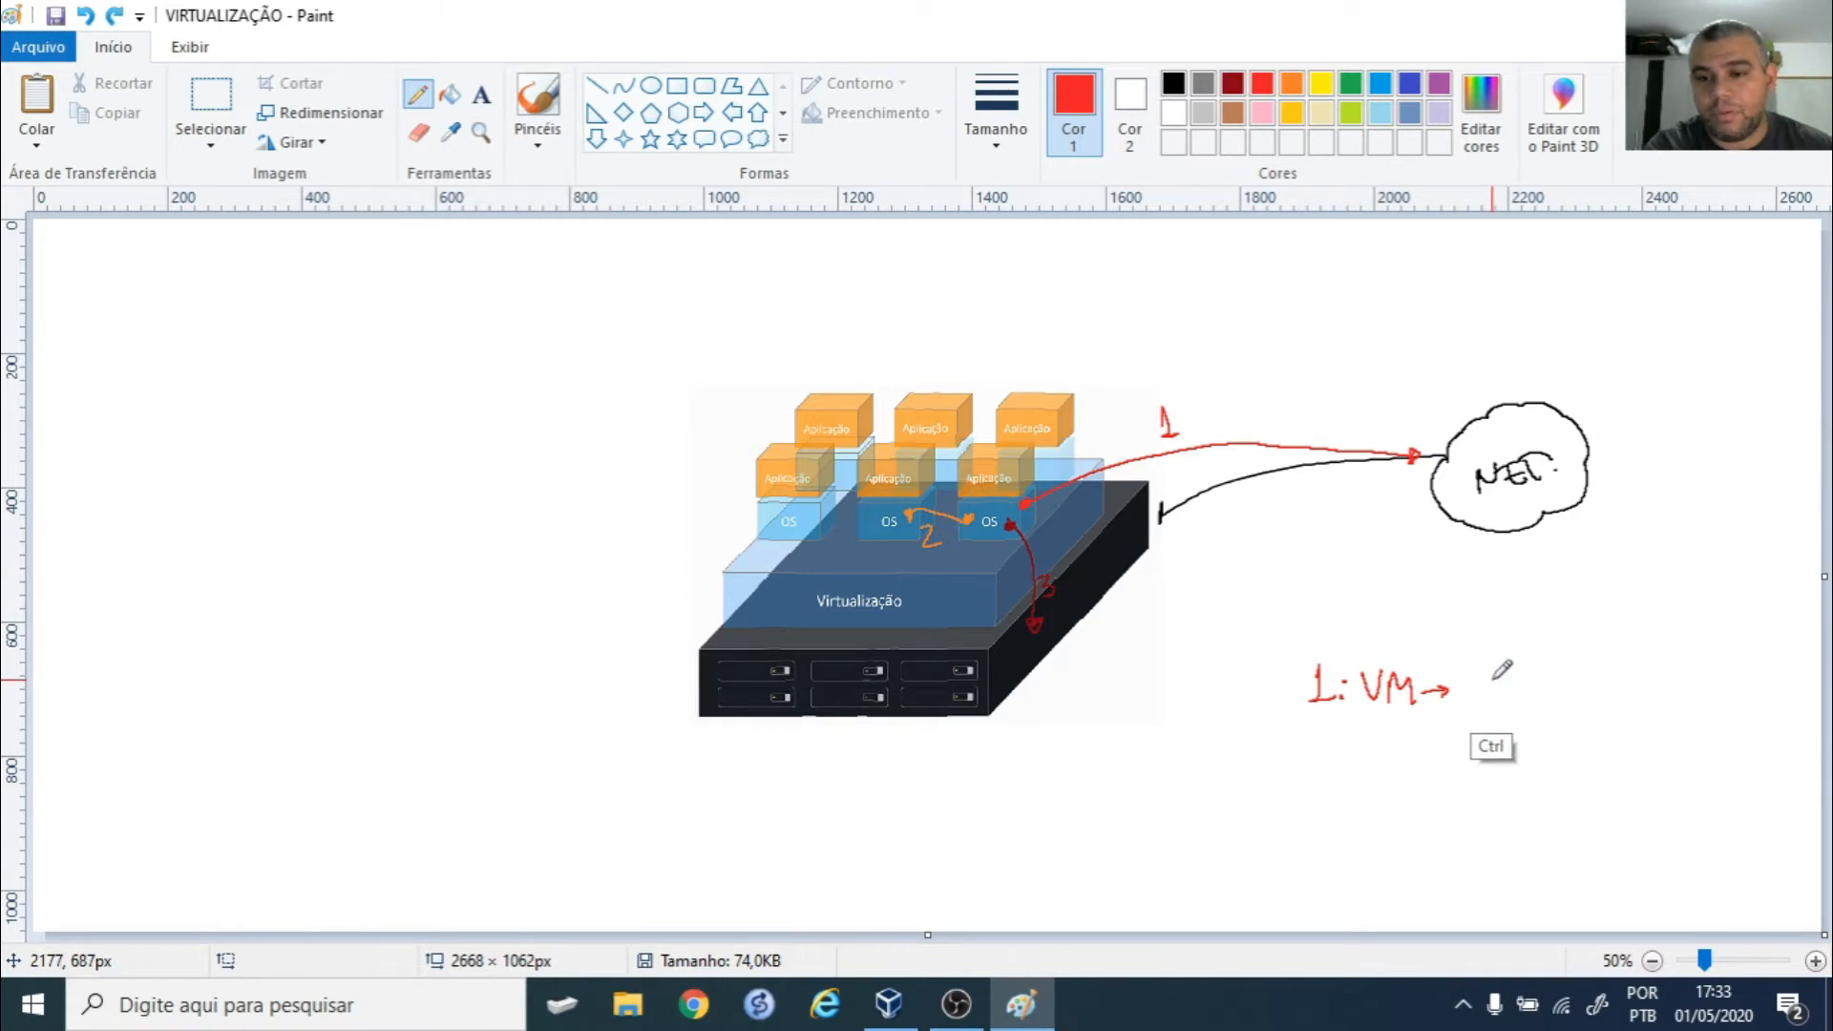
pyautogui.moveTo(1480, 672)
pyautogui.mouseDown()
pyautogui.moveTo(1461, 699)
pyautogui.moveTo(1588, 677)
pyautogui.moveTo(1639, 712)
pyautogui.moveTo(1682, 671)
pyautogui.moveTo(1701, 701)
pyautogui.mouseUp()
pyautogui.moveTo(1708, 675); pyautogui.dragTo(1733, 672)
pyautogui.moveTo(1719, 673); pyautogui.dragTo(1731, 706)
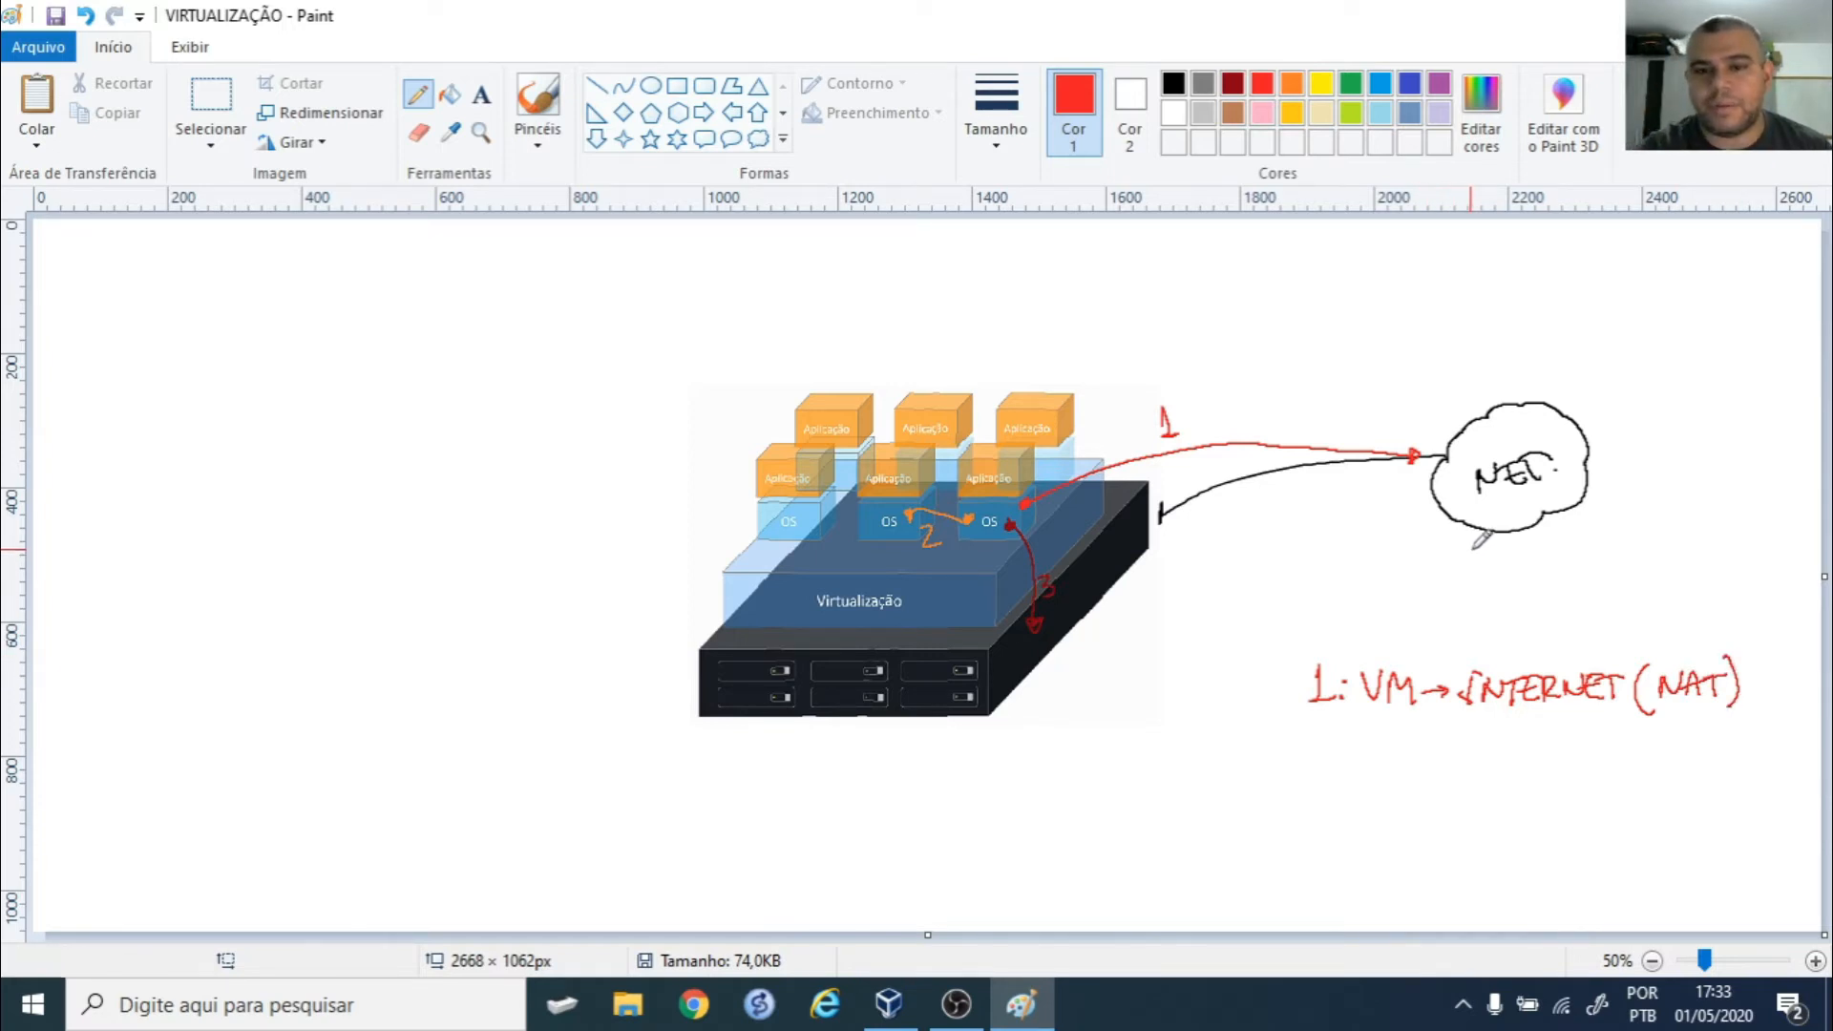
pyautogui.click(1297, 88)
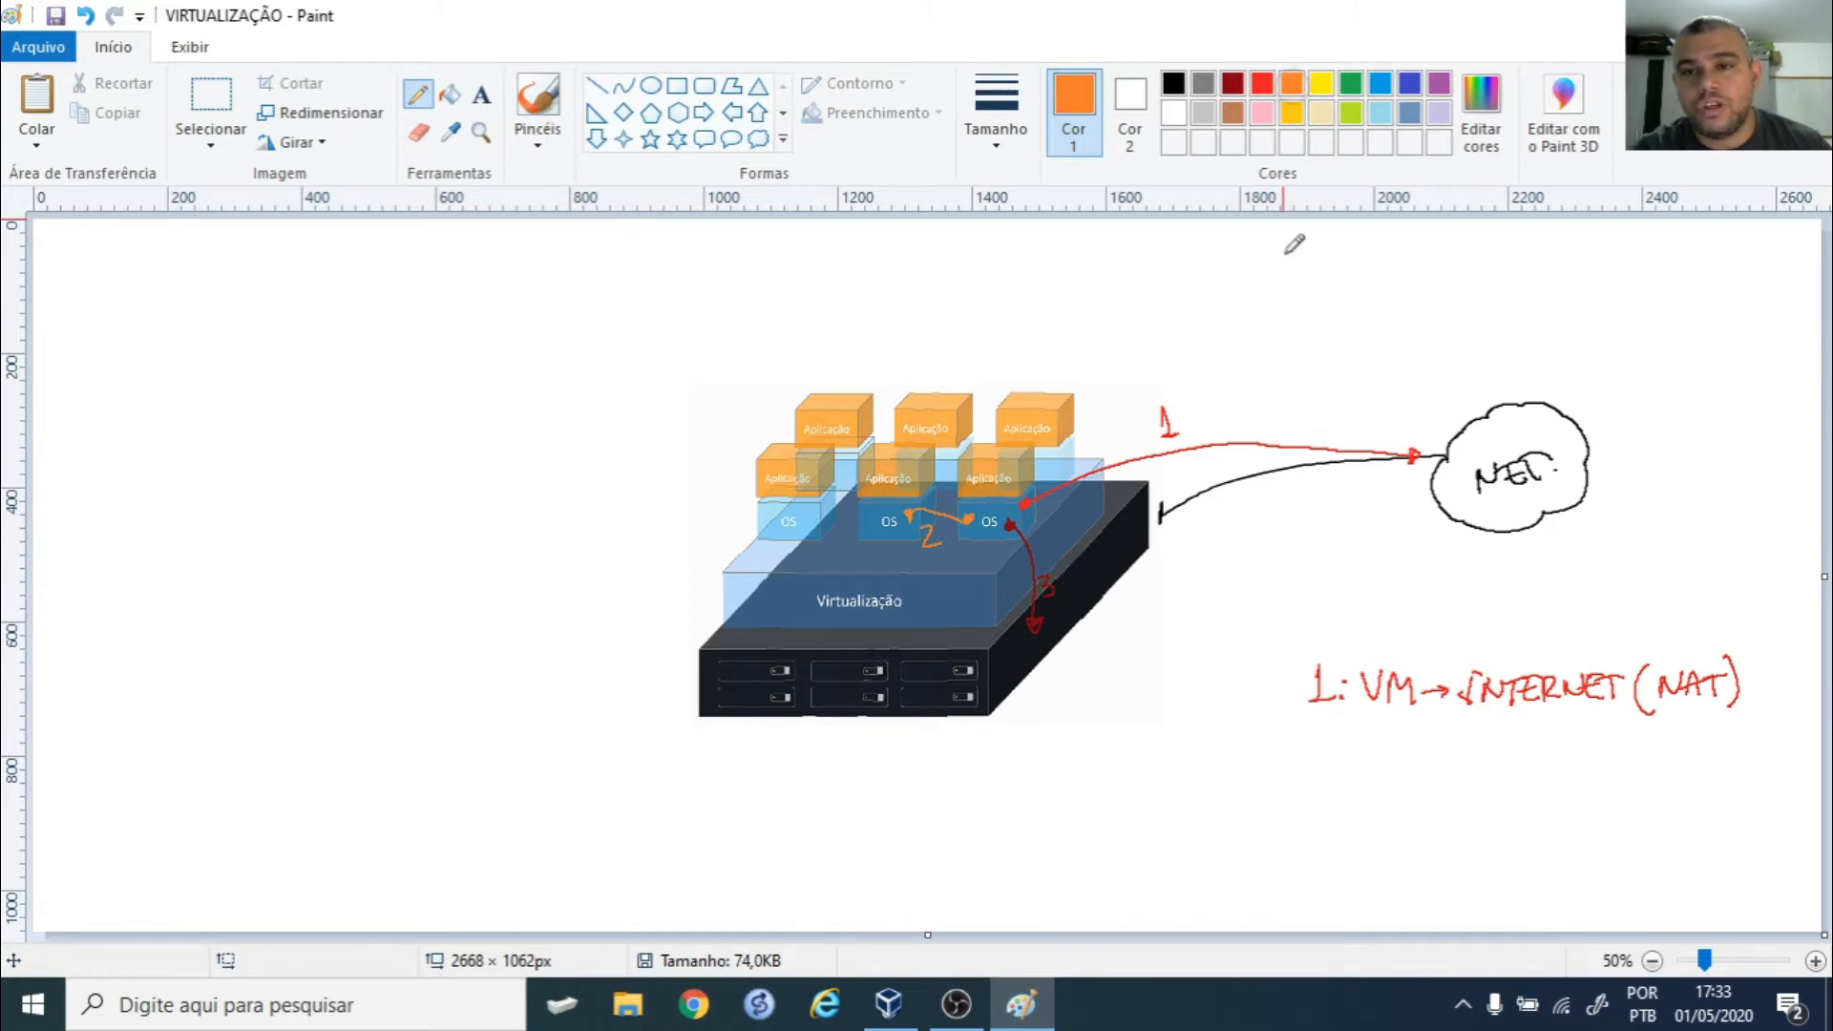
# - Handwrite '2: VM → VM (REDE INTERNA)' in orange below the first legend line
pyautogui.moveTo(1303, 736)
pyautogui.mouseDown()
pyautogui.moveTo(1322, 760)
pyautogui.moveTo(1381, 734)
pyautogui.moveTo(1381, 757)
pyautogui.moveTo(1405, 759)
pyautogui.moveTo(1469, 737)
pyautogui.moveTo(1517, 783)
pyautogui.moveTo(1581, 757)
pyautogui.moveTo(1622, 764)
pyautogui.moveTo(1623, 733)
pyautogui.moveTo(1655, 765)
pyautogui.moveTo(1701, 745)
pyautogui.moveTo(1748, 759)
pyautogui.moveTo(1751, 782)
pyautogui.mouseUp()
pyautogui.click(1328, 738)
pyautogui.click(1328, 757)
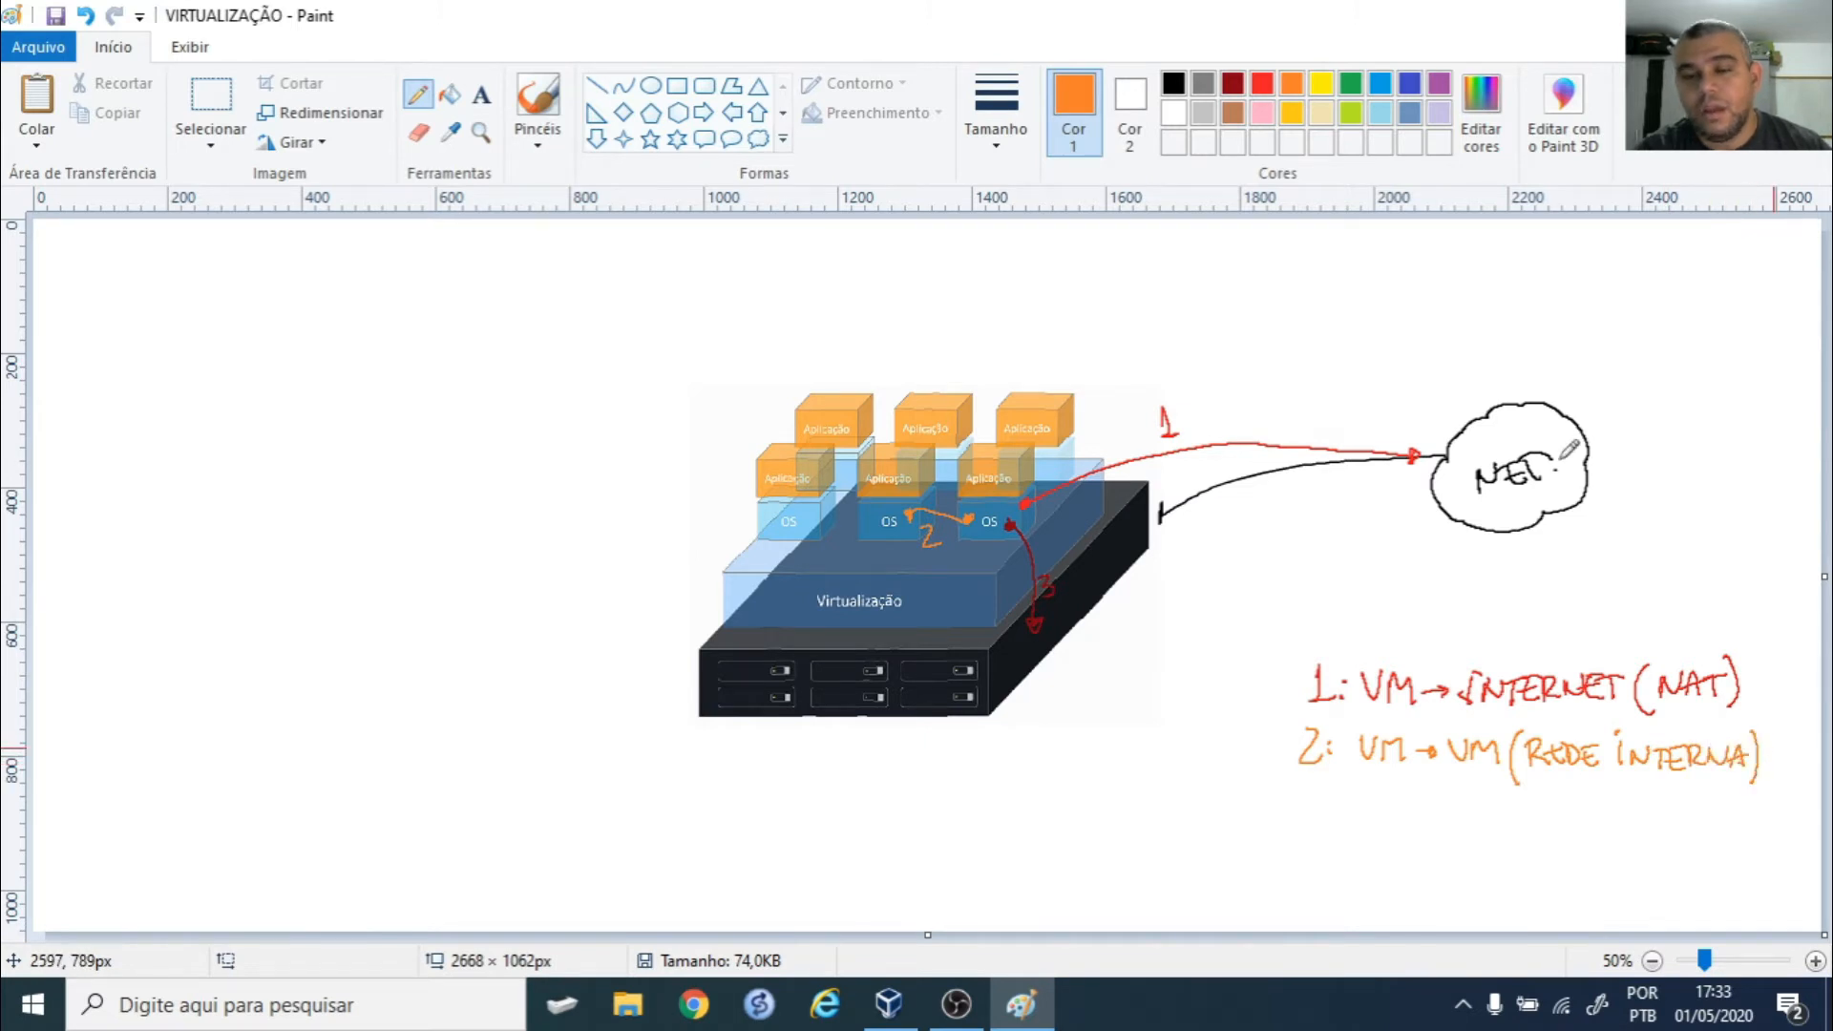
# - Handwrite '3: VM → HOSPEDEIRO (HOSTONLY)' in dark red below line 2
pyautogui.click(1233, 83)
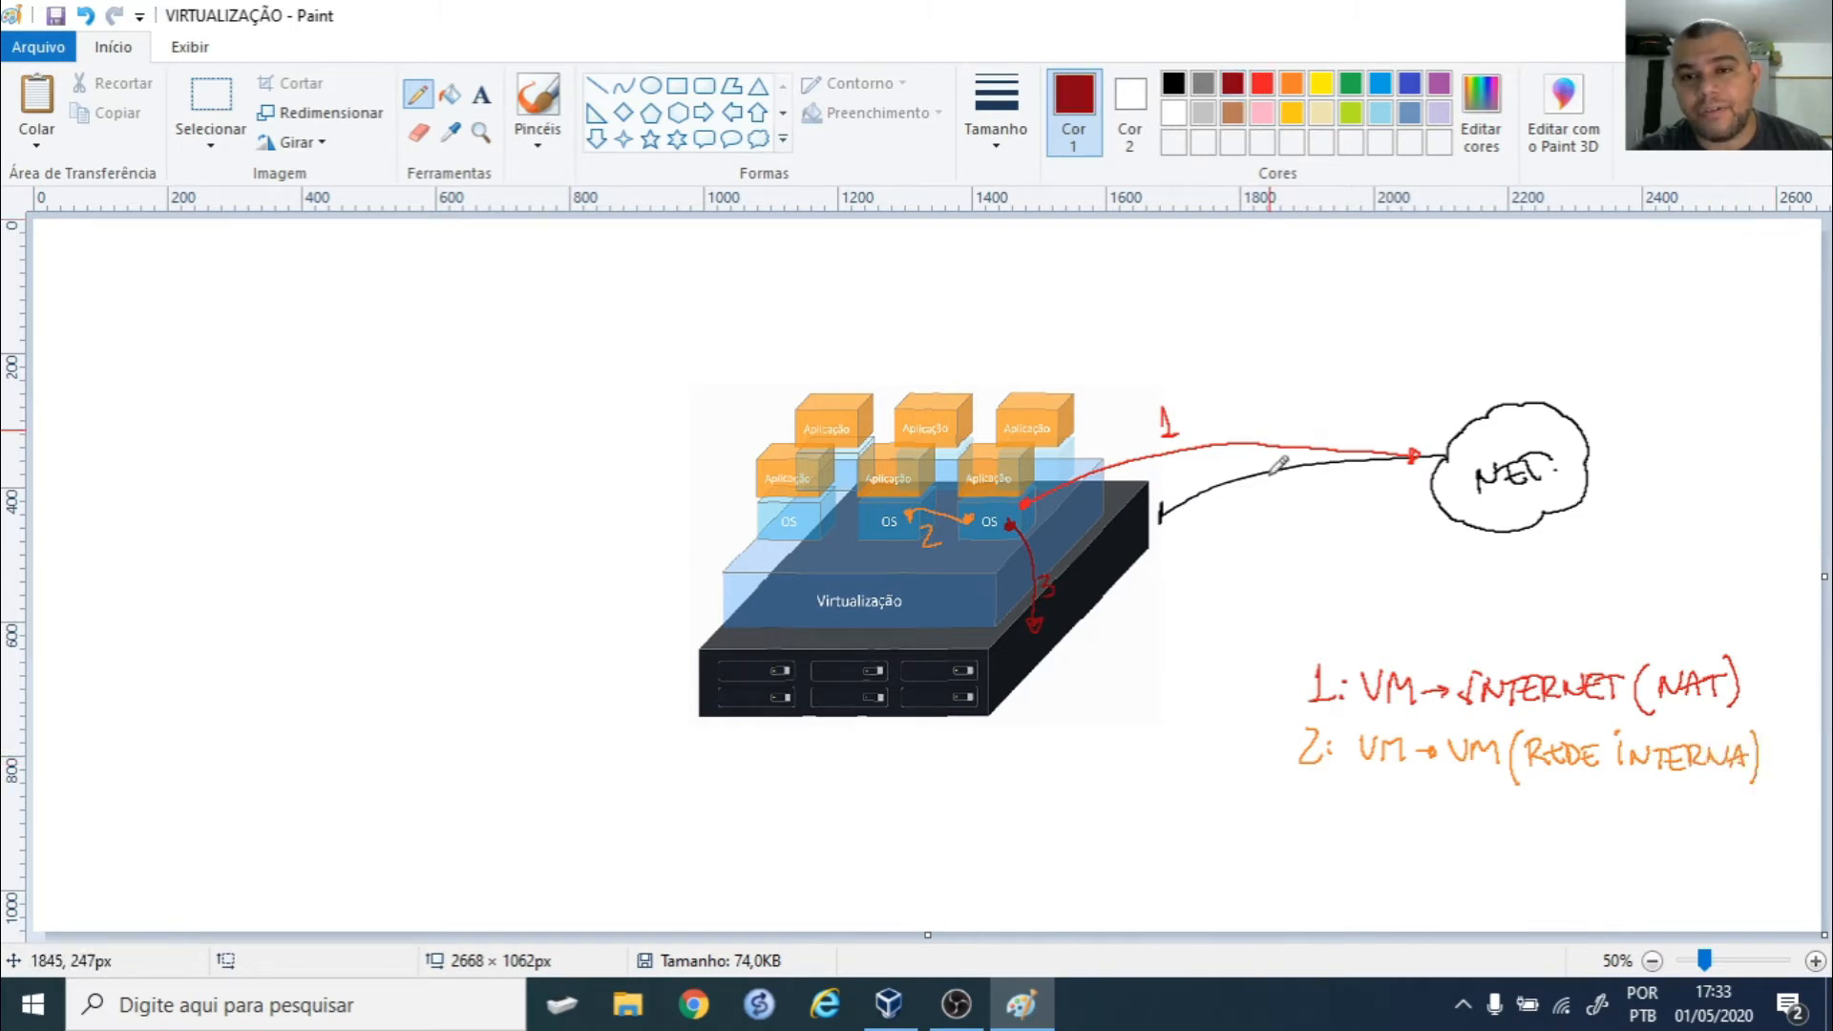
pyautogui.moveTo(1285, 810)
pyautogui.mouseDown()
pyautogui.moveTo(1300, 823)
pyautogui.moveTo(1283, 838)
pyautogui.moveTo(1372, 802)
pyautogui.moveTo(1404, 827)
pyautogui.moveTo(1430, 818)
pyautogui.mouseUp()
pyautogui.click(1319, 807)
pyautogui.moveTo(1437, 804)
pyautogui.mouseDown()
pyautogui.moveTo(1436, 836)
pyautogui.moveTo(1450, 804)
pyautogui.mouseUp()
pyautogui.moveTo(1449, 804); pyautogui.dragTo(1462, 837)
pyautogui.moveTo(1476, 812)
pyautogui.mouseDown()
pyautogui.moveTo(1470, 836)
pyautogui.moveTo(1482, 800)
pyautogui.moveTo(1595, 814)
pyautogui.moveTo(1616, 857)
pyautogui.moveTo(1632, 842)
pyautogui.mouseUp()
pyautogui.moveTo(1633, 831); pyautogui.dragTo(1646, 823)
pyautogui.moveTo(1646, 816)
pyautogui.mouseDown()
pyautogui.moveTo(1644, 840)
pyautogui.moveTo(1768, 828)
pyautogui.mouseUp()
pyautogui.moveTo(1779, 812)
pyautogui.mouseDown()
pyautogui.moveTo(1767, 844)
pyautogui.moveTo(1784, 854)
pyautogui.mouseUp()
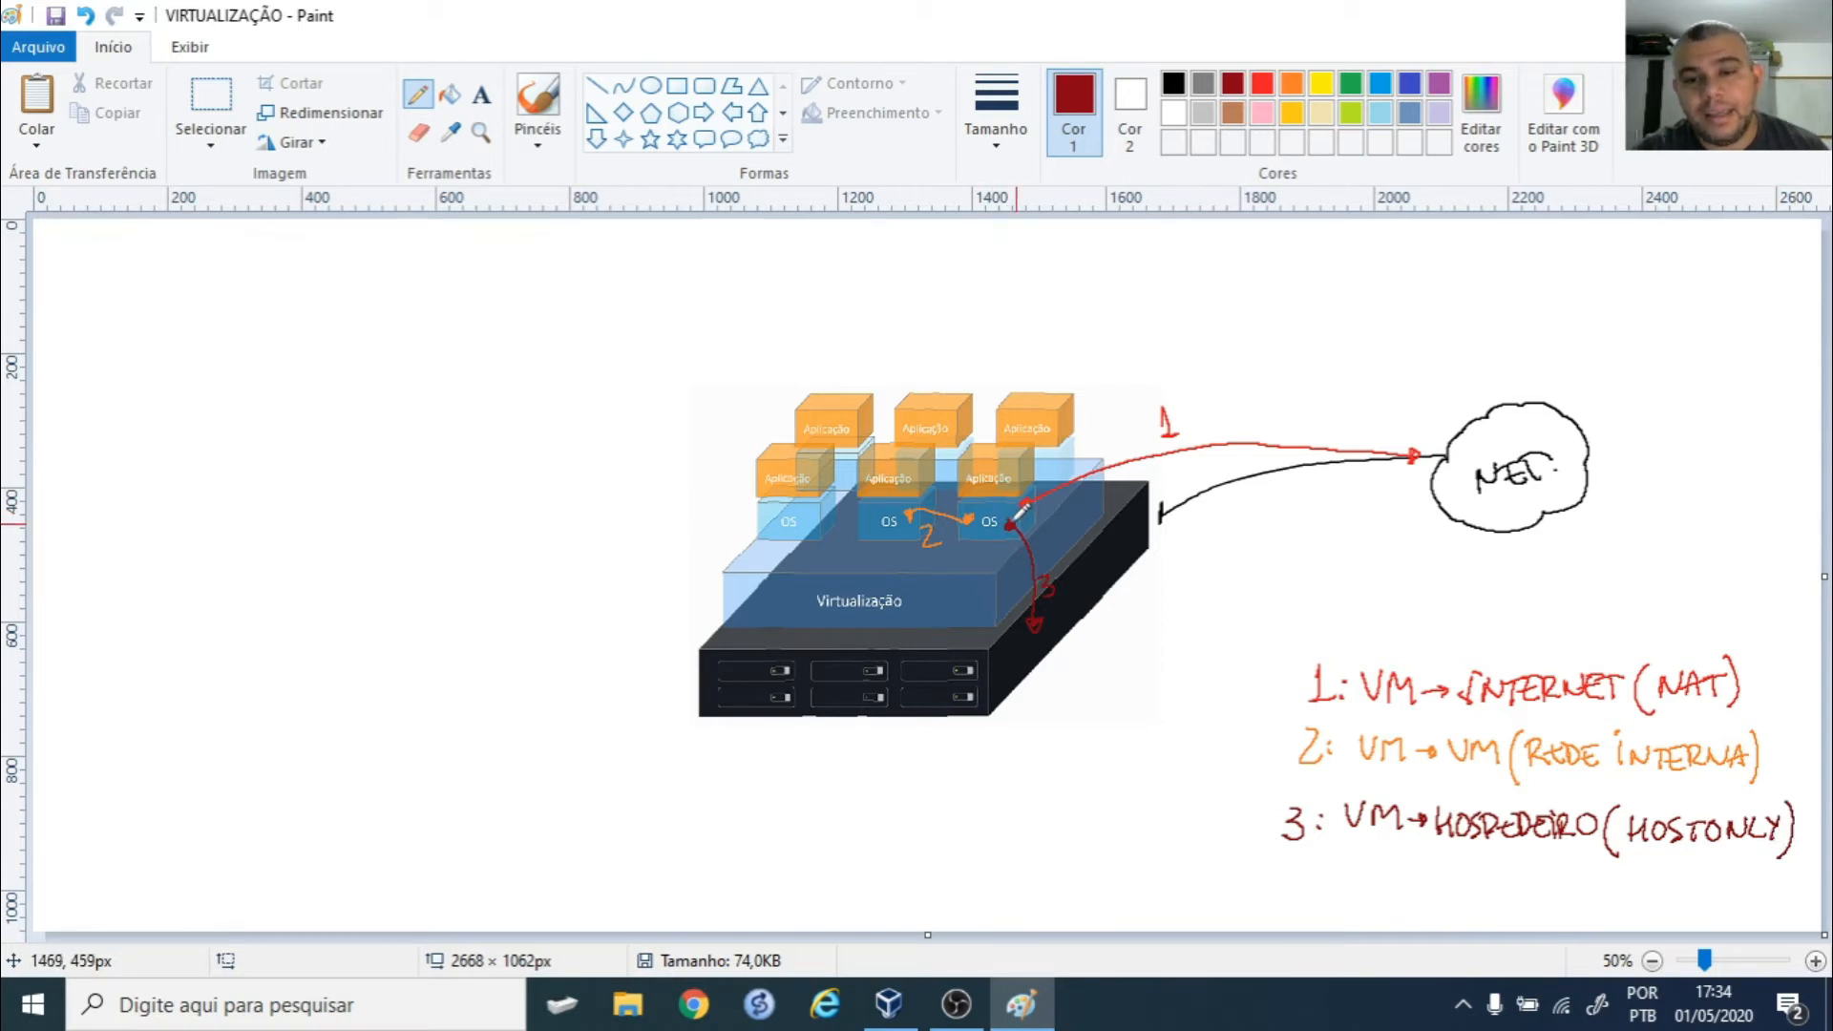
pyautogui.moveTo(996, 406)
pyautogui.mouseDown()
pyautogui.moveTo(990, 449)
pyautogui.moveTo(994, 412)
pyautogui.mouseUp()
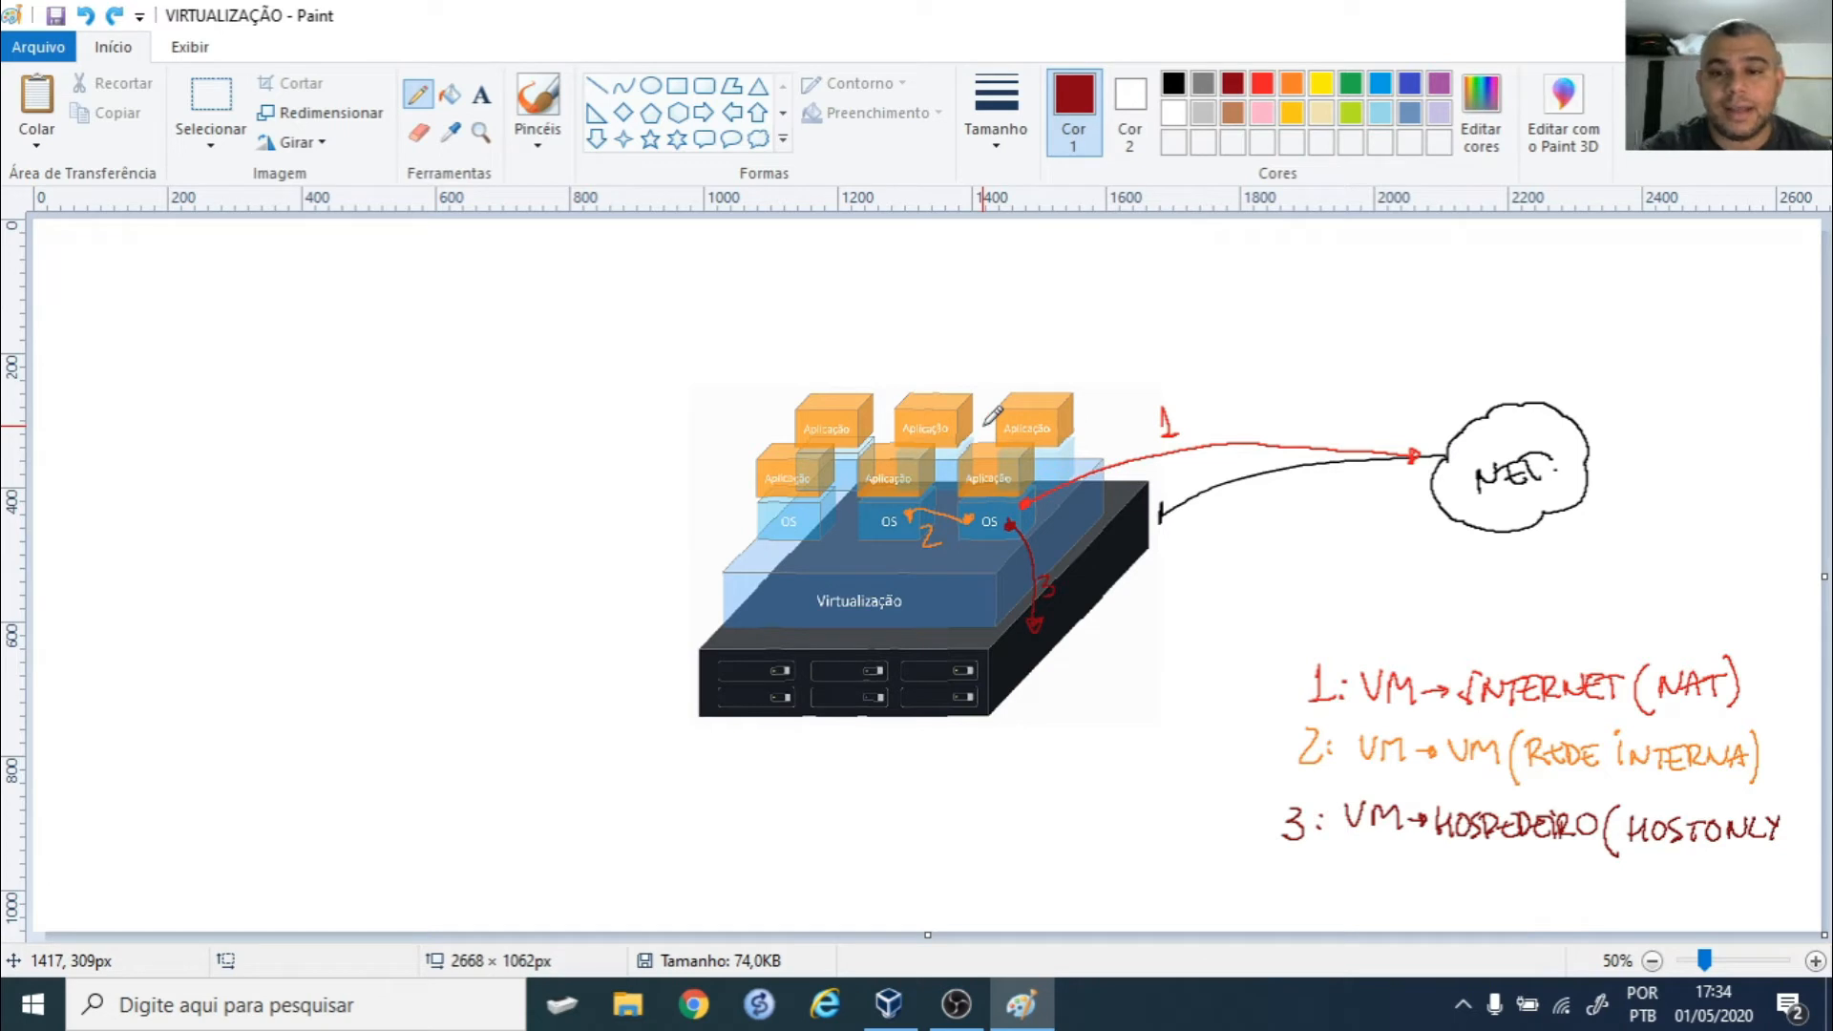
pyautogui.moveTo(1784, 814); pyautogui.dragTo(1777, 861)
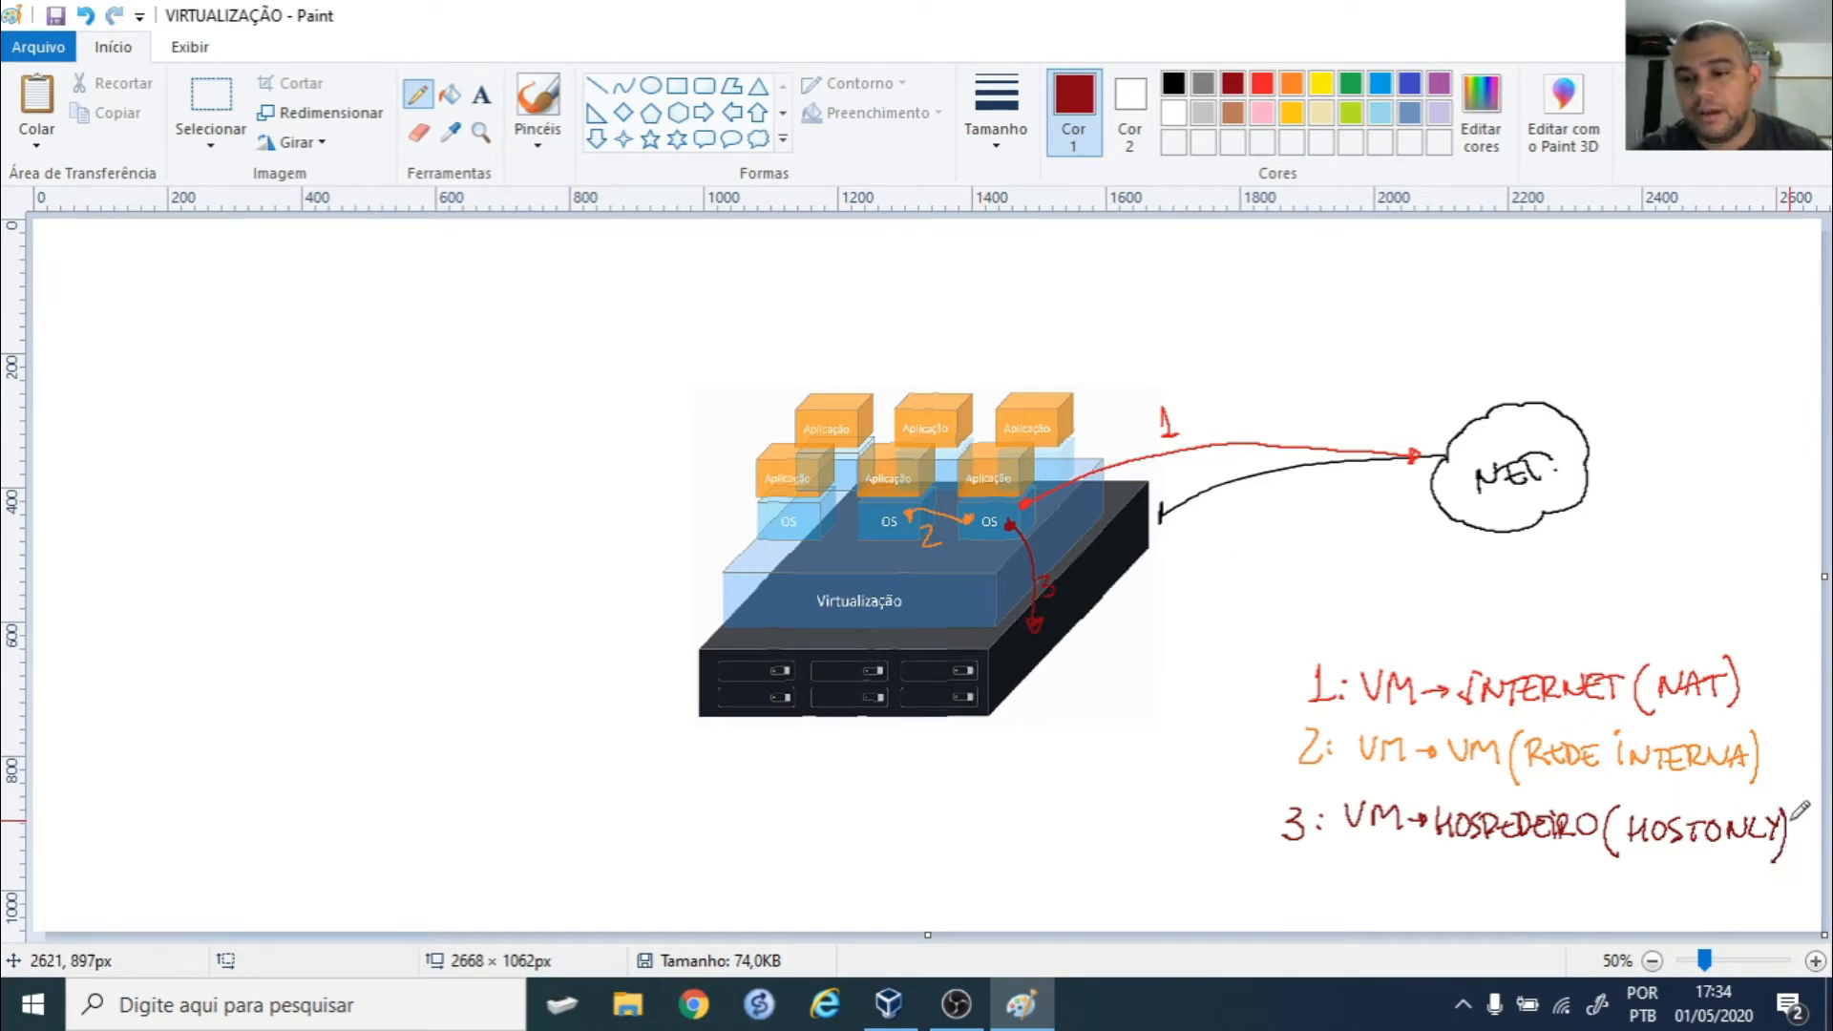
# - Draw a black brace to the left grouping the three legend lines
pyautogui.click(1174, 84)
pyautogui.moveTo(1294, 655); pyautogui.dragTo(1238, 876)
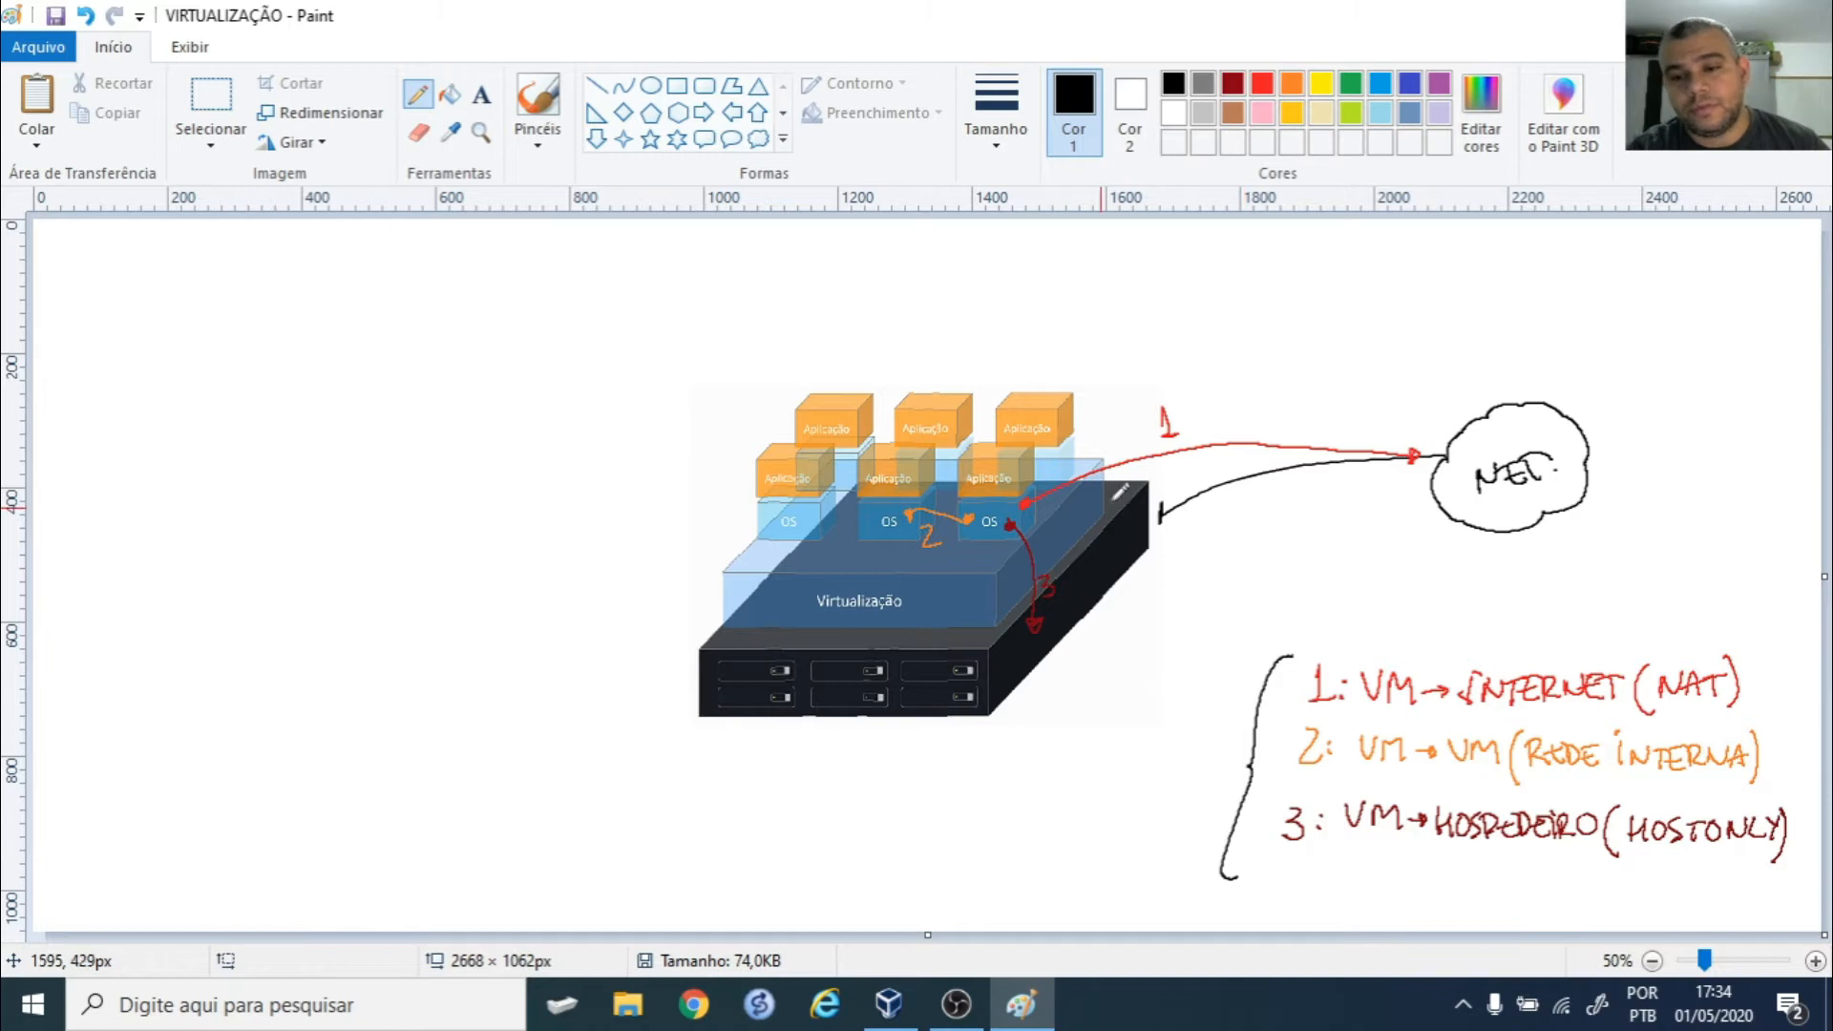
pyautogui.moveTo(1222, 688); pyautogui.dragTo(1291, 667)
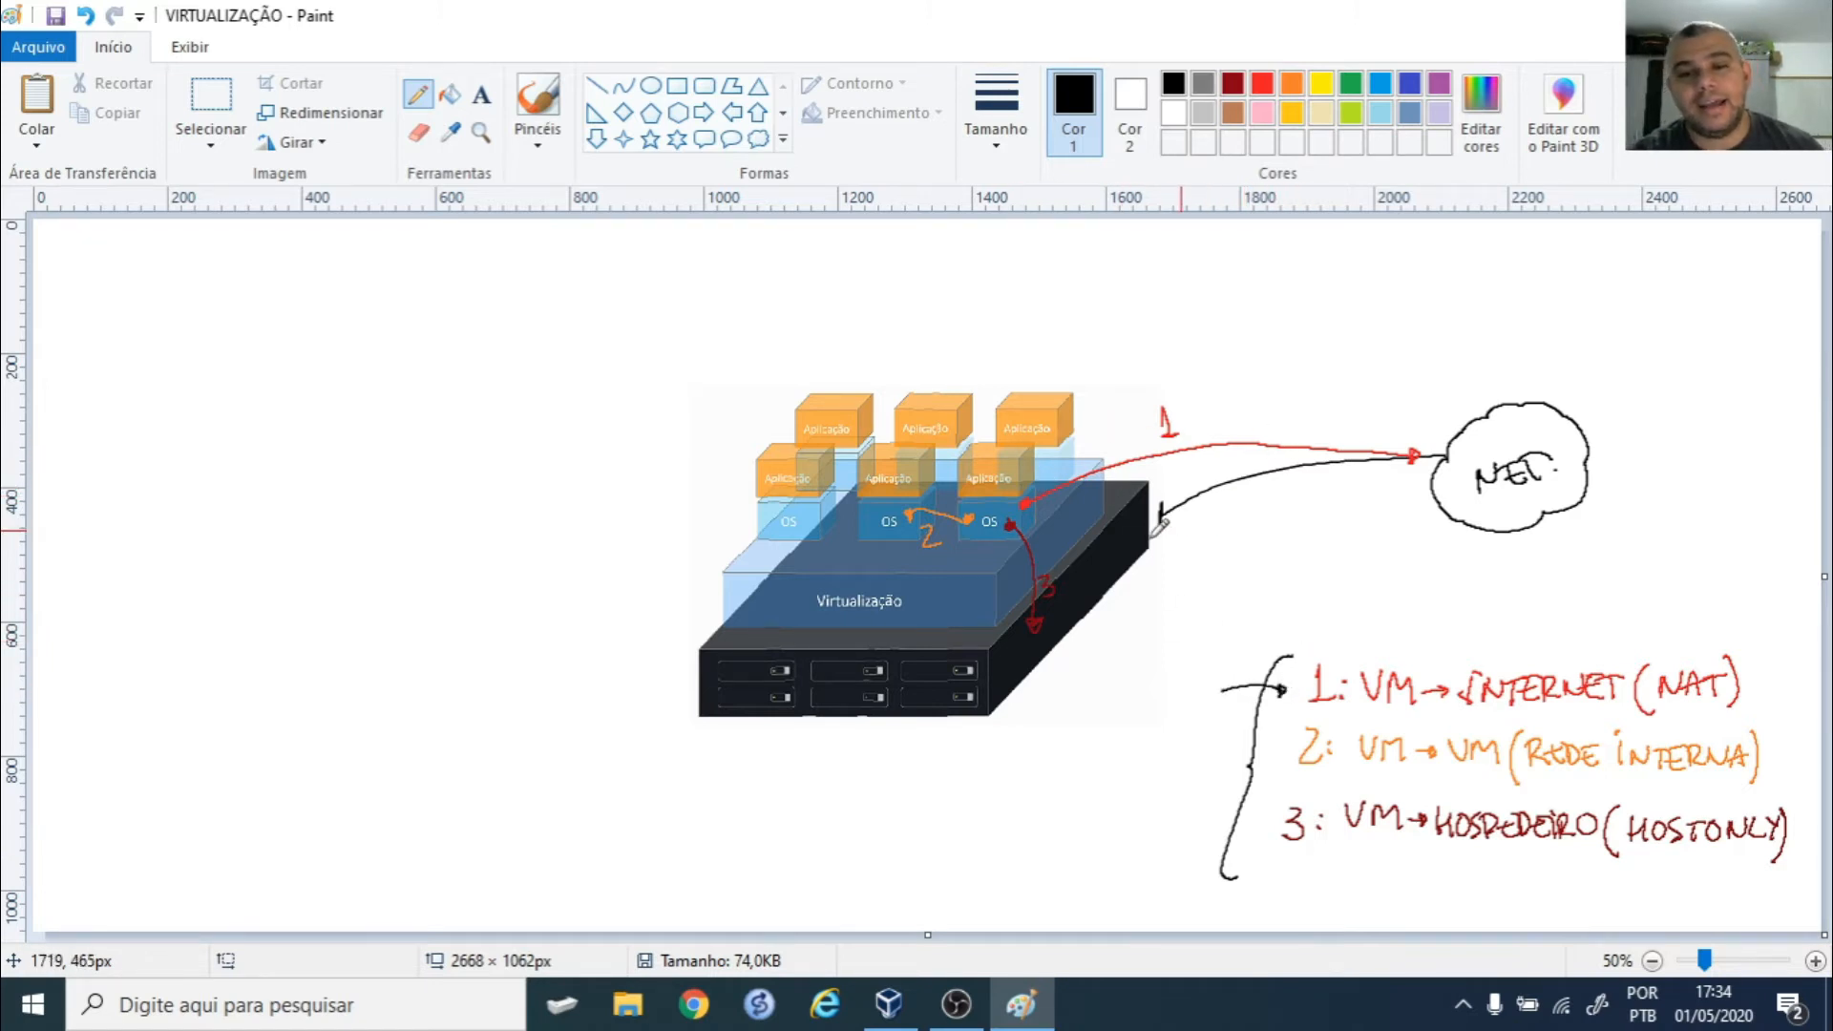
# - Draw a red arrow from the right OS box to NET, then start orange 'SWITCH VIRTUAL' top left
pyautogui.click(1262, 83)
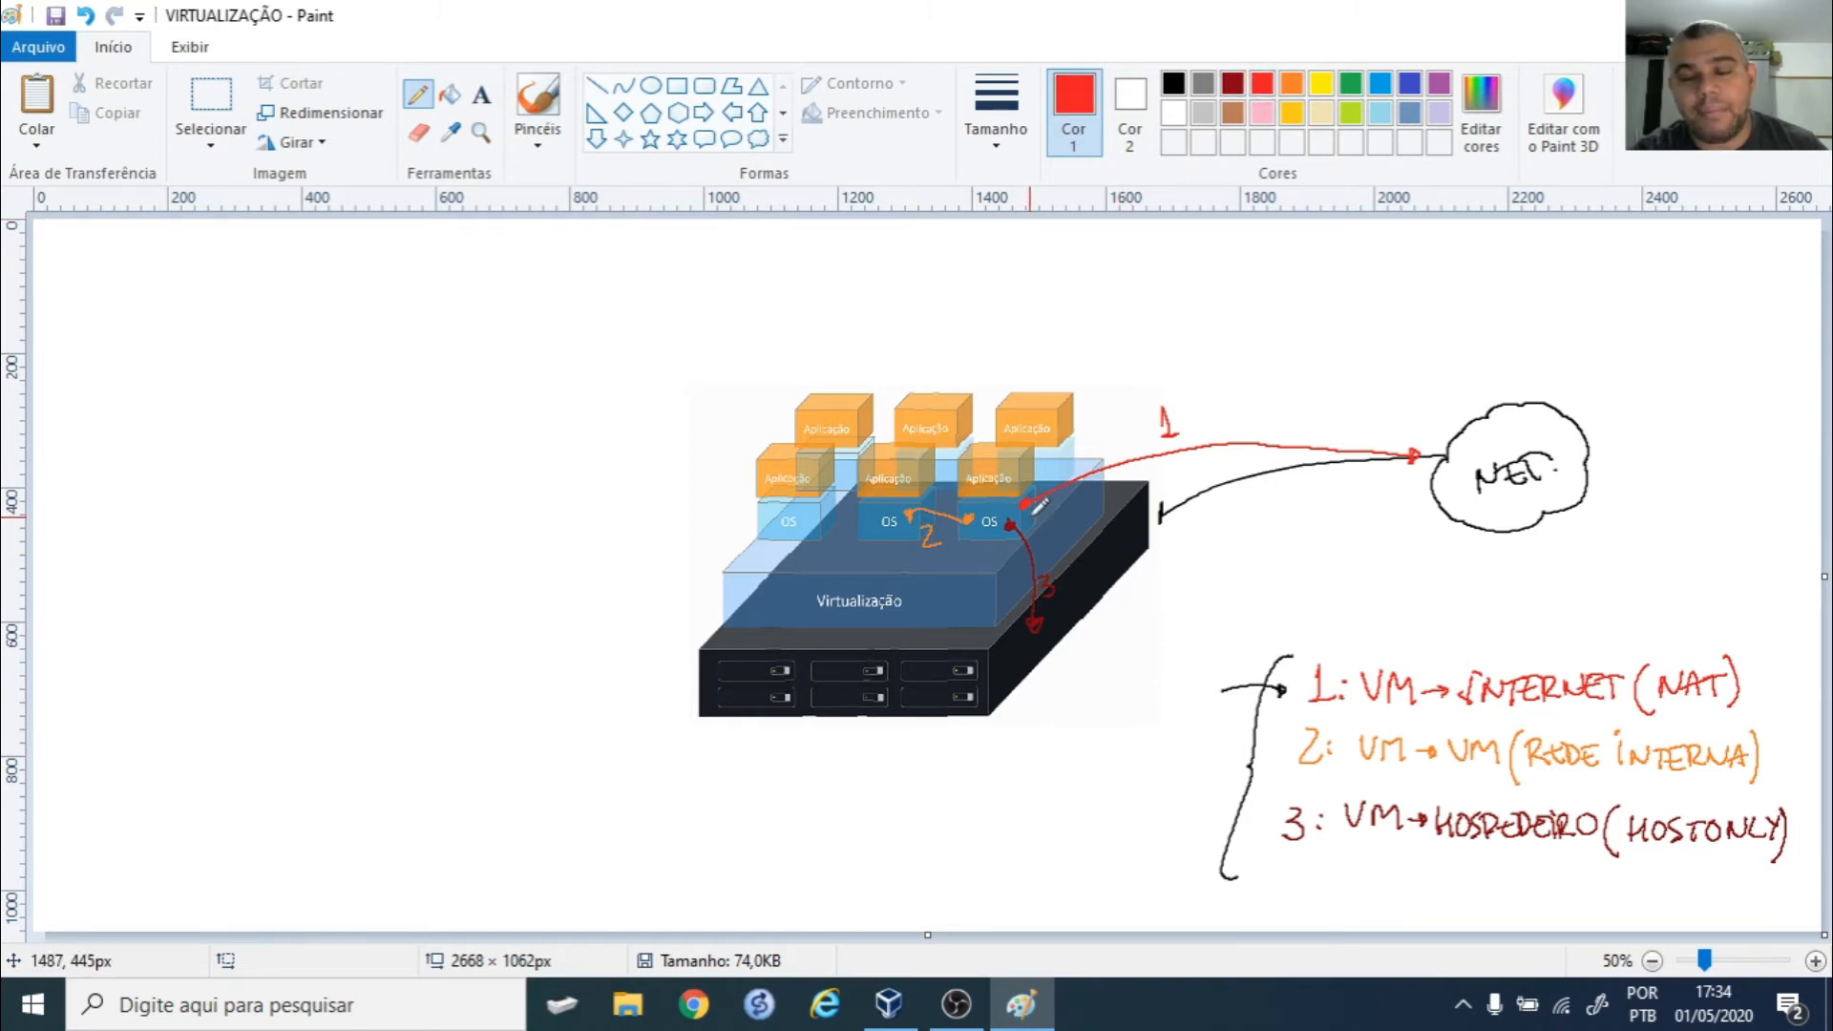
pyautogui.moveTo(1032, 519); pyautogui.dragTo(1155, 523)
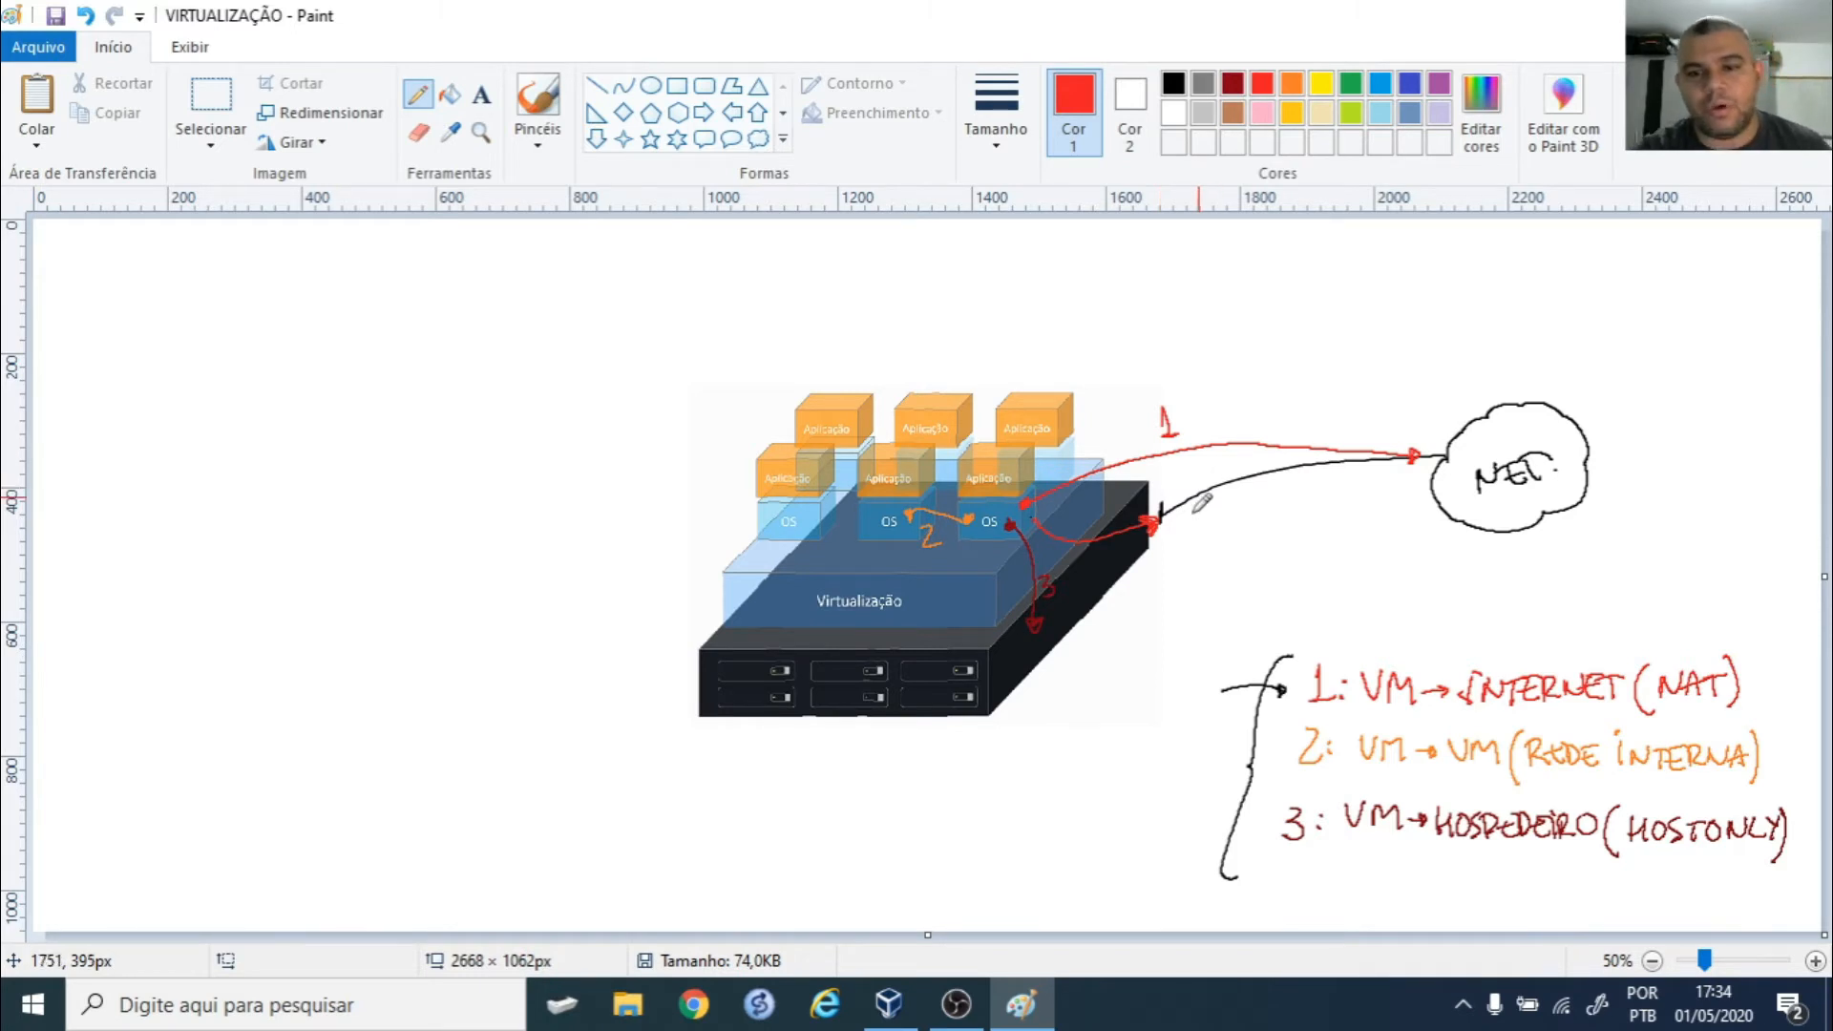
pyautogui.moveTo(1178, 535)
pyautogui.mouseDown()
pyautogui.moveTo(1375, 507)
pyautogui.moveTo(1429, 473)
pyautogui.mouseUp()
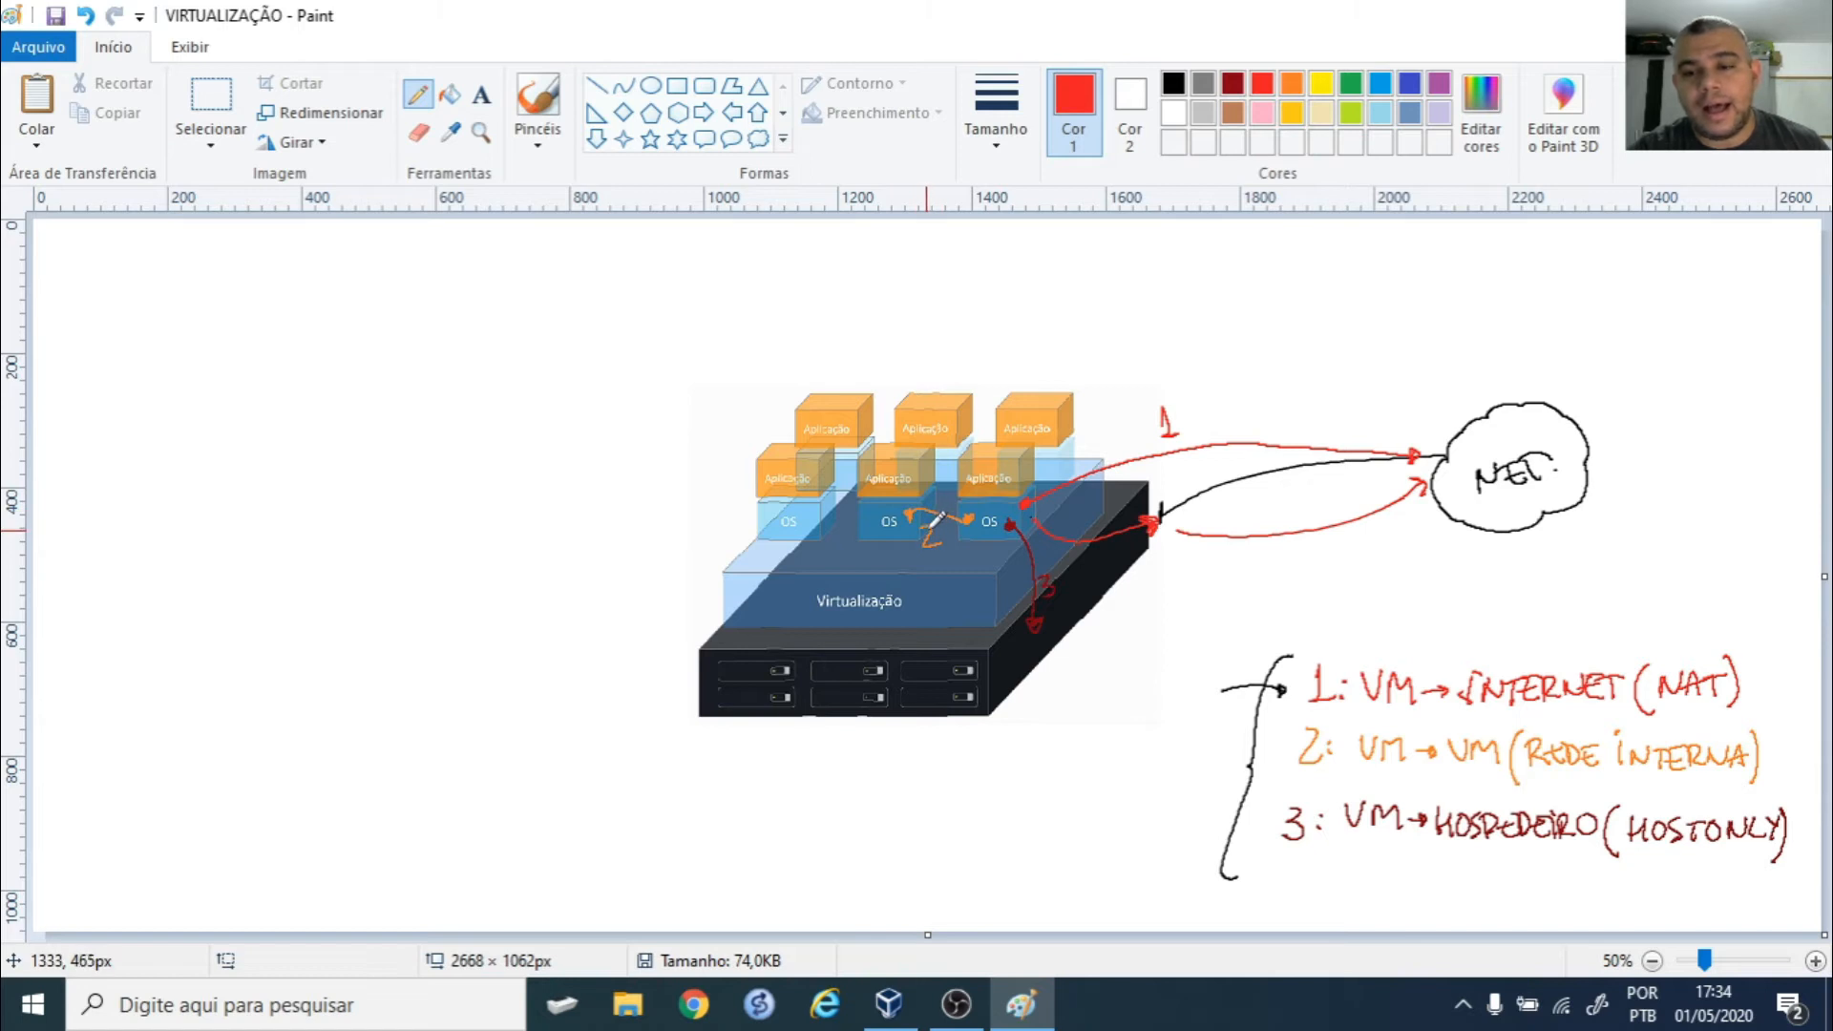
pyautogui.click(1292, 85)
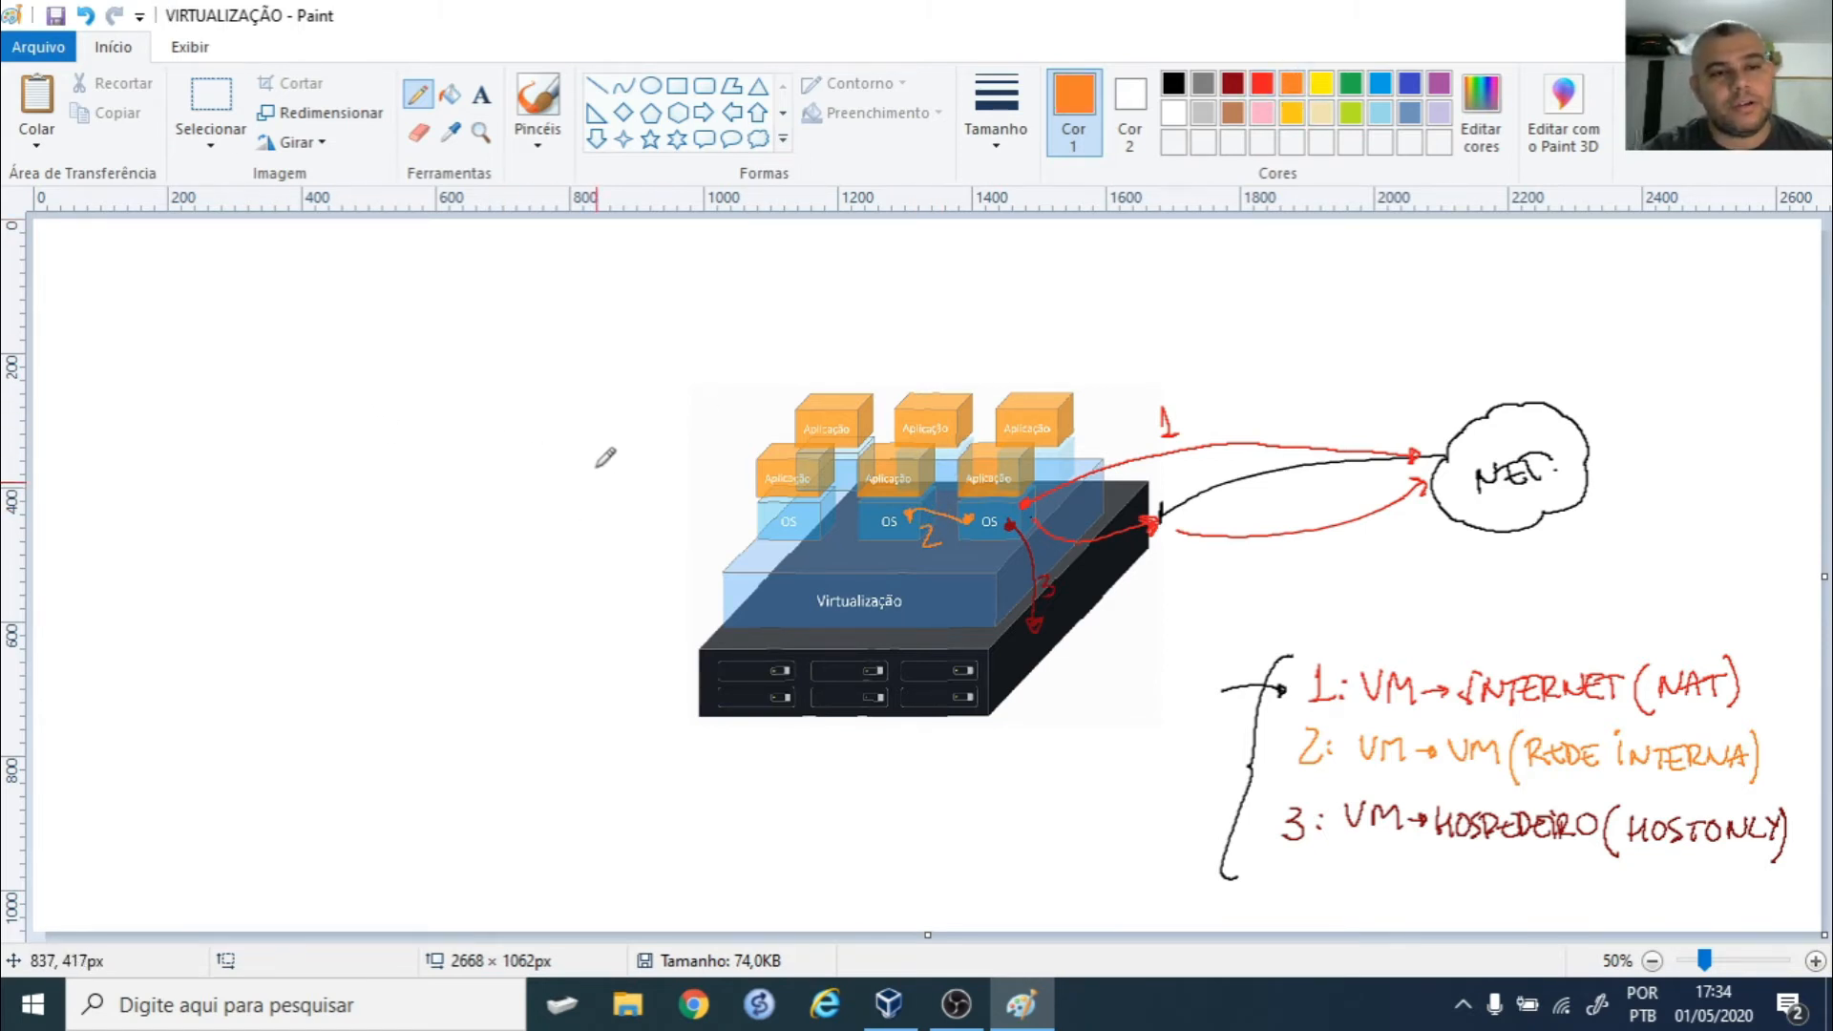
pyautogui.moveTo(290, 320)
pyautogui.mouseDown()
pyautogui.moveTo(275, 351)
pyautogui.moveTo(364, 306)
pyautogui.moveTo(401, 319)
pyautogui.moveTo(430, 299)
pyautogui.moveTo(434, 320)
pyautogui.moveTo(574, 284)
pyautogui.moveTo(634, 298)
pyautogui.mouseUp()
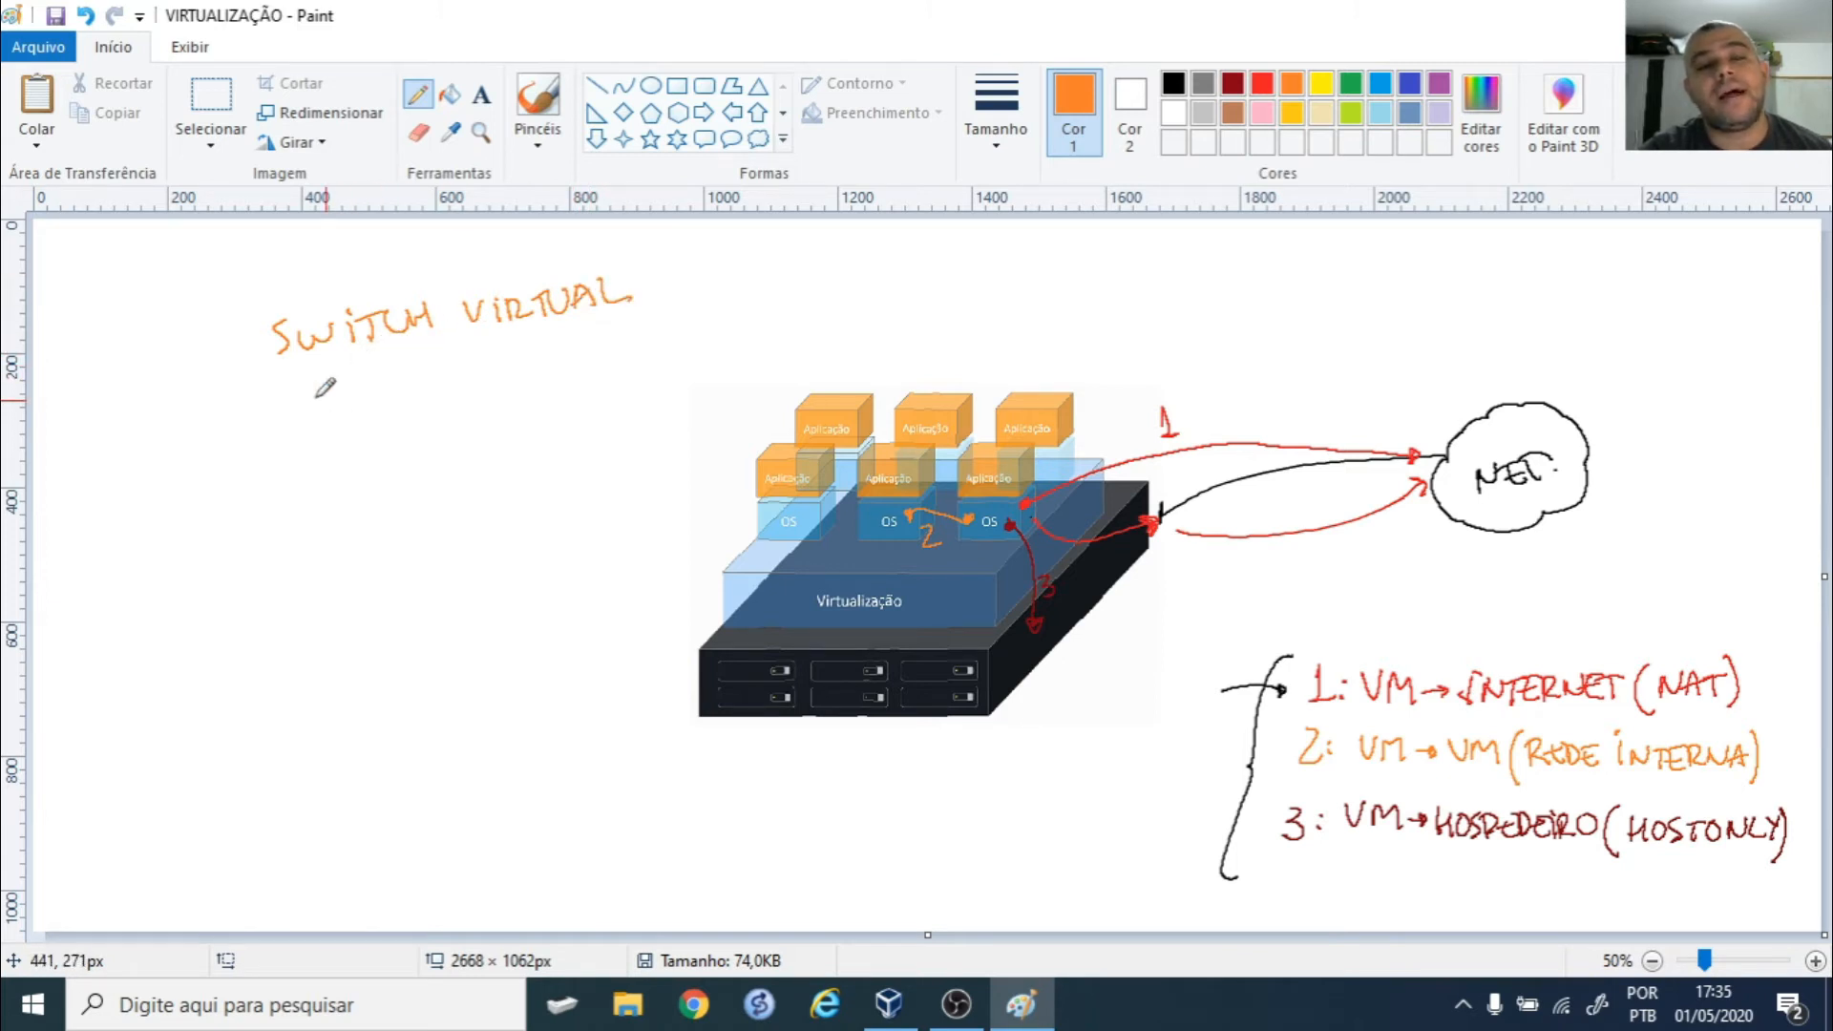
# - Add '(INTENT)' under SWITCH VIRTUAL with an arrow and brackets, and underbrace REDE INTERNA
pyautogui.moveTo(340, 361)
pyautogui.mouseDown()
pyautogui.moveTo(359, 400)
pyautogui.moveTo(447, 359)
pyautogui.moveTo(432, 389)
pyautogui.mouseUp()
pyautogui.moveTo(456, 363)
pyautogui.mouseDown()
pyautogui.moveTo(482, 384)
pyautogui.moveTo(522, 349)
pyautogui.moveTo(554, 382)
pyautogui.mouseUp()
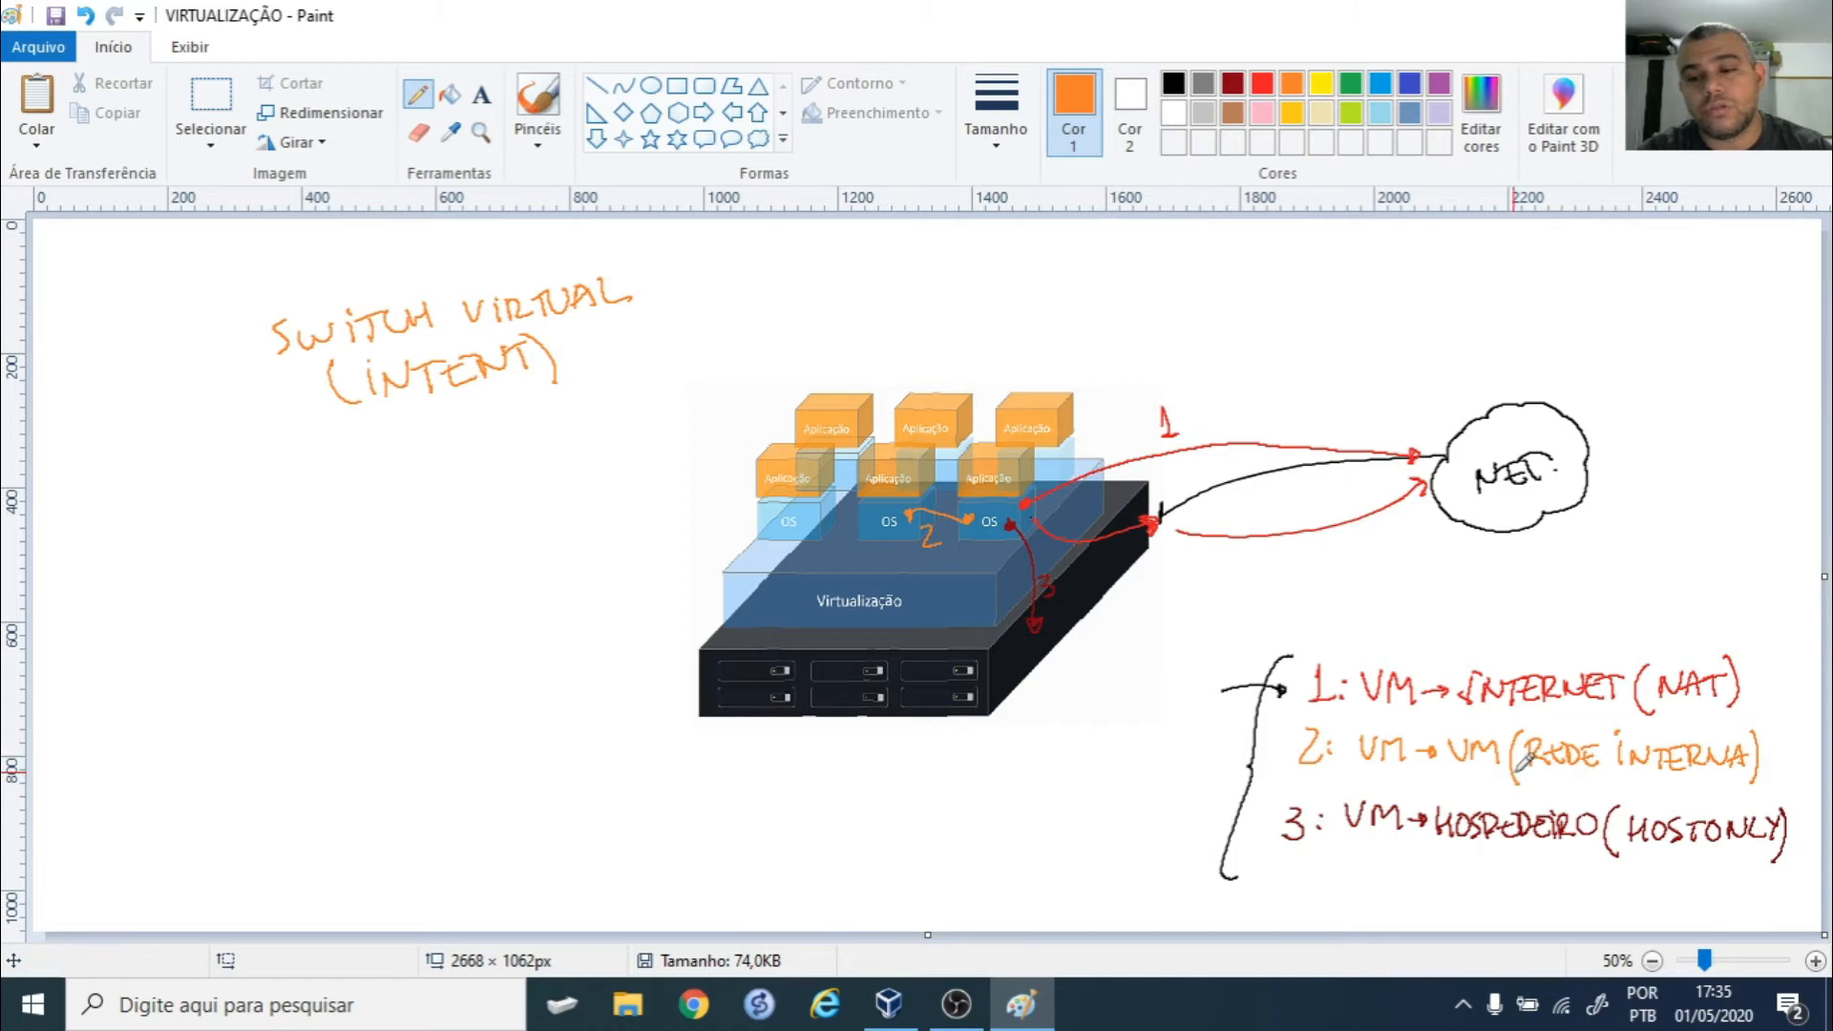
pyautogui.moveTo(1520, 775)
pyautogui.mouseDown()
pyautogui.moveTo(1641, 793)
pyautogui.moveTo(1752, 778)
pyautogui.mouseUp()
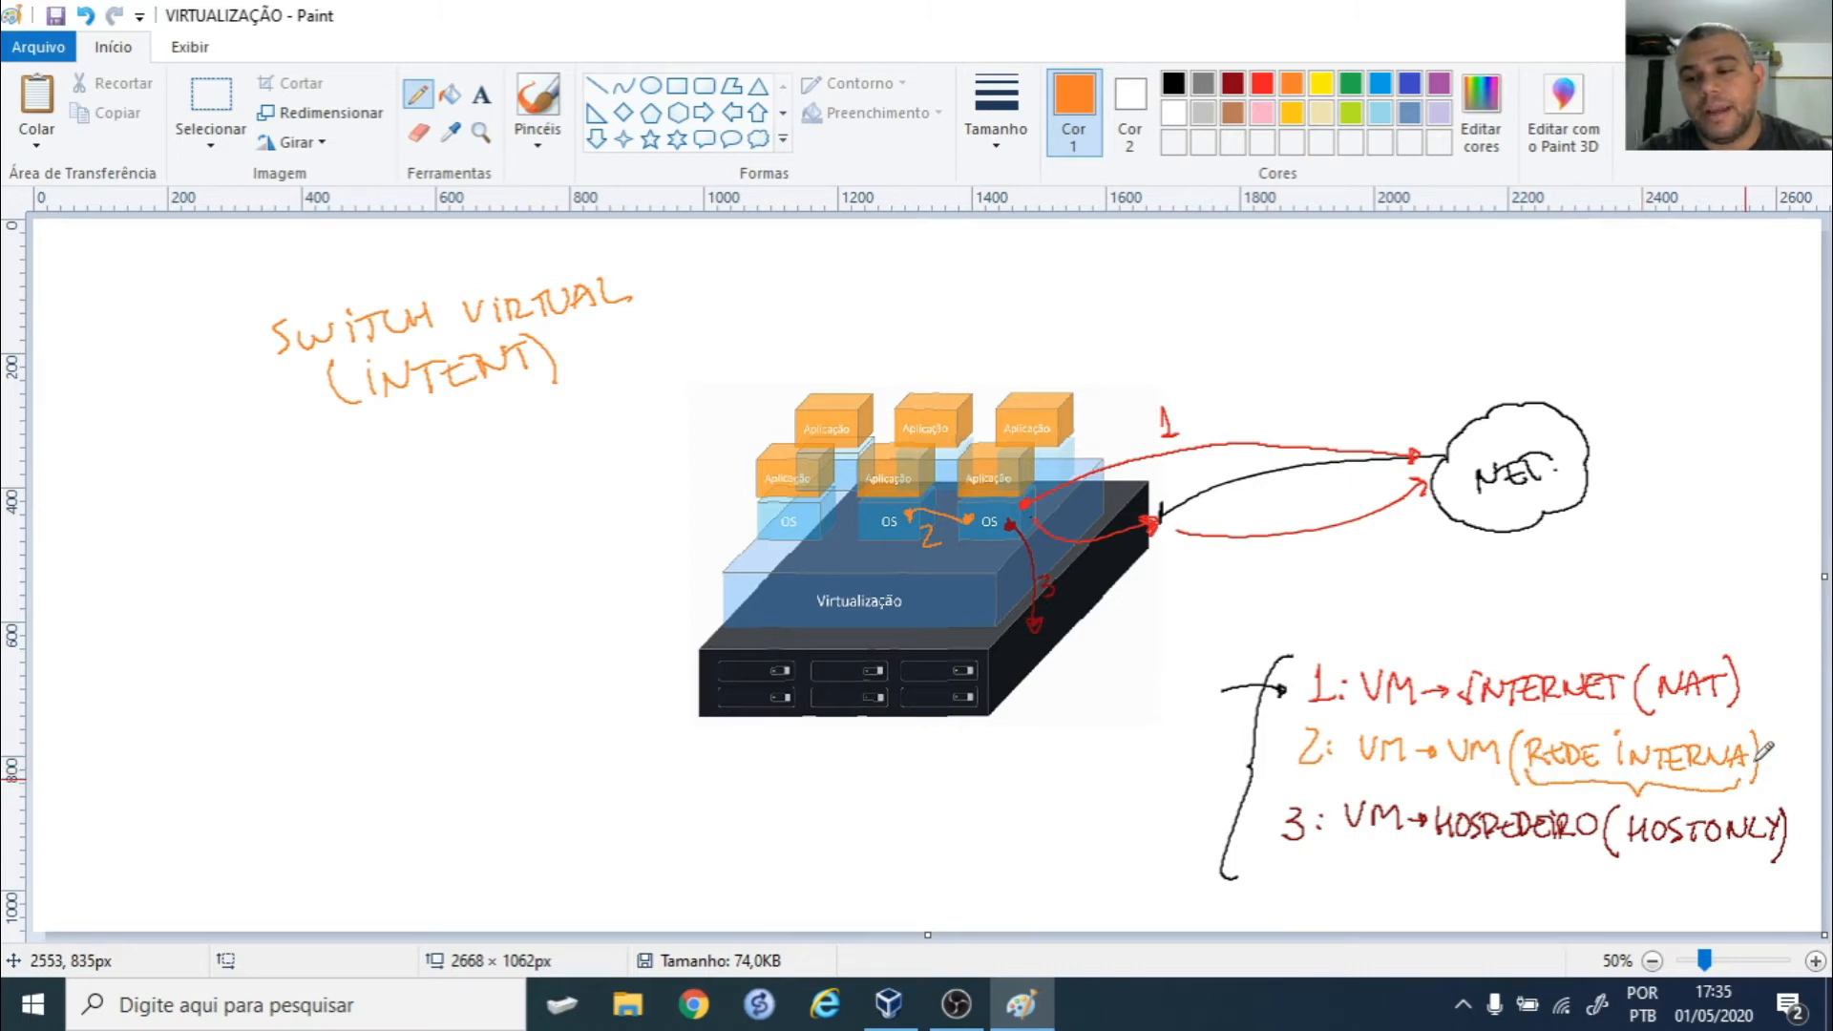
pyautogui.moveTo(600, 346); pyautogui.dragTo(566, 365)
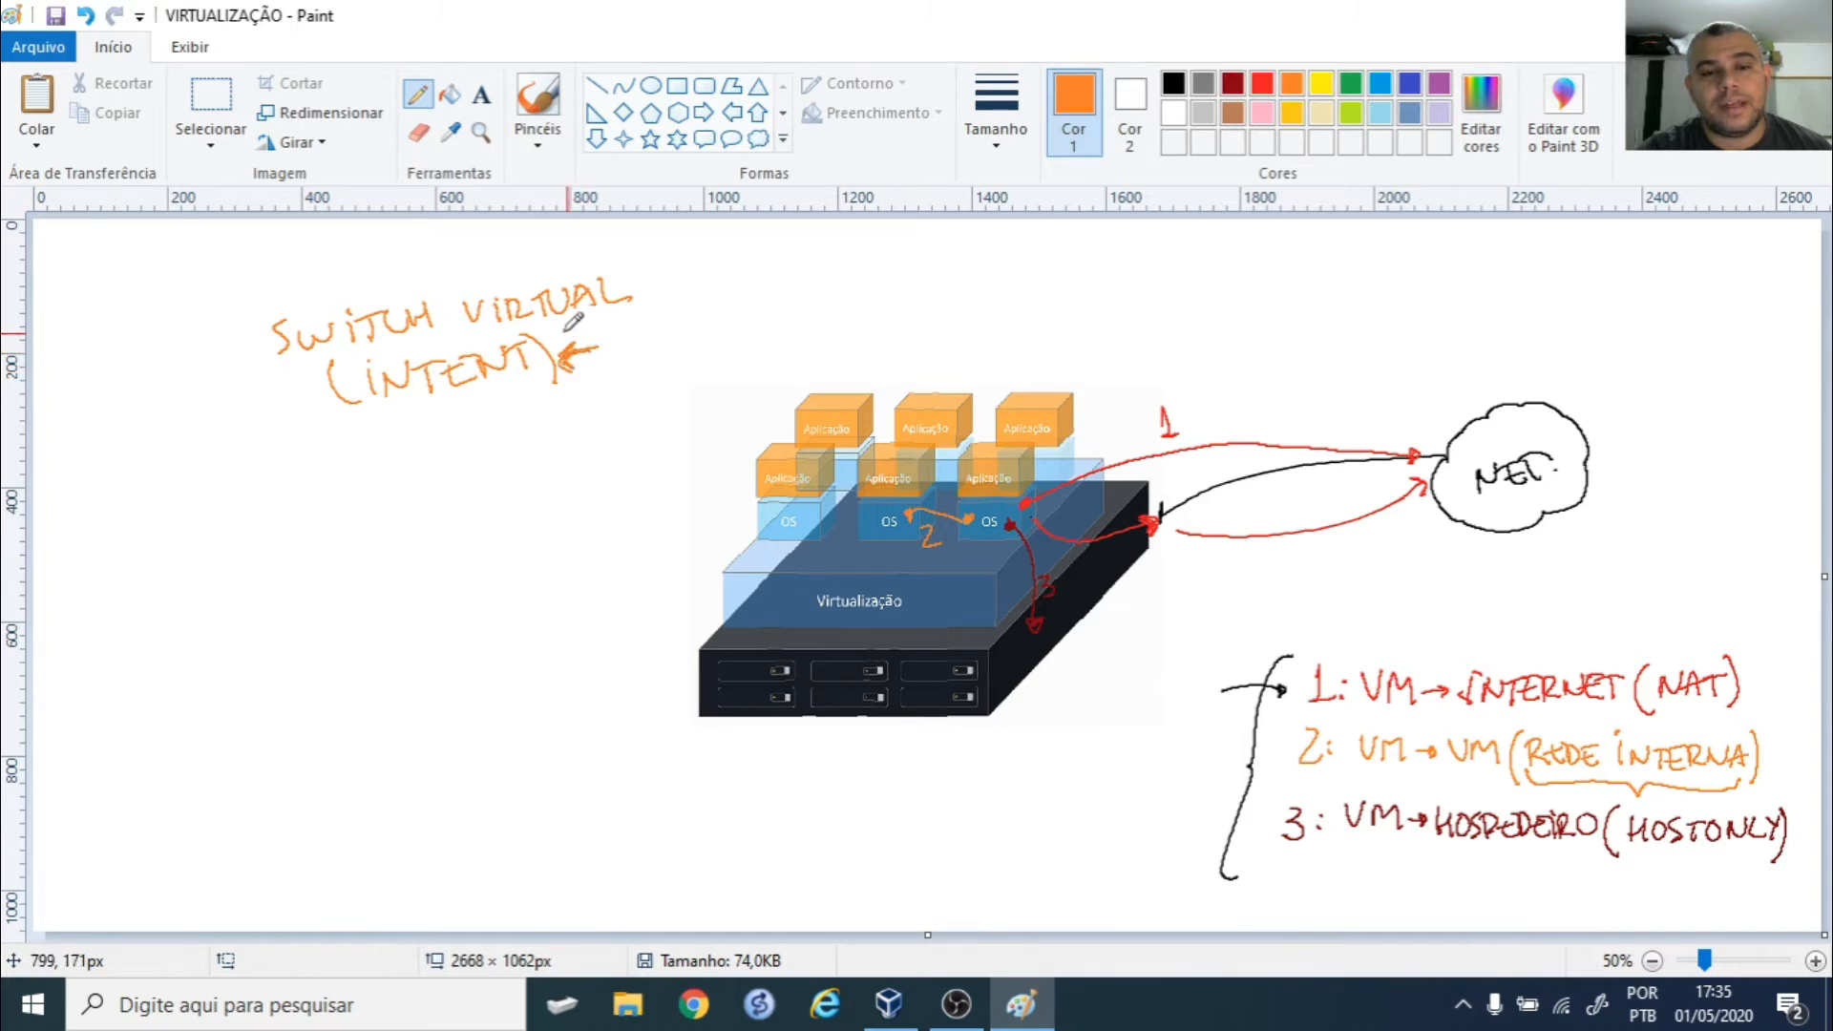
pyautogui.moveTo(251, 323)
pyautogui.mouseDown()
pyautogui.moveTo(244, 349)
pyautogui.moveTo(300, 433)
pyautogui.mouseUp()
pyautogui.moveTo(623, 265)
pyautogui.mouseDown()
pyautogui.moveTo(636, 311)
pyautogui.moveTo(611, 398)
pyautogui.mouseUp()
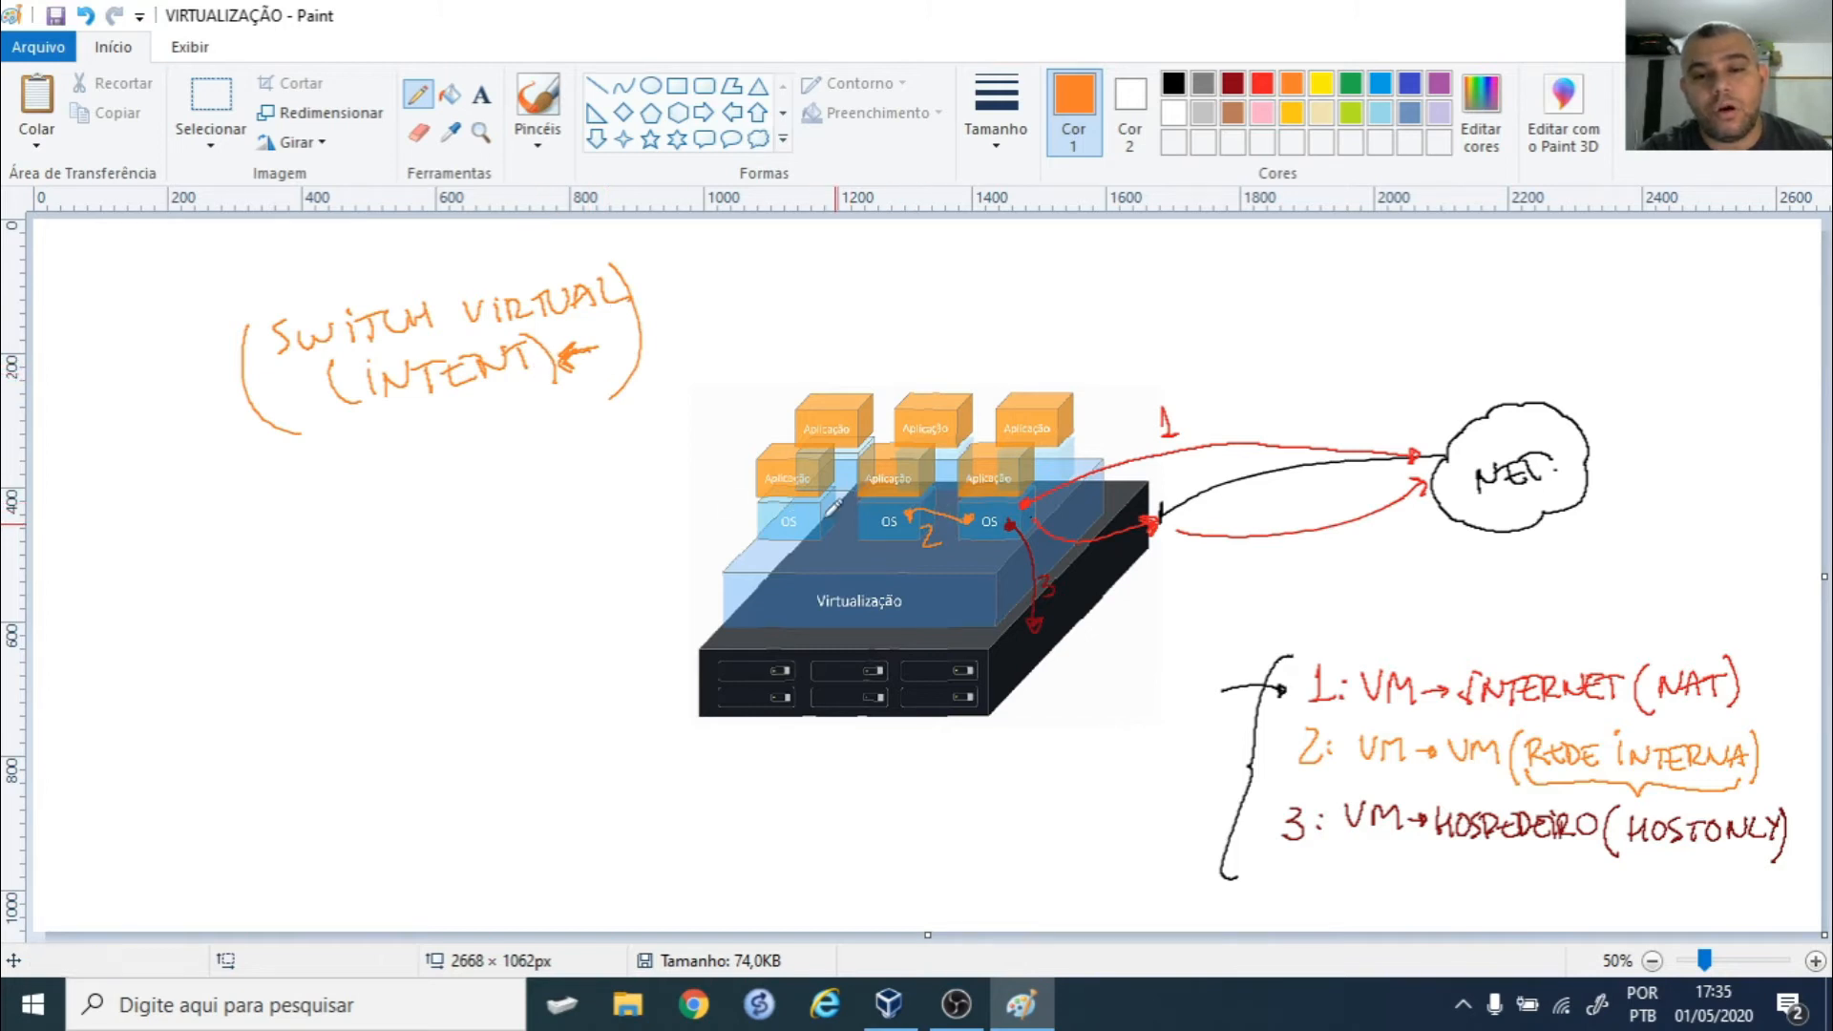
# - Draw orange links by the left and middle OS boxes, then a dark red loop from the right OS box to the server and a second bracket
pyautogui.moveTo(813, 515); pyautogui.dragTo(805, 513)
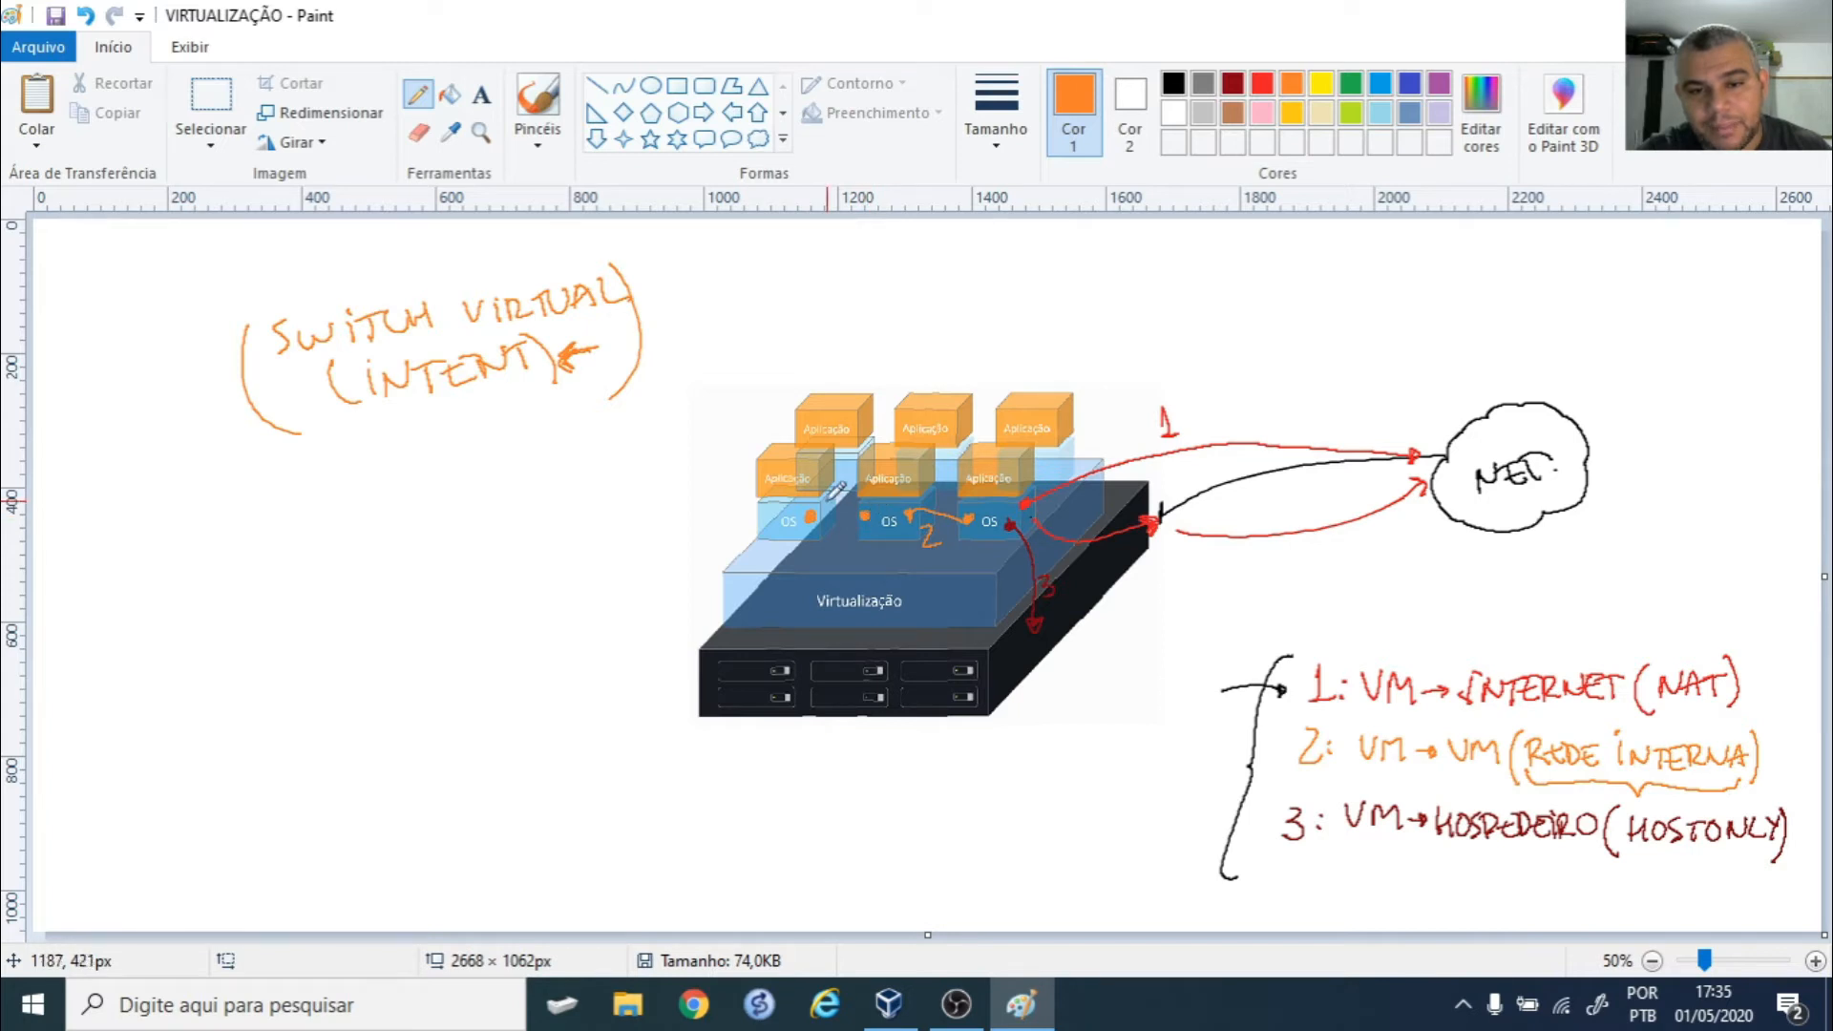
pyautogui.moveTo(866, 483); pyautogui.dragTo(861, 499)
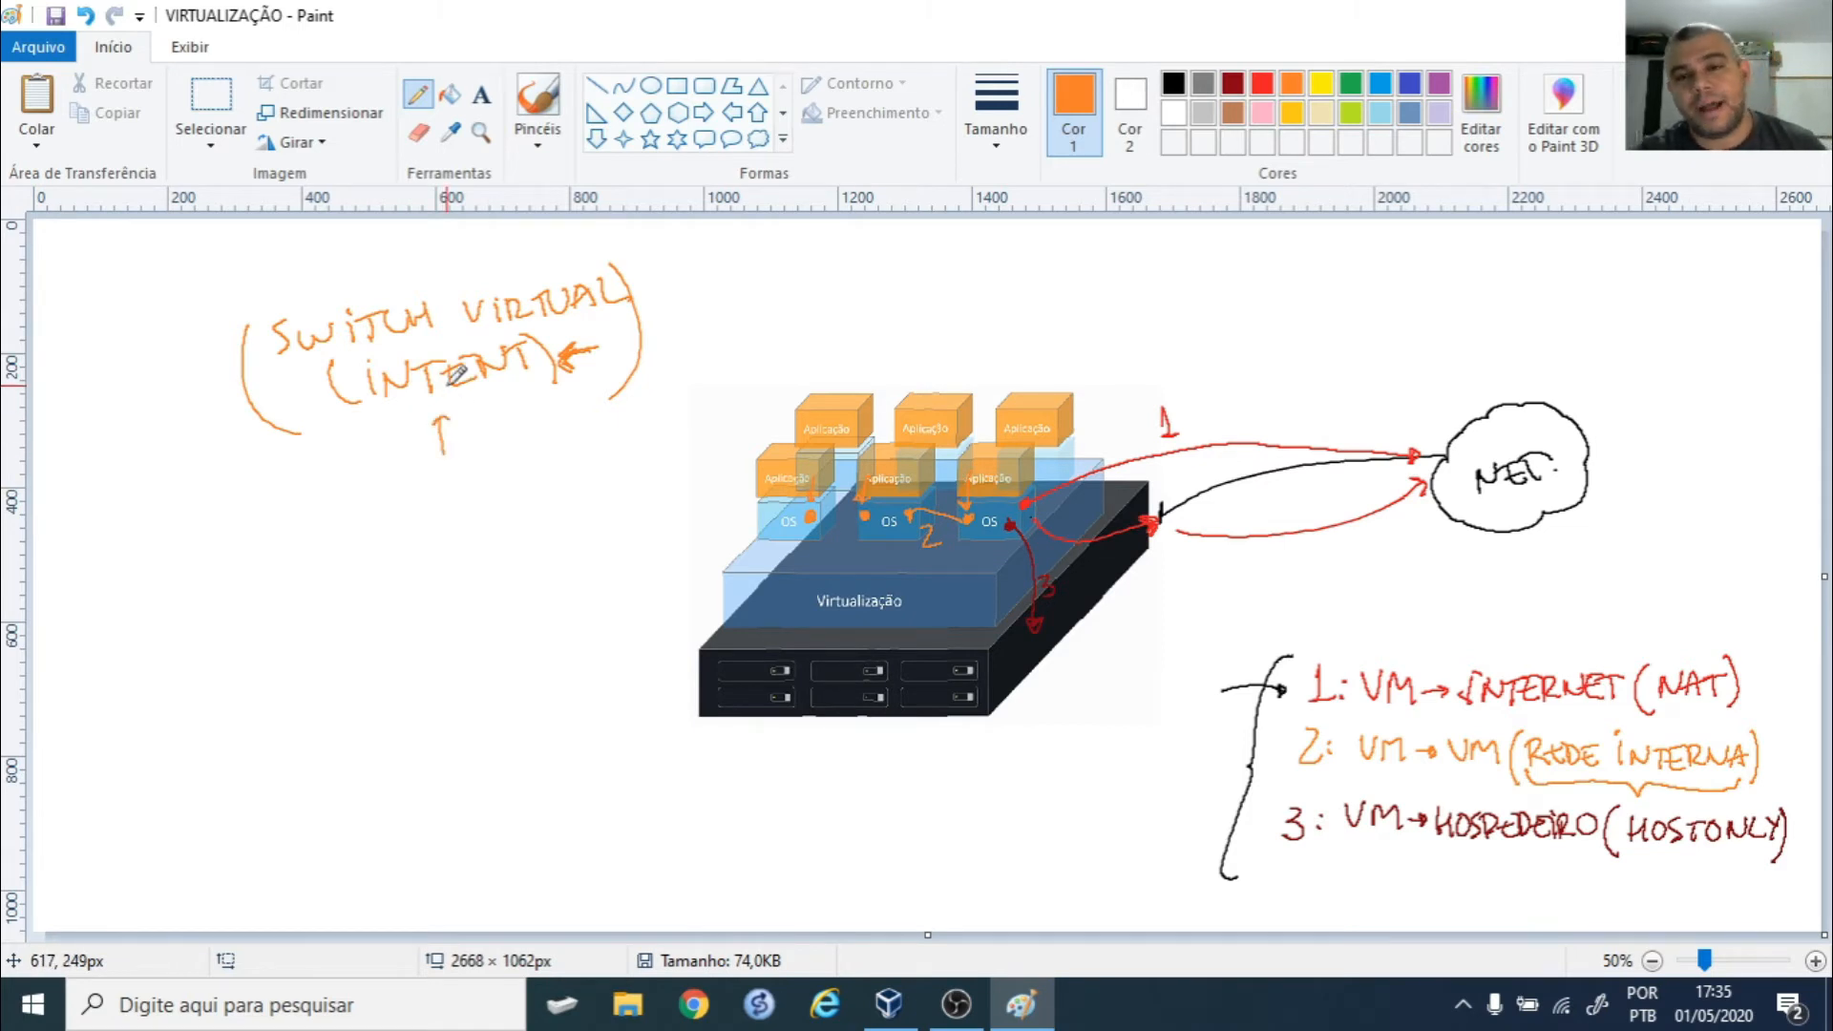
pyautogui.click(1234, 85)
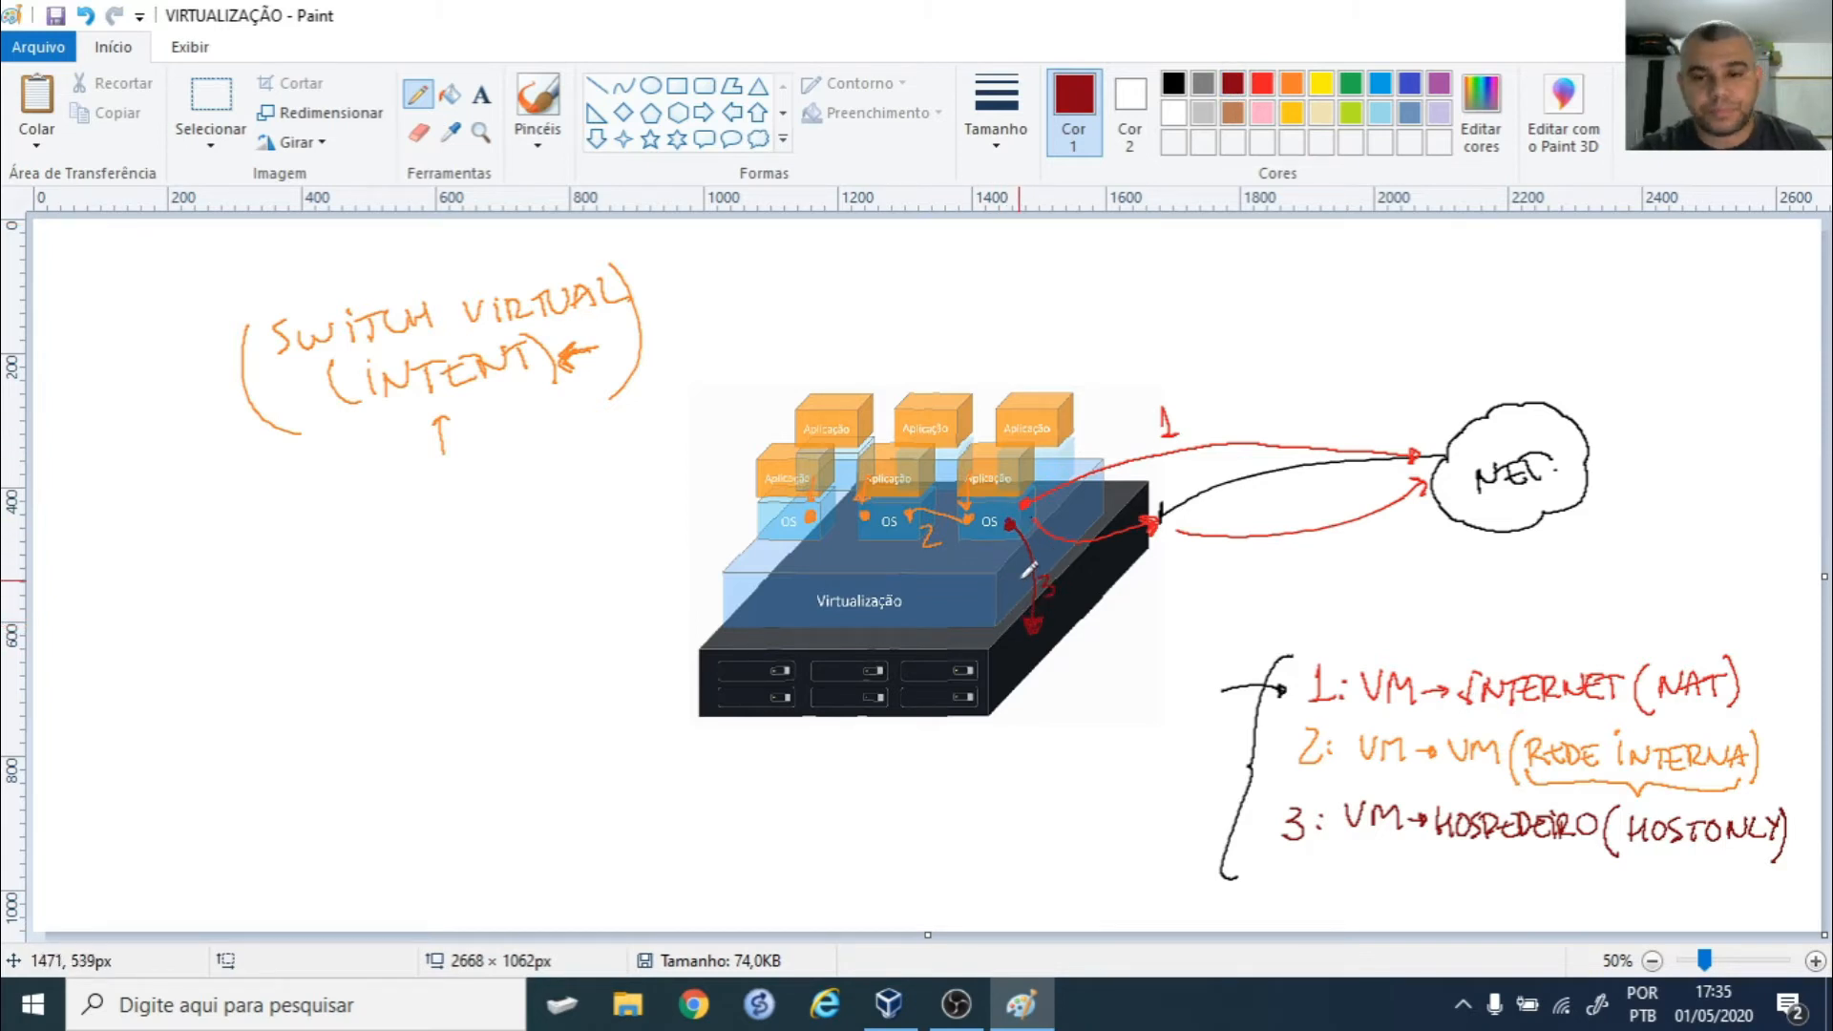
pyautogui.moveTo(980, 516); pyautogui.dragTo(999, 654)
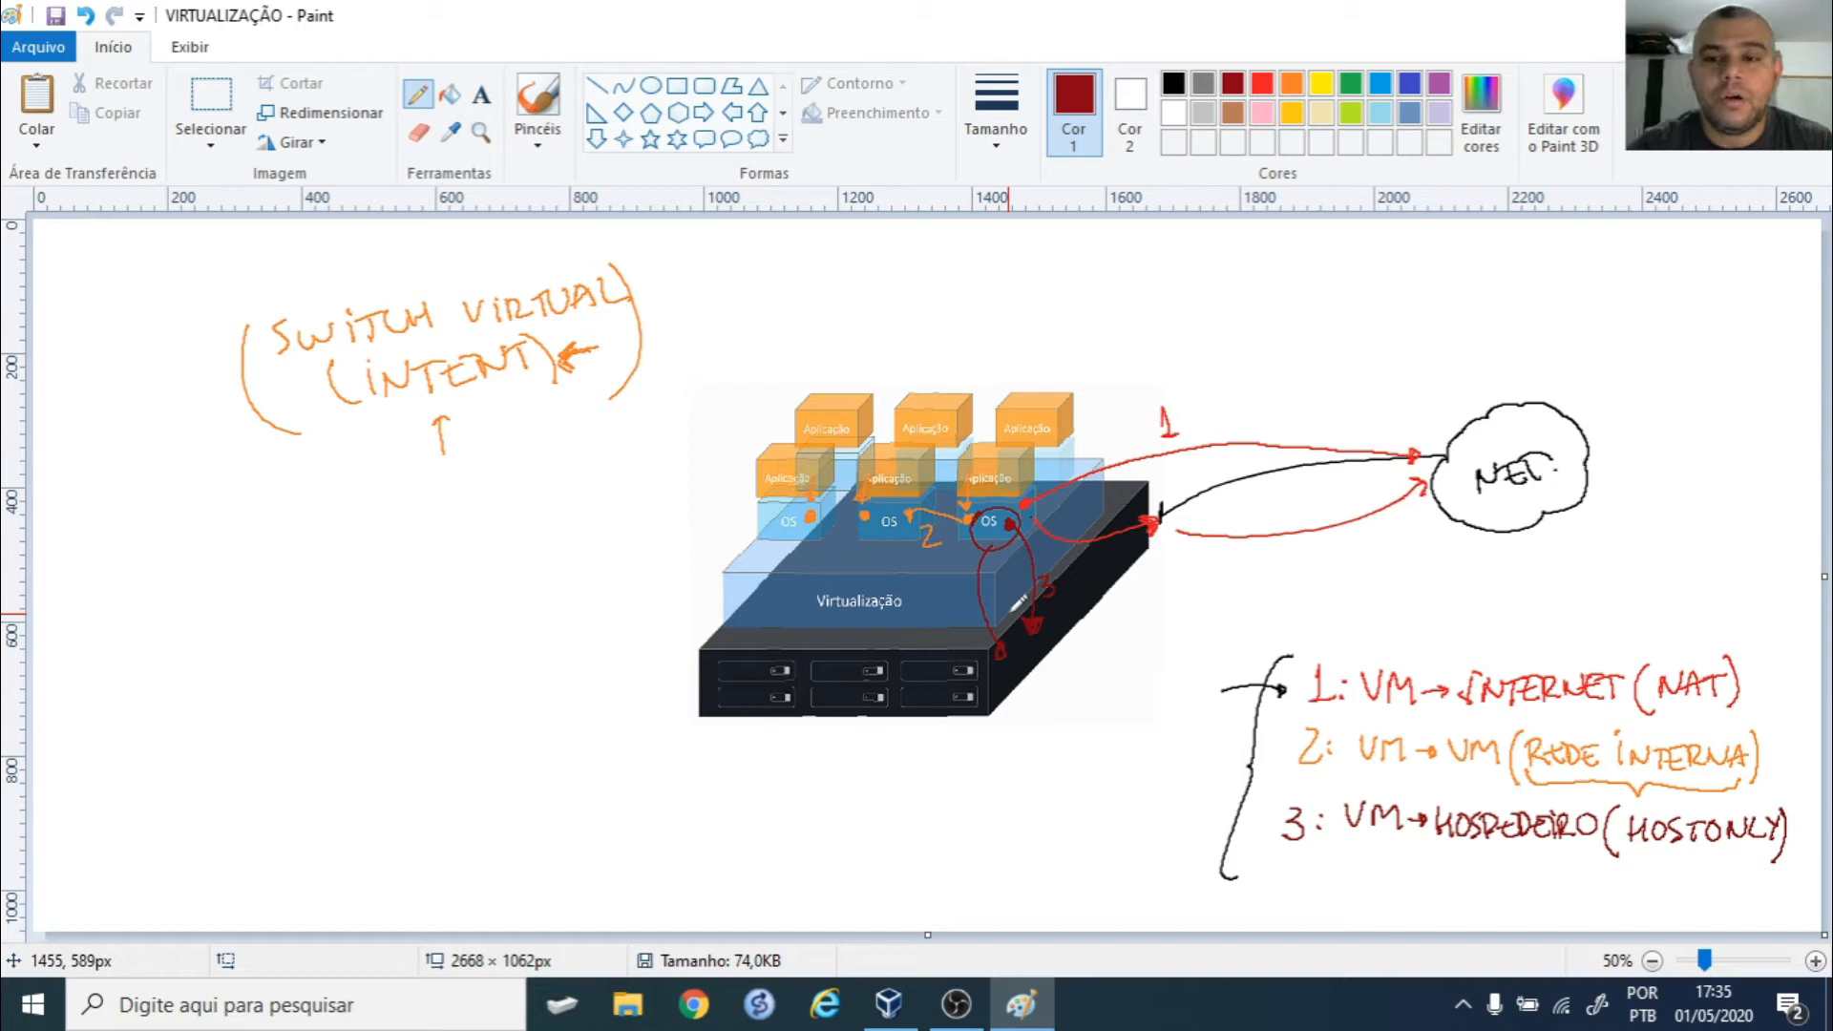
pyautogui.moveTo(1278, 657)
pyautogui.mouseDown()
pyautogui.moveTo(1189, 764)
pyautogui.moveTo(1192, 872)
pyautogui.mouseUp()
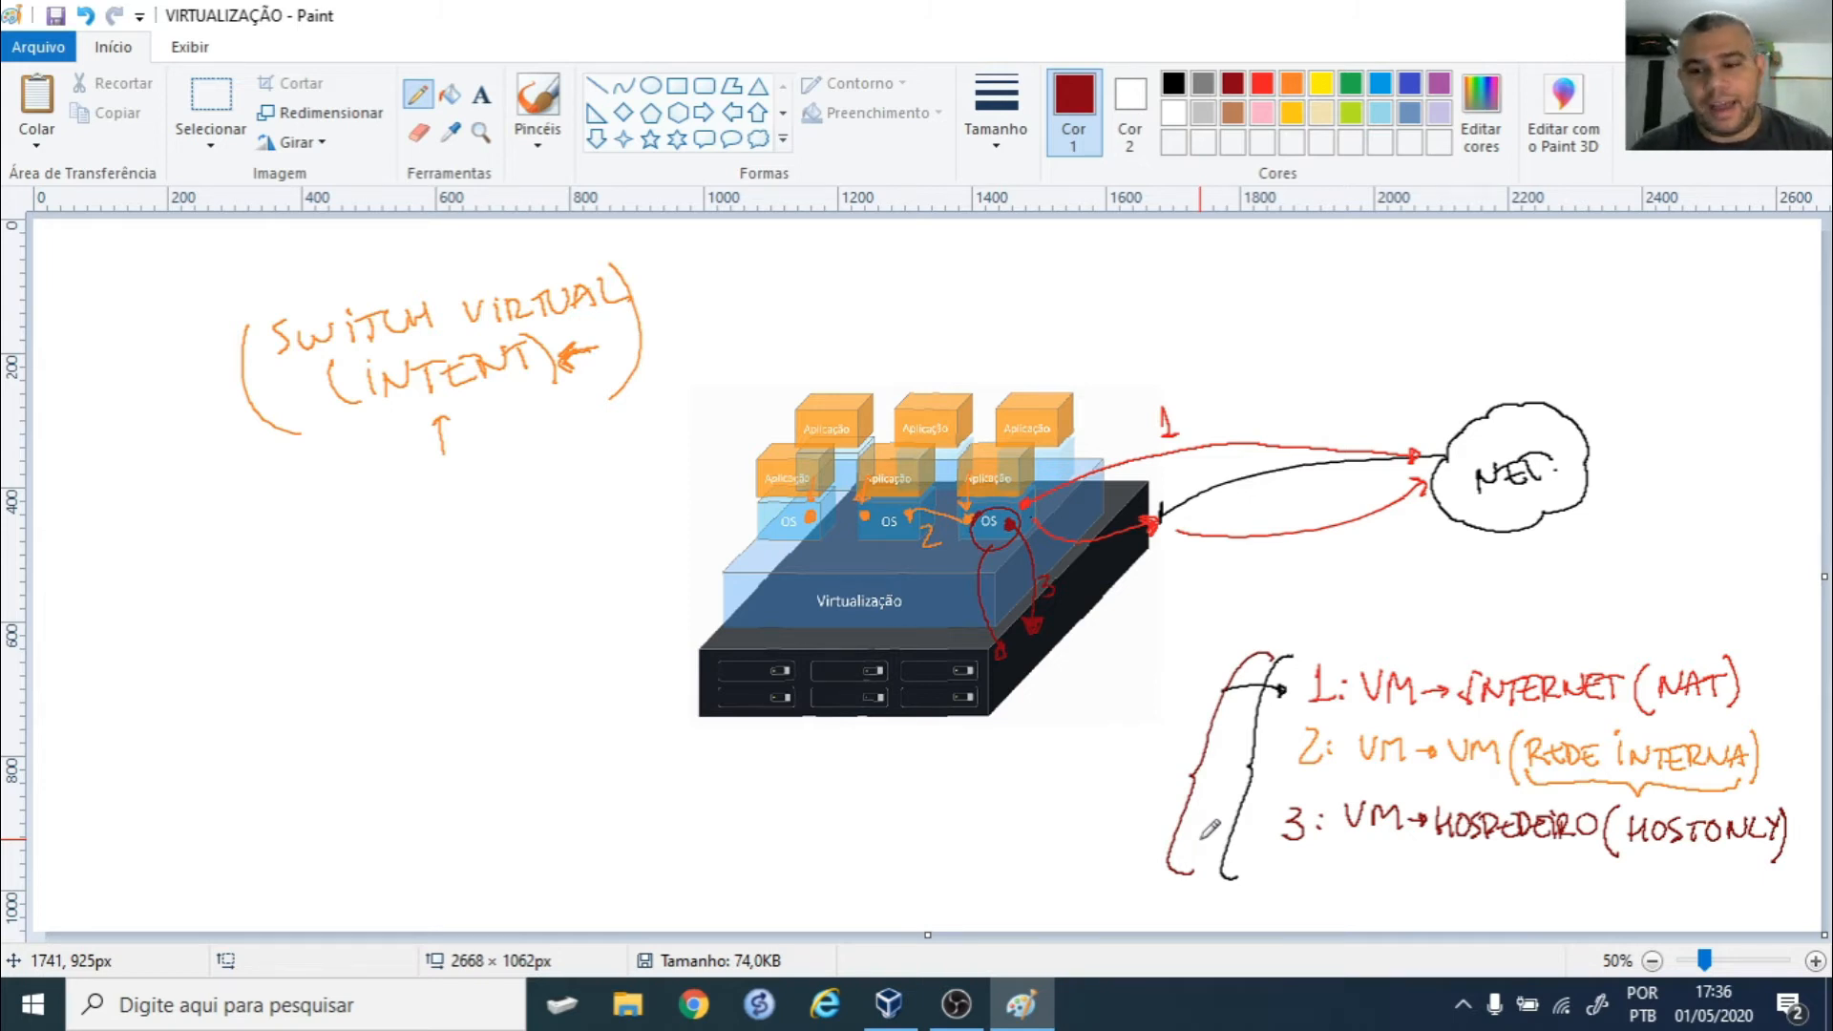
# - Draw dark red arrows at NAT, REDE INTERNA and HOSTONLY, then switch back to the VirtualBox Manager
pyautogui.moveTo(1670, 616); pyautogui.dragTo(1670, 659)
pyautogui.moveTo(1659, 649); pyautogui.dragTo(1679, 650)
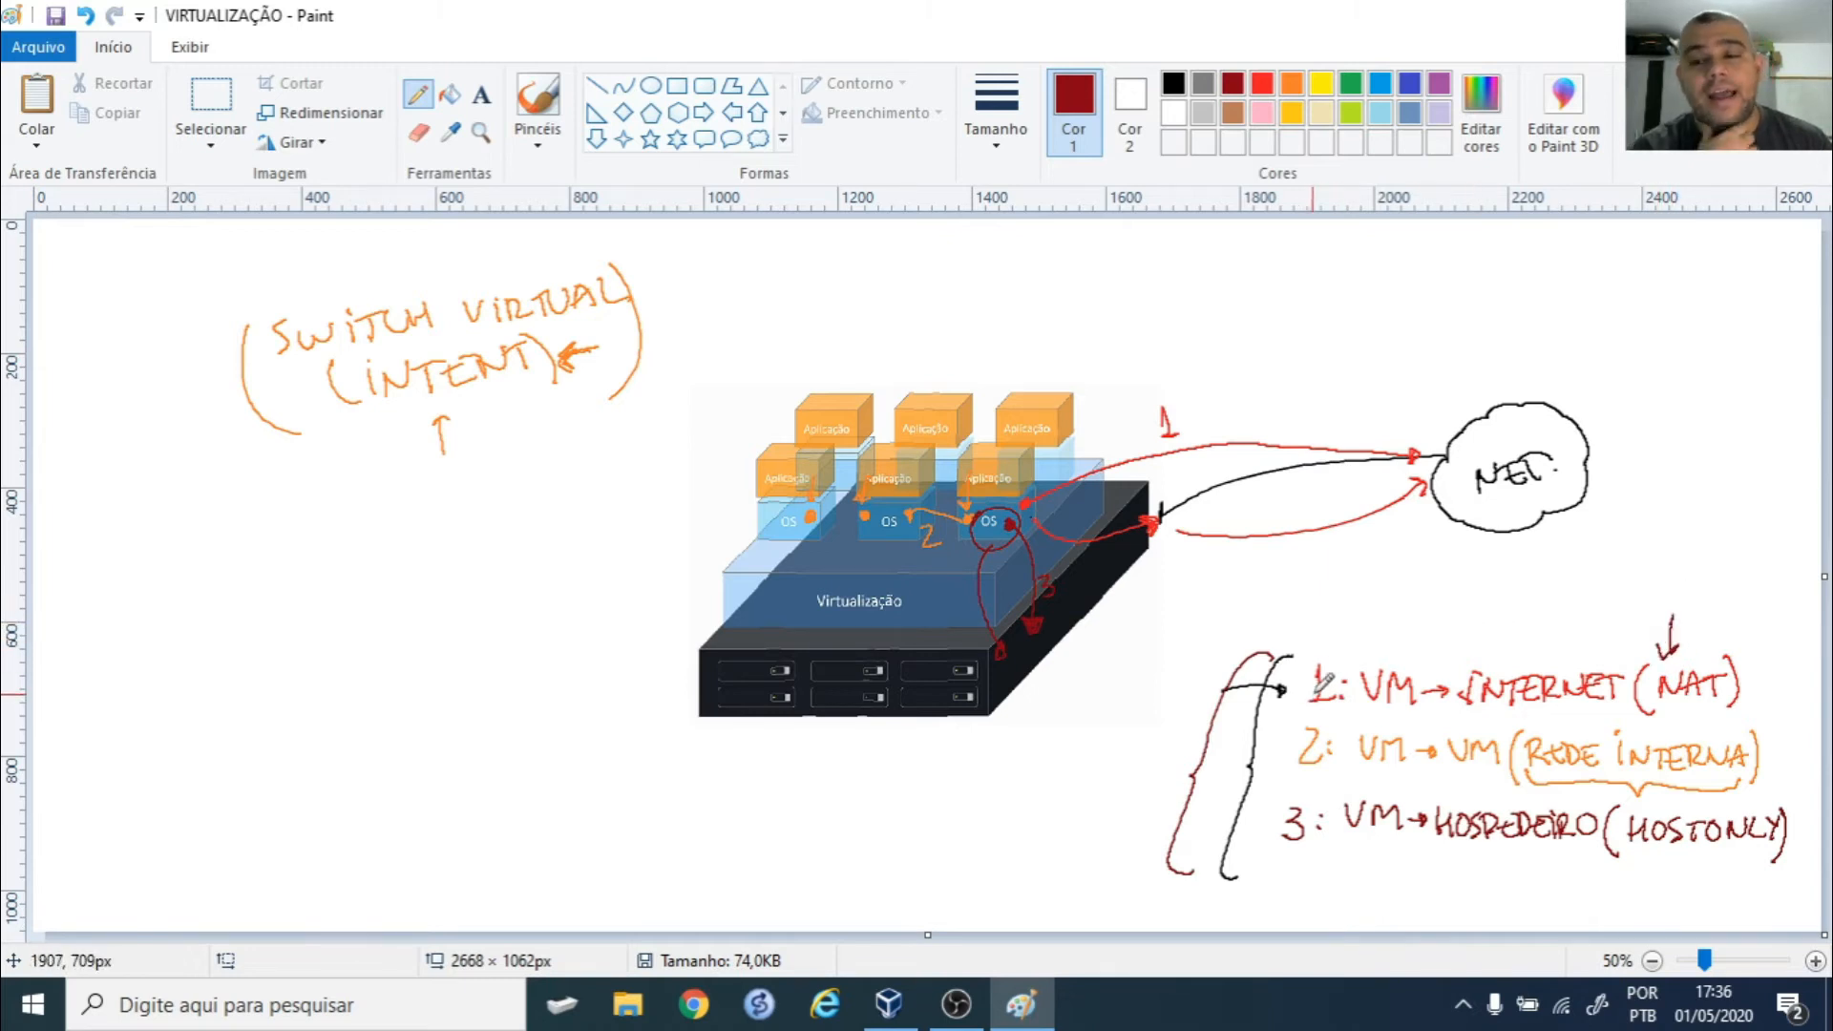
pyautogui.moveTo(1784, 695)
pyautogui.mouseDown()
pyautogui.moveTo(1755, 724)
pyautogui.moveTo(1772, 724)
pyautogui.mouseUp()
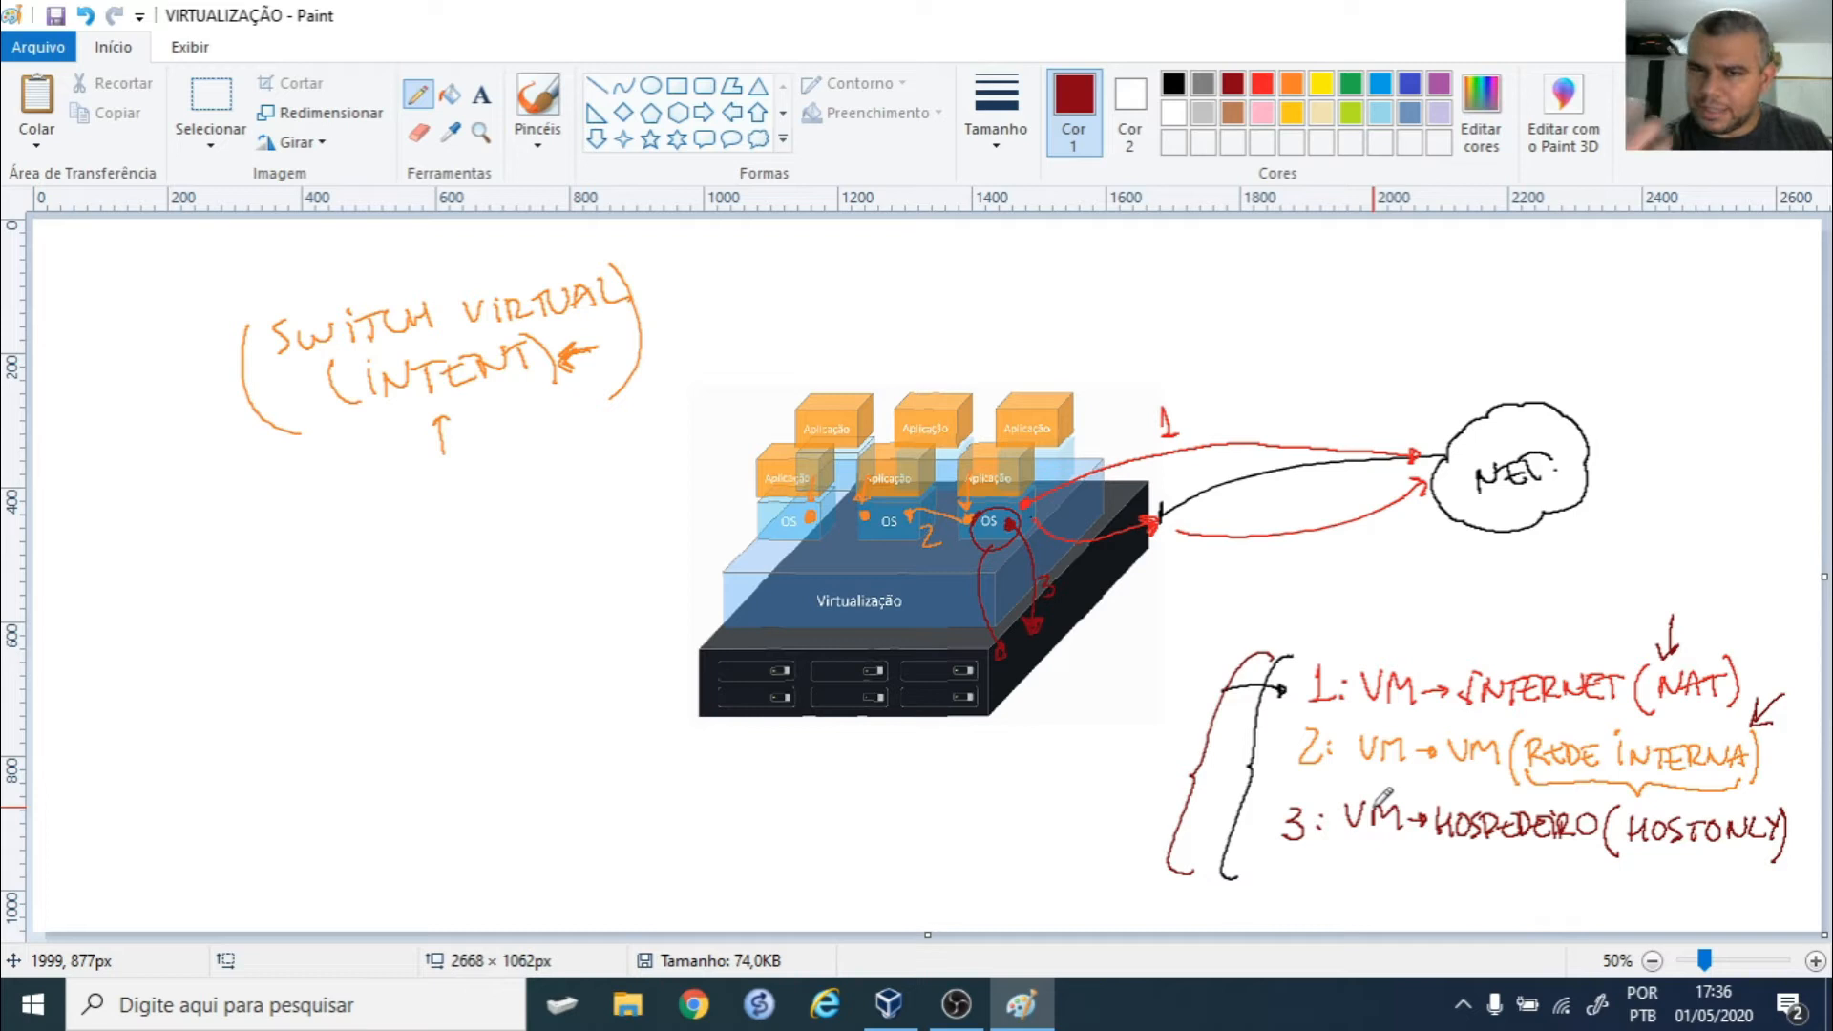
pyautogui.moveTo(1614, 894); pyautogui.dragTo(1674, 857)
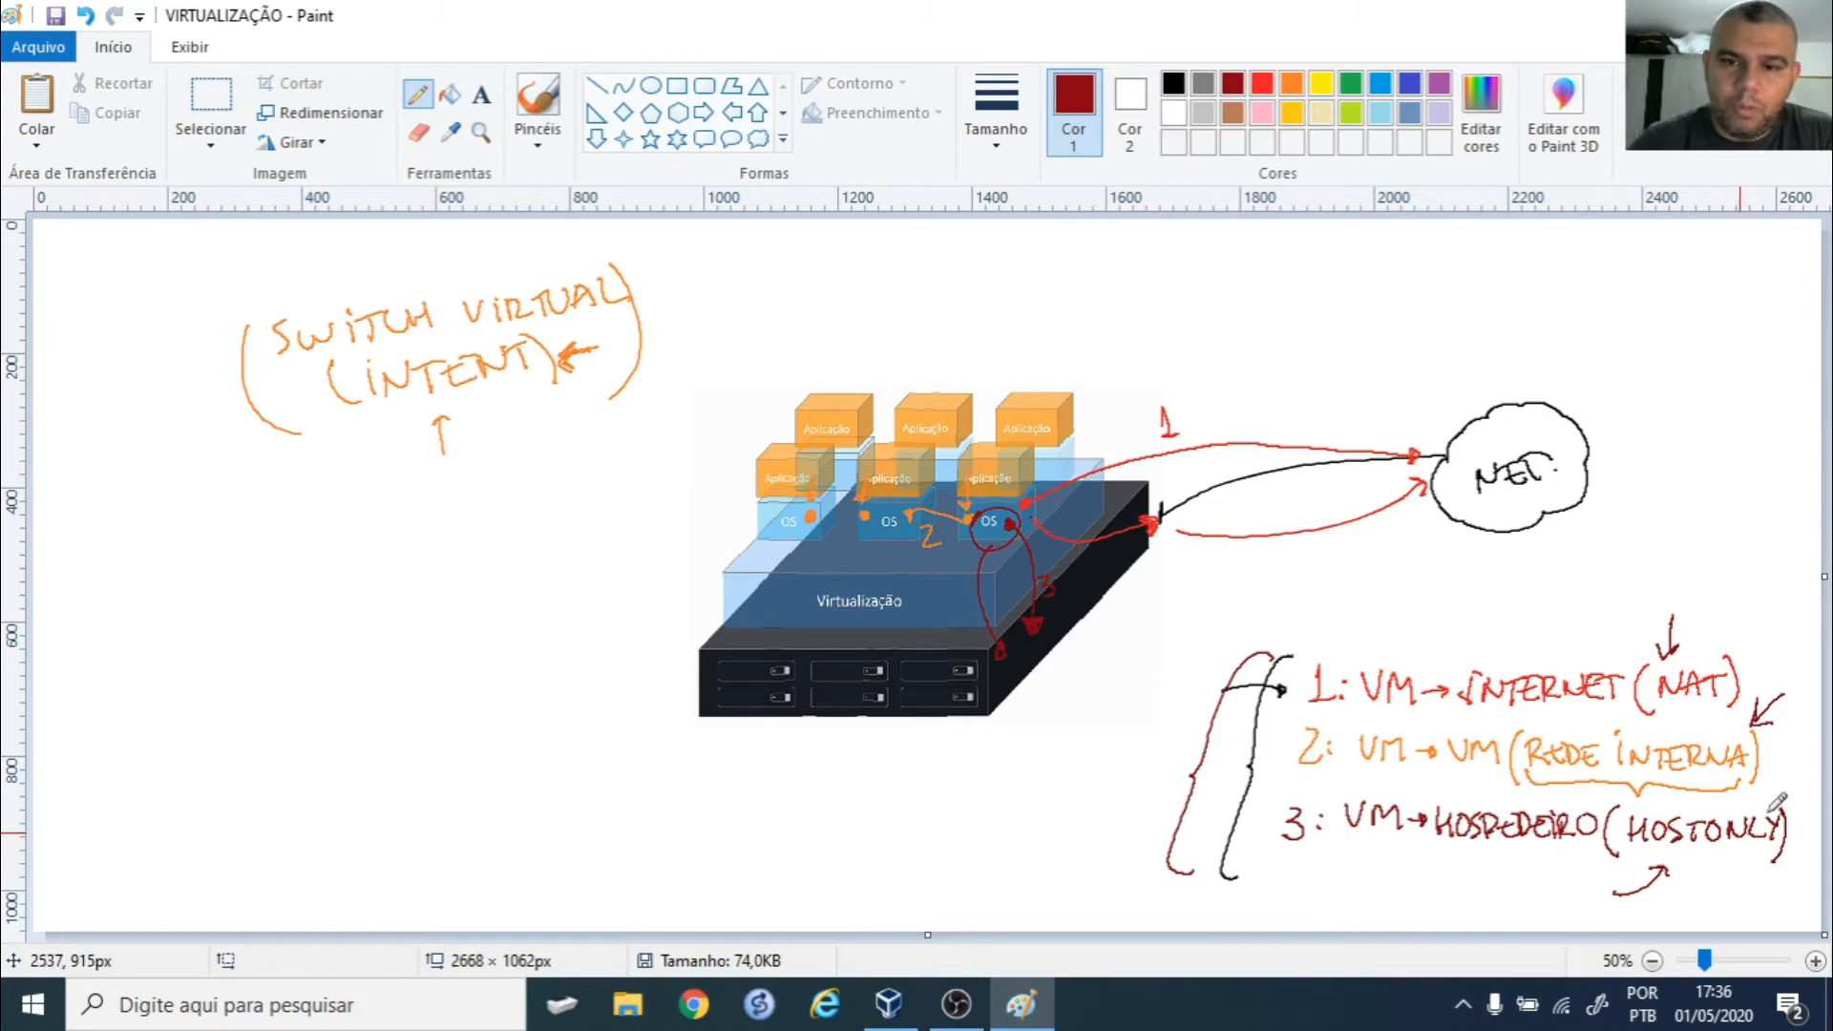
pyautogui.click(889, 1004)
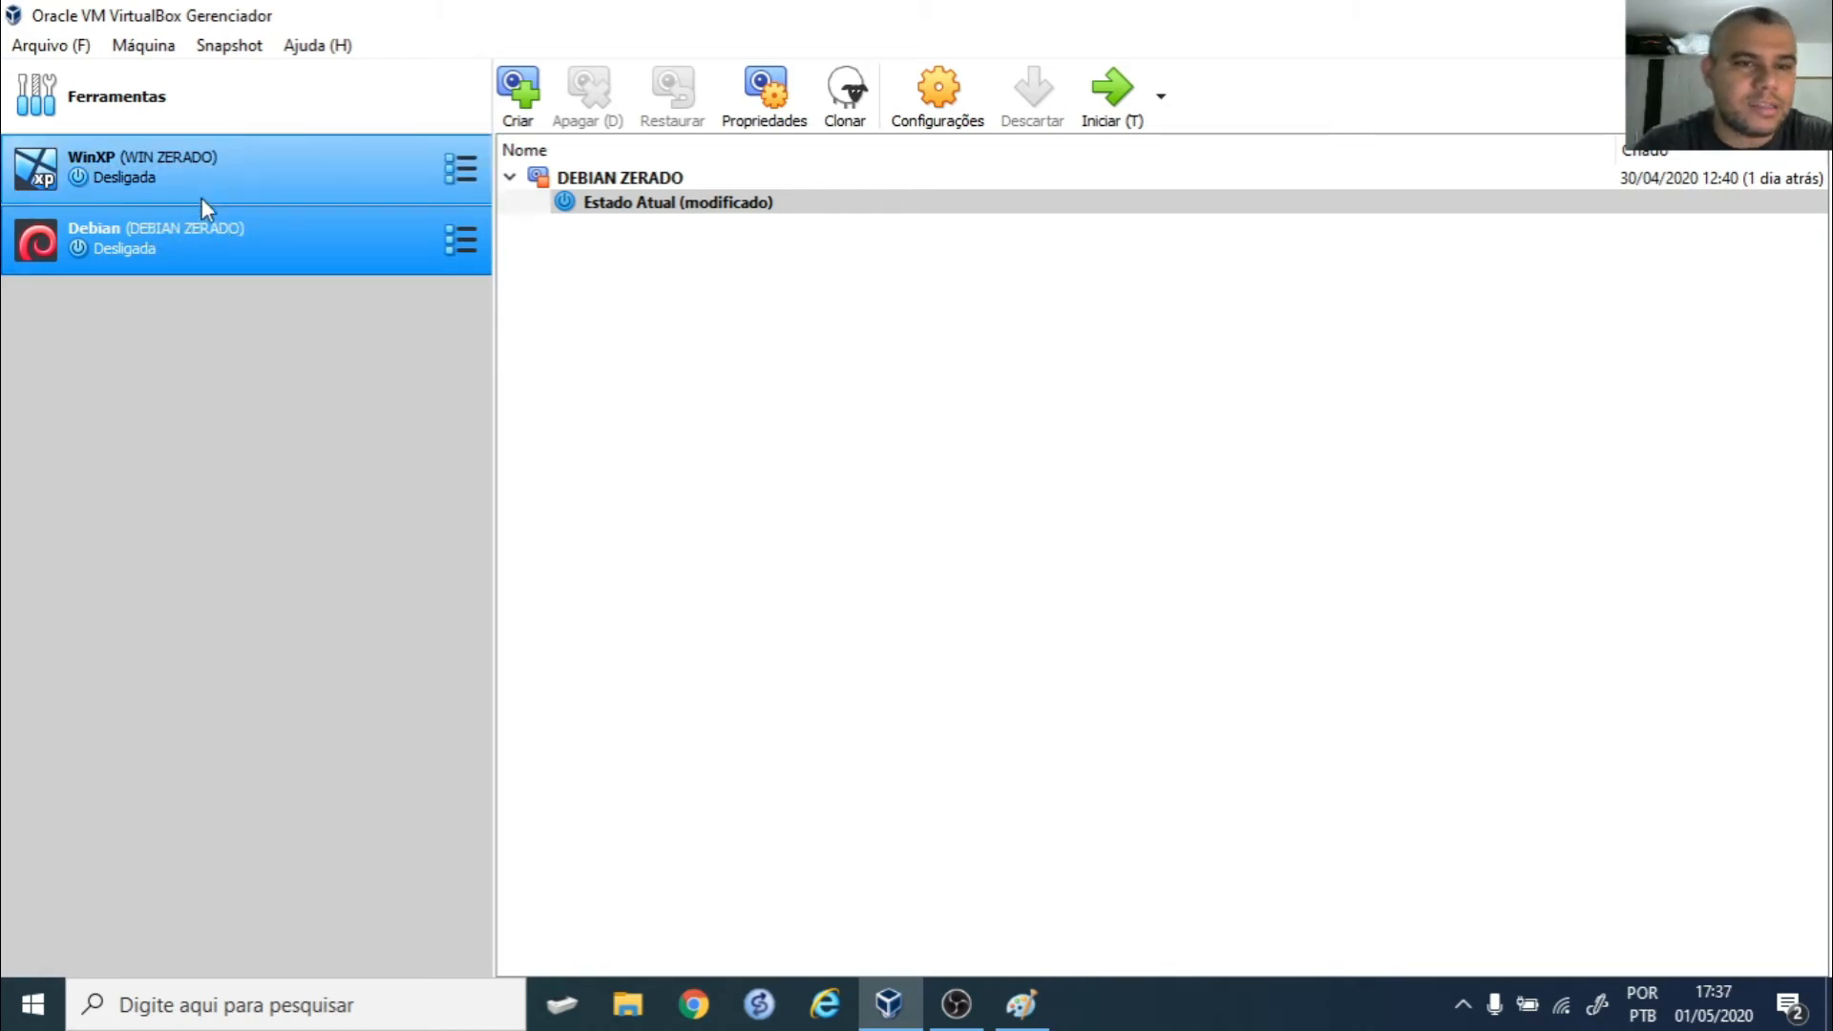
# - In WinXP's network settings, enable Adapter 2 attached to internal network 'intnet'
pyautogui.click(214, 168)
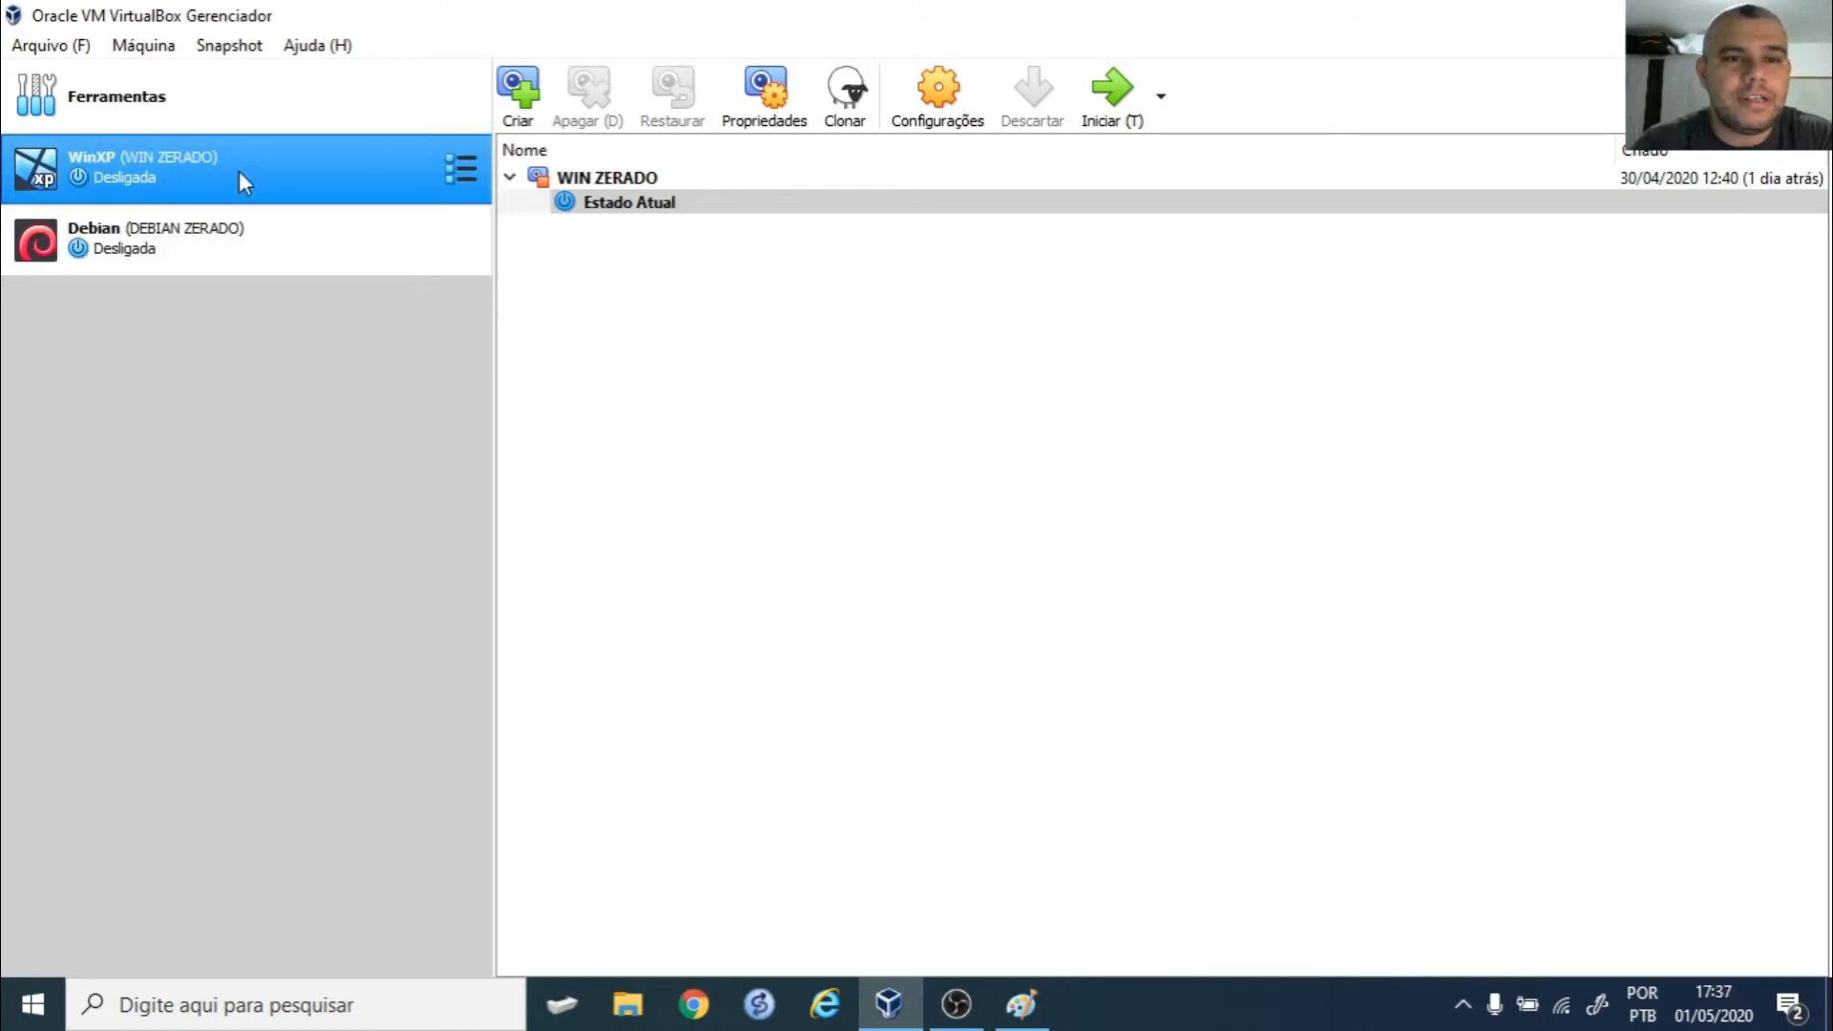
pyautogui.click(936, 89)
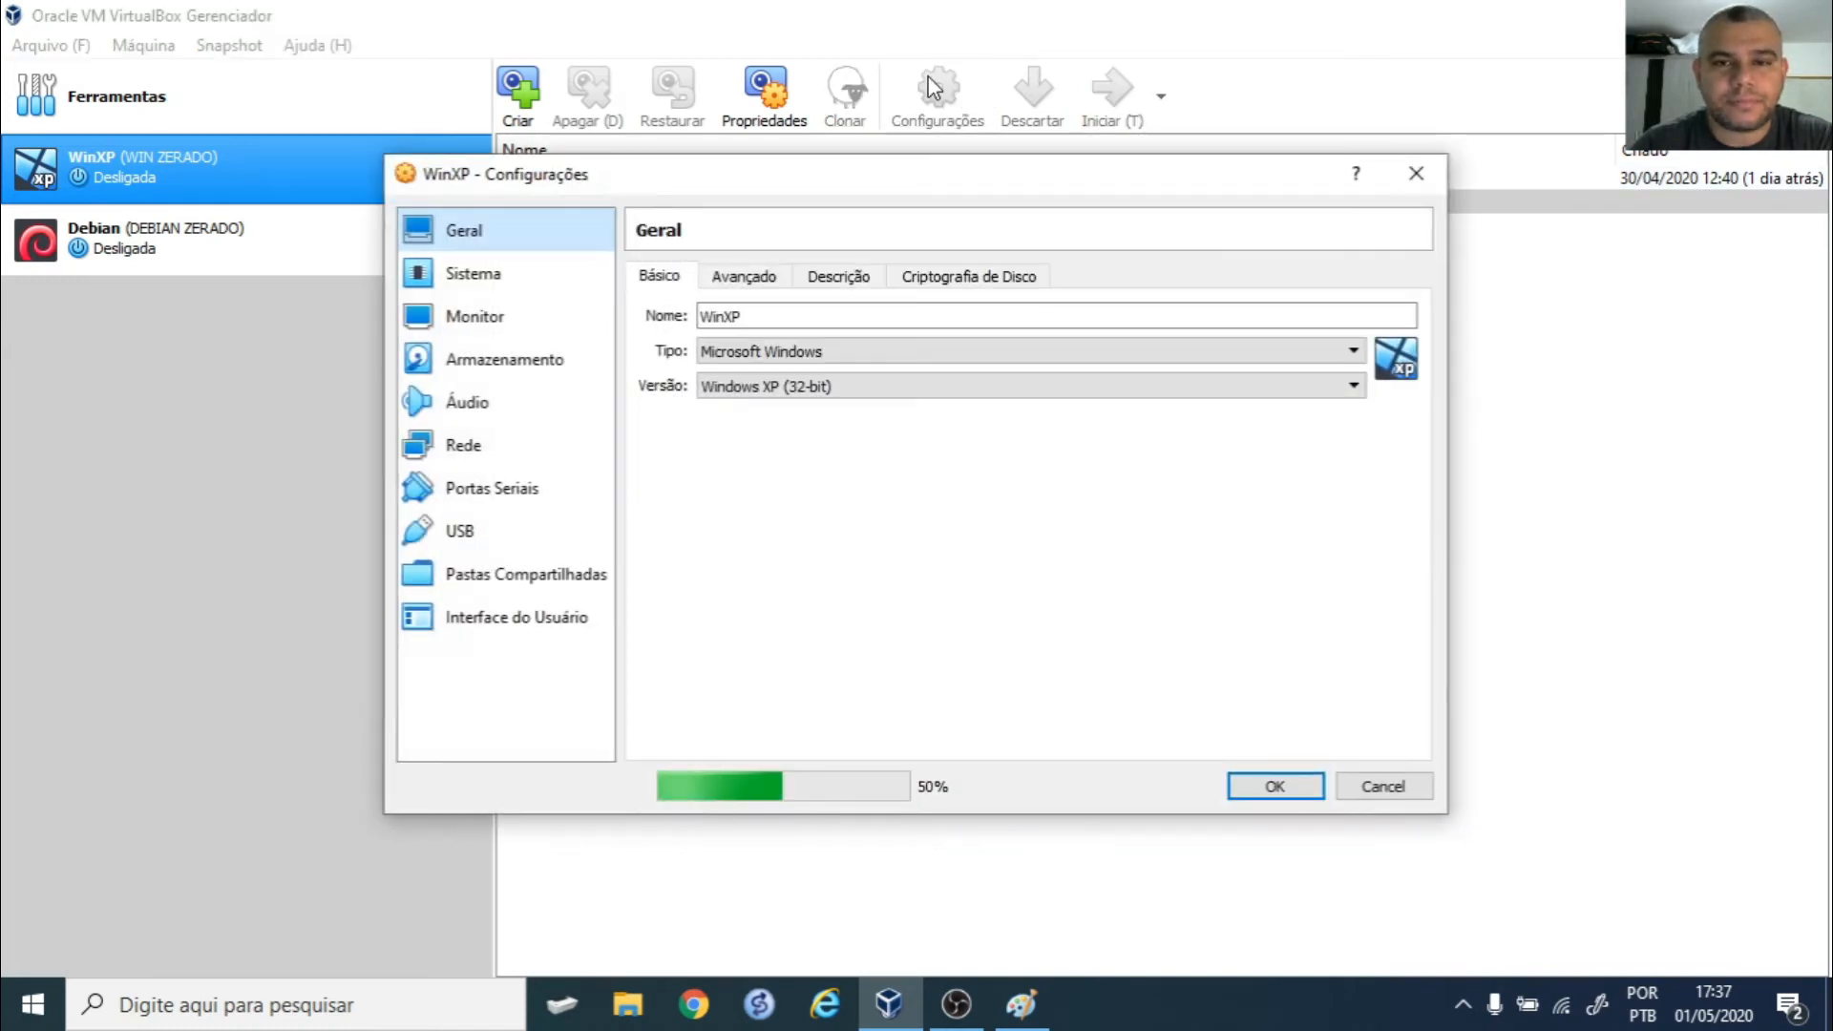
pyautogui.click(449, 447)
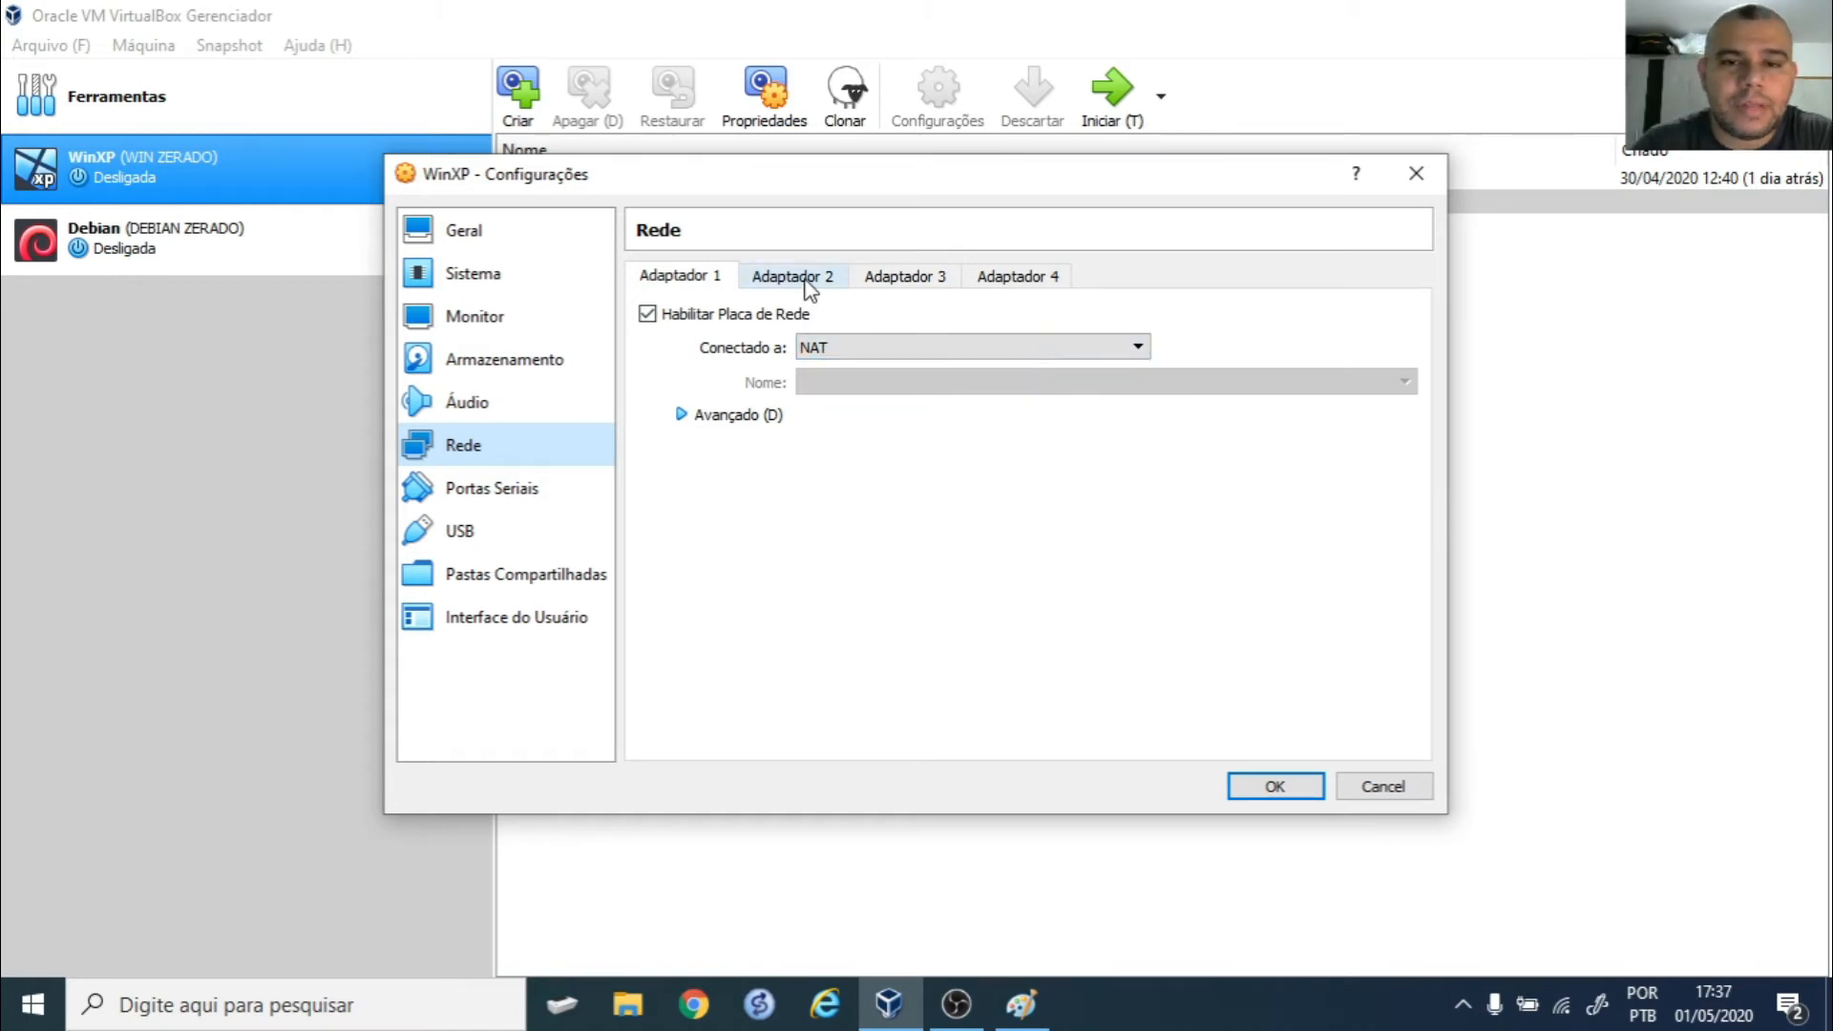
pyautogui.click(833, 277)
pyautogui.click(707, 319)
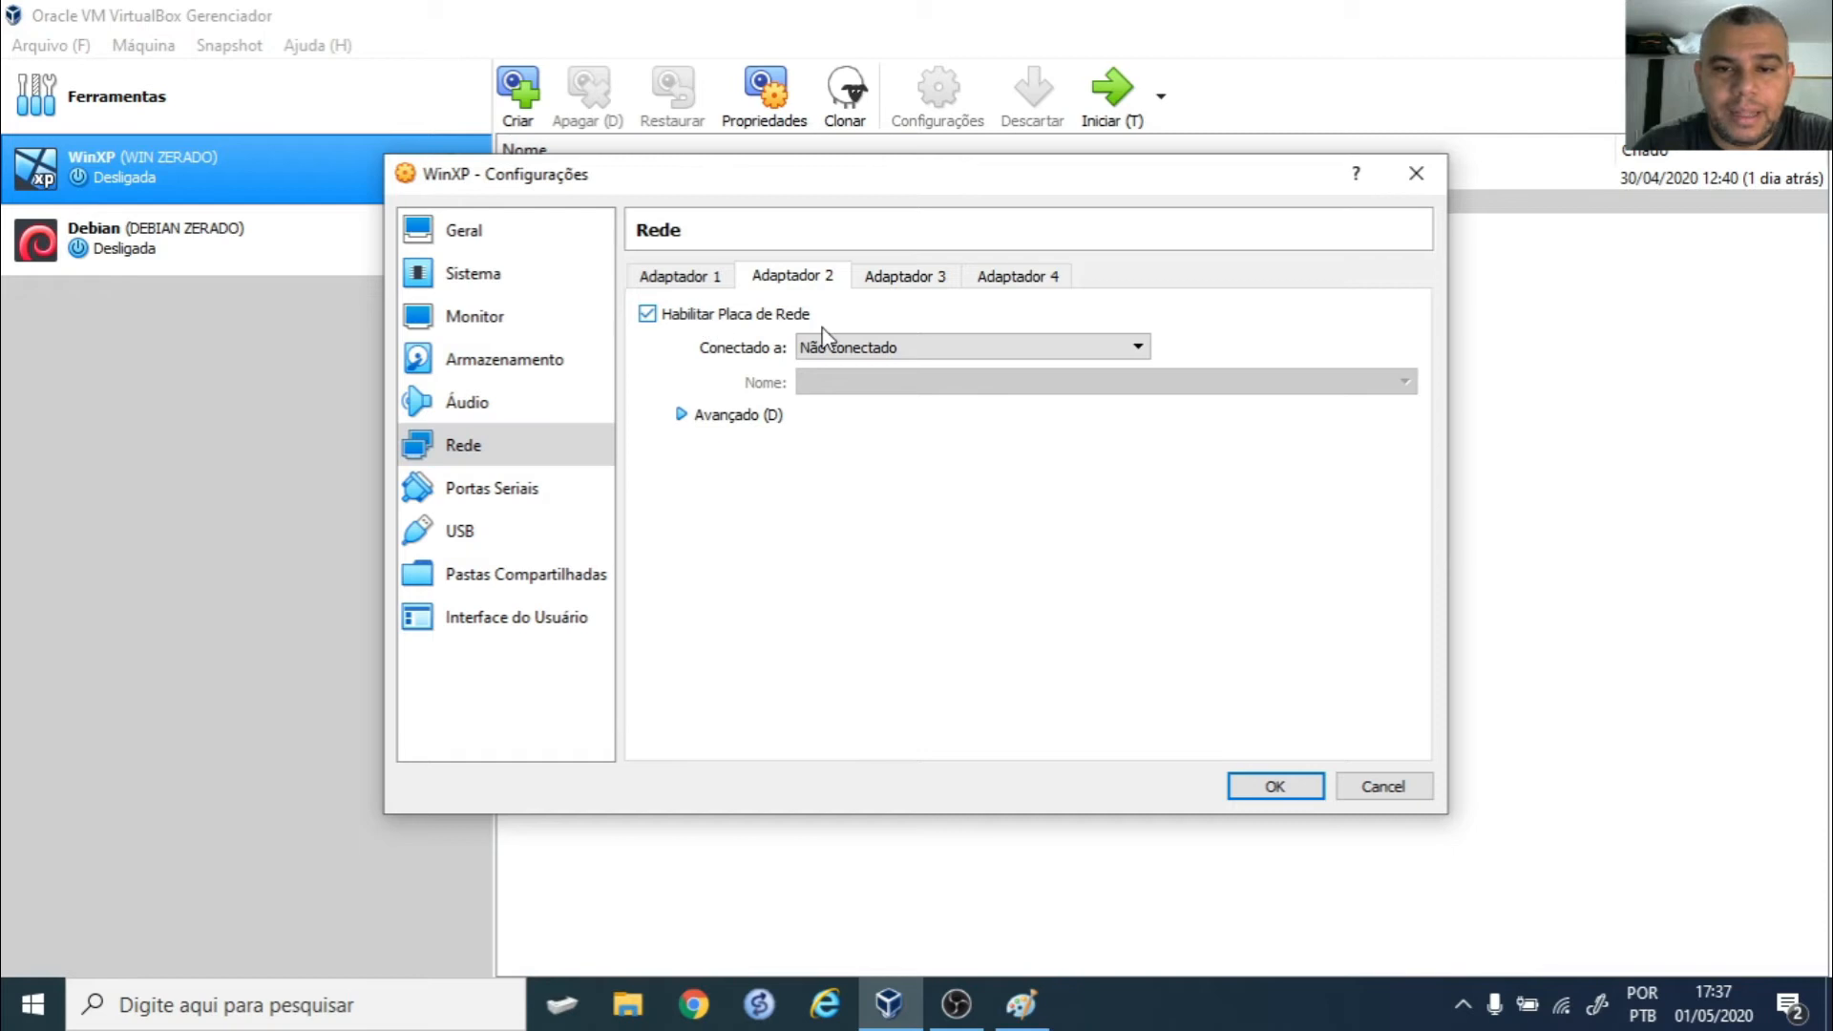
pyautogui.click(936, 348)
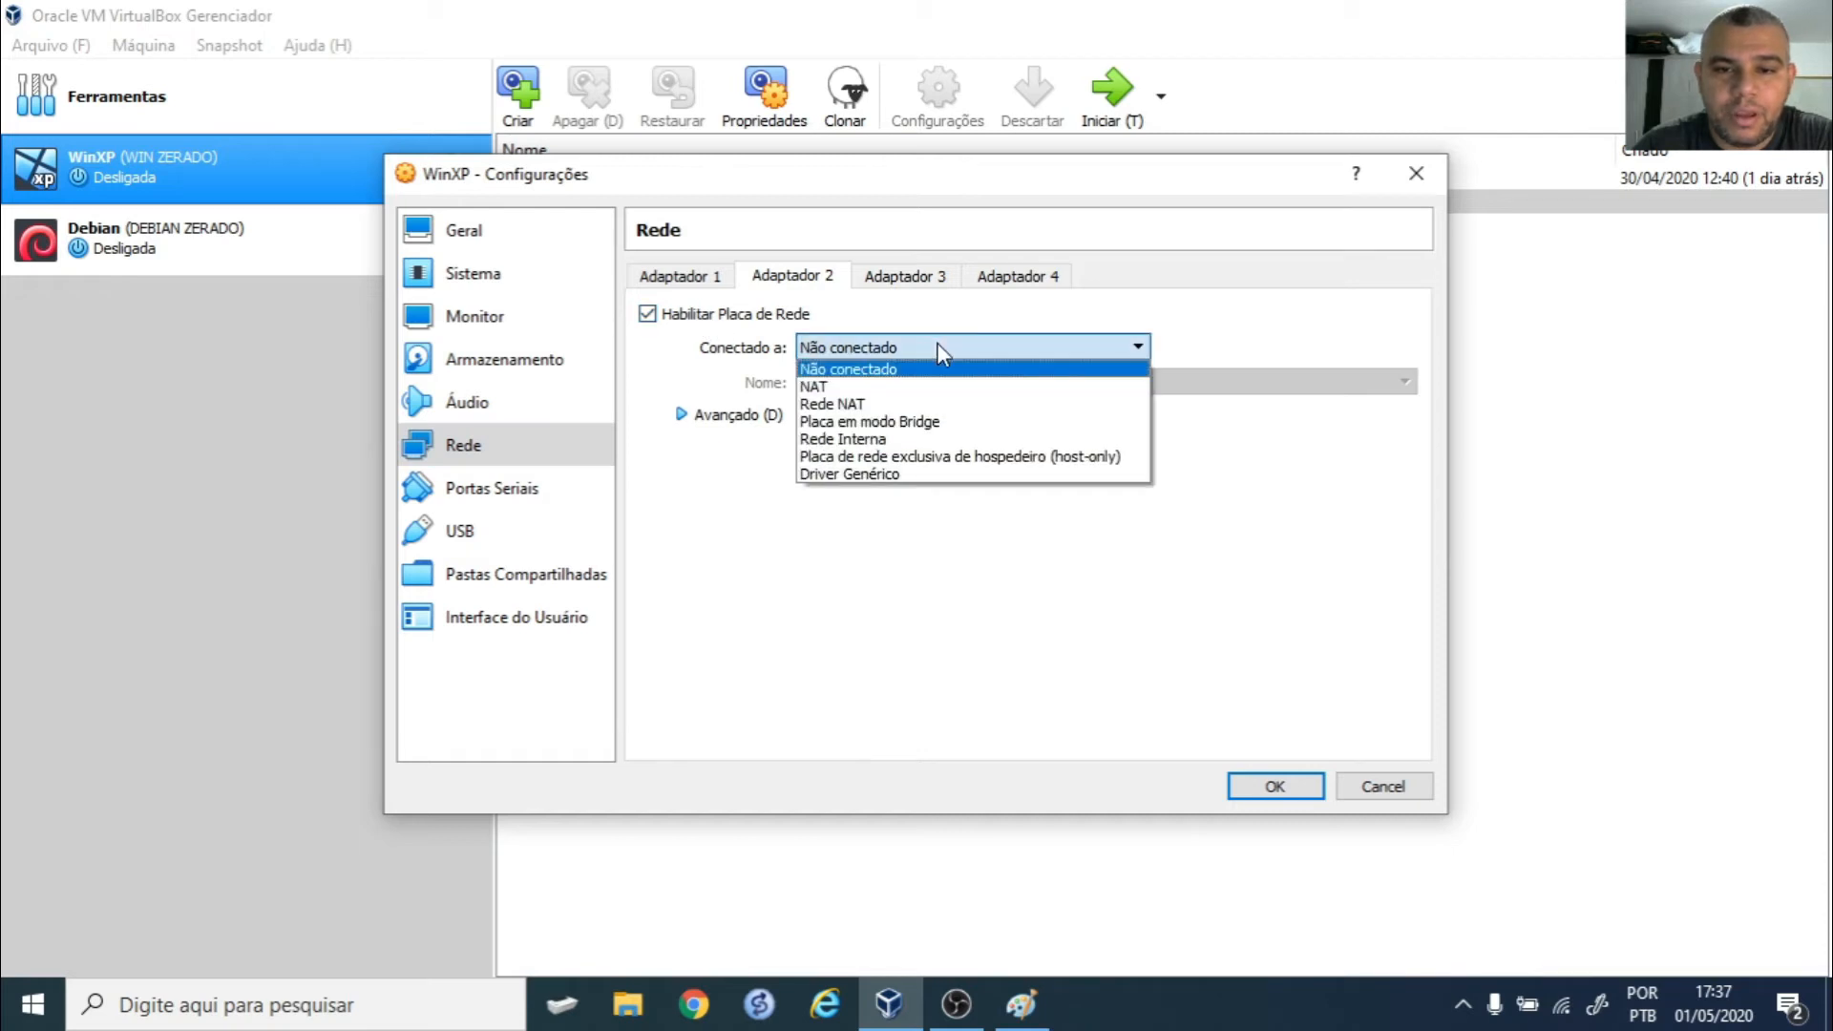
pyautogui.click(903, 437)
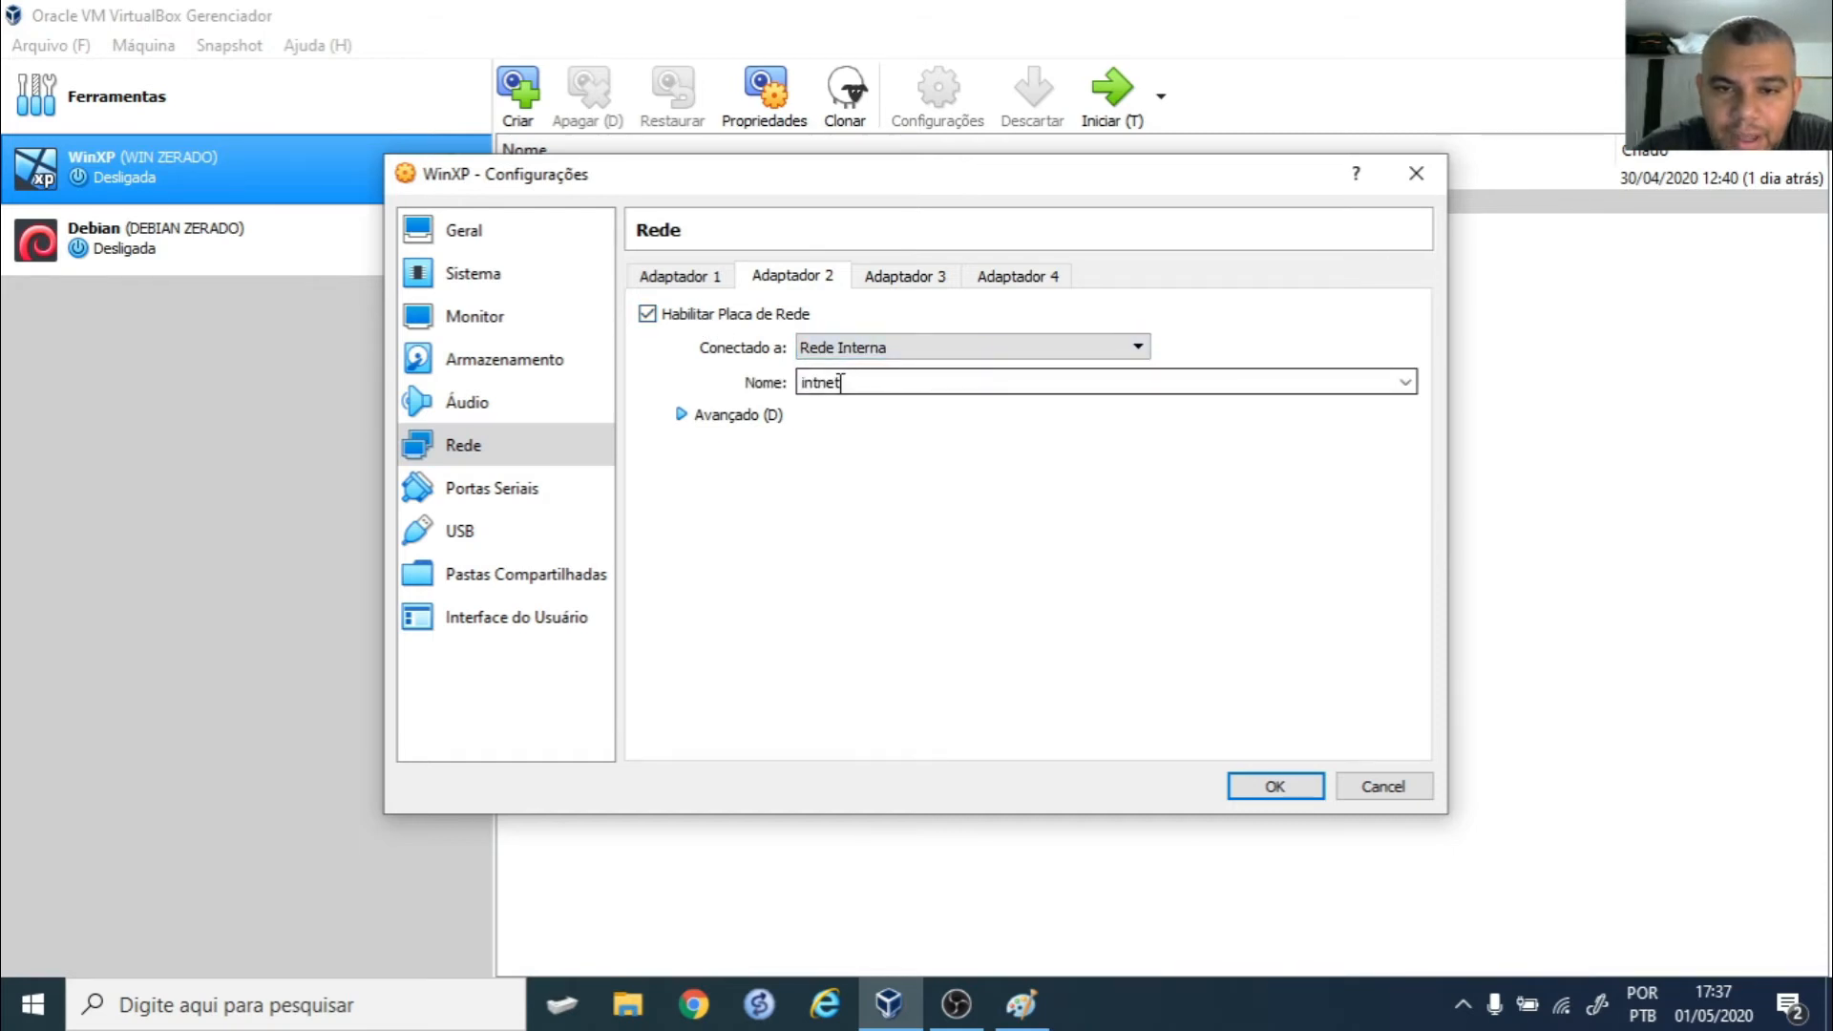
pyautogui.doubleClick(861, 382)
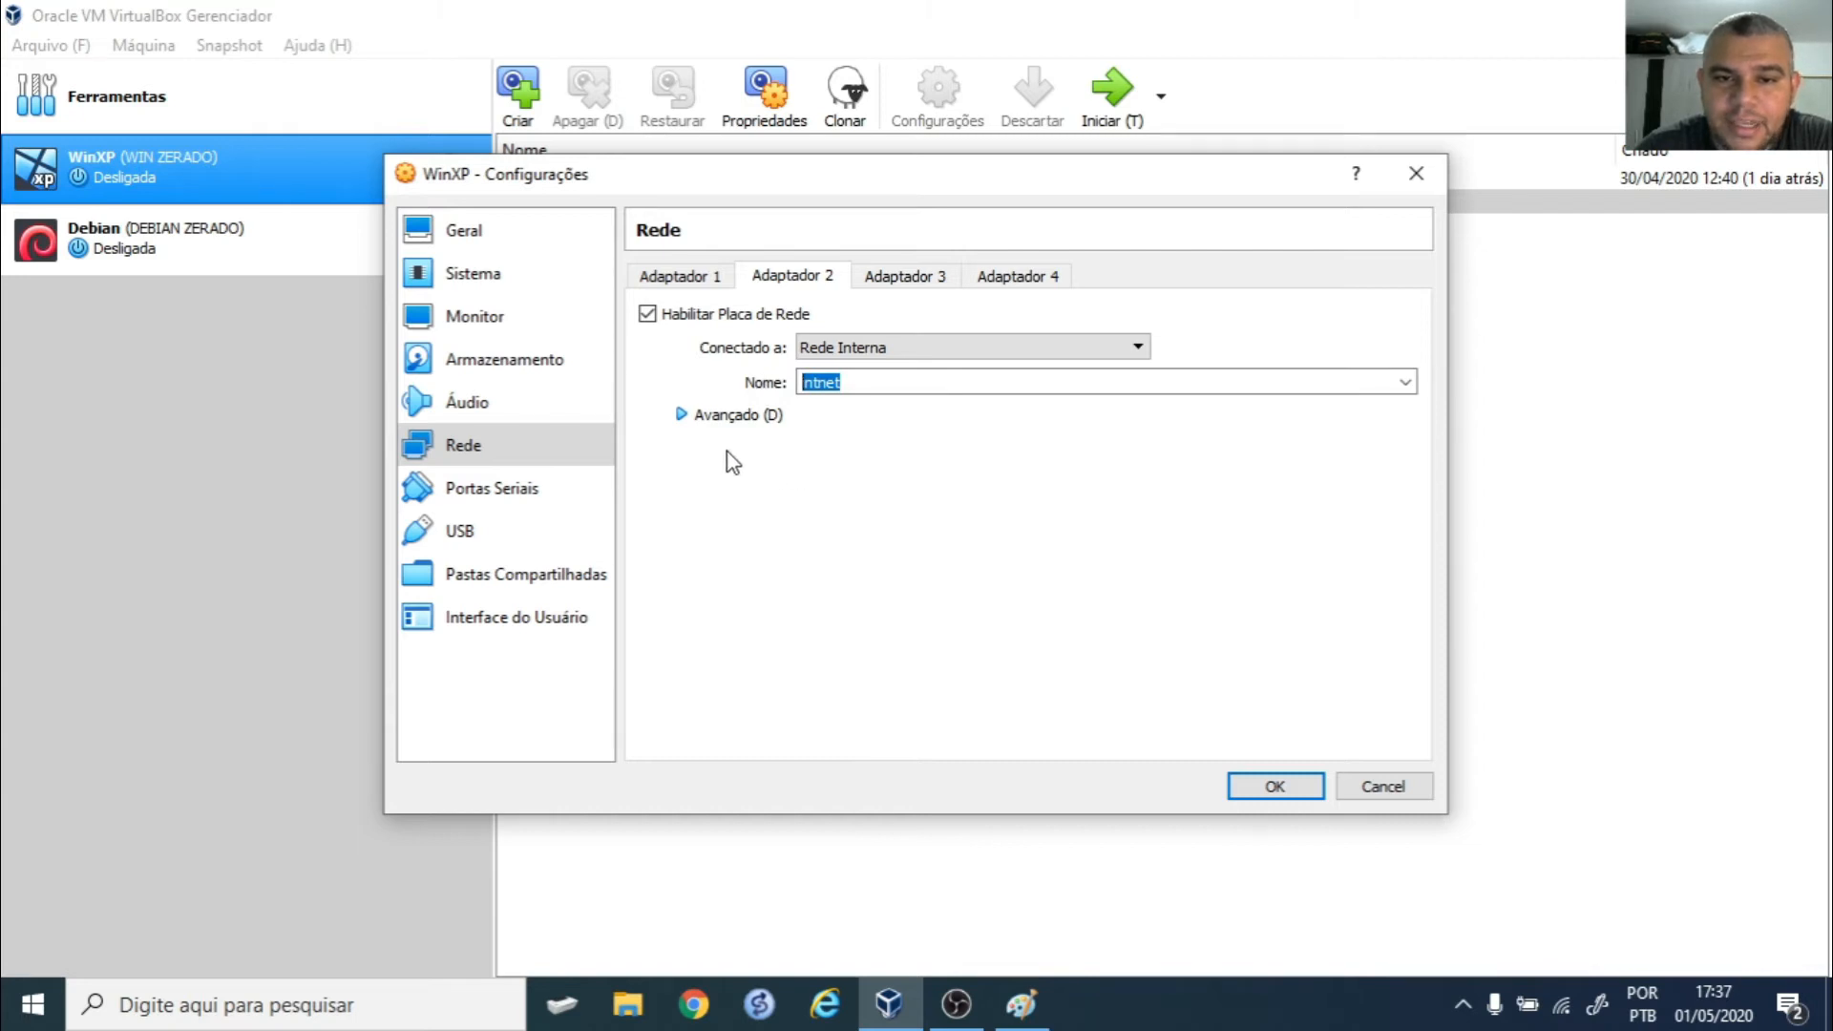
pyautogui.click(683, 418)
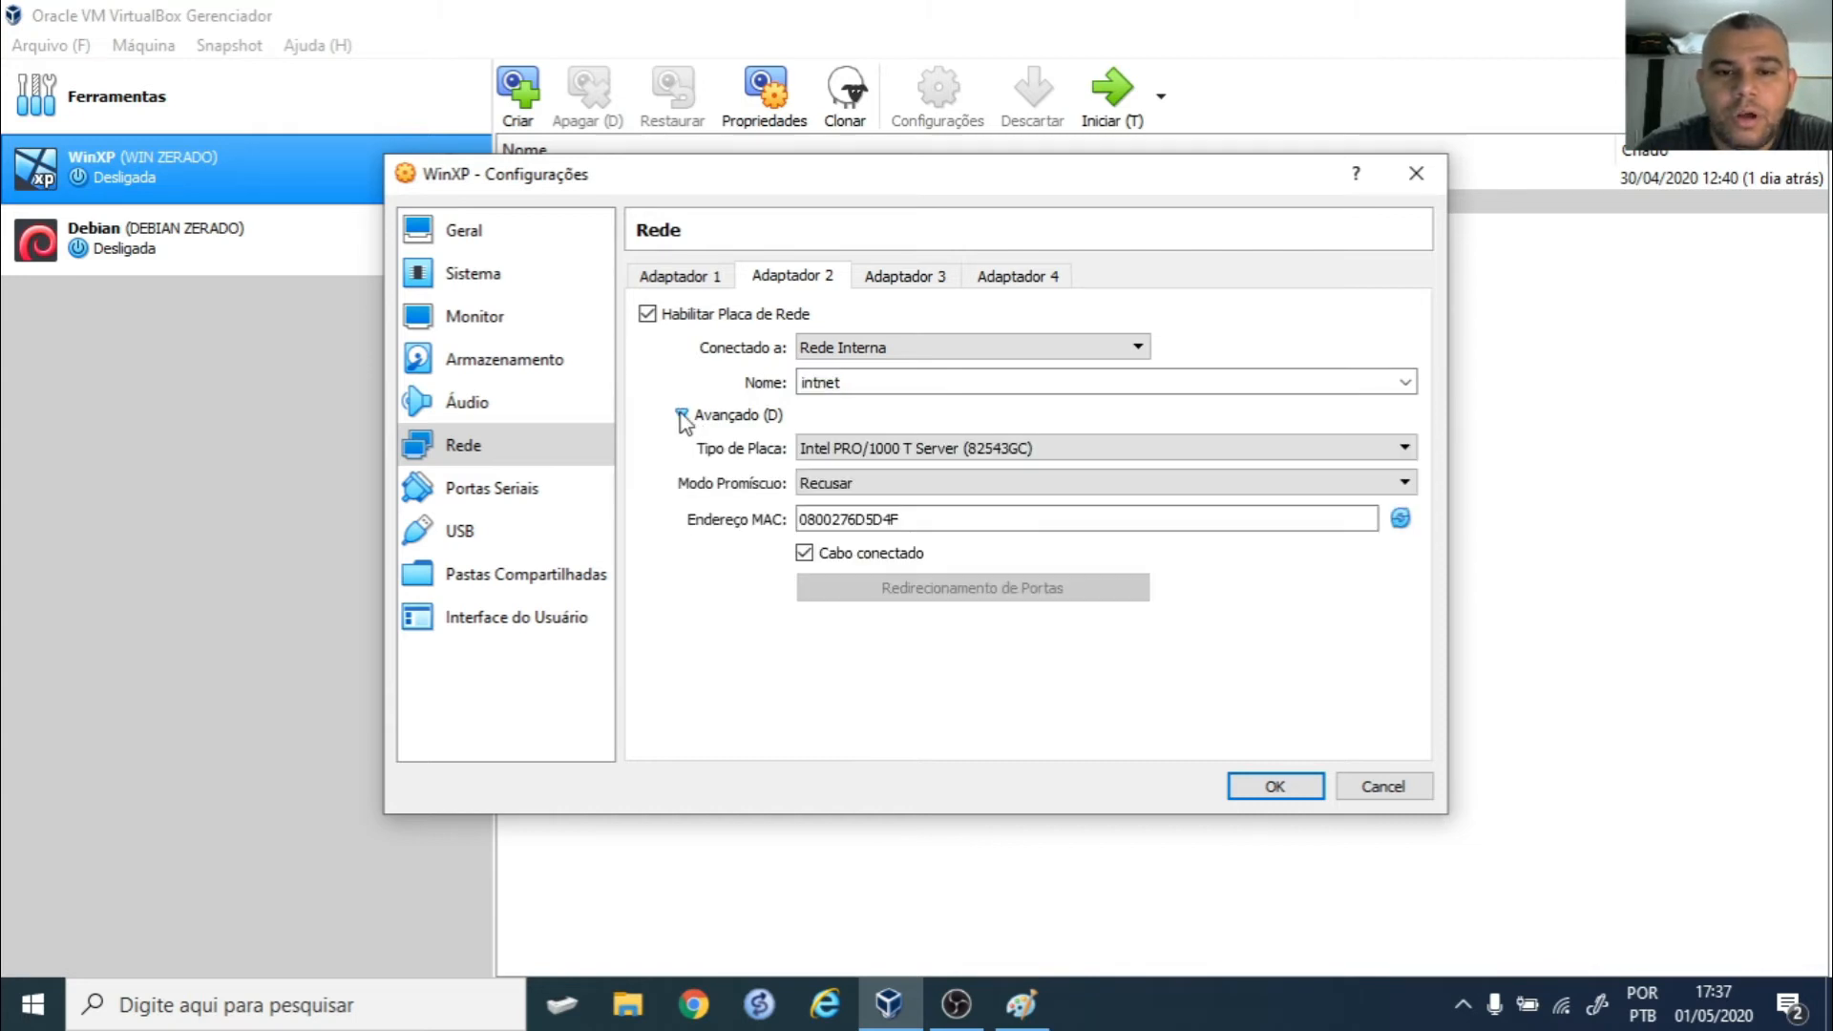
pyautogui.moveTo(926, 516); pyautogui.dragTo(738, 525)
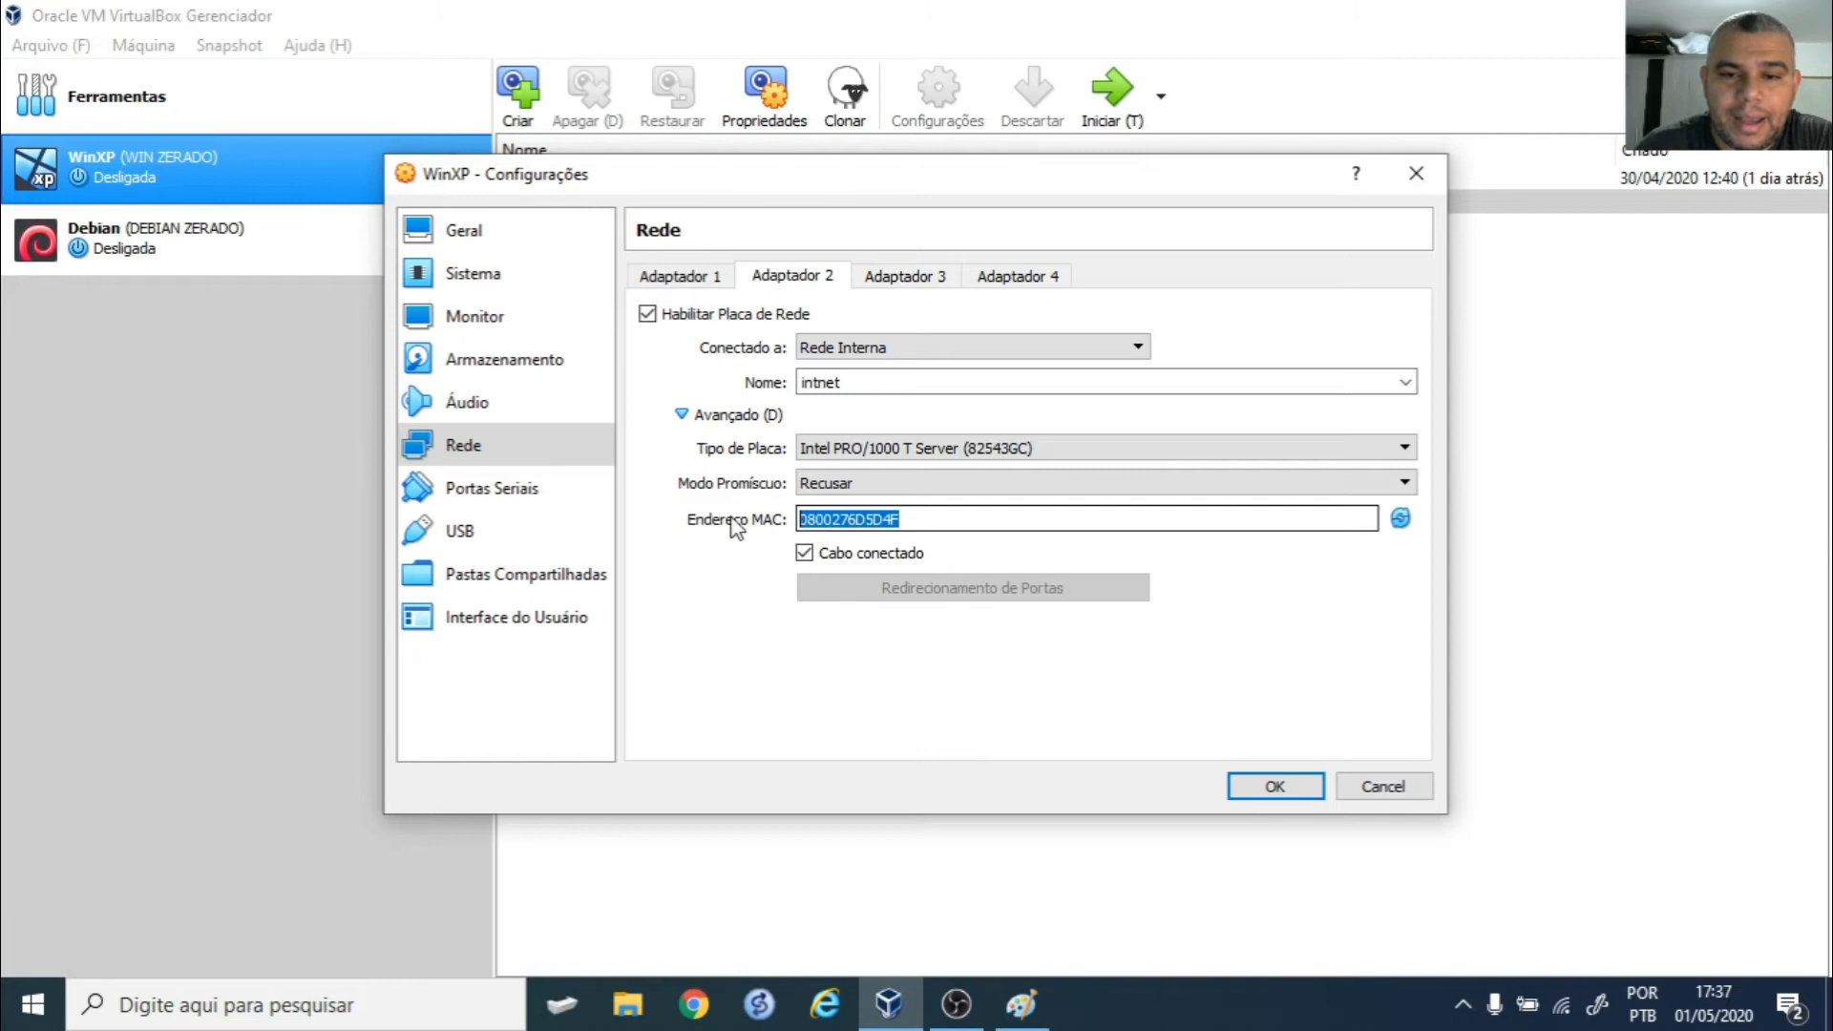
pyautogui.click(681, 414)
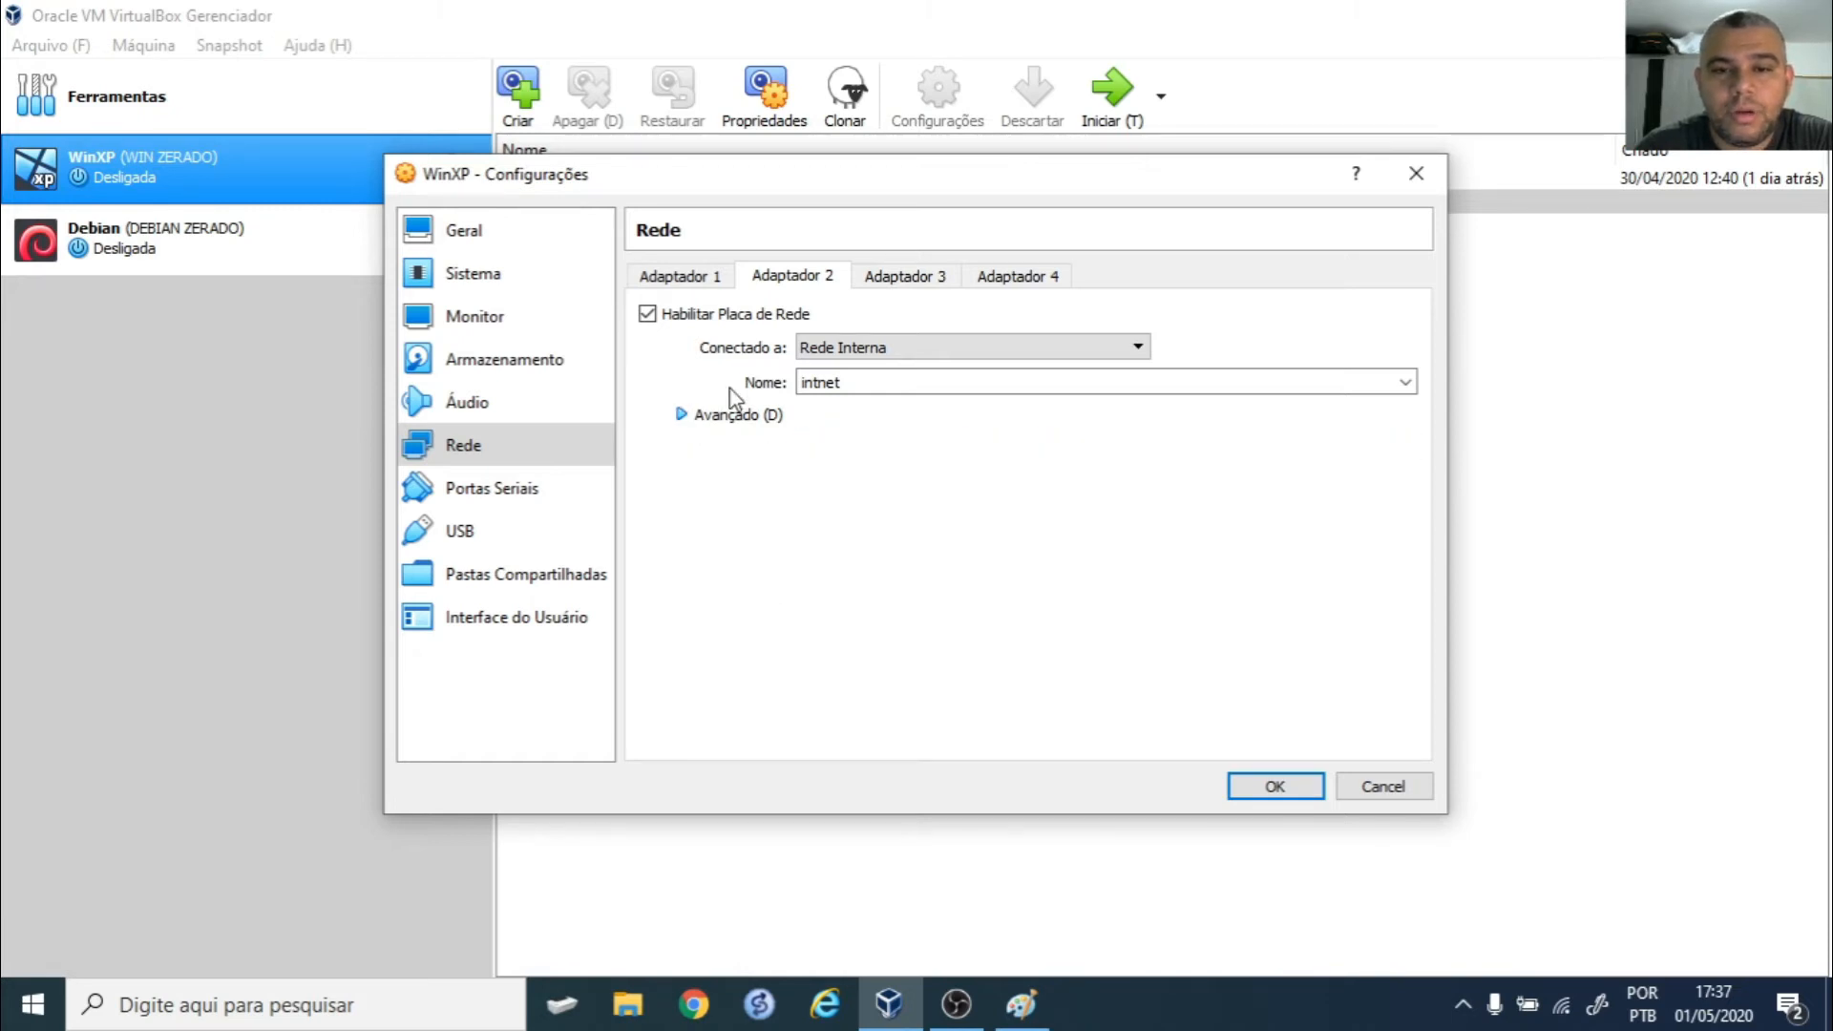
# - Enable WinXP's Adapter 3 as host-only and save the settings
pyautogui.click(915, 279)
pyautogui.click(654, 316)
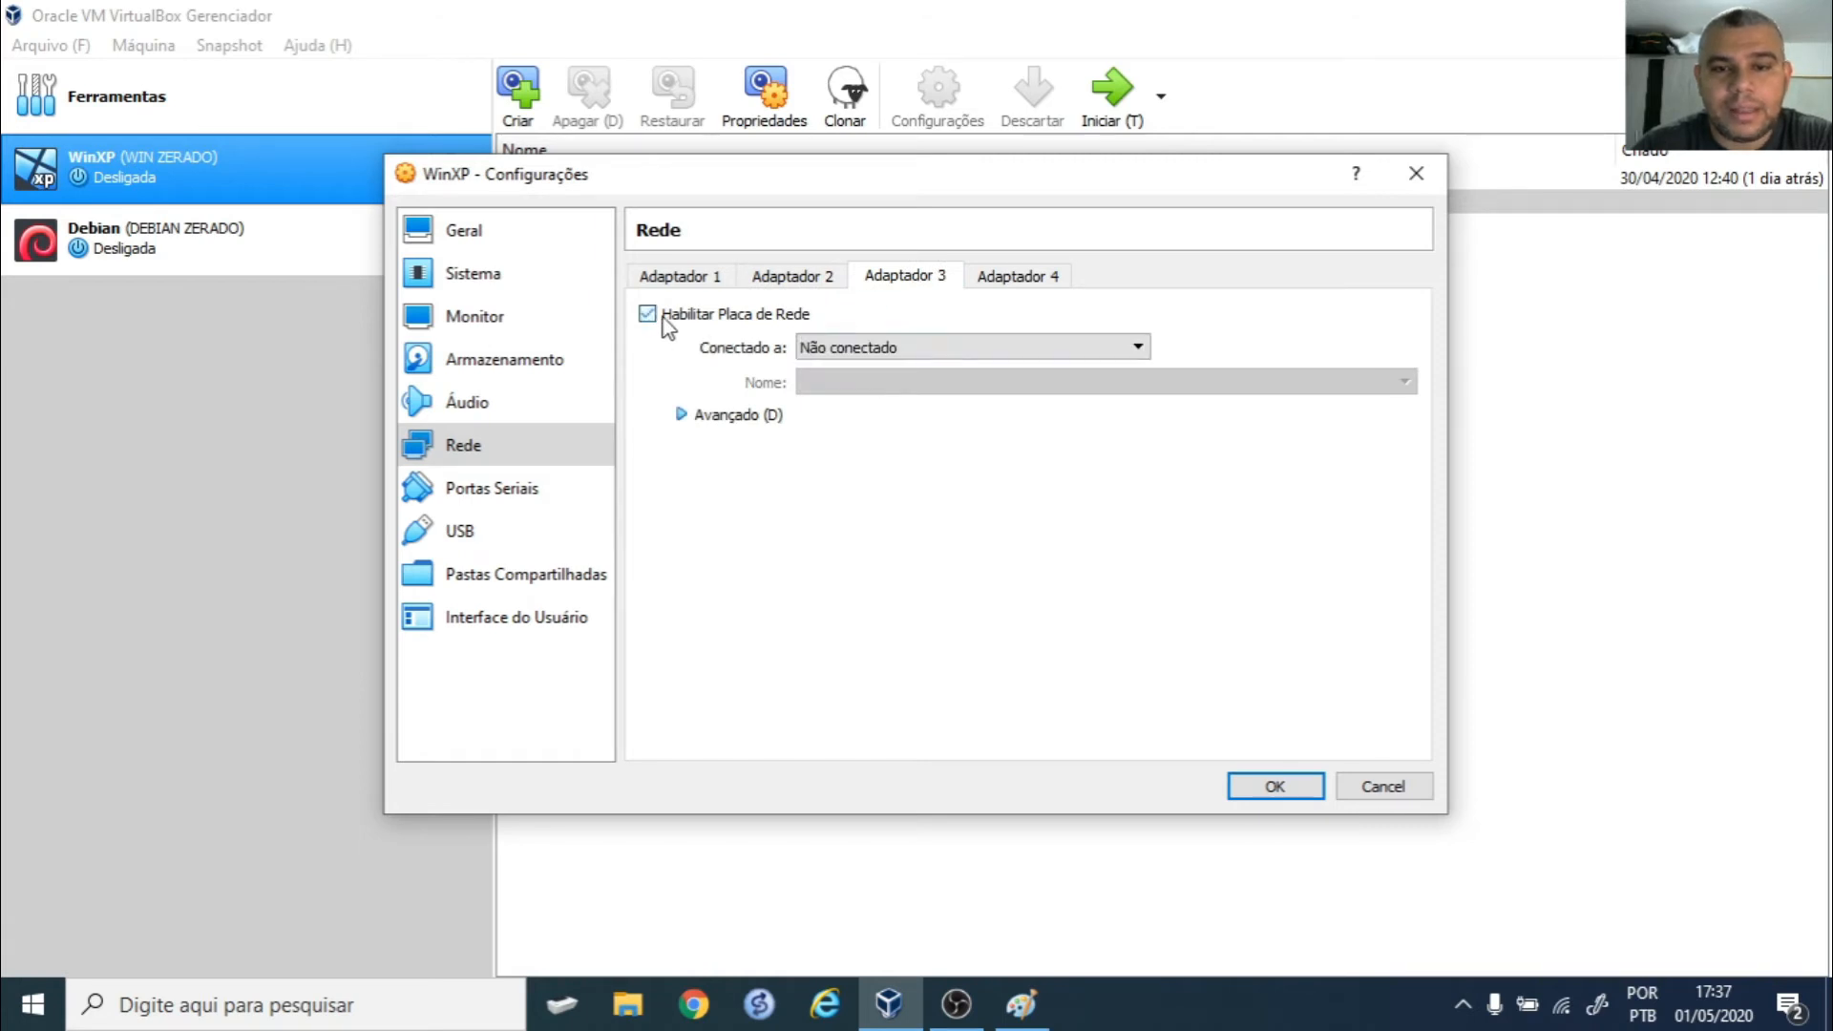
pyautogui.click(967, 345)
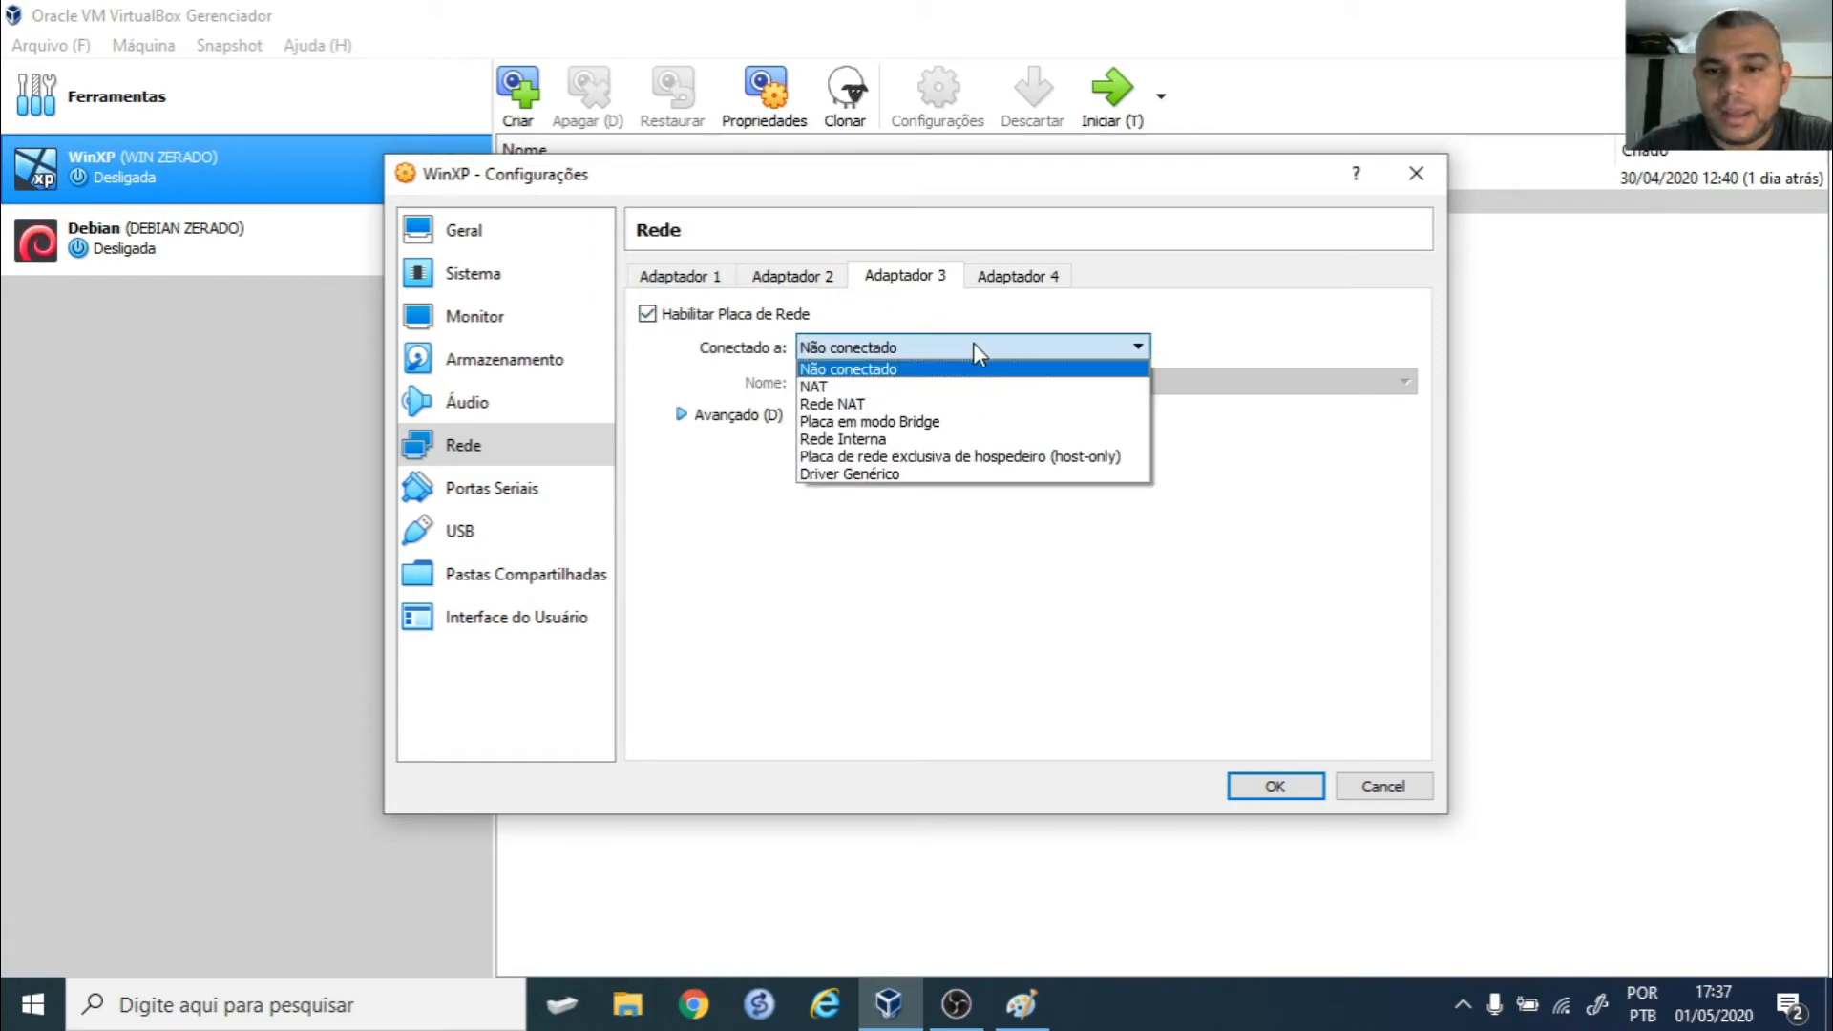
pyautogui.click(976, 460)
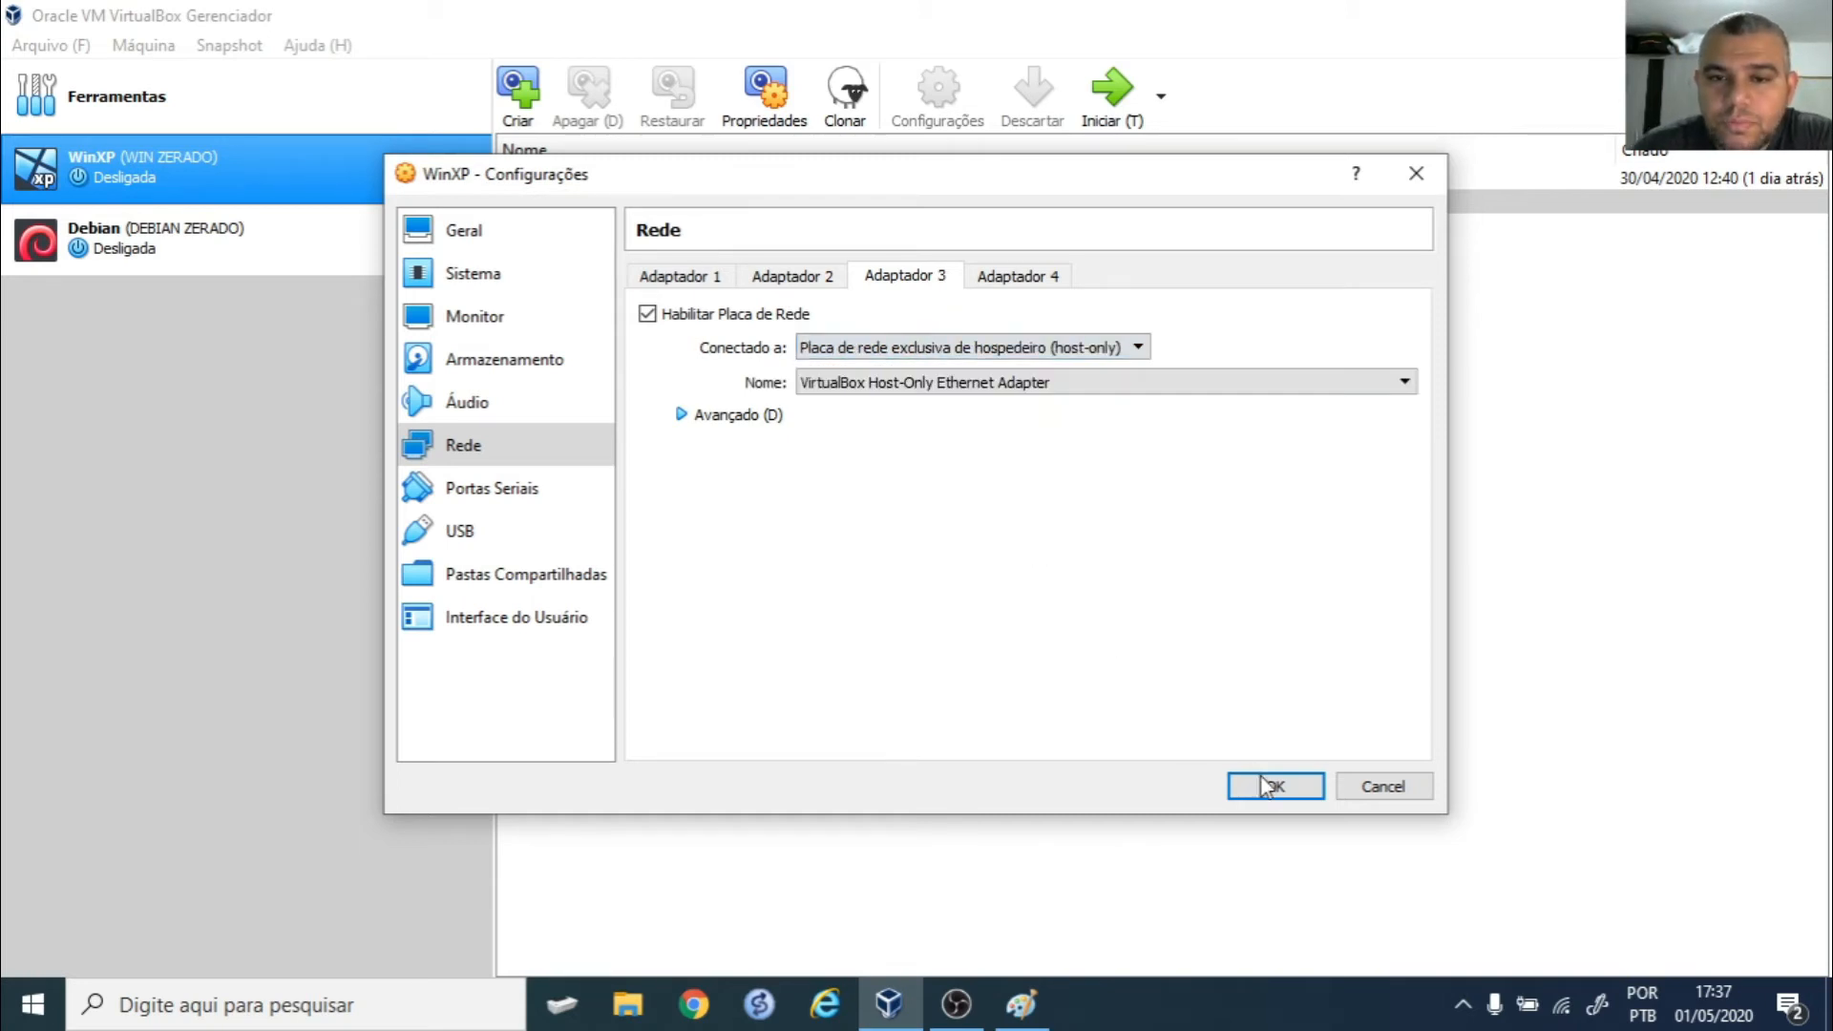
pyautogui.click(1286, 793)
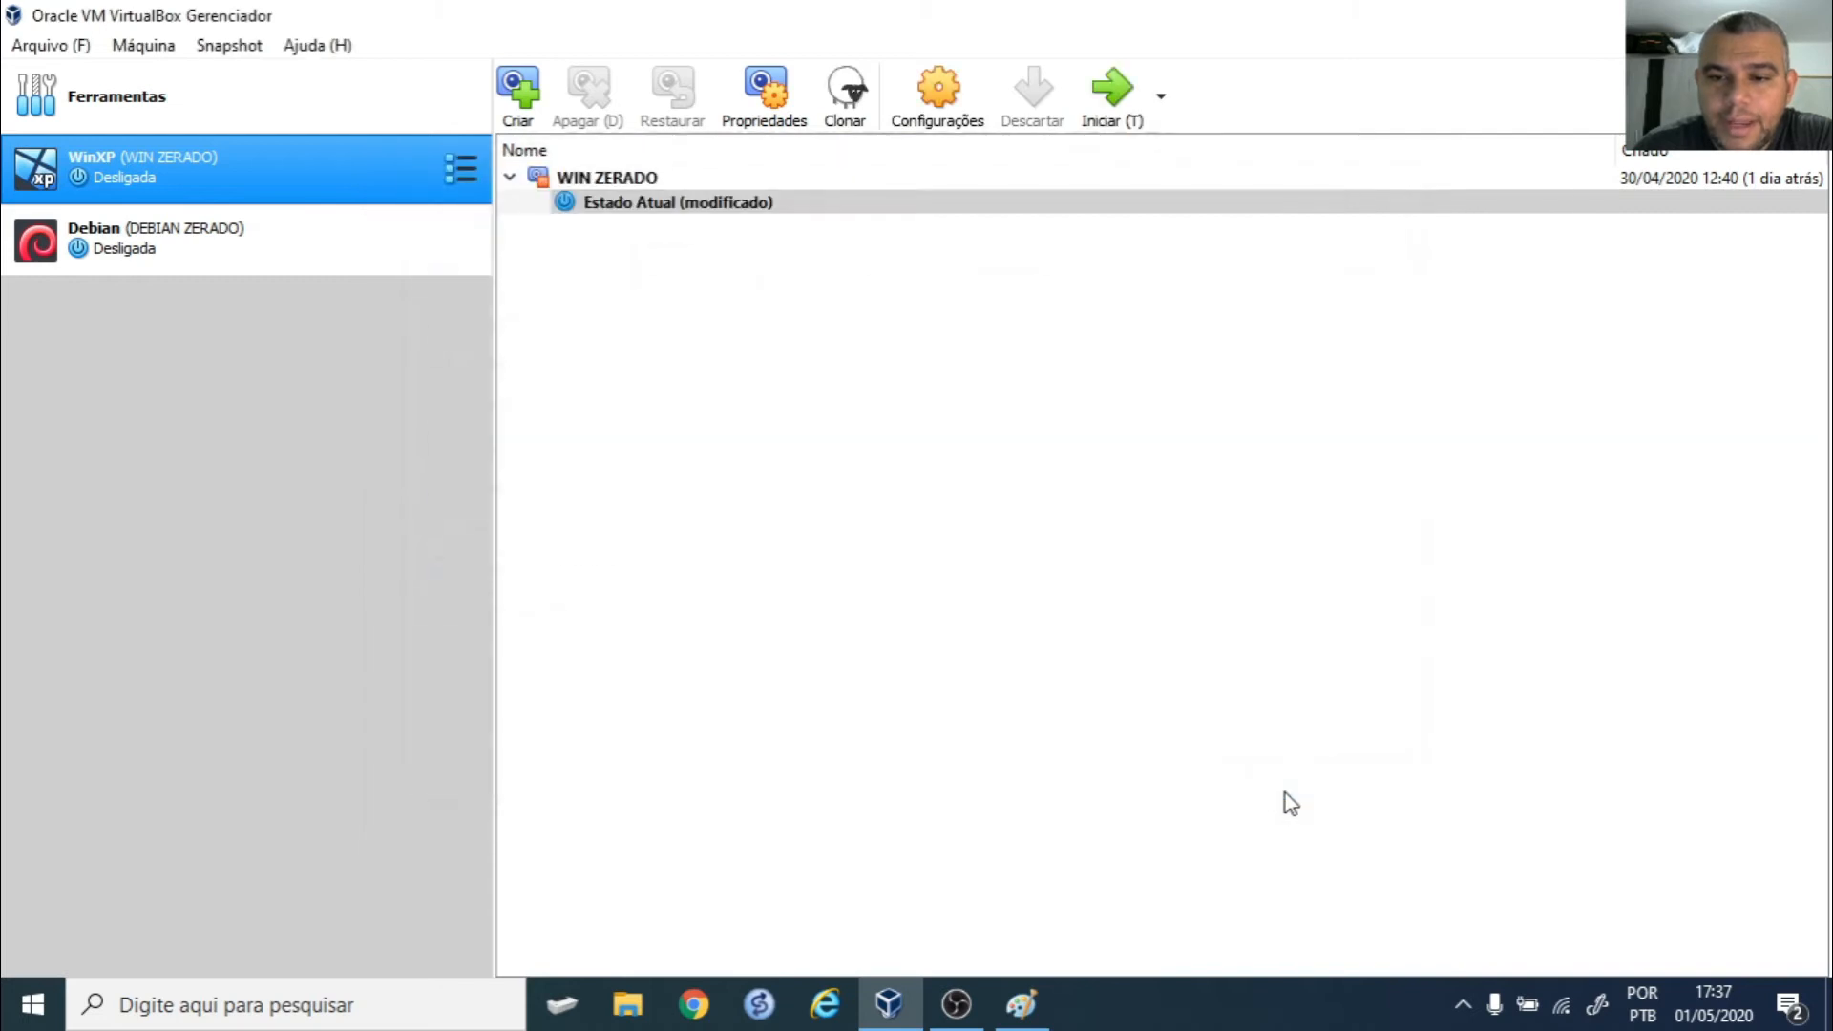
# - In Debian's network settings, enable Adapter 2 attached to internal network intnet
pyautogui.click(135, 244)
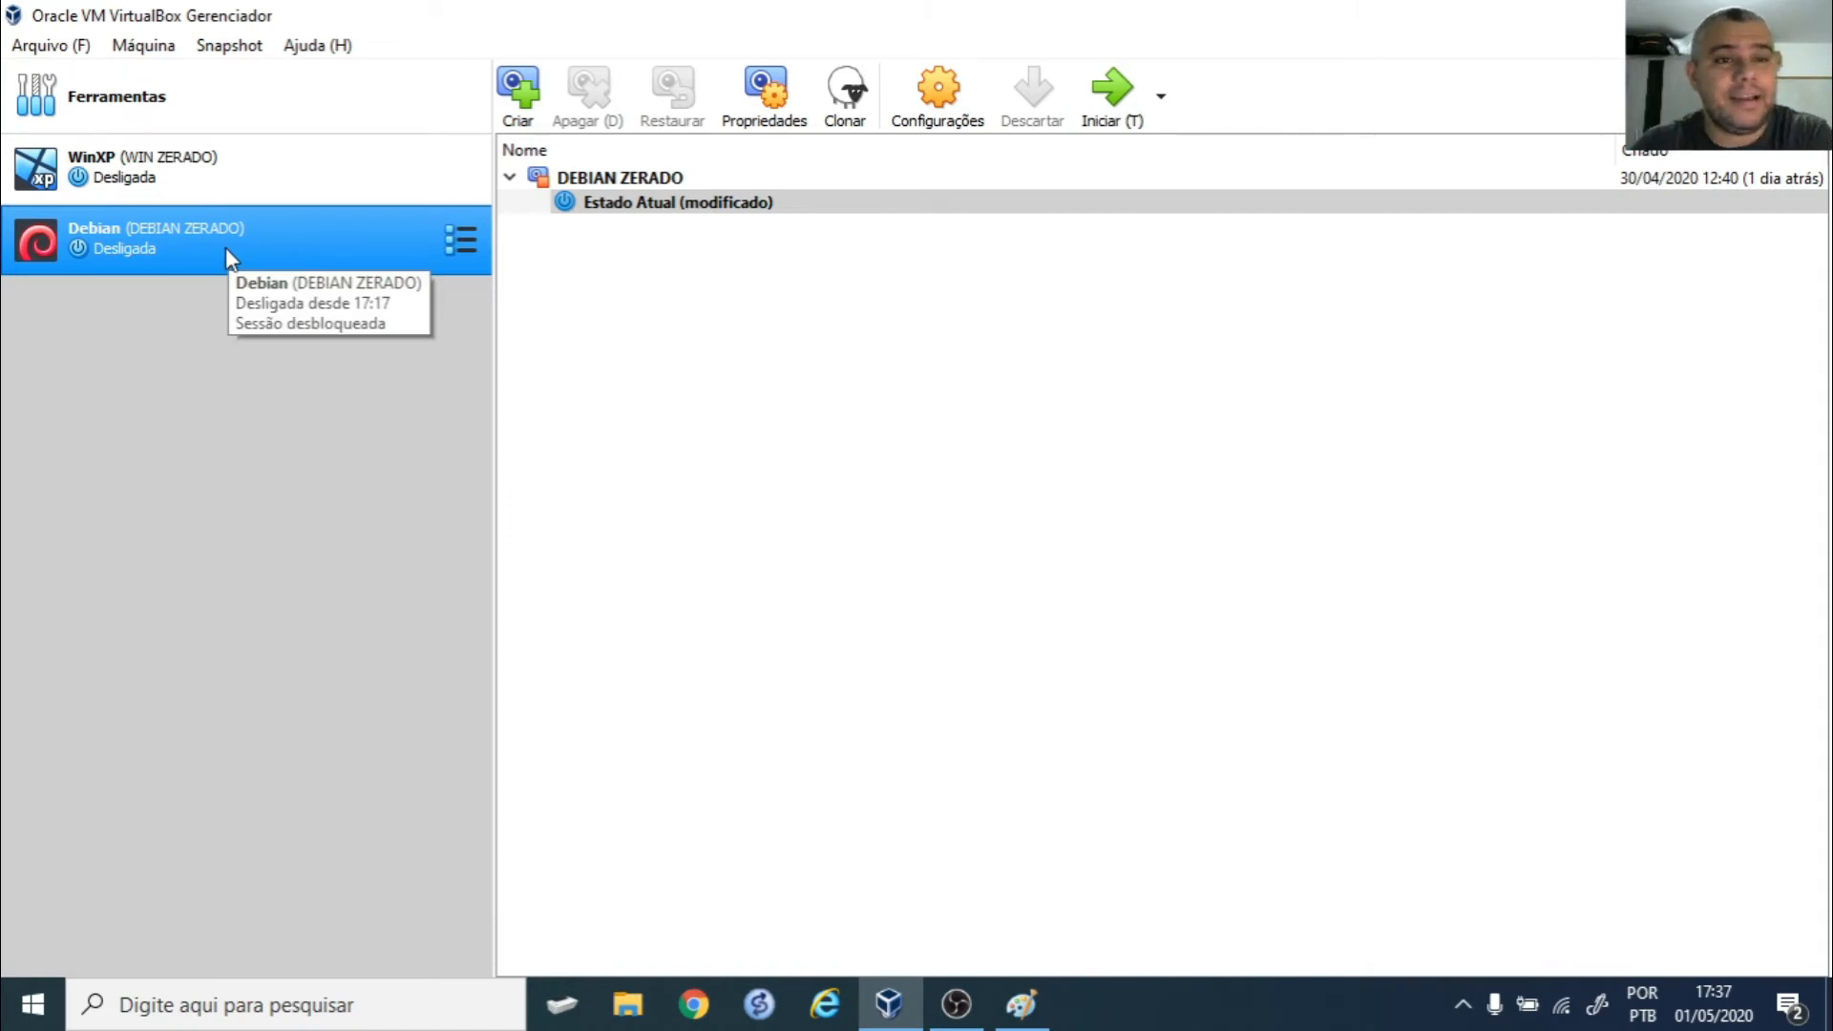
pyautogui.click(944, 95)
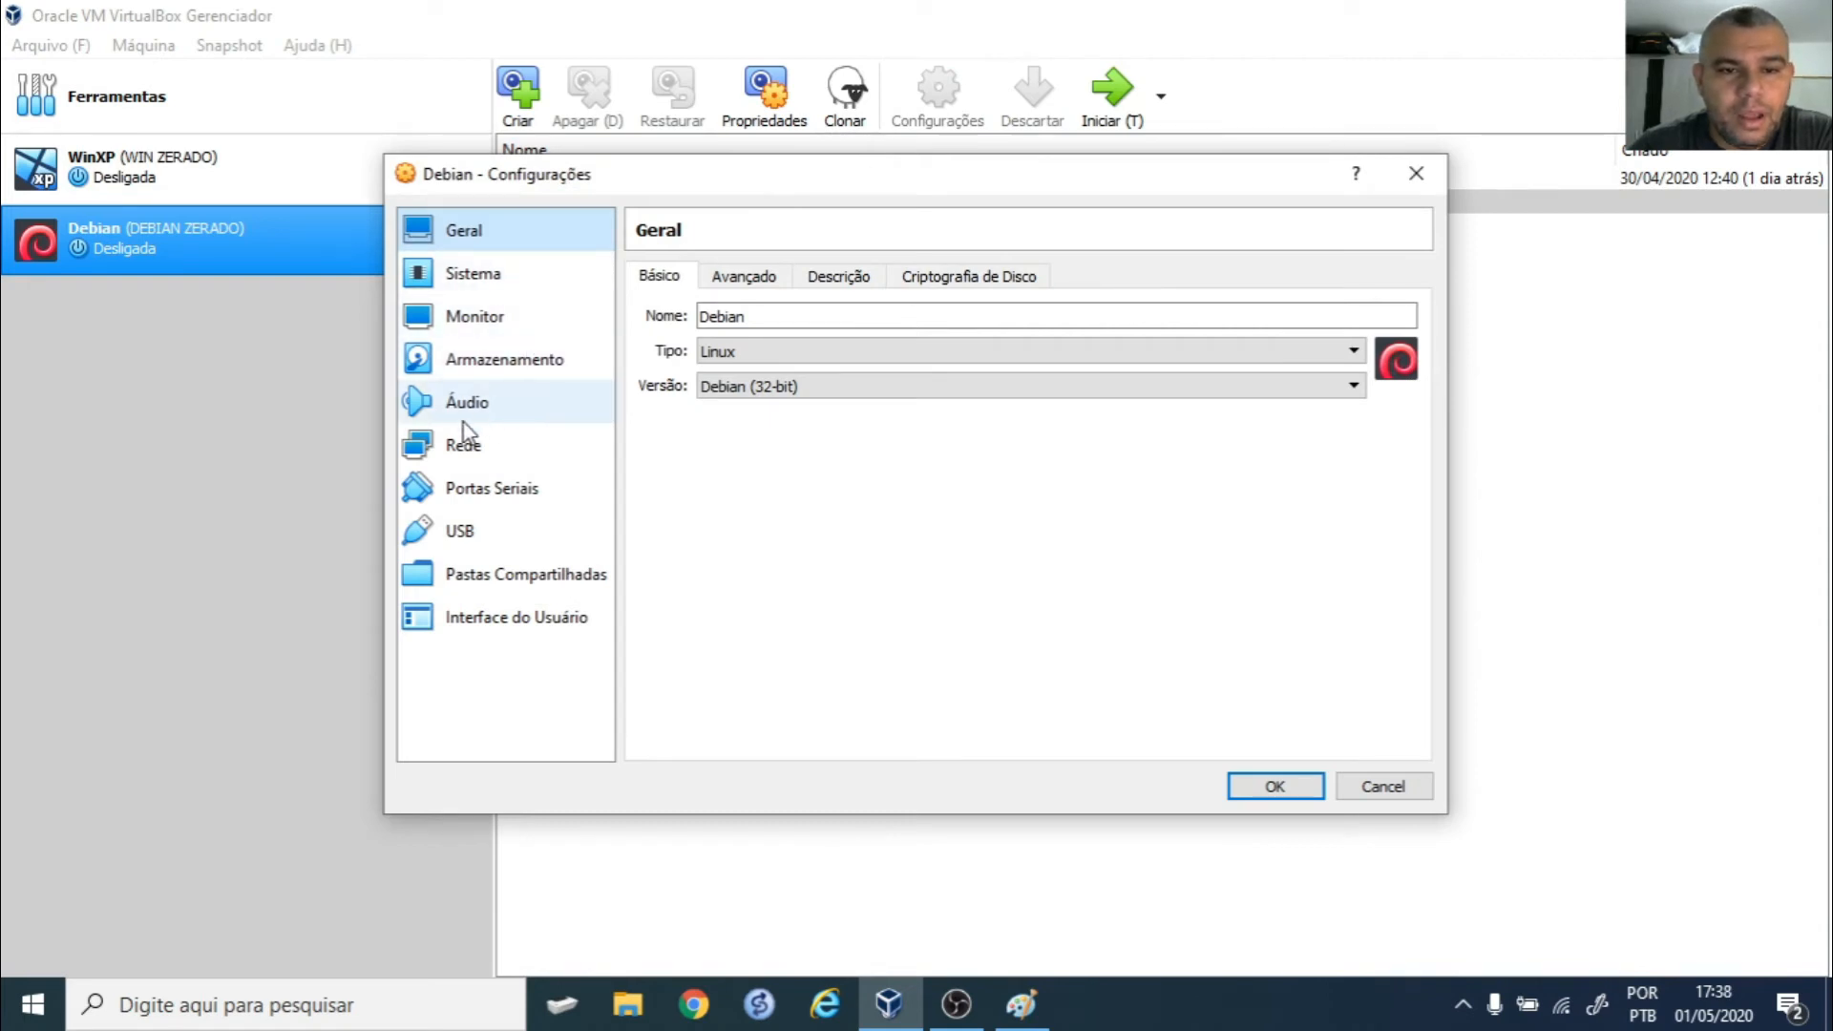
pyautogui.click(465, 441)
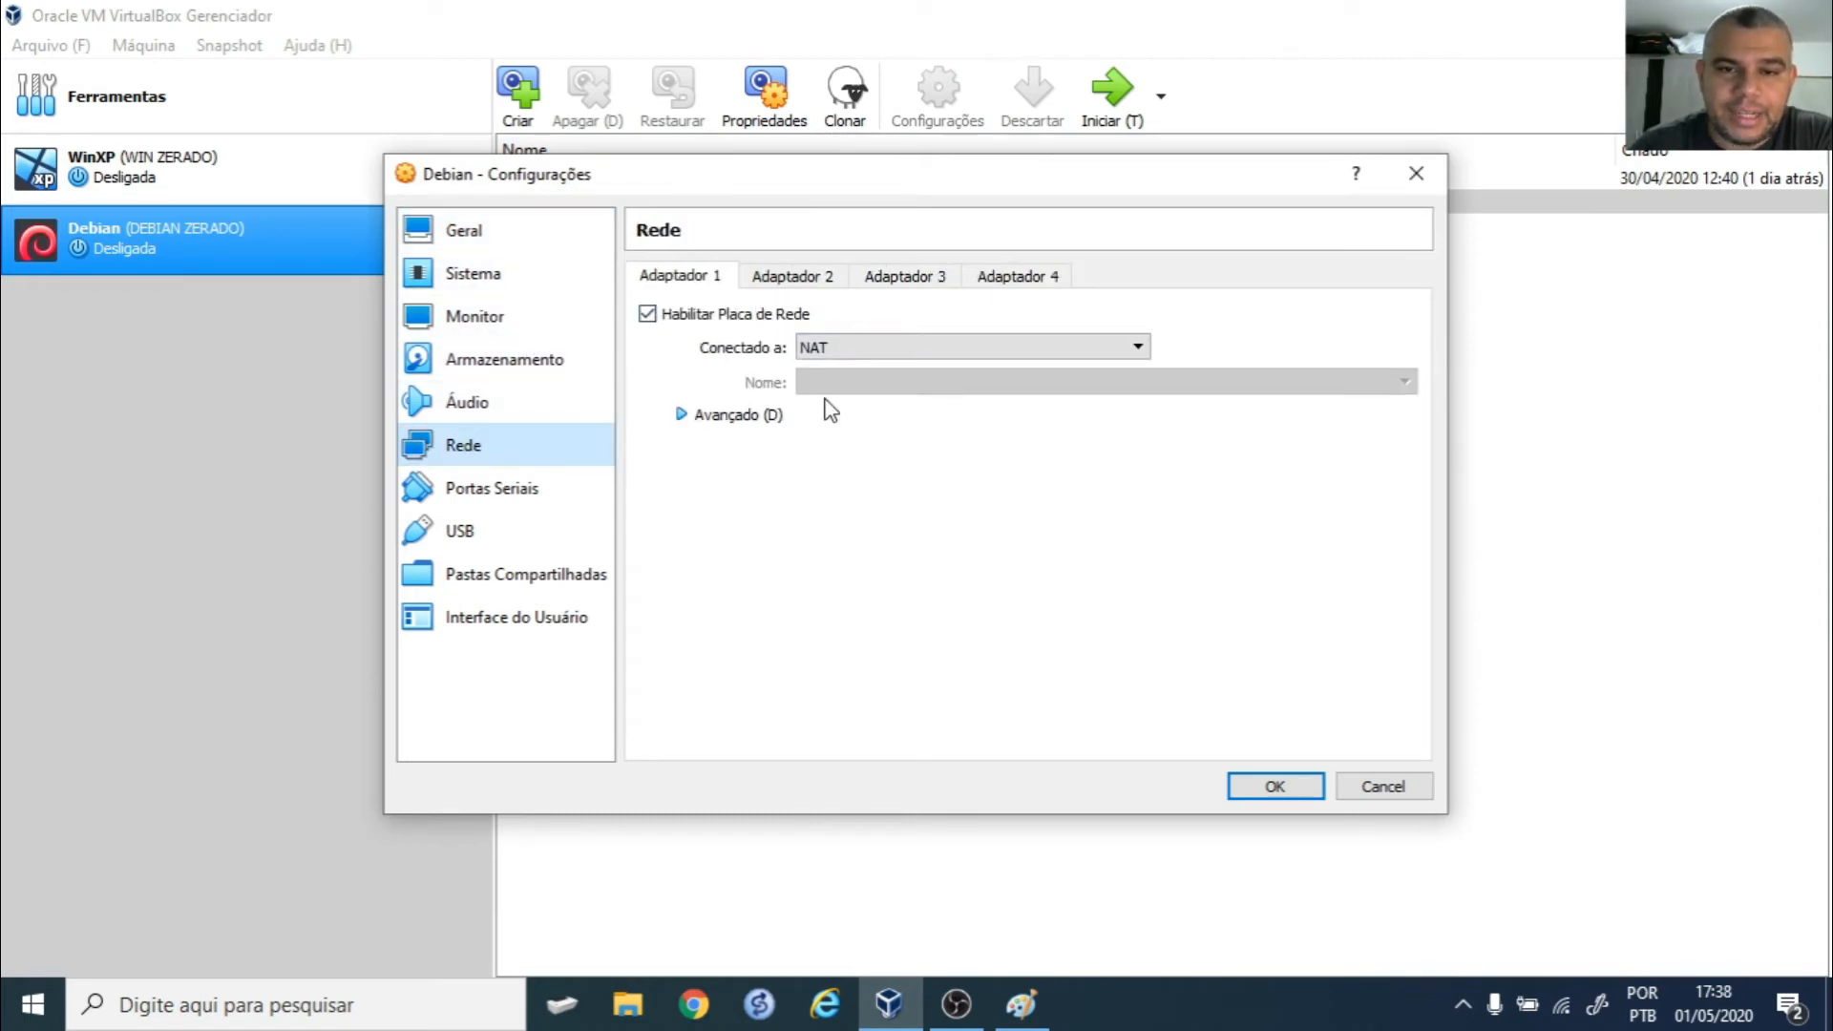
pyautogui.click(807, 277)
pyautogui.click(744, 317)
pyautogui.click(912, 347)
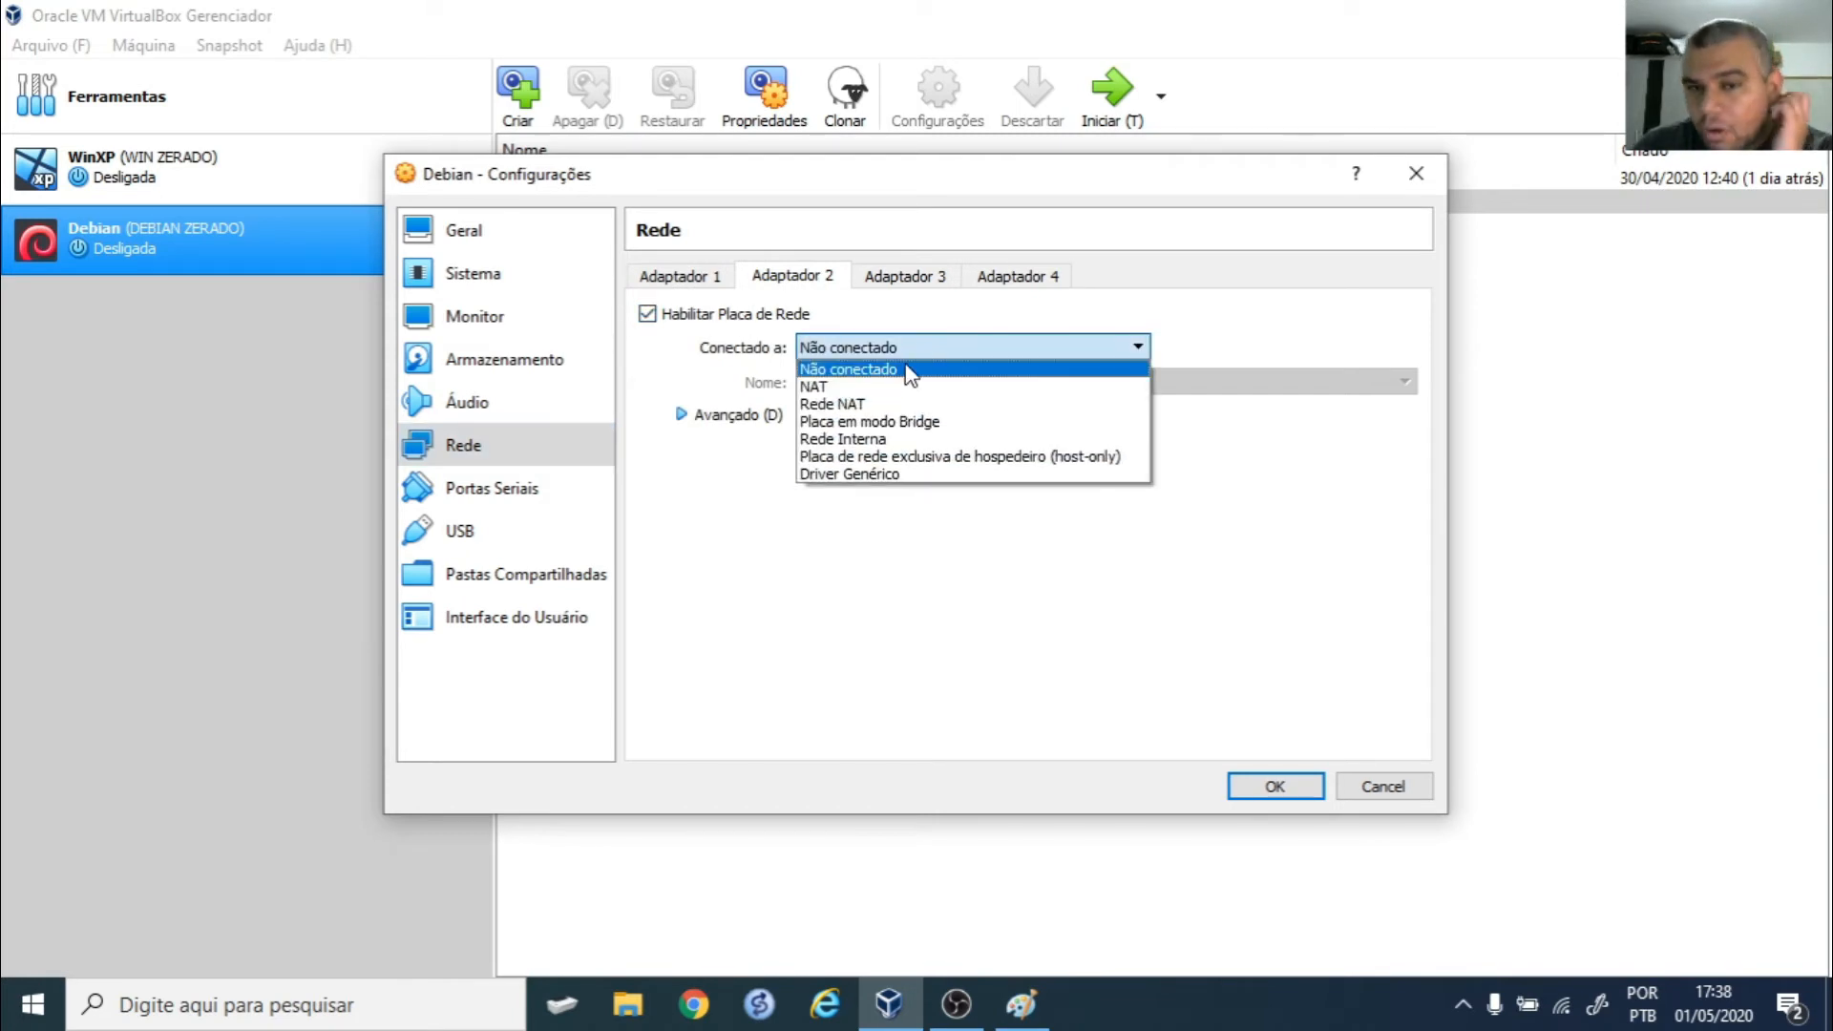
pyautogui.click(901, 438)
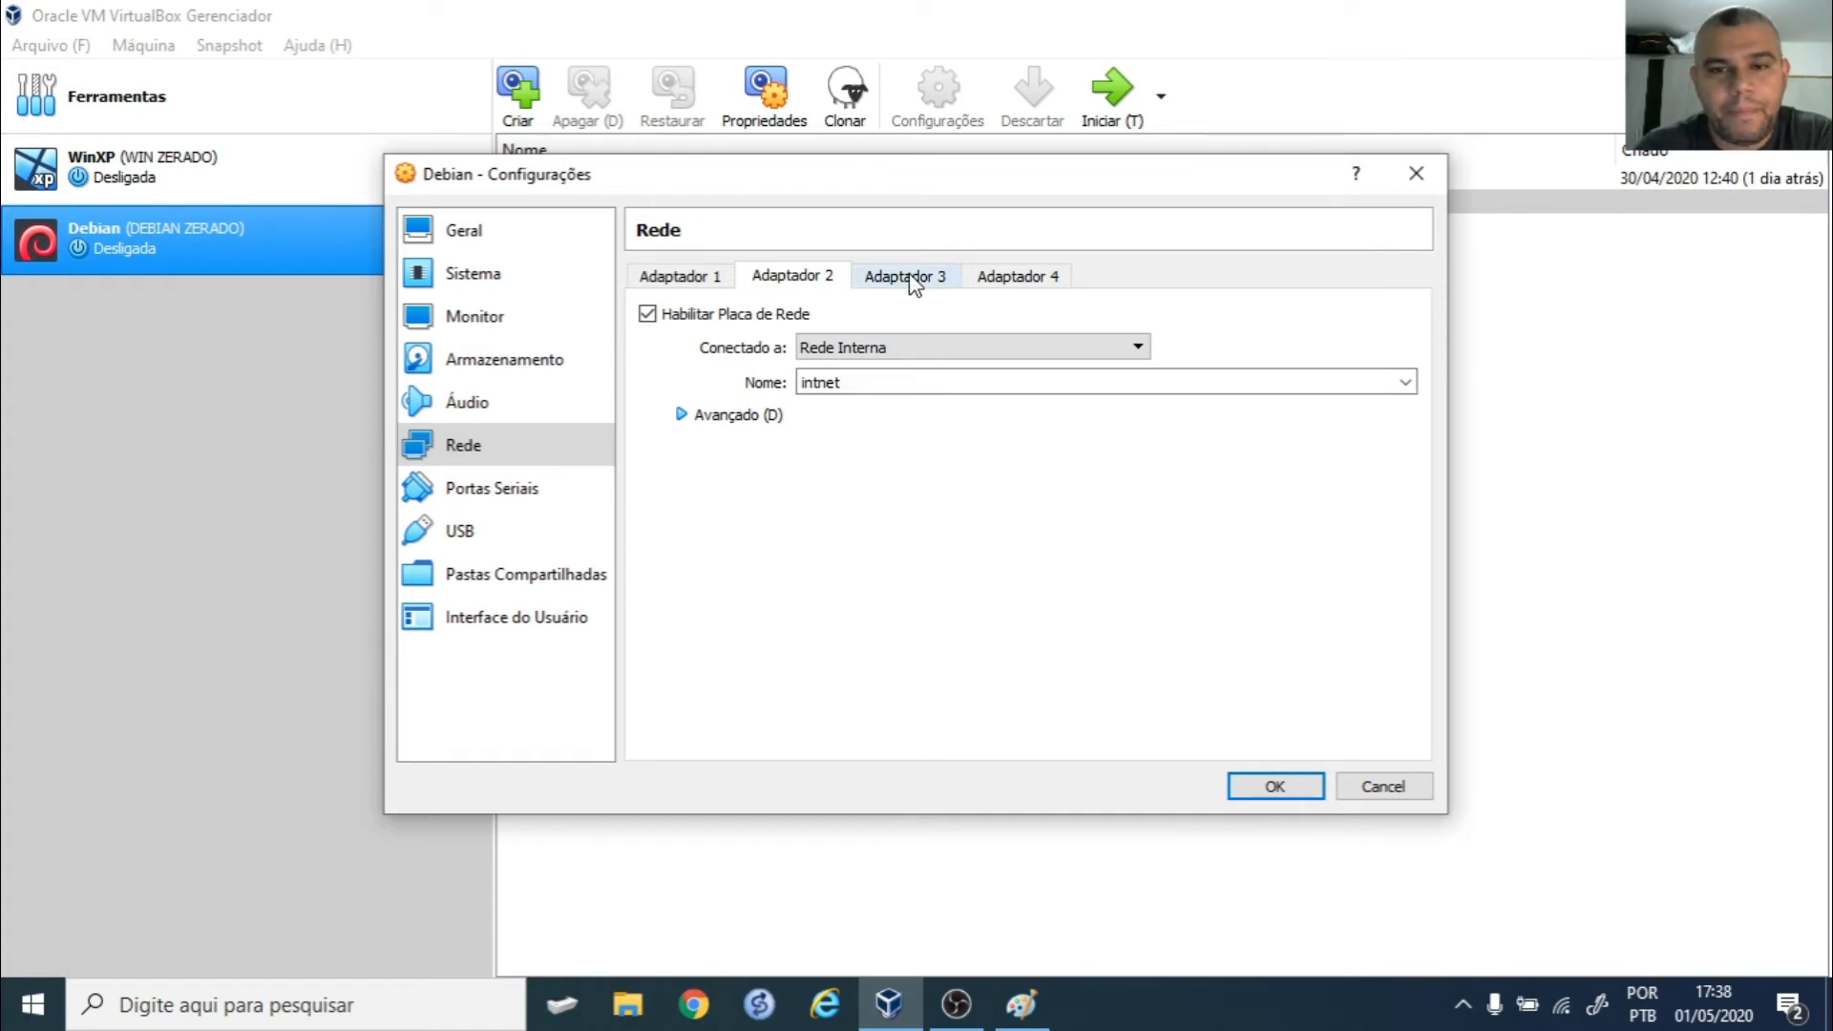
# - Enable Debian's Adapter 3 as host-only and save the settings
pyautogui.click(936, 276)
pyautogui.click(649, 314)
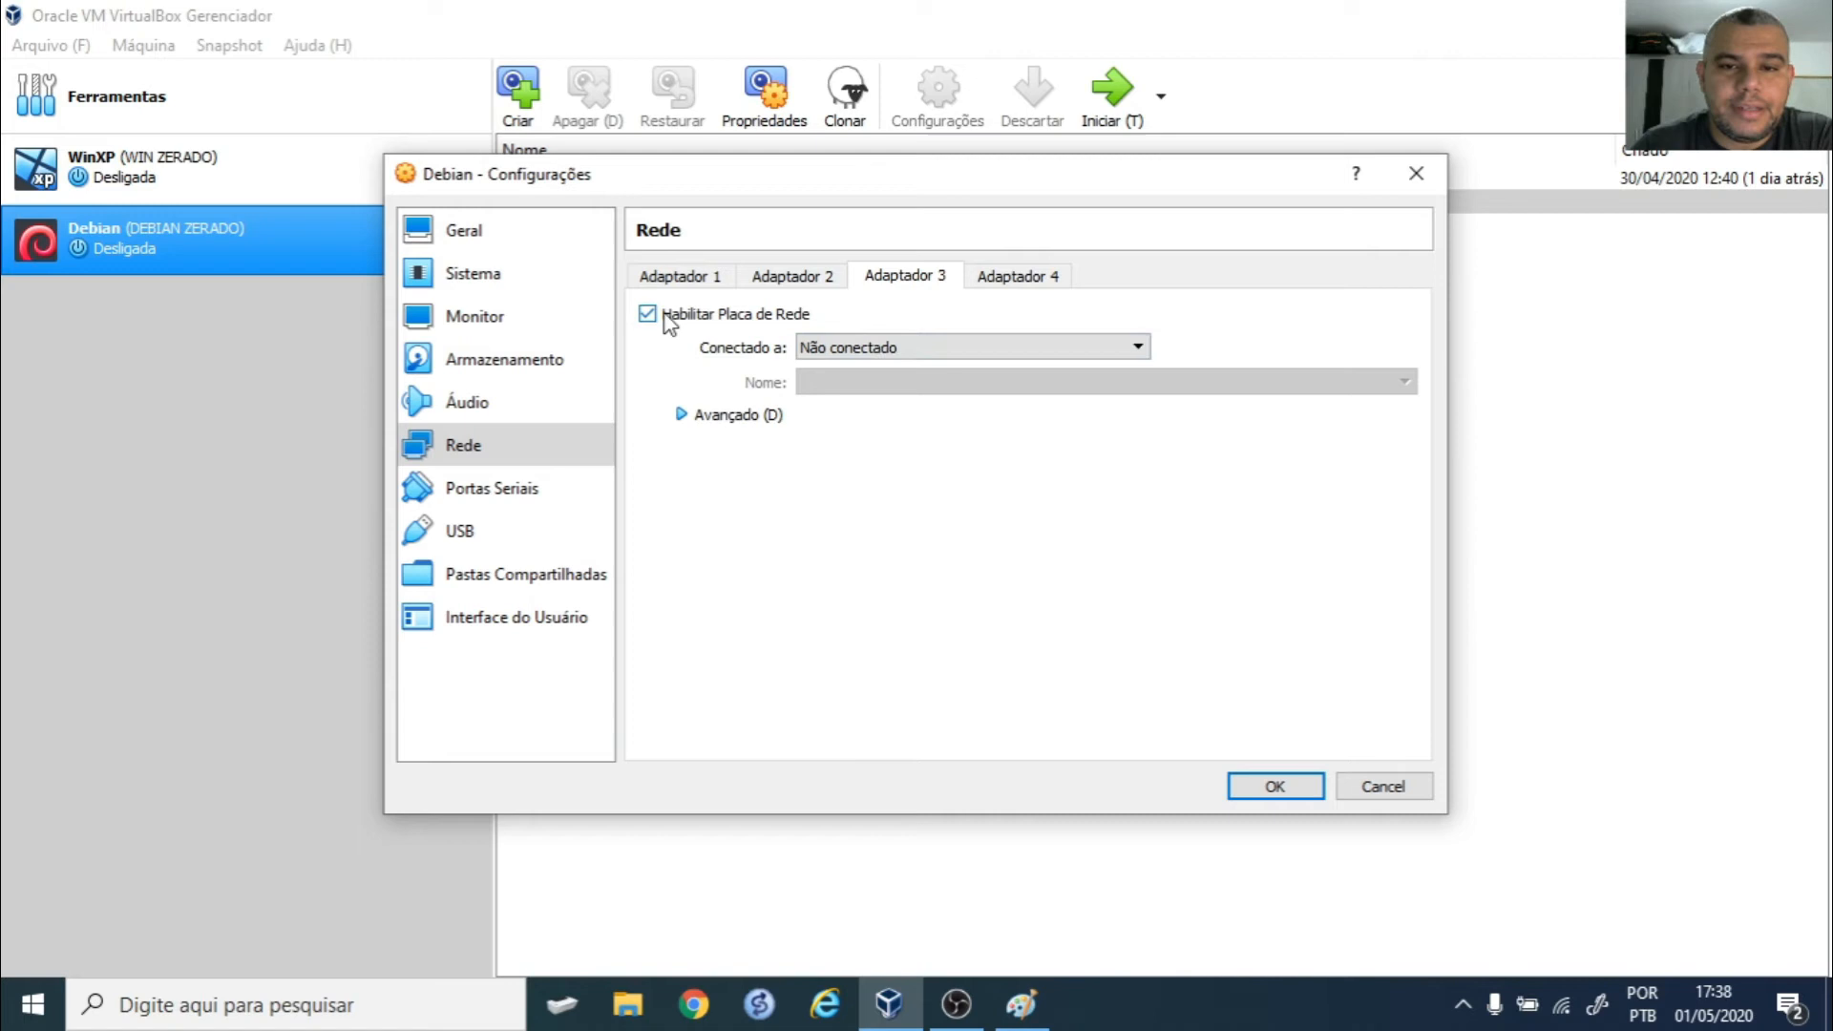
pyautogui.click(936, 348)
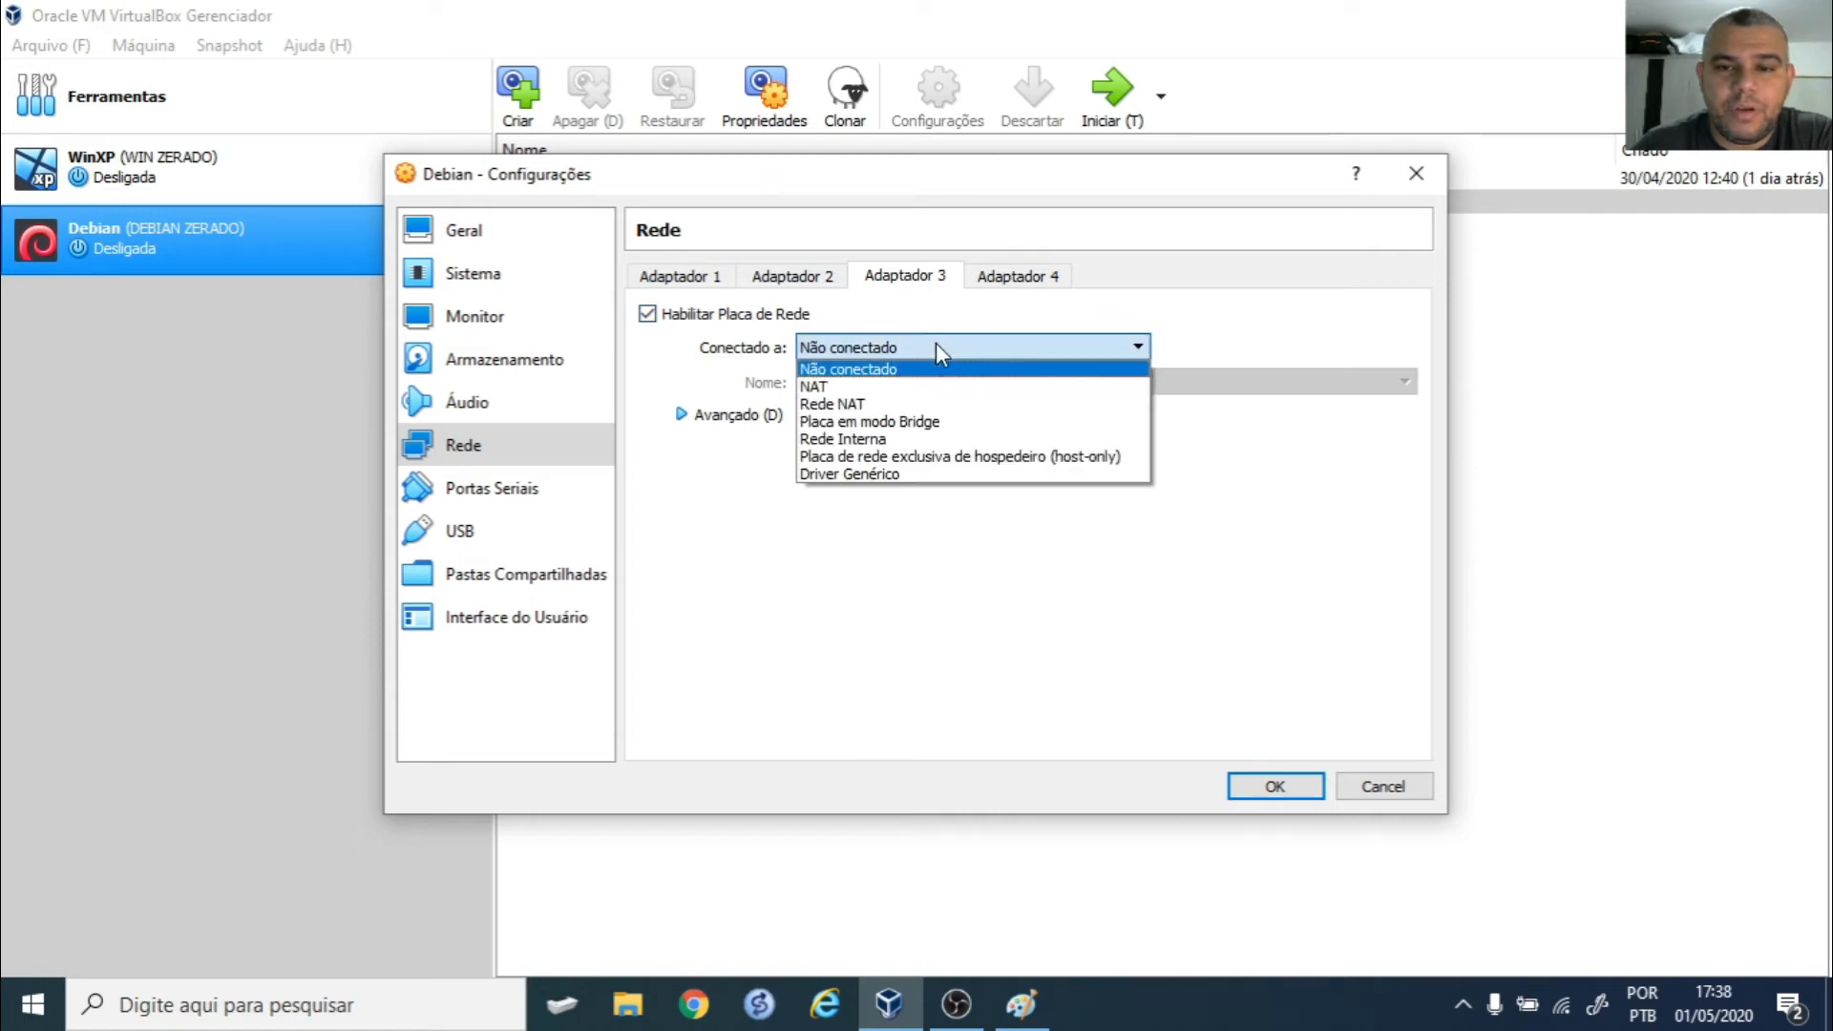
pyautogui.click(1003, 456)
pyautogui.click(1285, 788)
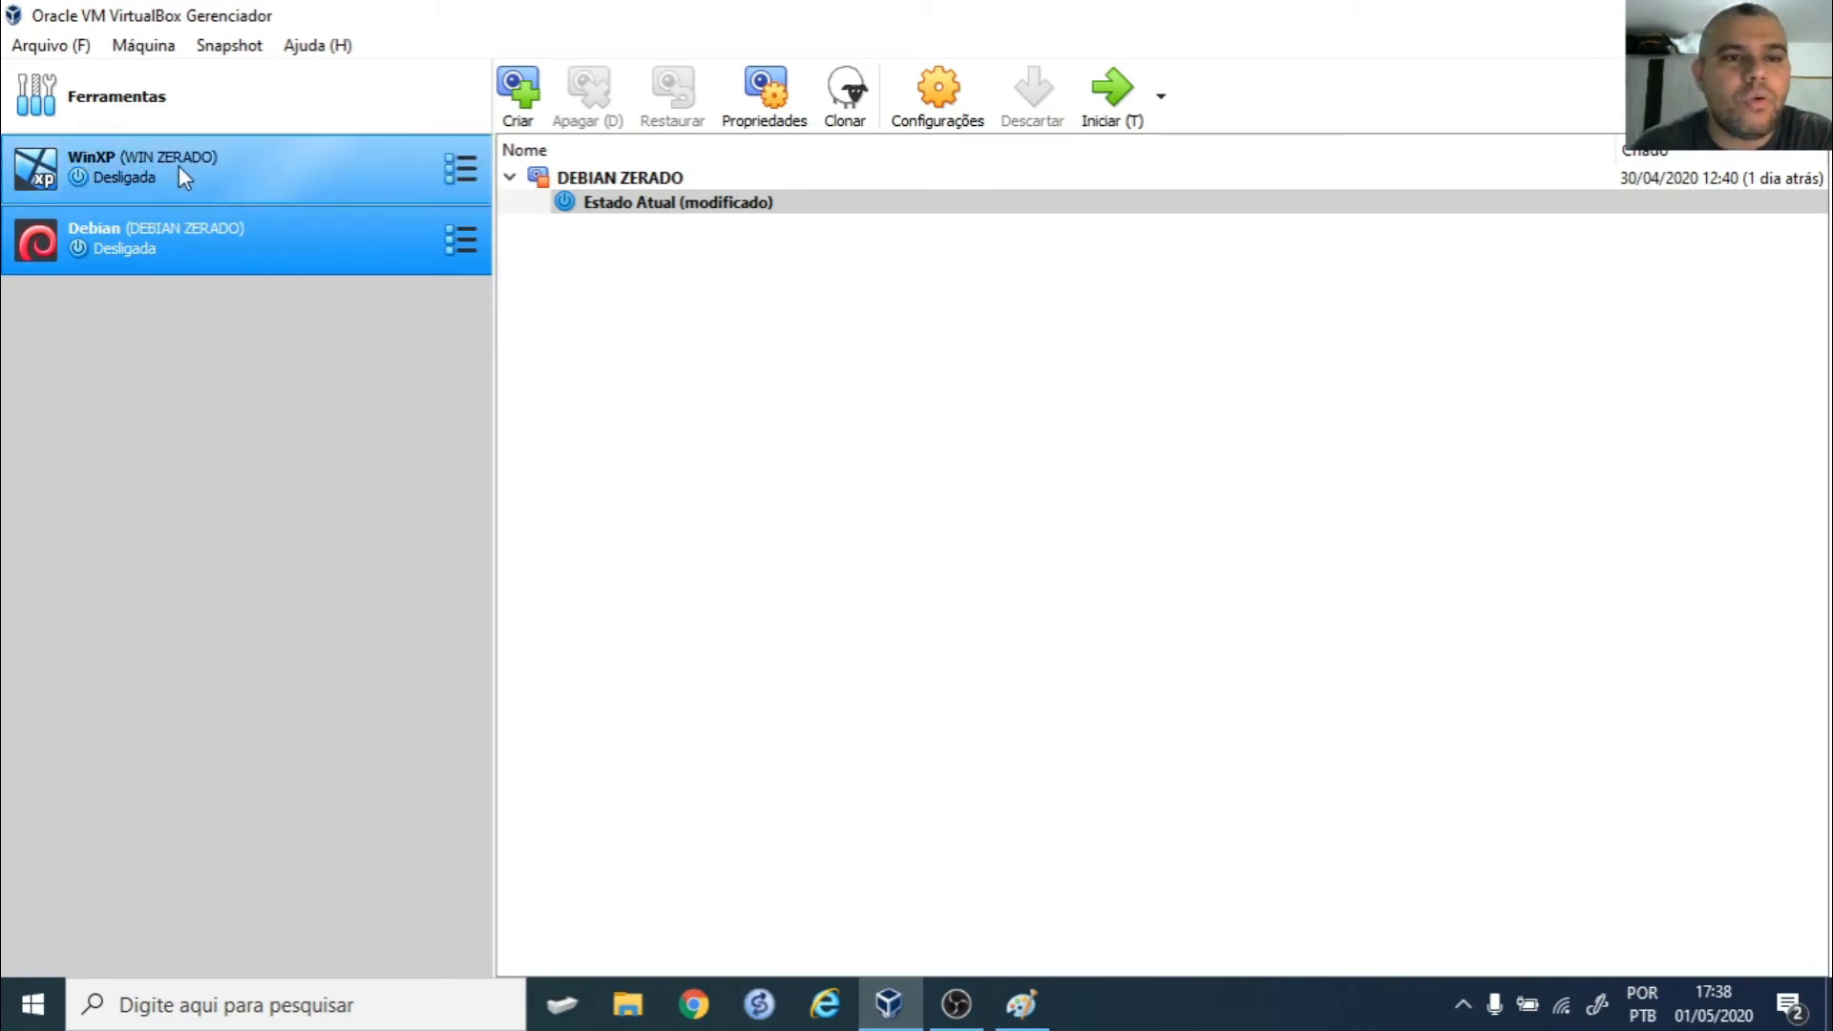
# - Start the Debian VM and boot the default GRUB entry to the Debian 9 login prompt
pyautogui.click(1127, 92)
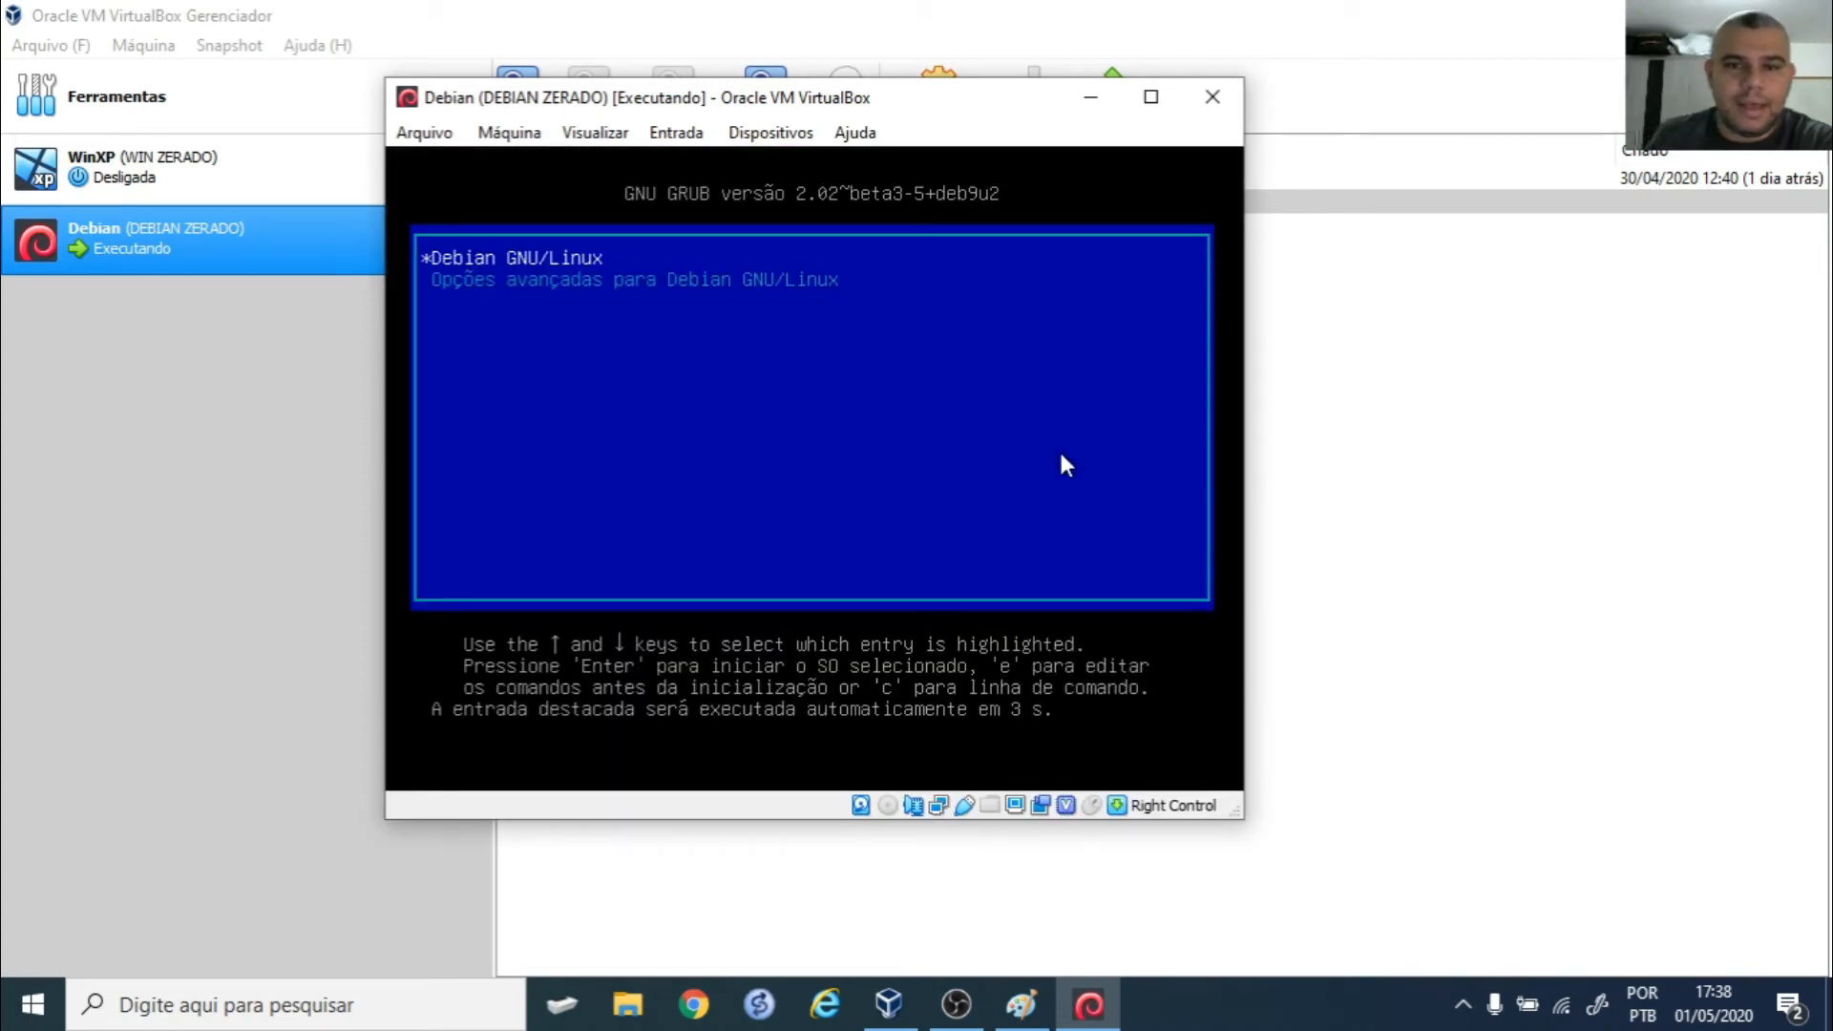
pyautogui.click(1024, 461)
pyautogui.press('Return')
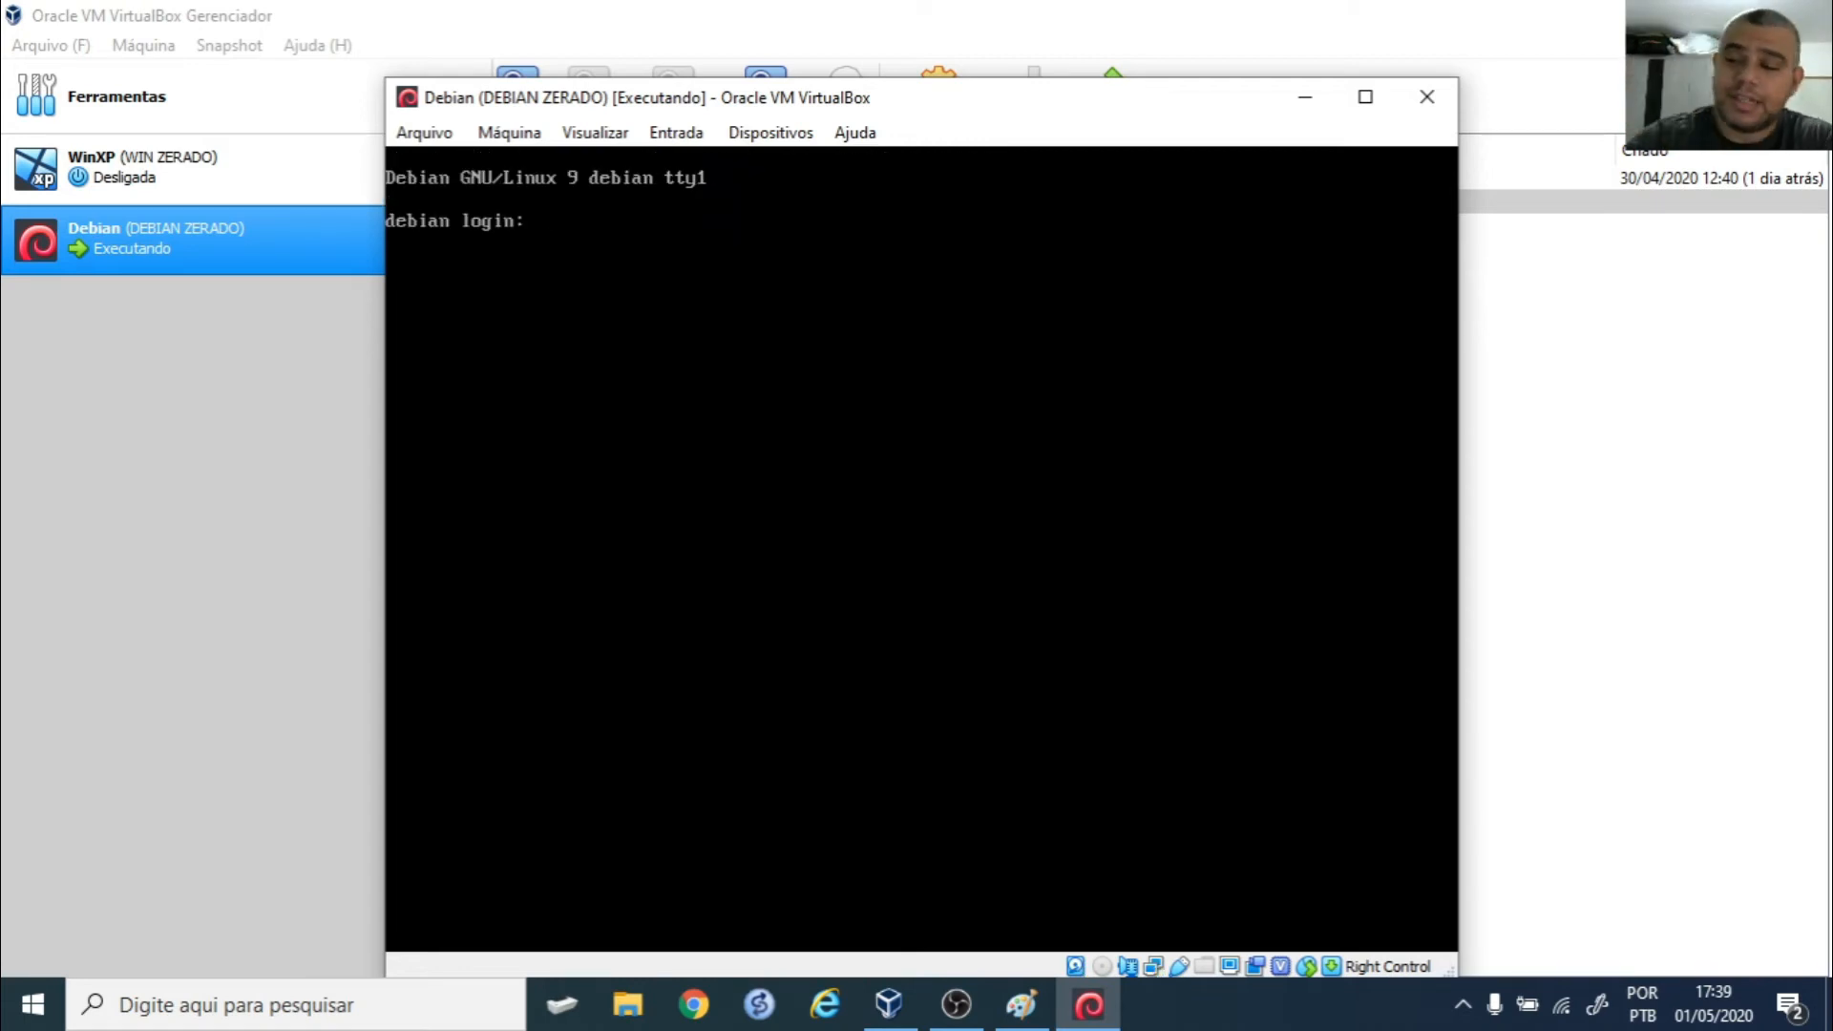
# - Log in as root, change to /, and list the network interfaces with ifconfig
pyautogui.write('root')
pyautogui.press('Return')
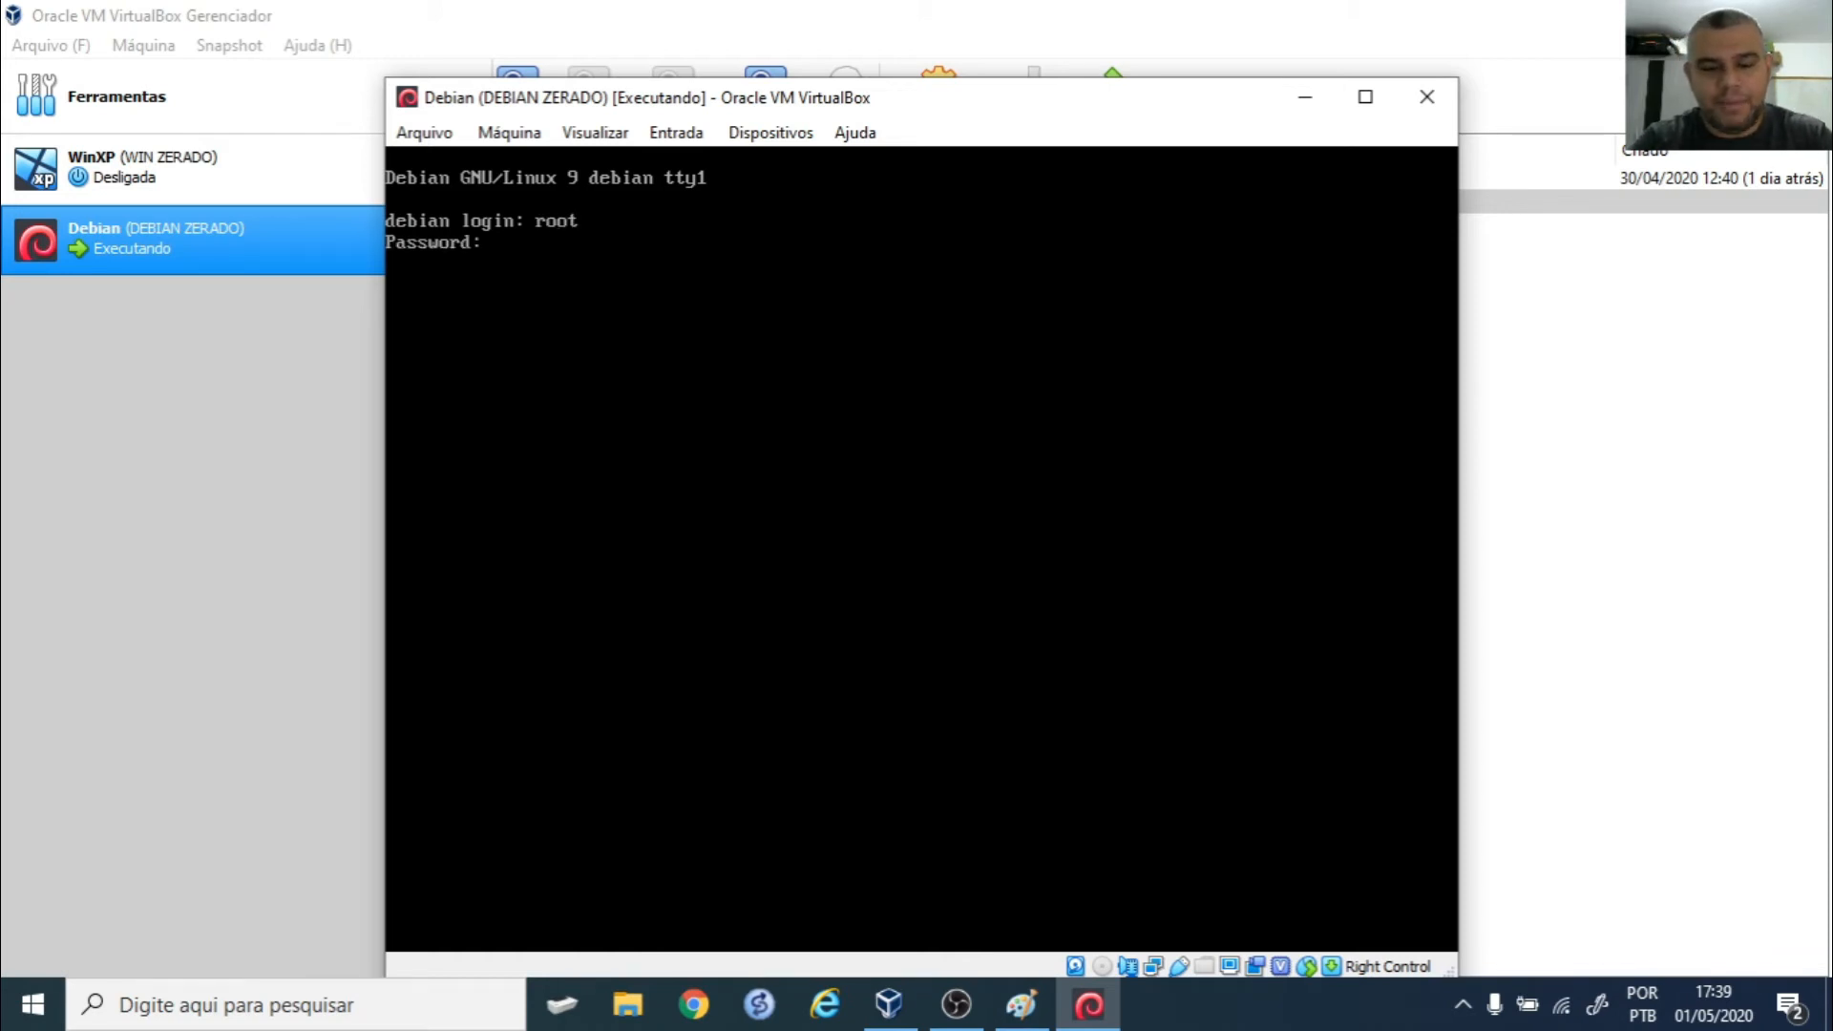
pyautogui.press('Return')
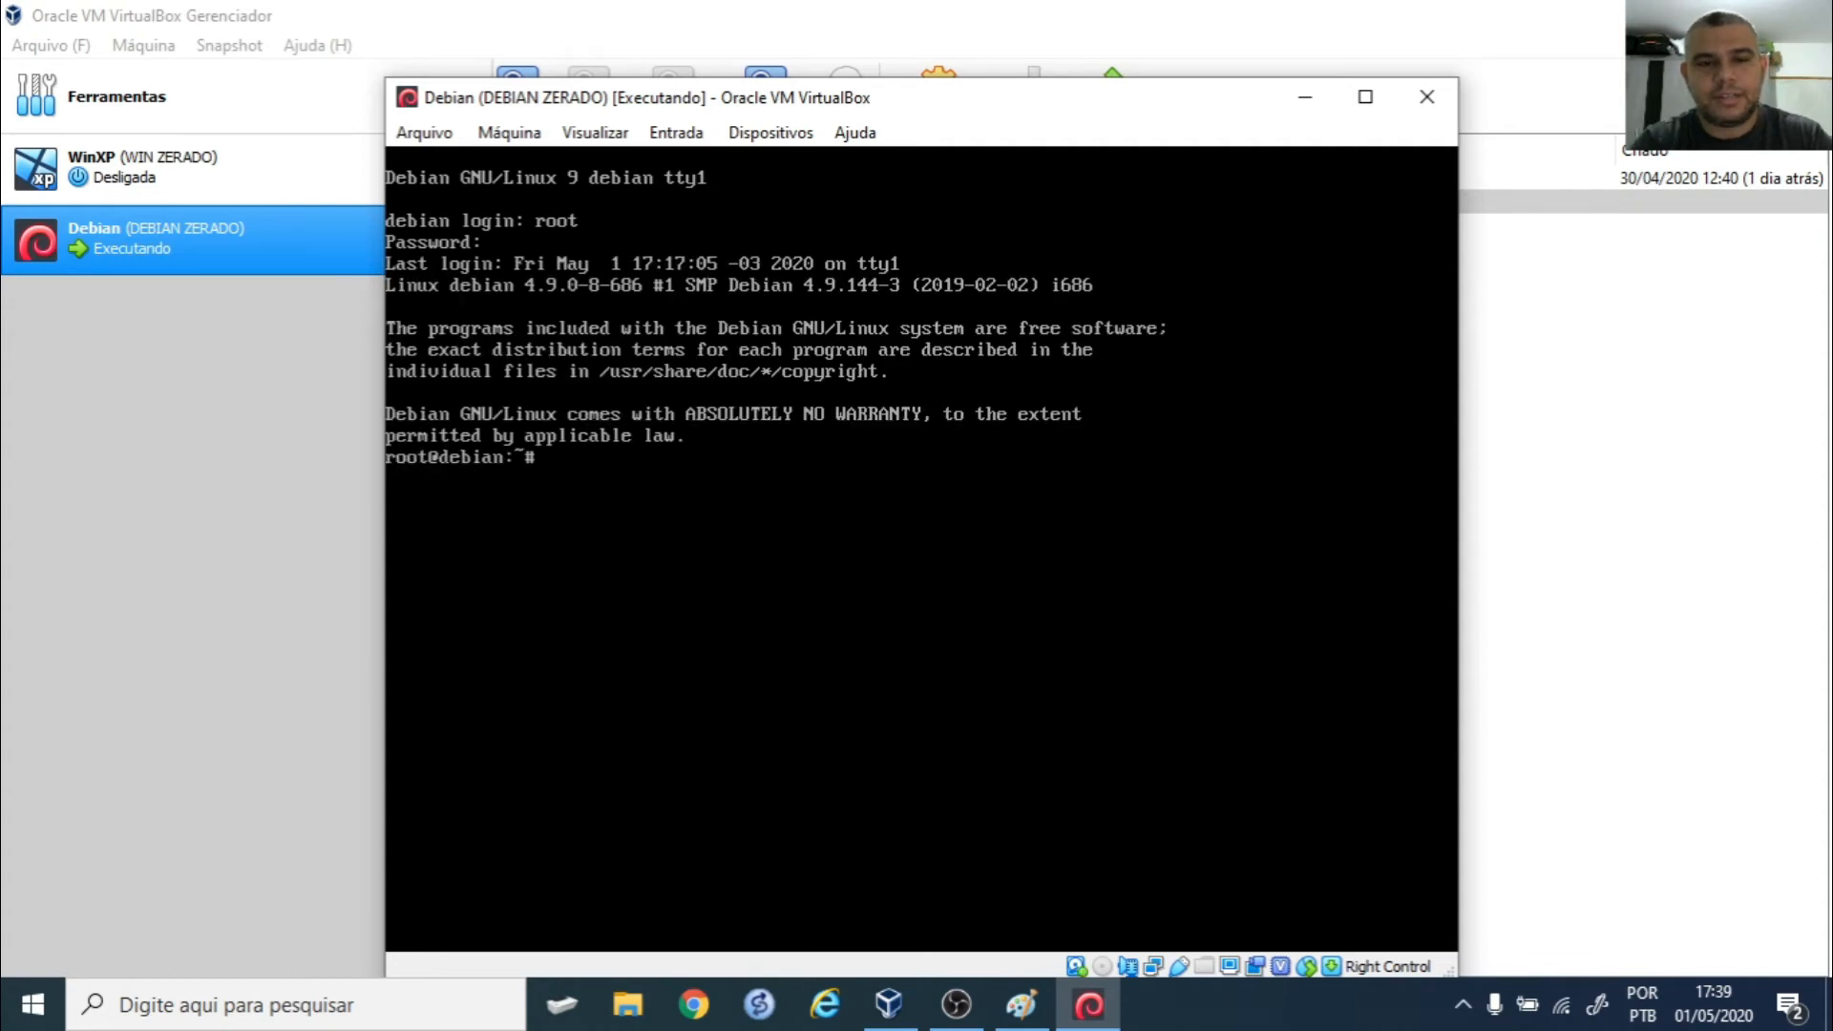
pyautogui.write('cd /')
pyautogui.press('Return')
pyautogui.hotkey('ctrl', 'l')
pyautogui.write('ifconfig')
pyautogui.press('Return')
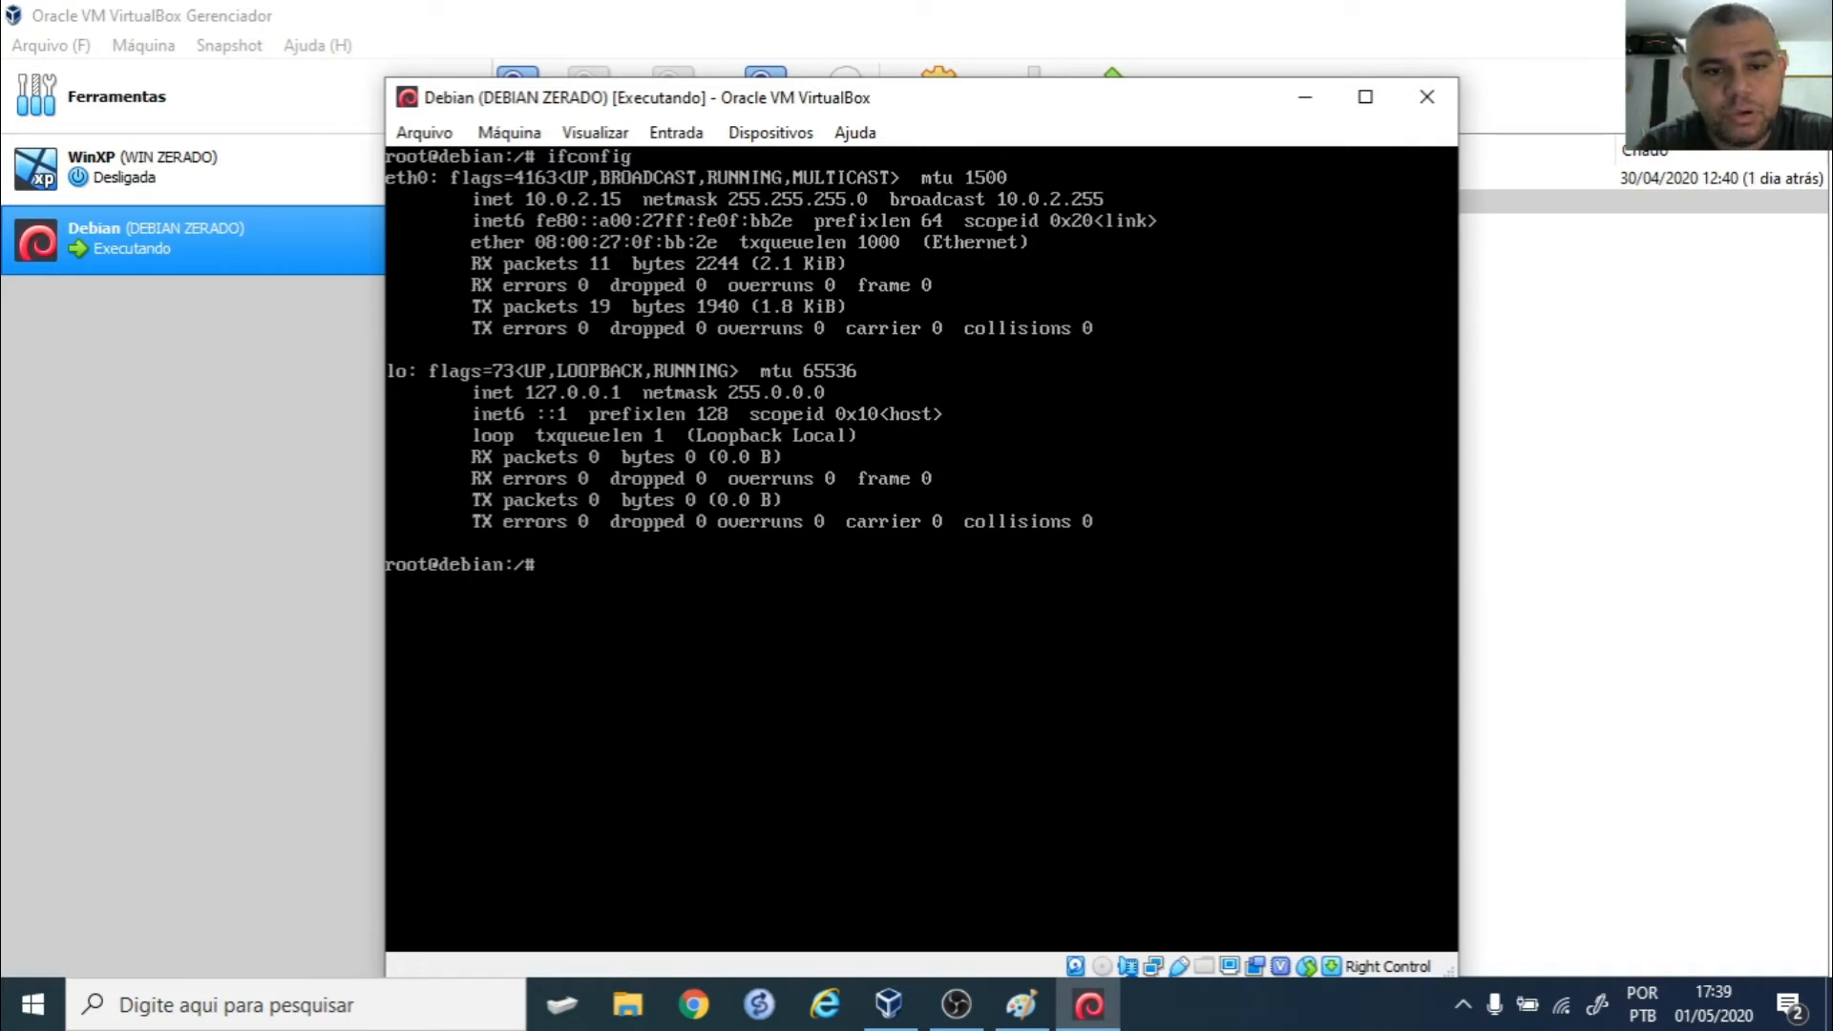
pyautogui.write('ping www.uol.com.br')
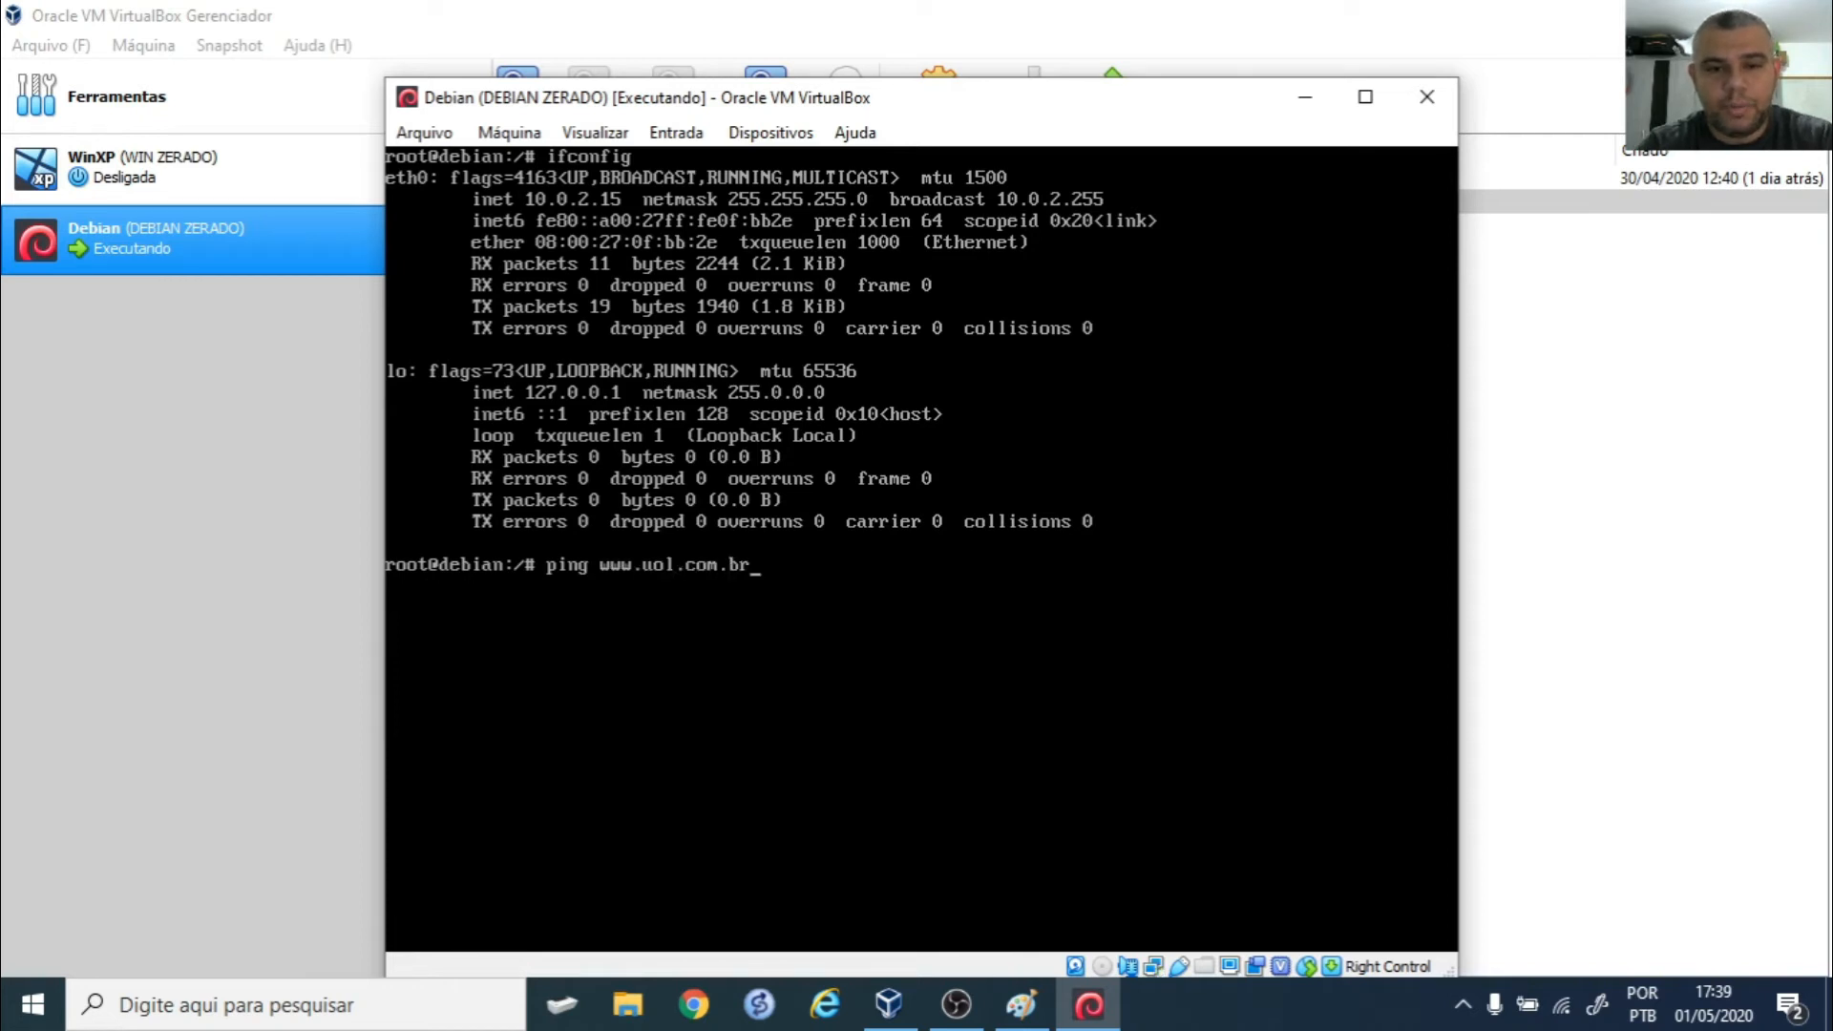
pyautogui.press('Return')
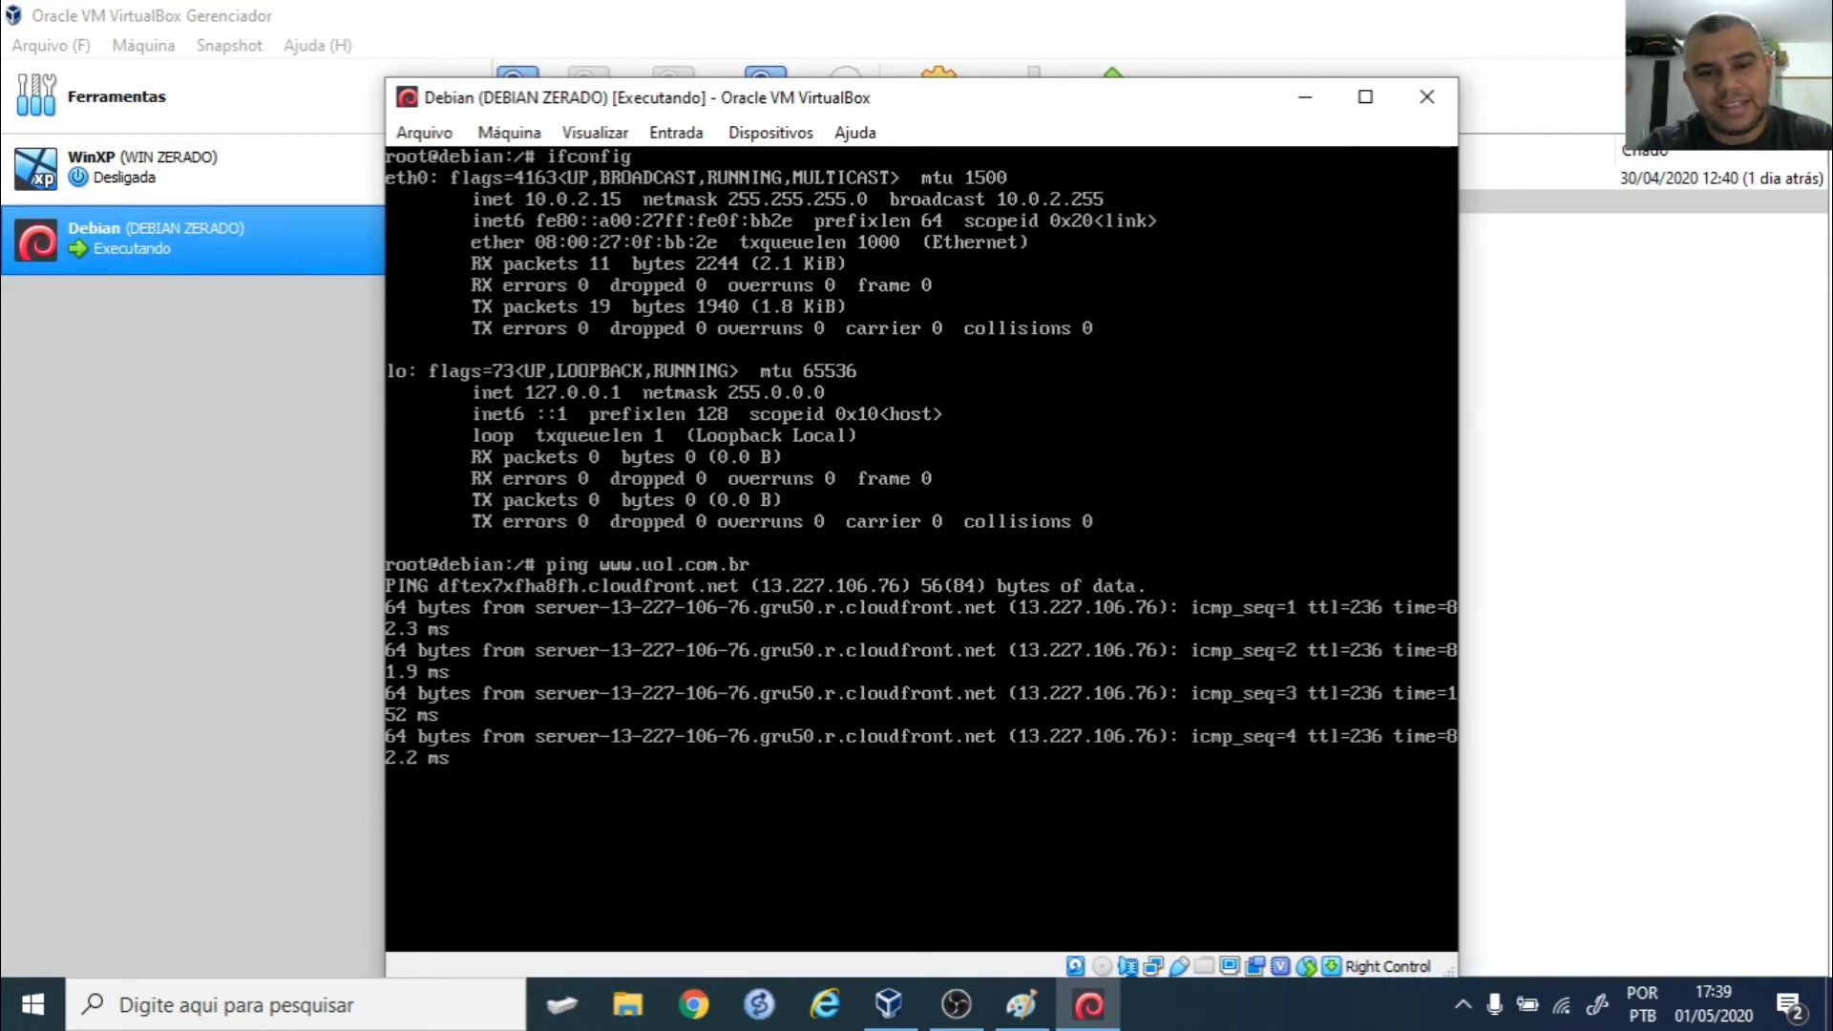
pyautogui.hotkey('ctrl', 'c')
pyautogui.hotkey('ctrl', 'l')
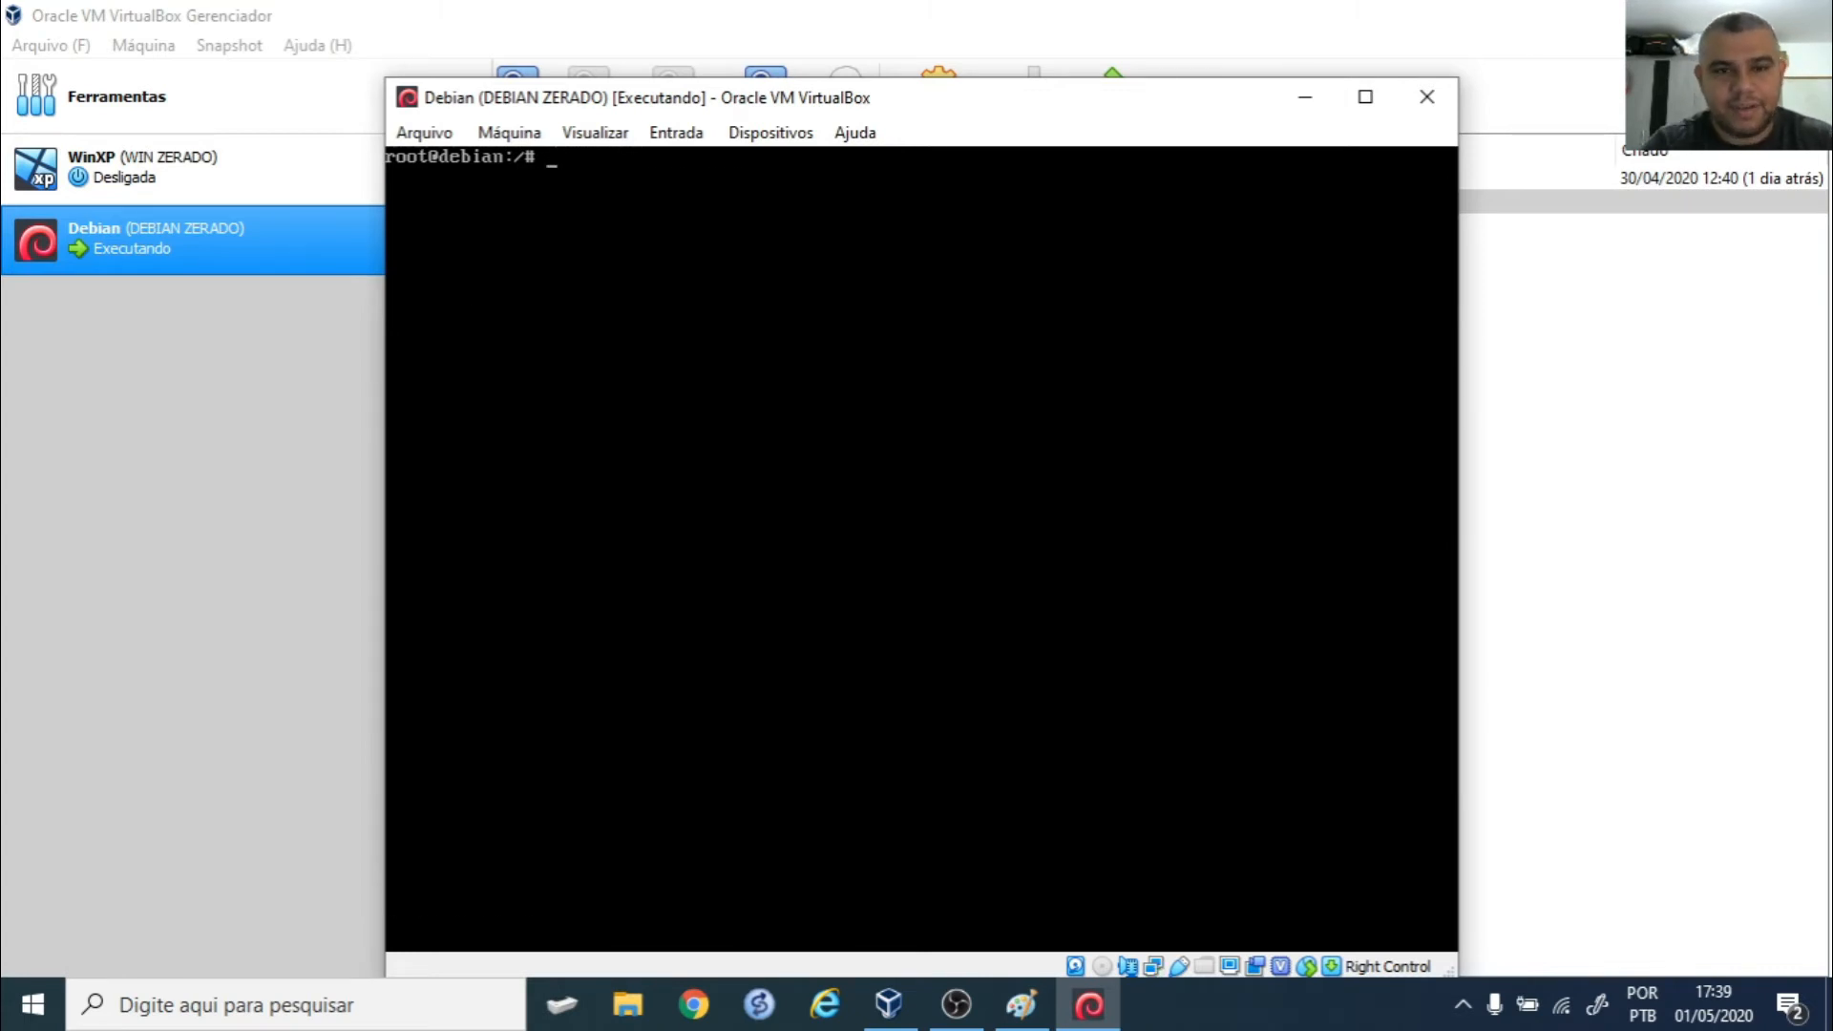
# - Show the routing table with route -n and ping the gateway 10.0.2.2
pyautogui.write('rout')
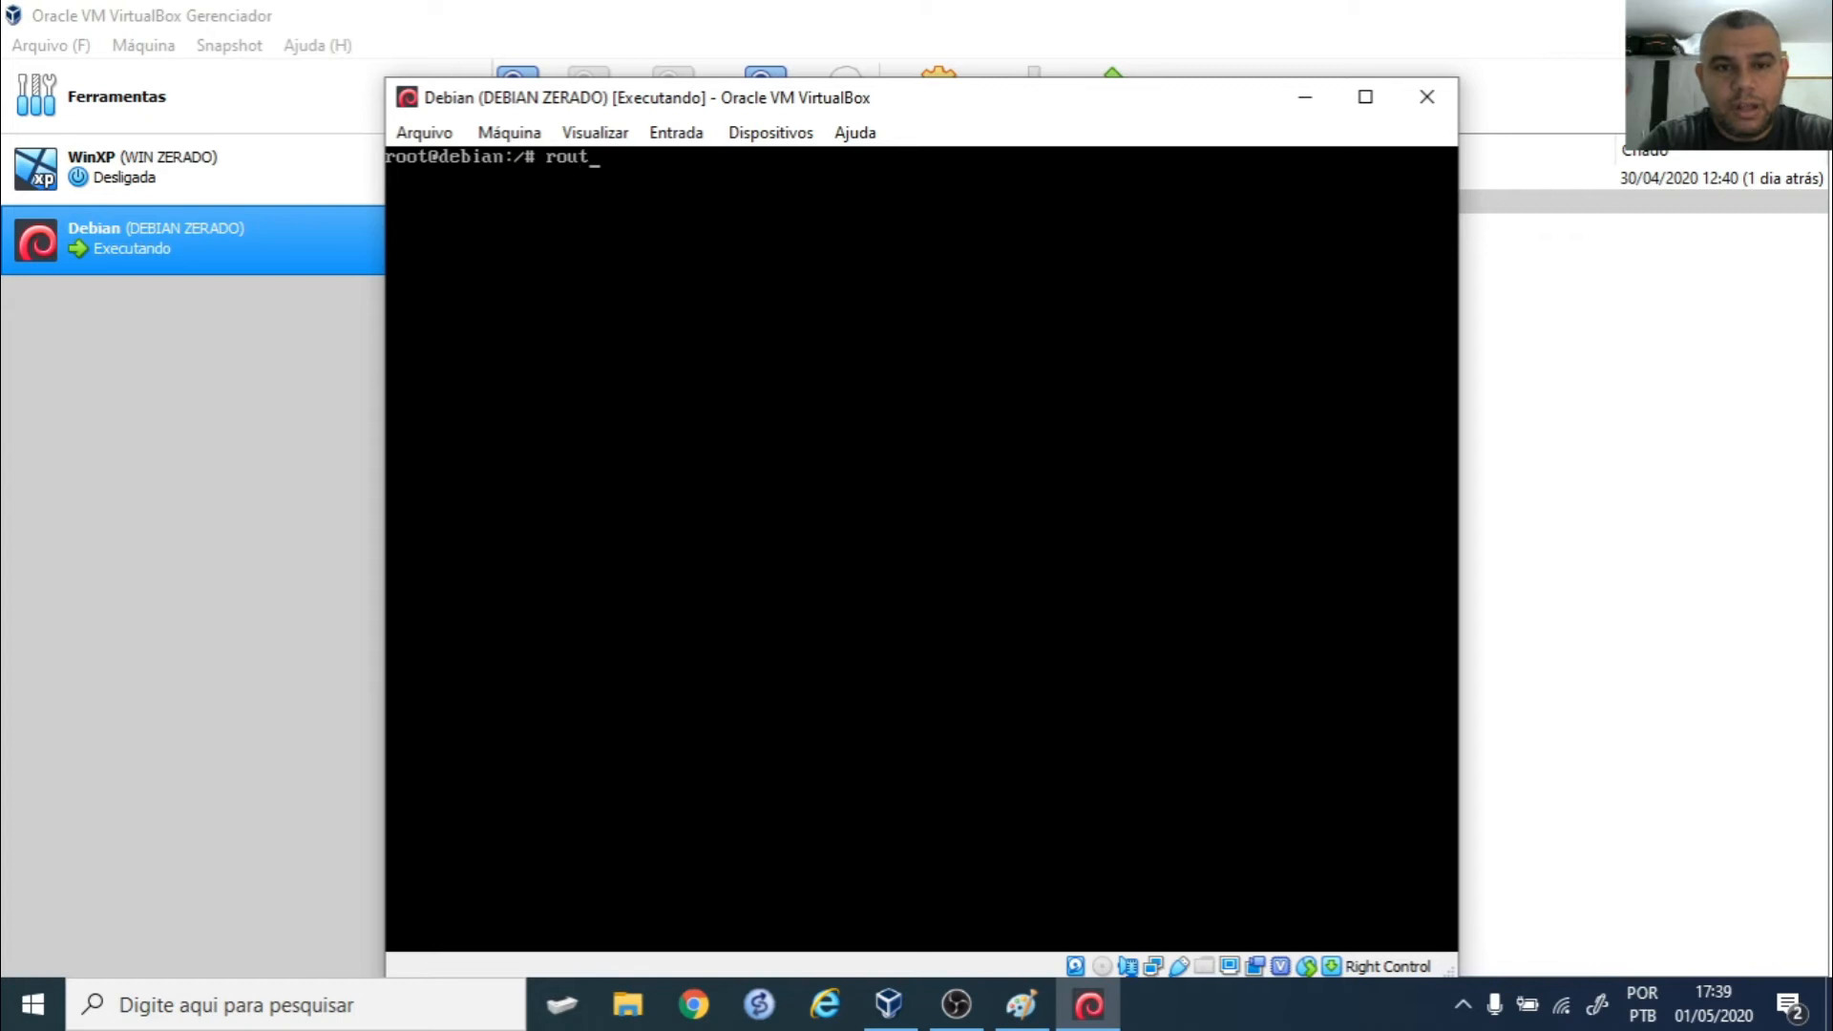
pyautogui.write('e -')
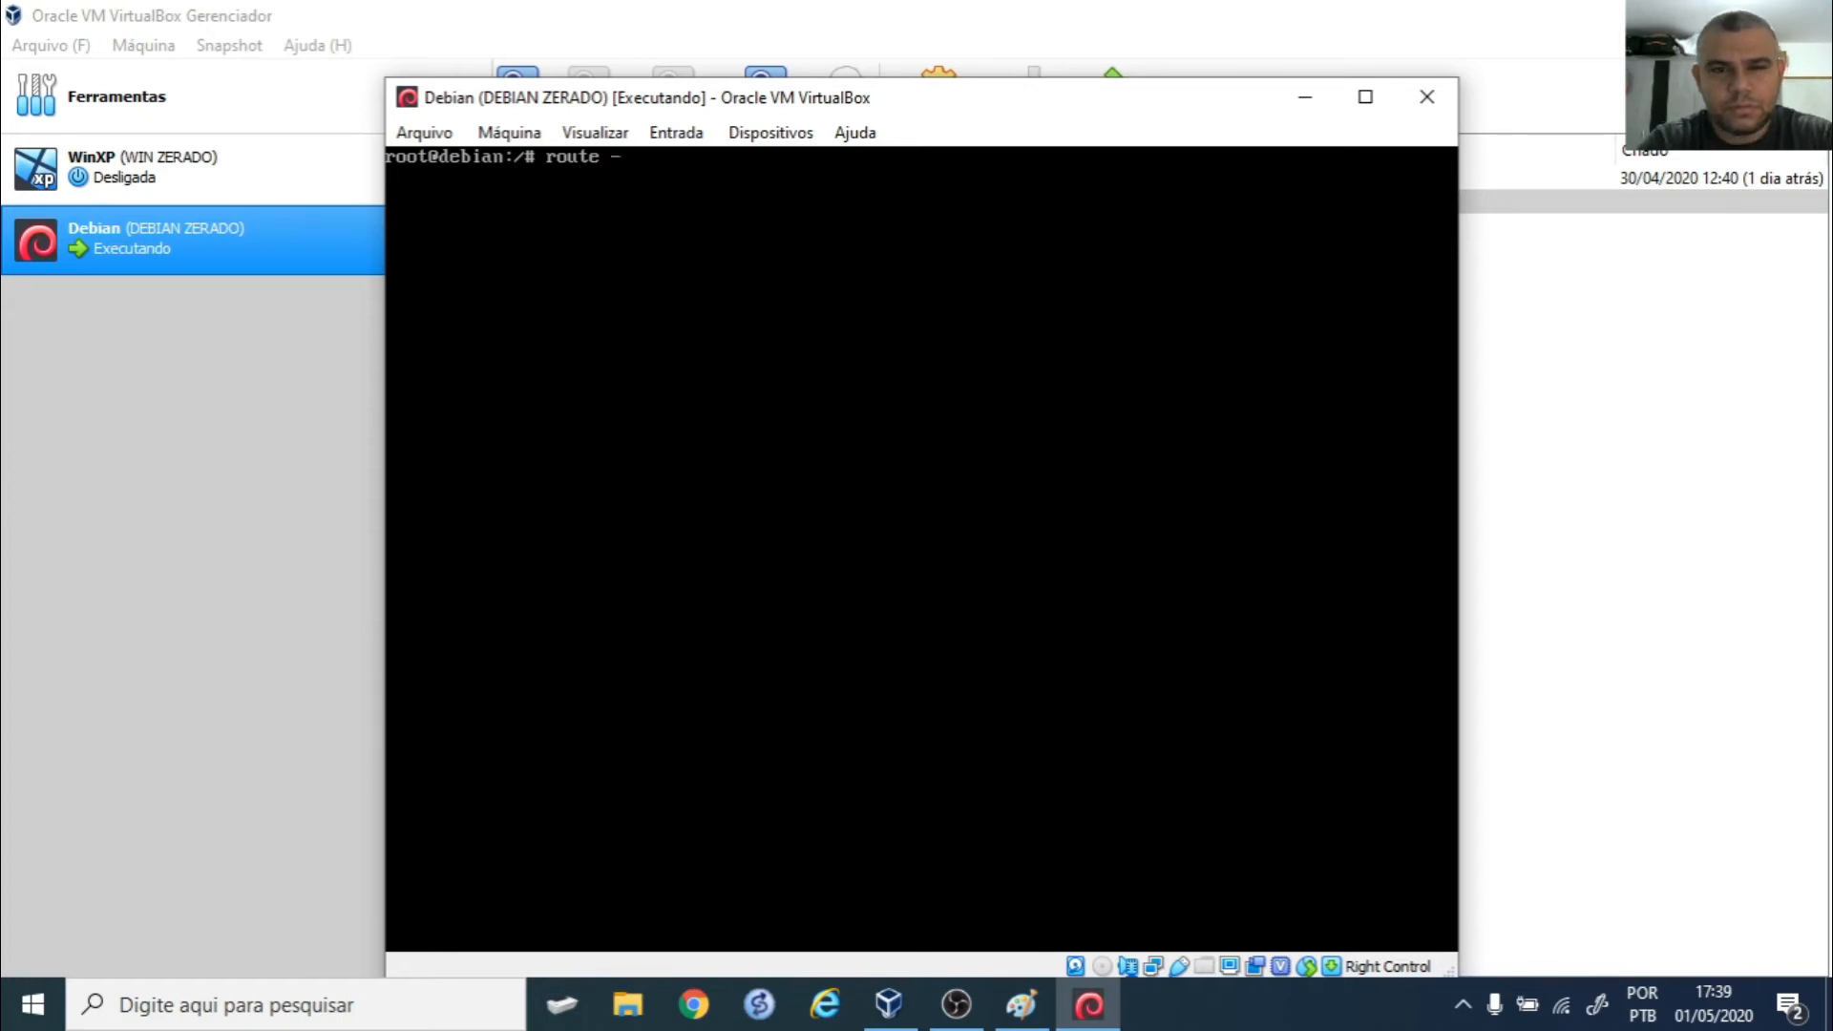
pyautogui.write('n')
pyautogui.press('Return')
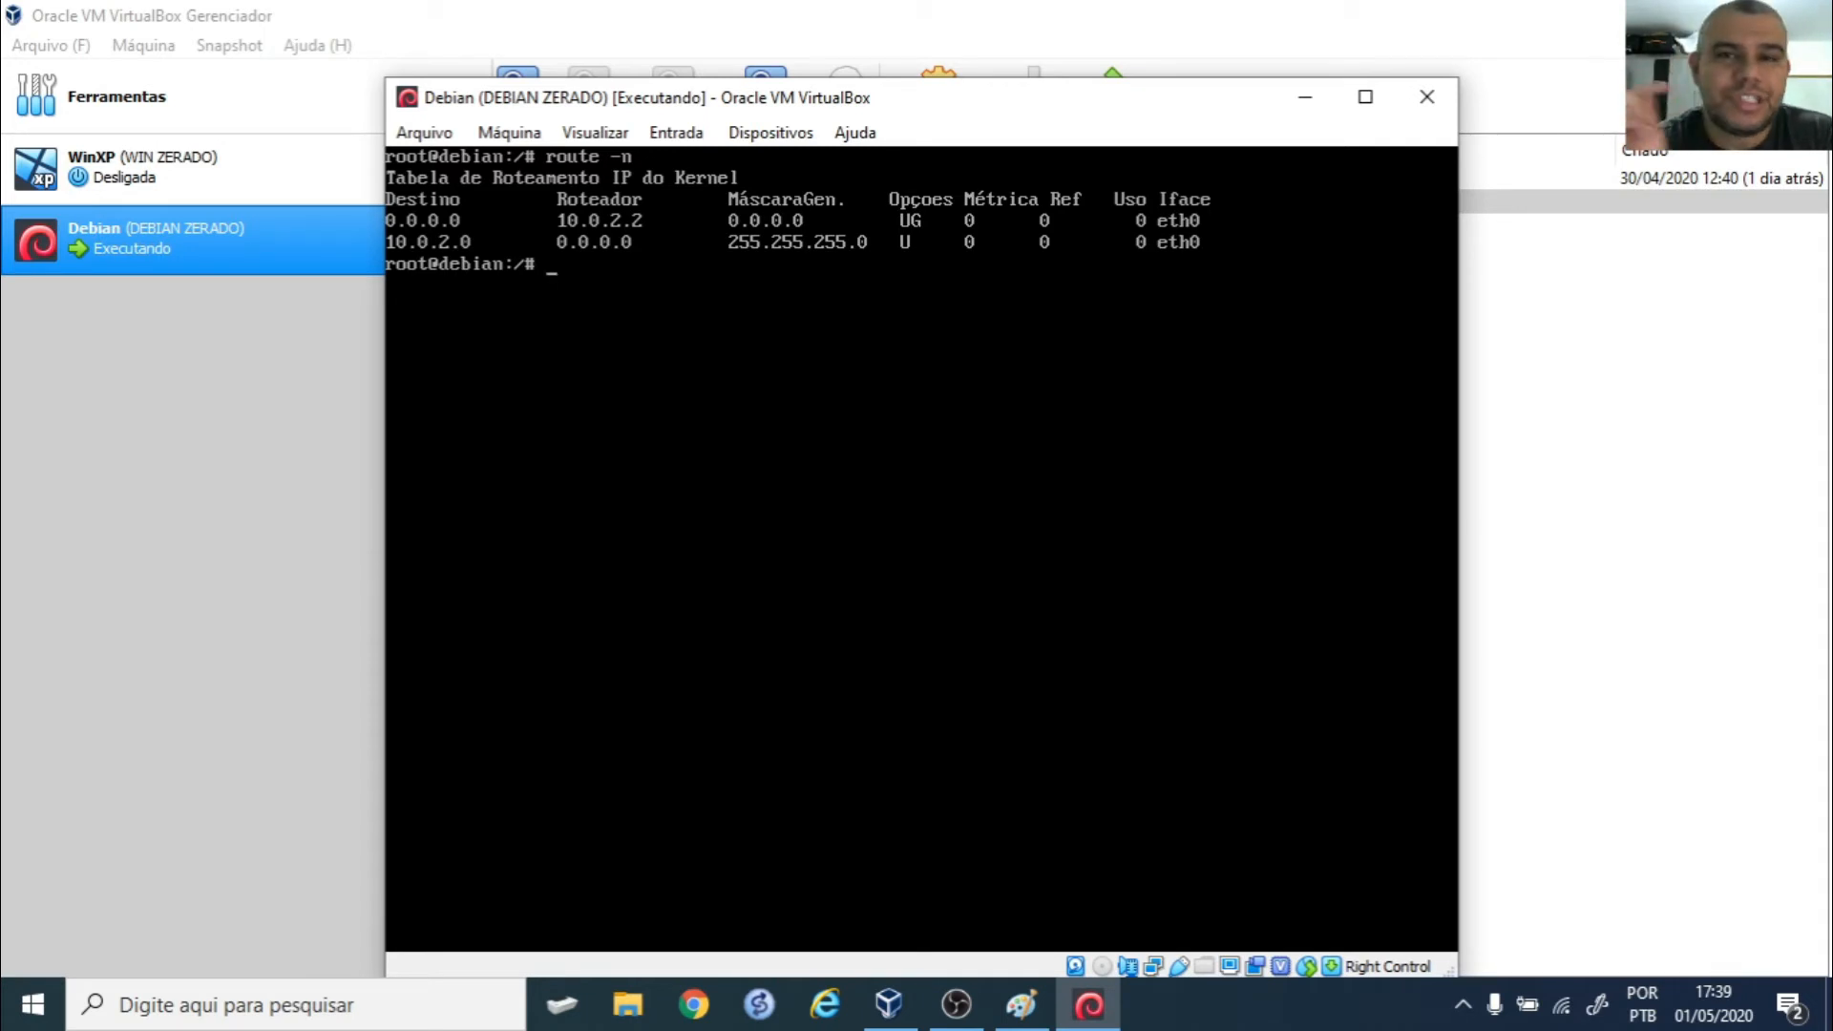
pyautogui.write('ping 10.')
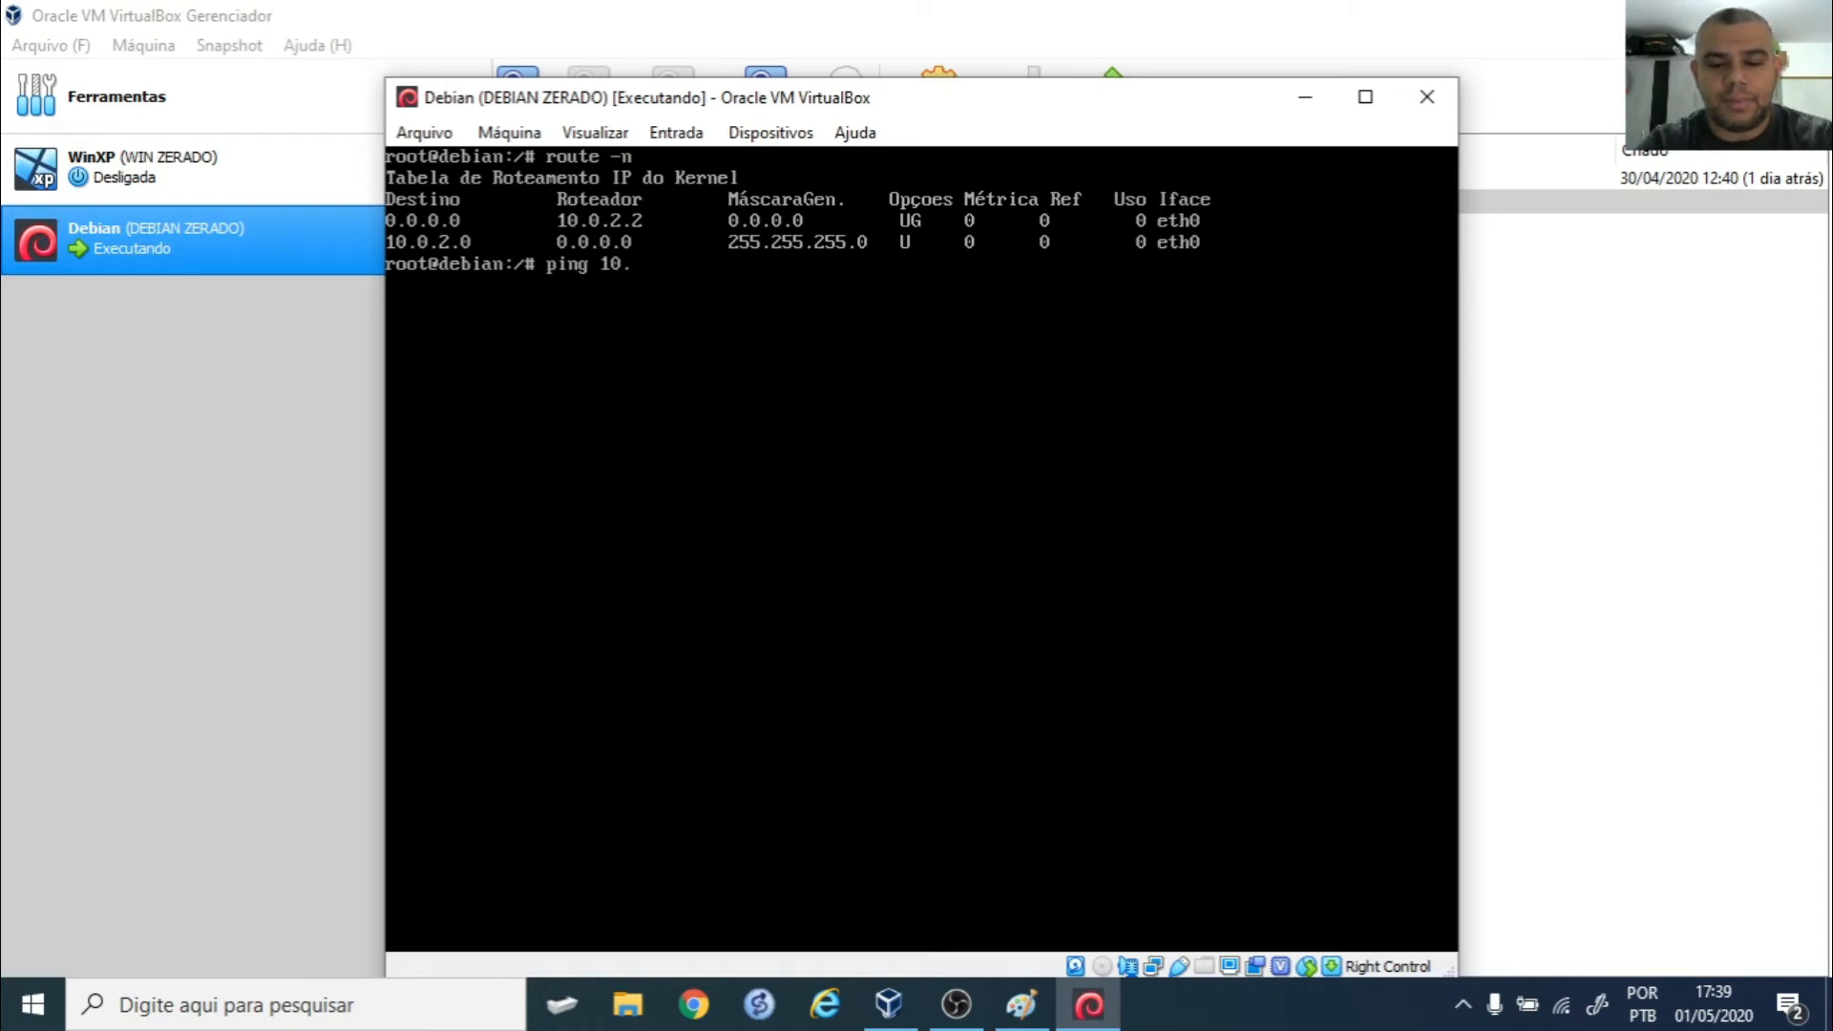
pyautogui.write('0.2.2')
pyautogui.press('Return')
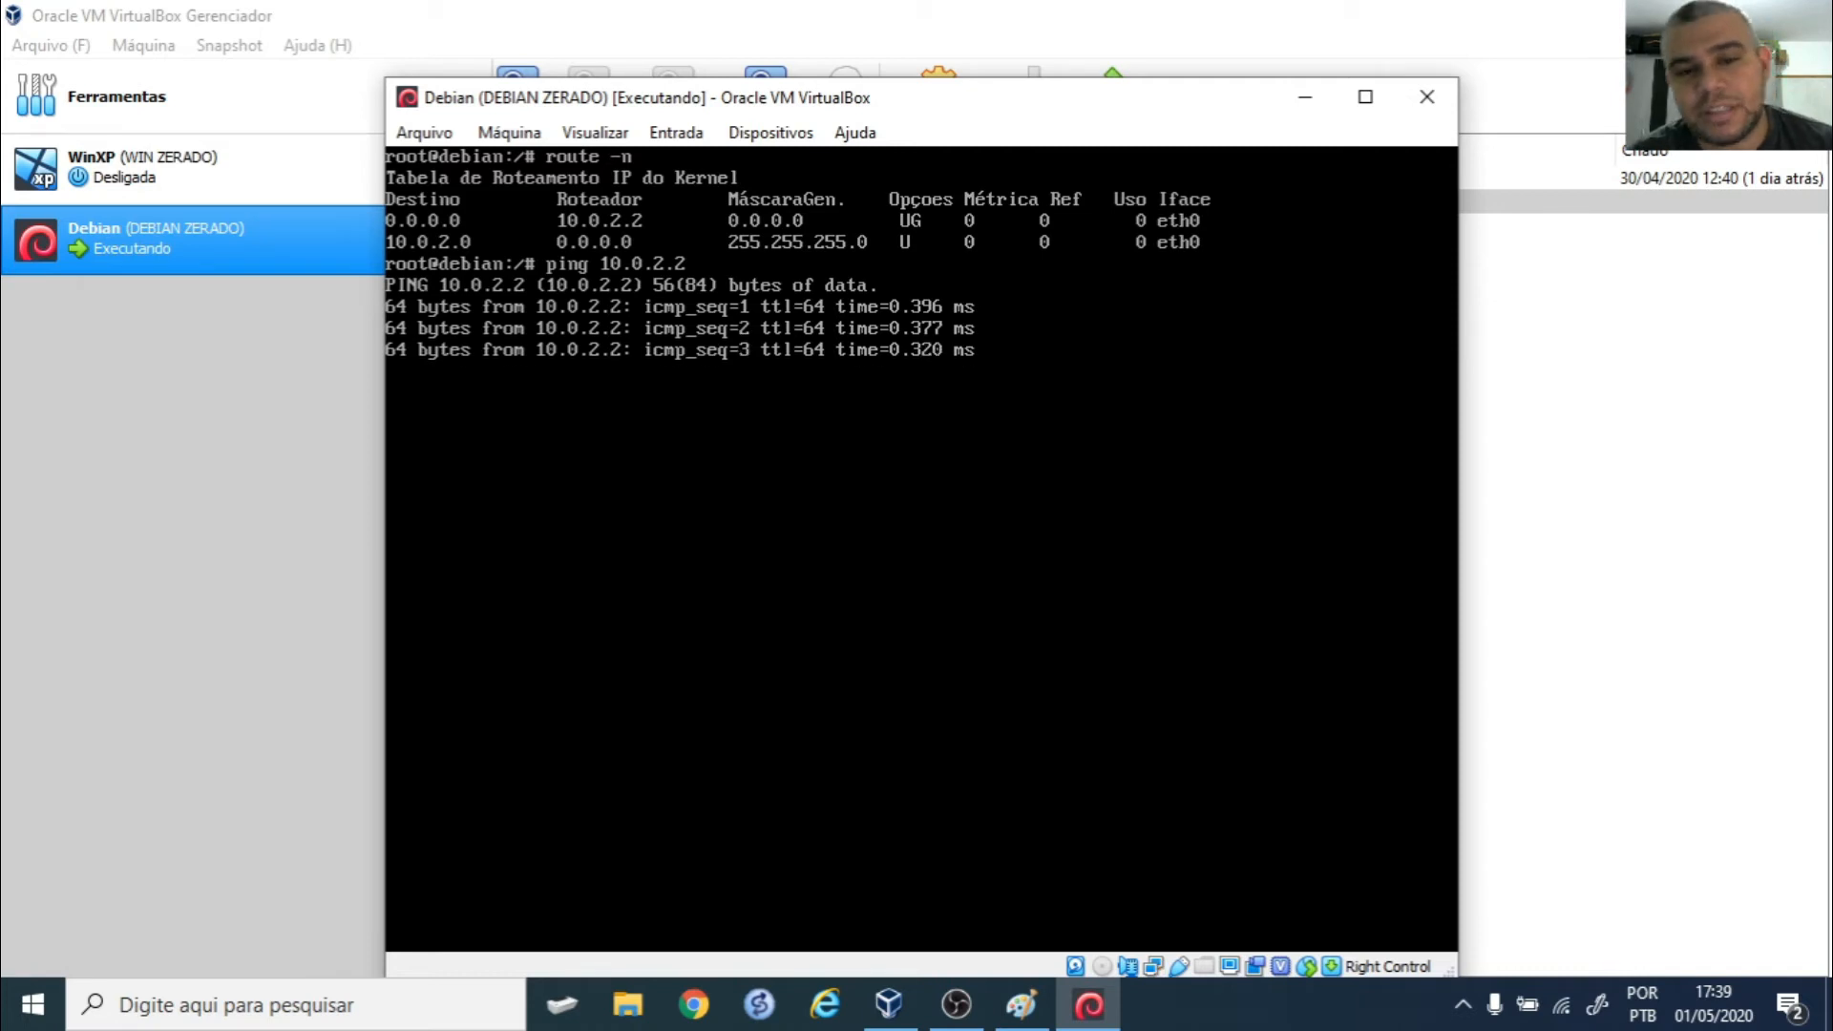
pyautogui.write('c')
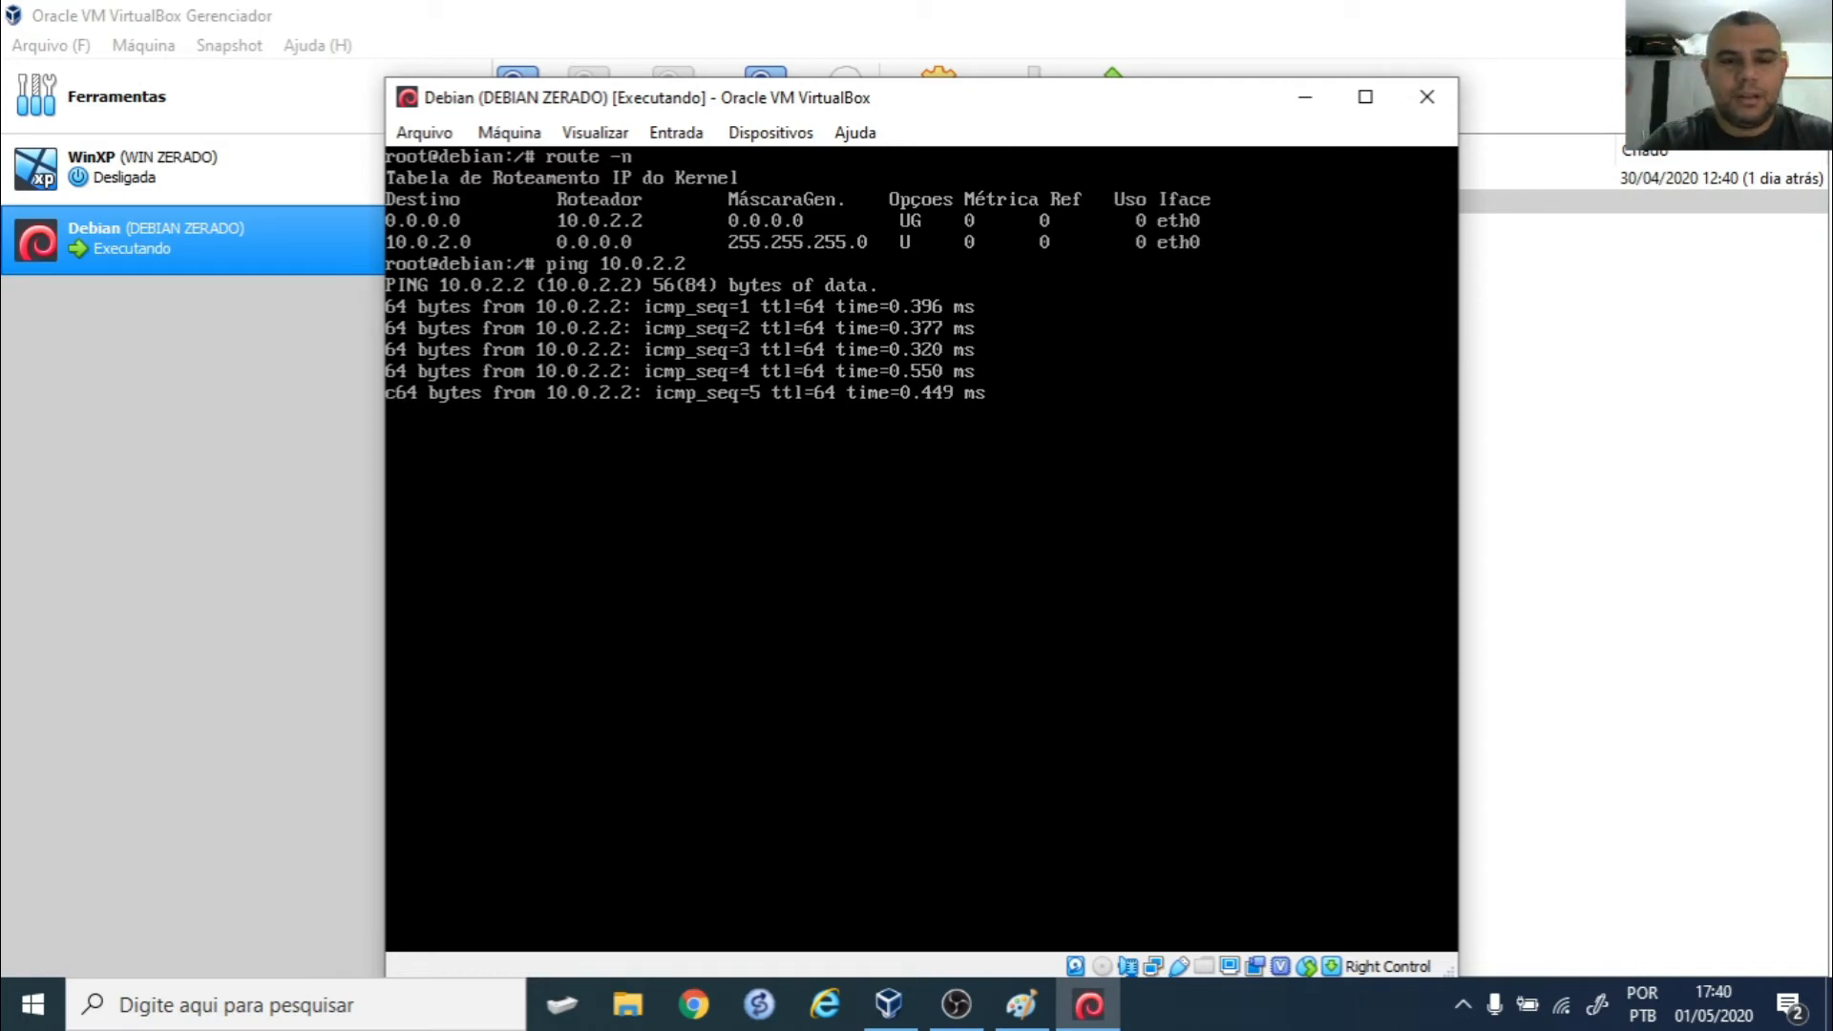
pyautogui.hotkey('ctrl', 'z')
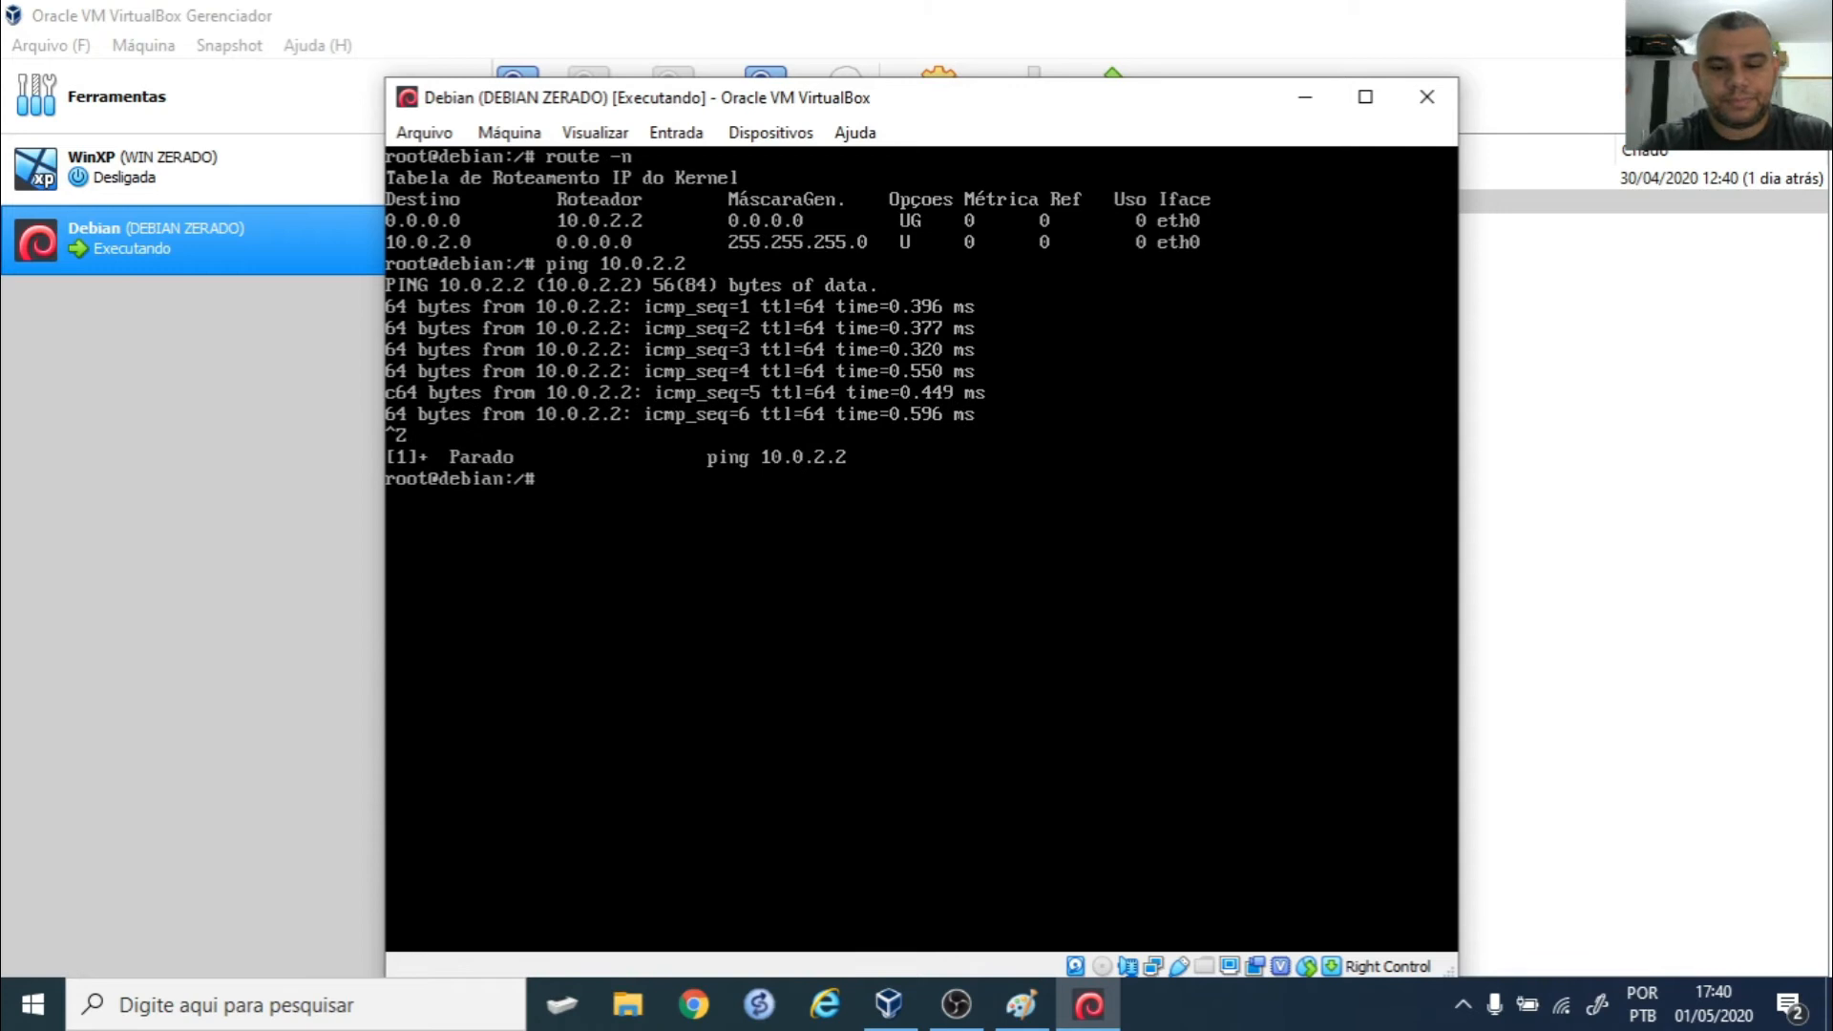
pyautogui.hotkey('ctrl', 'l')
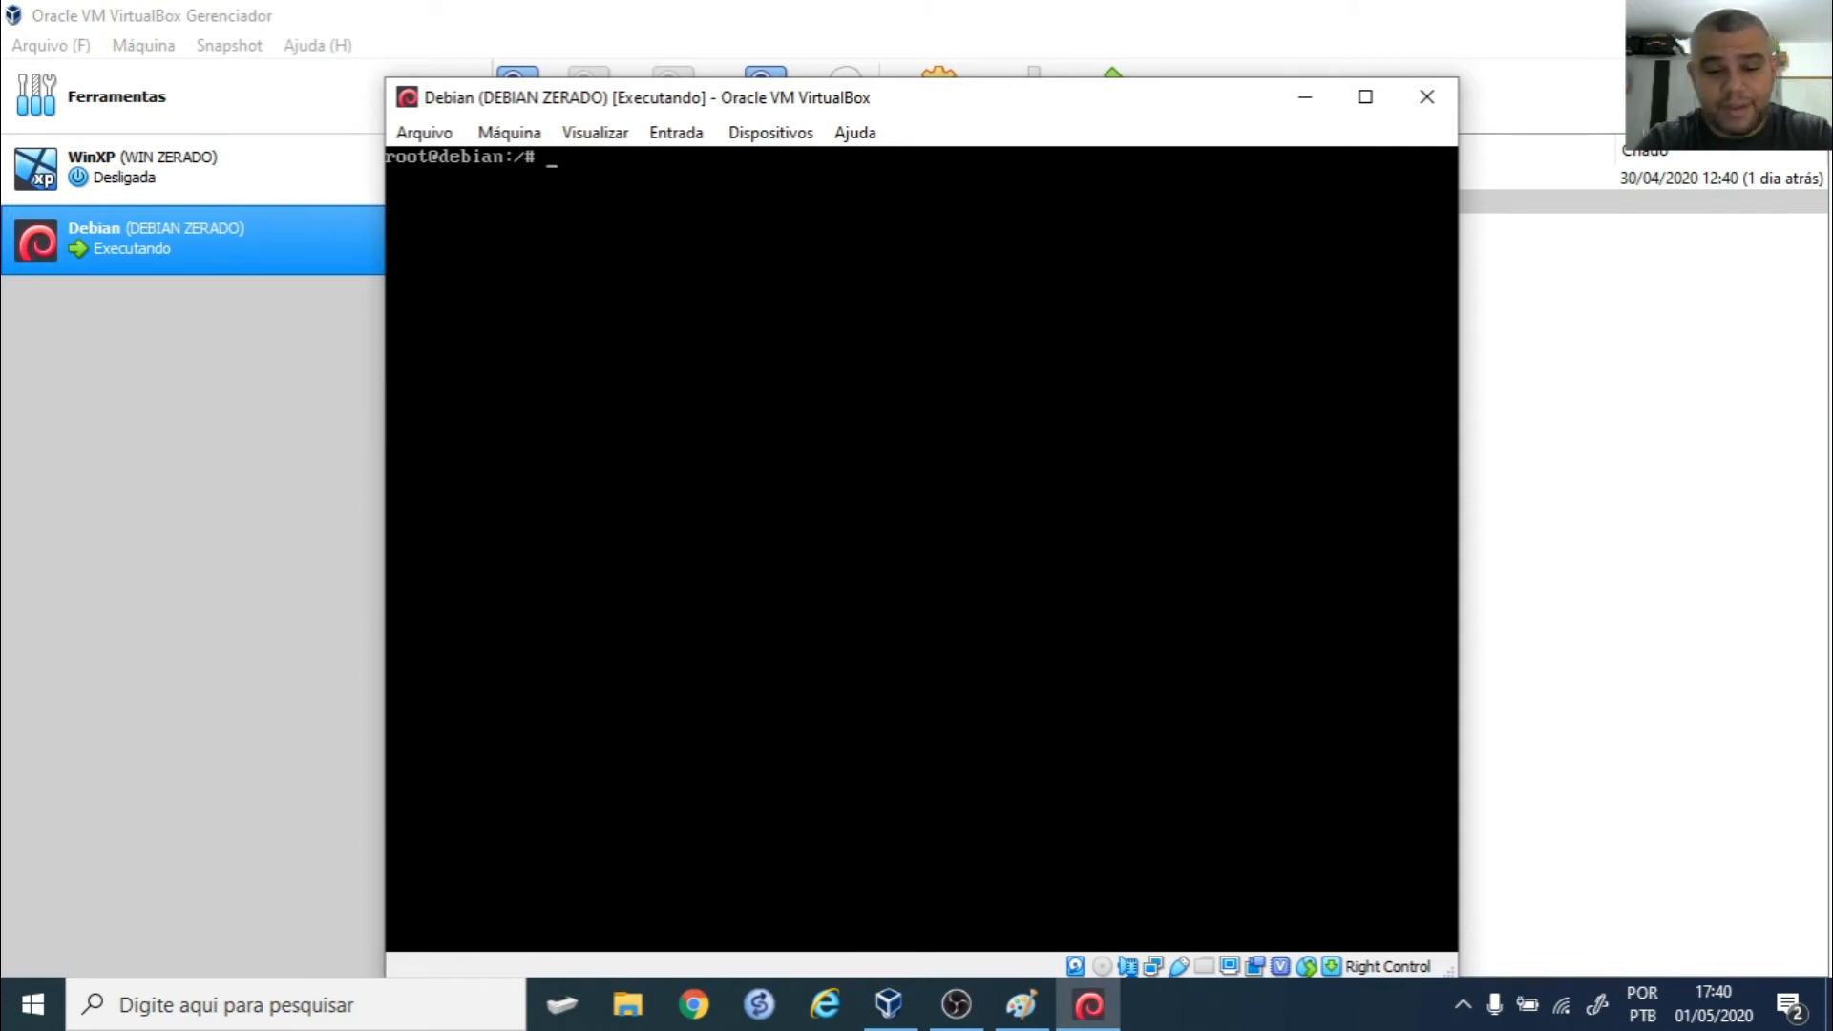
# - Open /etc/network/interfaces in nano and make eth1 static with address 192.168.0.1, netmask 255.255.255.0
pyautogui.write('nano /etc/n')
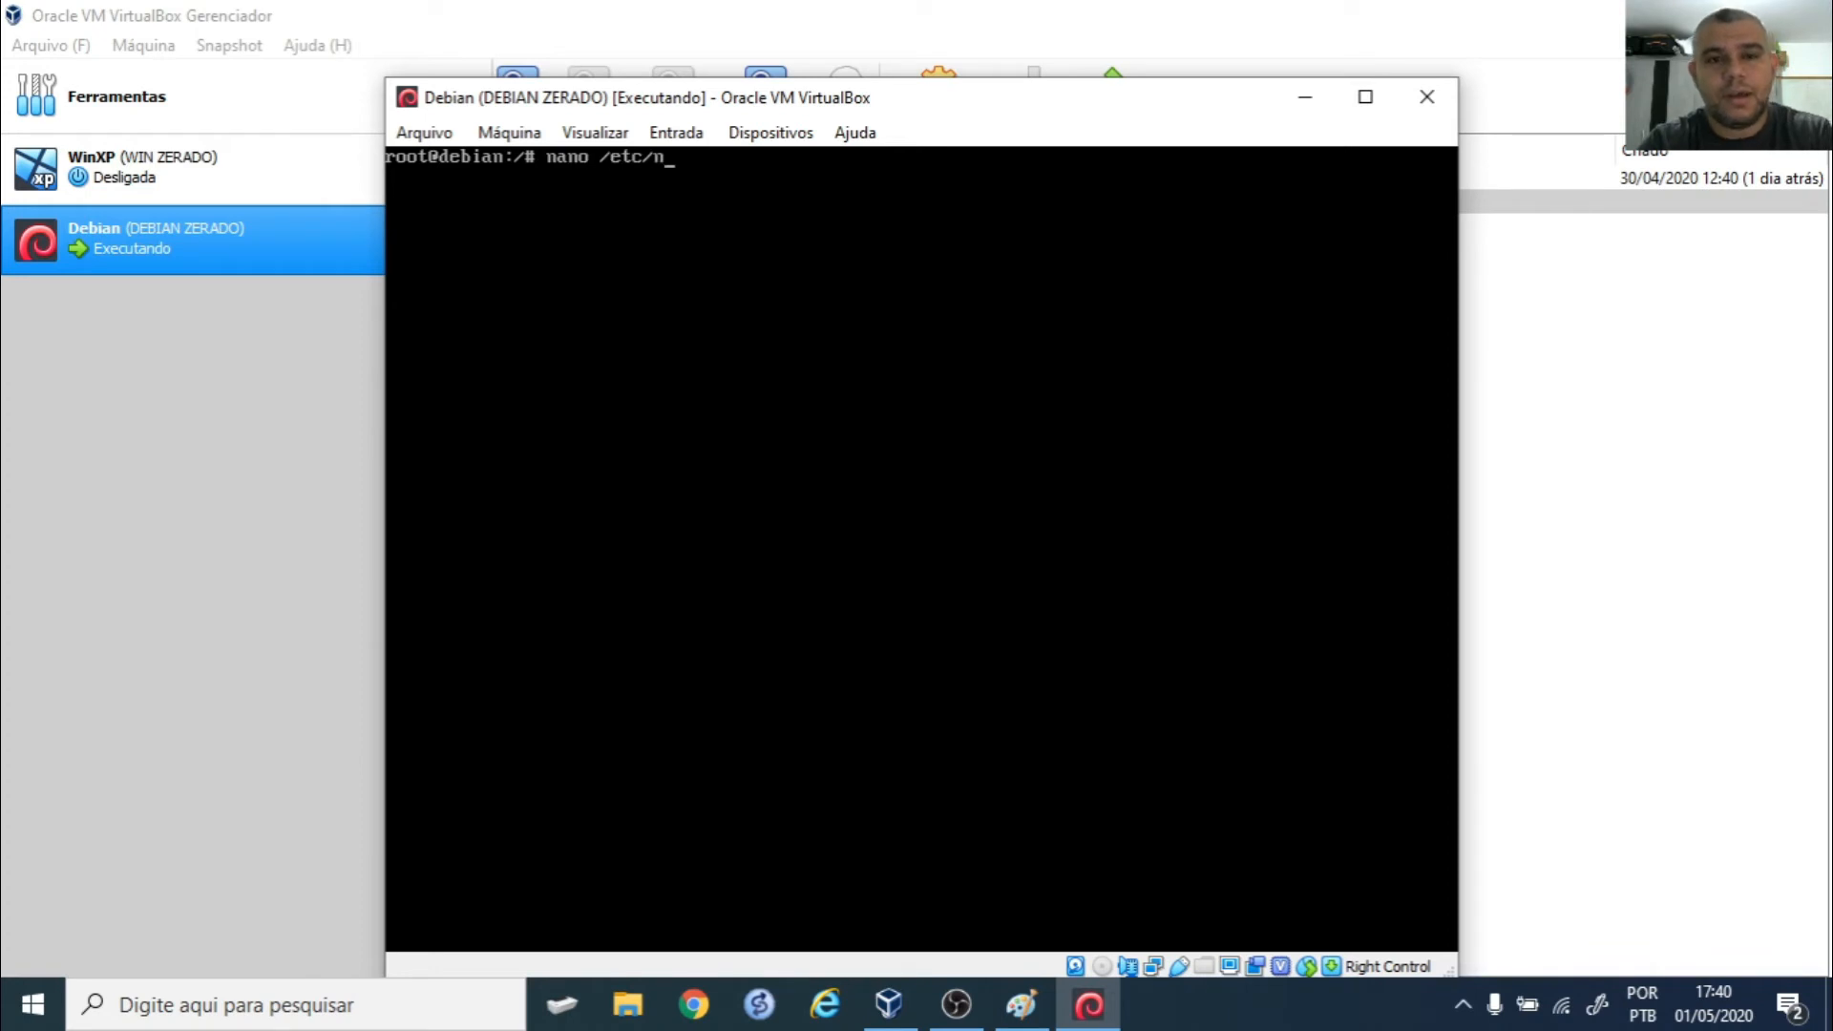
pyautogui.write('etwork/interfaces')
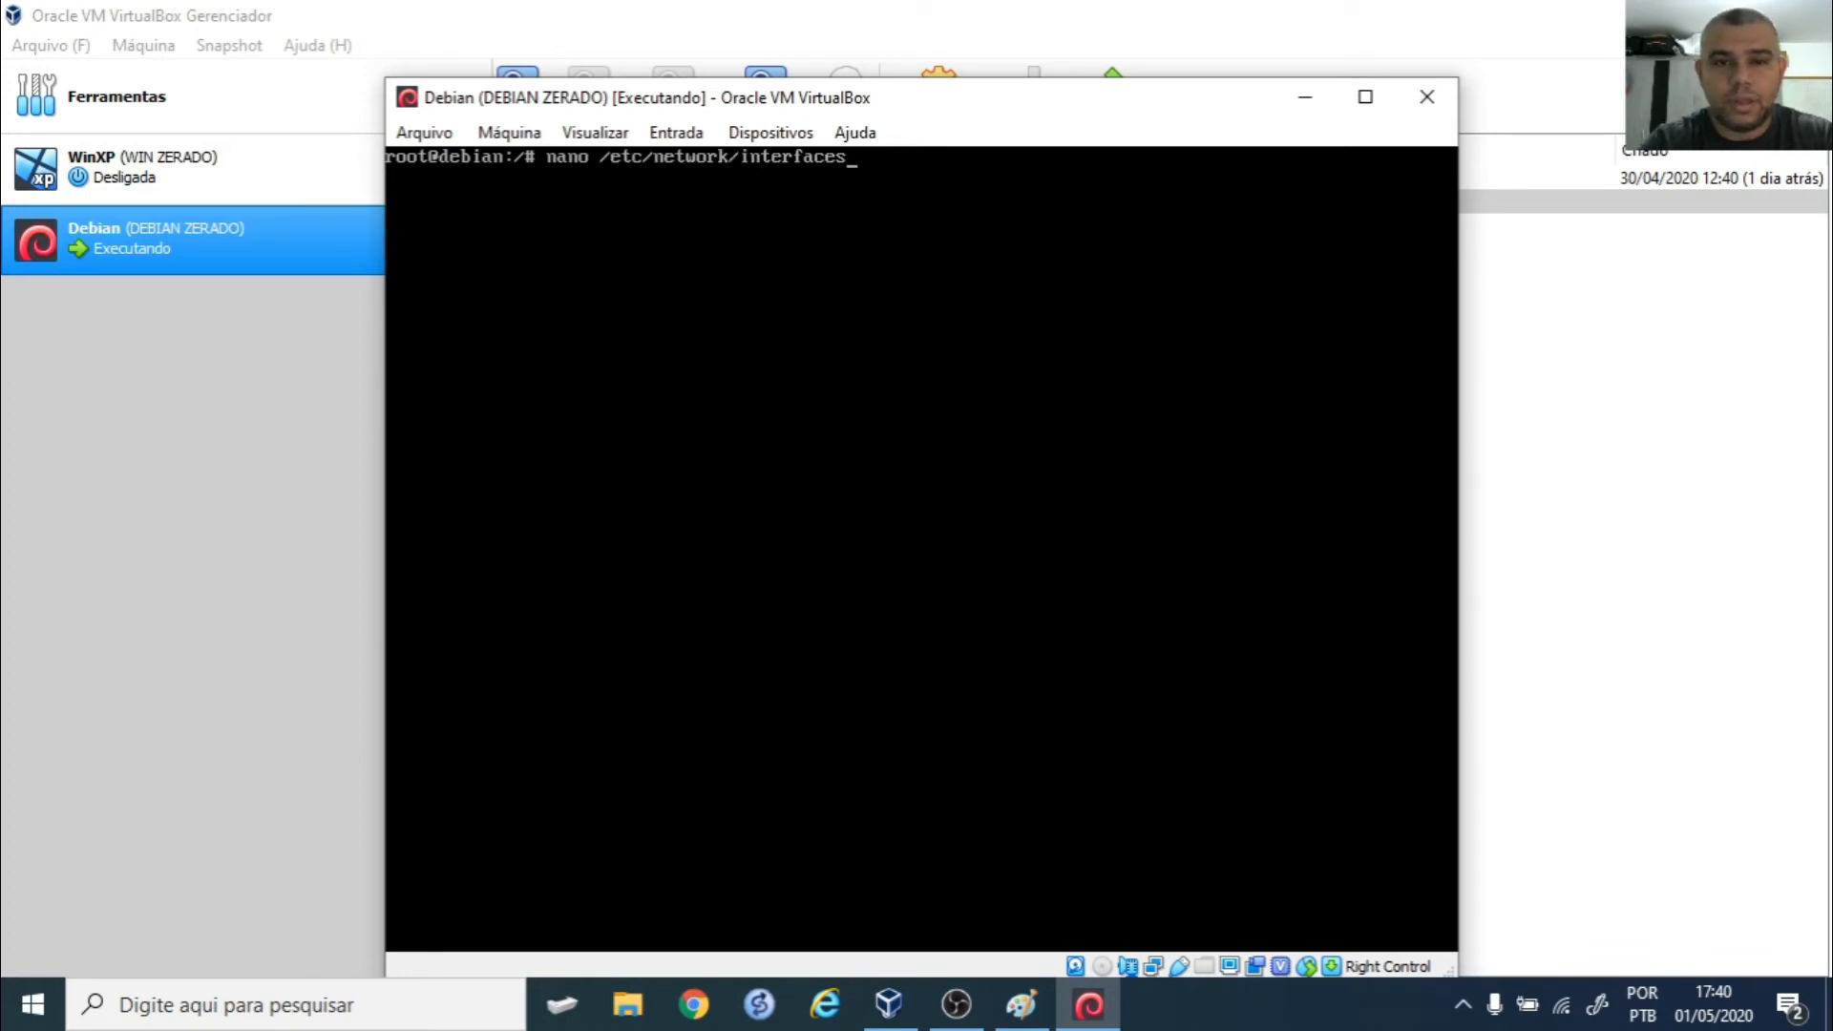
pyautogui.press('Return')
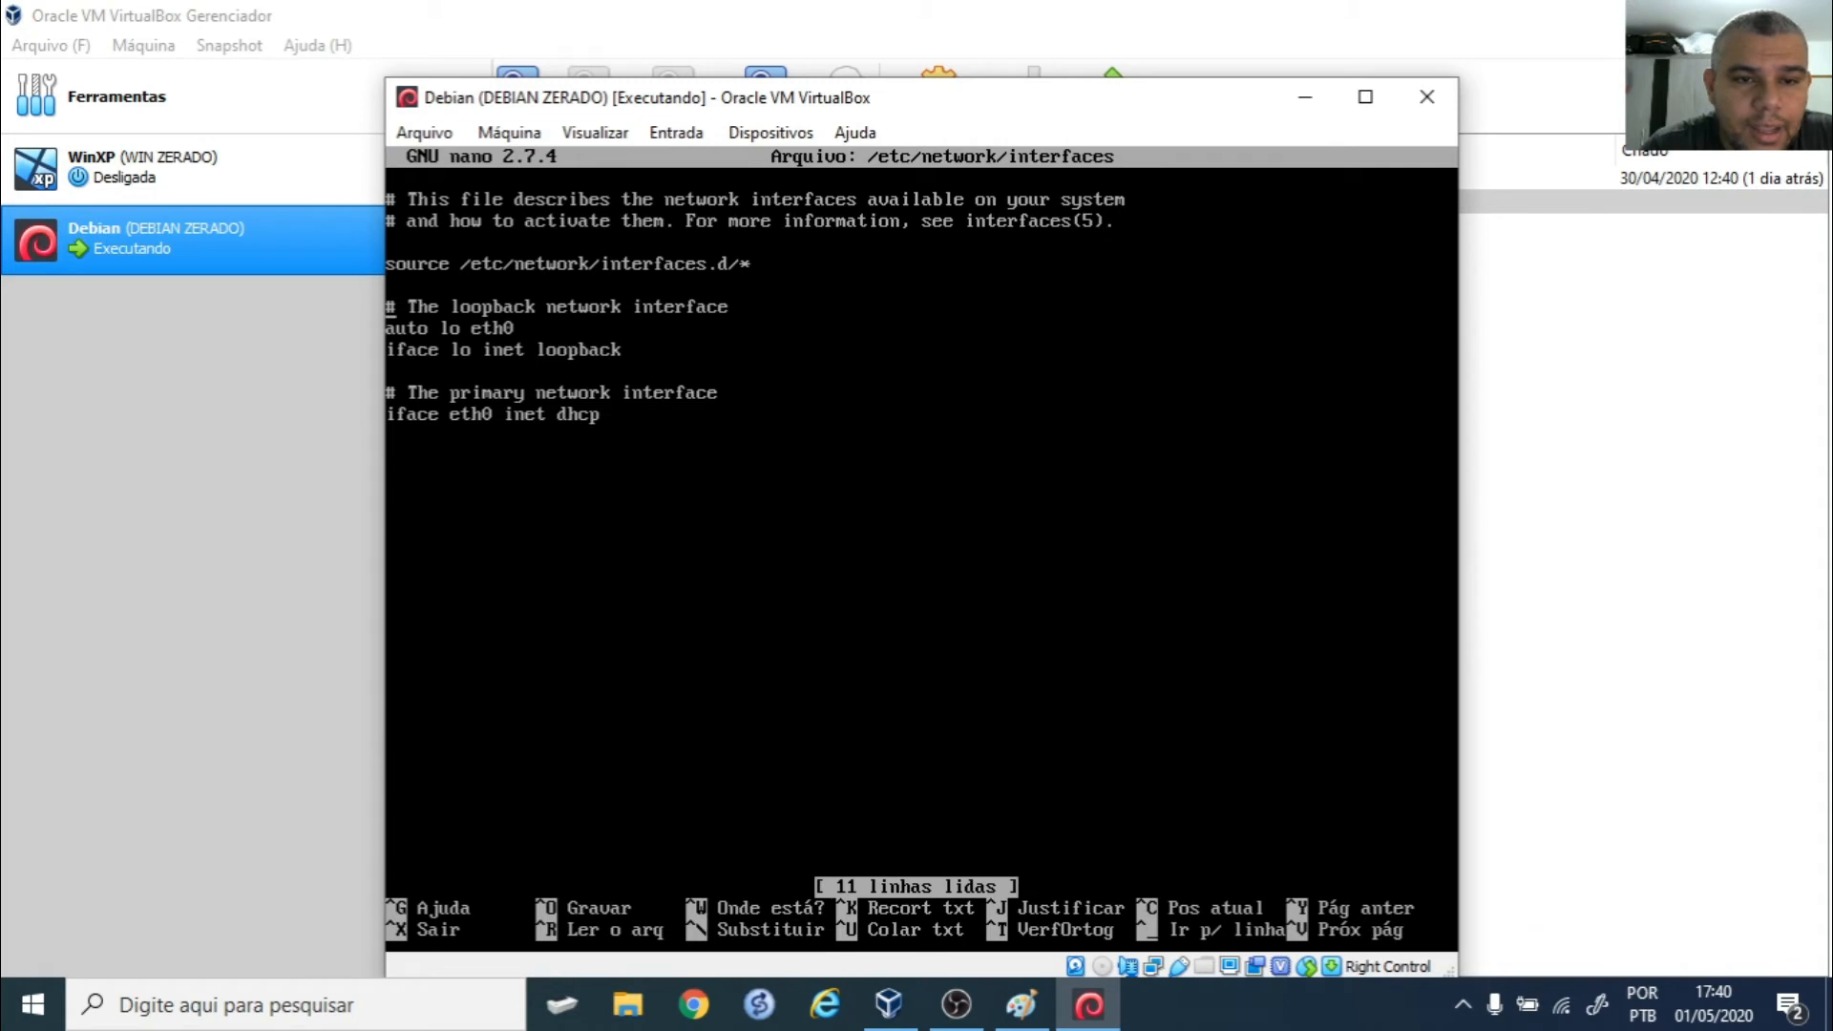
pyautogui.write('eth1 et')
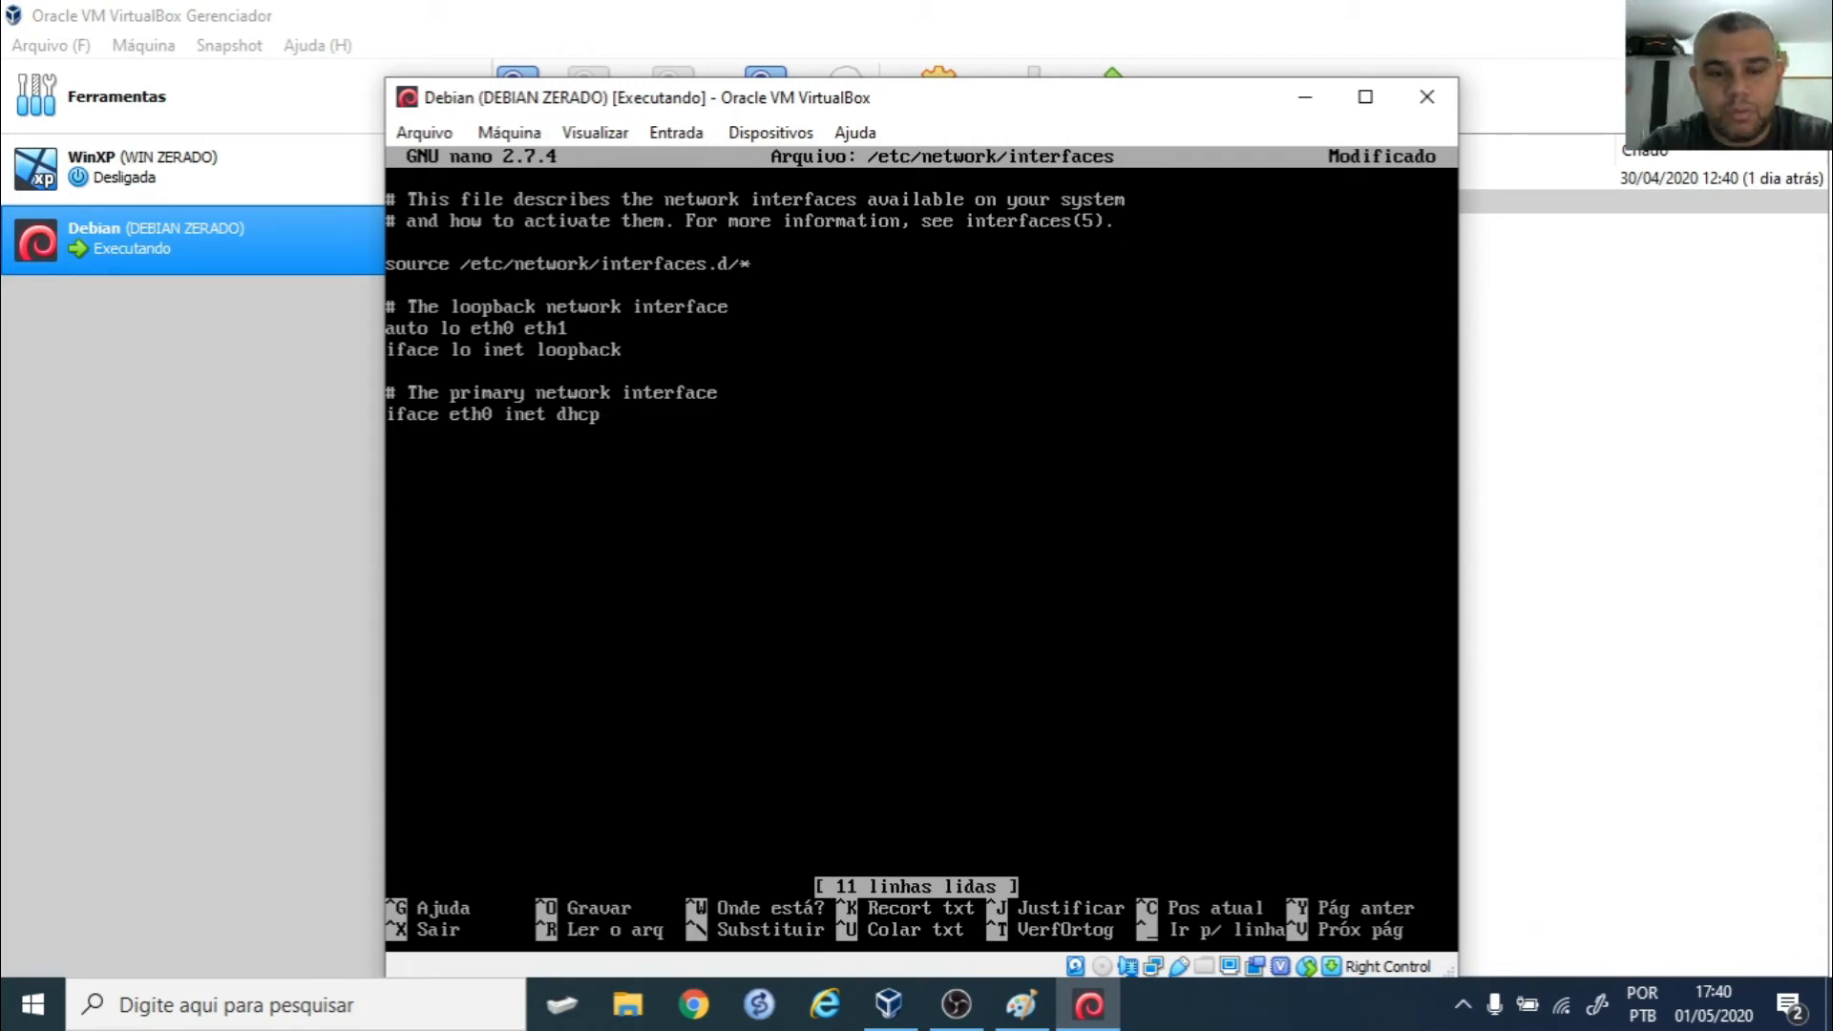
pyautogui.write('h2')
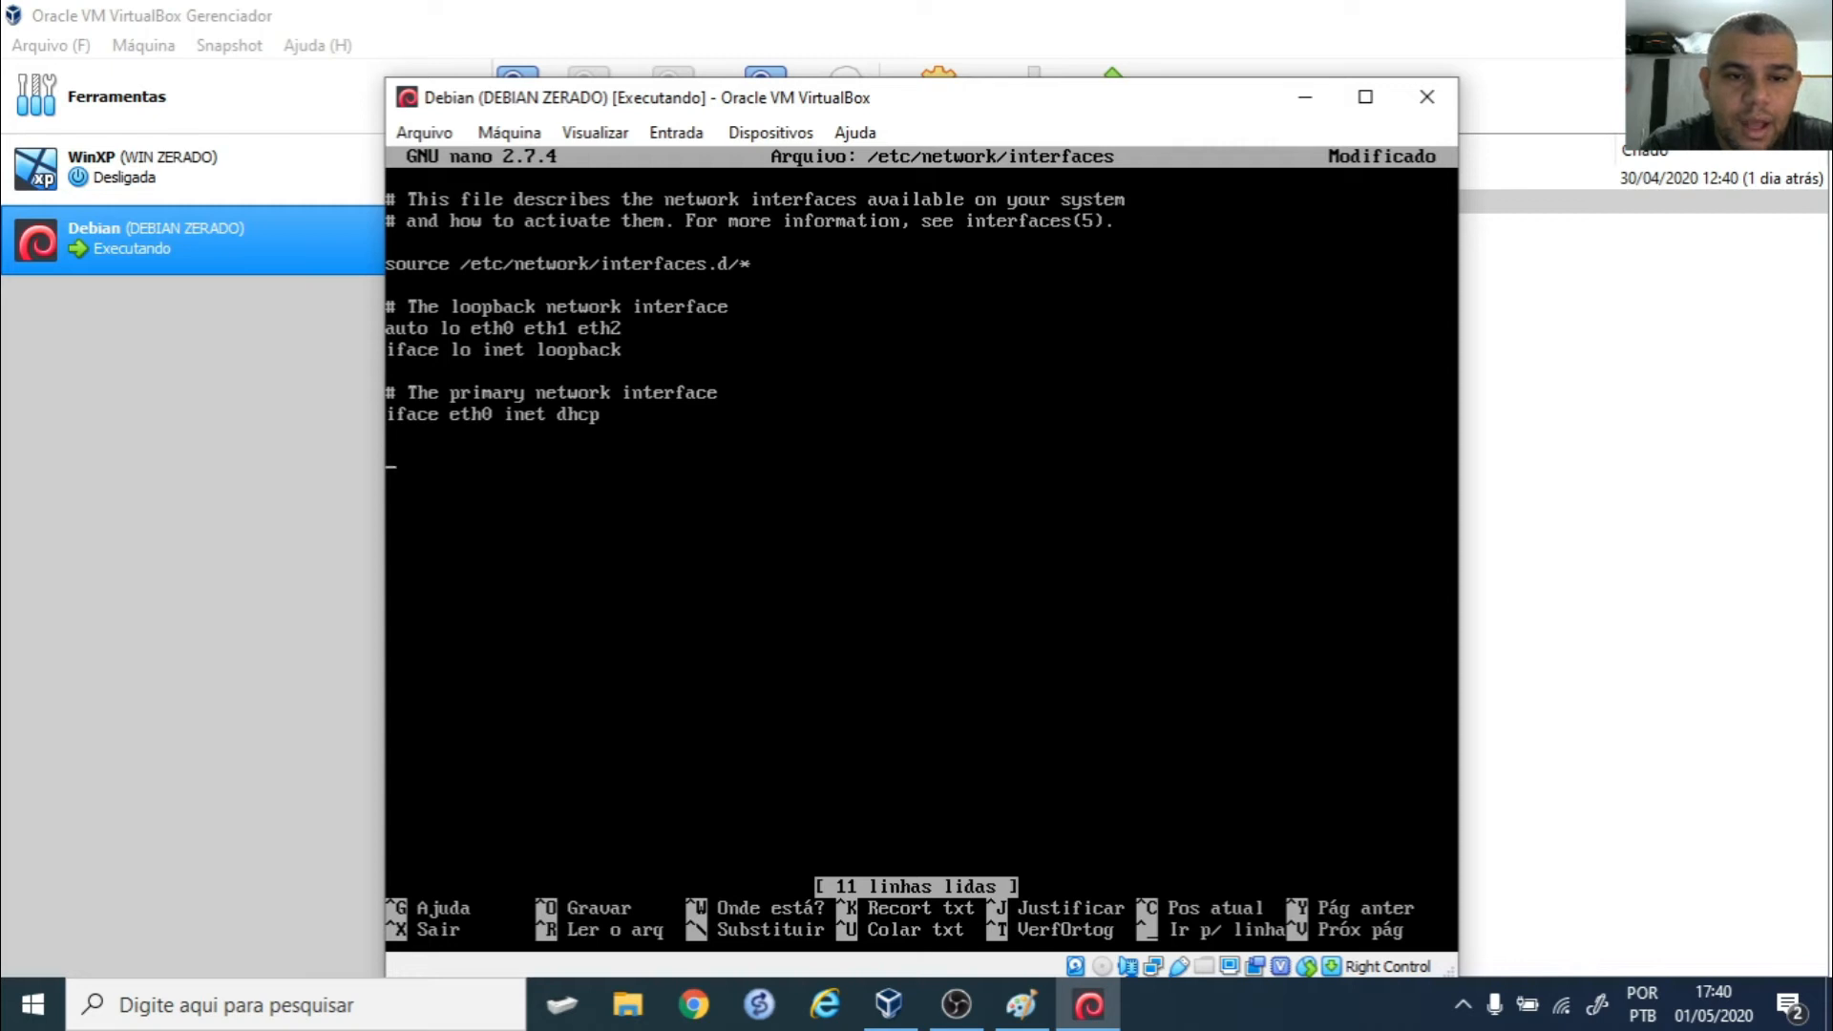
pyautogui.write('iface ')
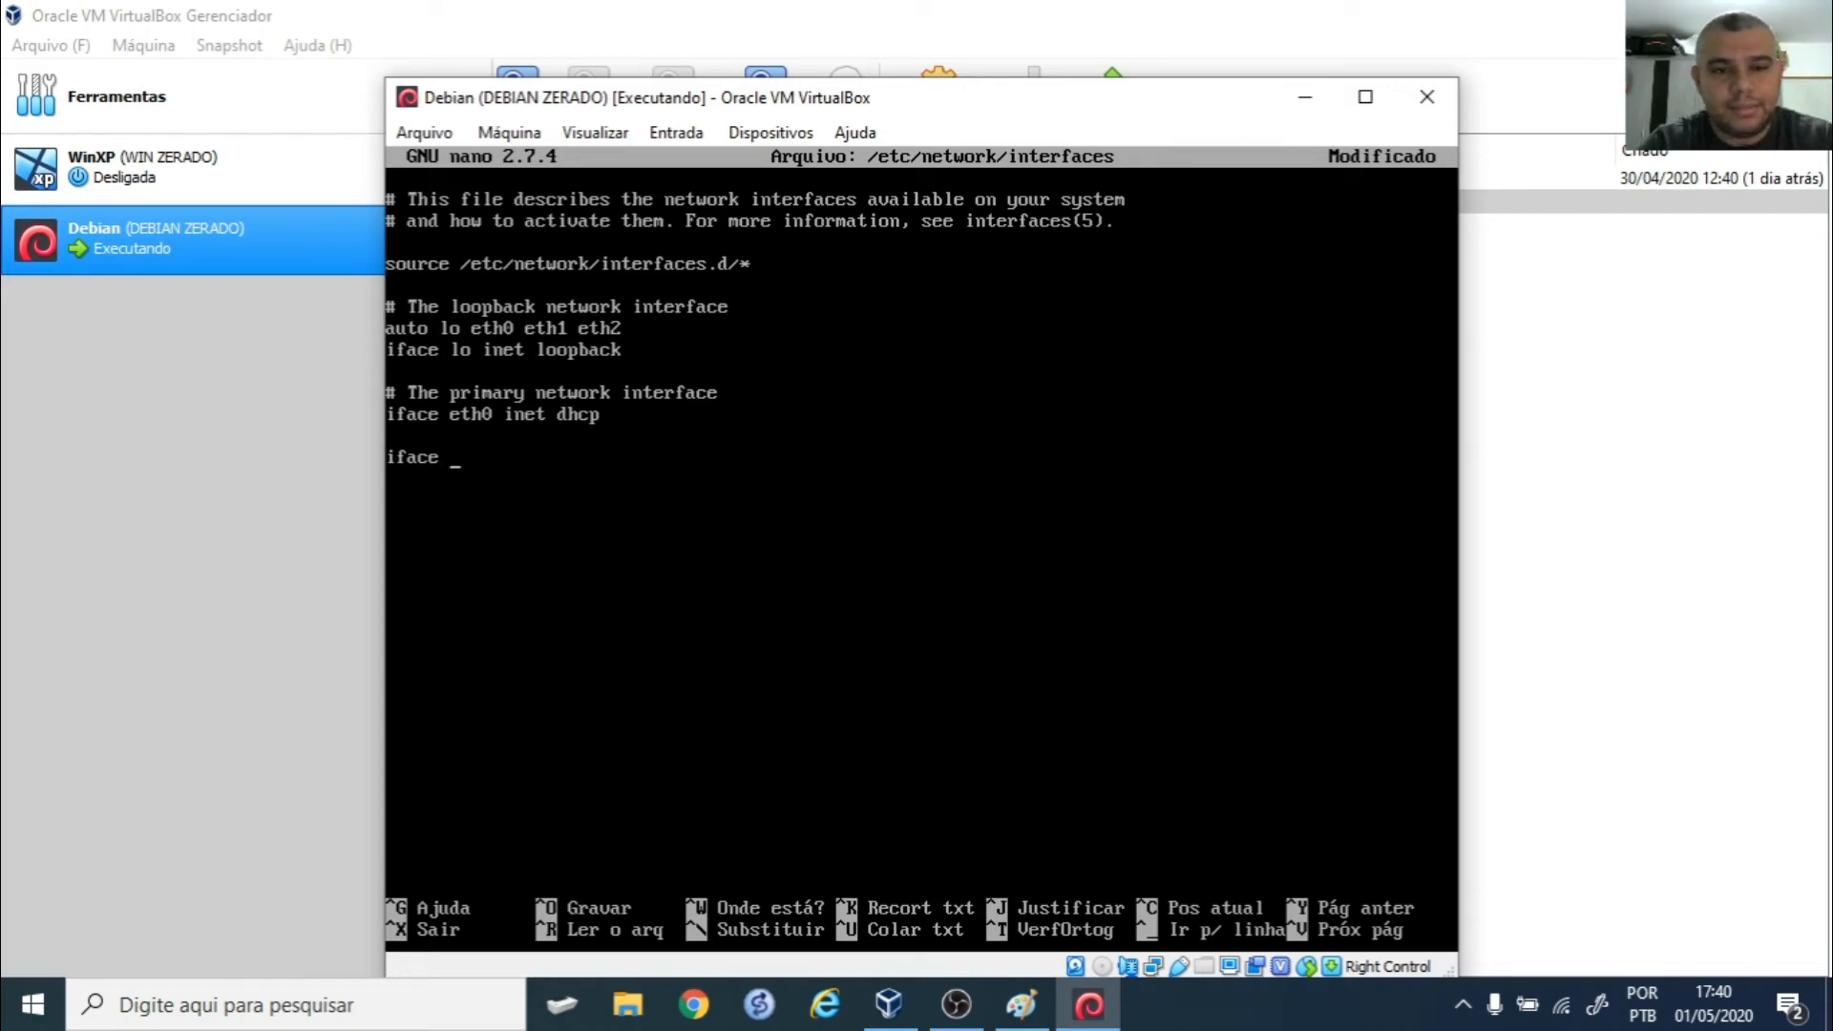
pyautogui.write('eth')
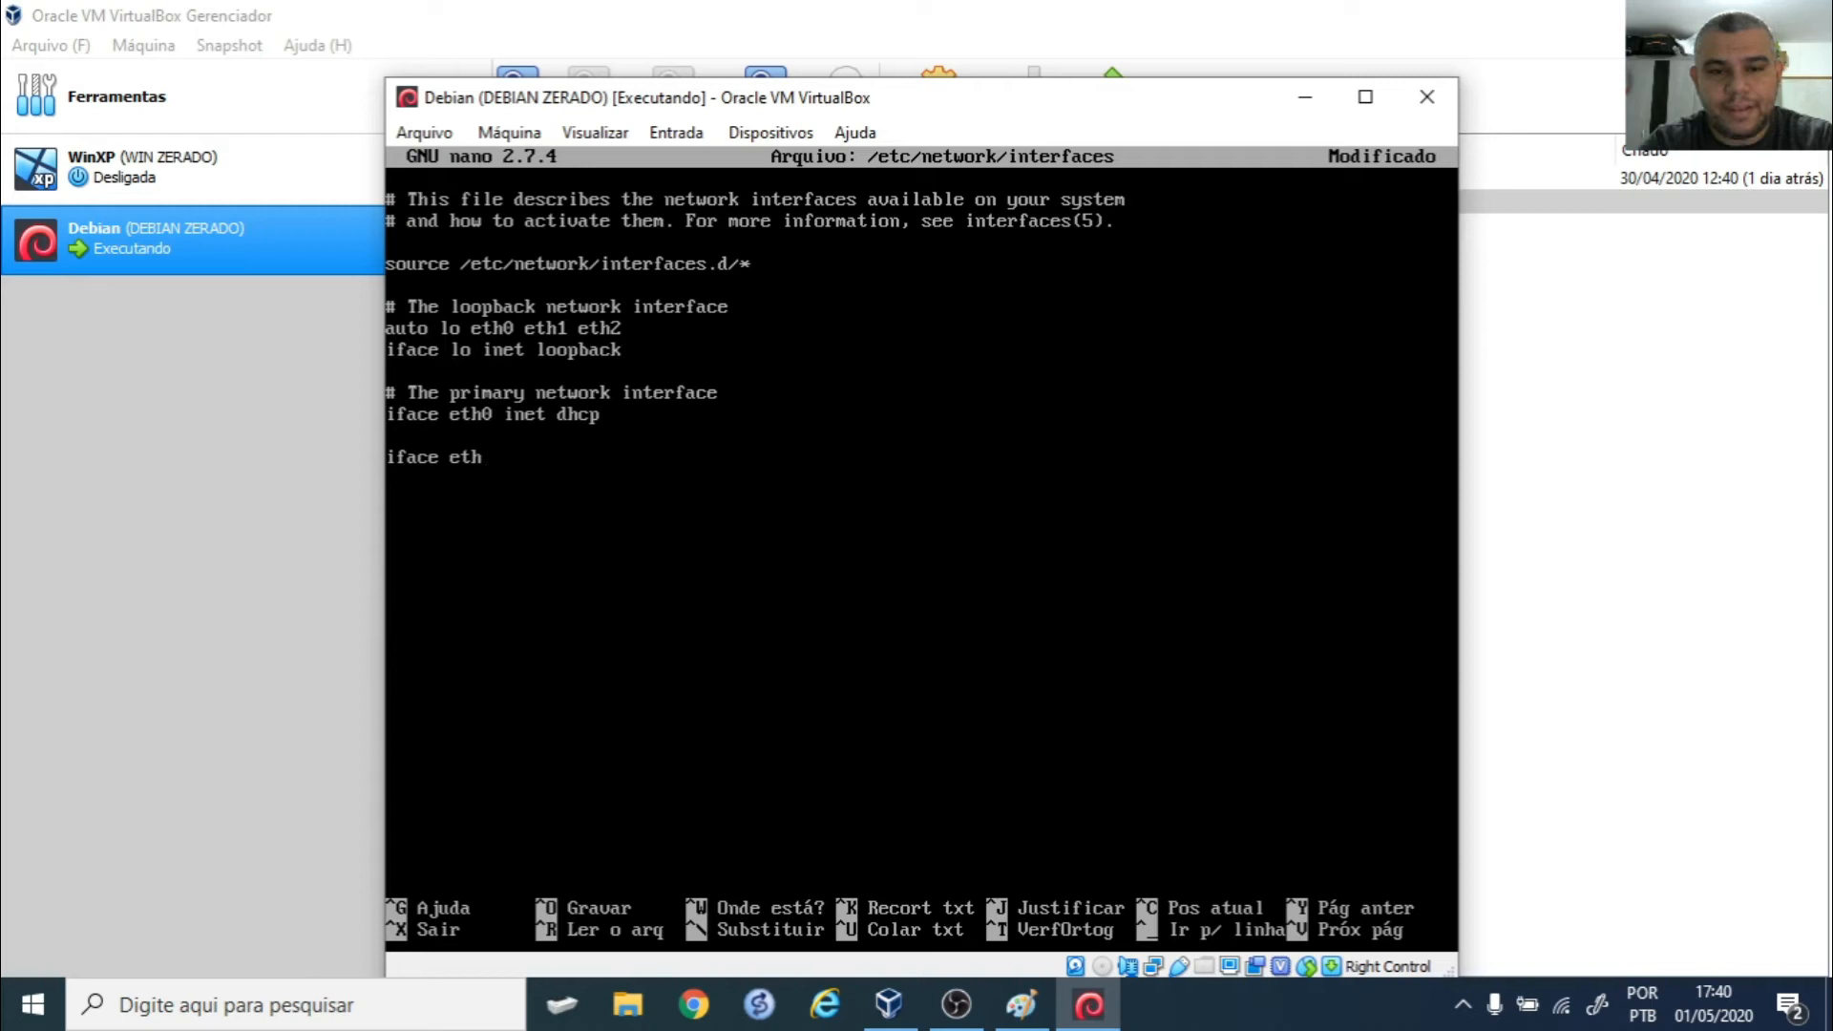
pyautogui.write('1 inet static')
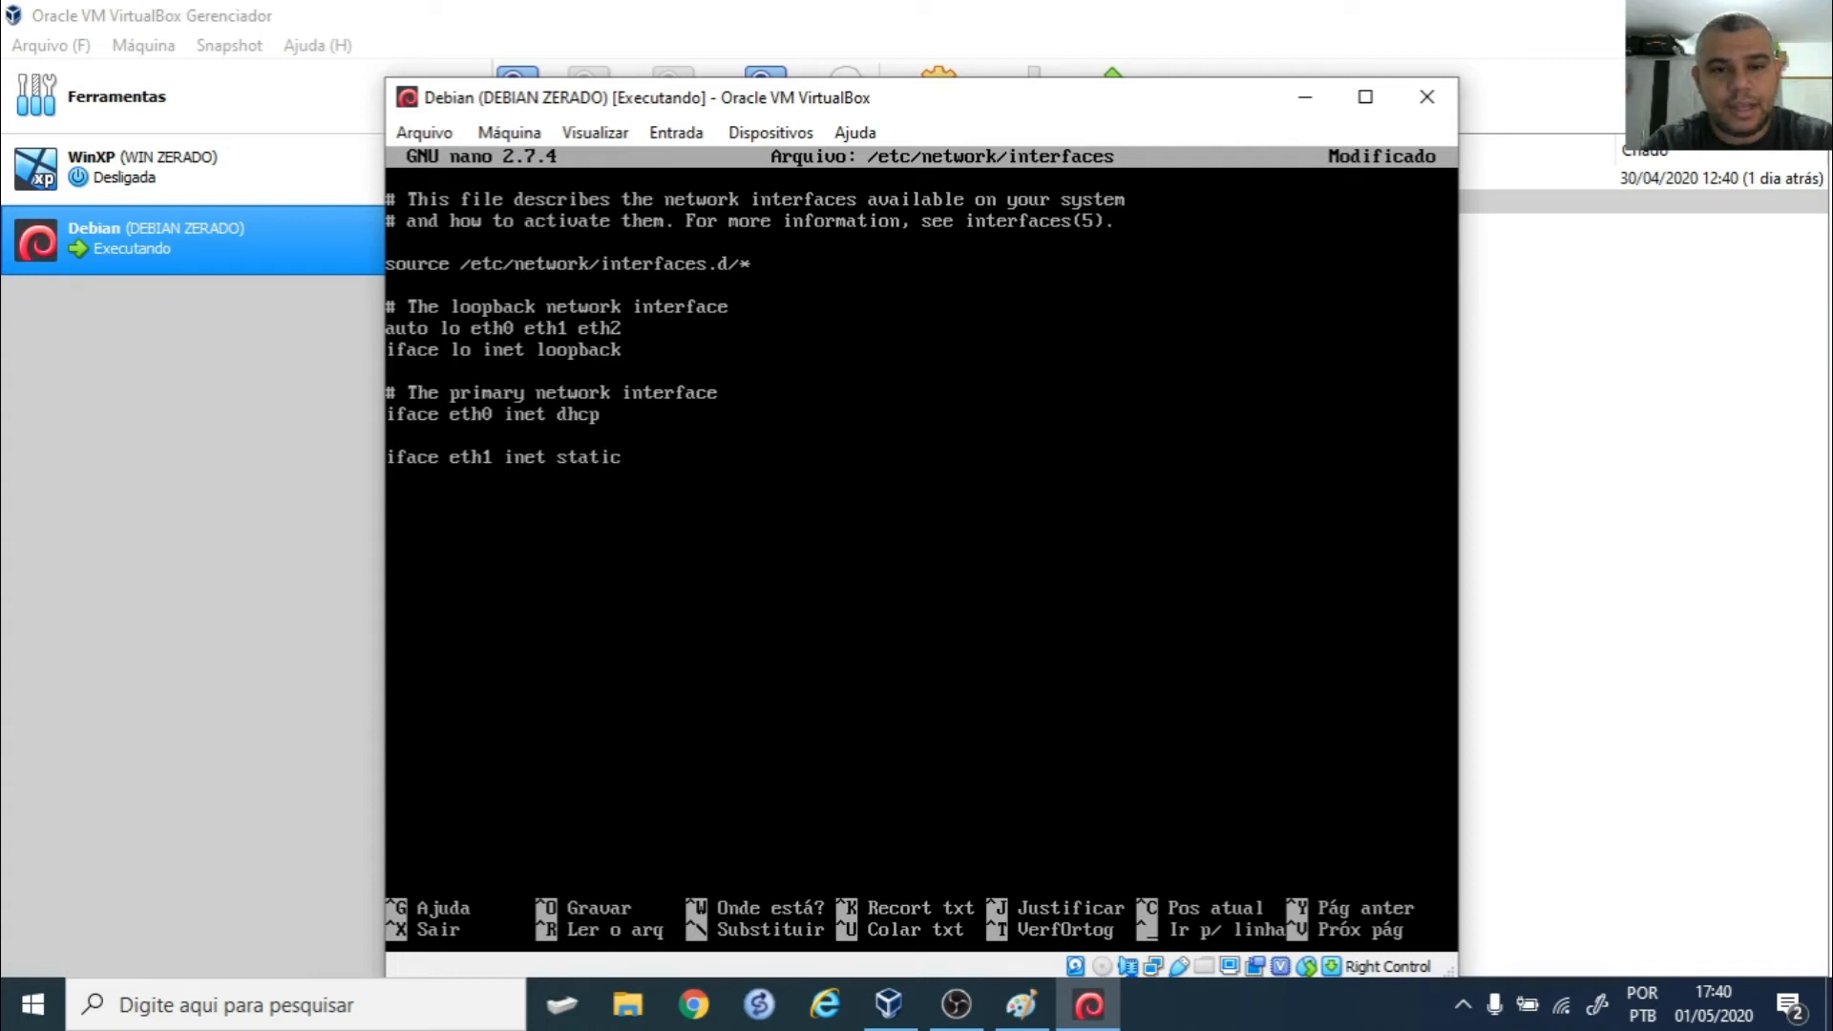
pyautogui.press('Return')
pyautogui.press('Tab')
pyautogui.write('addres')
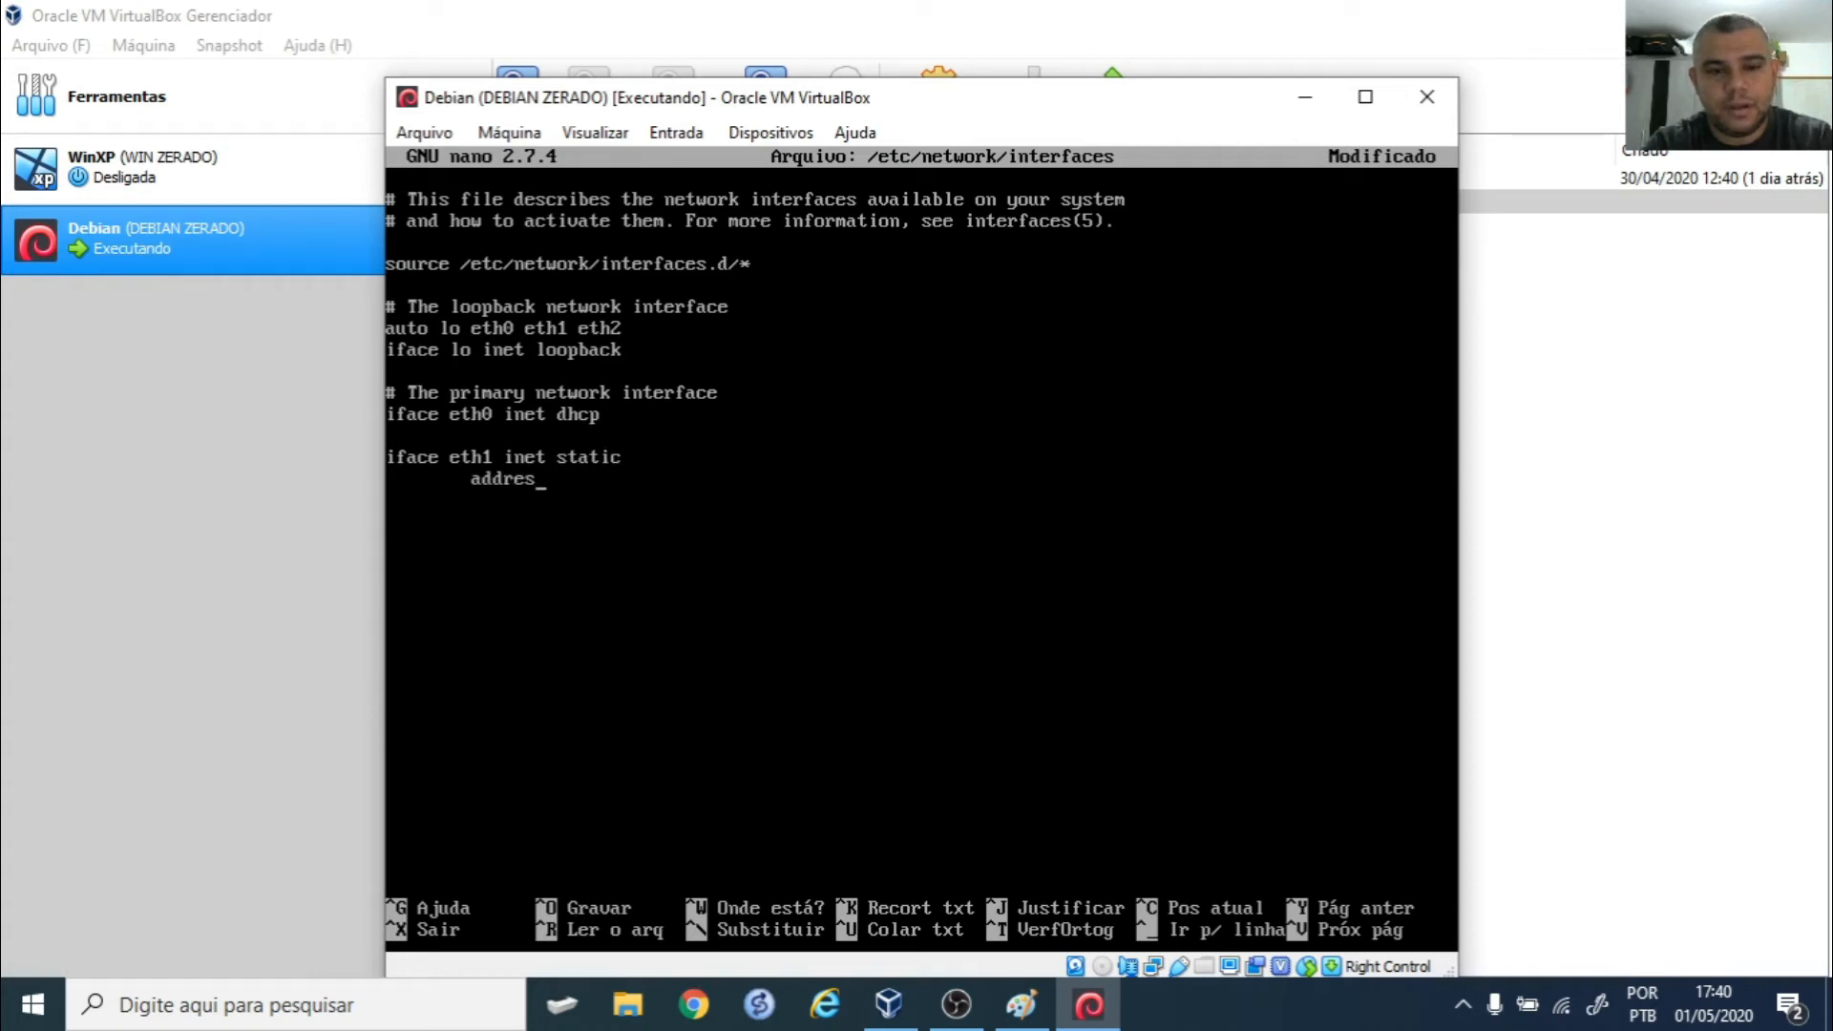
pyautogui.write('s 192.16')
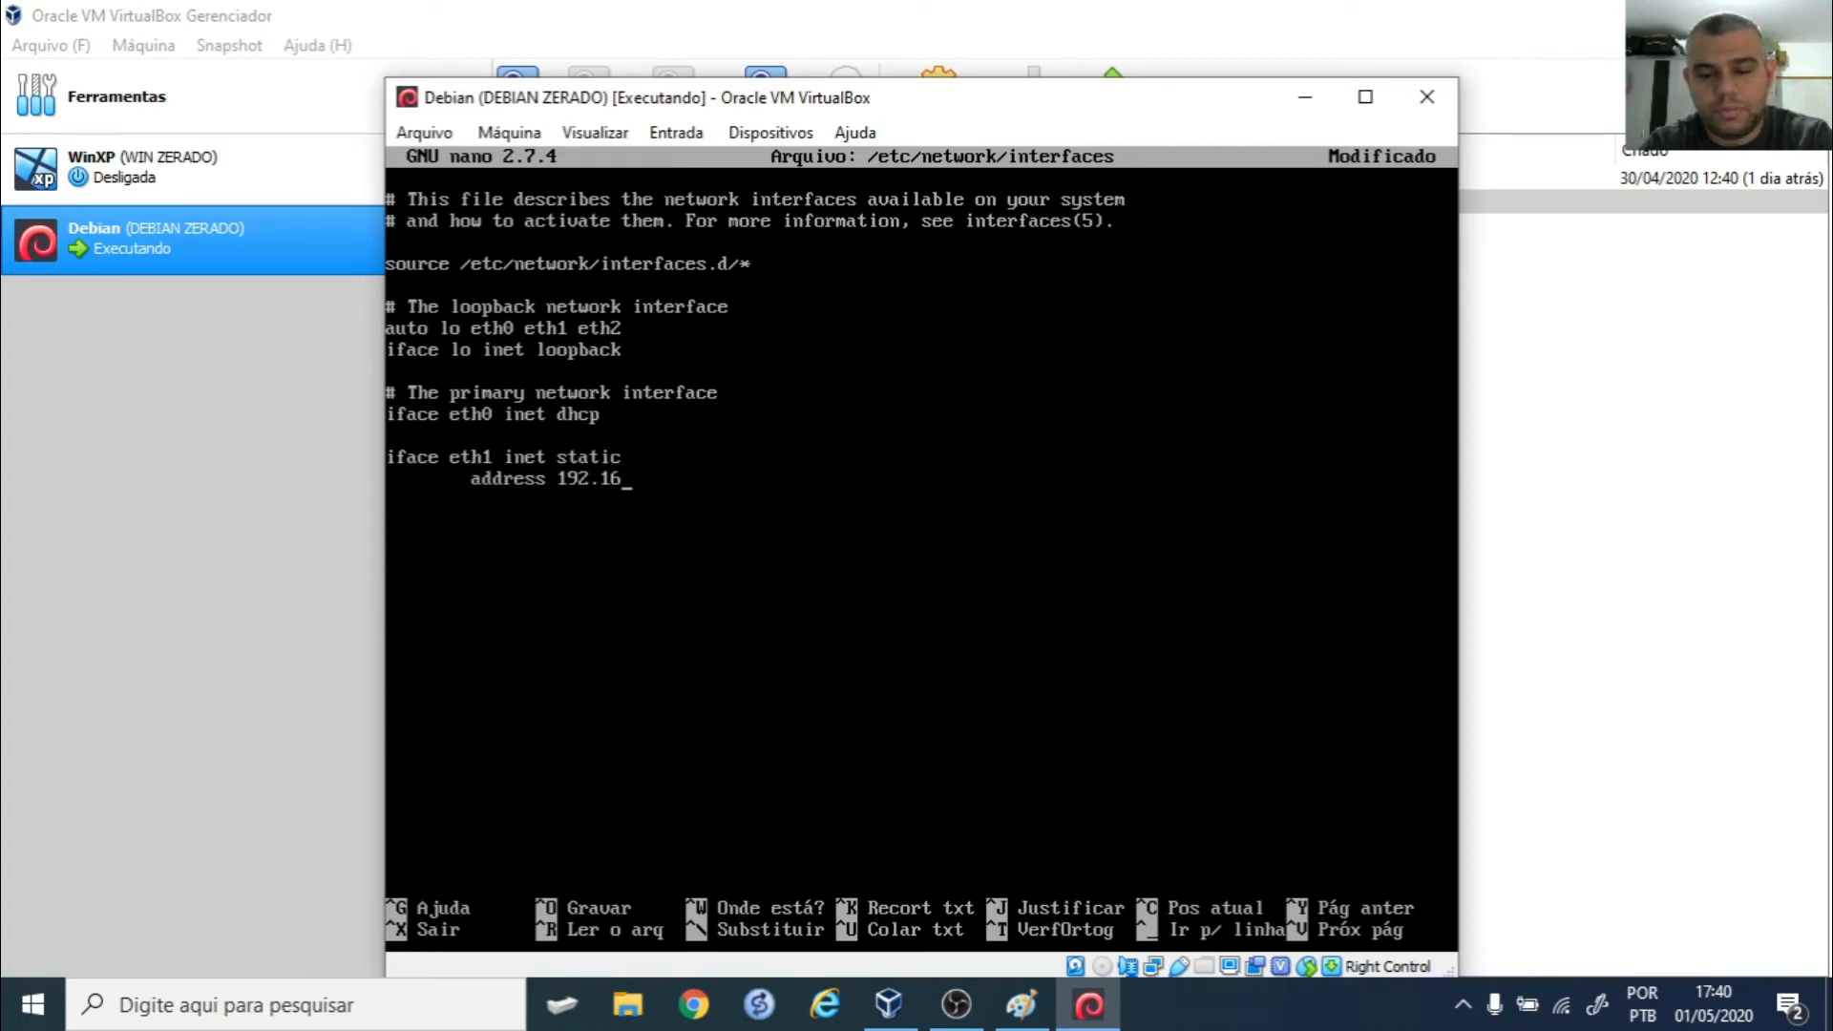
pyautogui.write('8.0.1 ')
pyautogui.write('netmask 2')
pyautogui.write('55.255.255.0')
pyautogui.press('Return')
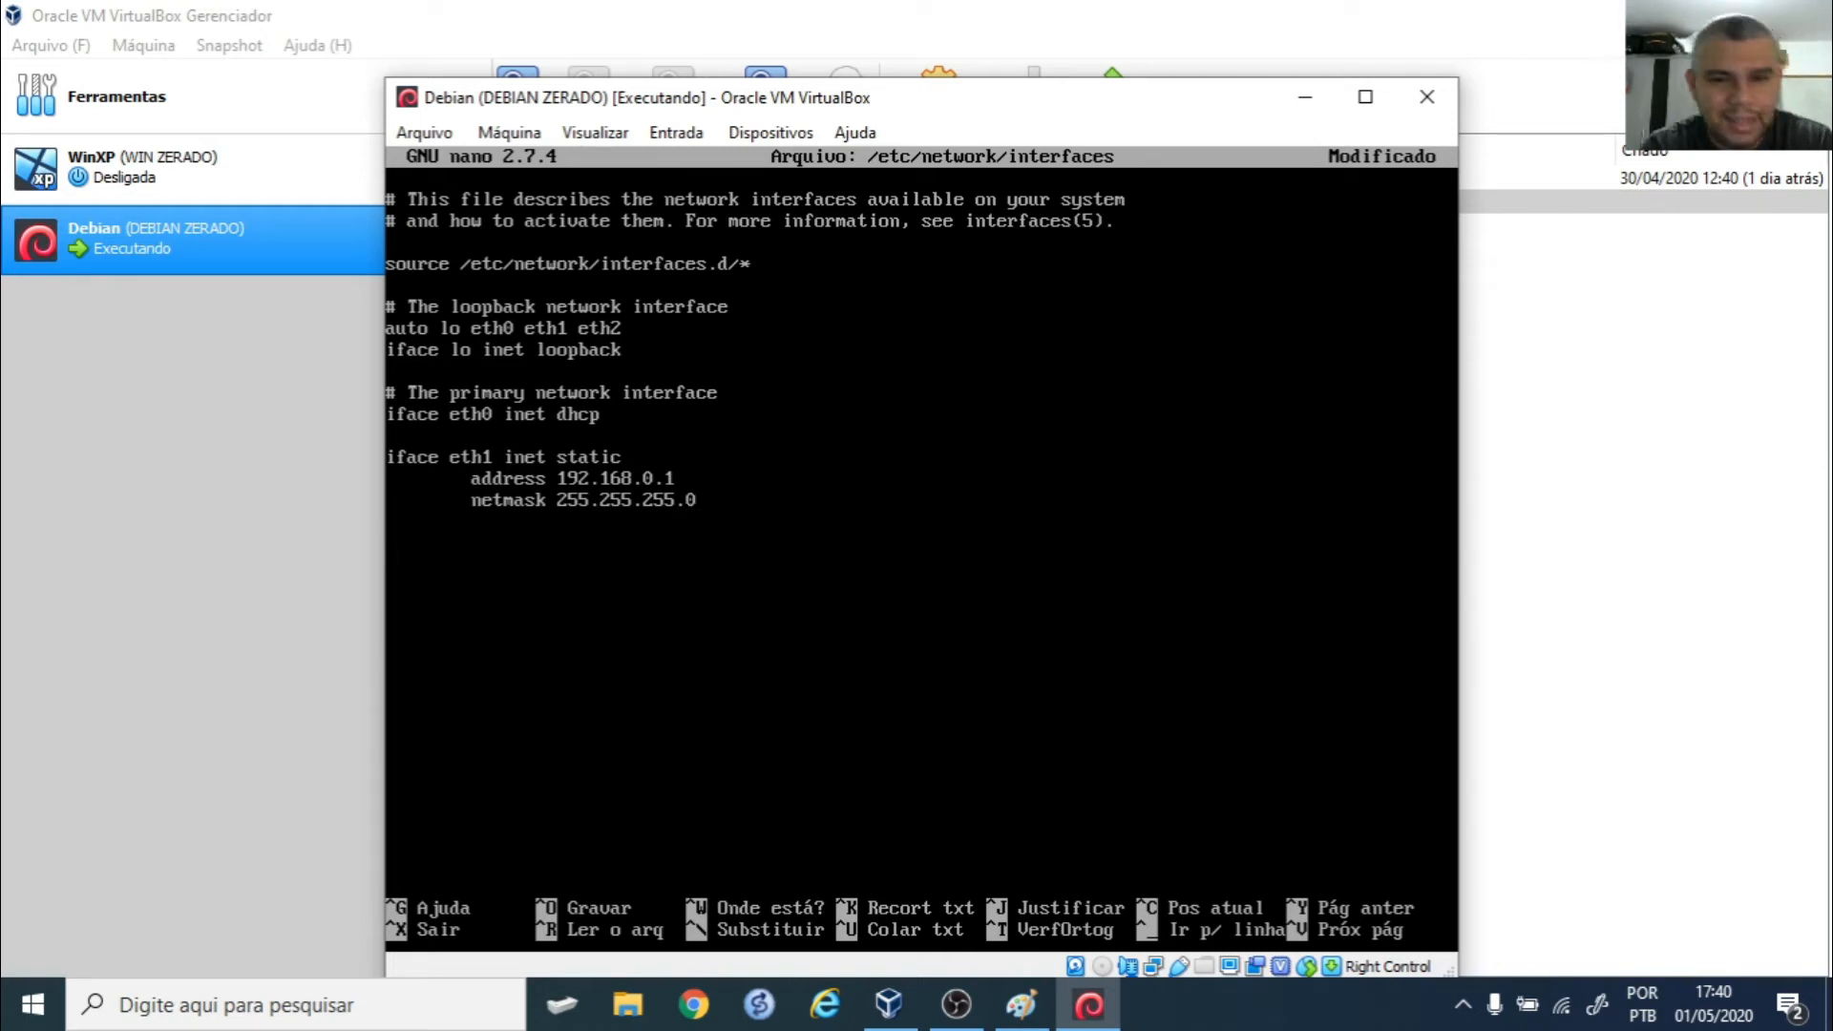
# - Add 'iface eth2 inet dhcp', save the file and exit nano
pyautogui.write('if')
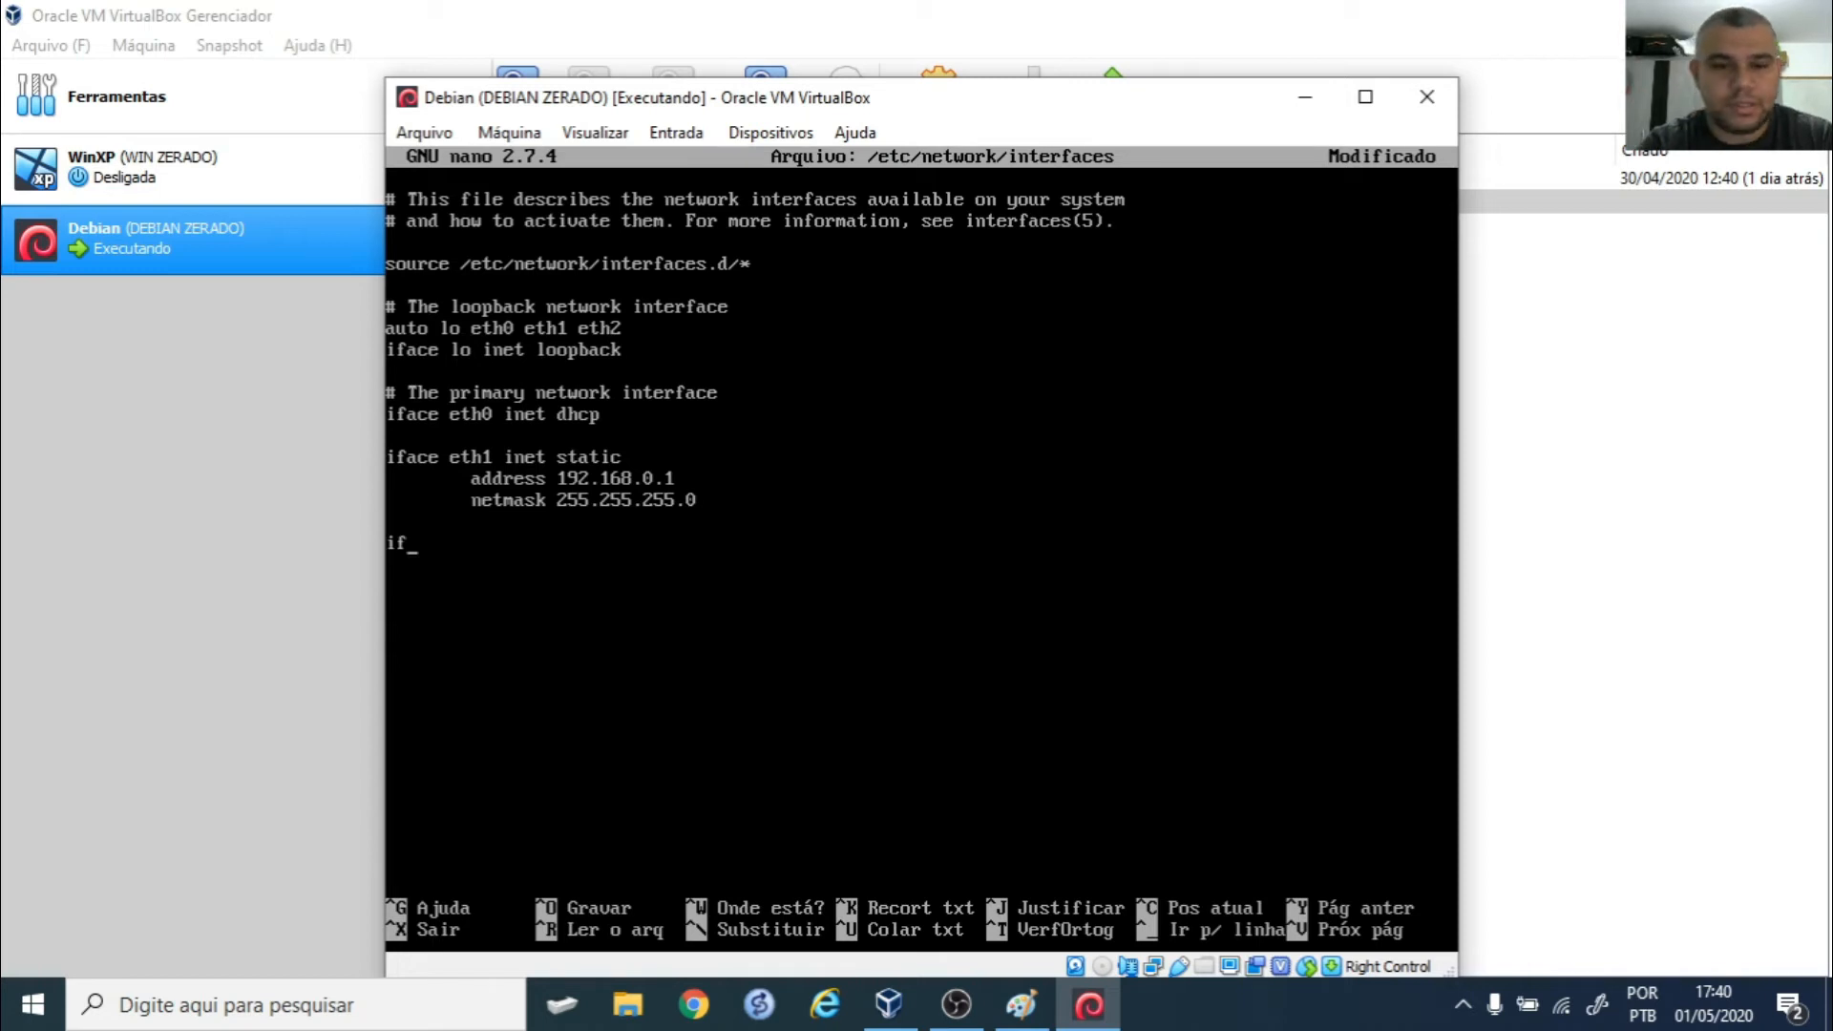
pyautogui.write('a')
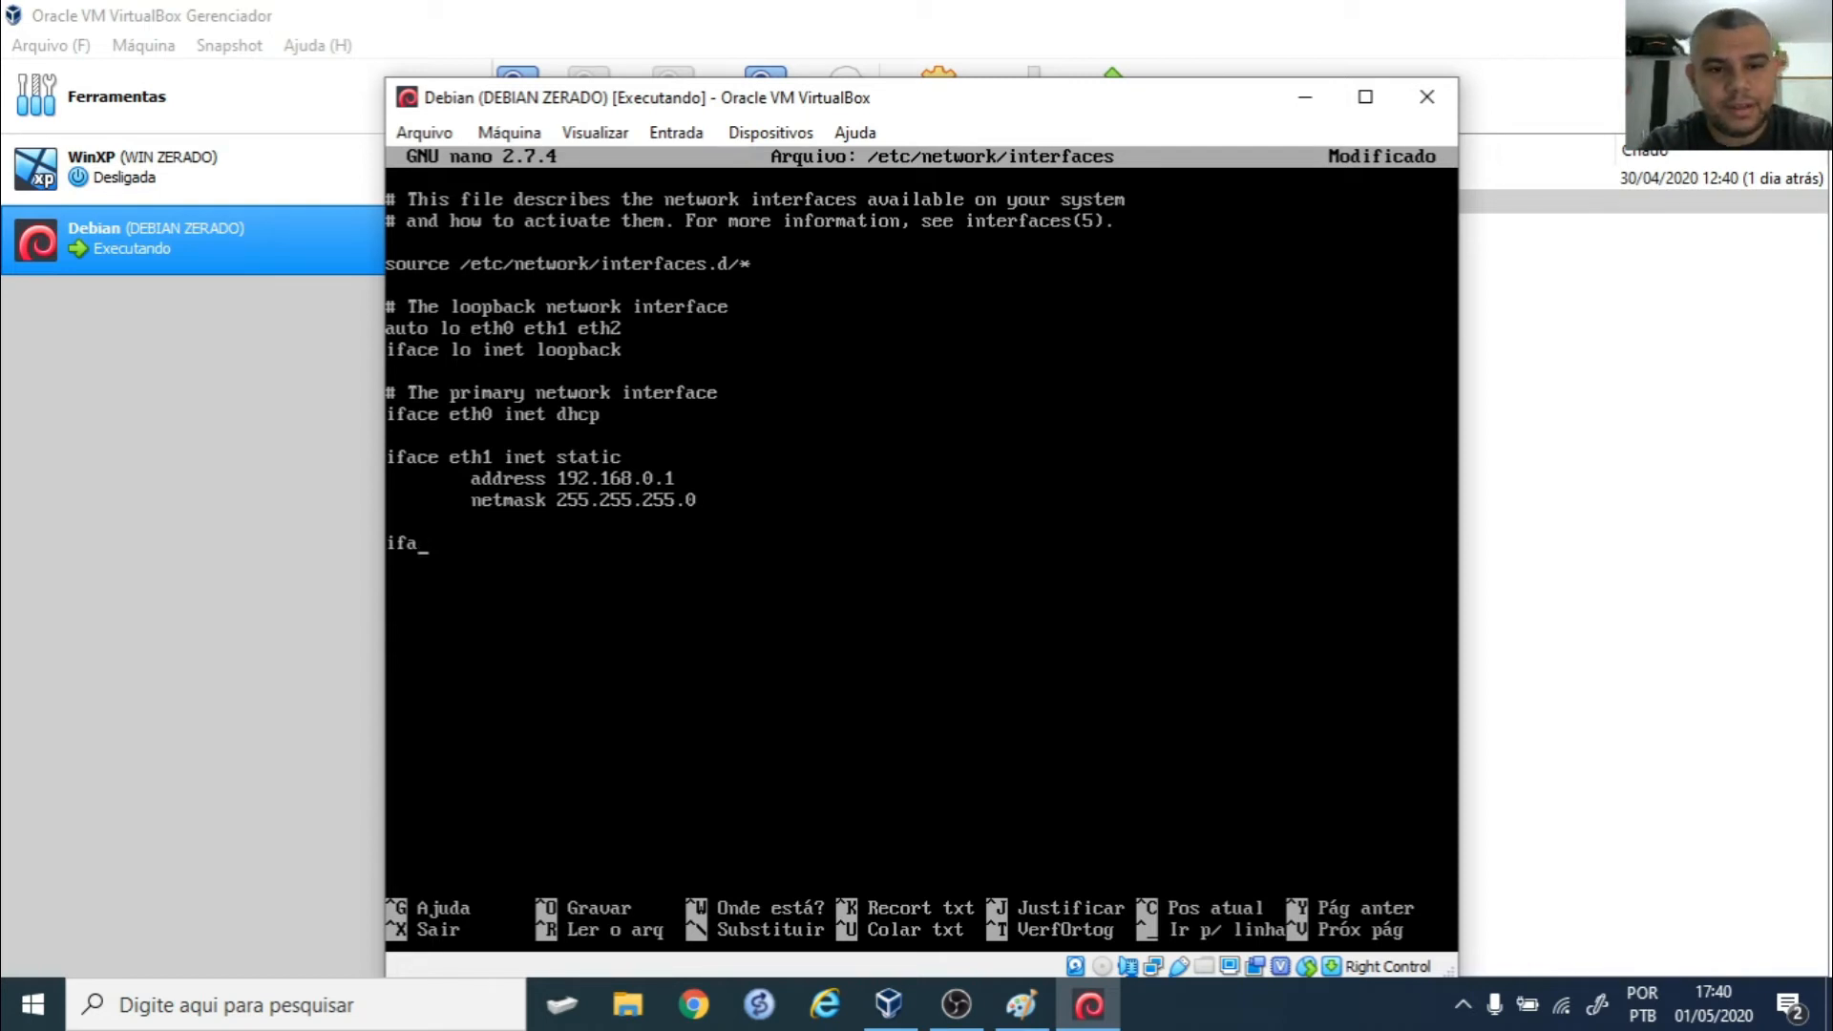
pyautogui.write('ce eth2')
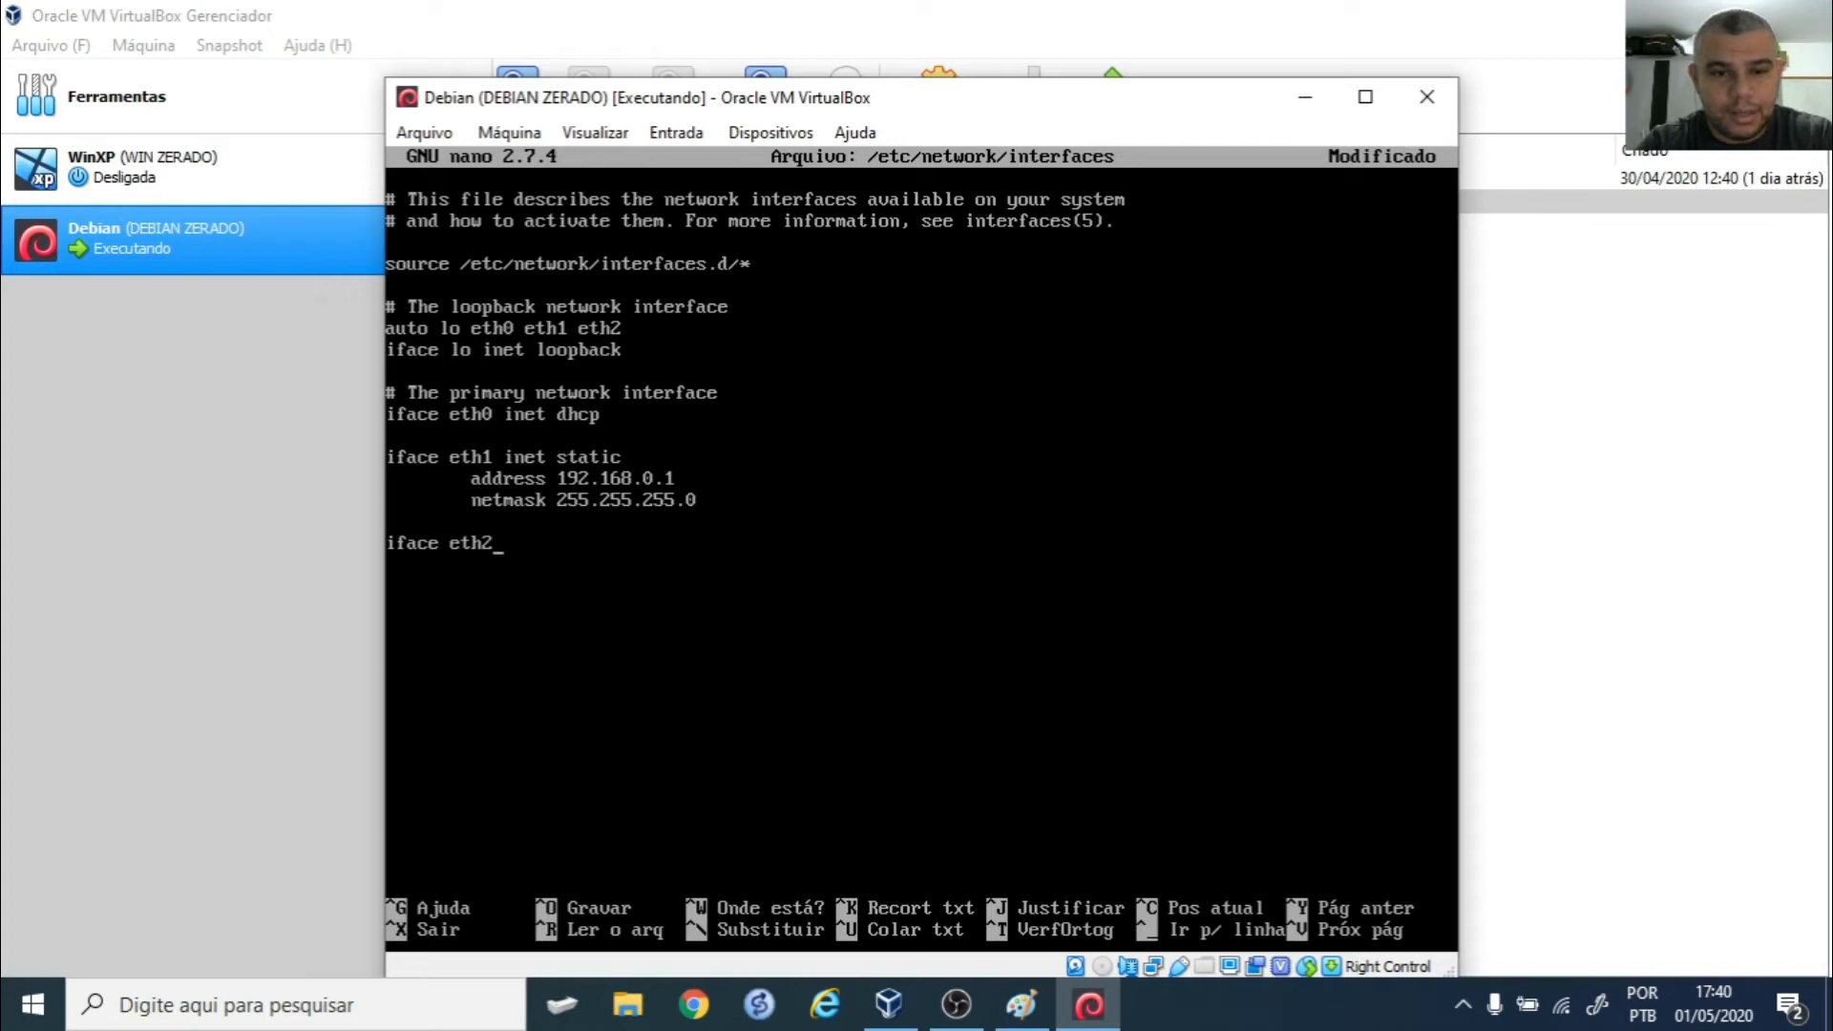
pyautogui.write(' inet dhcp')
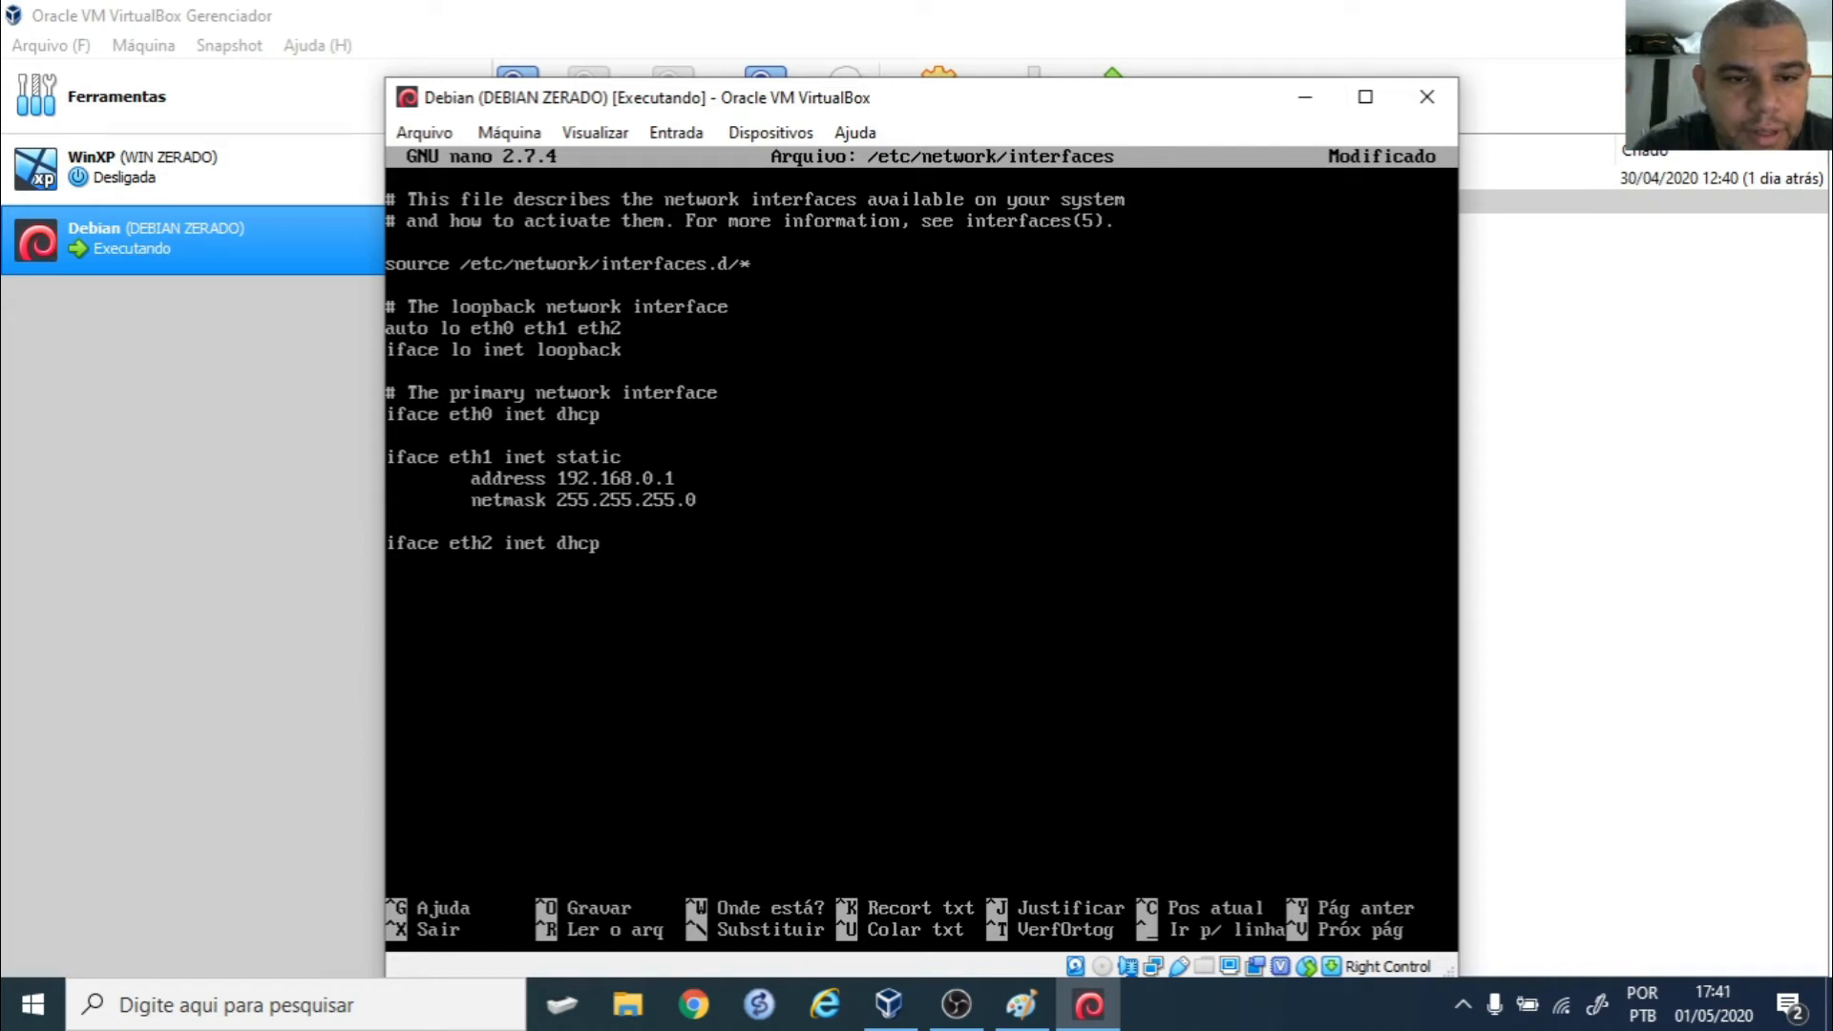
pyautogui.press('Left')
pyautogui.press('Left')
pyautogui.press('Left')
pyautogui.press('Left')
pyautogui.press('Left')
pyautogui.press('Left')
pyautogui.press('Left')
pyautogui.press('Left')
pyautogui.press('Left')
pyautogui.press('Left')
pyautogui.press('Left')
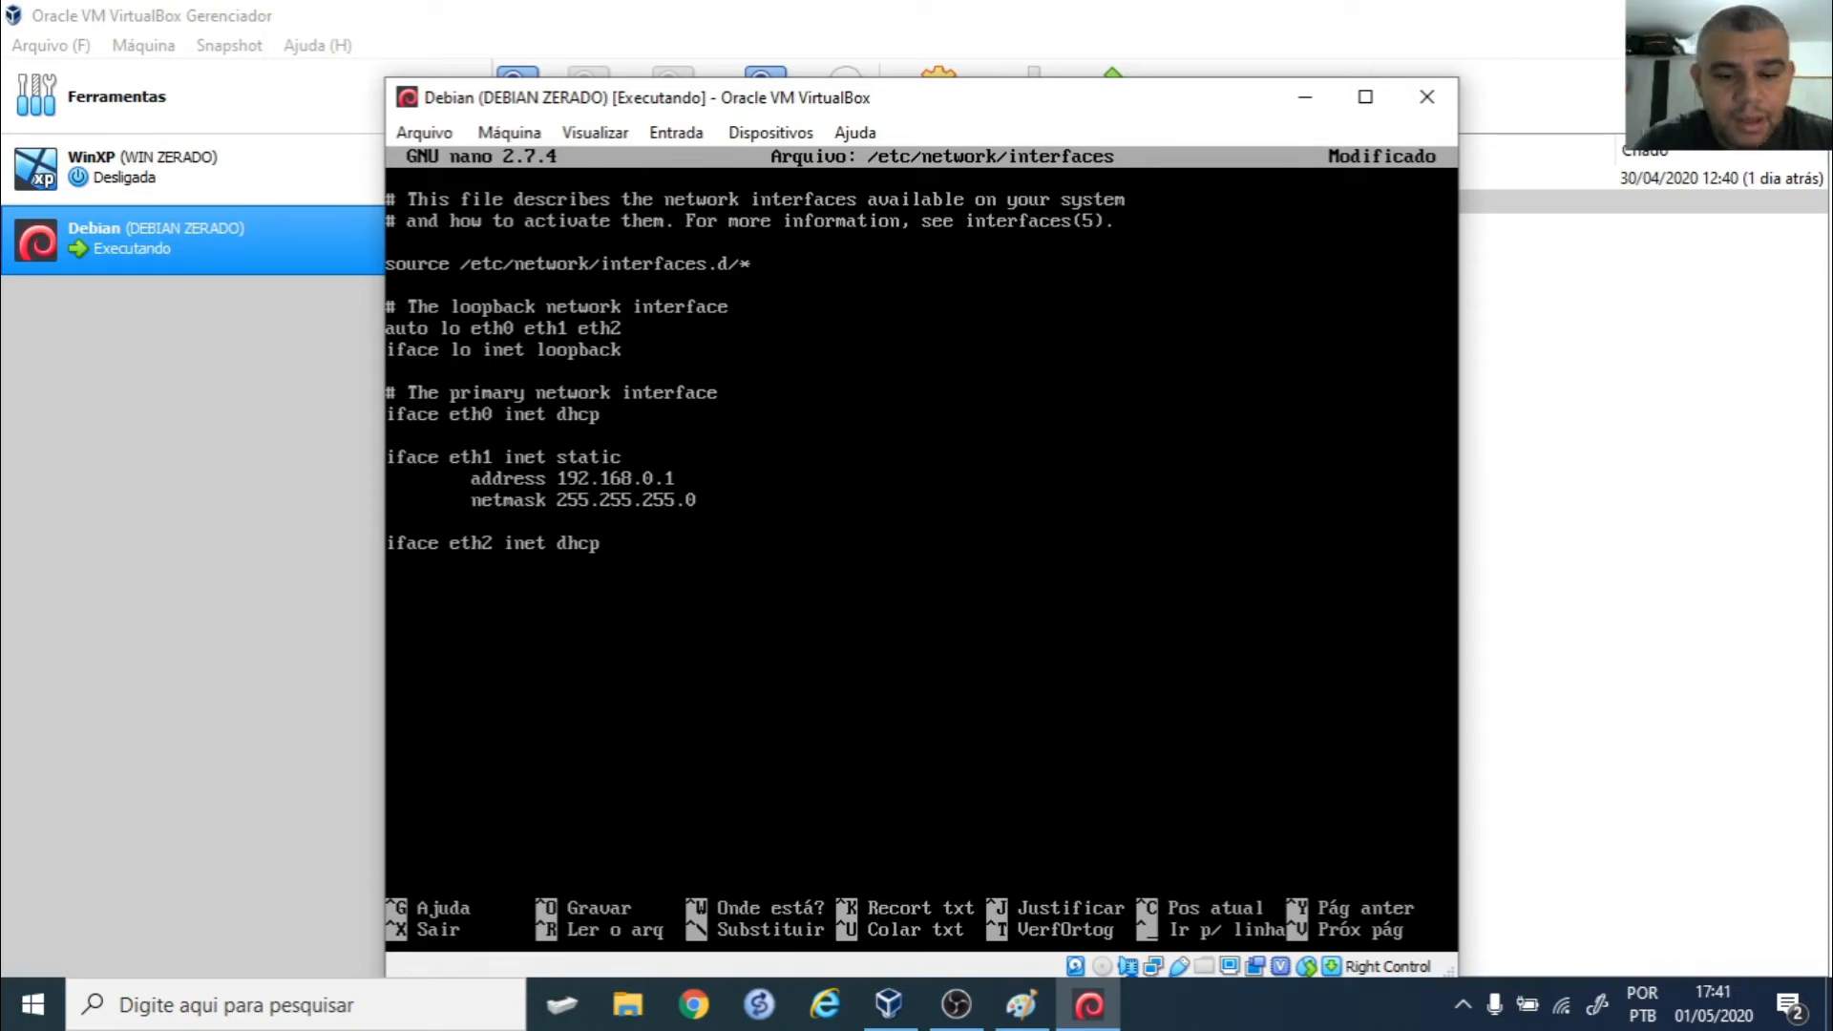
pyautogui.hotkey('ctrl', 'o')
pyautogui.press('Return')
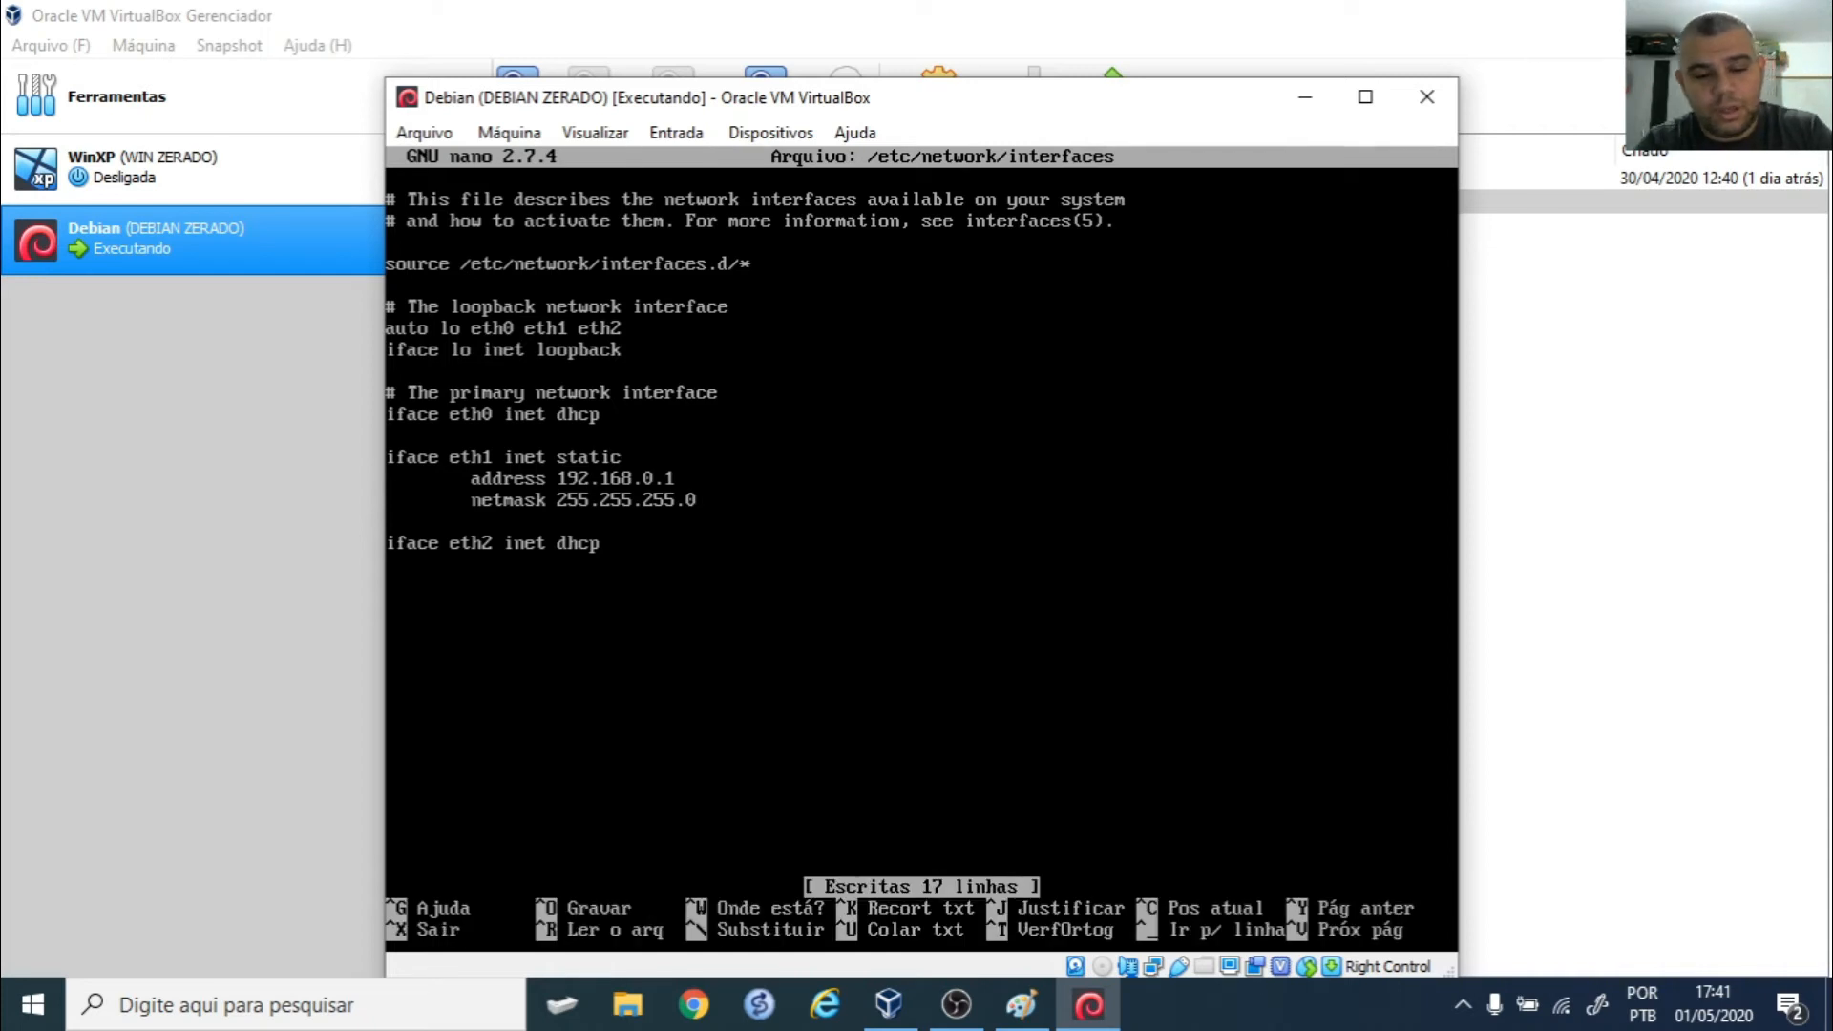
pyautogui.hotkey('ctrl', 'x')
pyautogui.write('/etc/network/interfaces.d/')
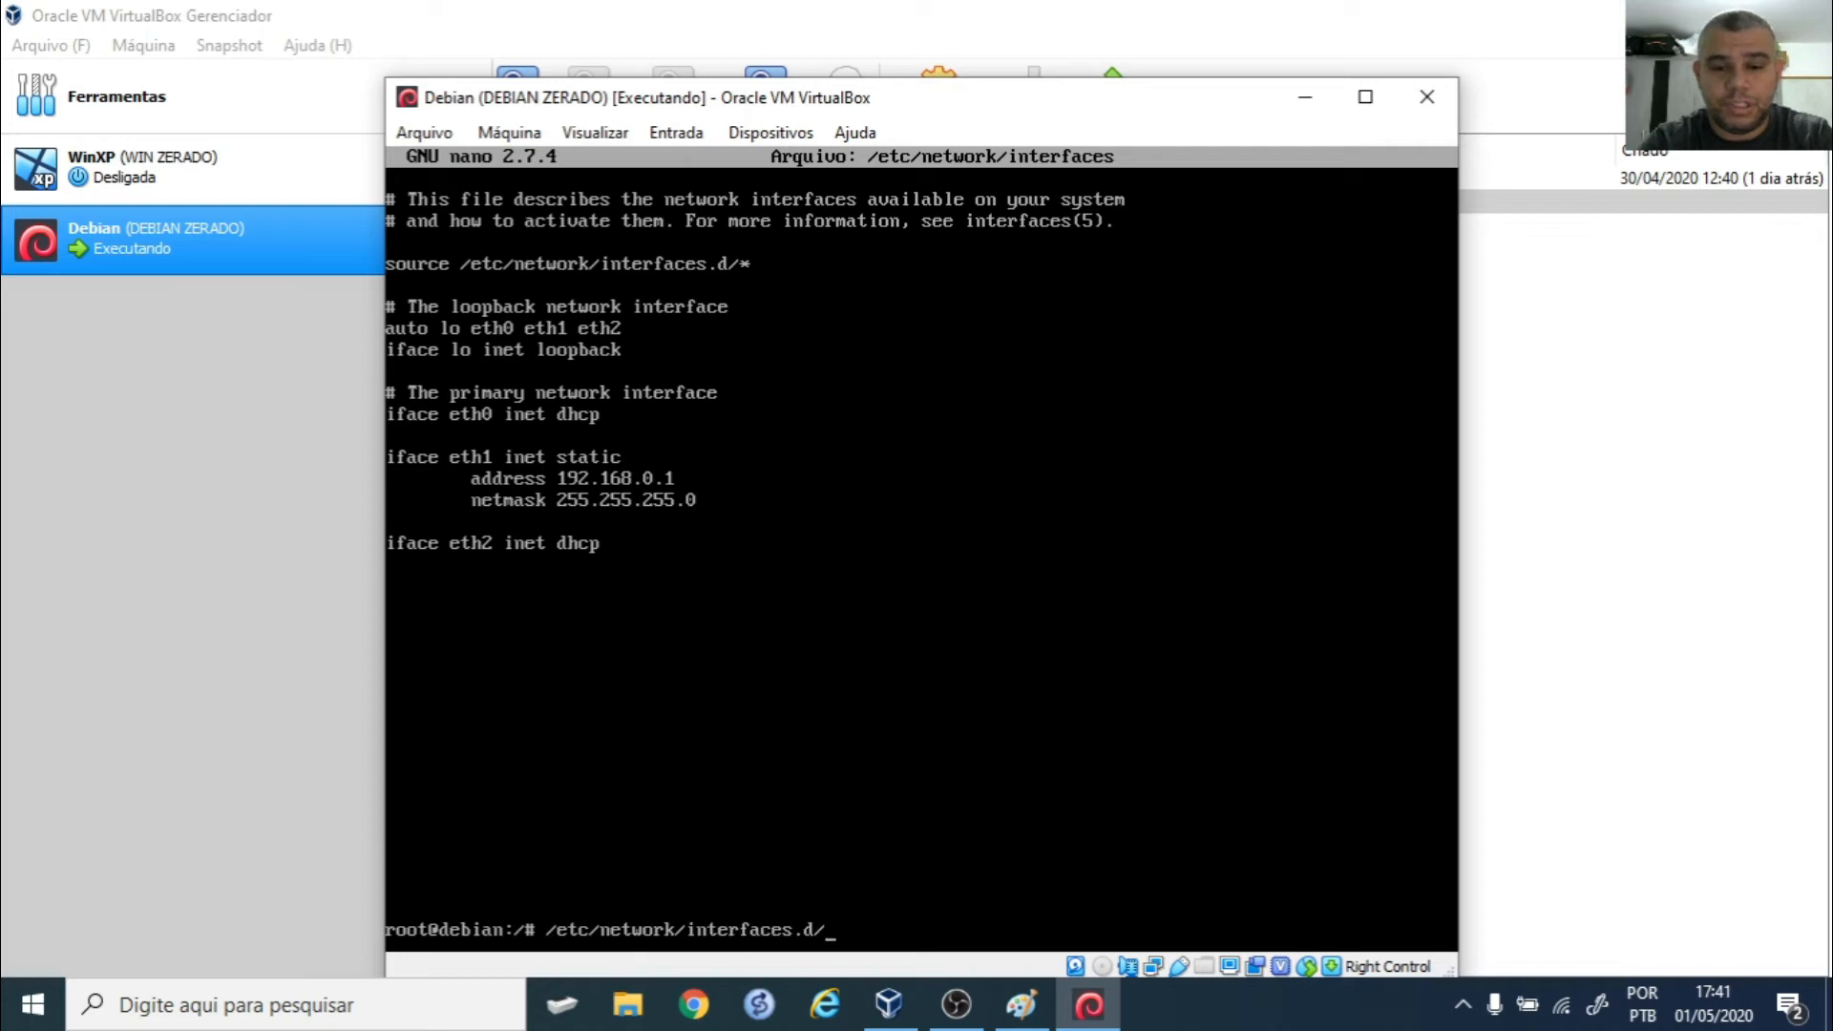
# - Run /etc/init.d/networking restart, then ifconfig to confirm eth1 at 192.168.0.1 and eth2 at 192.168.56.106
pyautogui.press('BackSpace')
pyautogui.press('BackSpace')
pyautogui.press('BackSpace')
pyautogui.press('BackSpace')
pyautogui.press('BackSpace')
pyautogui.press('BackSpace')
pyautogui.press('BackSpace')
pyautogui.press('BackSpace')
pyautogui.press('BackSpace')
pyautogui.press('BackSpace')
pyautogui.press('BackSpace')
pyautogui.press('BackSpace')
pyautogui.press('BackSpace')
pyautogui.press('BackSpace')
pyautogui.press('BackSpace')
pyautogui.press('BackSpace')
pyautogui.press('BackSpace')
pyautogui.press('BackSpace')
pyautogui.press('BackSpace')
pyautogui.press('BackSpace')
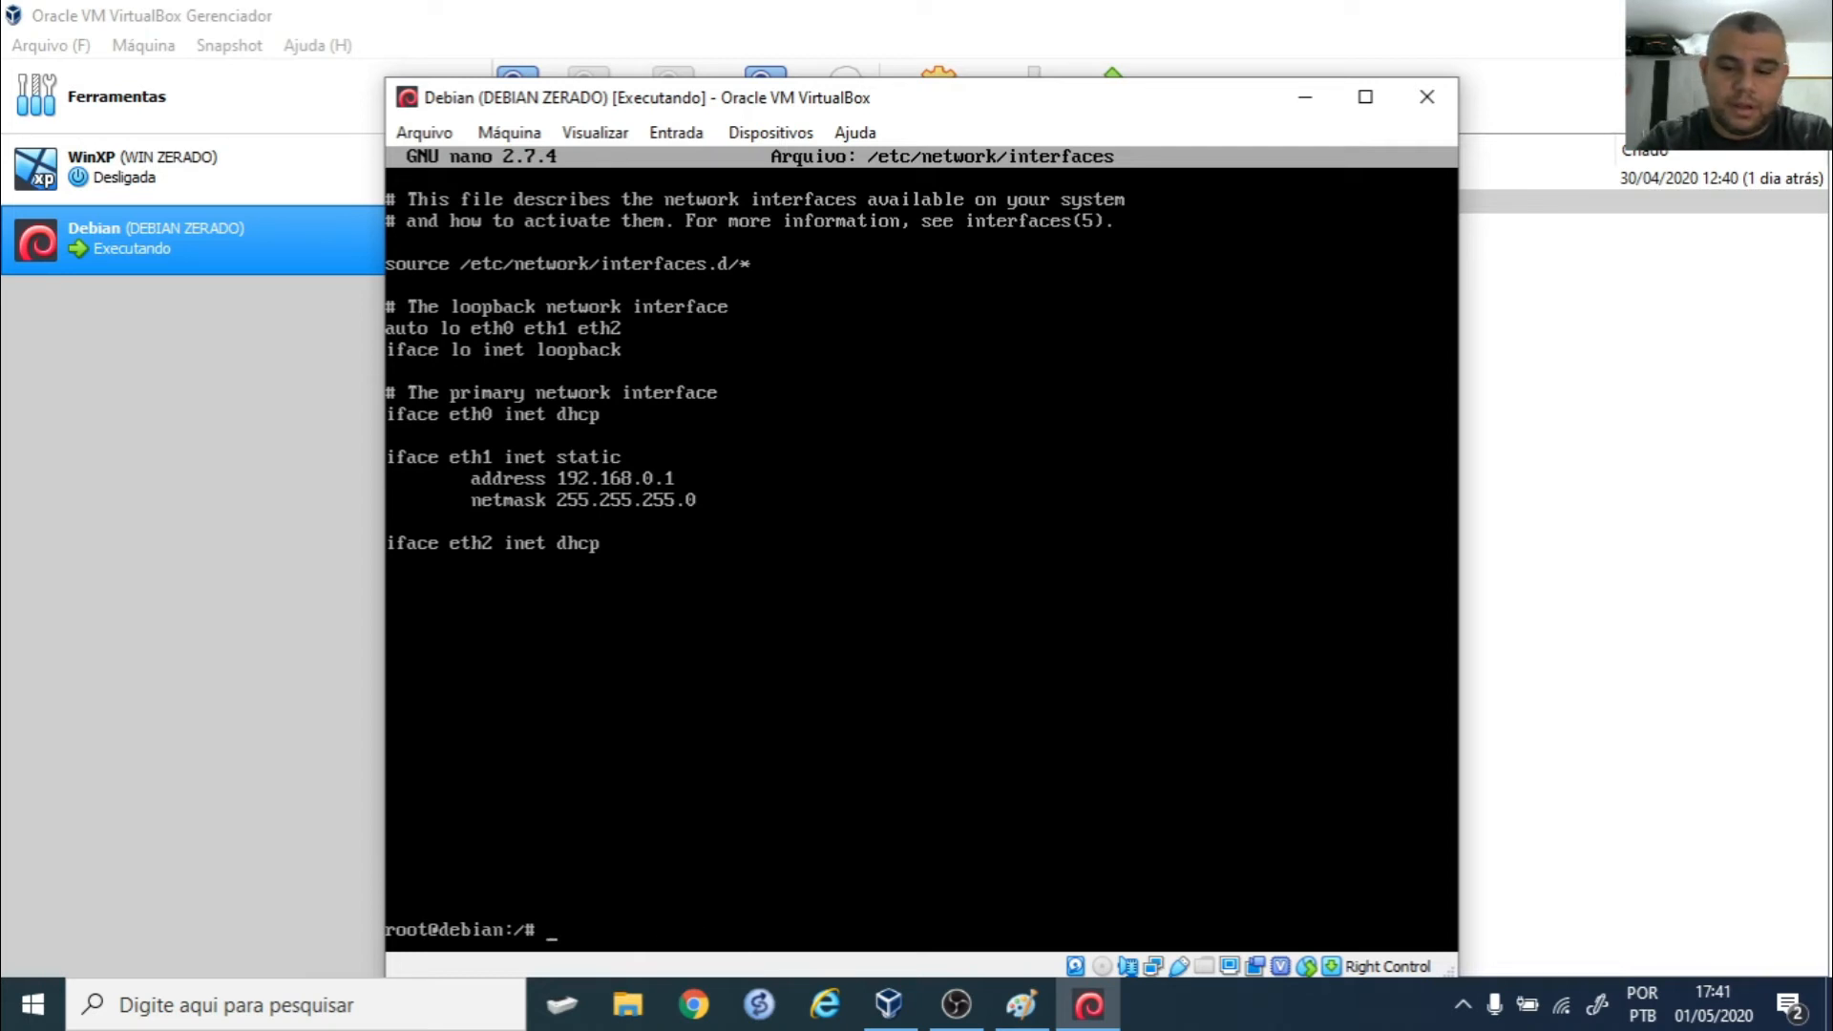
pyautogui.write('c/init.d/')
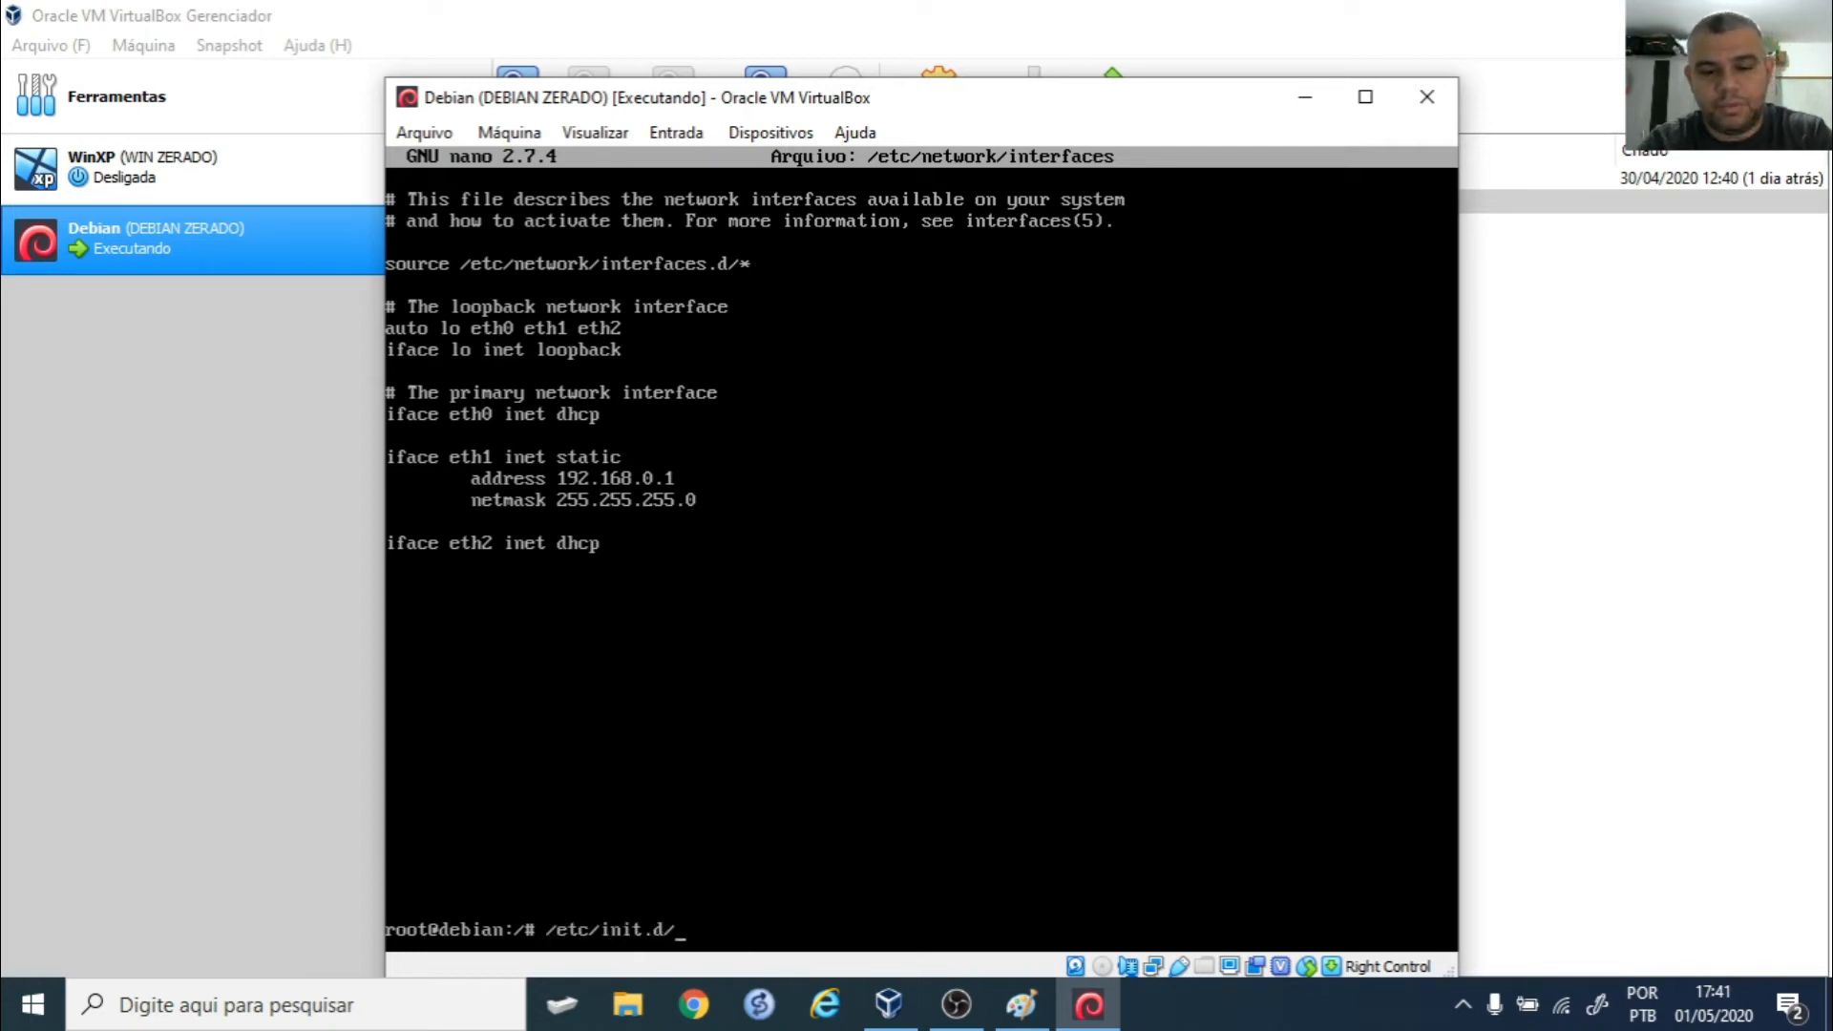
pyautogui.write('ne')
pyautogui.press('Tab')
pyautogui.write('restart')
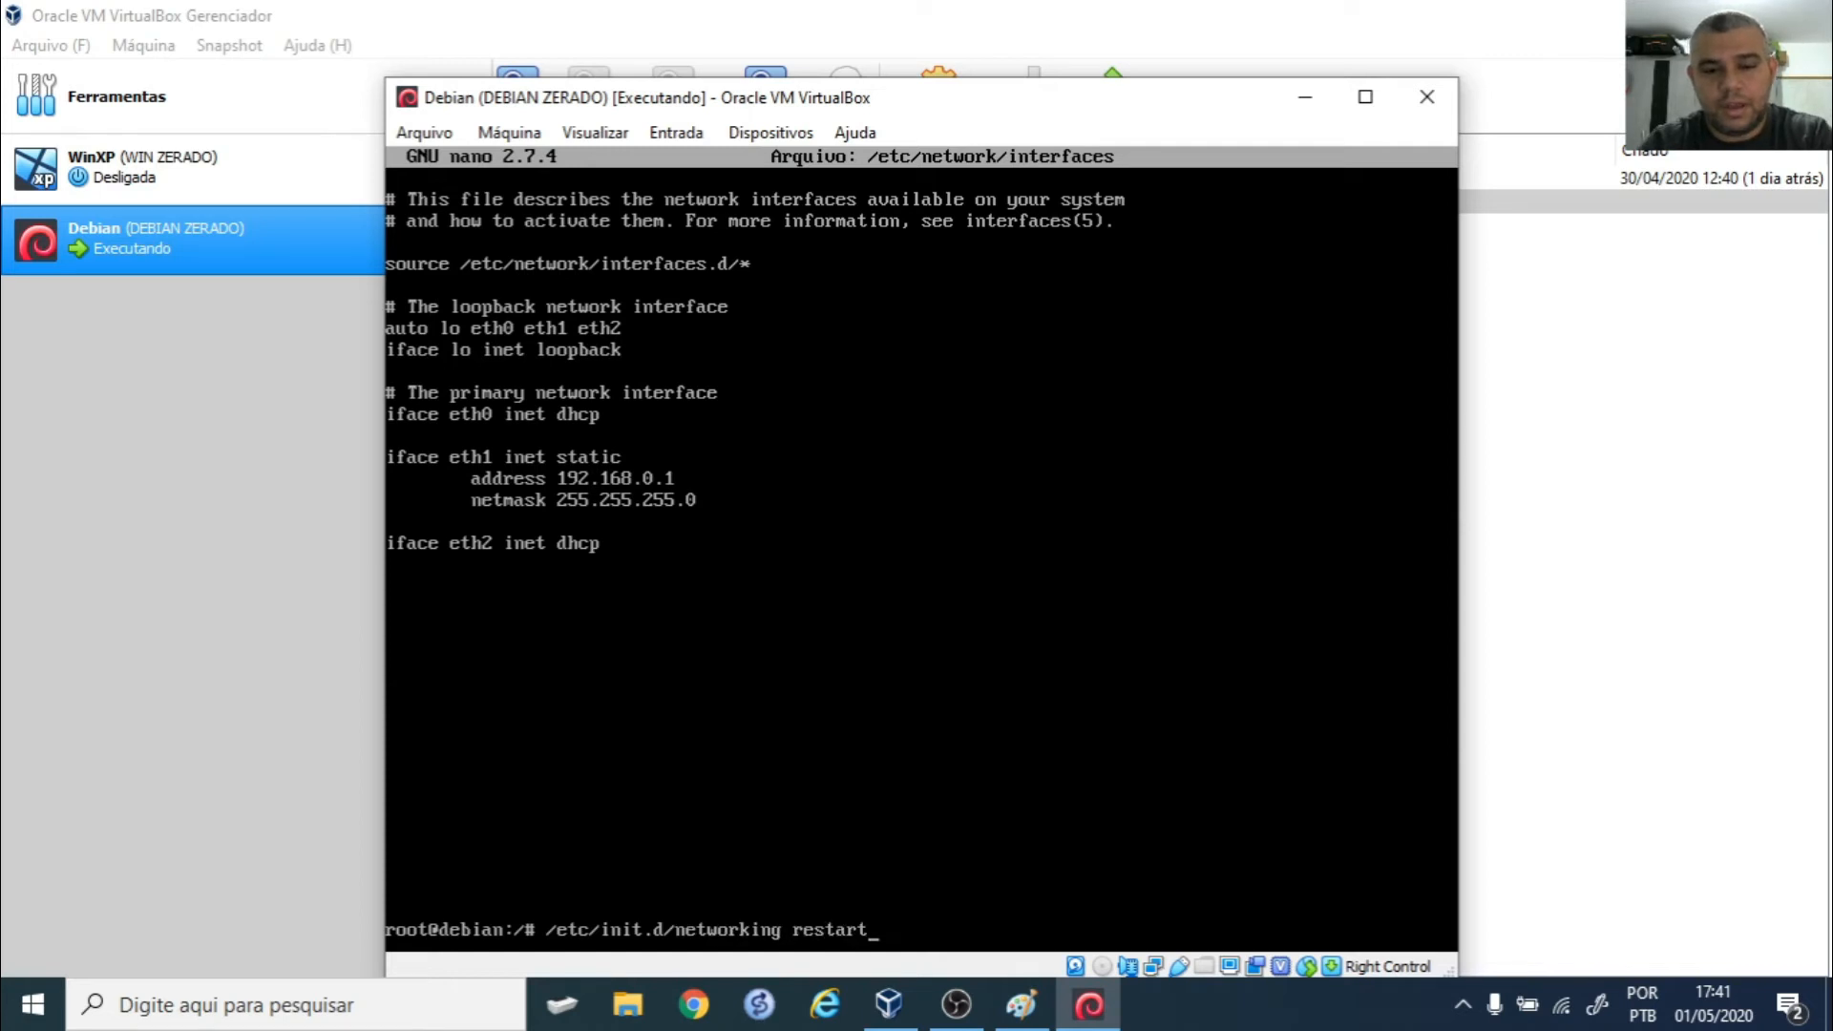
pyautogui.press('Return')
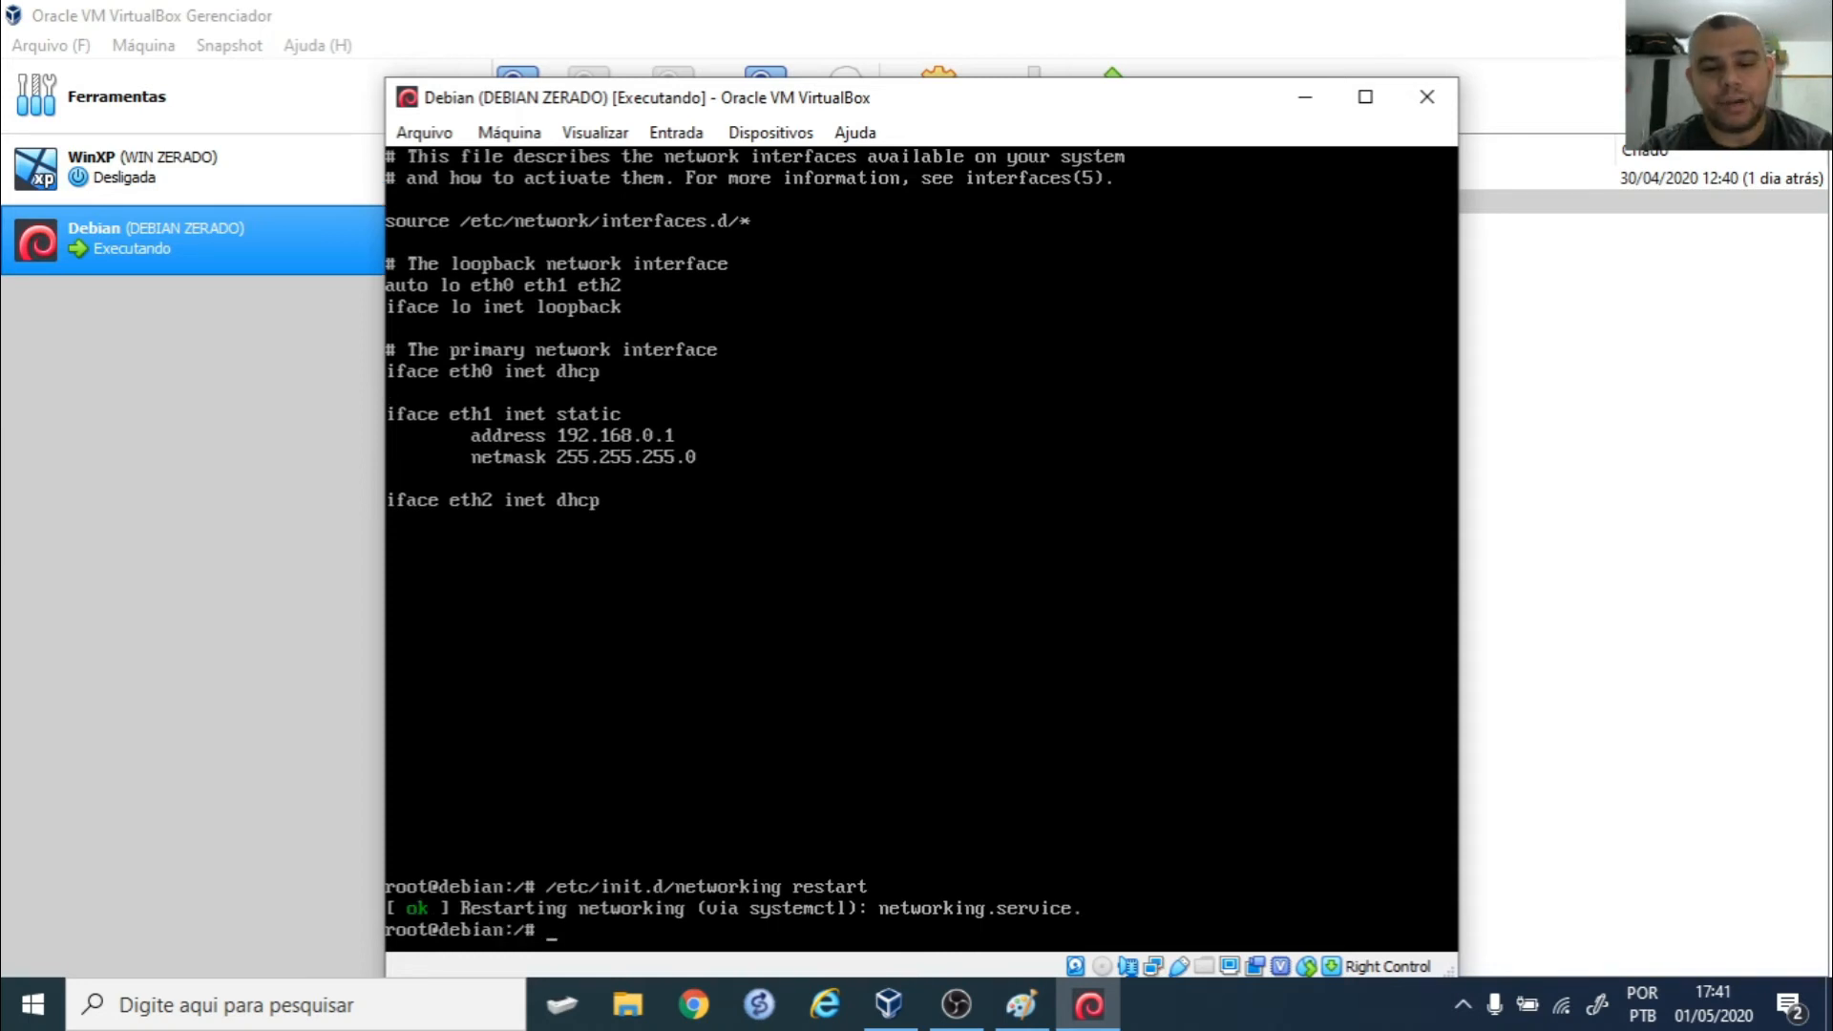
pyautogui.write('ifconfig')
pyautogui.press('Return')
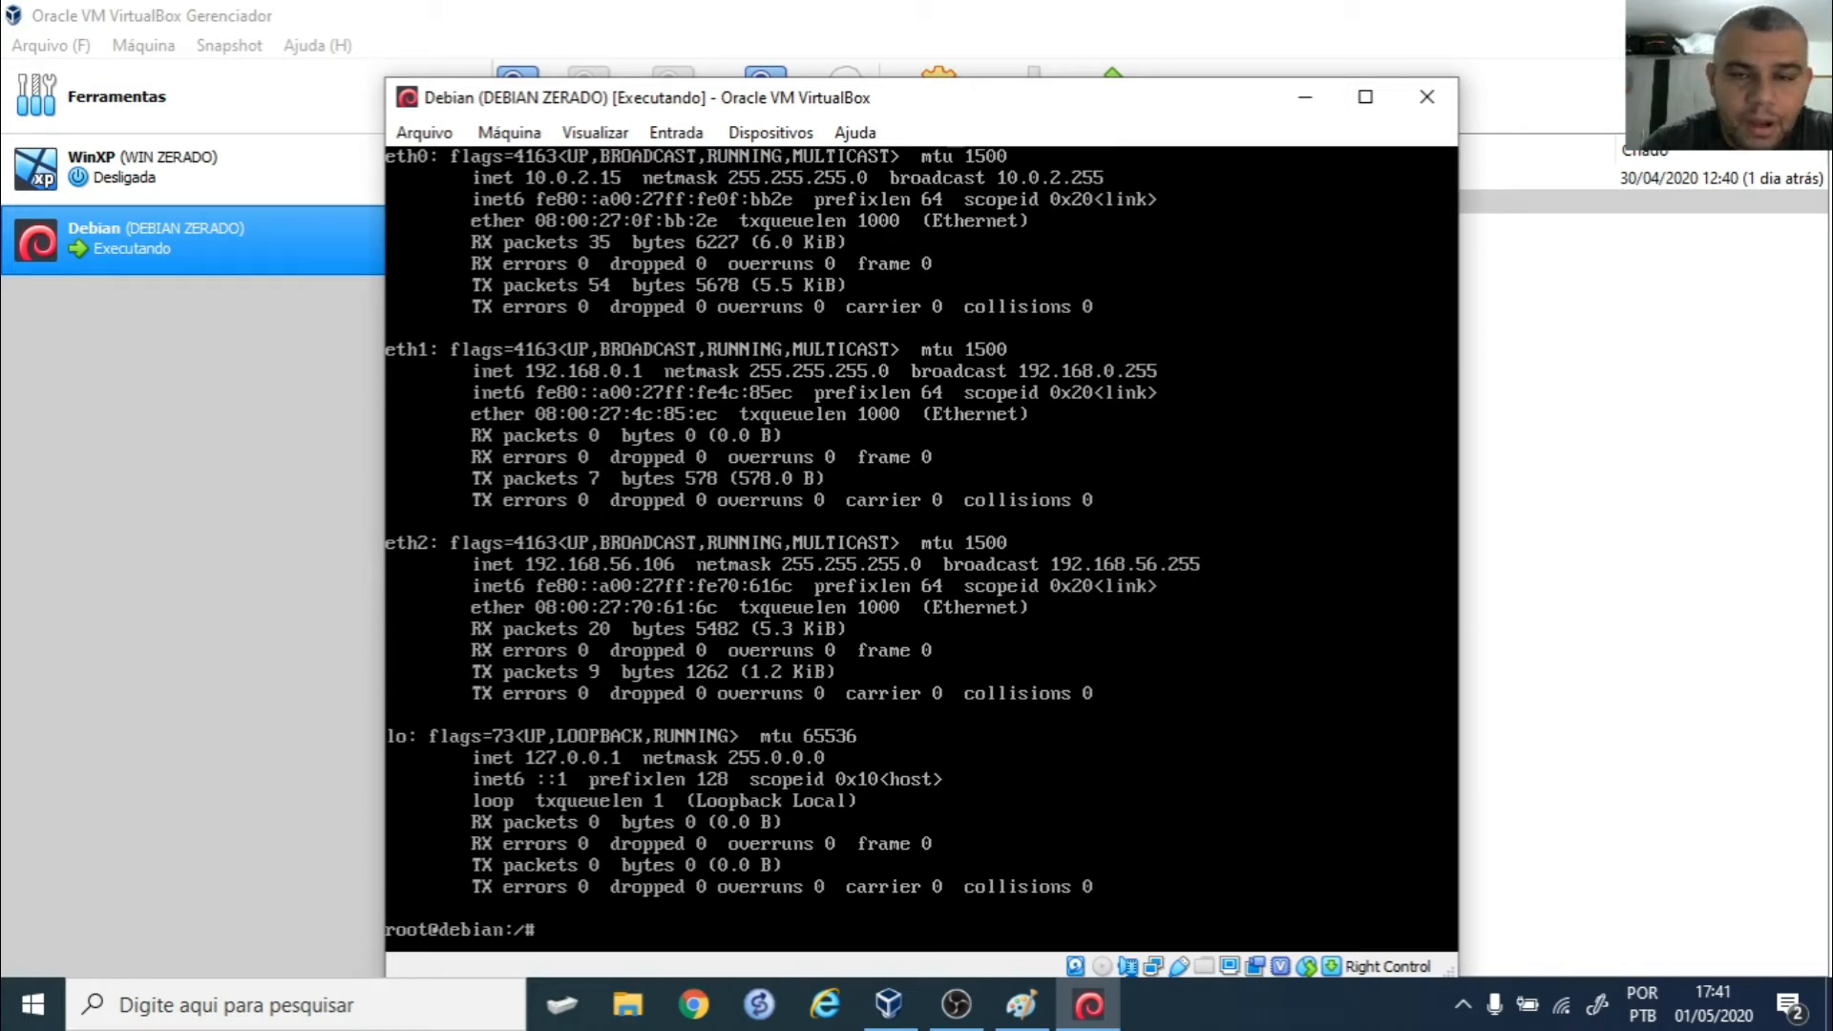
# - Open a host Command Prompt, apply color f0 for black-on-white text, and minimize it
pyautogui.moveTo(1091, 100); pyautogui.dragTo(1428, 57)
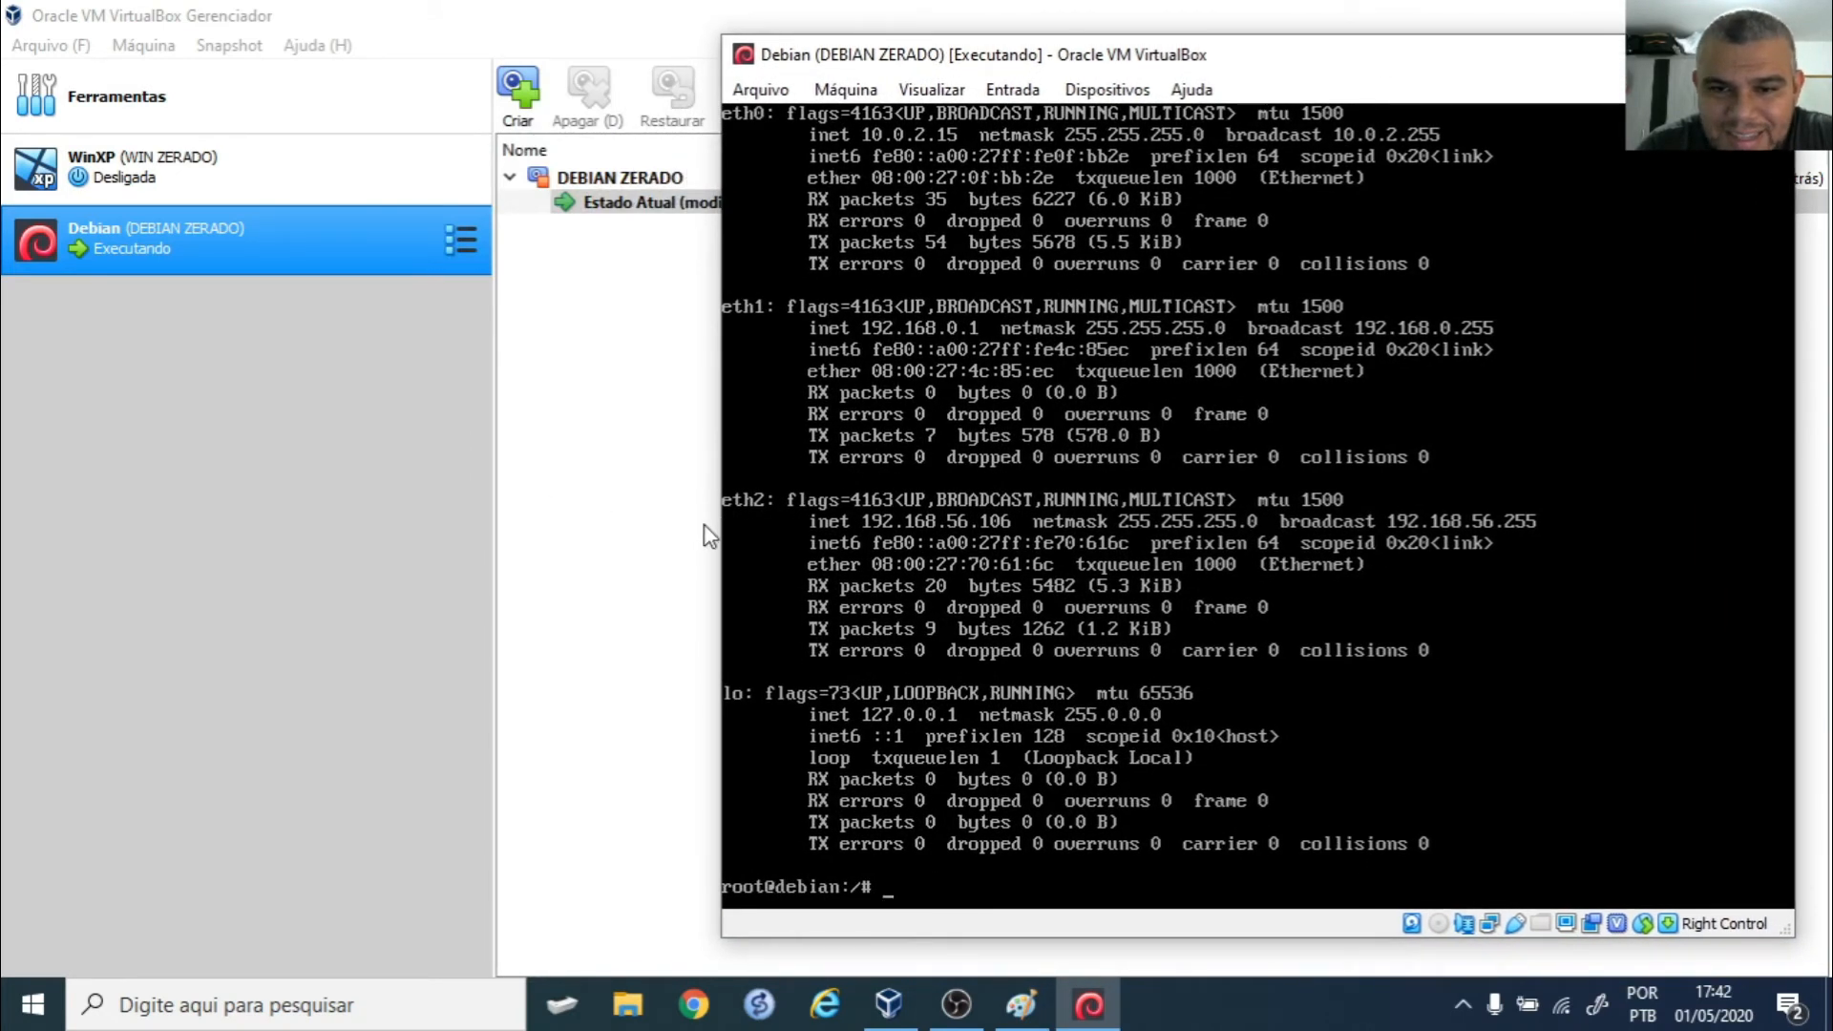
pyautogui.click(230, 1014)
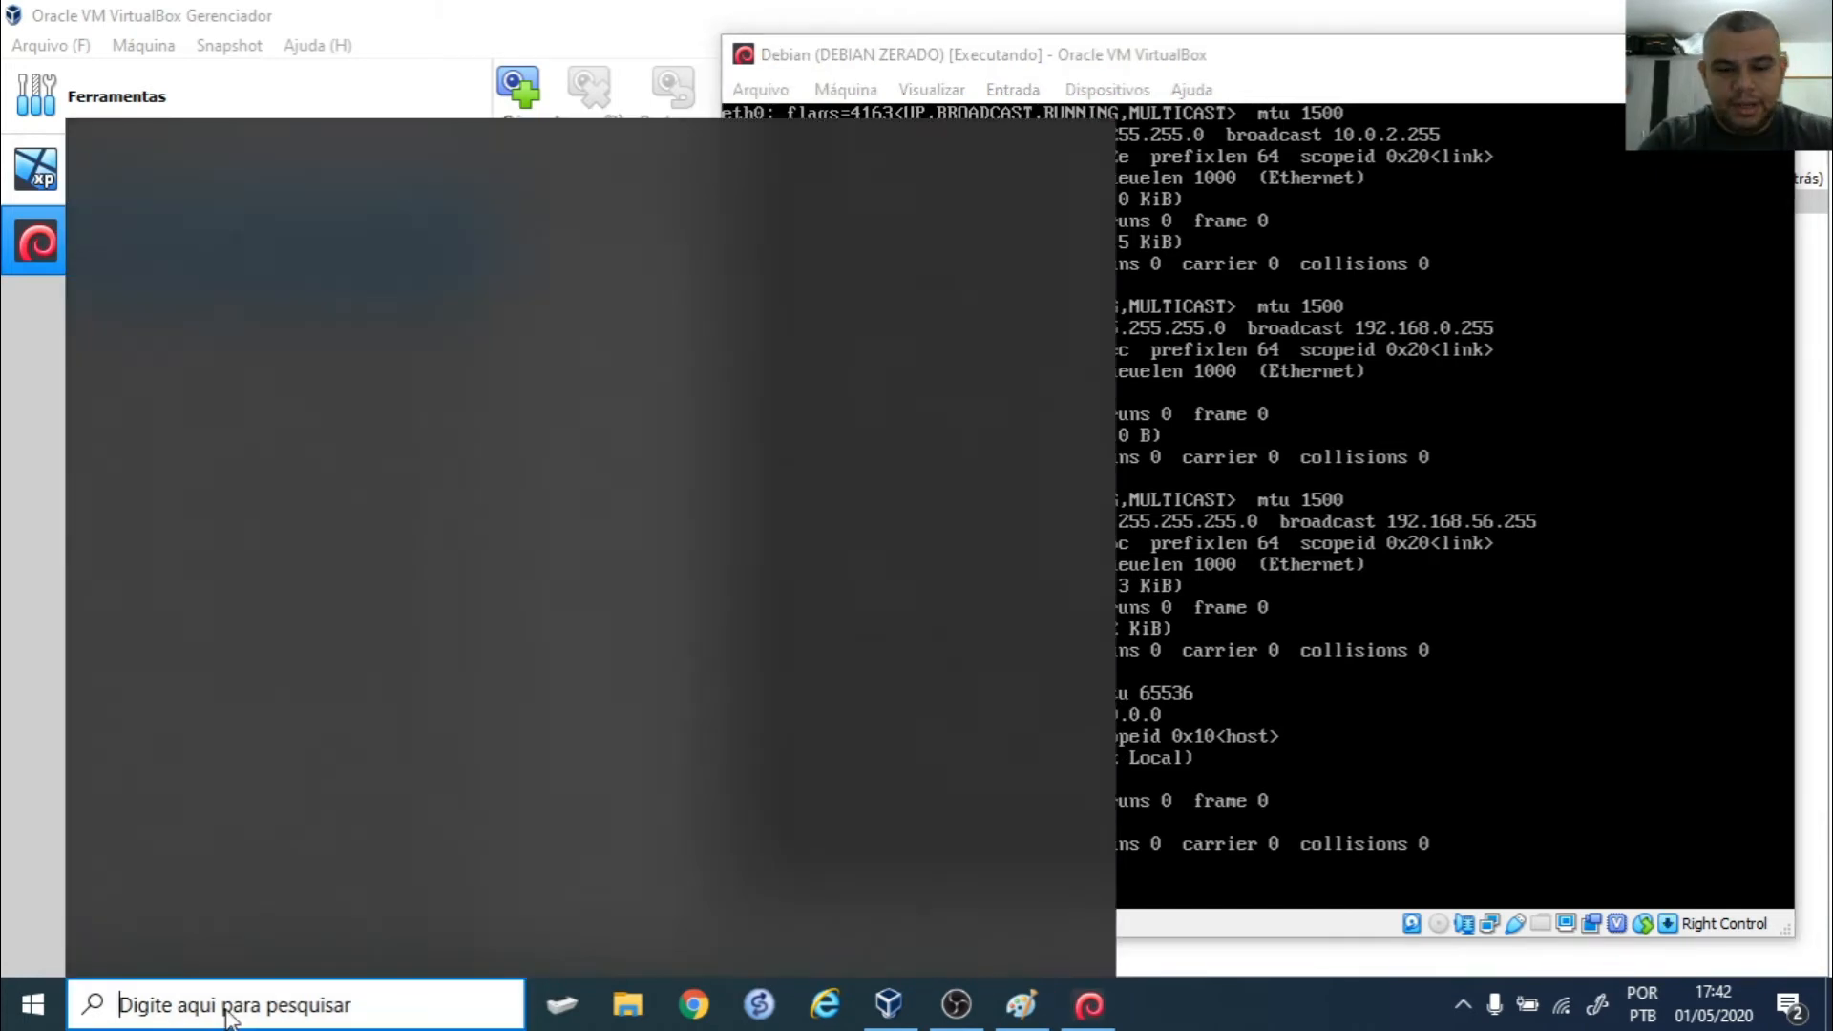
pyautogui.write('cmd')
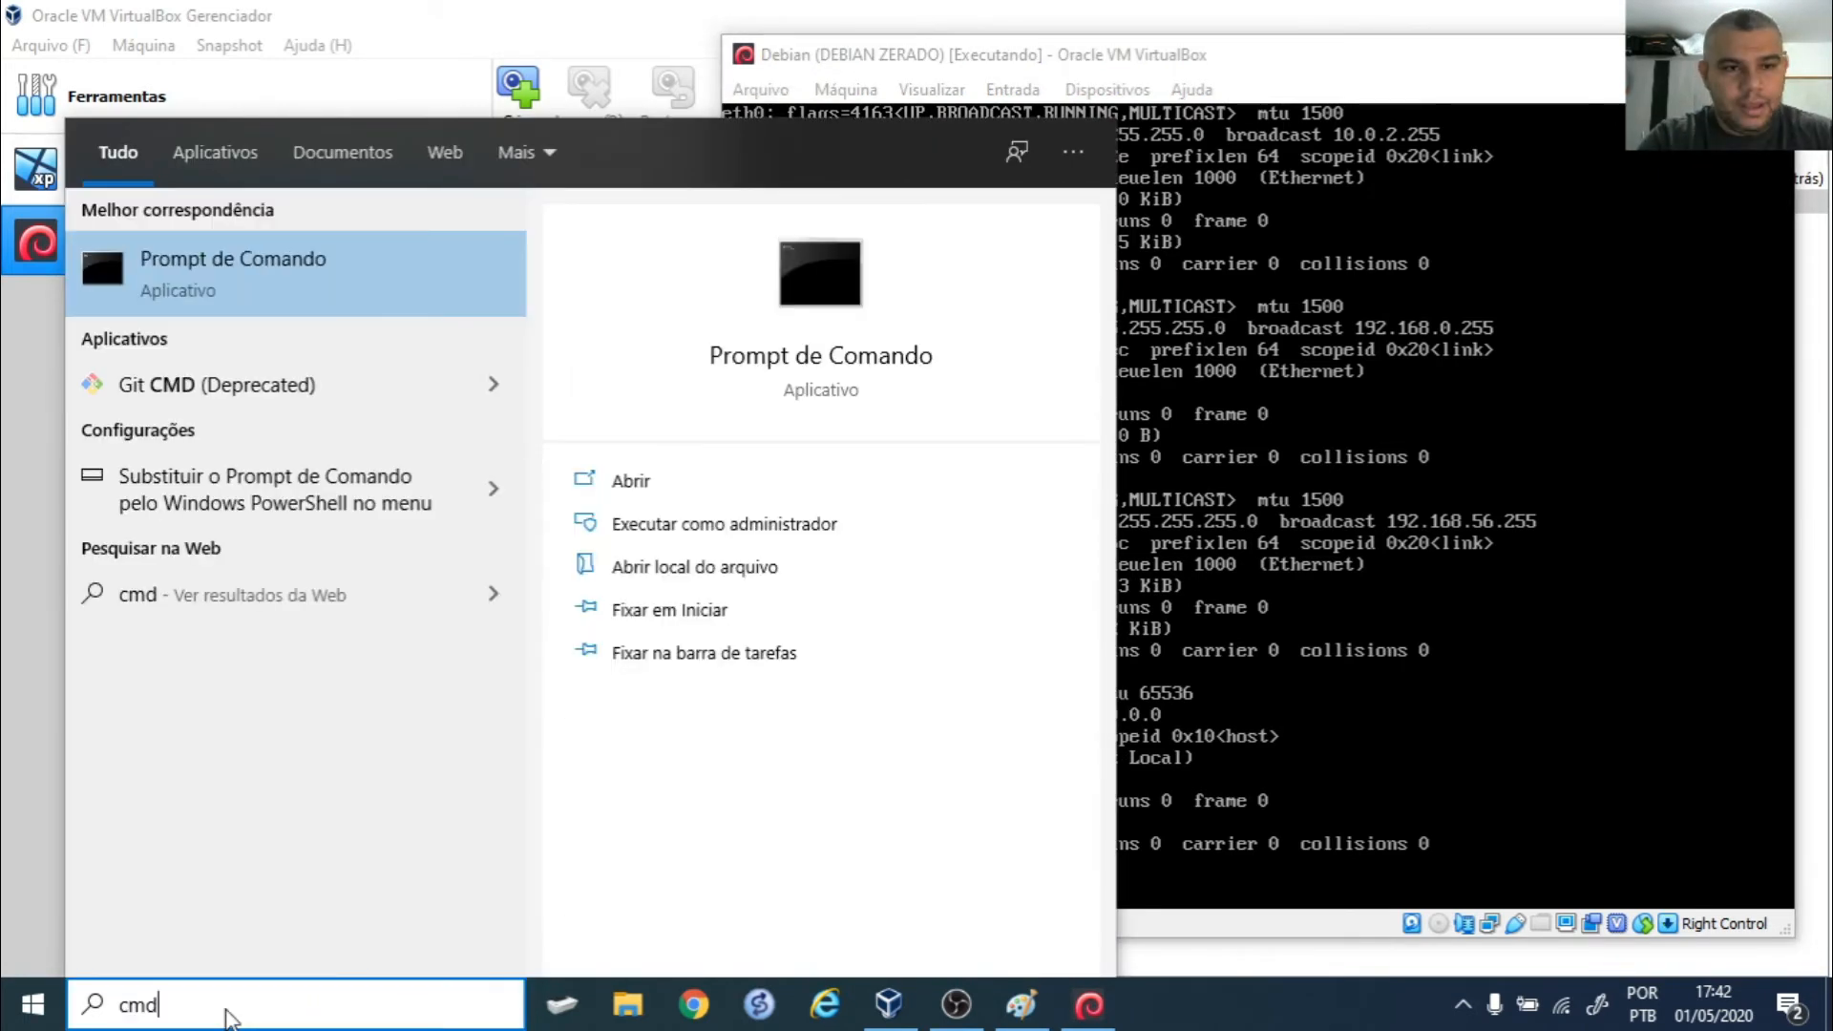
pyautogui.press('Return')
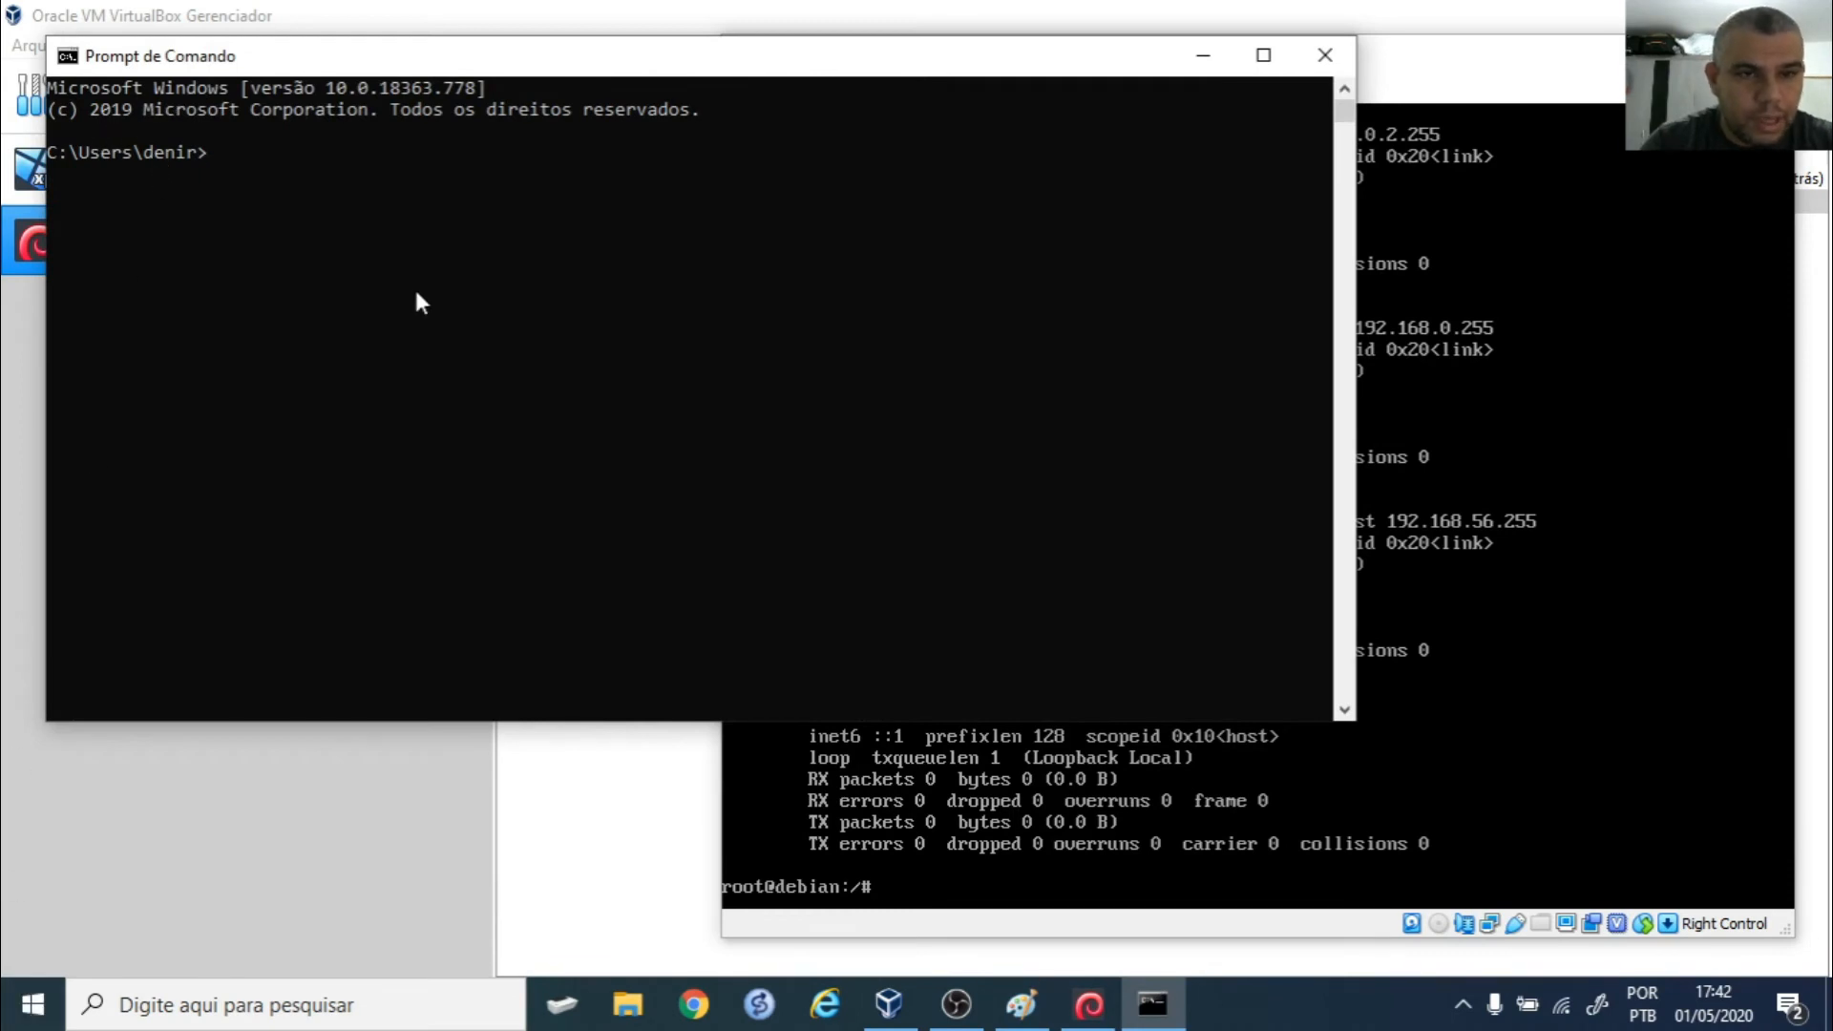
pyautogui.write('color f0')
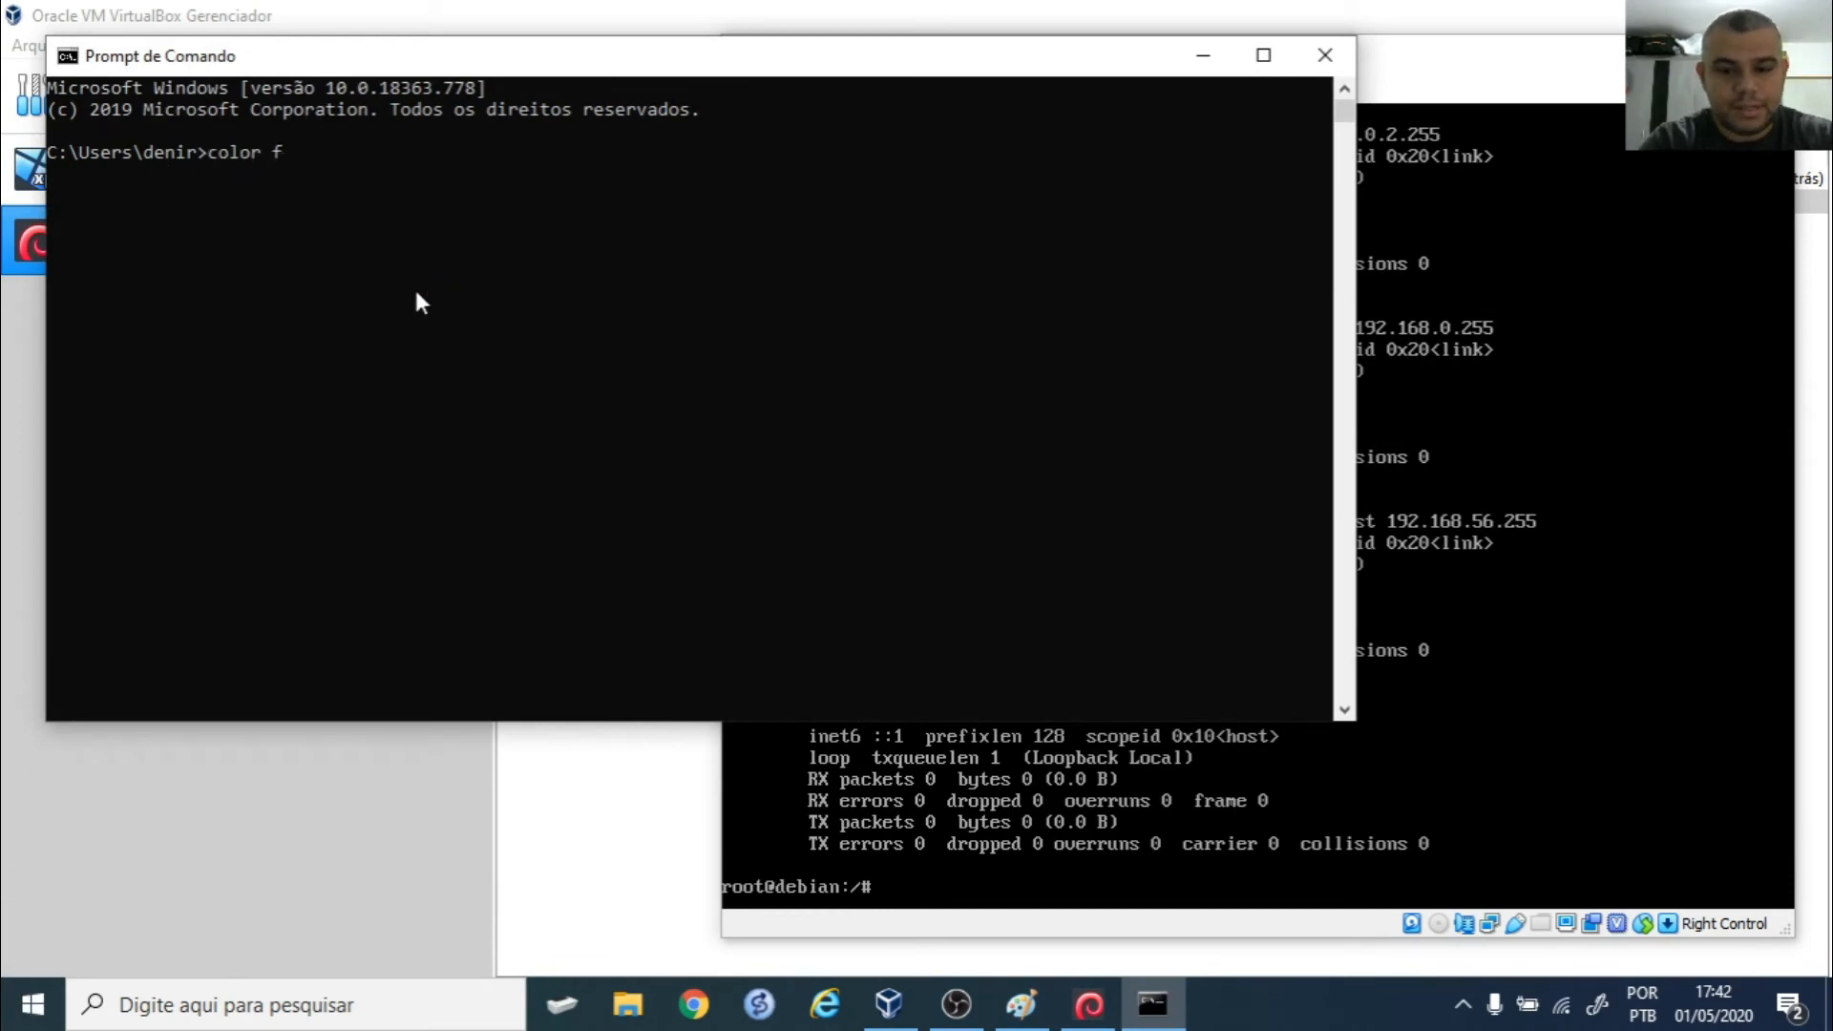
pyautogui.press('Return')
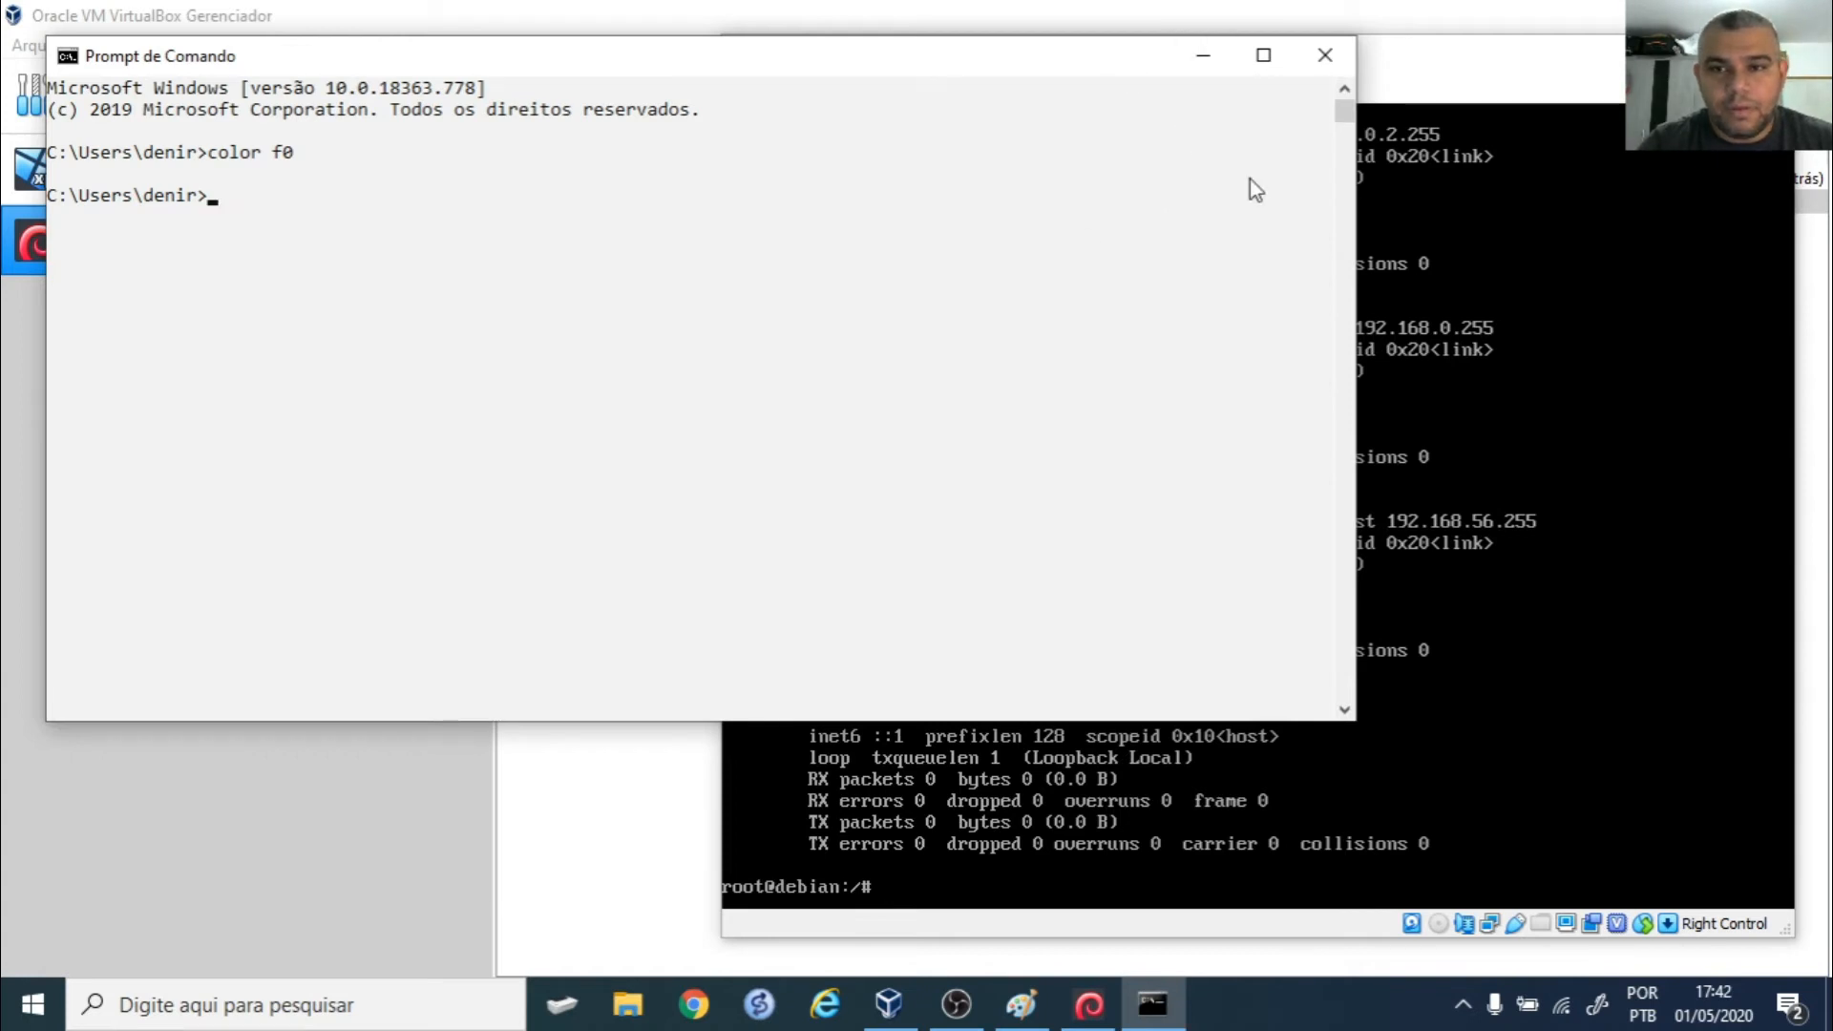
pyautogui.moveTo(941, 69); pyautogui.dragTo(942, 209)
pyautogui.click(1207, 212)
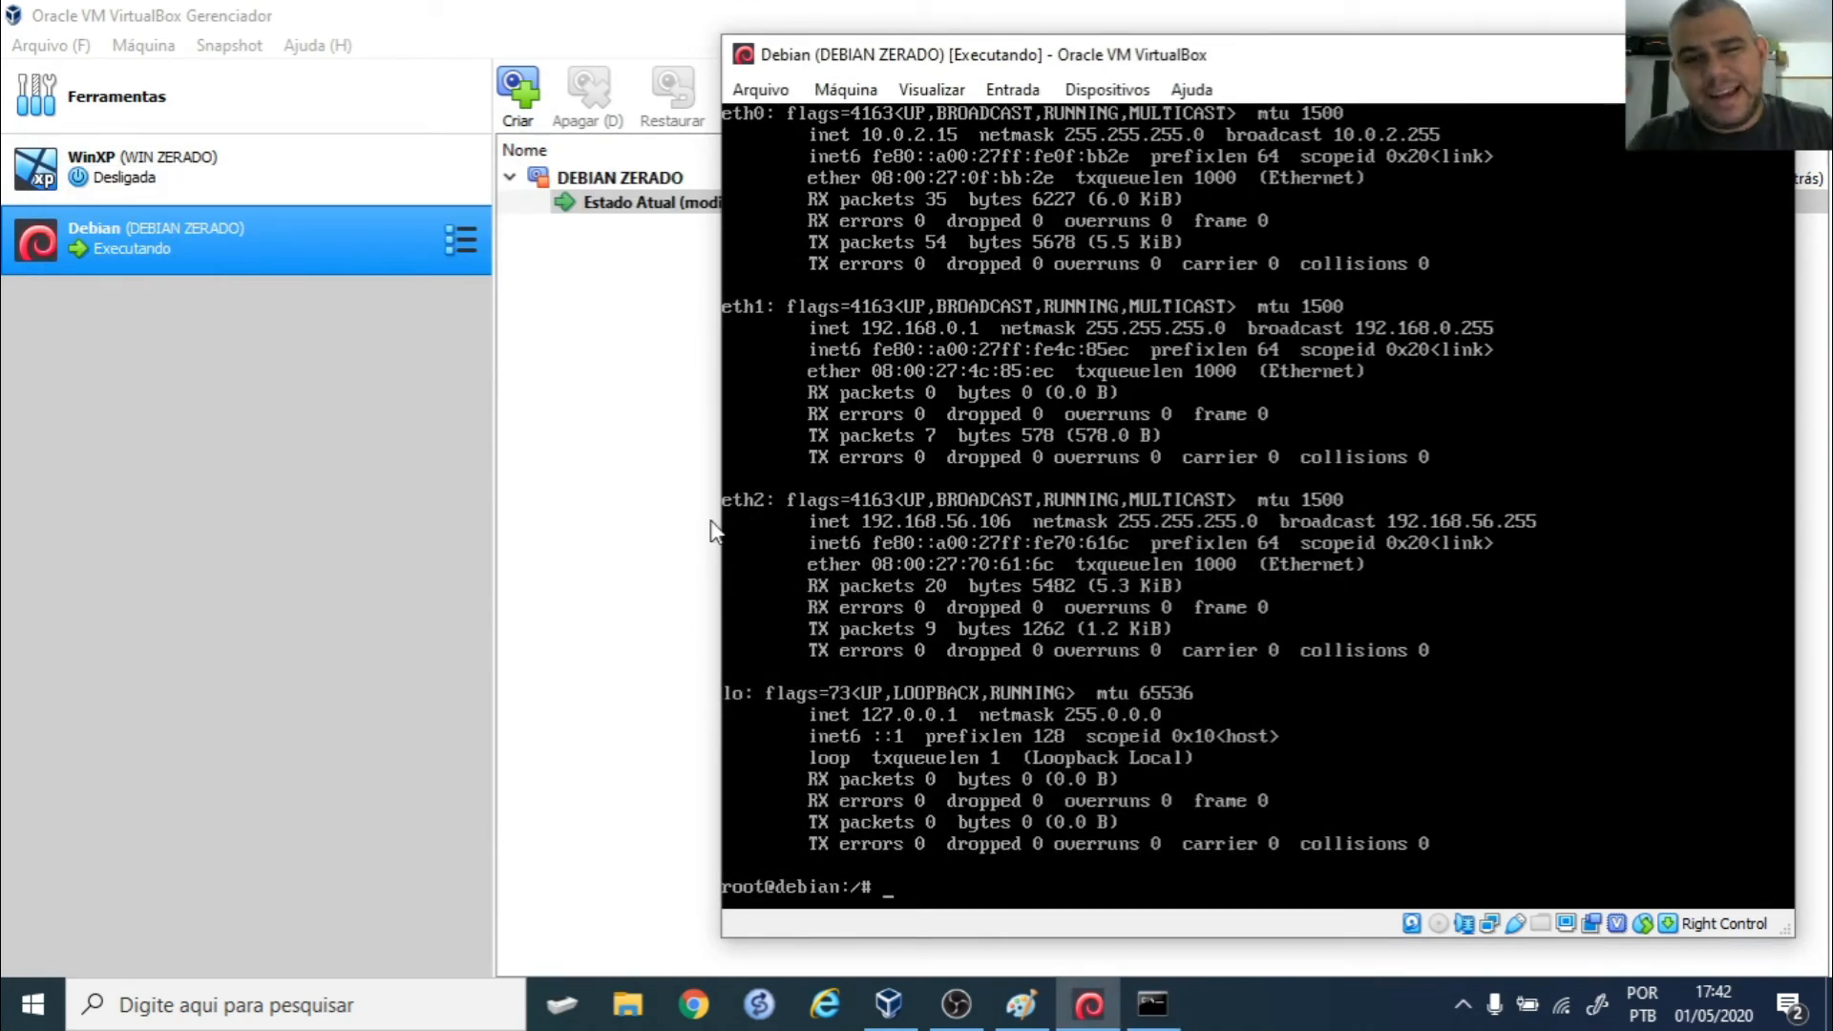
# - Ping 192.168.56.106 from the host, then rerun it as a continuous ping
pyautogui.click(1152, 1003)
pyautogui.write('ping ')
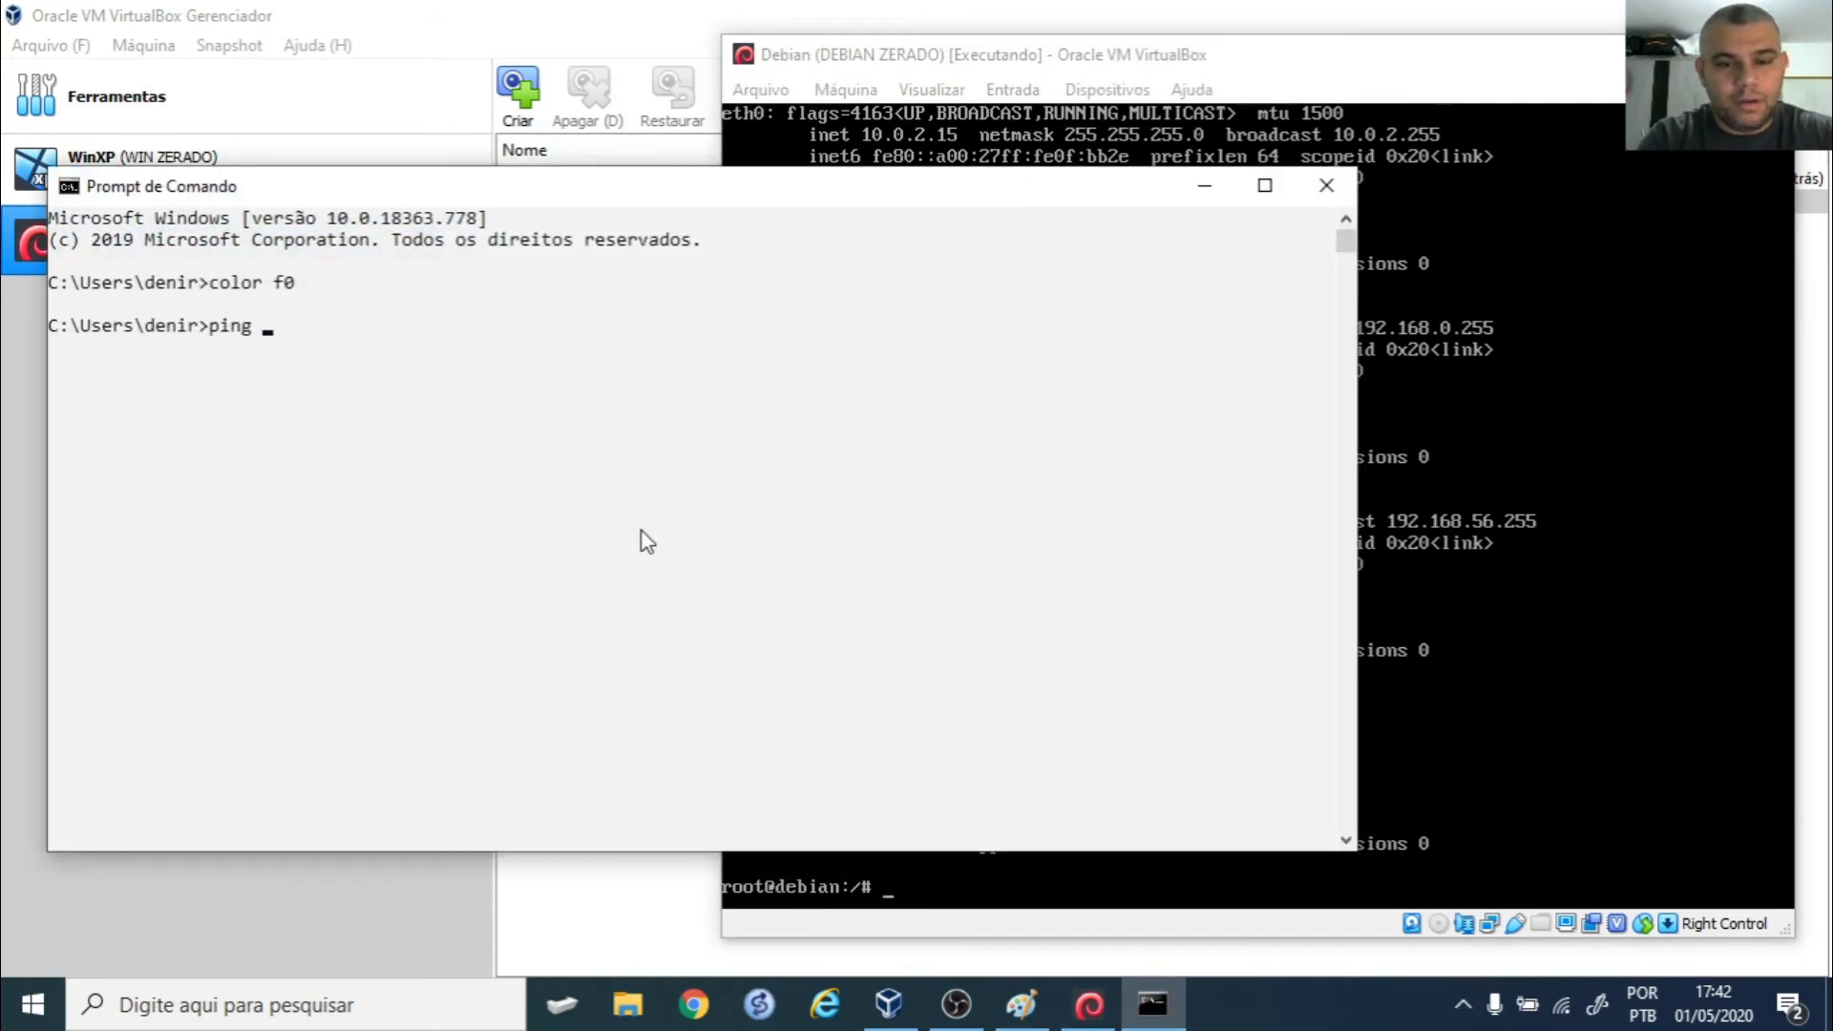
pyautogui.write('192.168.5')
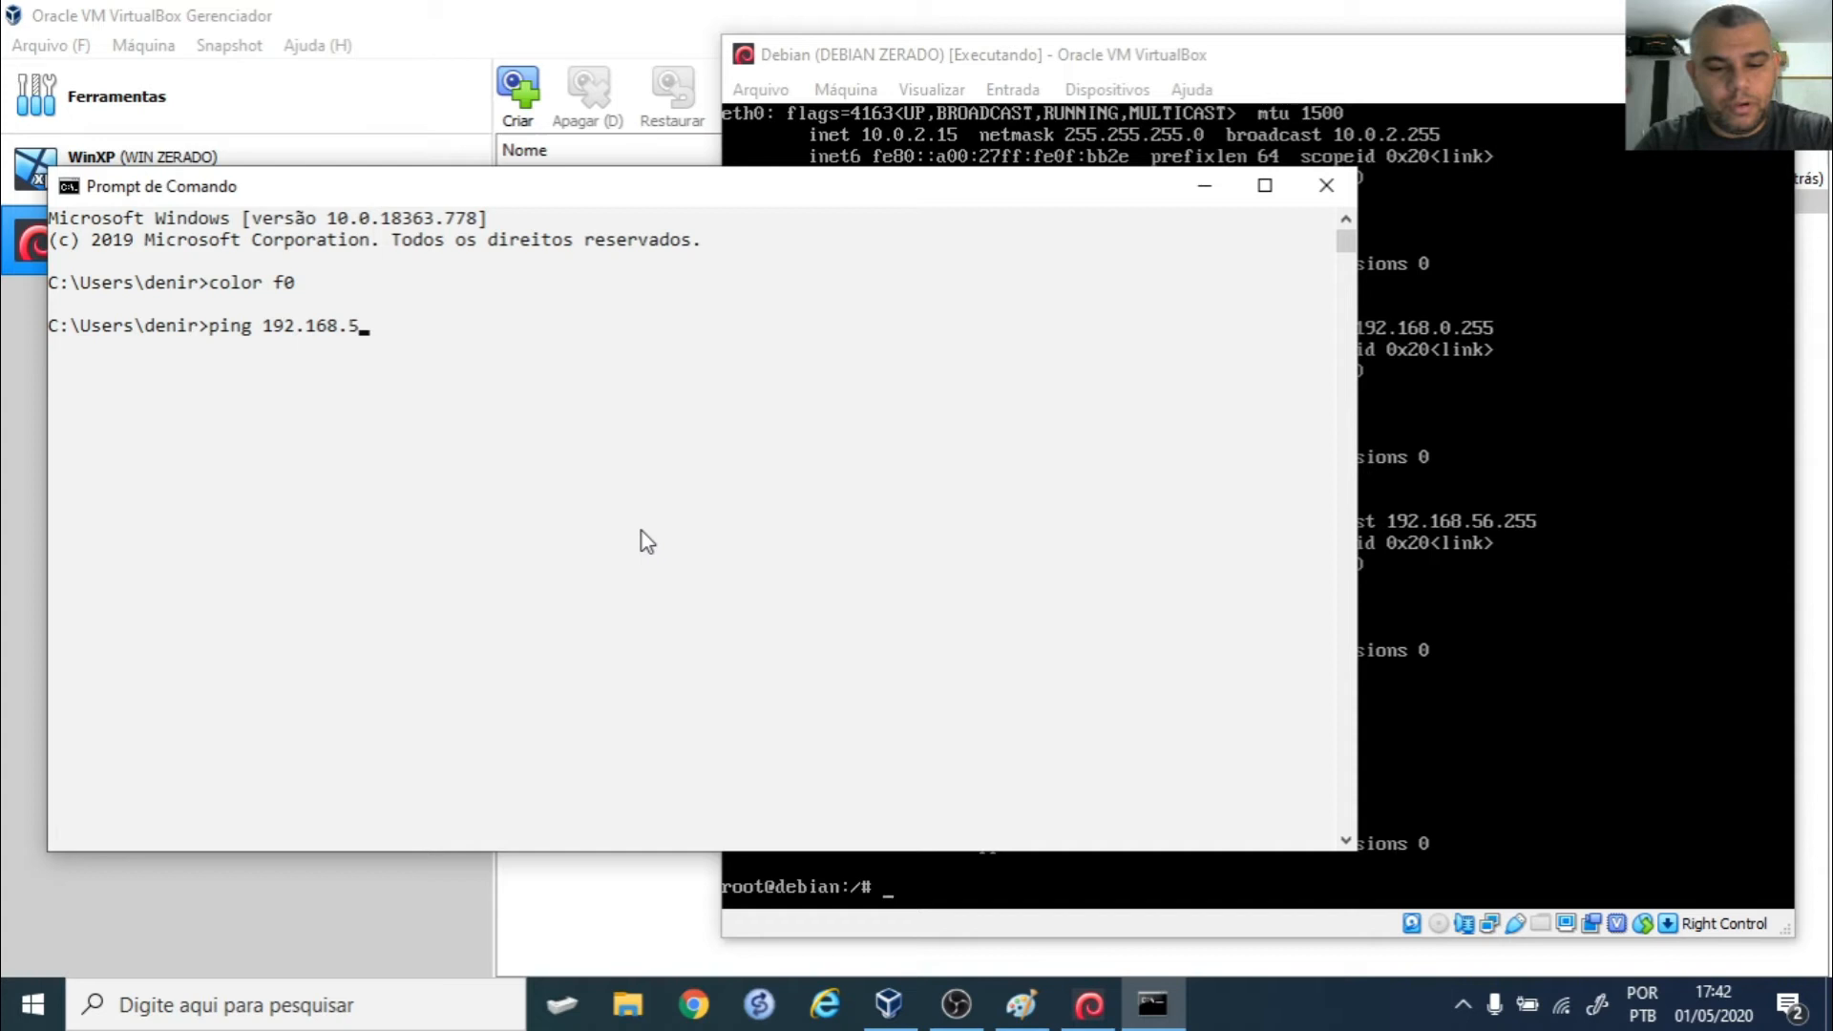
pyautogui.write('6.106')
pyautogui.press('Return')
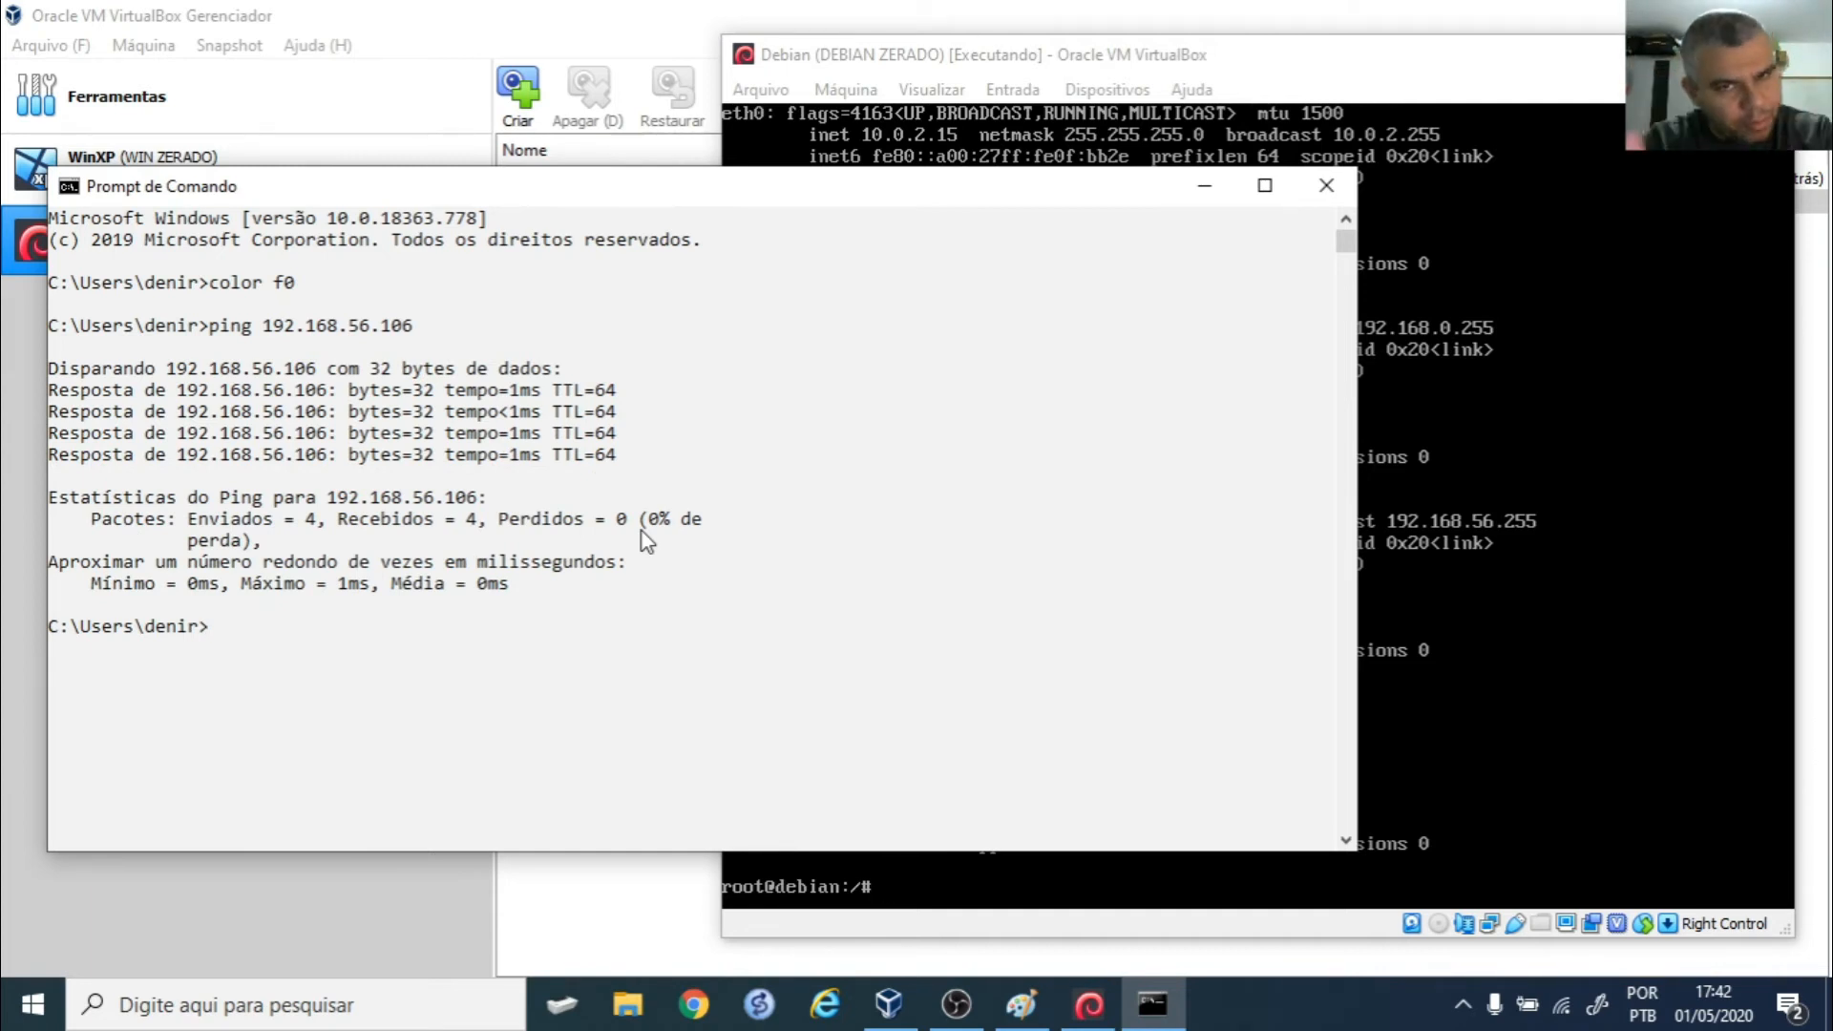
pyautogui.press('Up')
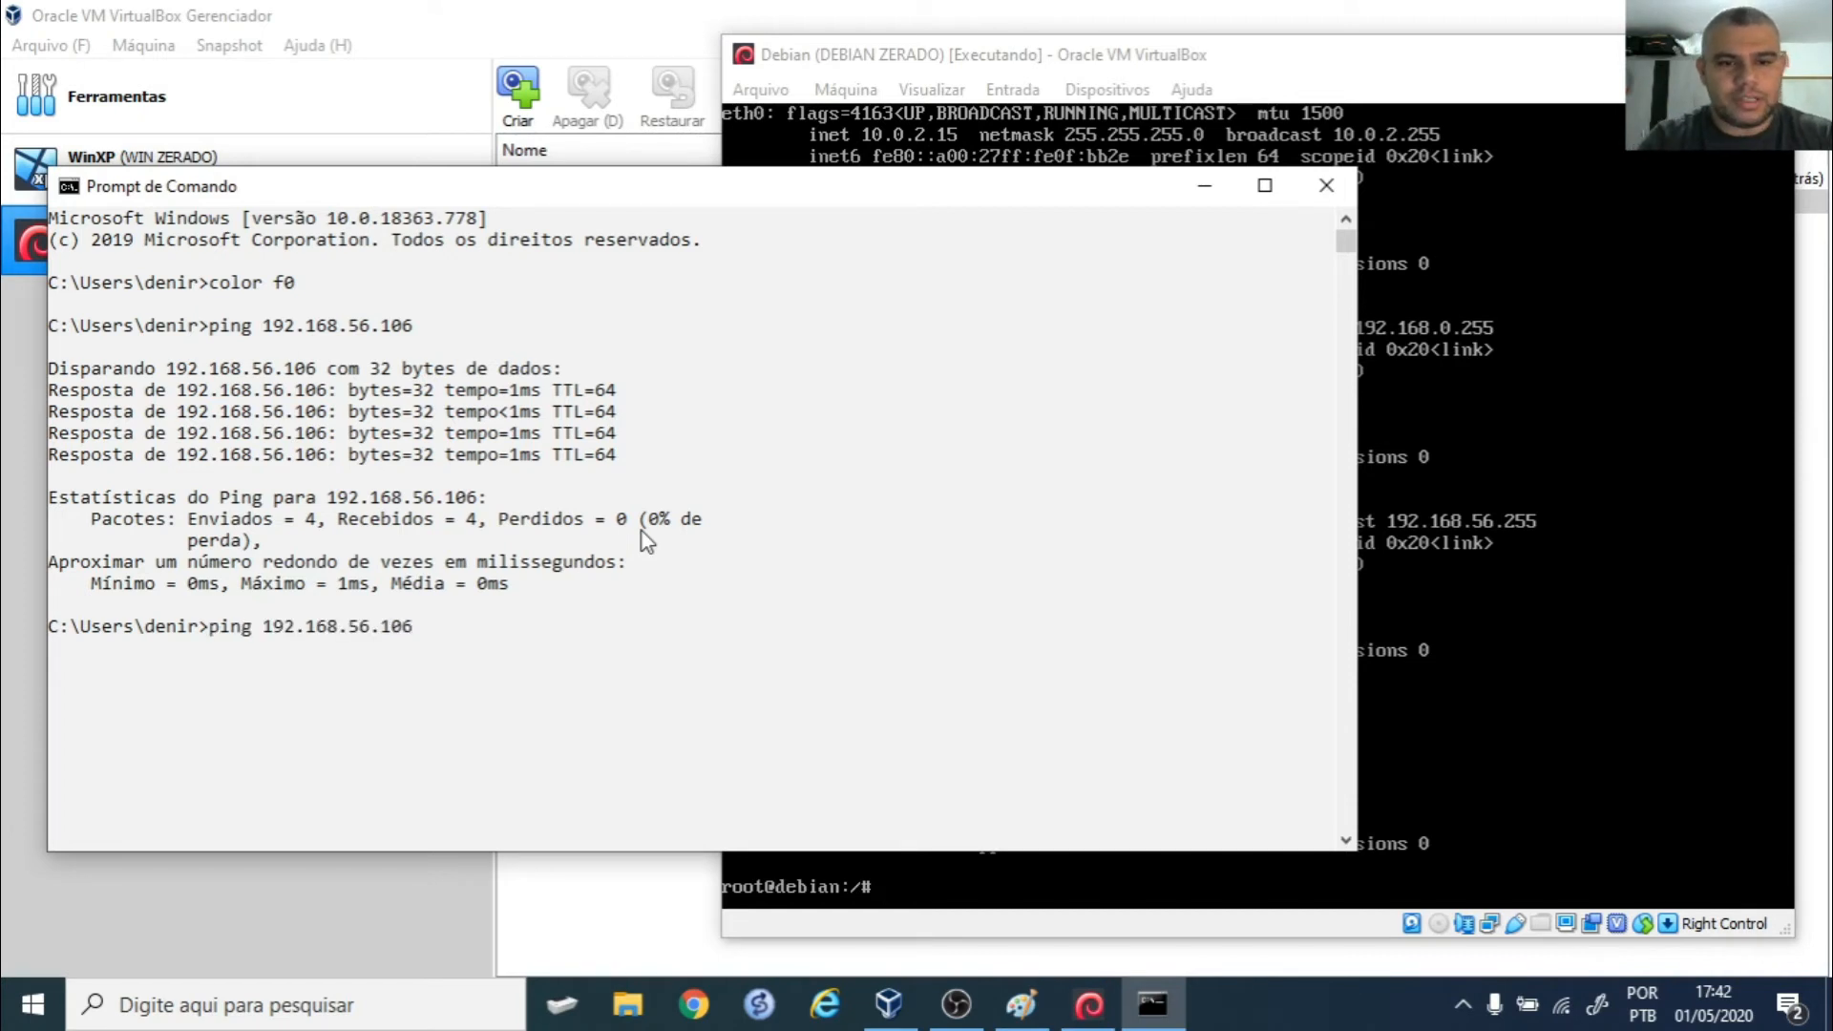
pyautogui.press('Return')
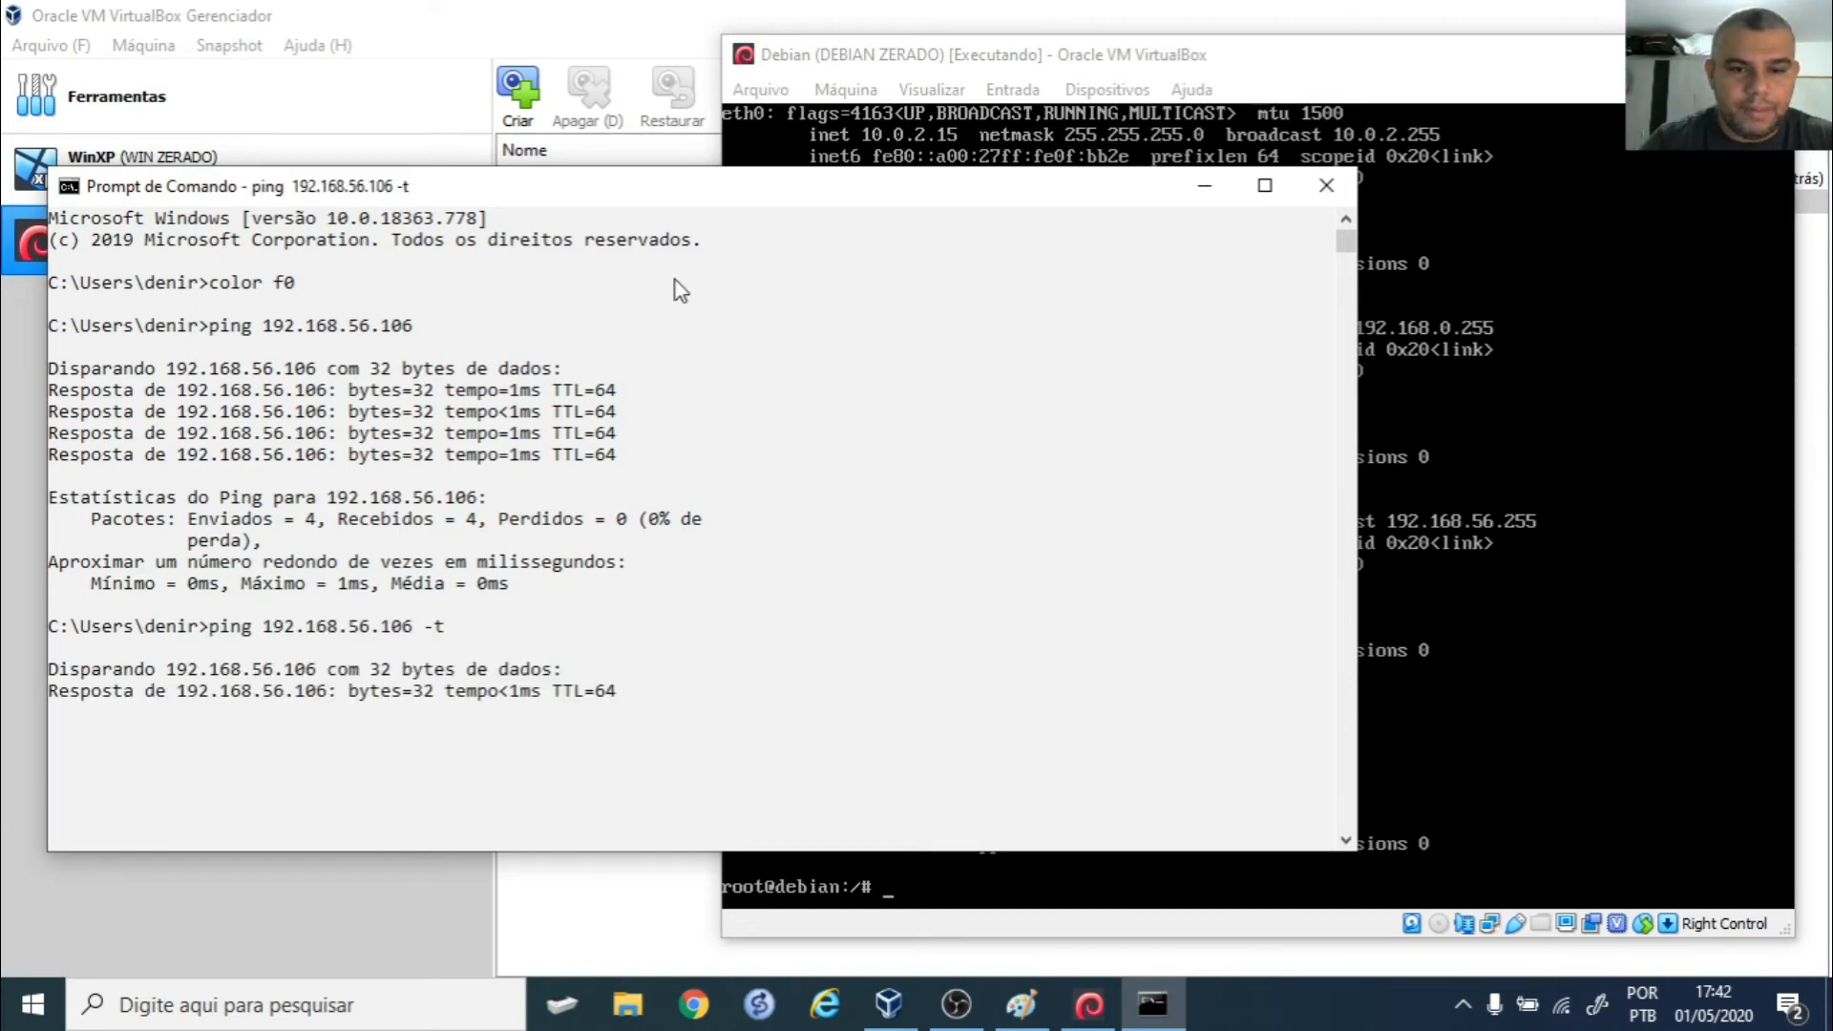
# - Return to the Debian VM and enter ifconfig eth2 down
pyautogui.moveTo(691, 198); pyautogui.dragTo(641, 142)
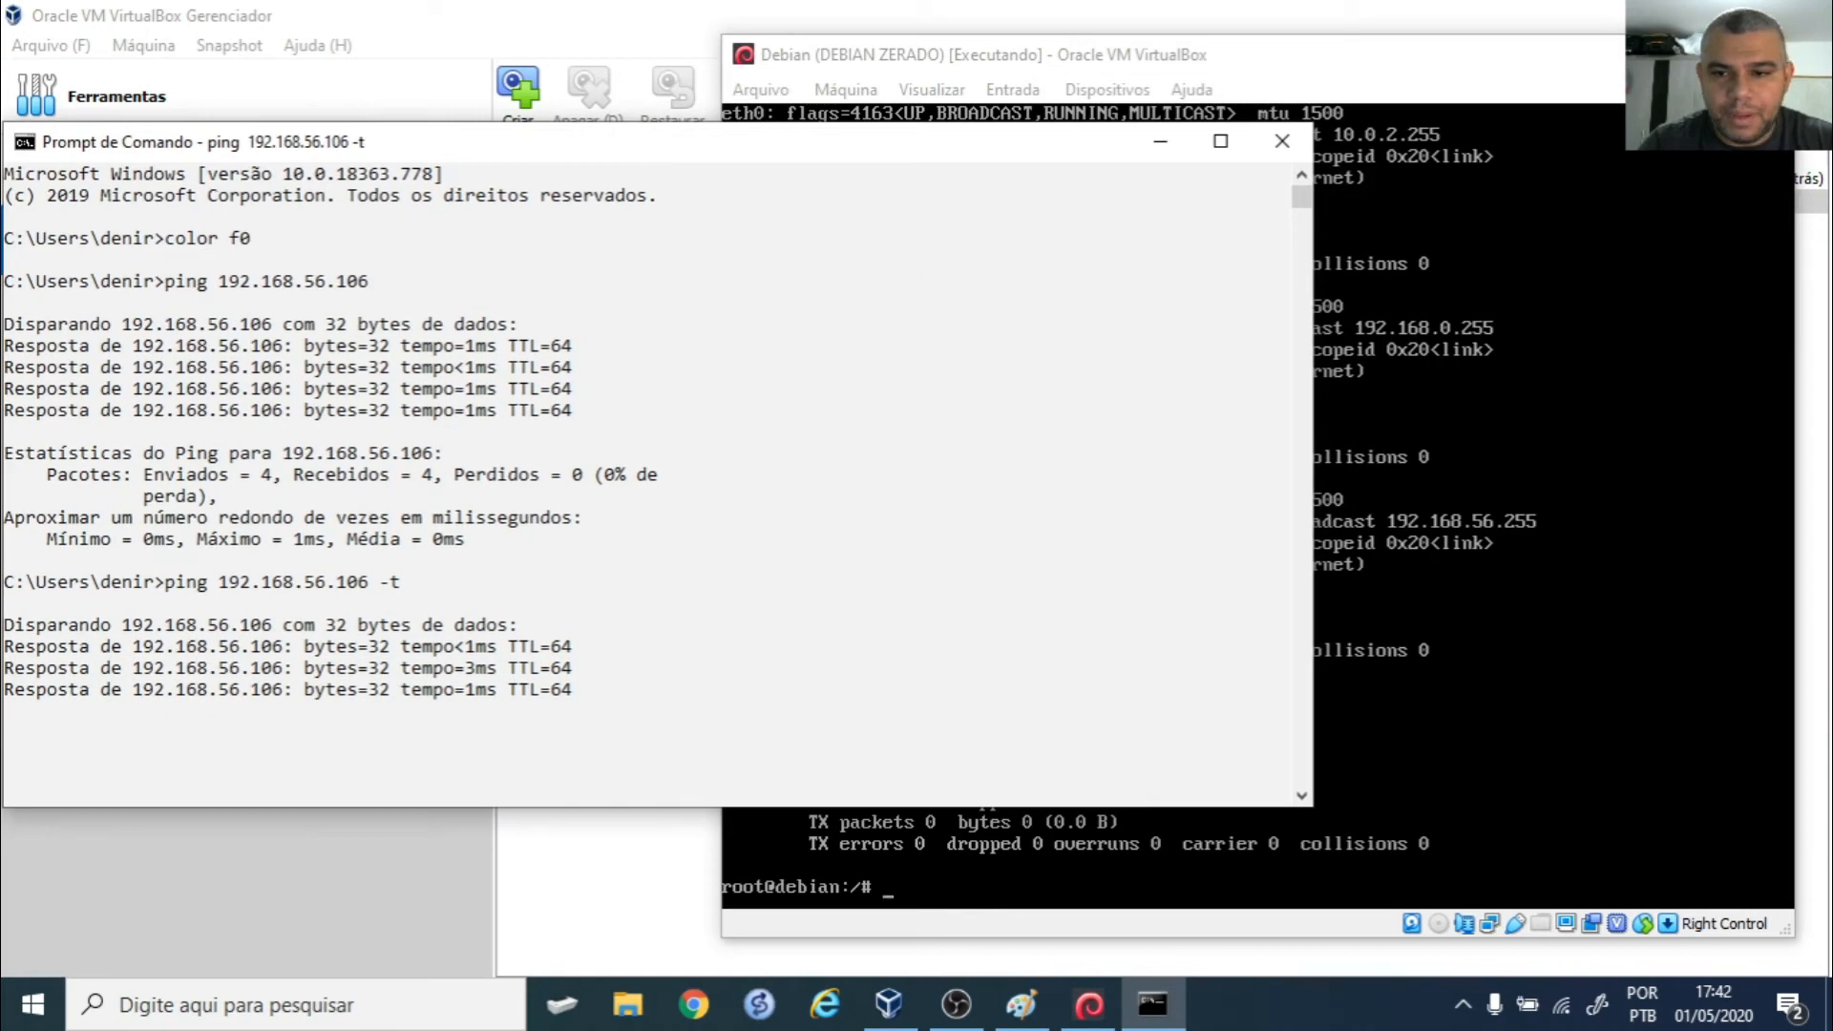
pyautogui.click(1461, 406)
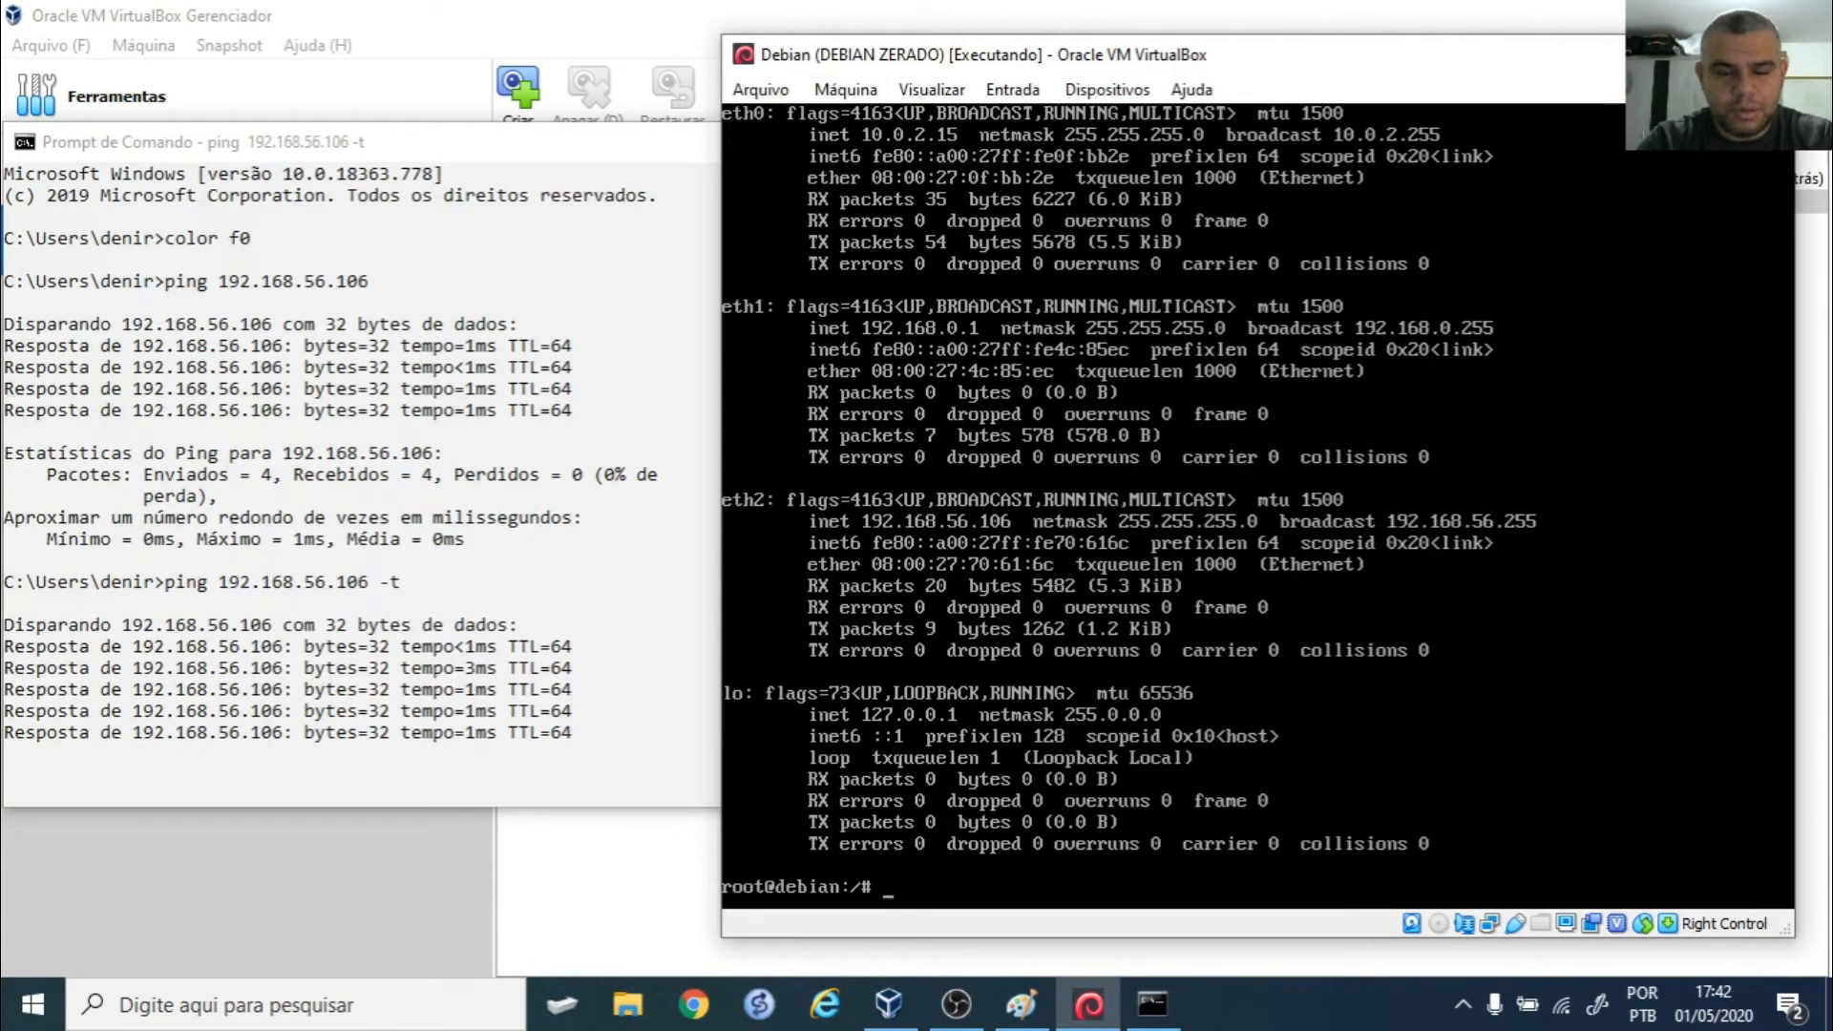
pyautogui.write('ifconfig eth')
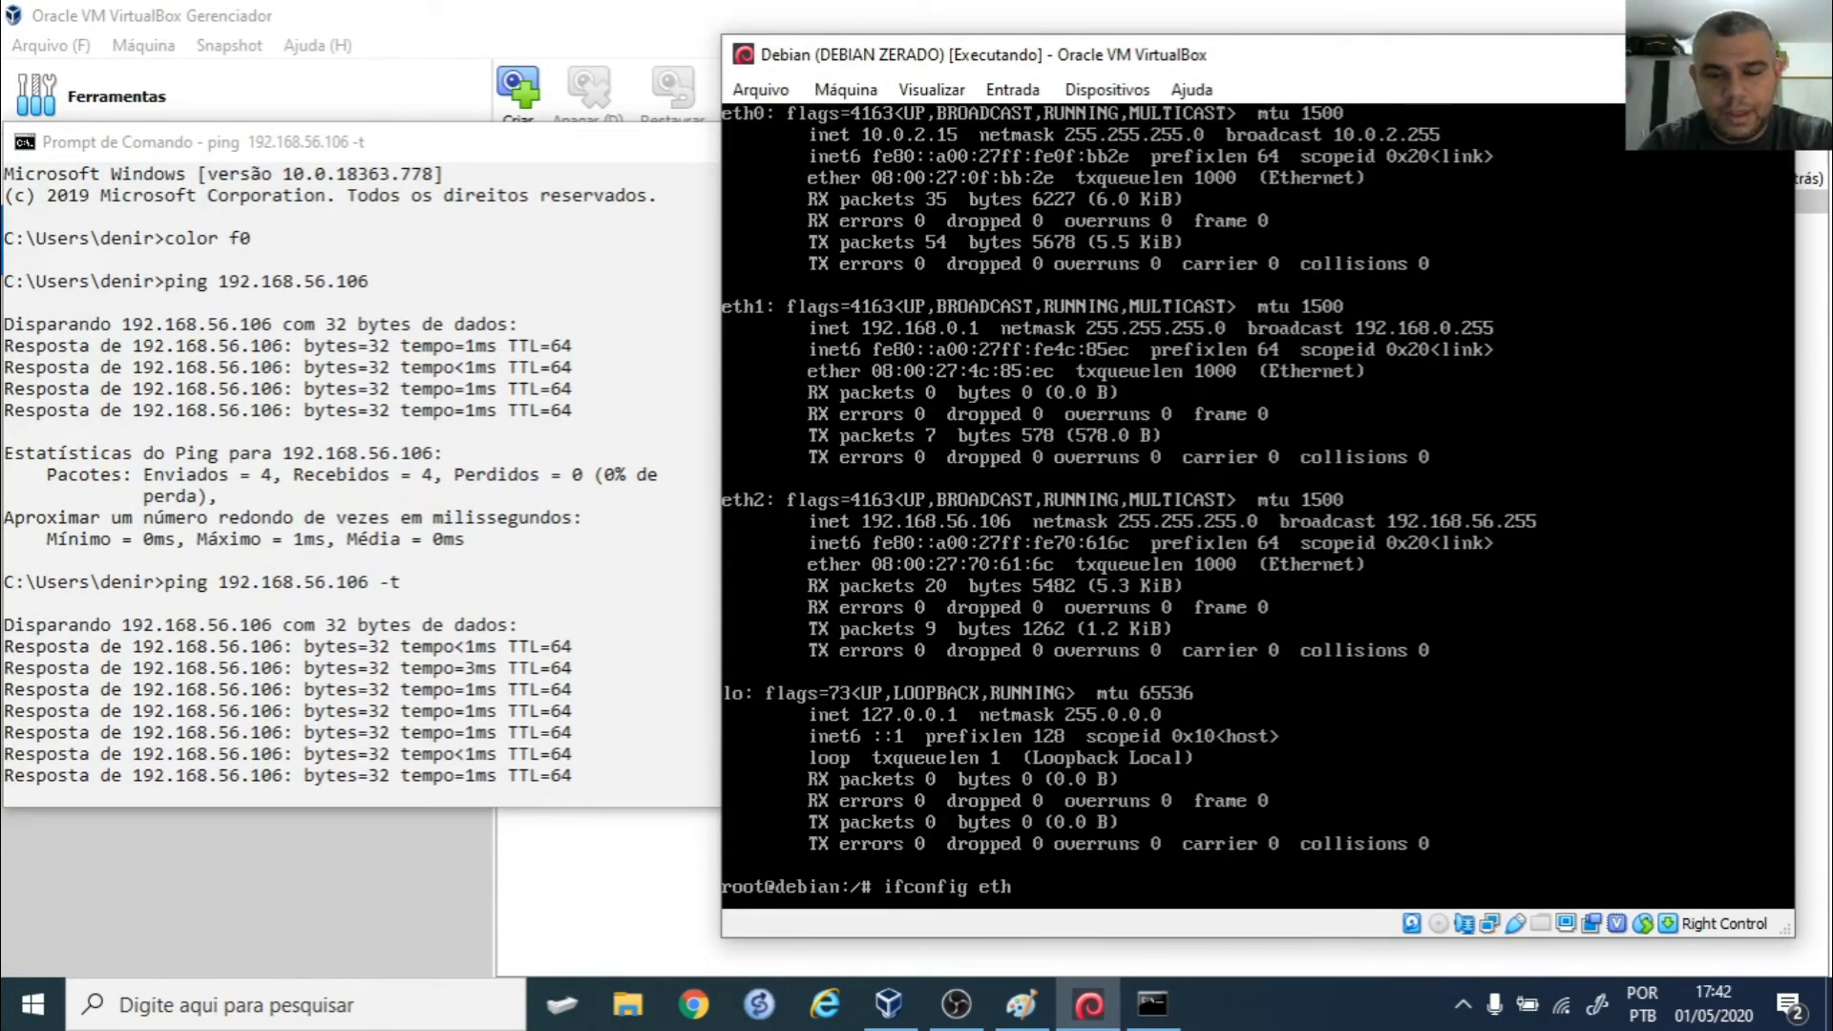
pyautogui.write('2')
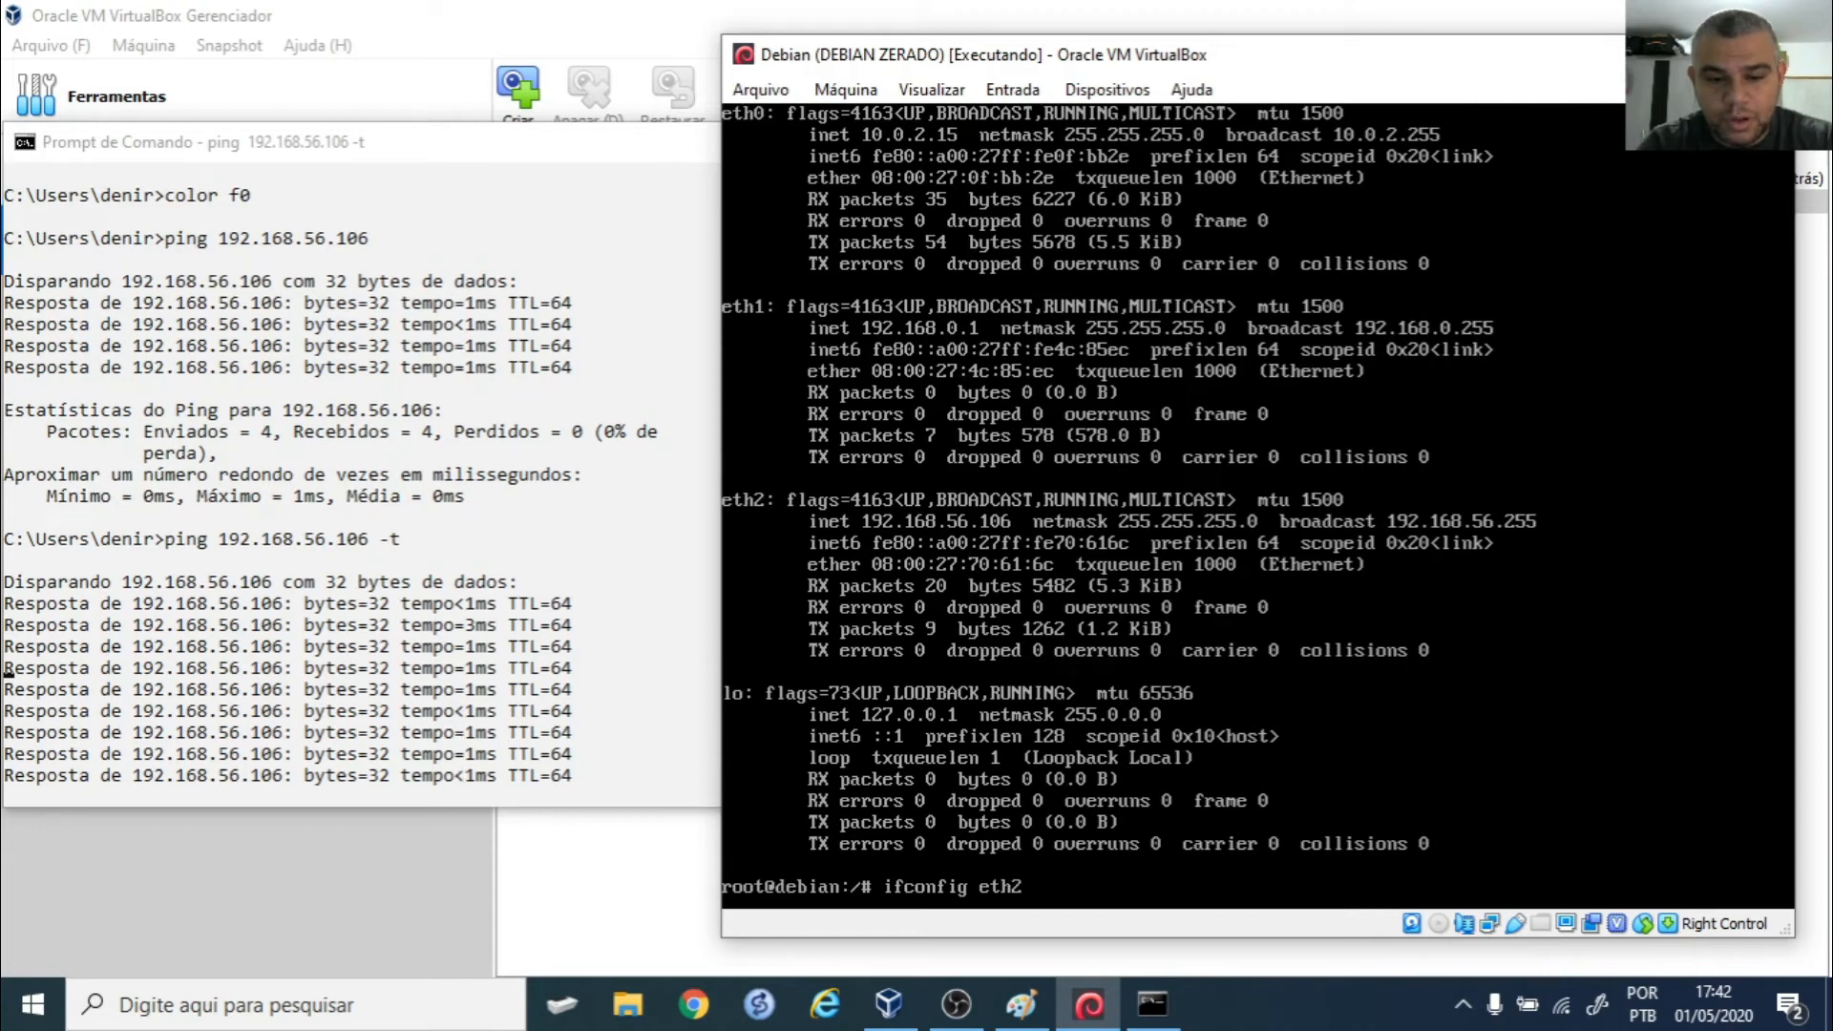
pyautogui.write(' down')
# - Take Debian's eth2 interface down, then bring it back up with the same command ending in 'up'
pyautogui.press('Return')
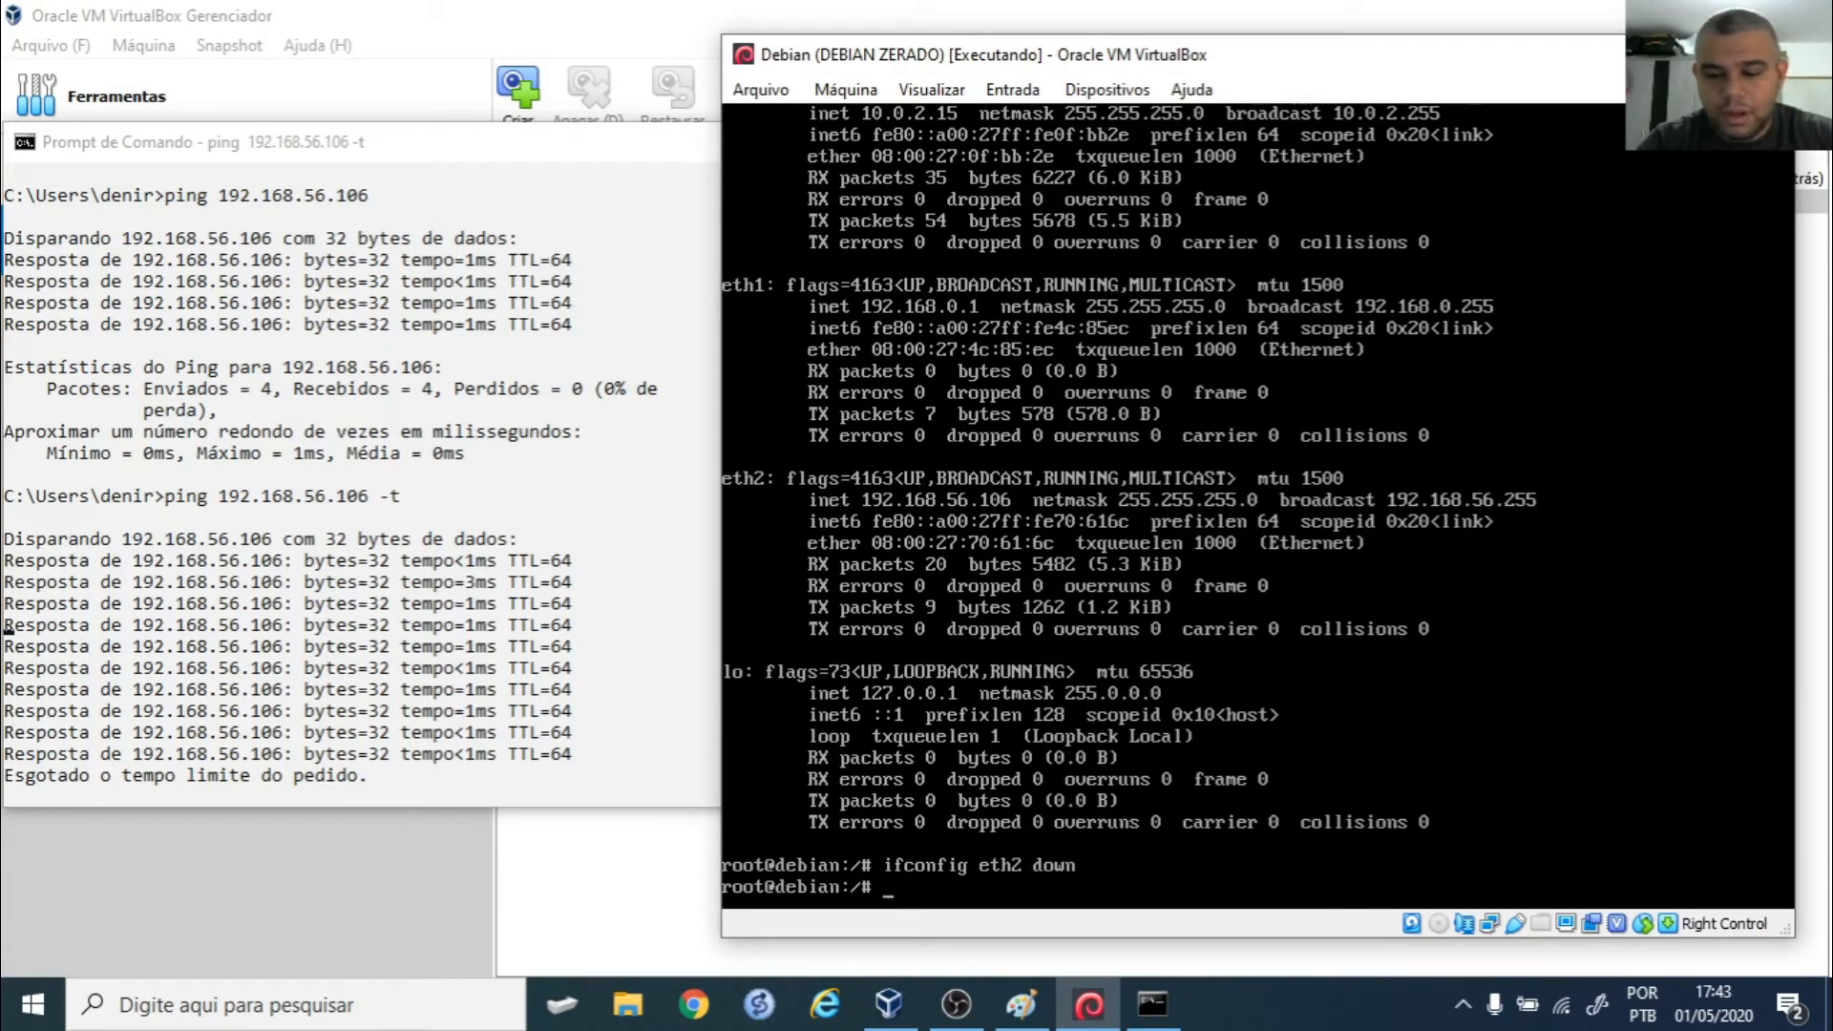
pyautogui.press('Up')
pyautogui.press('BackSpace')
pyautogui.press('BackSpace')
pyautogui.press('BackSpace')
pyautogui.press('BackSpace')
pyautogui.write('up')
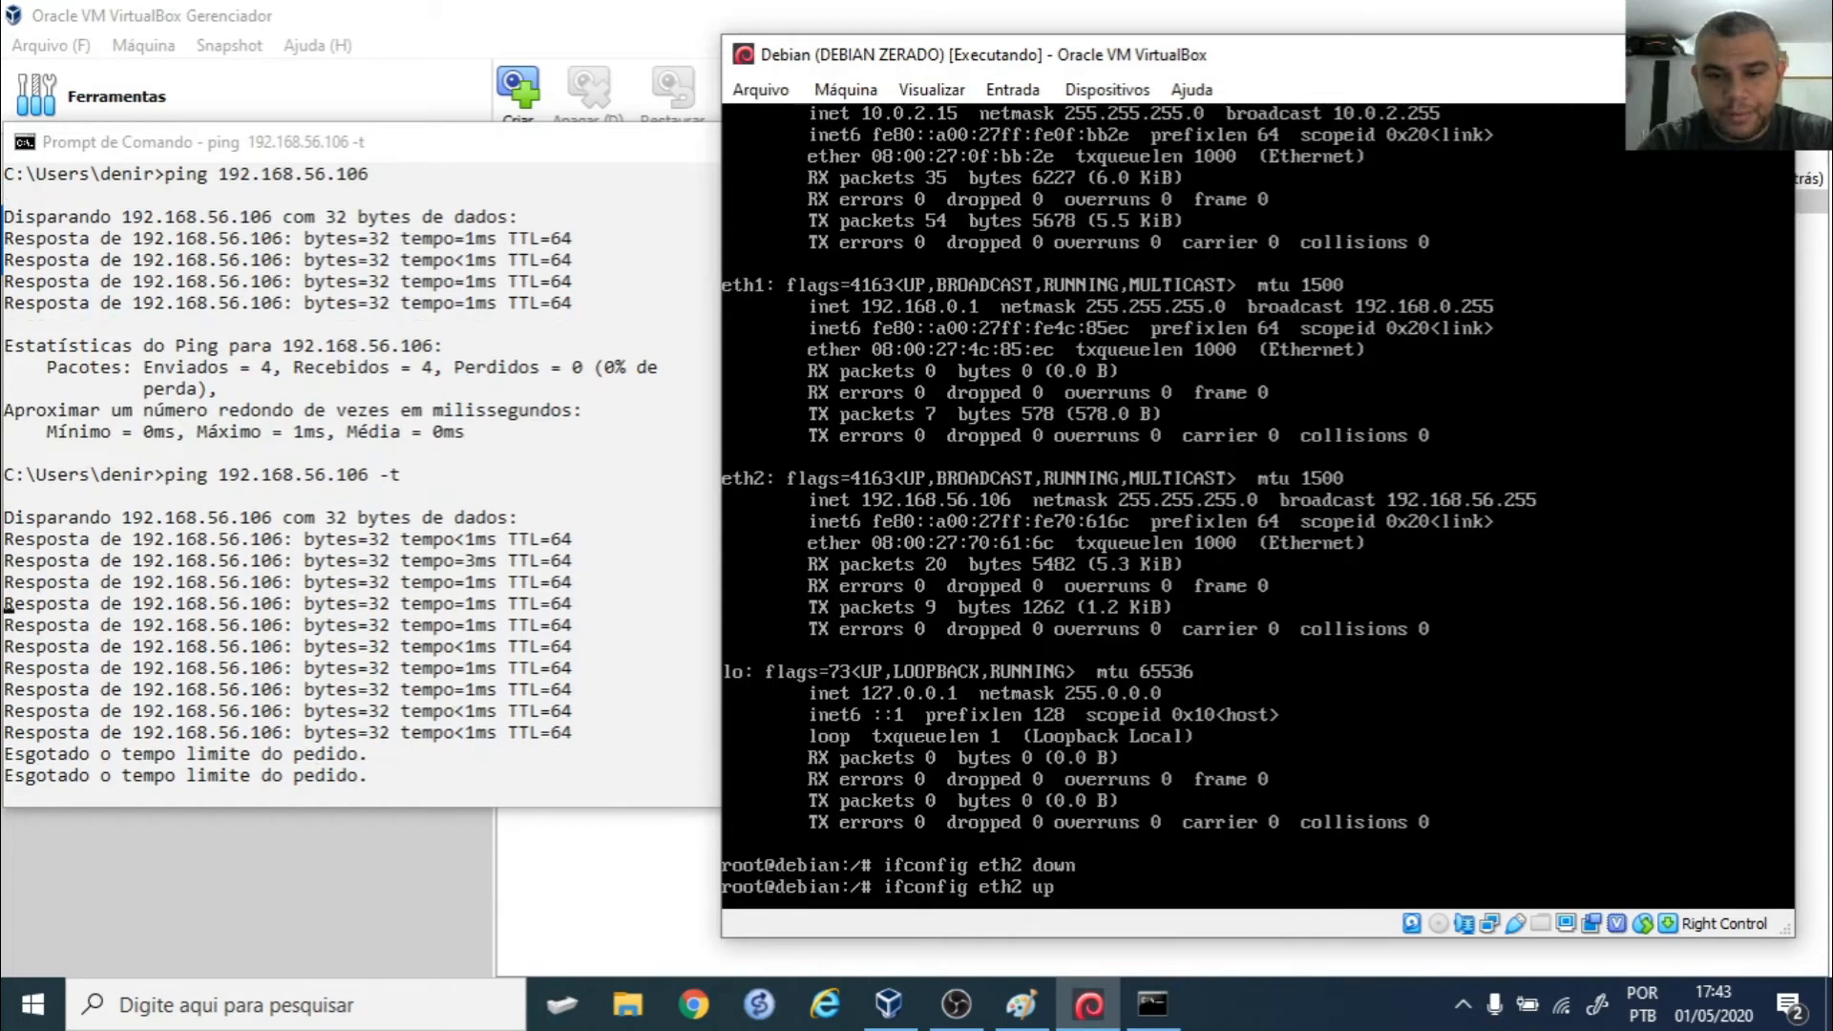
pyautogui.press('Return')
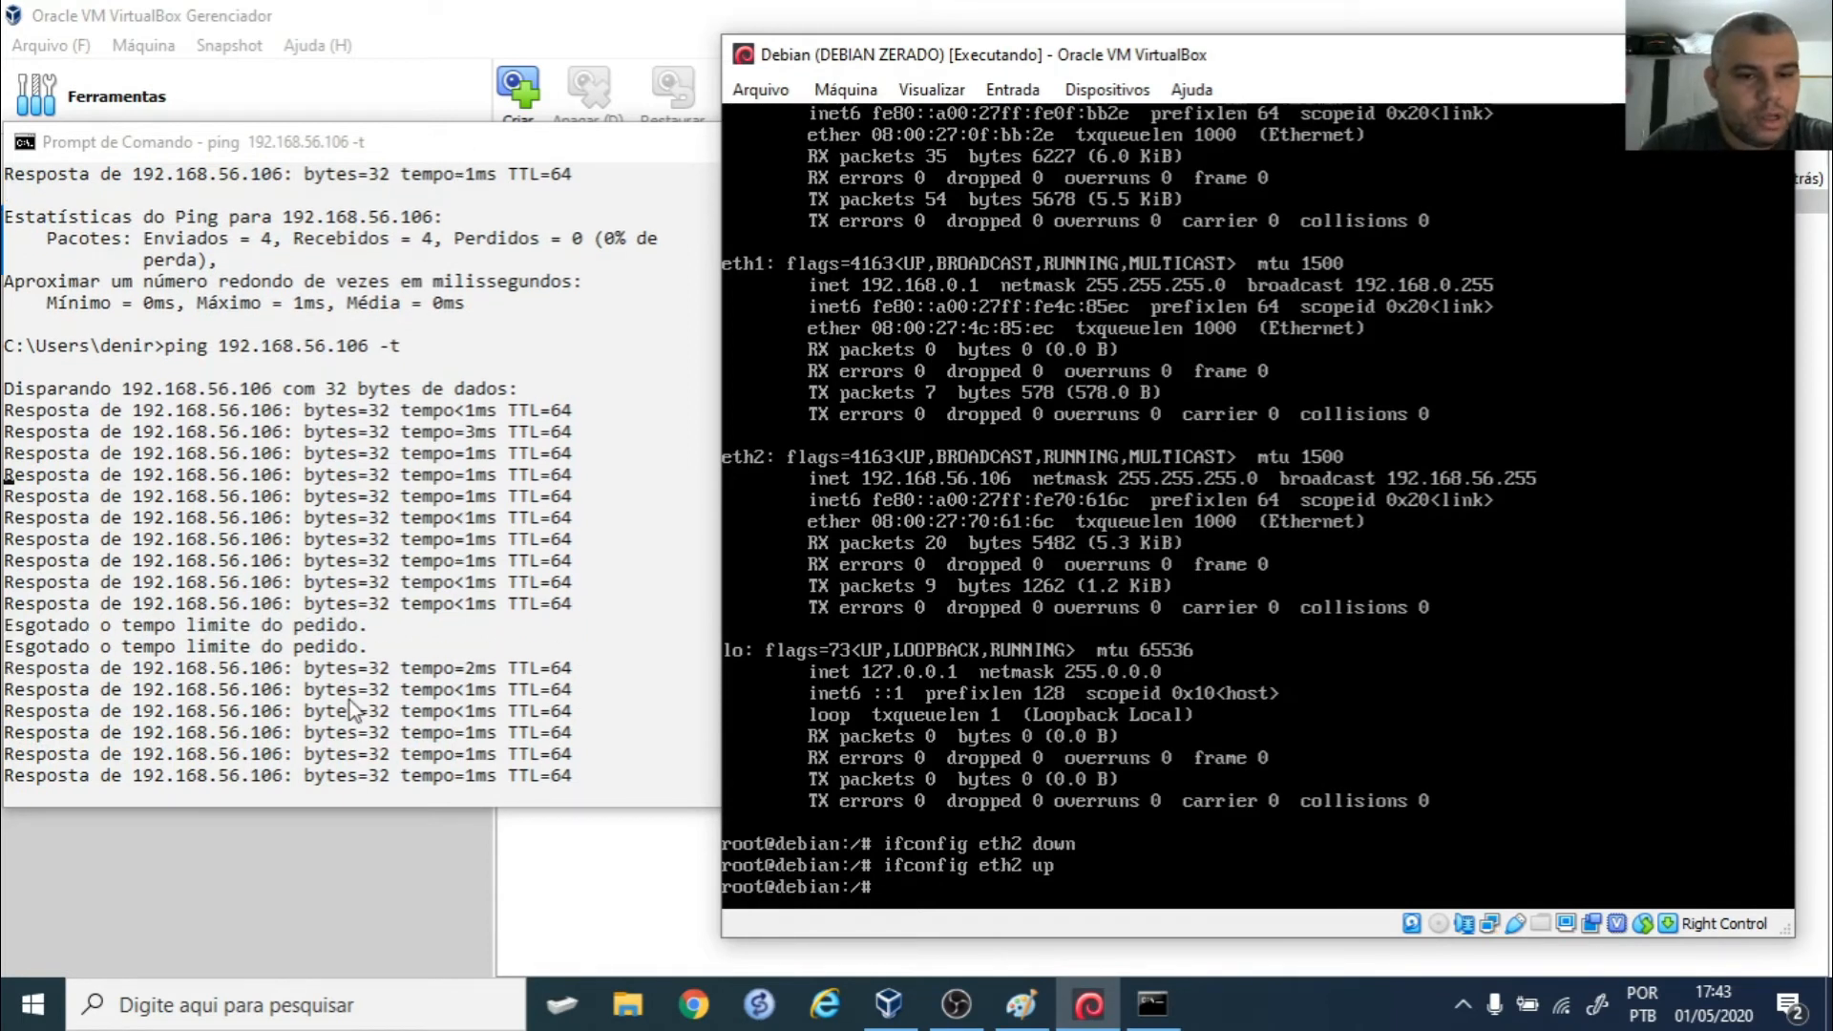
# - Stop the host's continuous ping with Ctrl+C and minimize the host command prompt
pyautogui.click(569, 140)
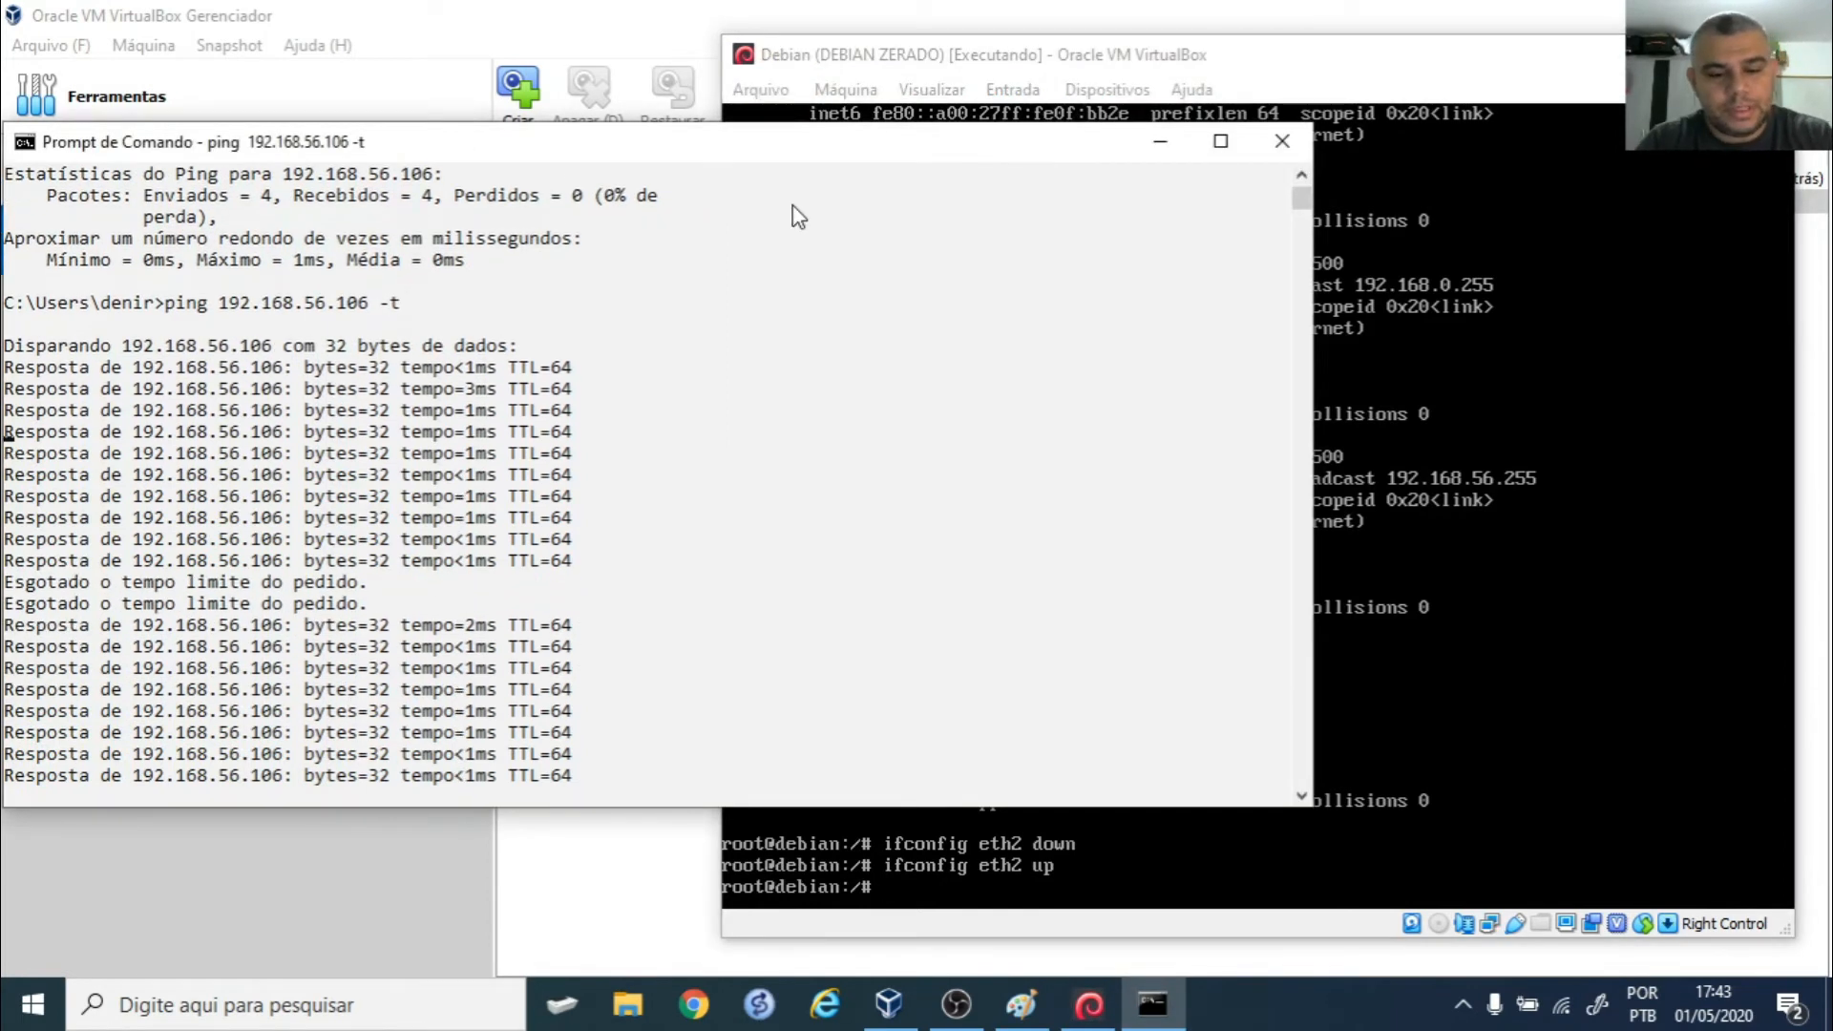
pyautogui.hotkey('ctrl', 'c')
pyautogui.click(1160, 140)
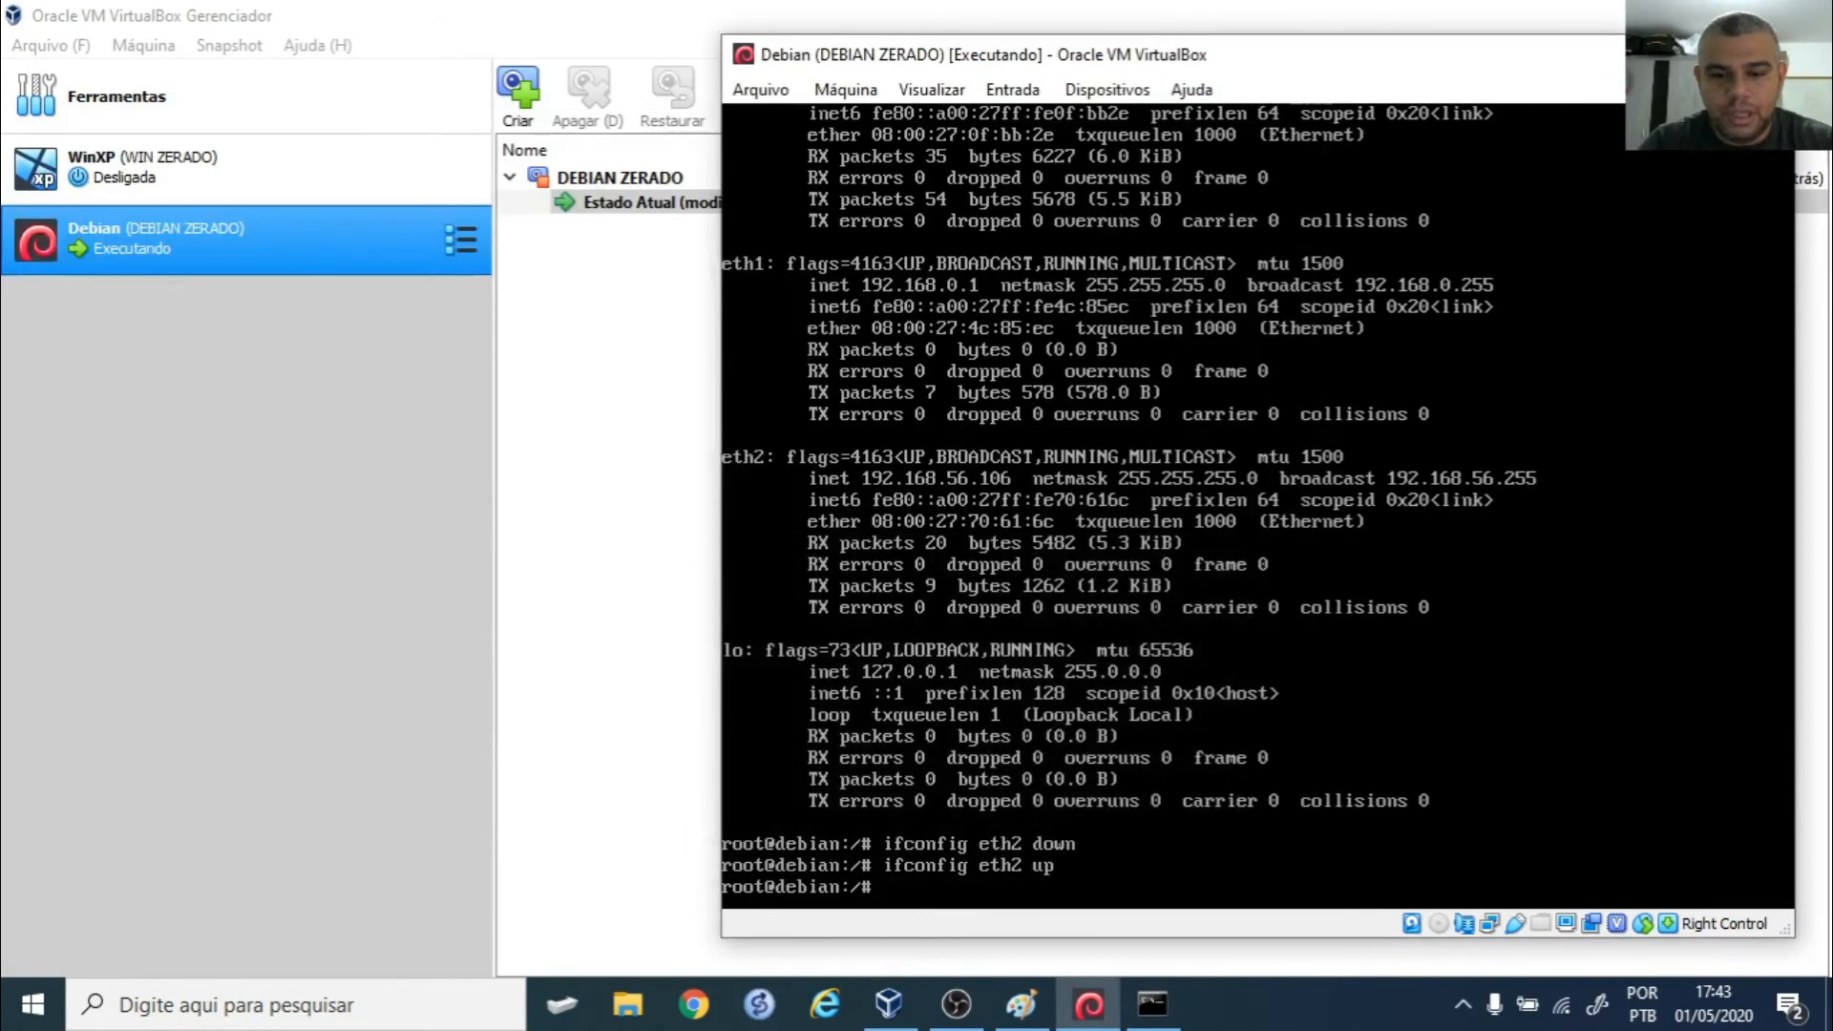
# - Run 'aptitude update' in the Debian console, then select the WinXP machine in the manager
pyautogui.write('ptitude update')
pyautogui.press('Return')
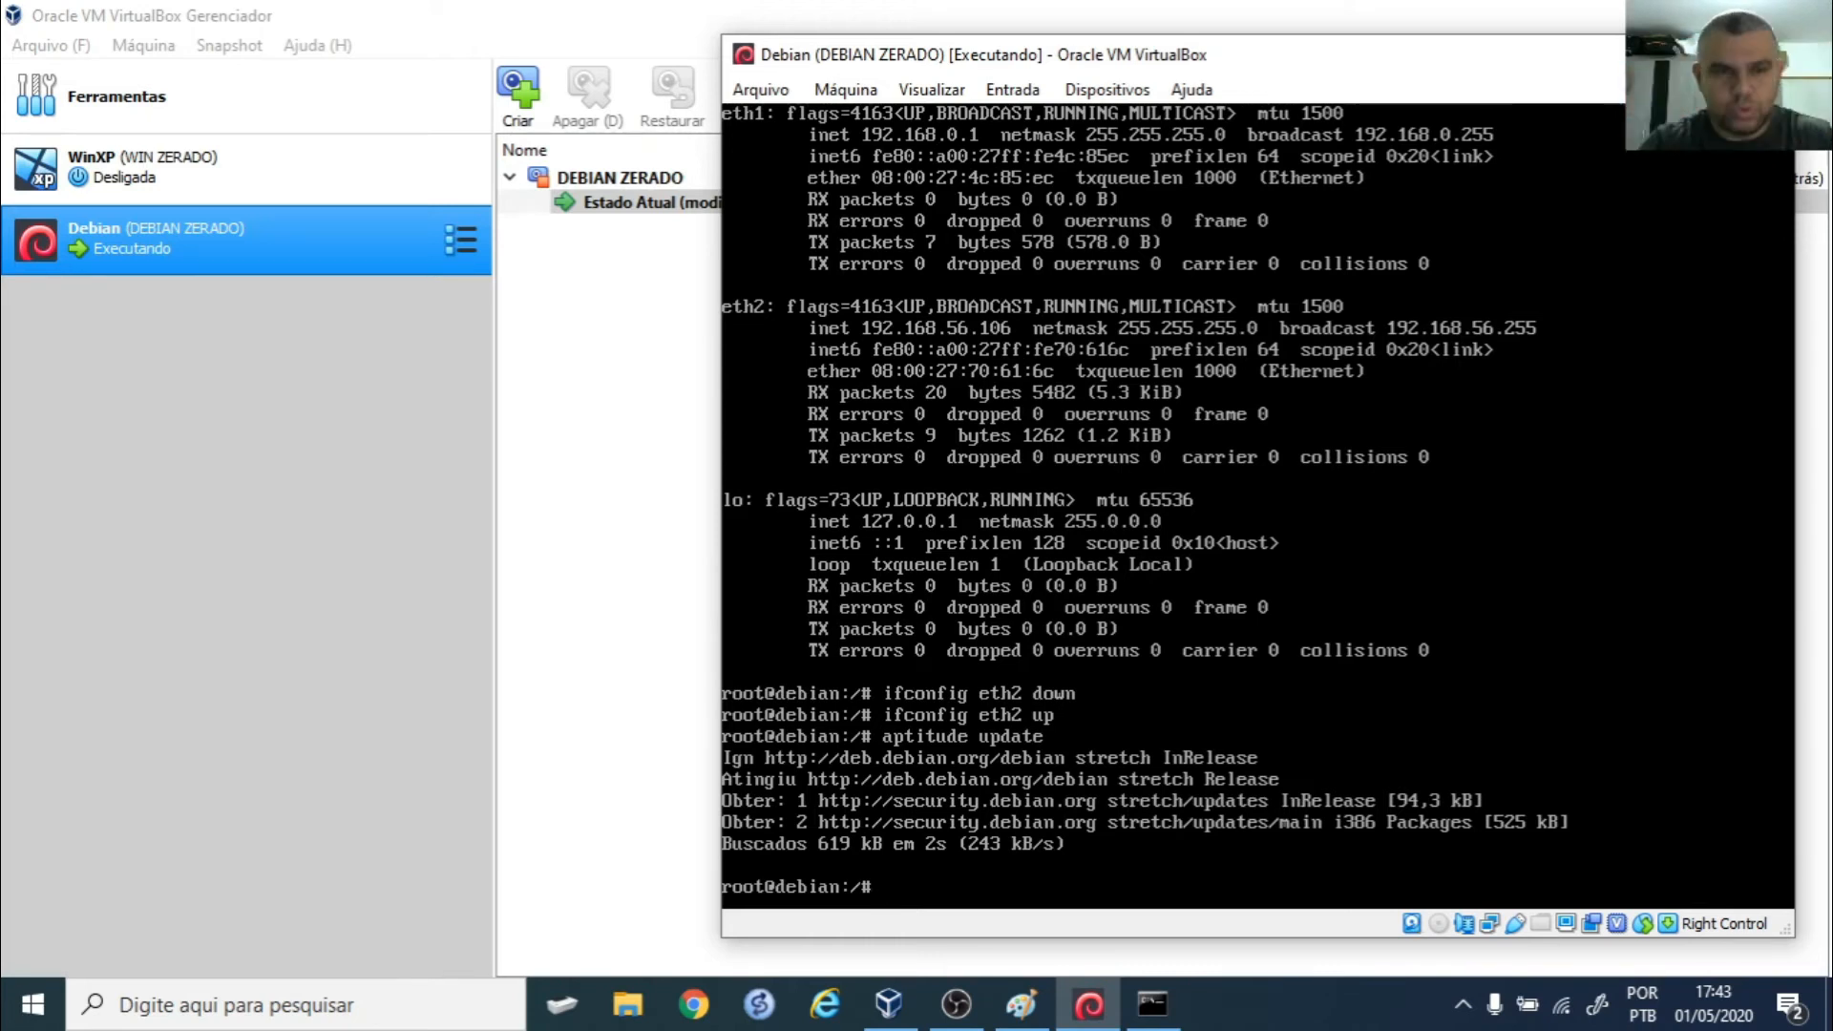
pyautogui.click(180, 196)
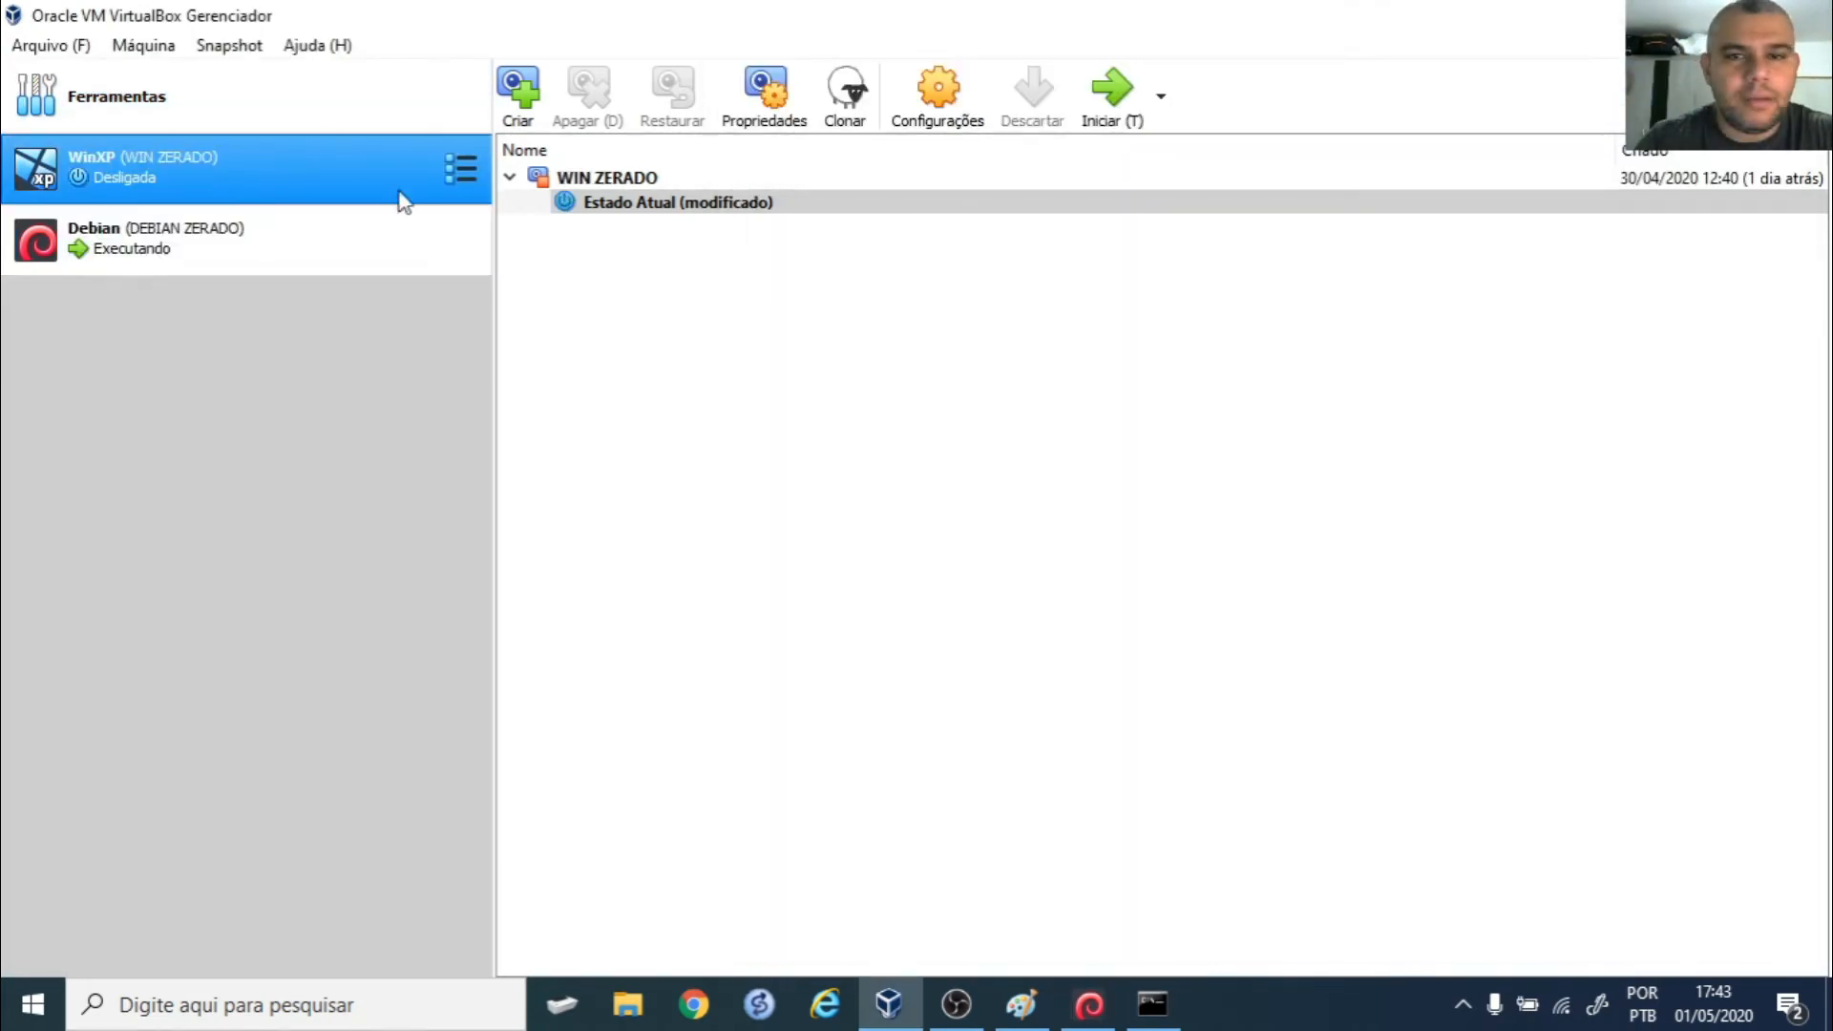
# - Boot the WinXP machine, then close its window and power it off
pyautogui.click(1115, 110)
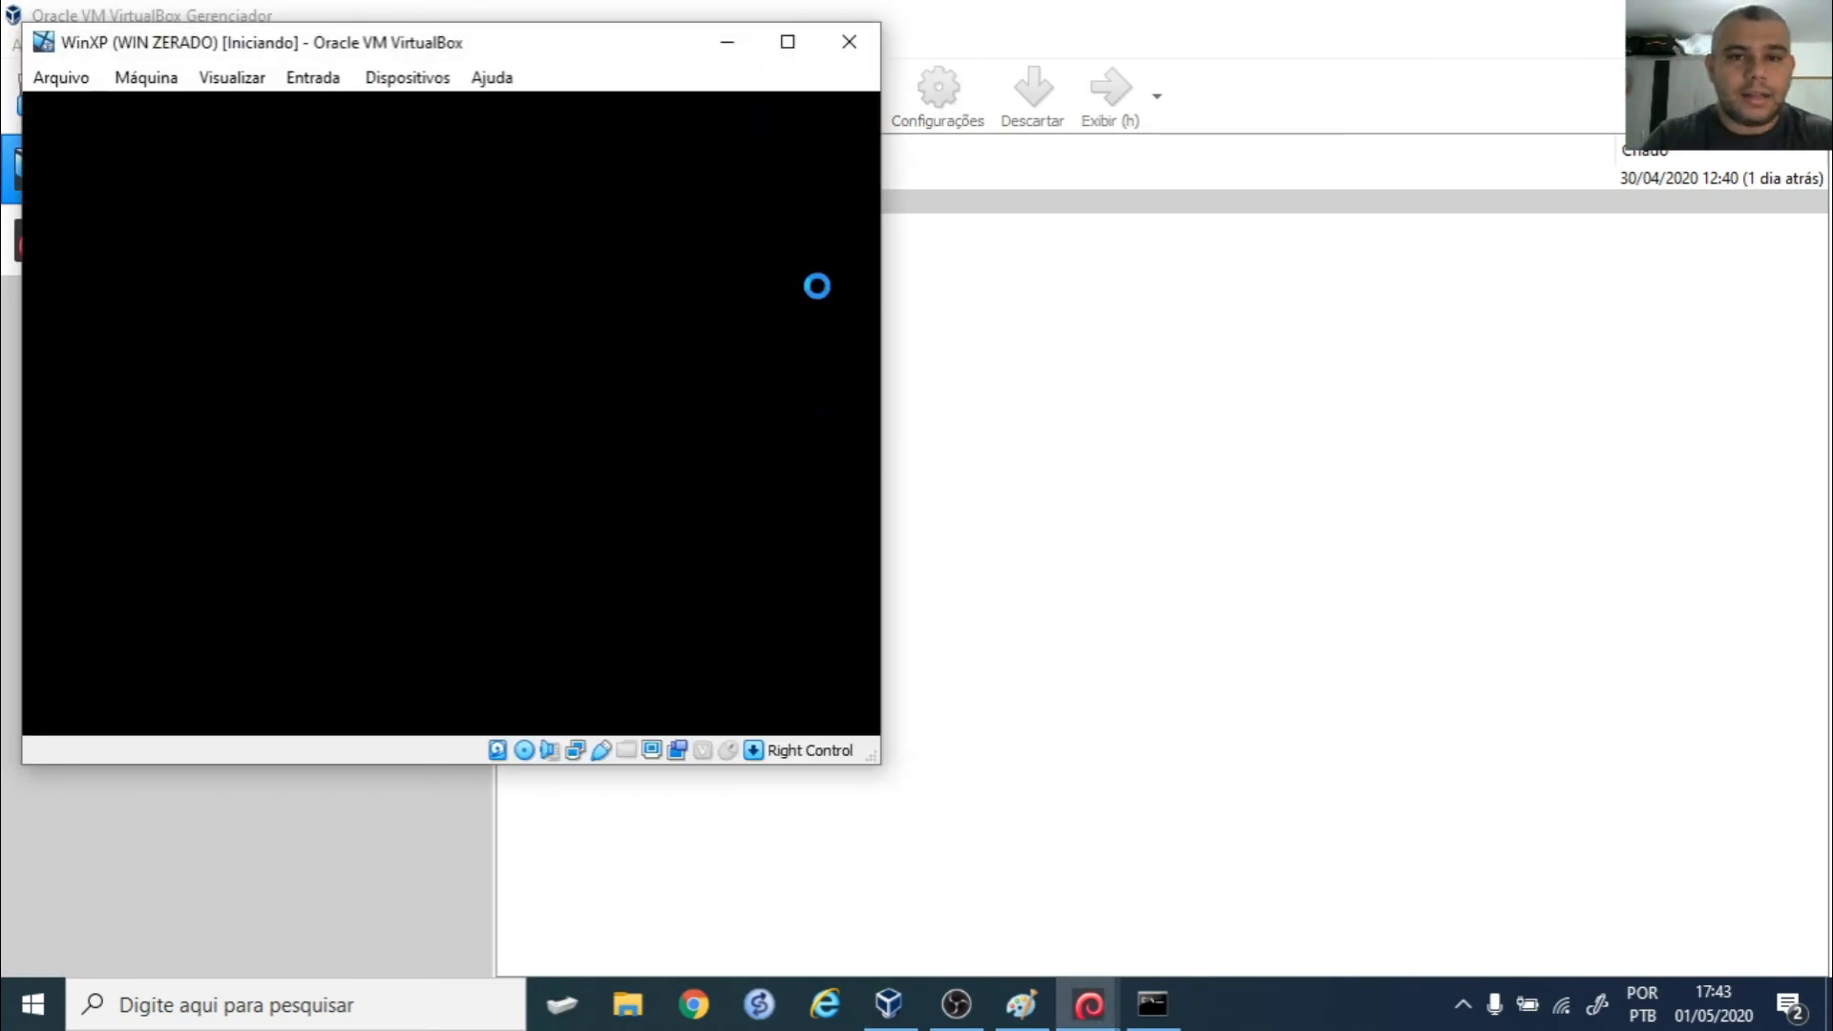
pyautogui.click(850, 43)
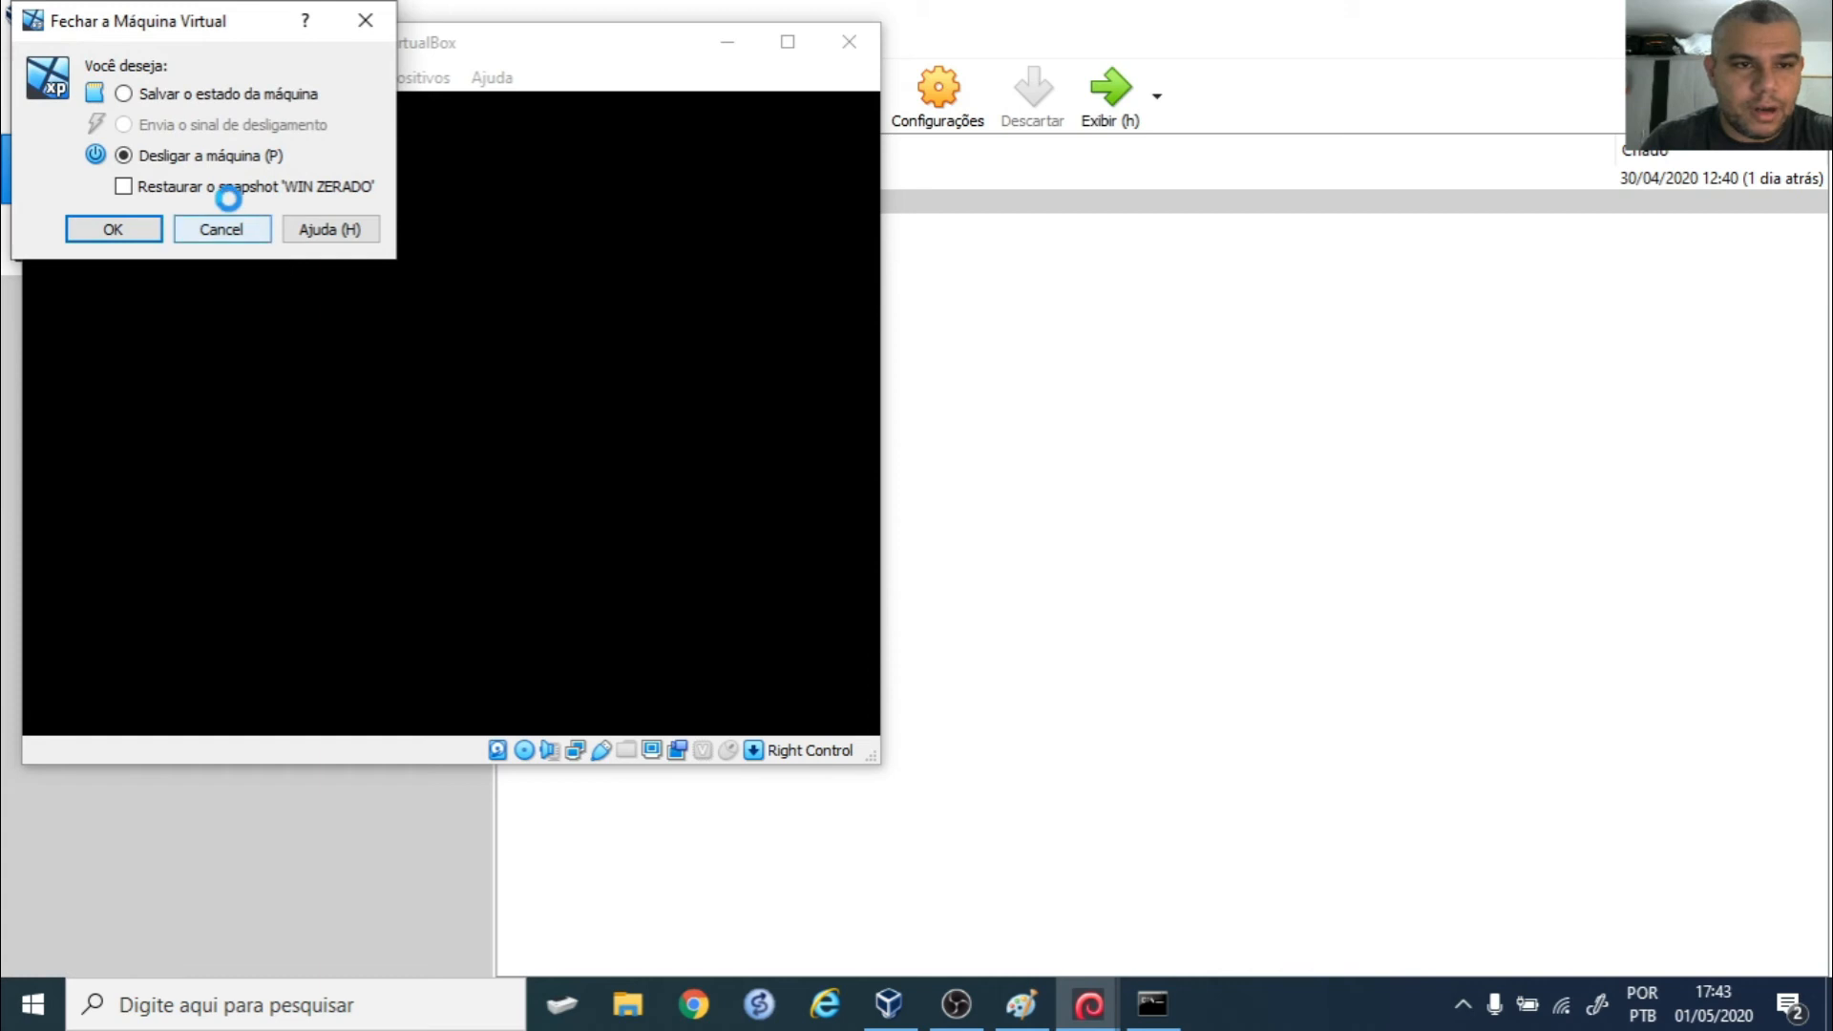
pyautogui.click(113, 229)
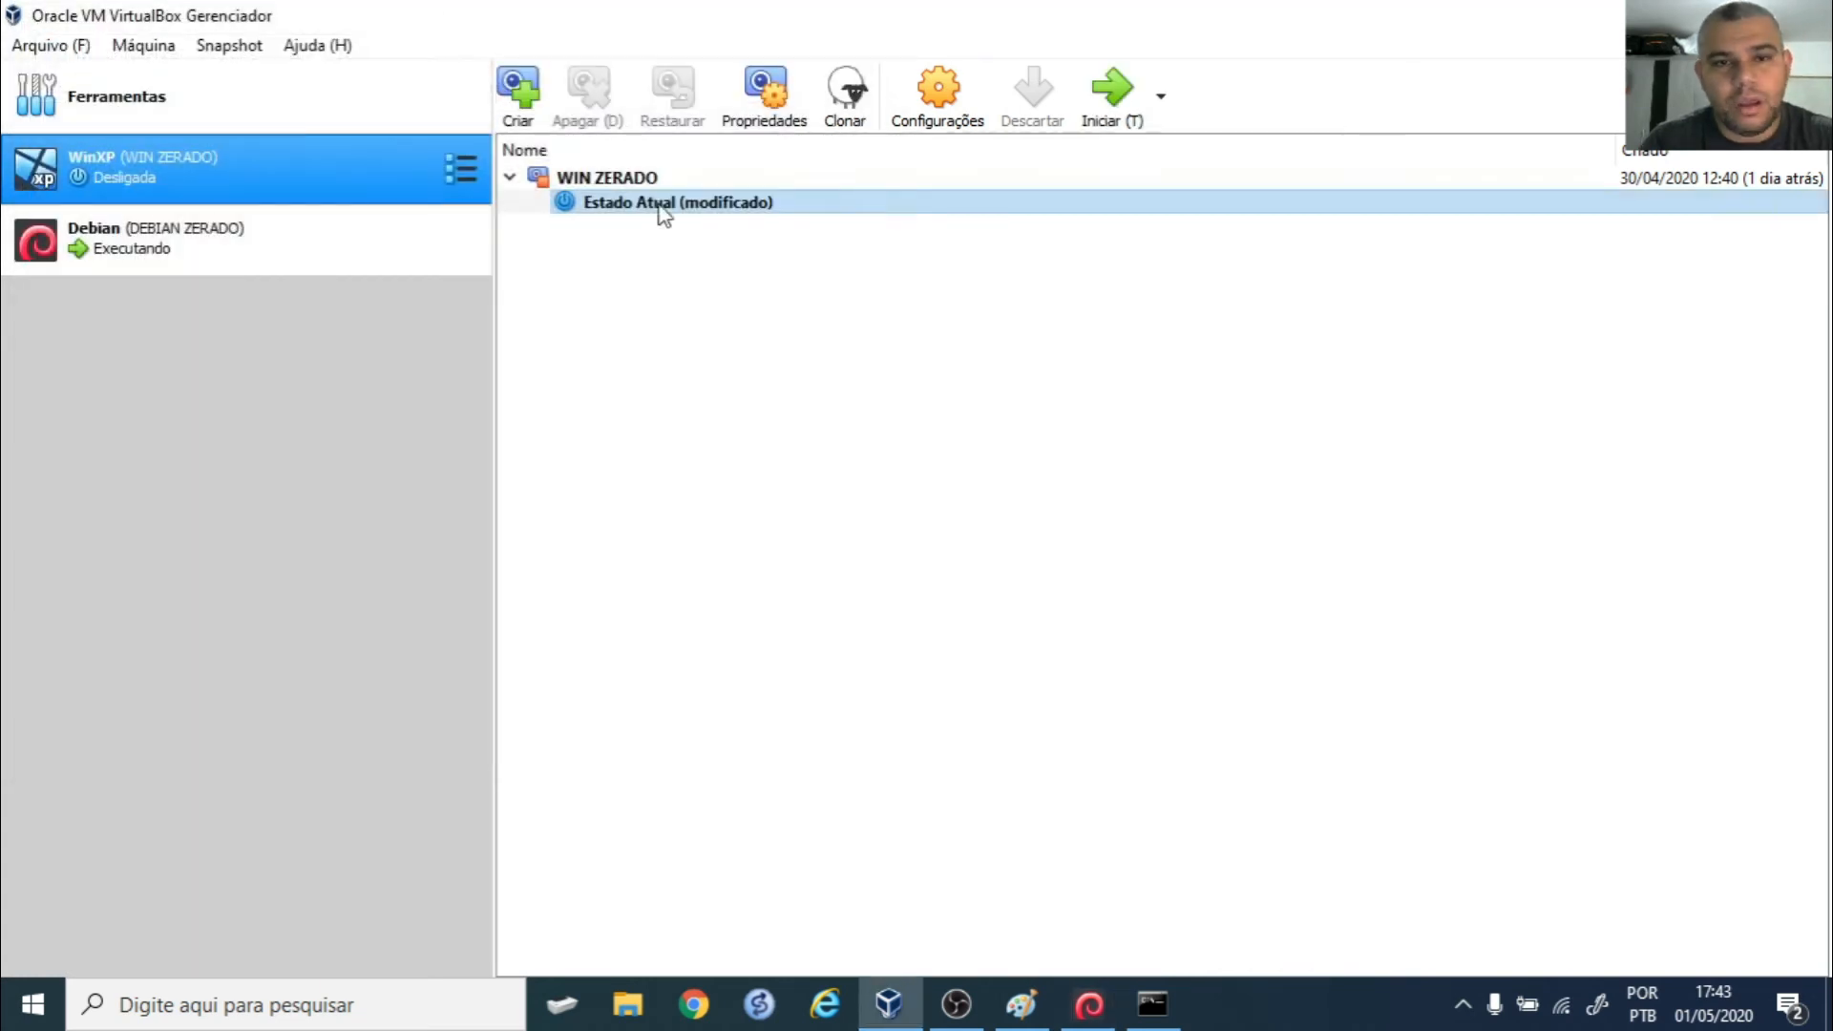
# - Review WinXP's Rede settings: Adapter 1 NAT, Adapter 2 internal network intnet, Adapter 3 host-only, then close them
pyautogui.click(939, 95)
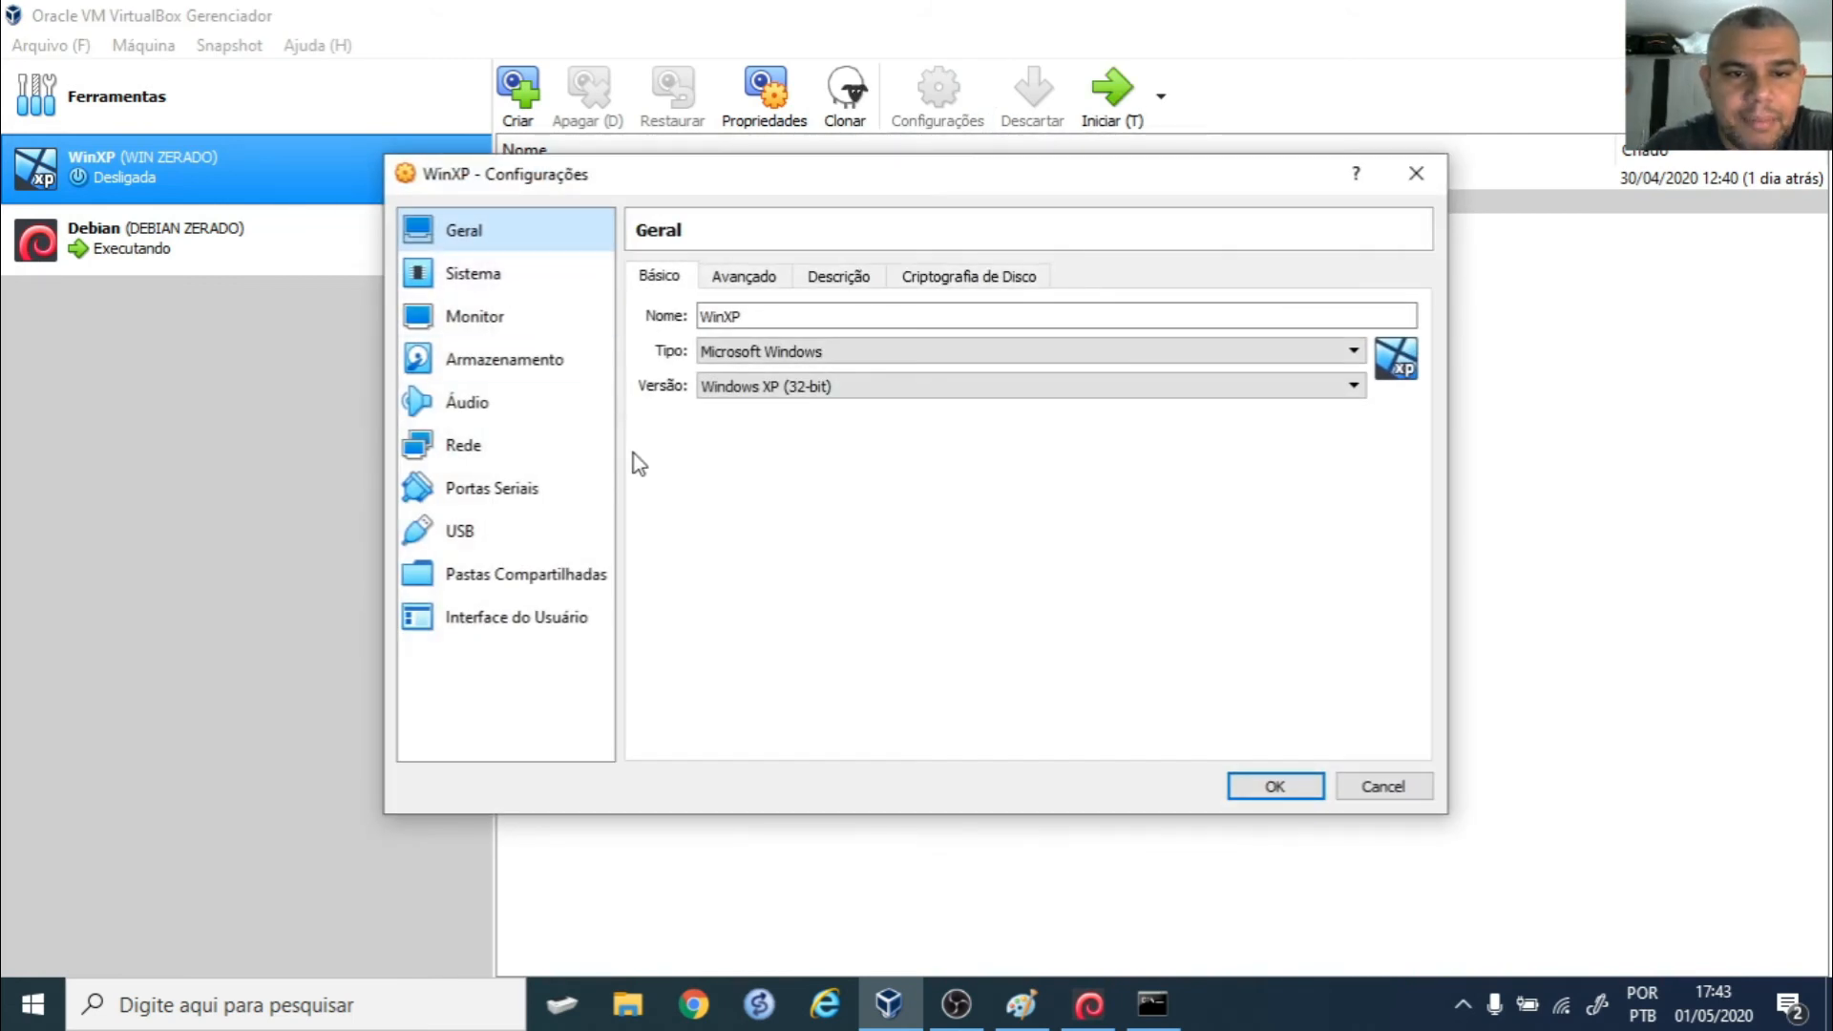
pyautogui.click(514, 451)
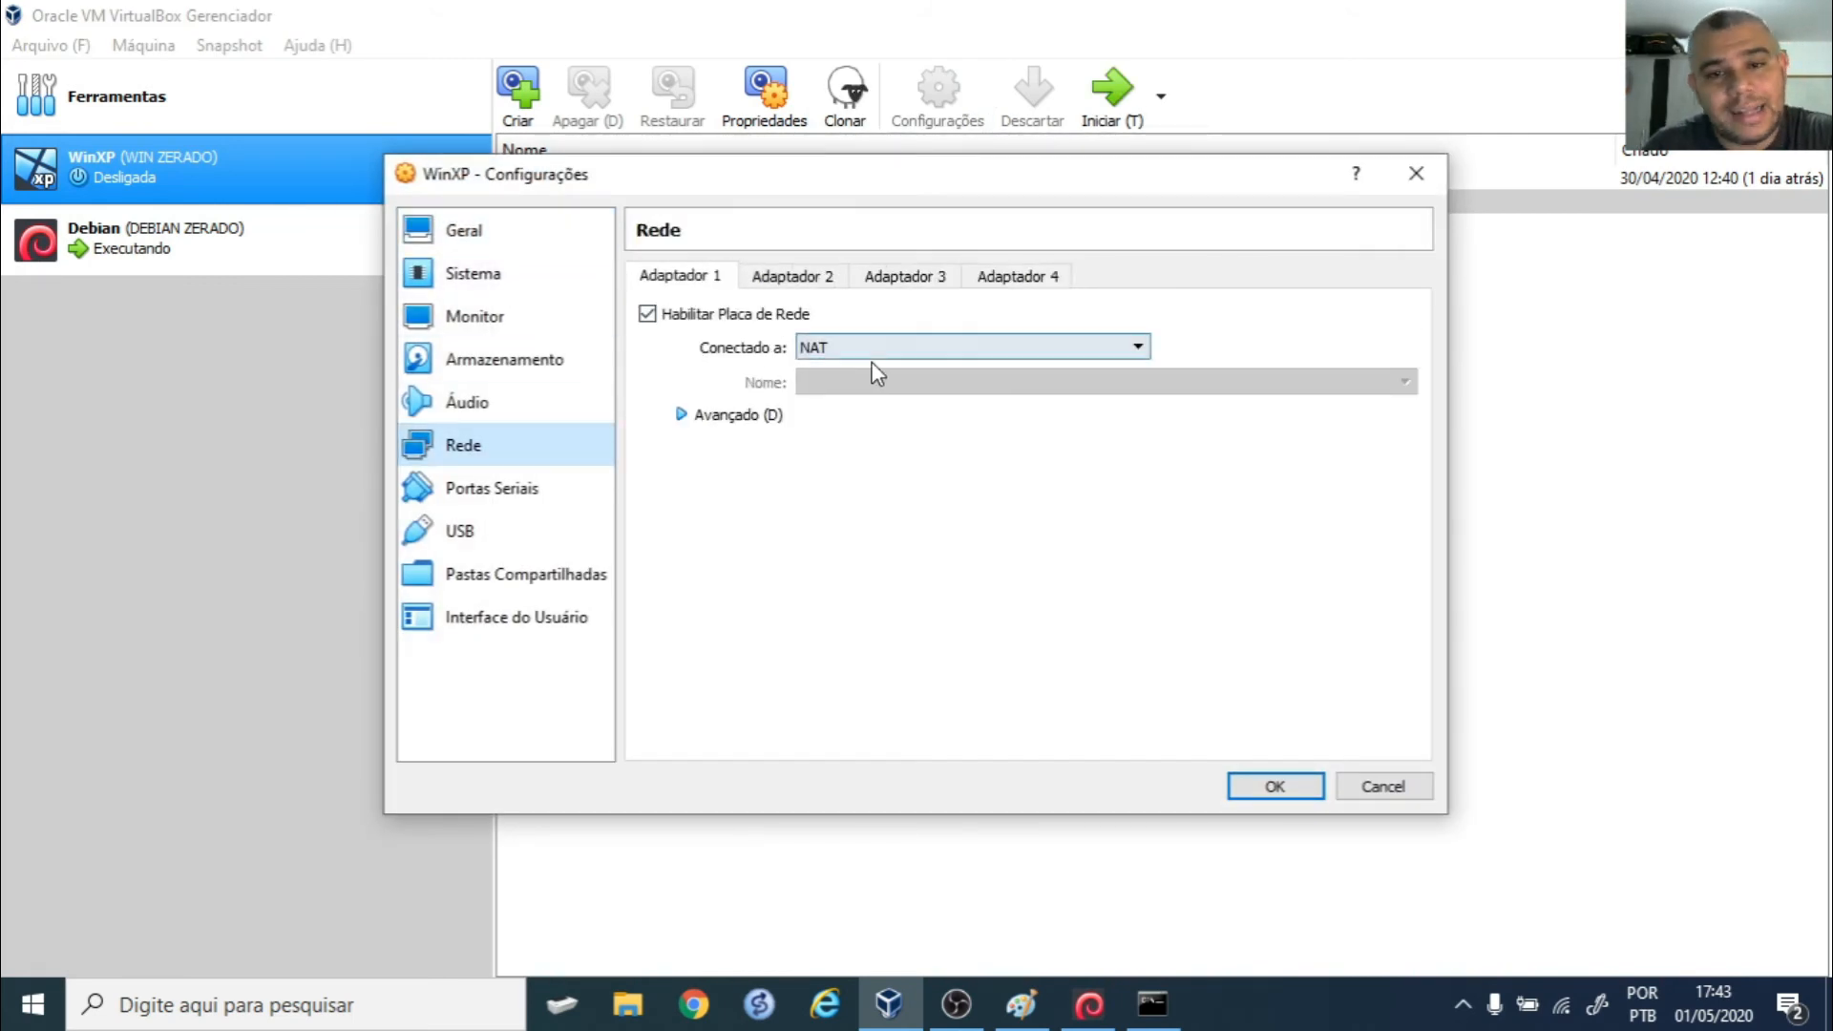
pyautogui.click(818, 279)
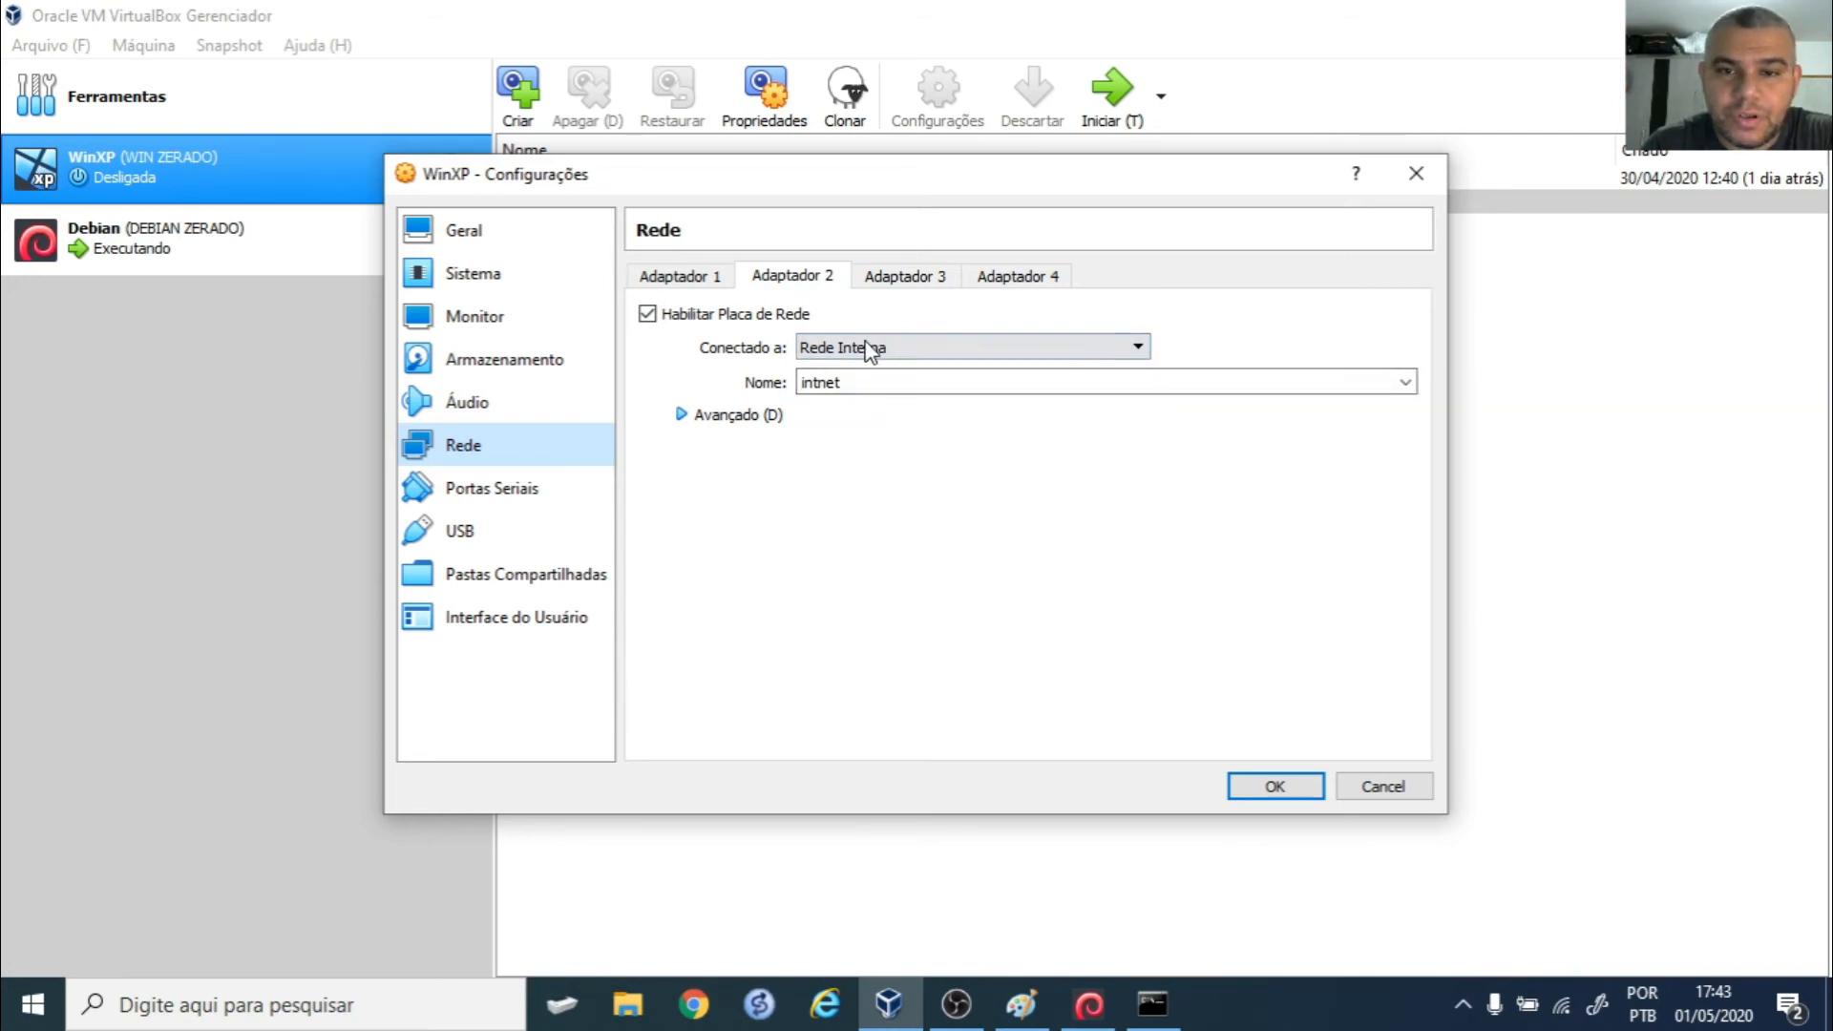
pyautogui.click(921, 277)
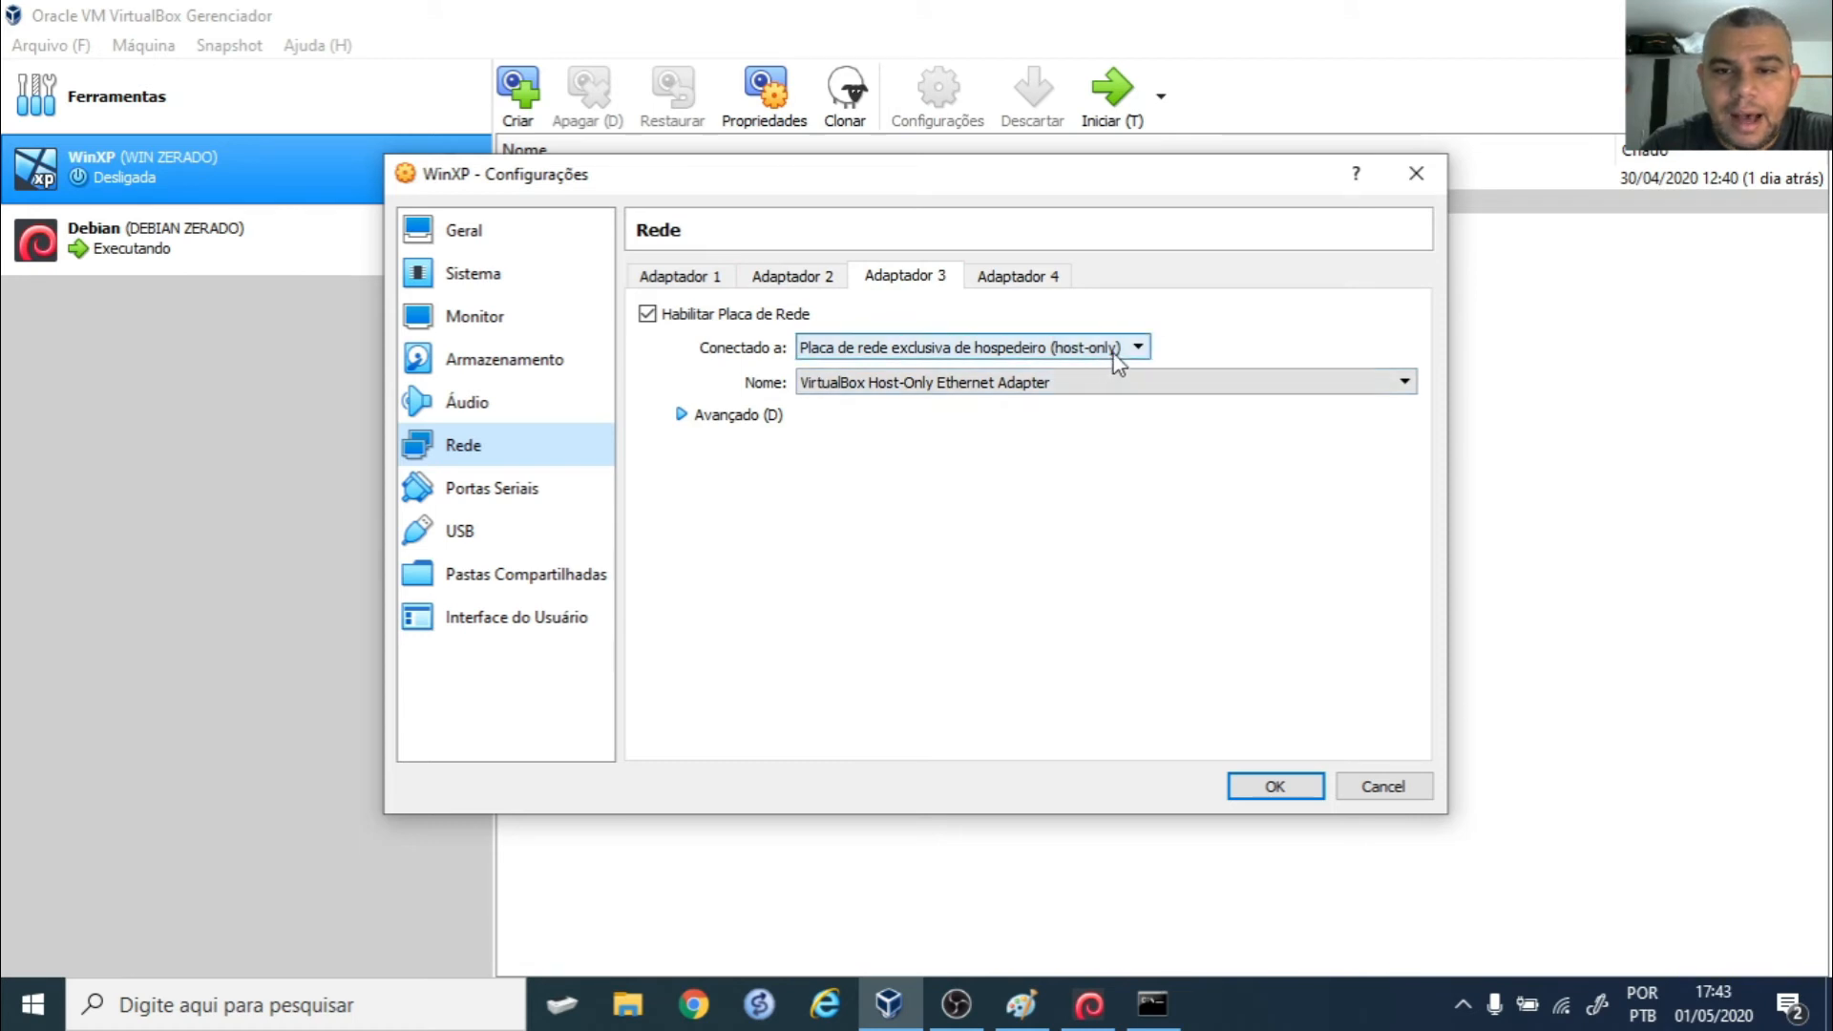
pyautogui.click(692, 283)
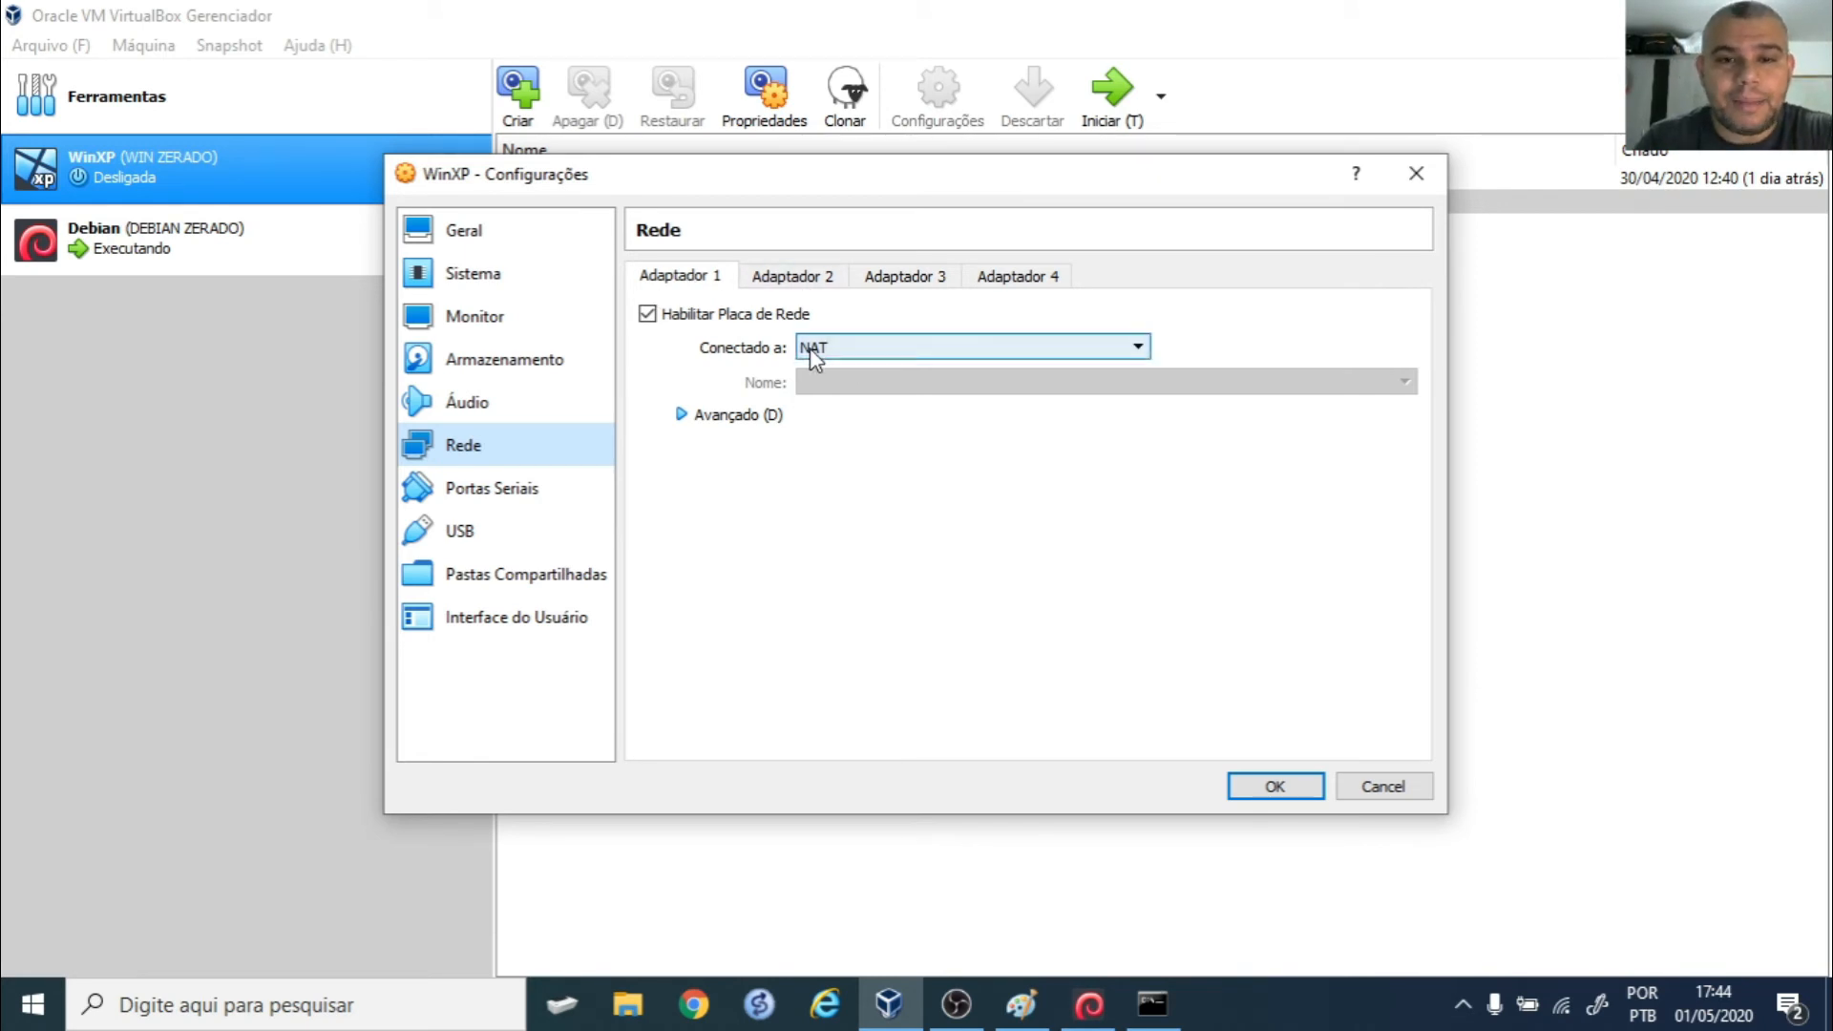
pyautogui.click(793, 276)
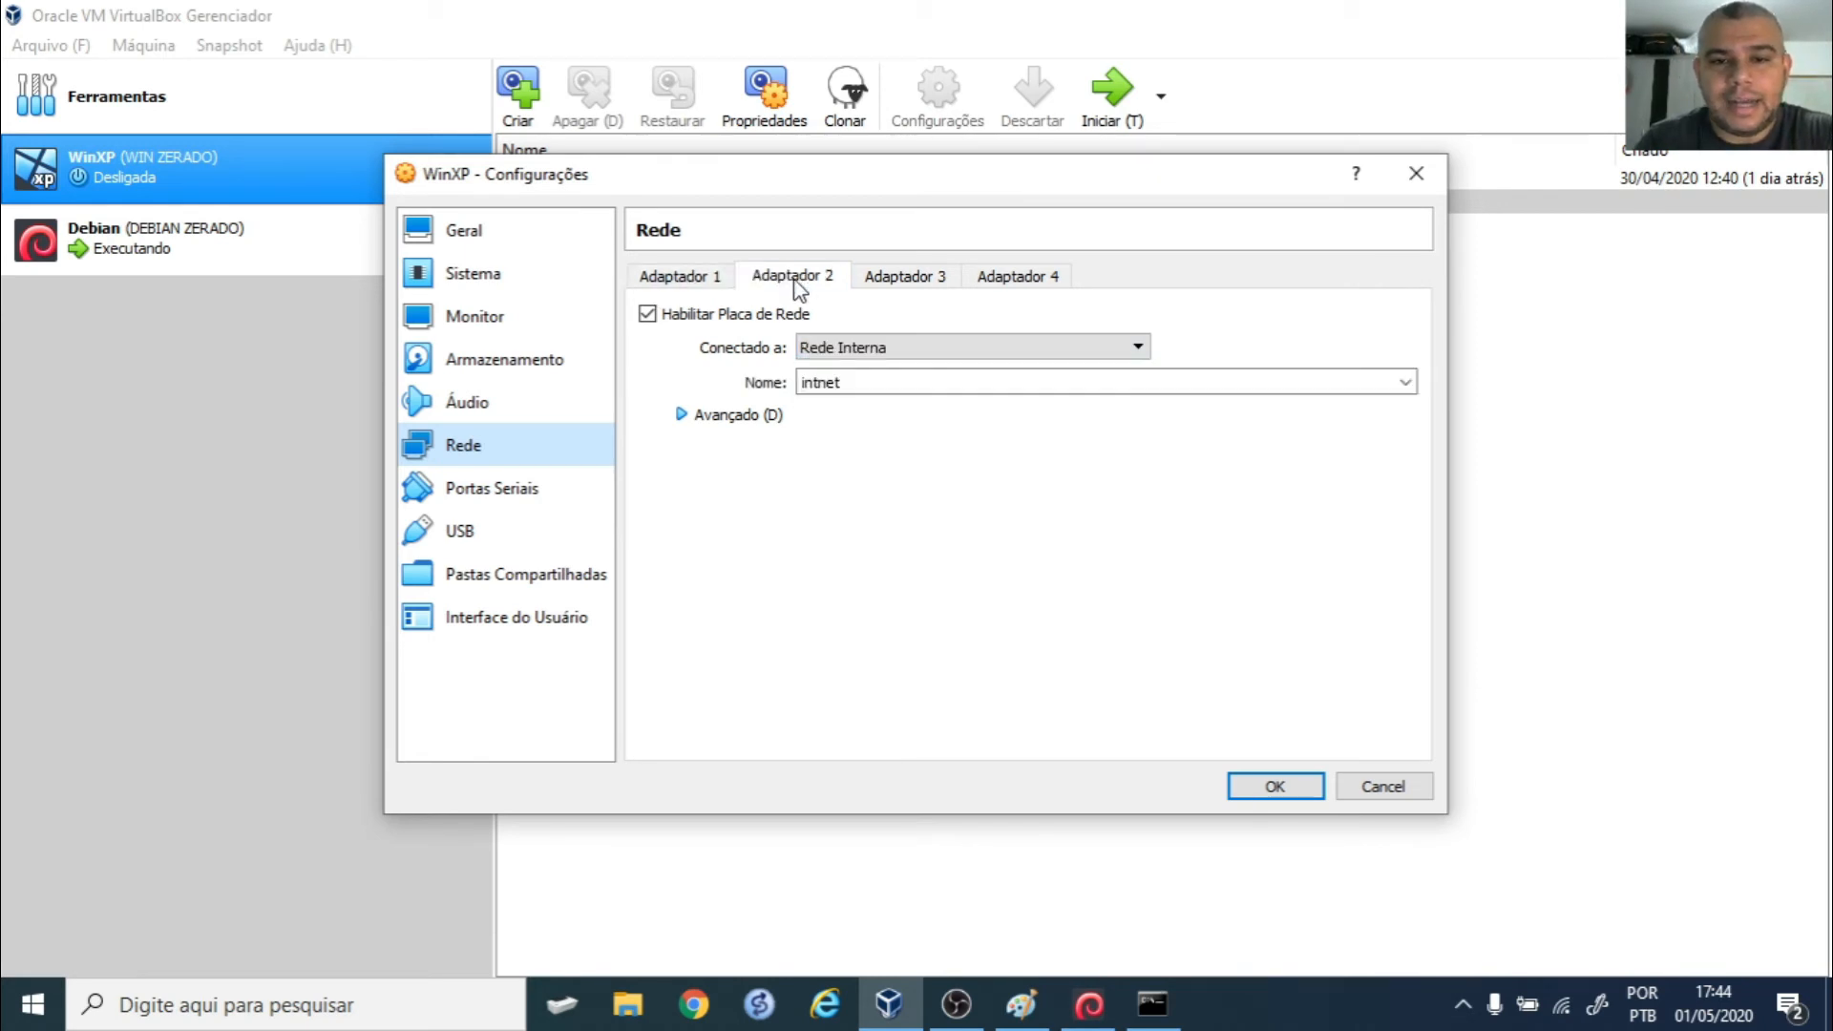
pyautogui.click(911, 279)
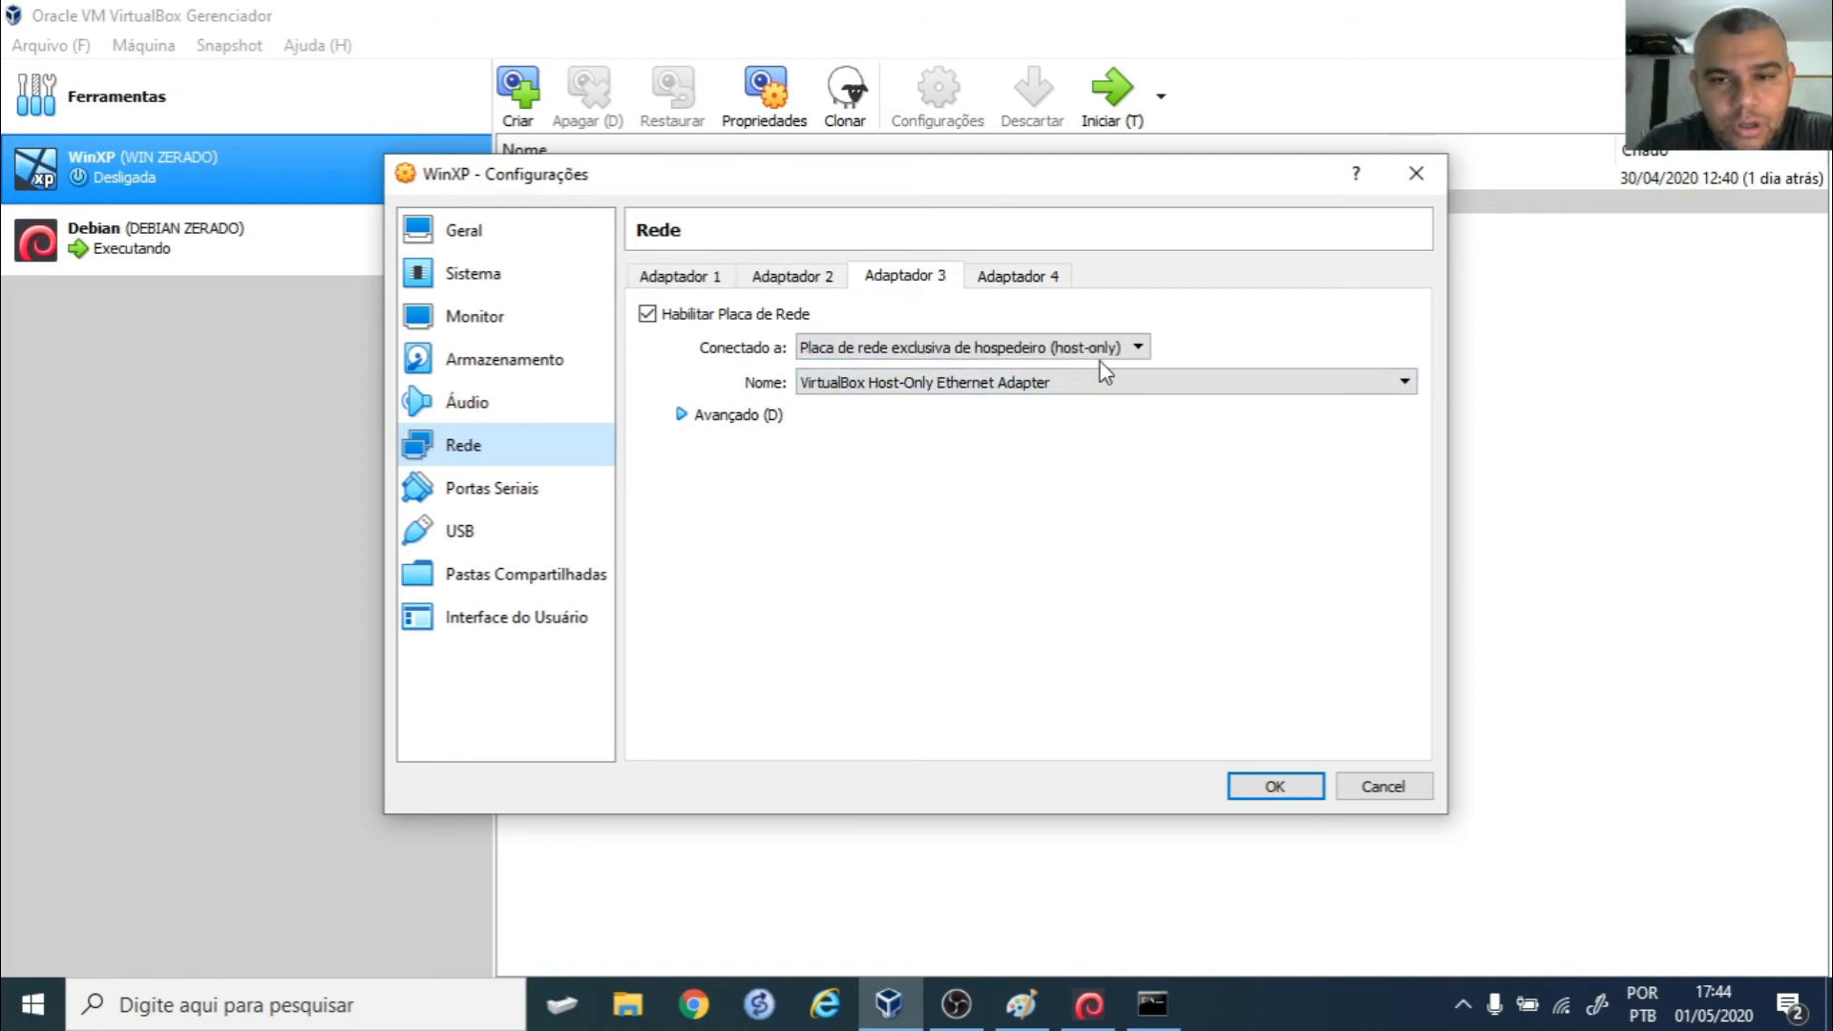
pyautogui.click(1285, 787)
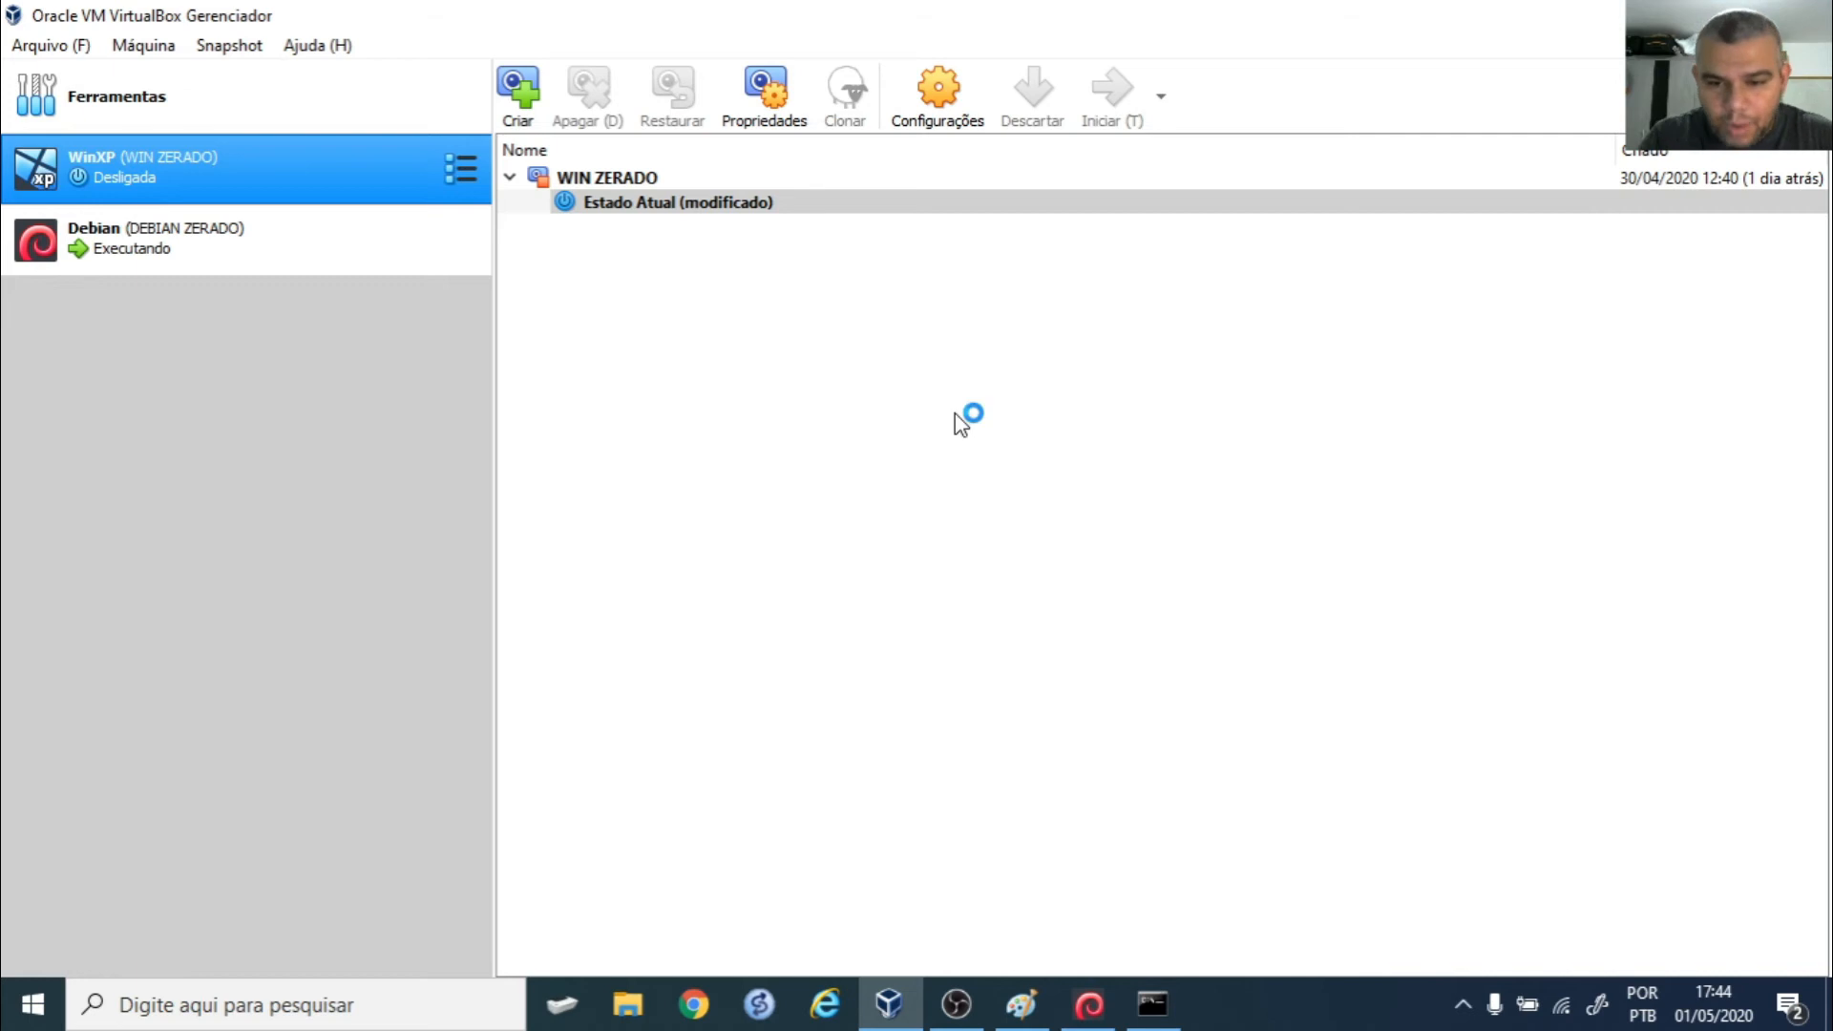
# - Run 'aptitude install apache2' in Debian, accept the packages, and minimize the Debian window
pyautogui.click(1090, 1005)
pyautogui.write('aptitude install apppppache')
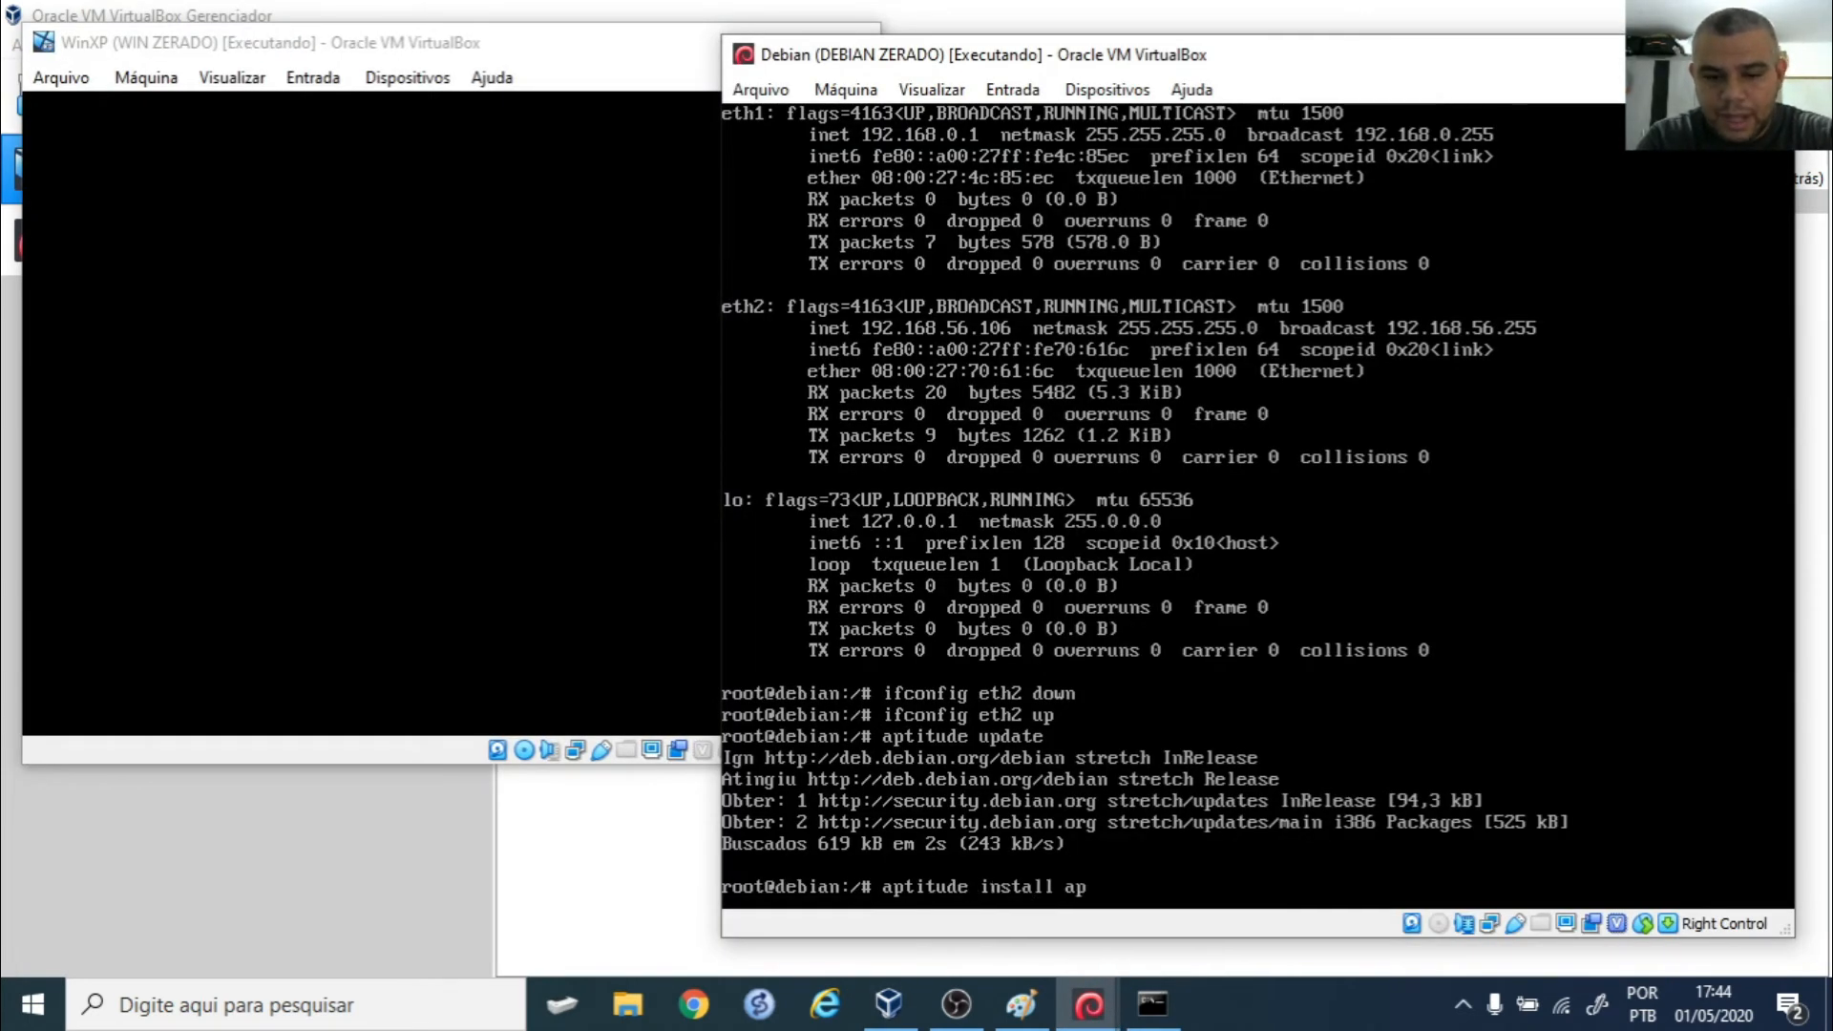
pyautogui.press('BackSpace')
pyautogui.press('BackSpace')
pyautogui.press('BackSpace')
pyautogui.press('BackSpace')
pyautogui.press('BackSpace')
pyautogui.press('BackSpace')
pyautogui.press('BackSpace')
pyautogui.press('BackSpace')
pyautogui.press('BackSpace')
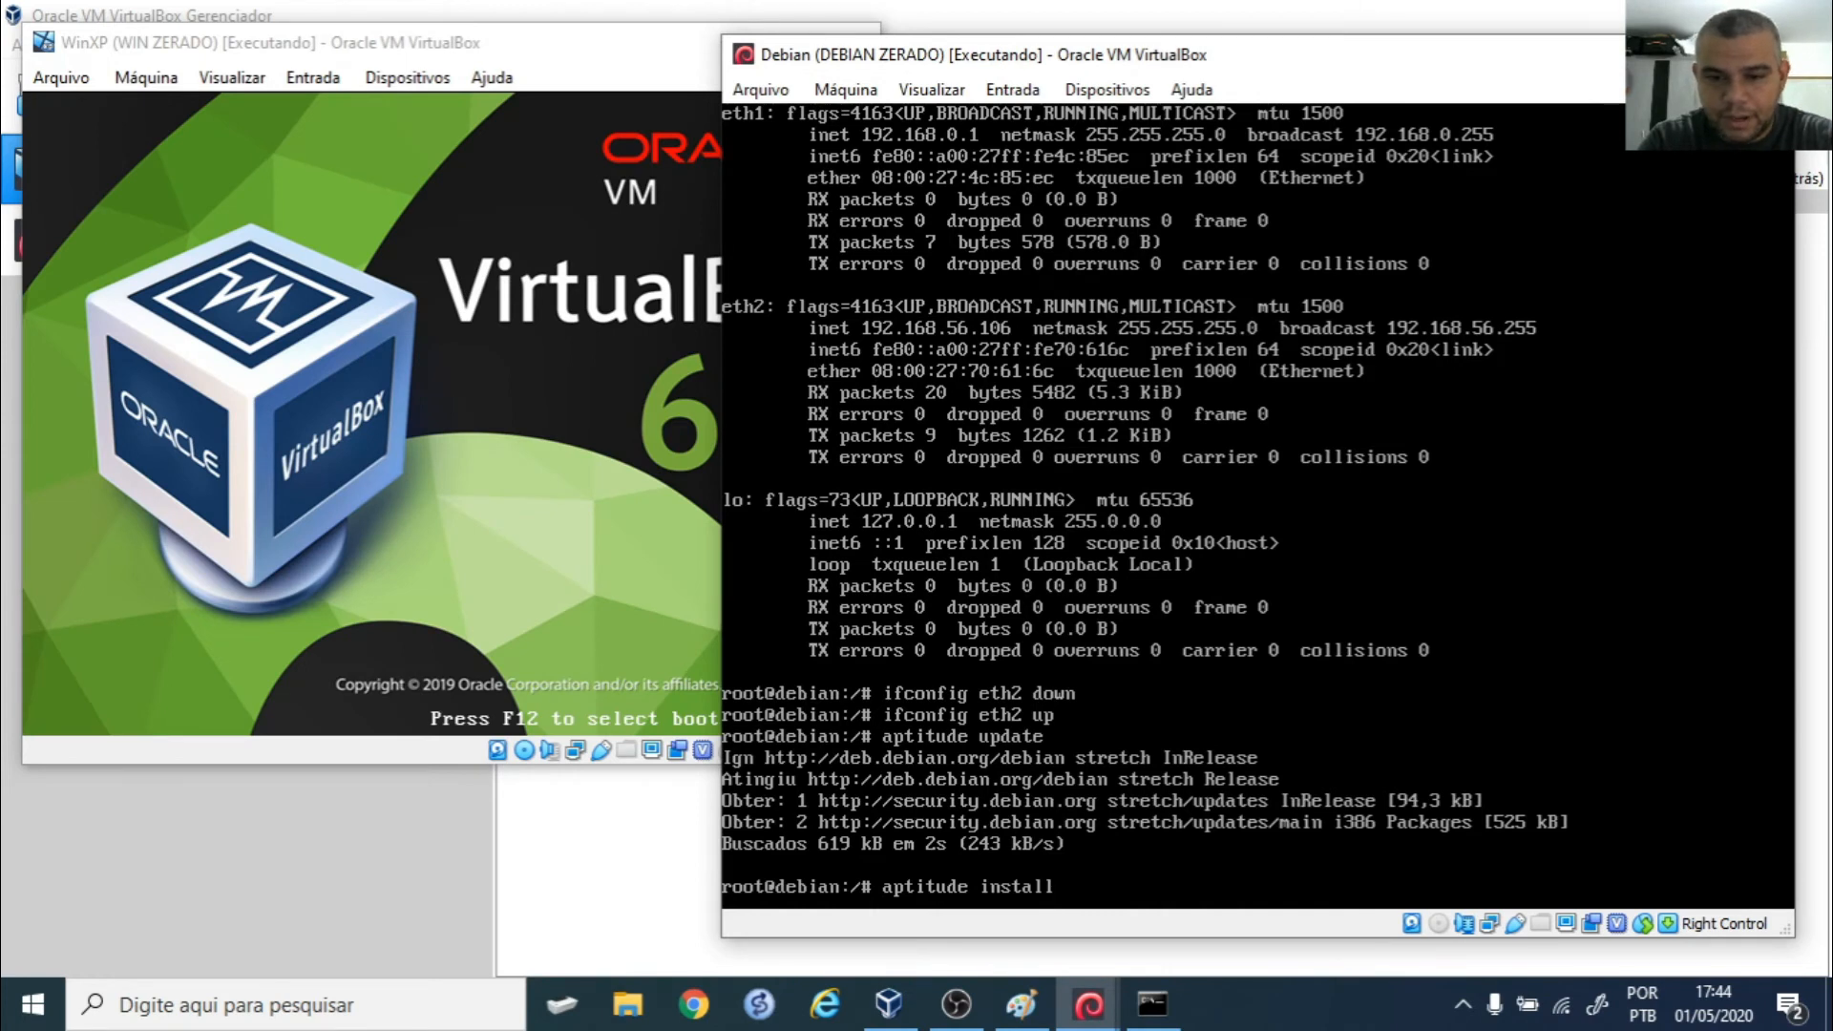
pyautogui.write('apache2')
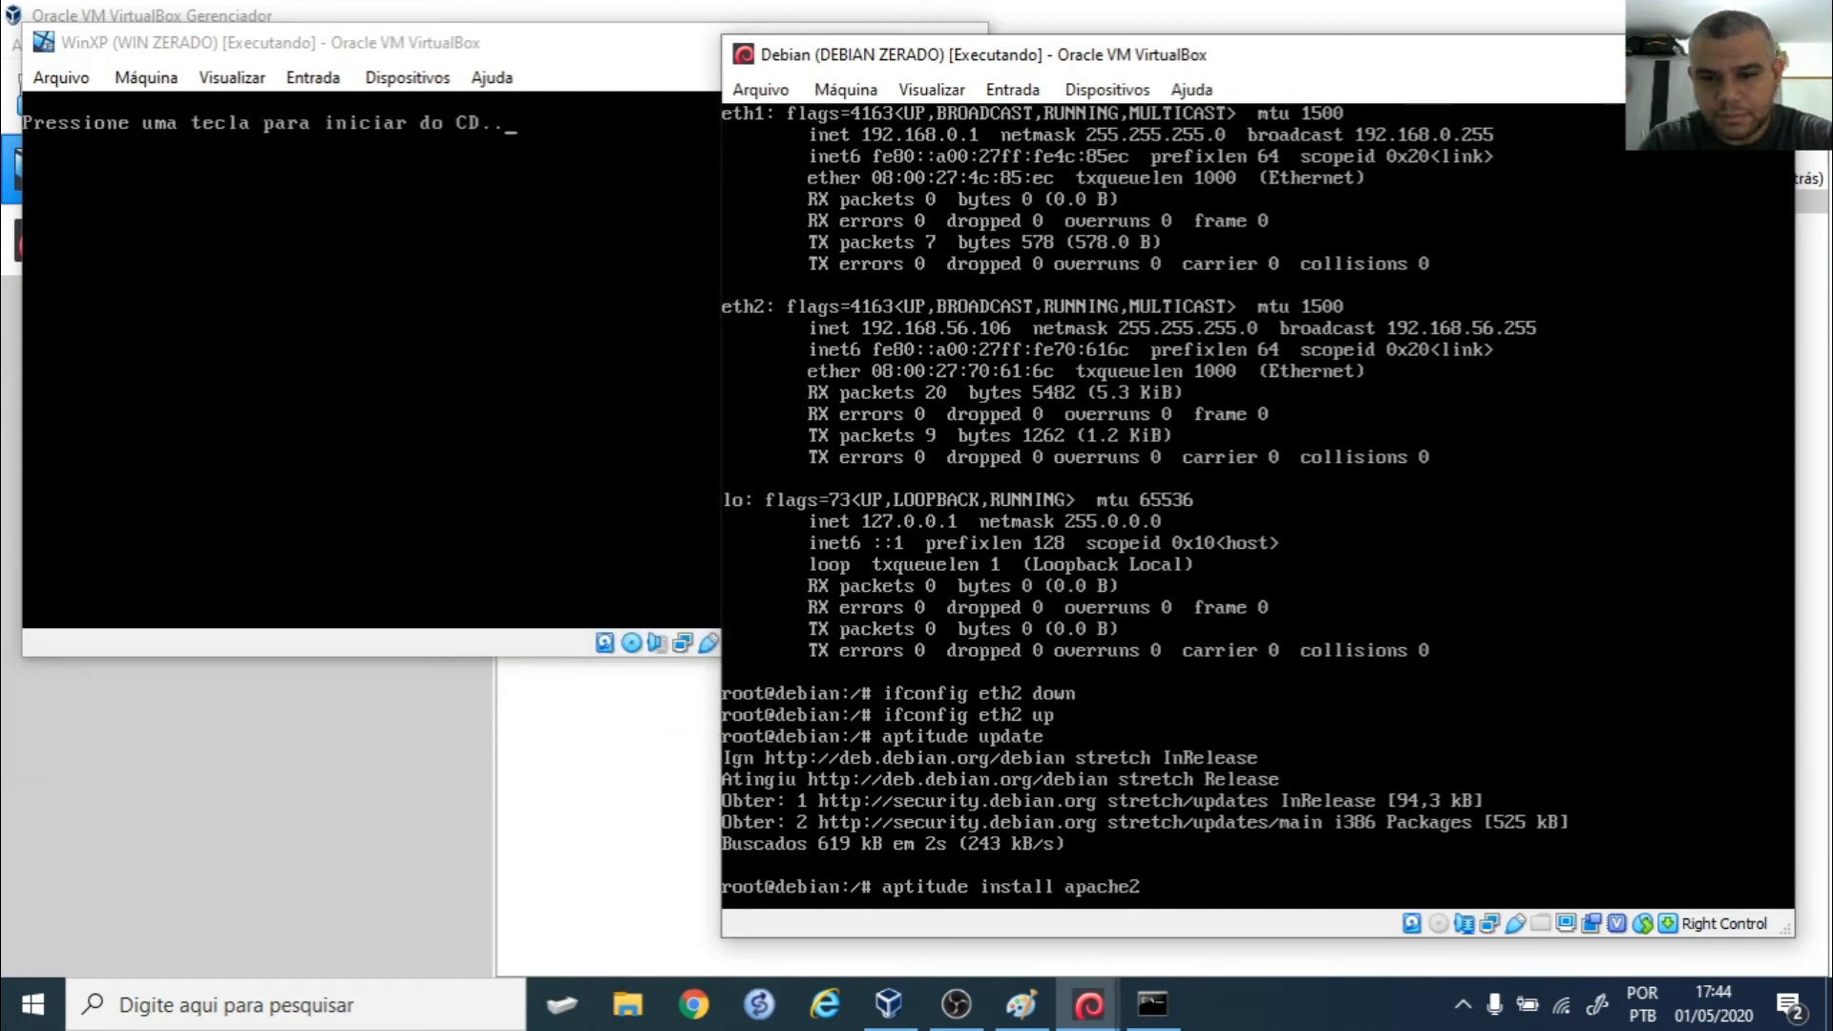
pyautogui.press('Return')
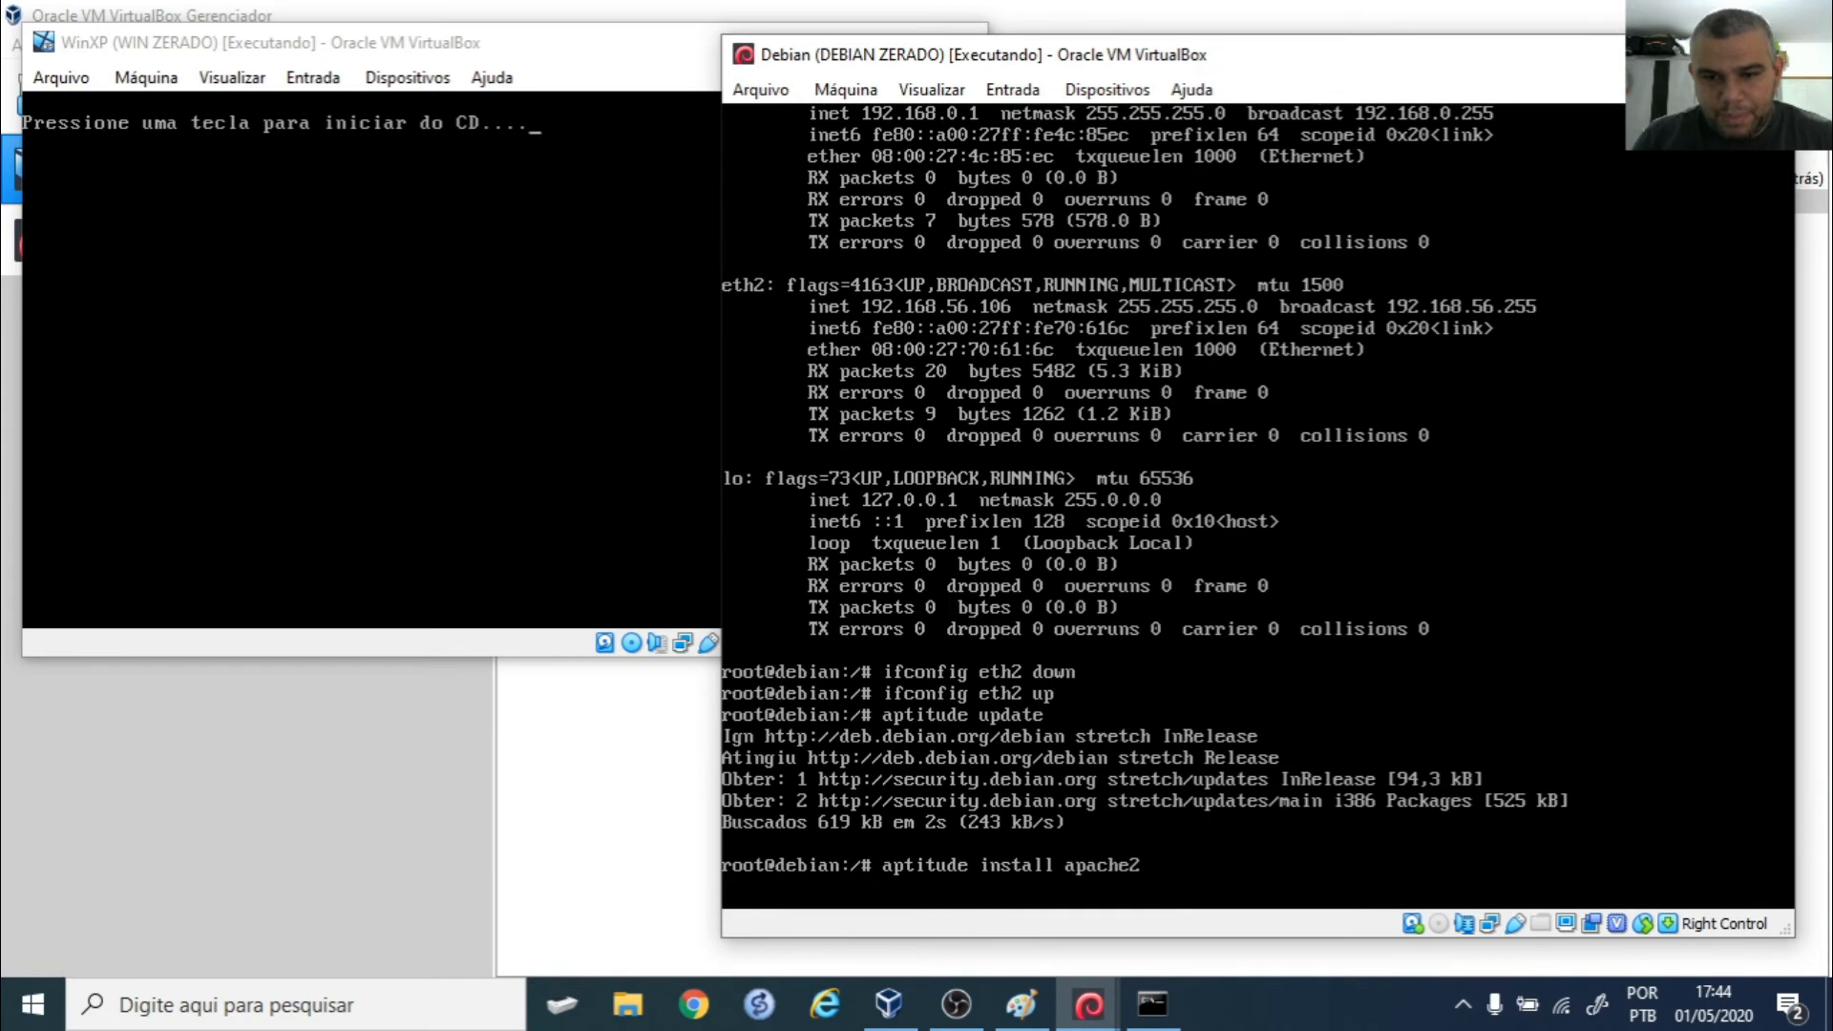
pyautogui.press('Return')
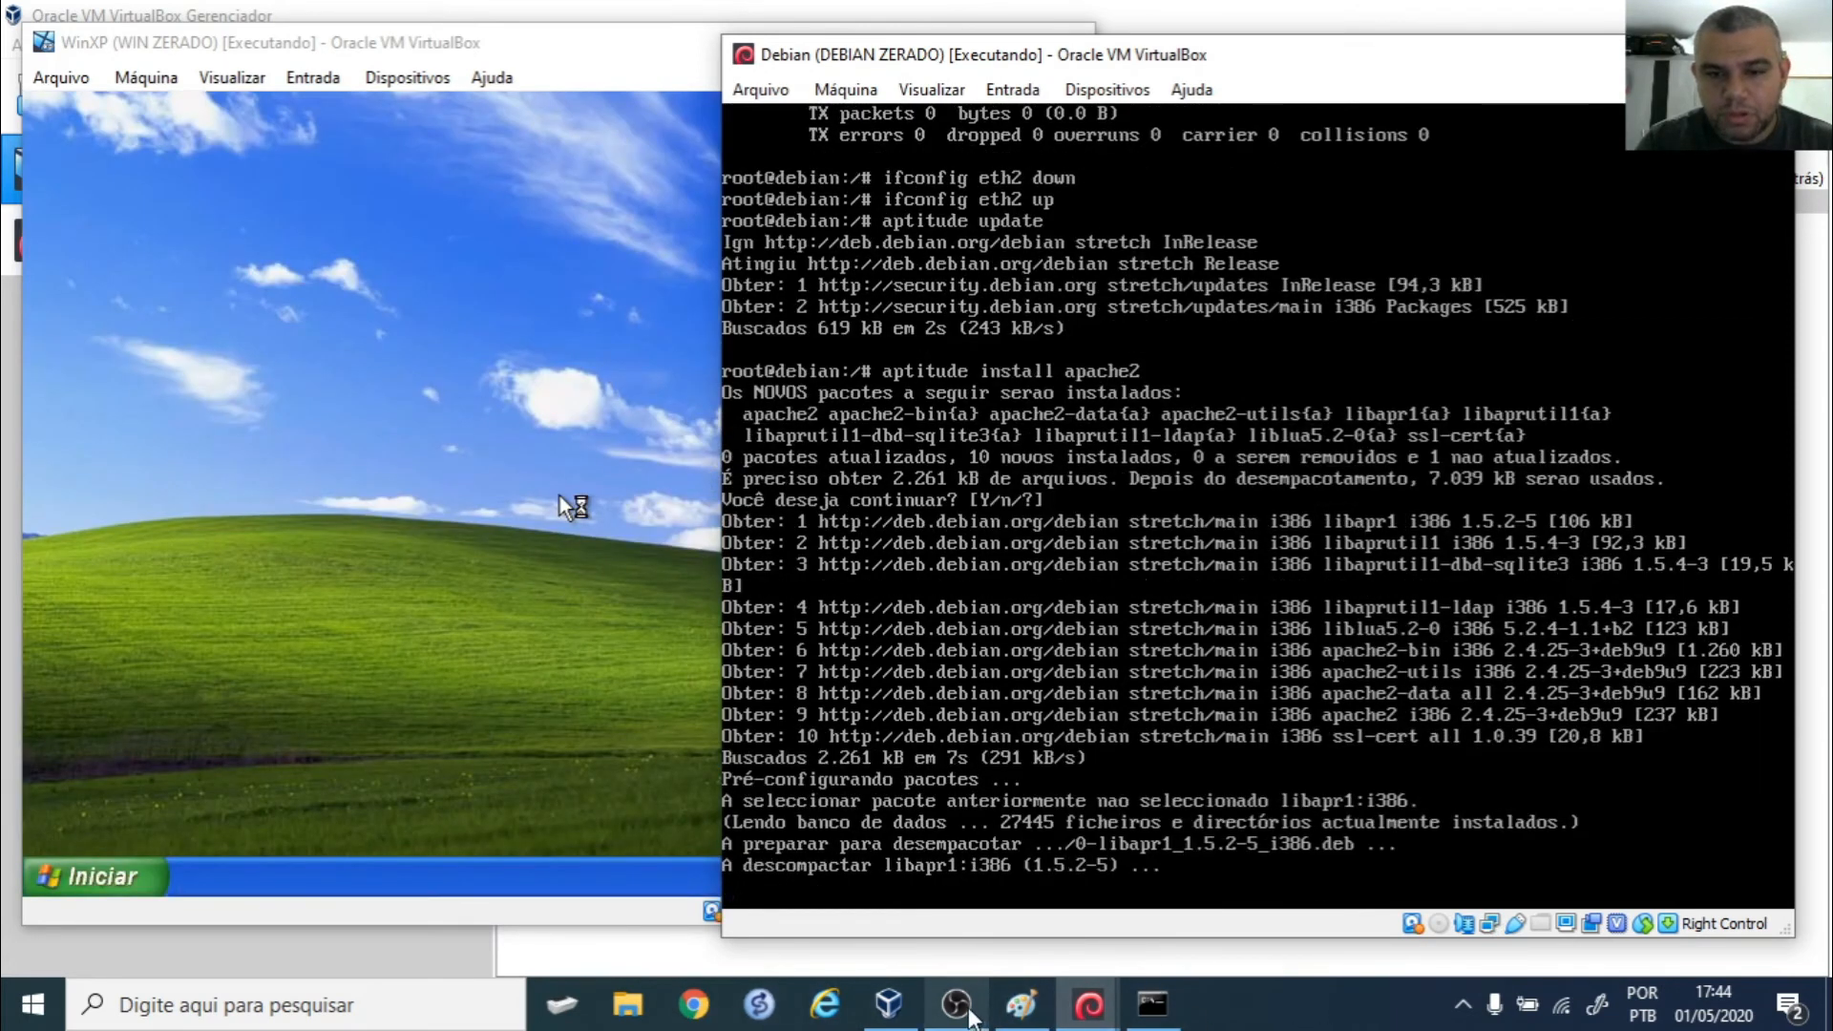
pyautogui.moveTo(956, 1005)
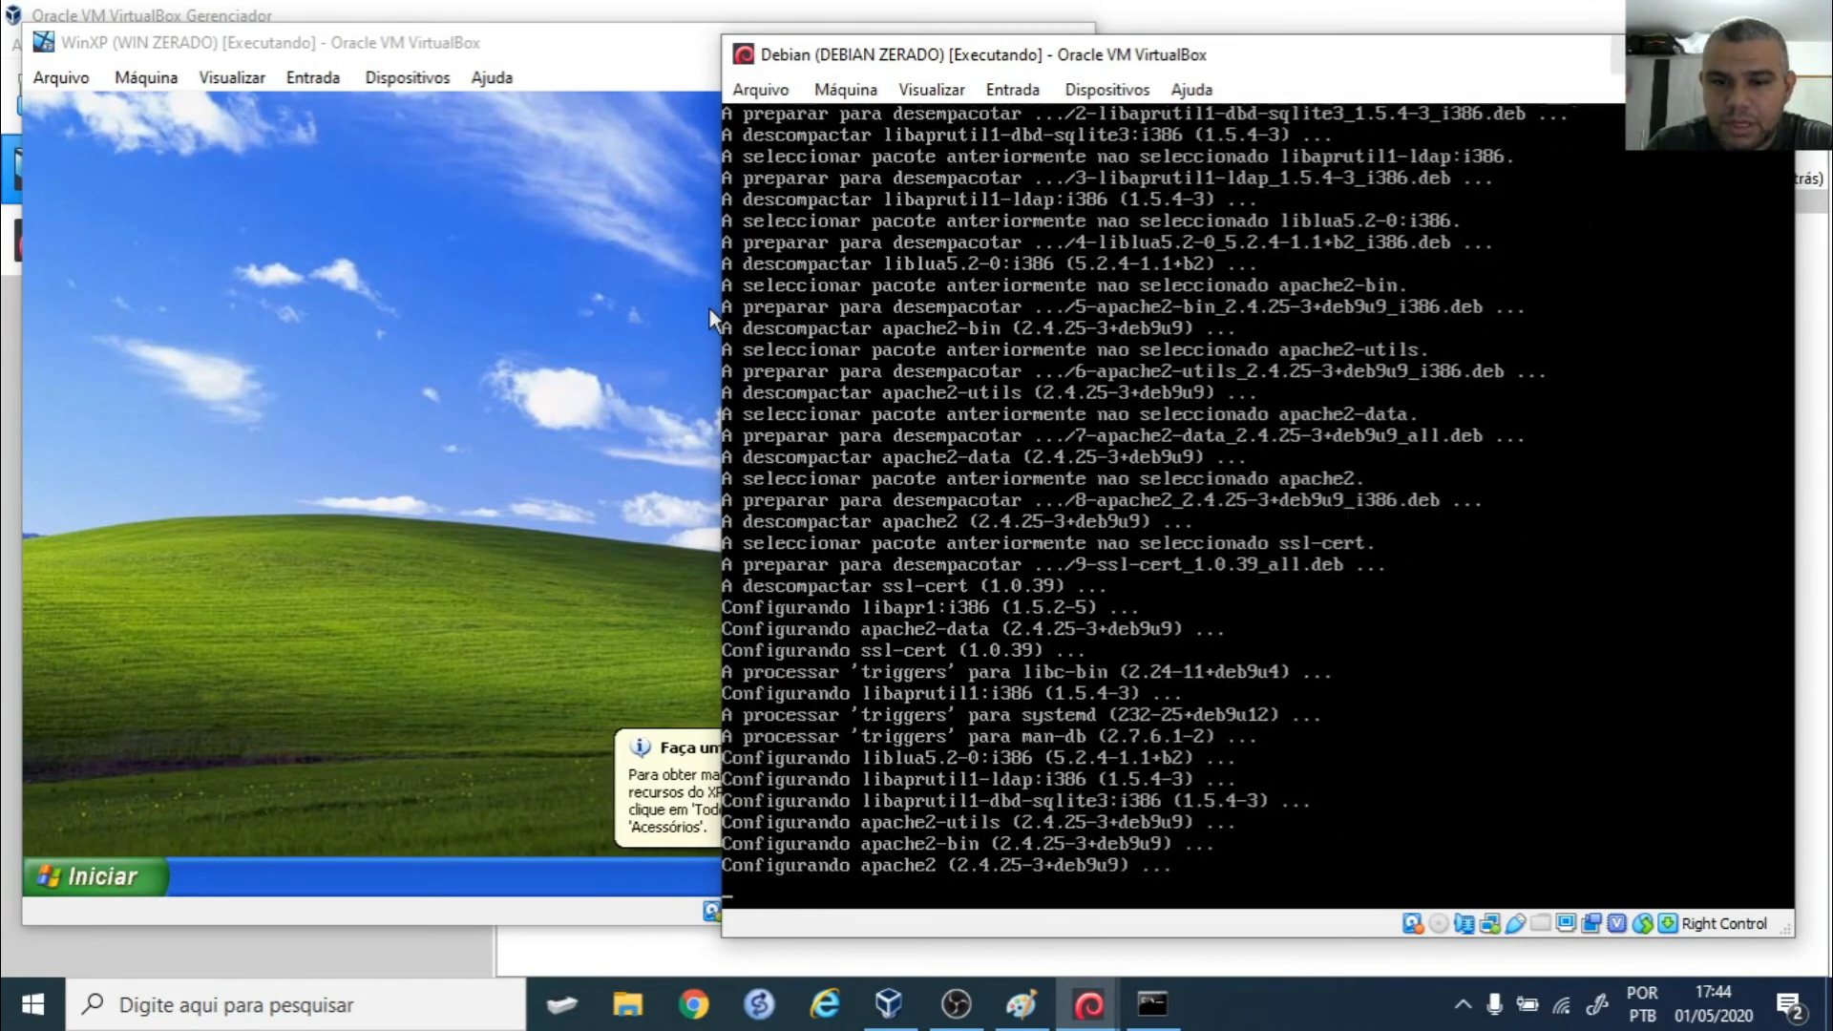
pyautogui.click(1641, 56)
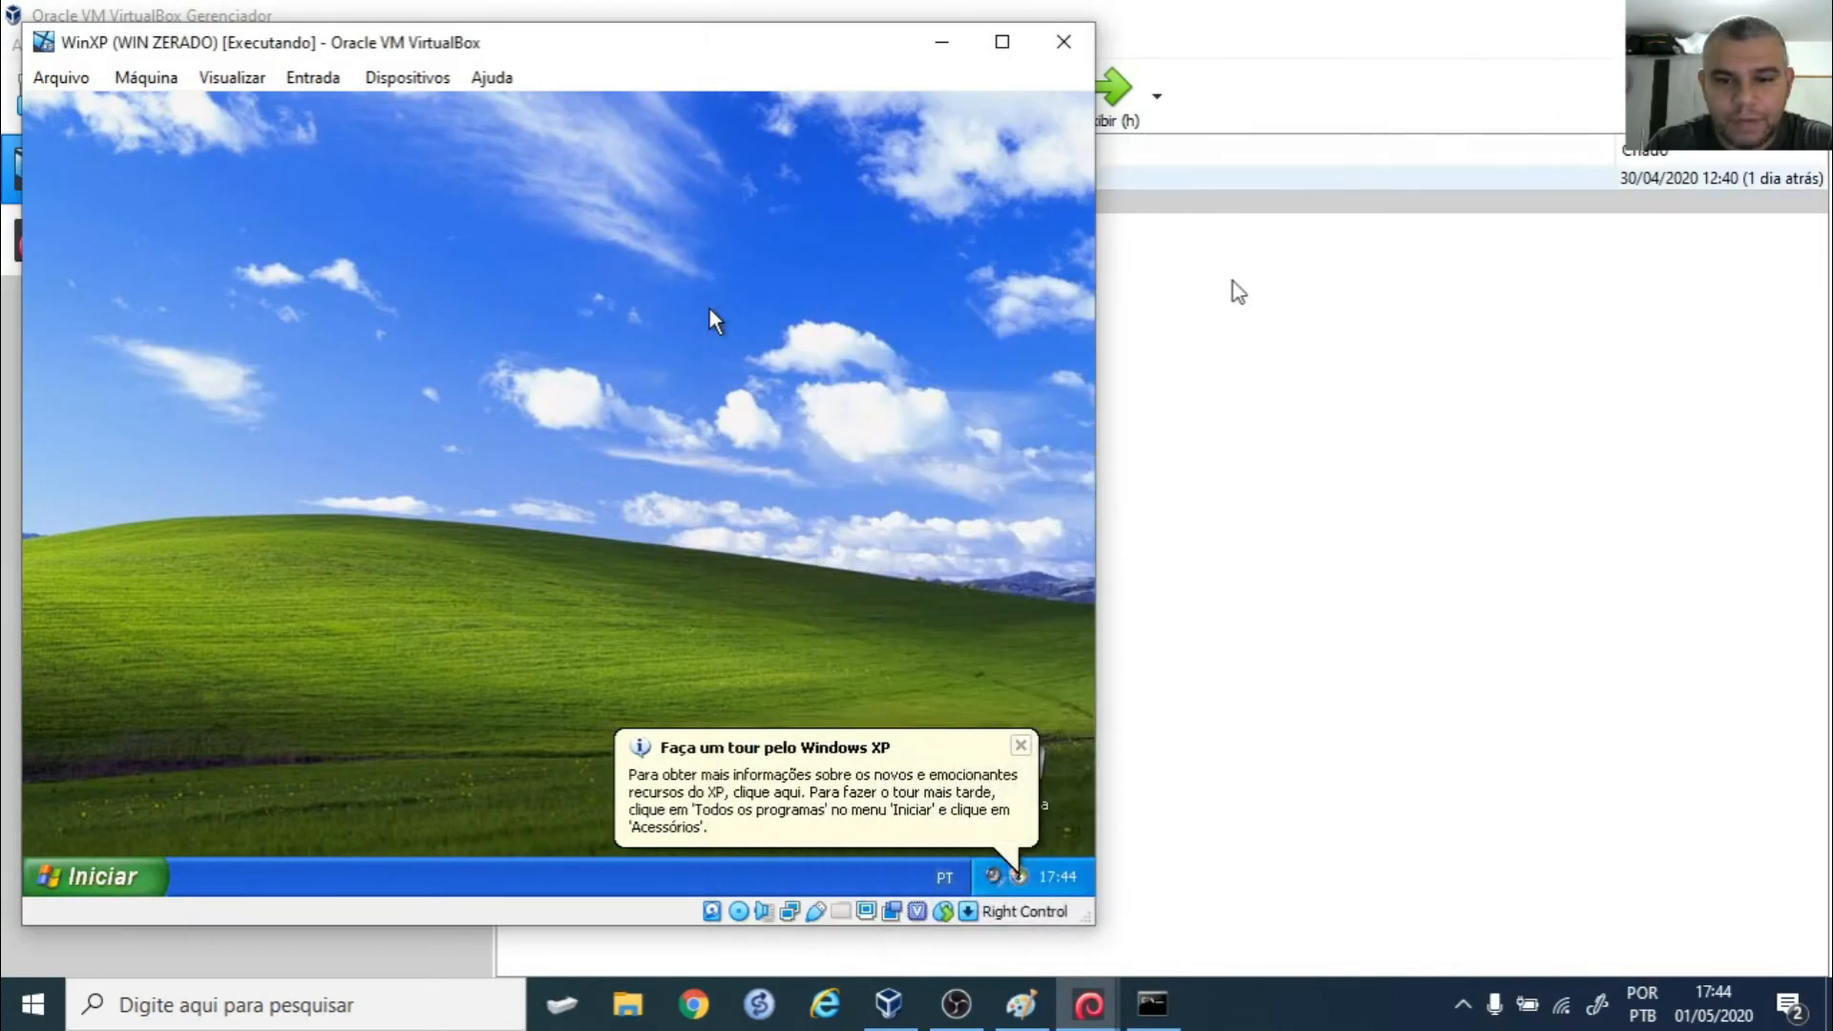
# - Centre the WinXP window, dismiss the tour, hardware and security notices, and open 'Abrir Conexões de rede'
pyautogui.moveTo(769, 48); pyautogui.dragTo(1155, 69)
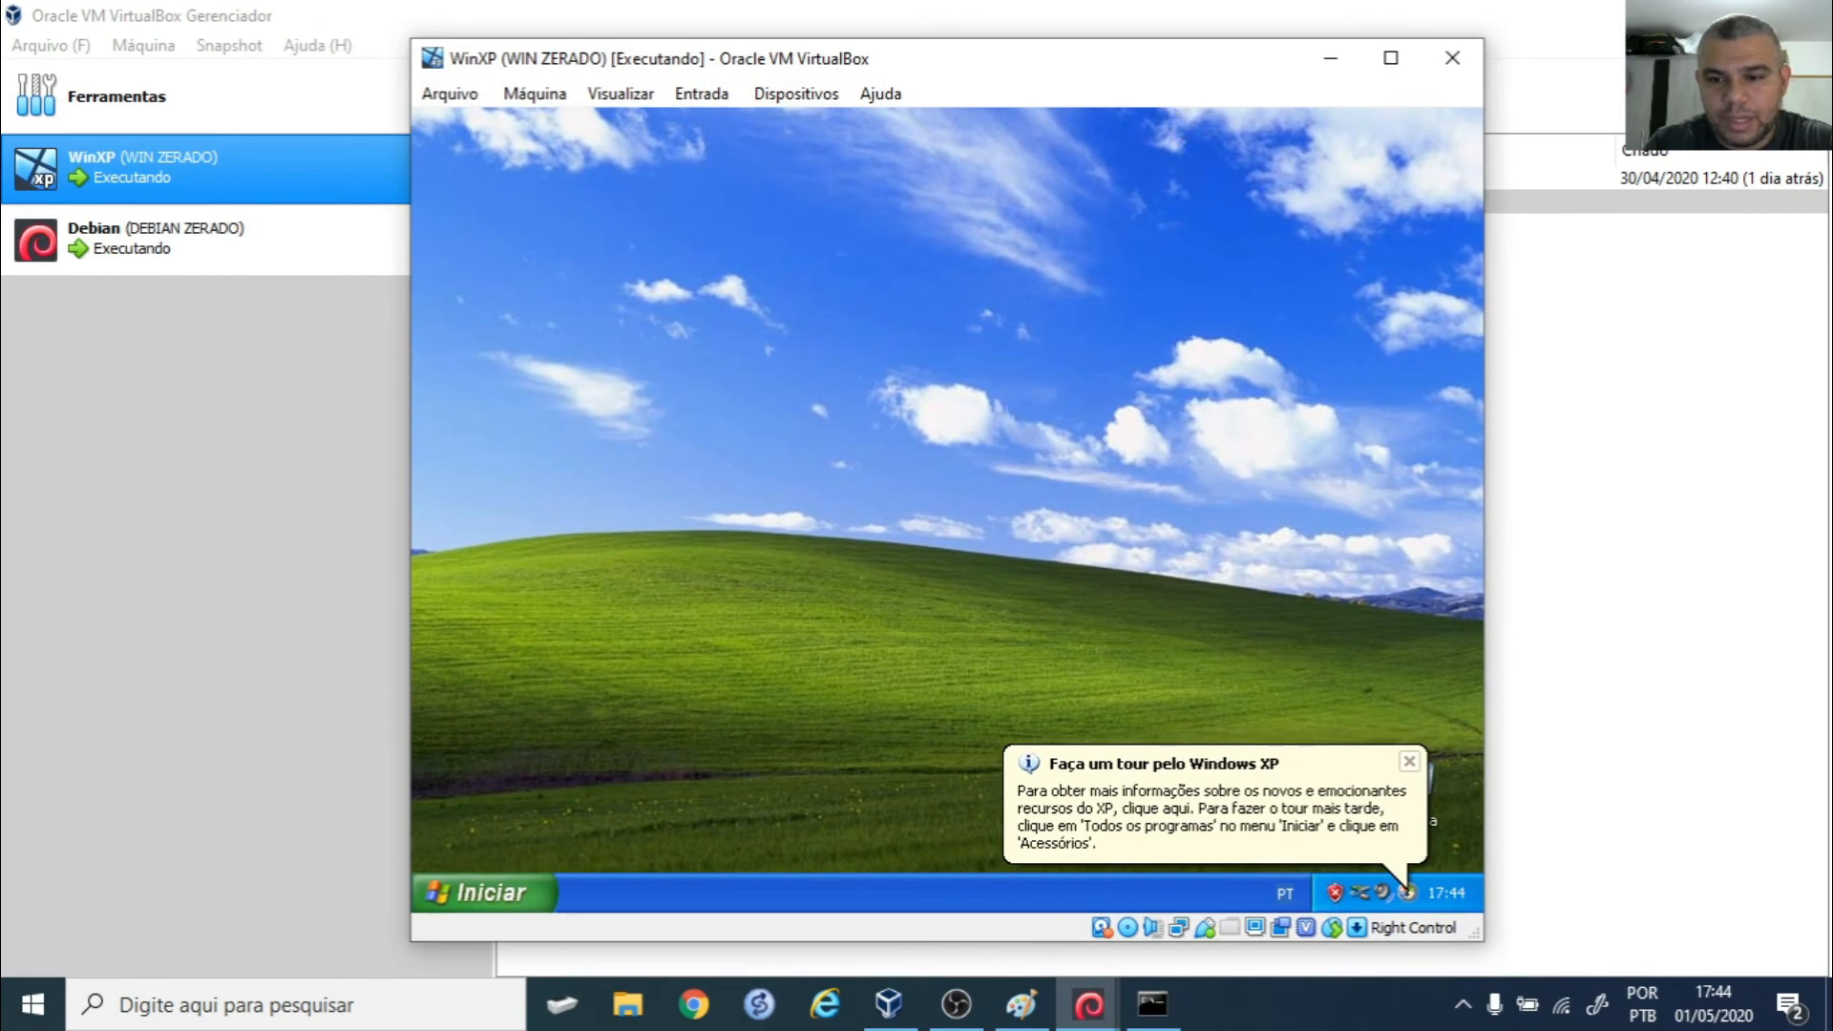
pyautogui.click(1410, 764)
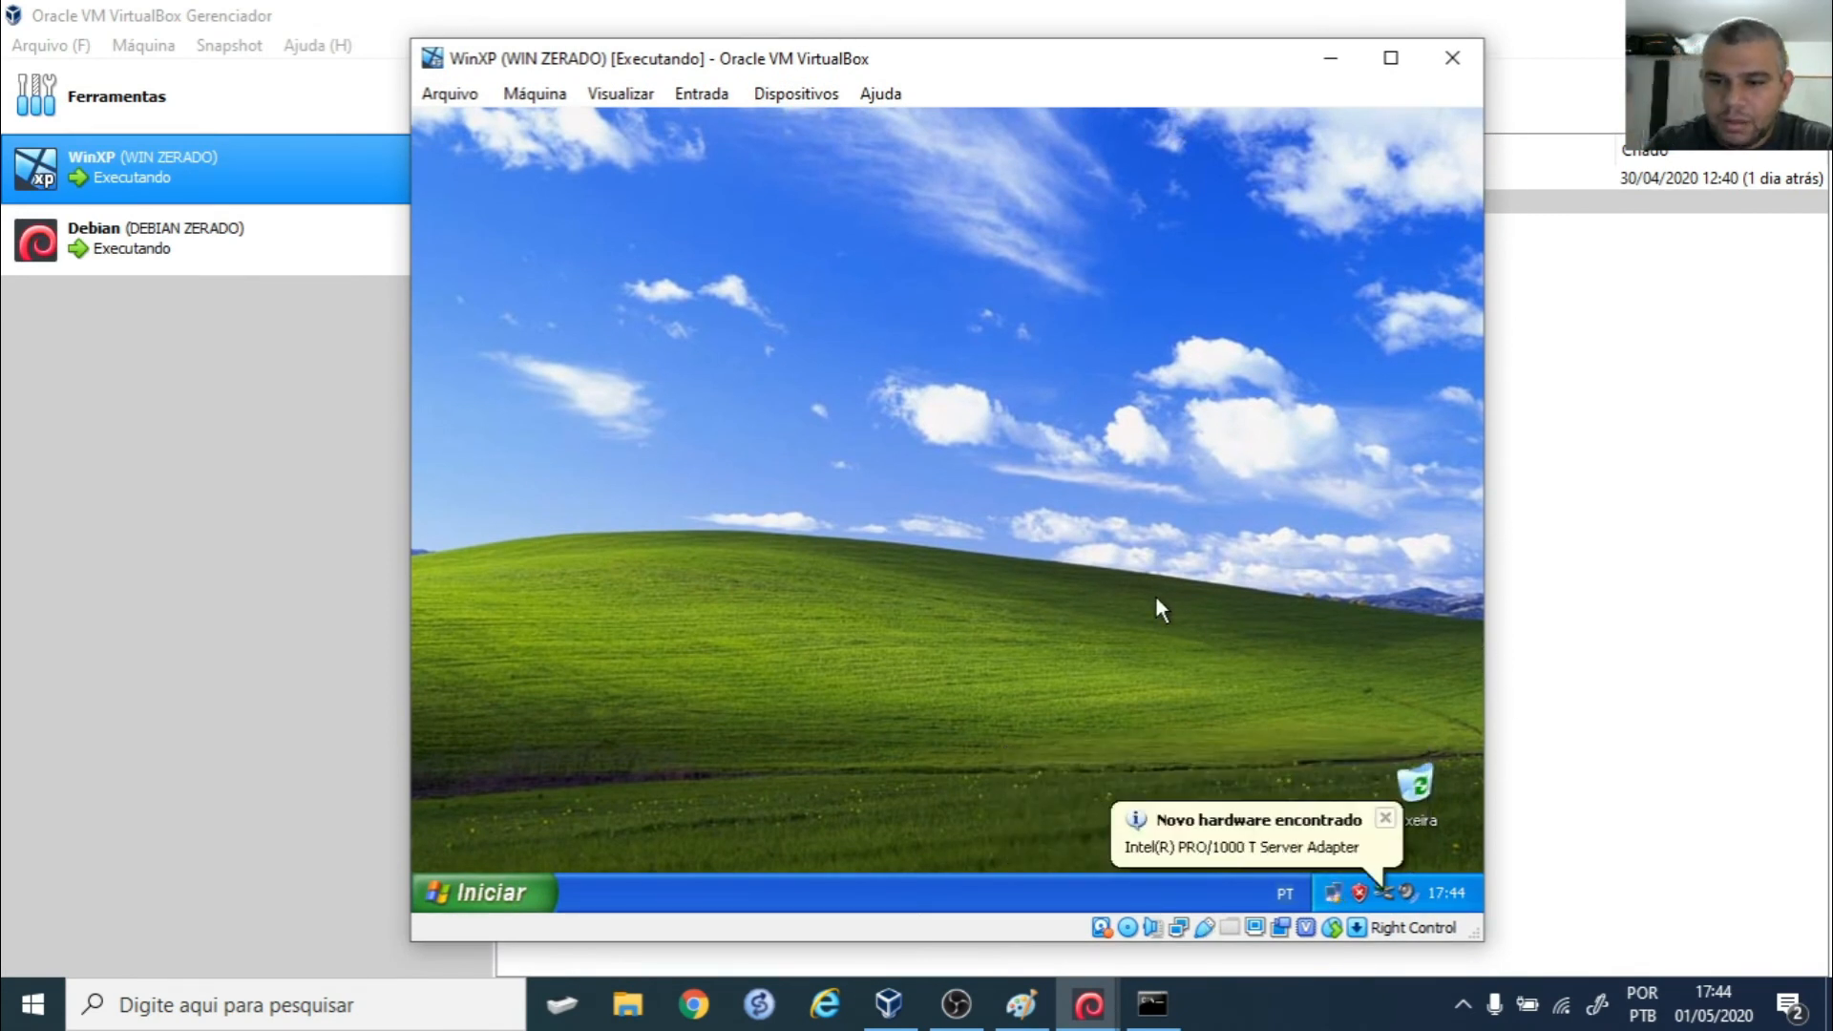
pyautogui.click(1217, 815)
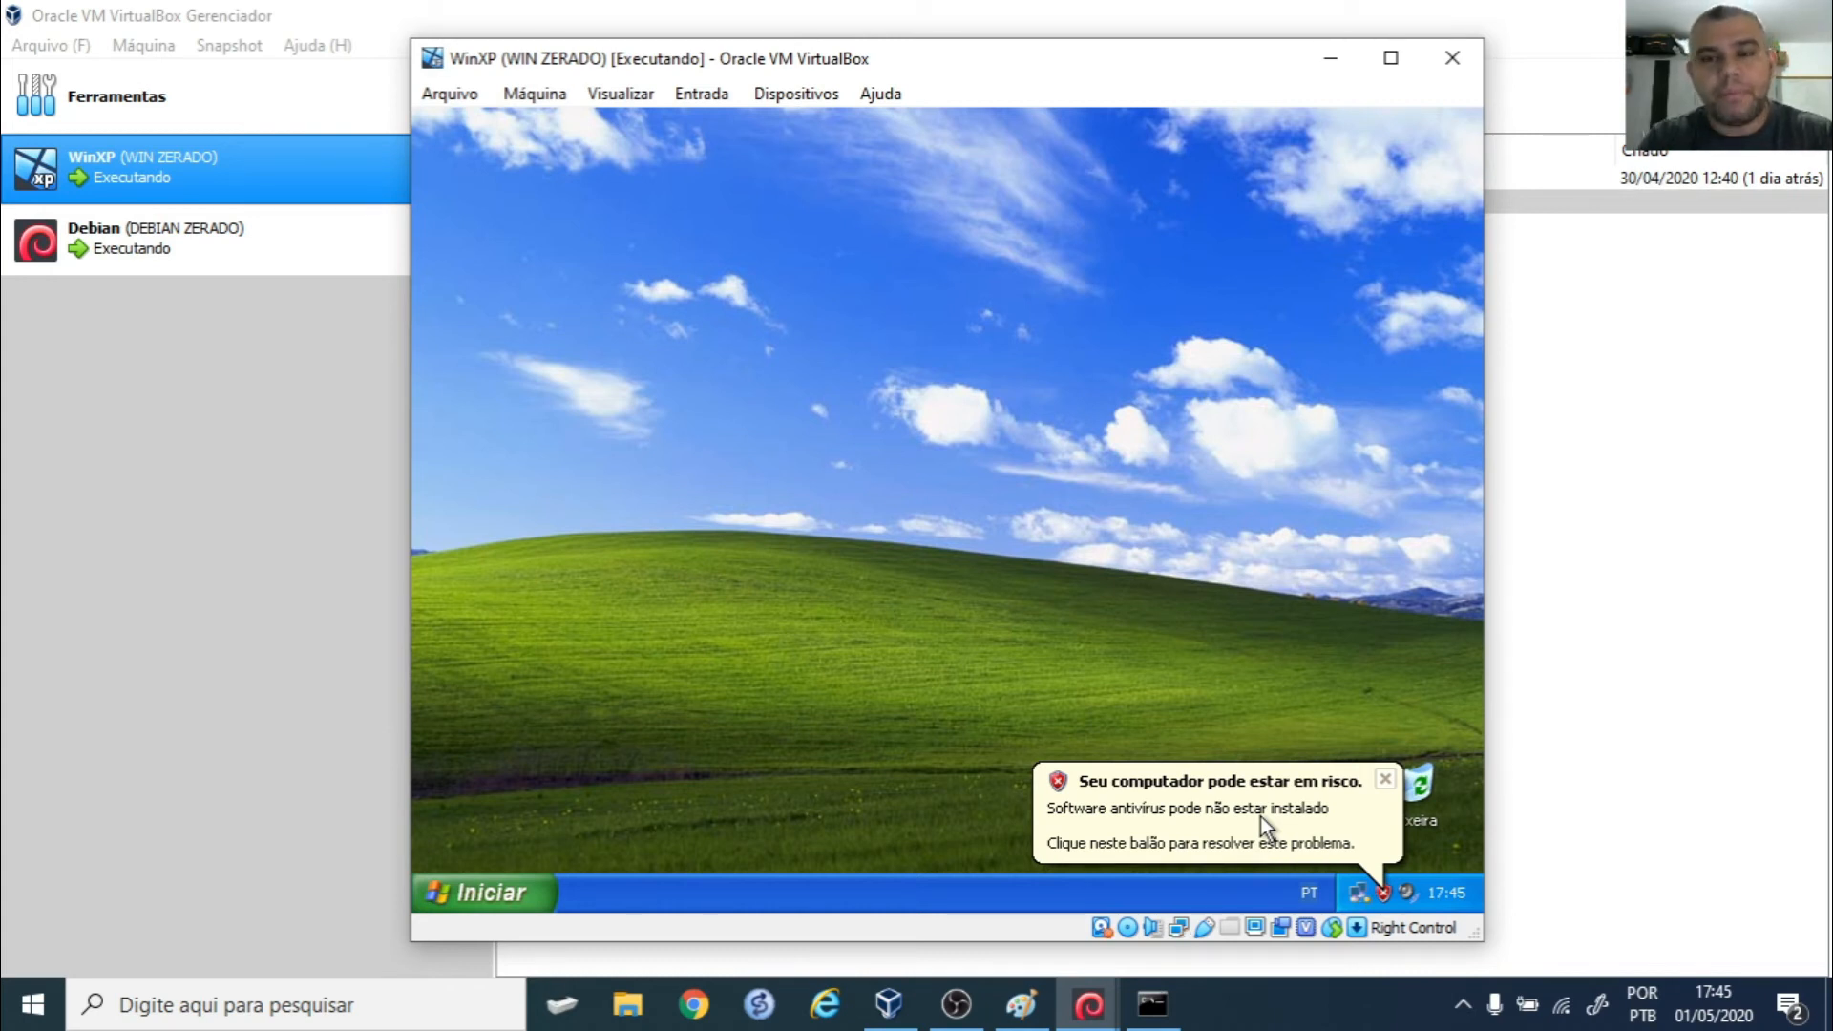
pyautogui.click(1384, 781)
pyautogui.rightClick(1360, 896)
pyautogui.click(1326, 879)
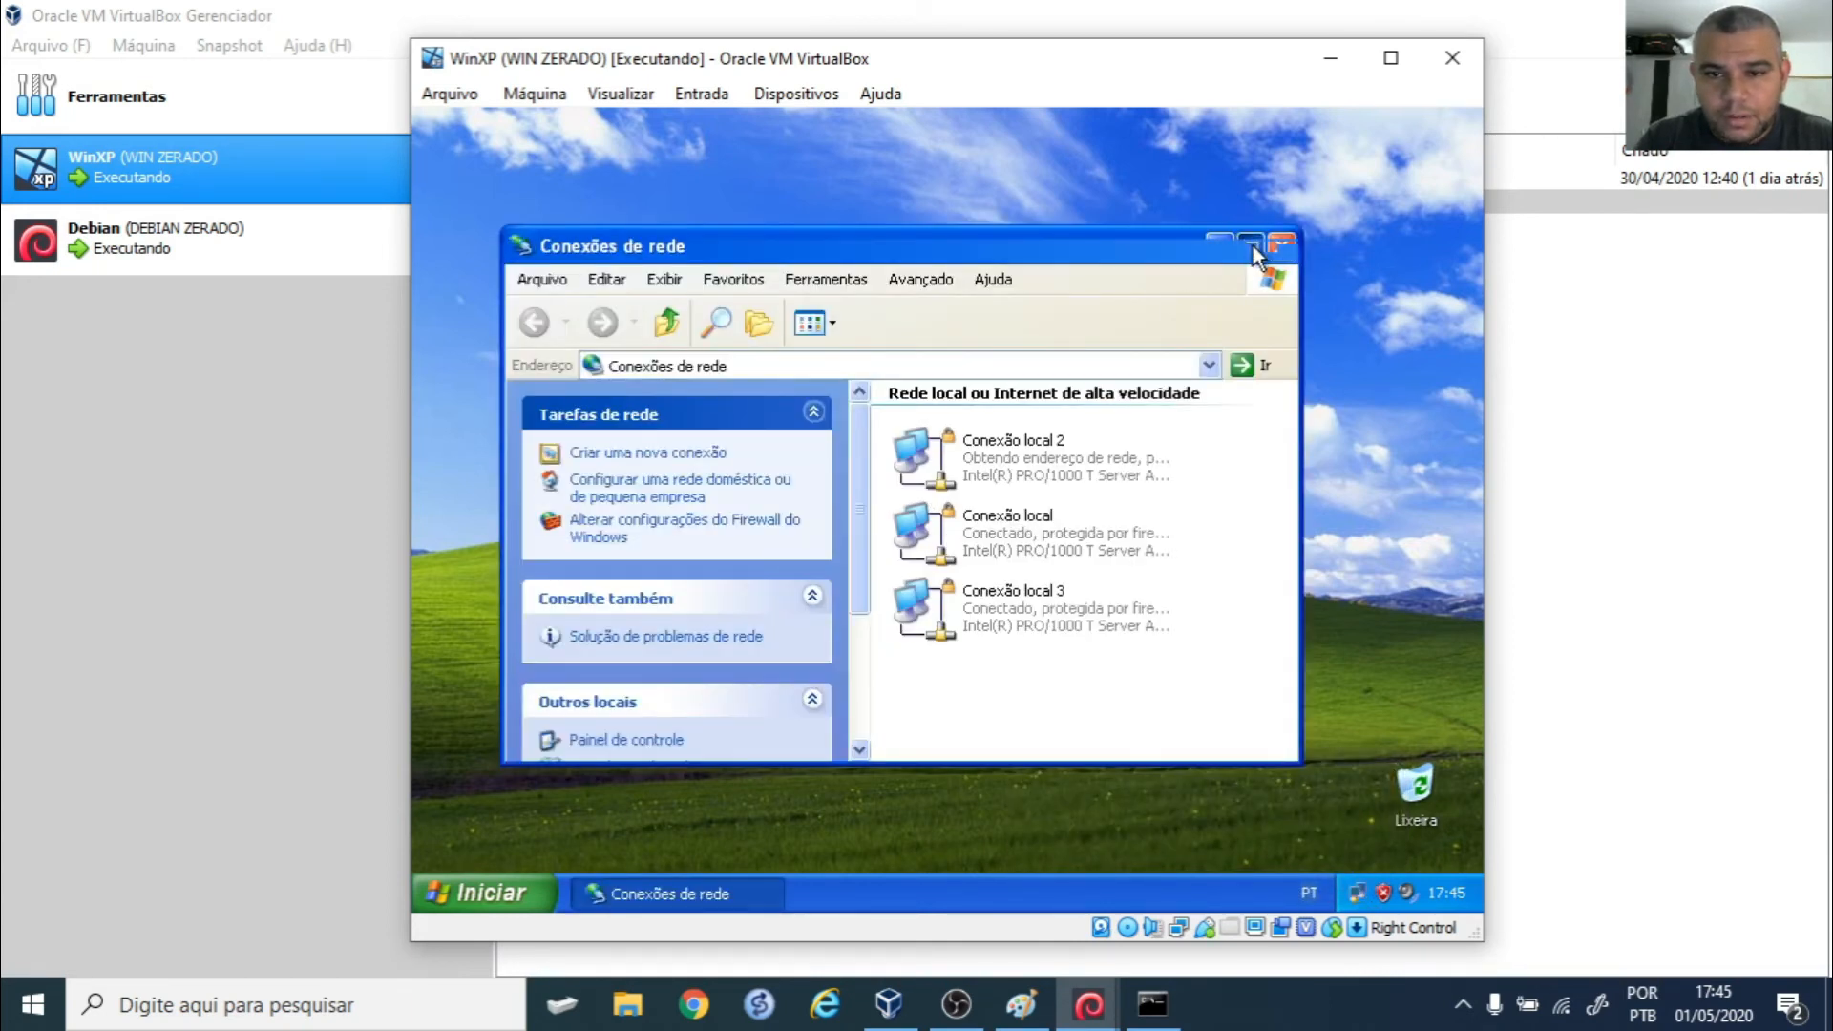
# - Maximize Conexões de rede and open the TCP/IP properties of Conexão local 2
pyautogui.click(1250, 246)
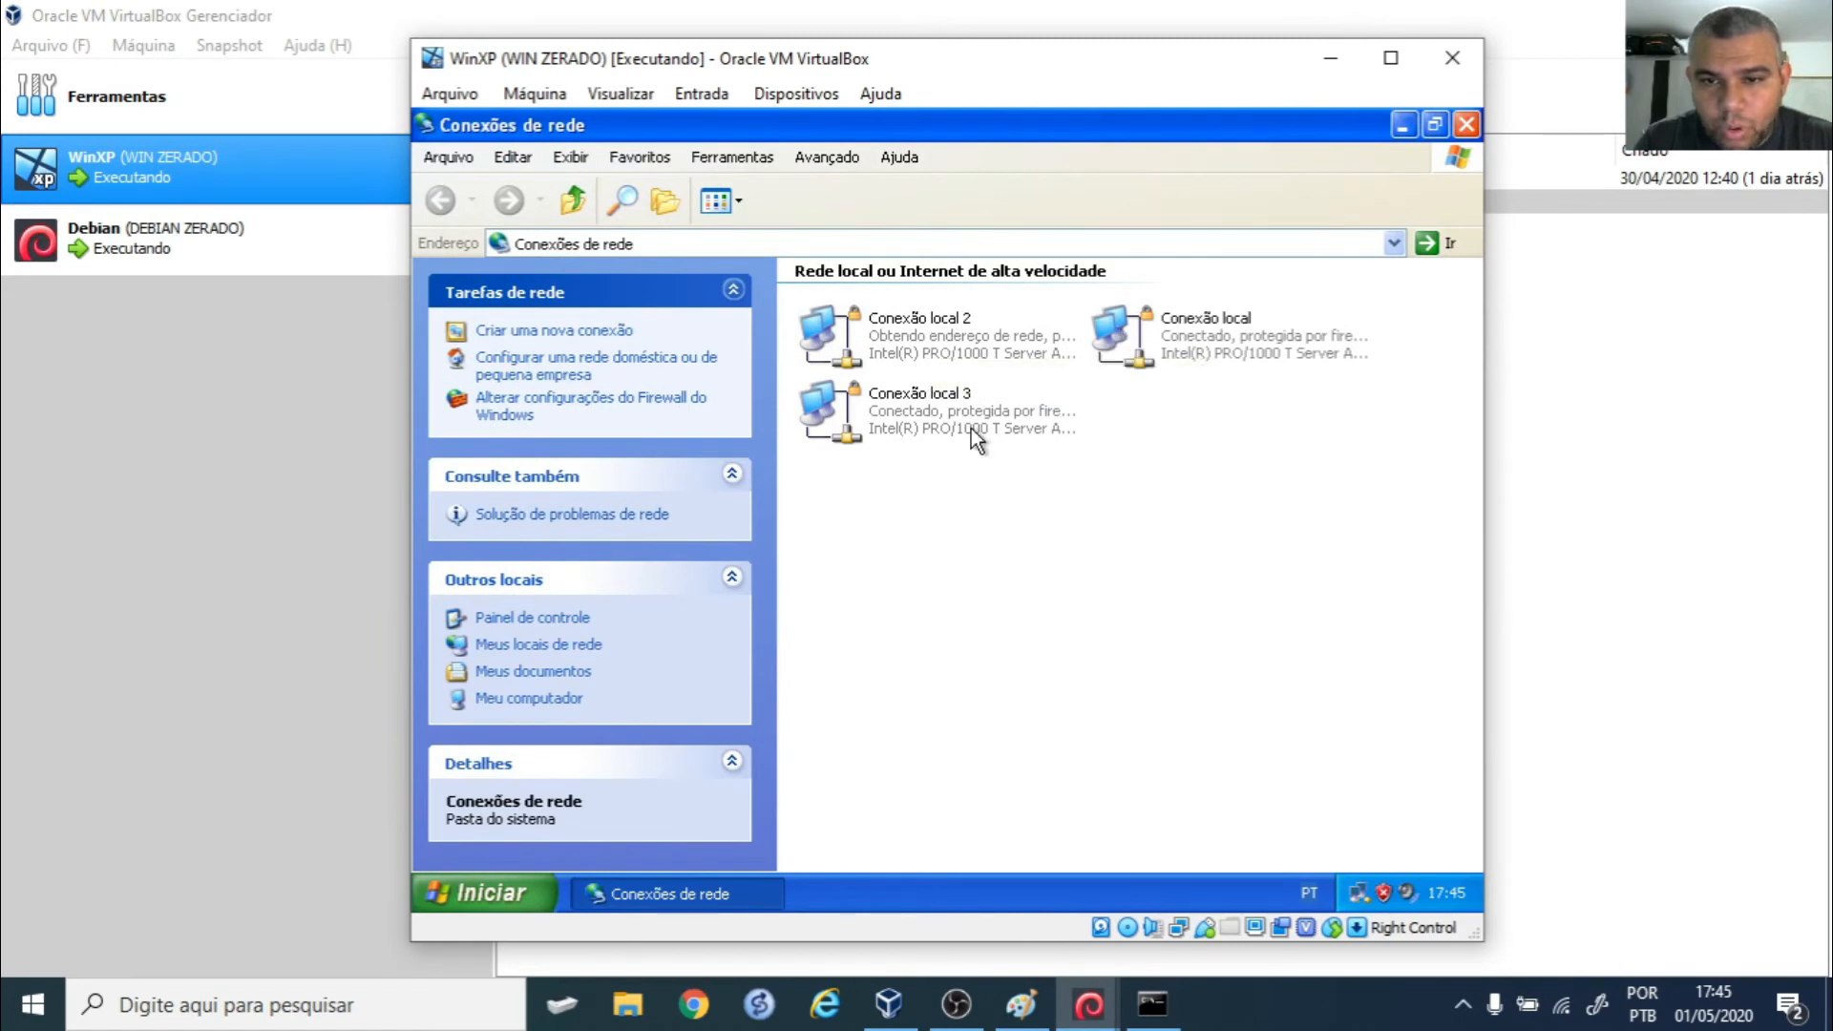
pyautogui.click(946, 336)
pyautogui.rightClick(945, 337)
pyautogui.click(1014, 552)
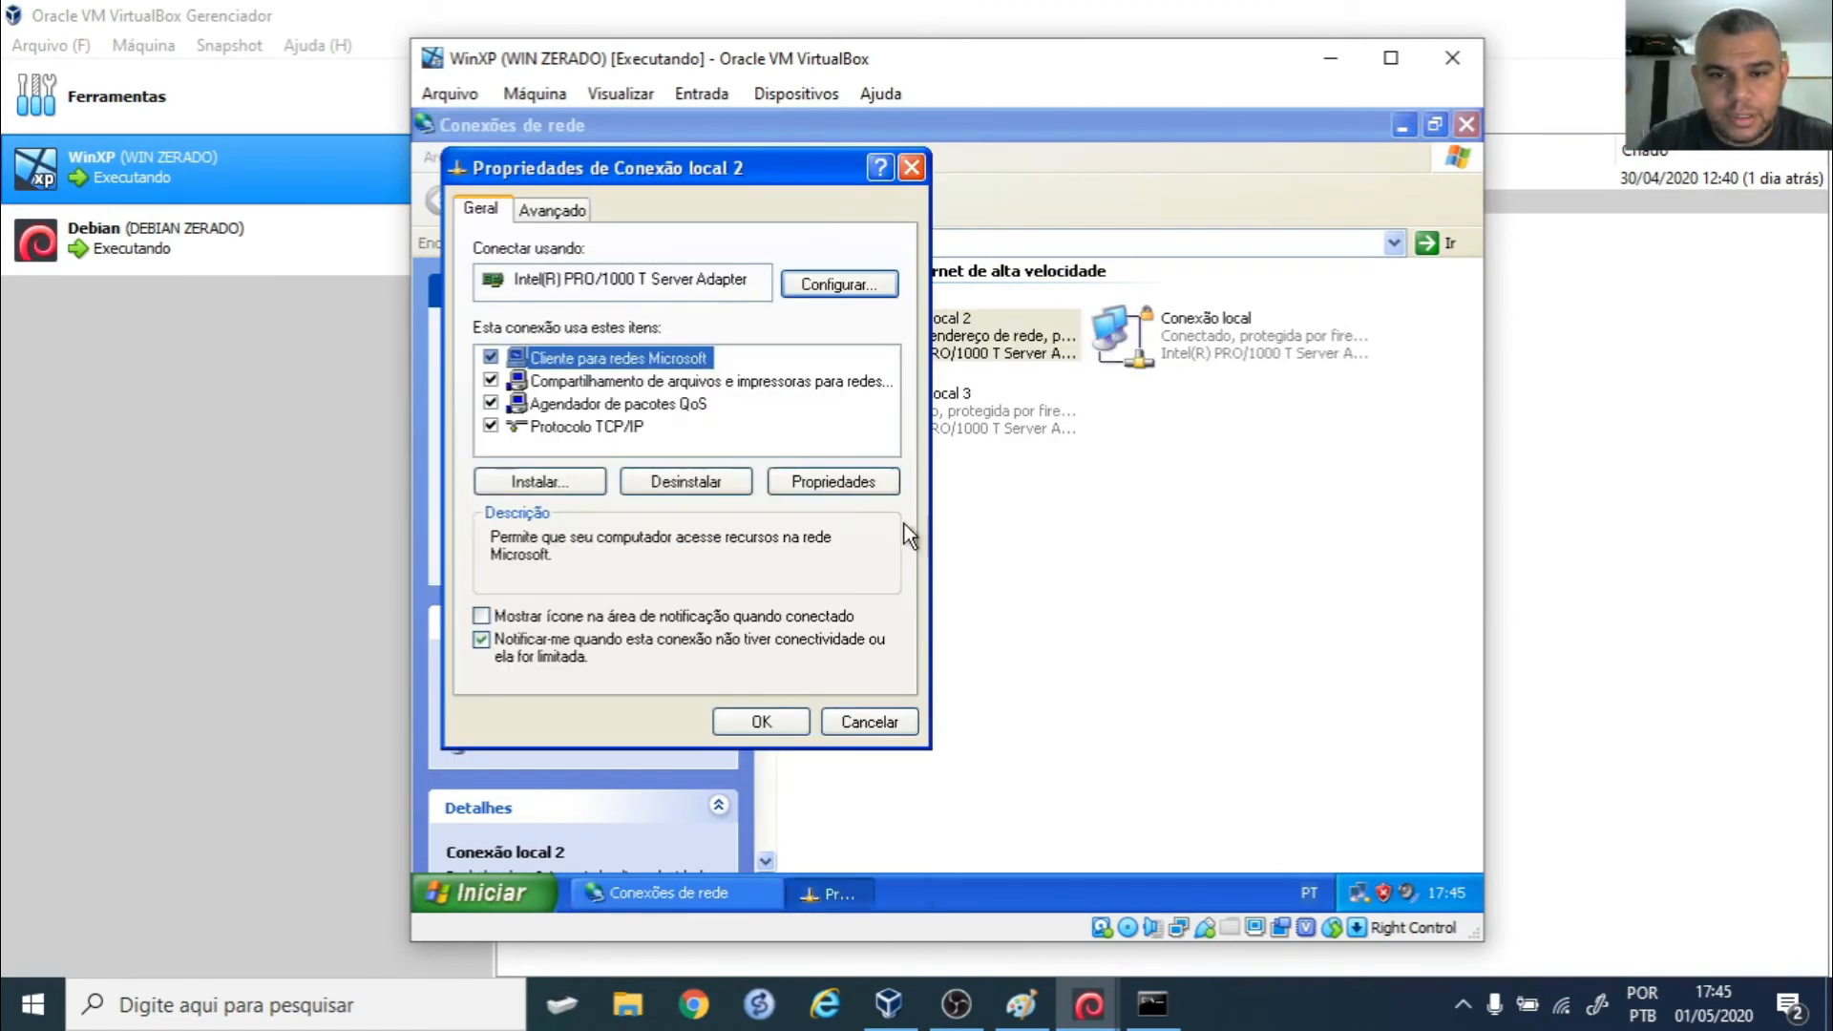
pyautogui.click(578, 429)
pyautogui.click(840, 478)
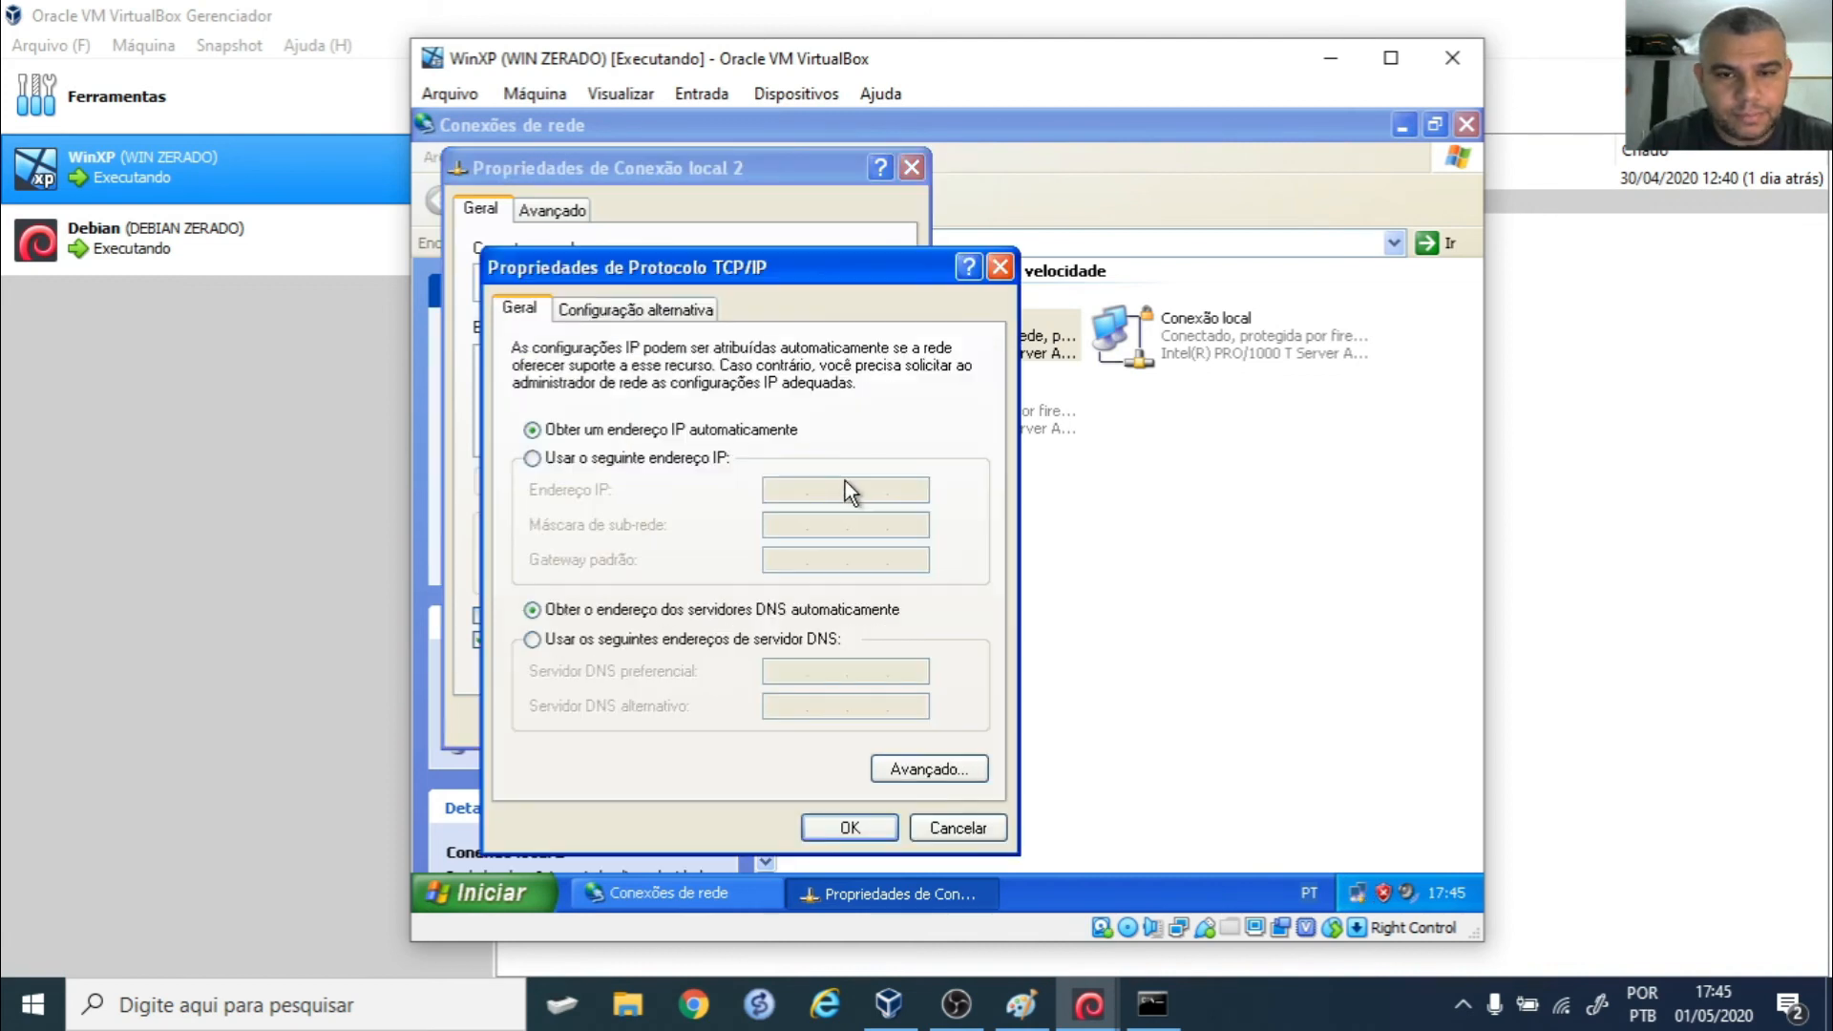
# - Assign static IP 192.168.0.2 with subnet mask 255.255.255.0 and apply the settings
pyautogui.click(668, 459)
pyautogui.click(770, 491)
pyautogui.write('199')
pyautogui.press('BackSpace')
pyautogui.press('BackSpace')
pyautogui.press('BackSpace')
pyautogui.write('92 . 168 . 0 . ')
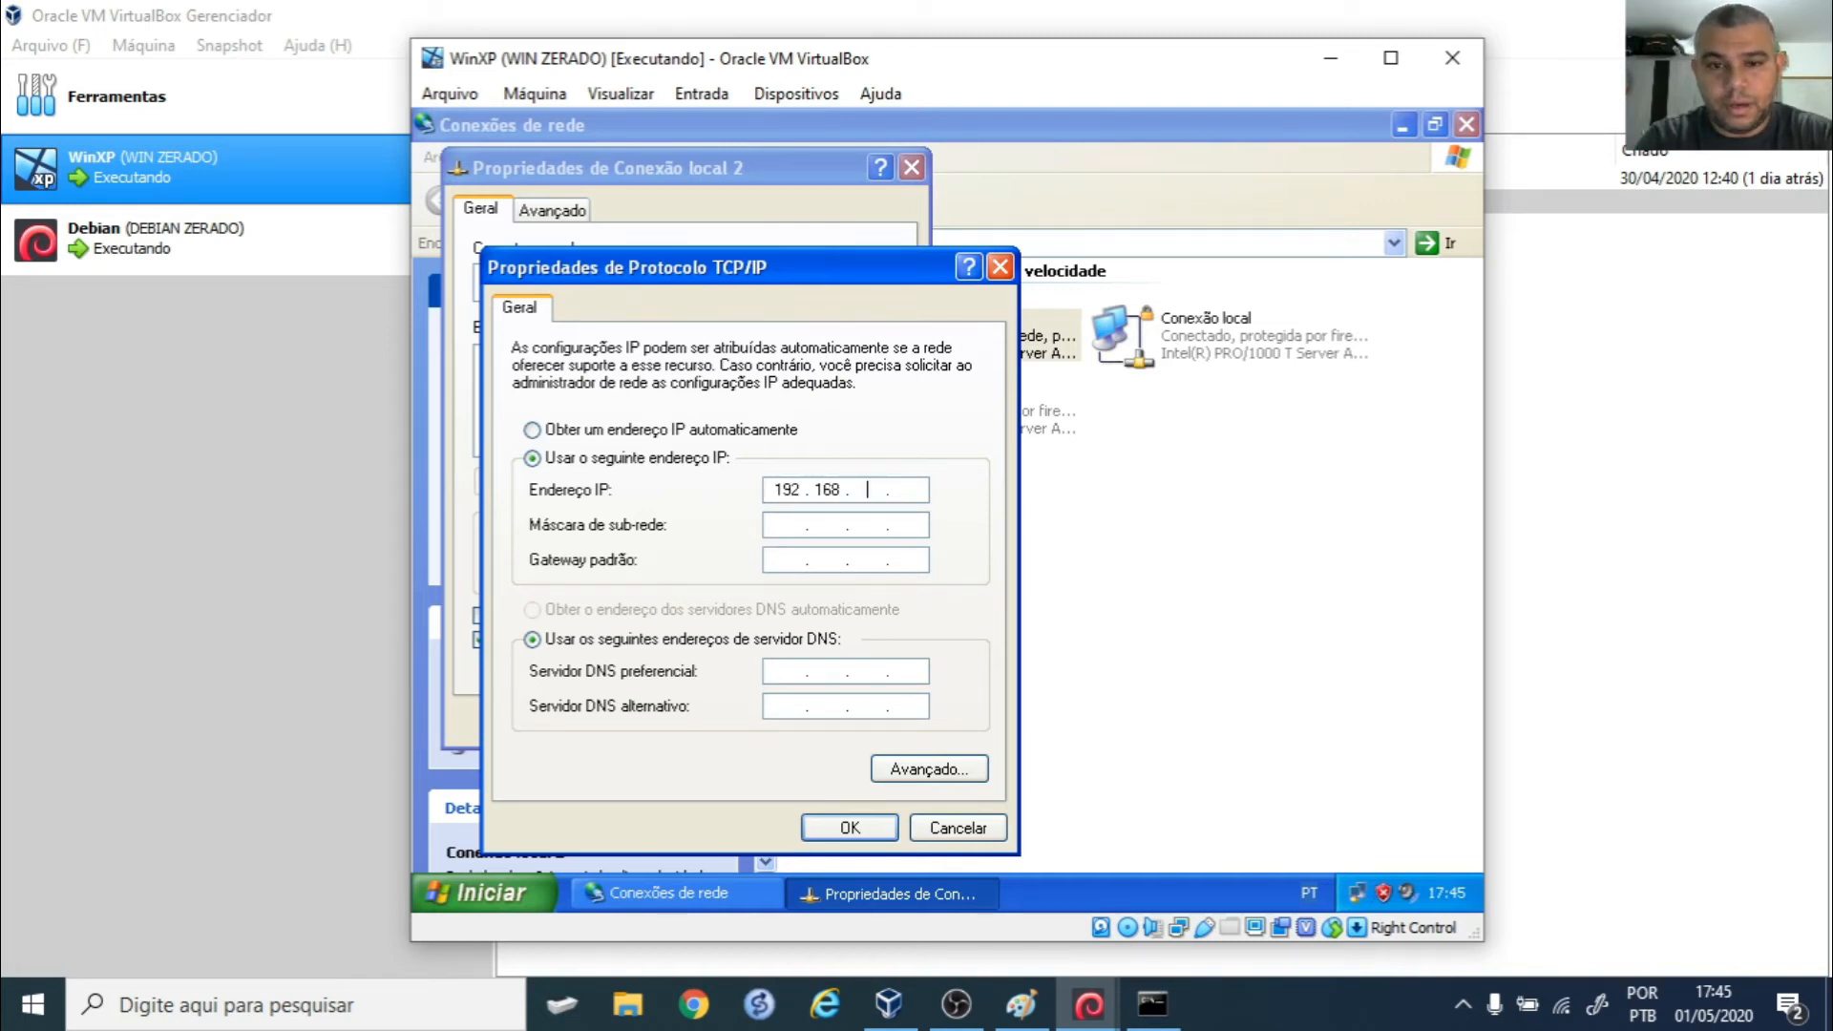
pyautogui.write('2')
pyautogui.press('Tab')
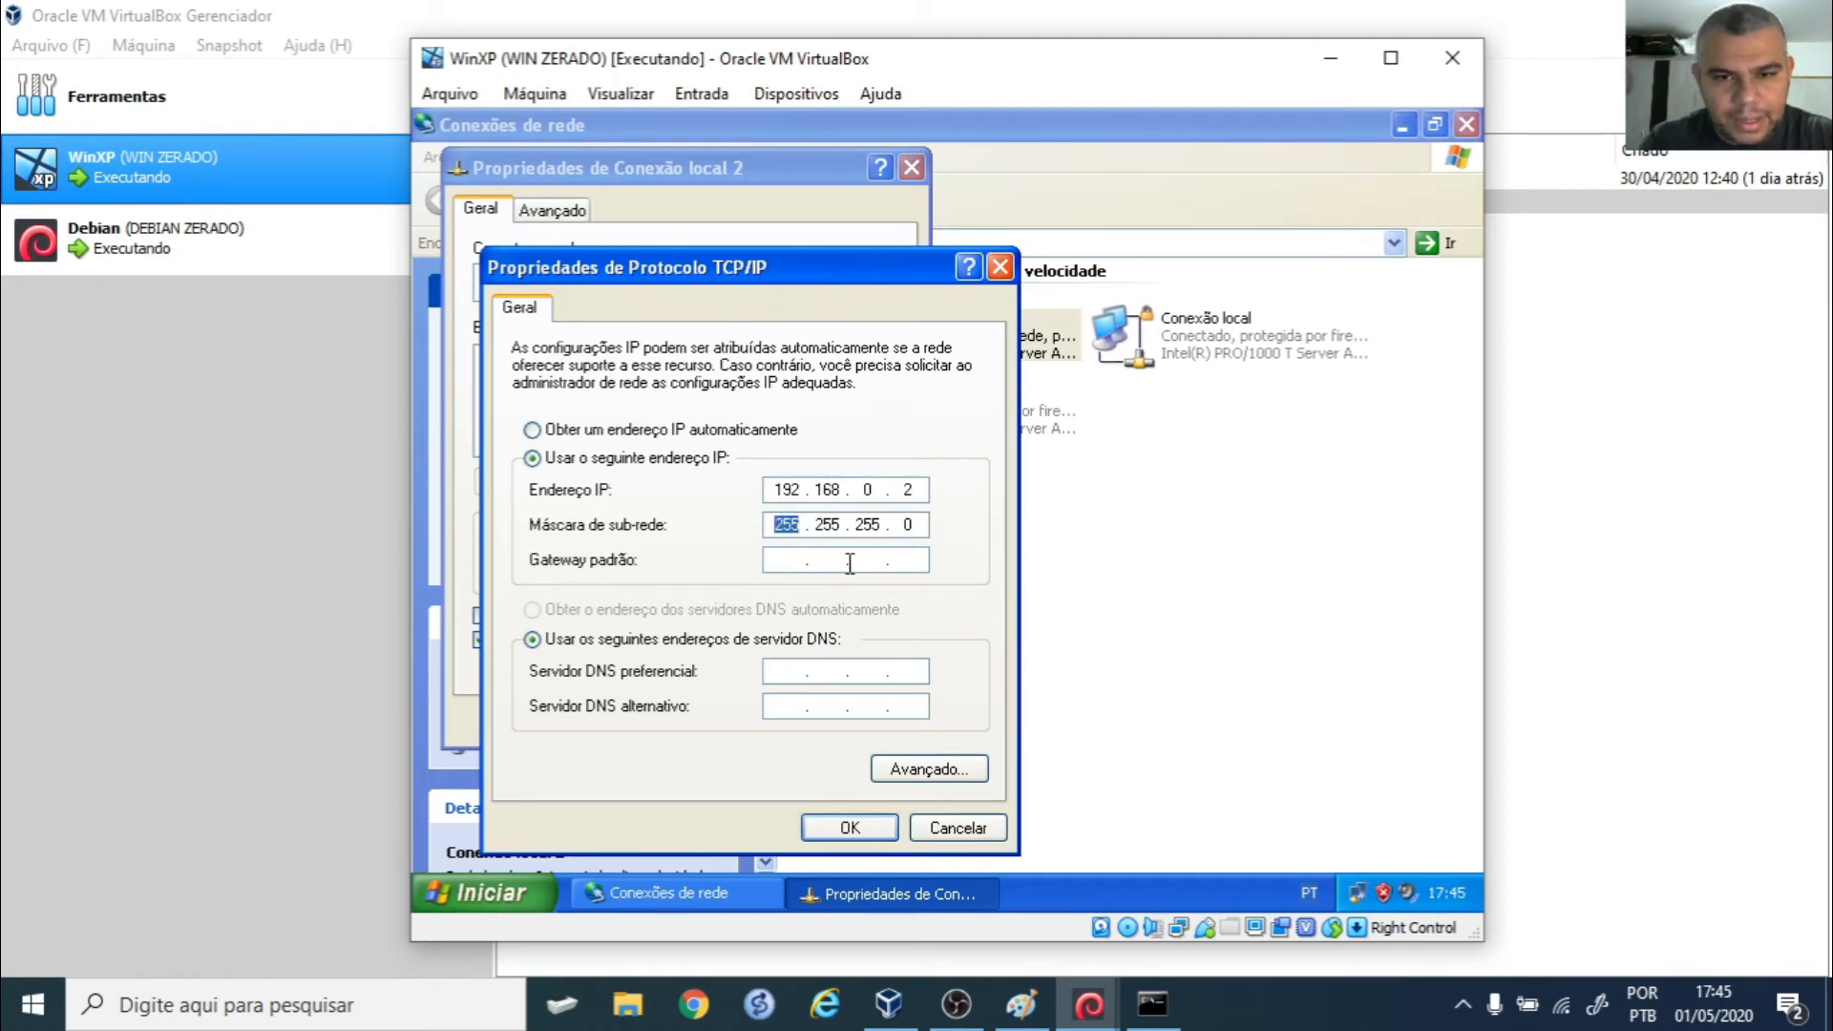
pyautogui.click(855, 831)
pyautogui.click(763, 721)
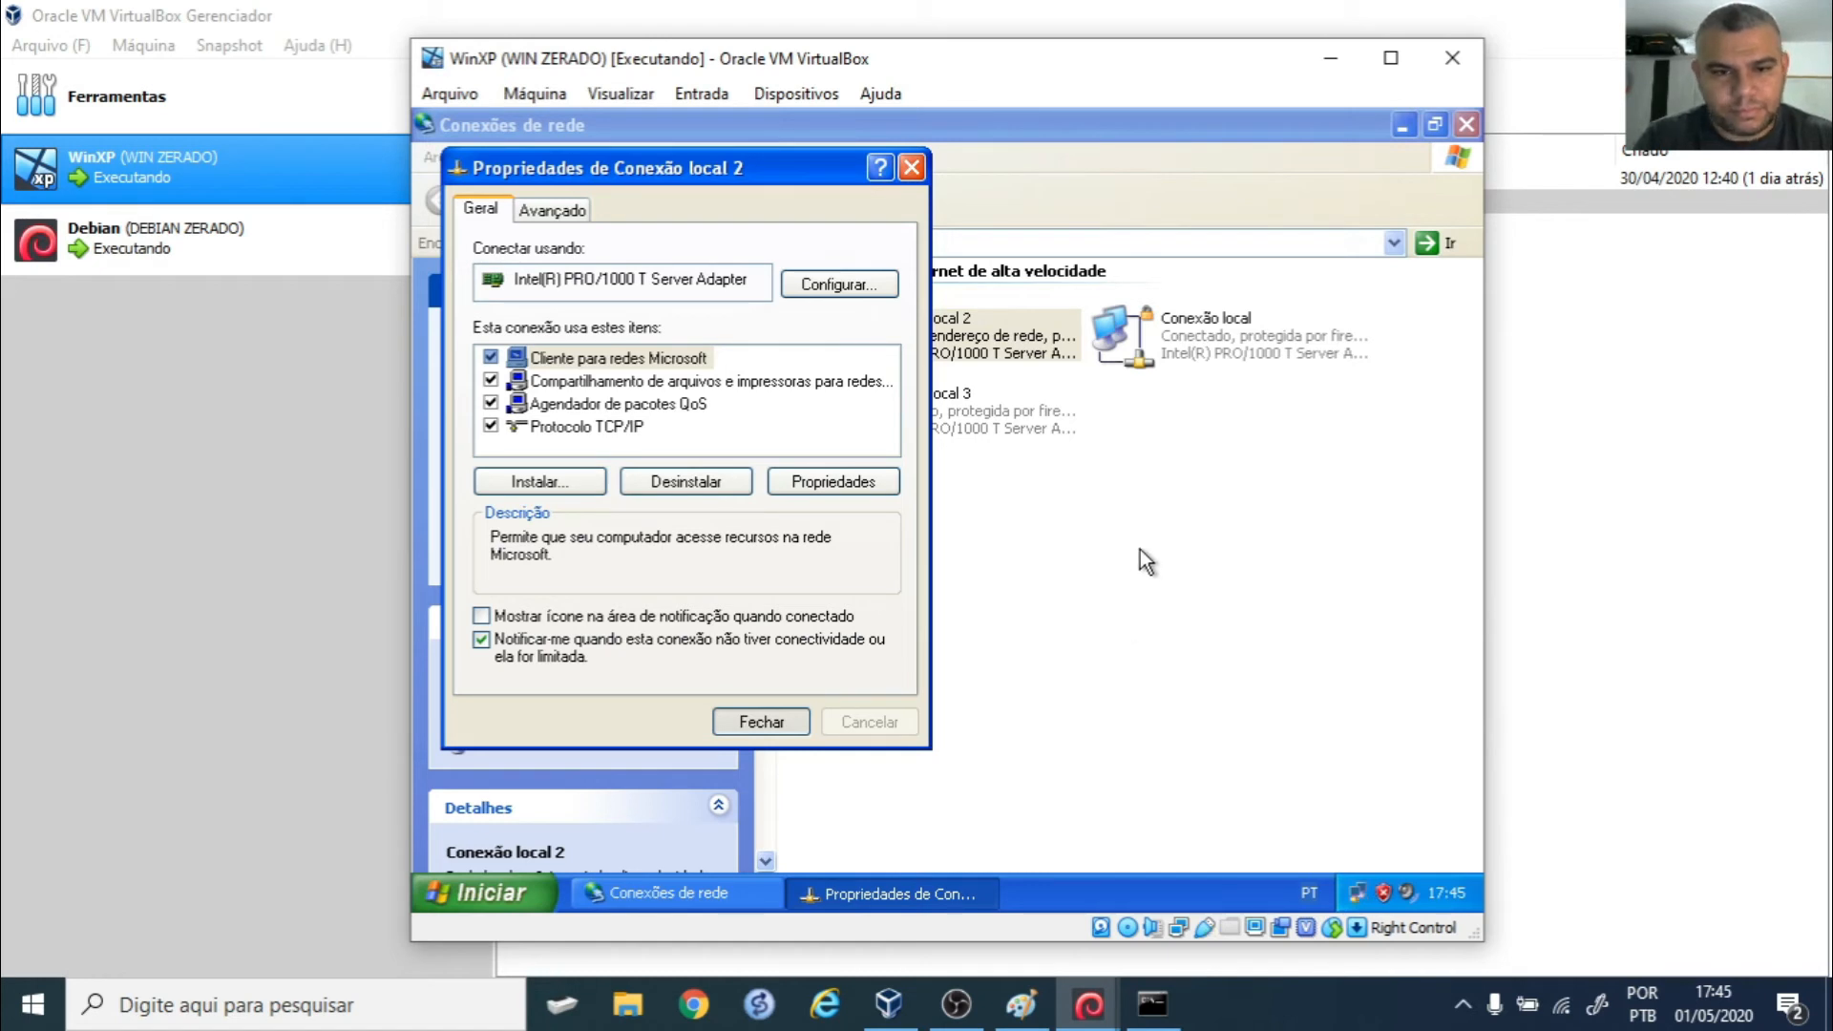
pyautogui.click(1098, 1011)
# - Confirm Apache listens on port 80 with 'netstat -tanupen | grep apache', then close XP's connection windows
pyautogui.click(1046, 959)
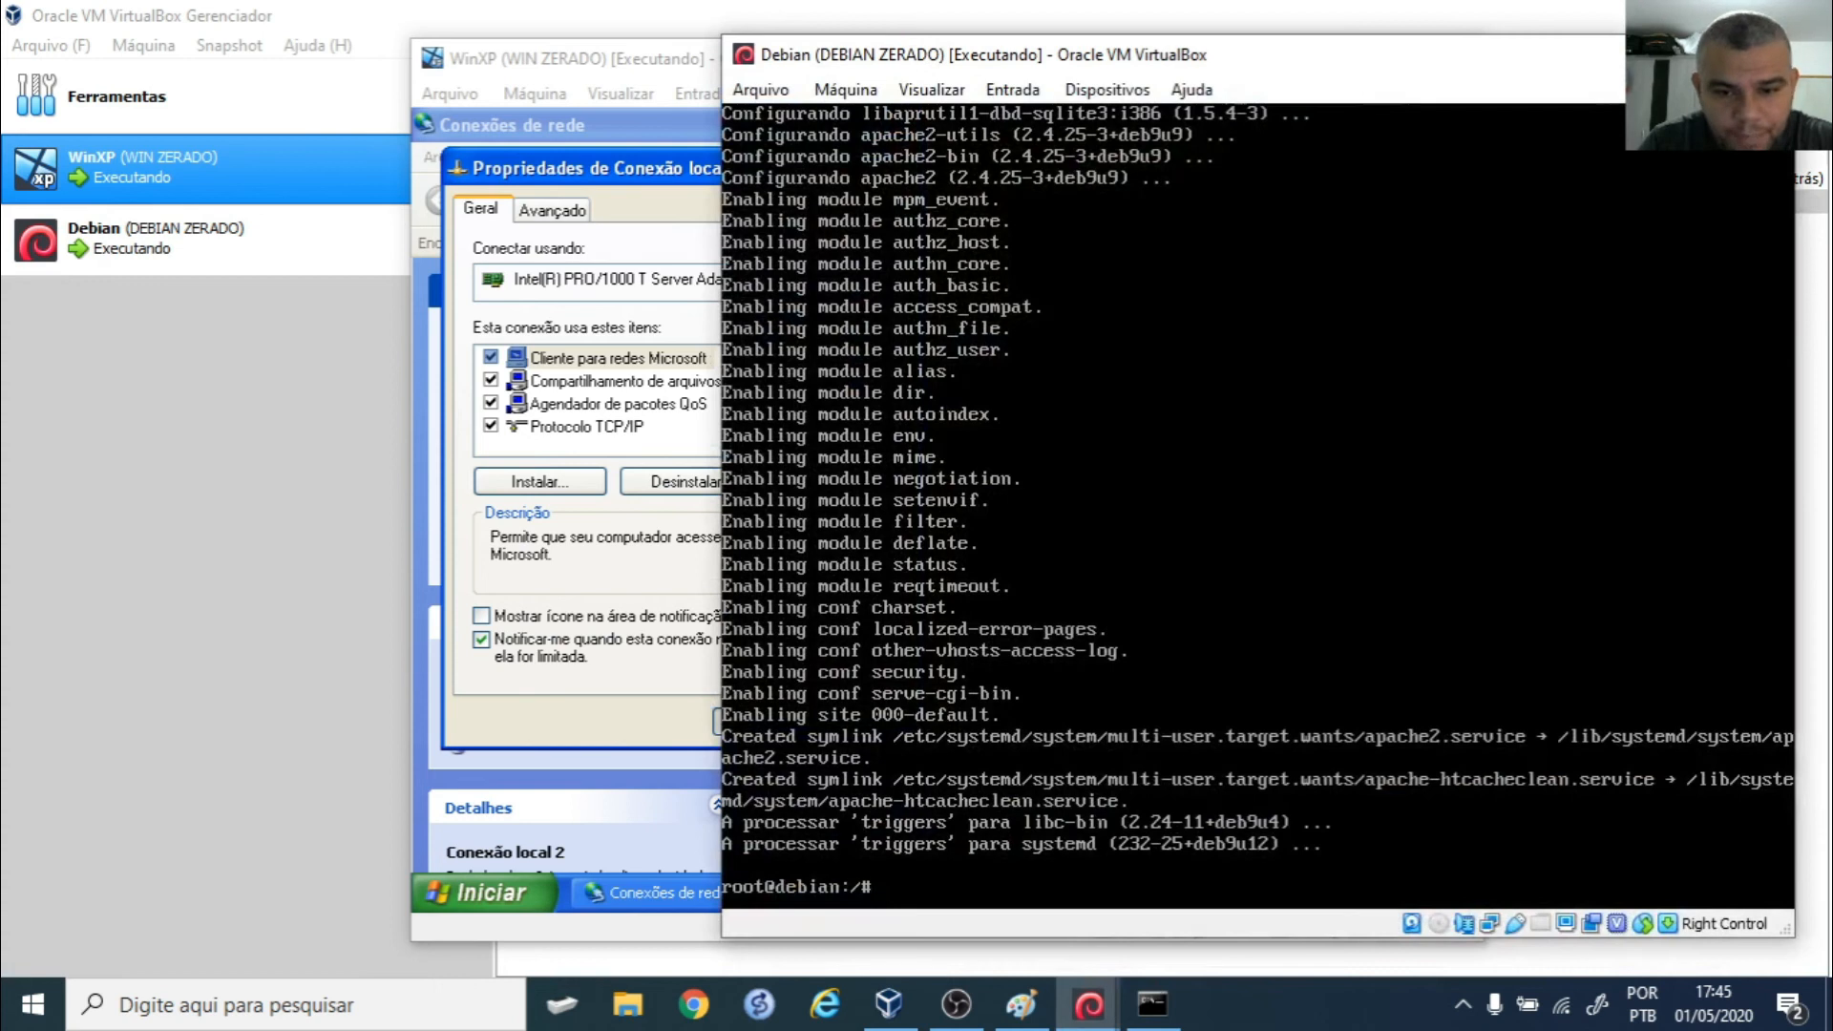
pyautogui.write('netstat ')
pyautogui.write('-tan')
pyautogui.write('upen ')
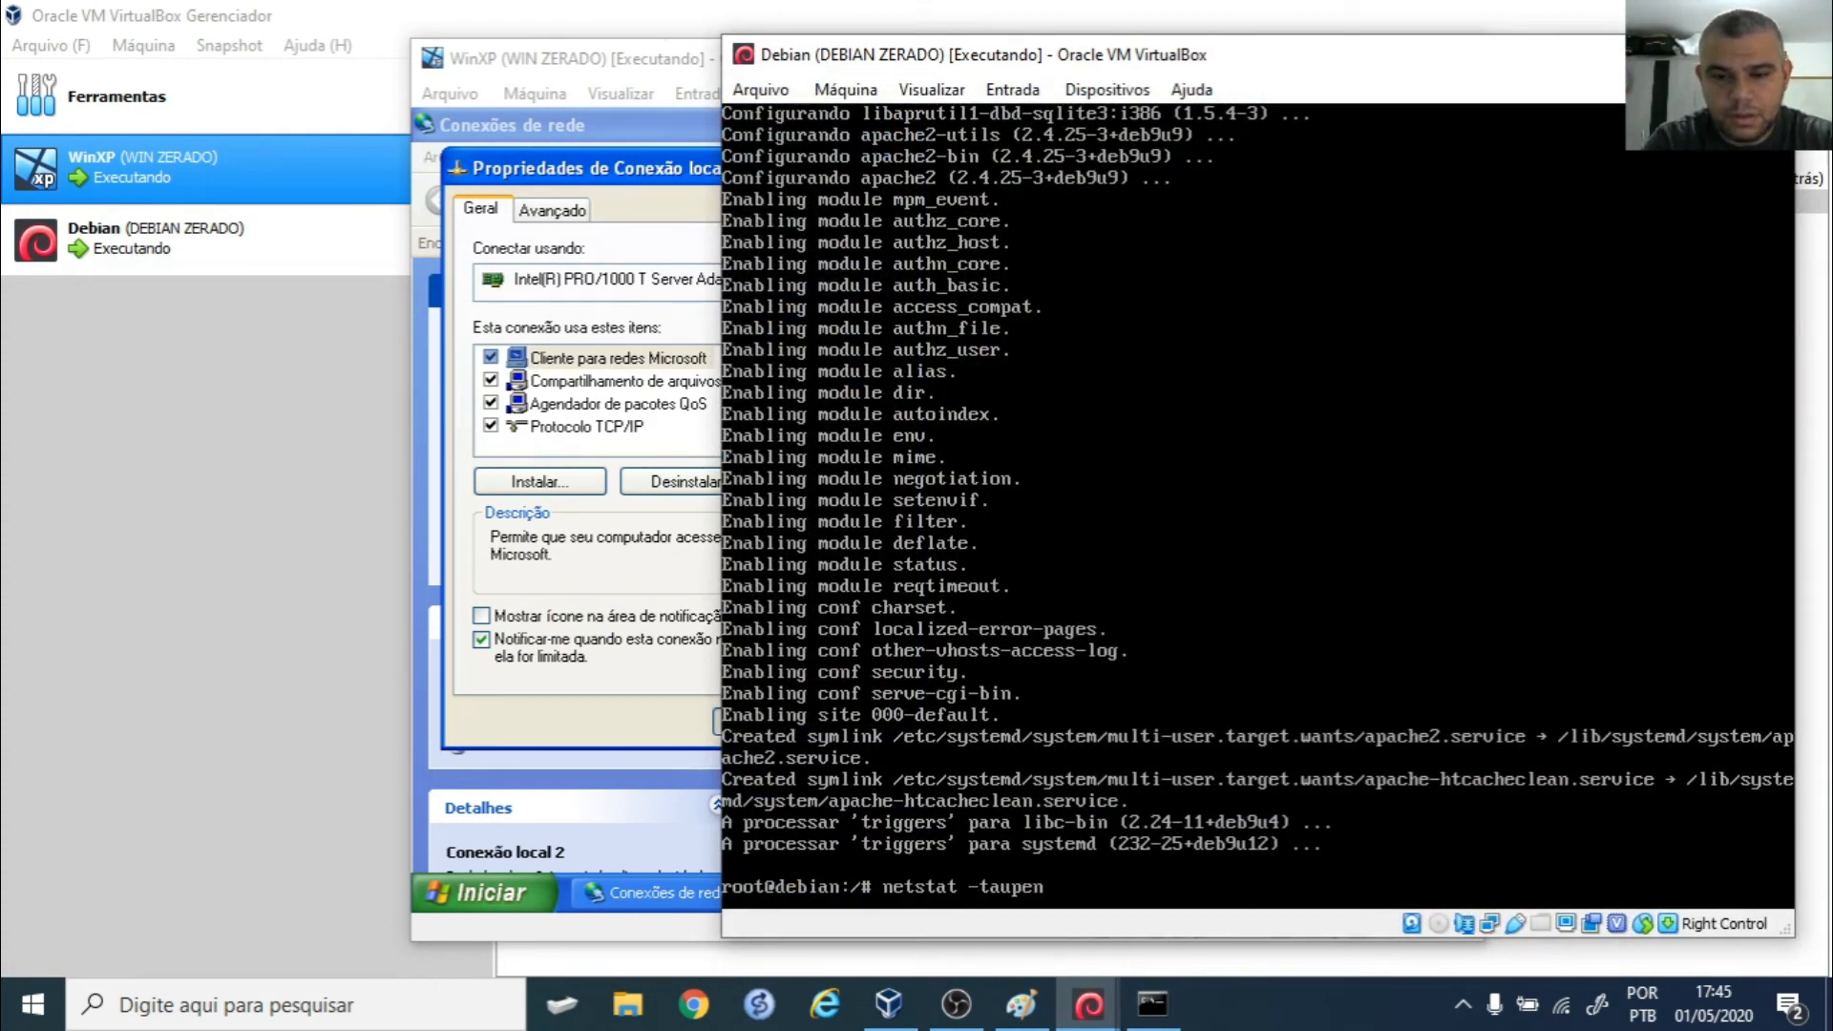
pyautogui.write('| grep apache')
pyautogui.press('Return')
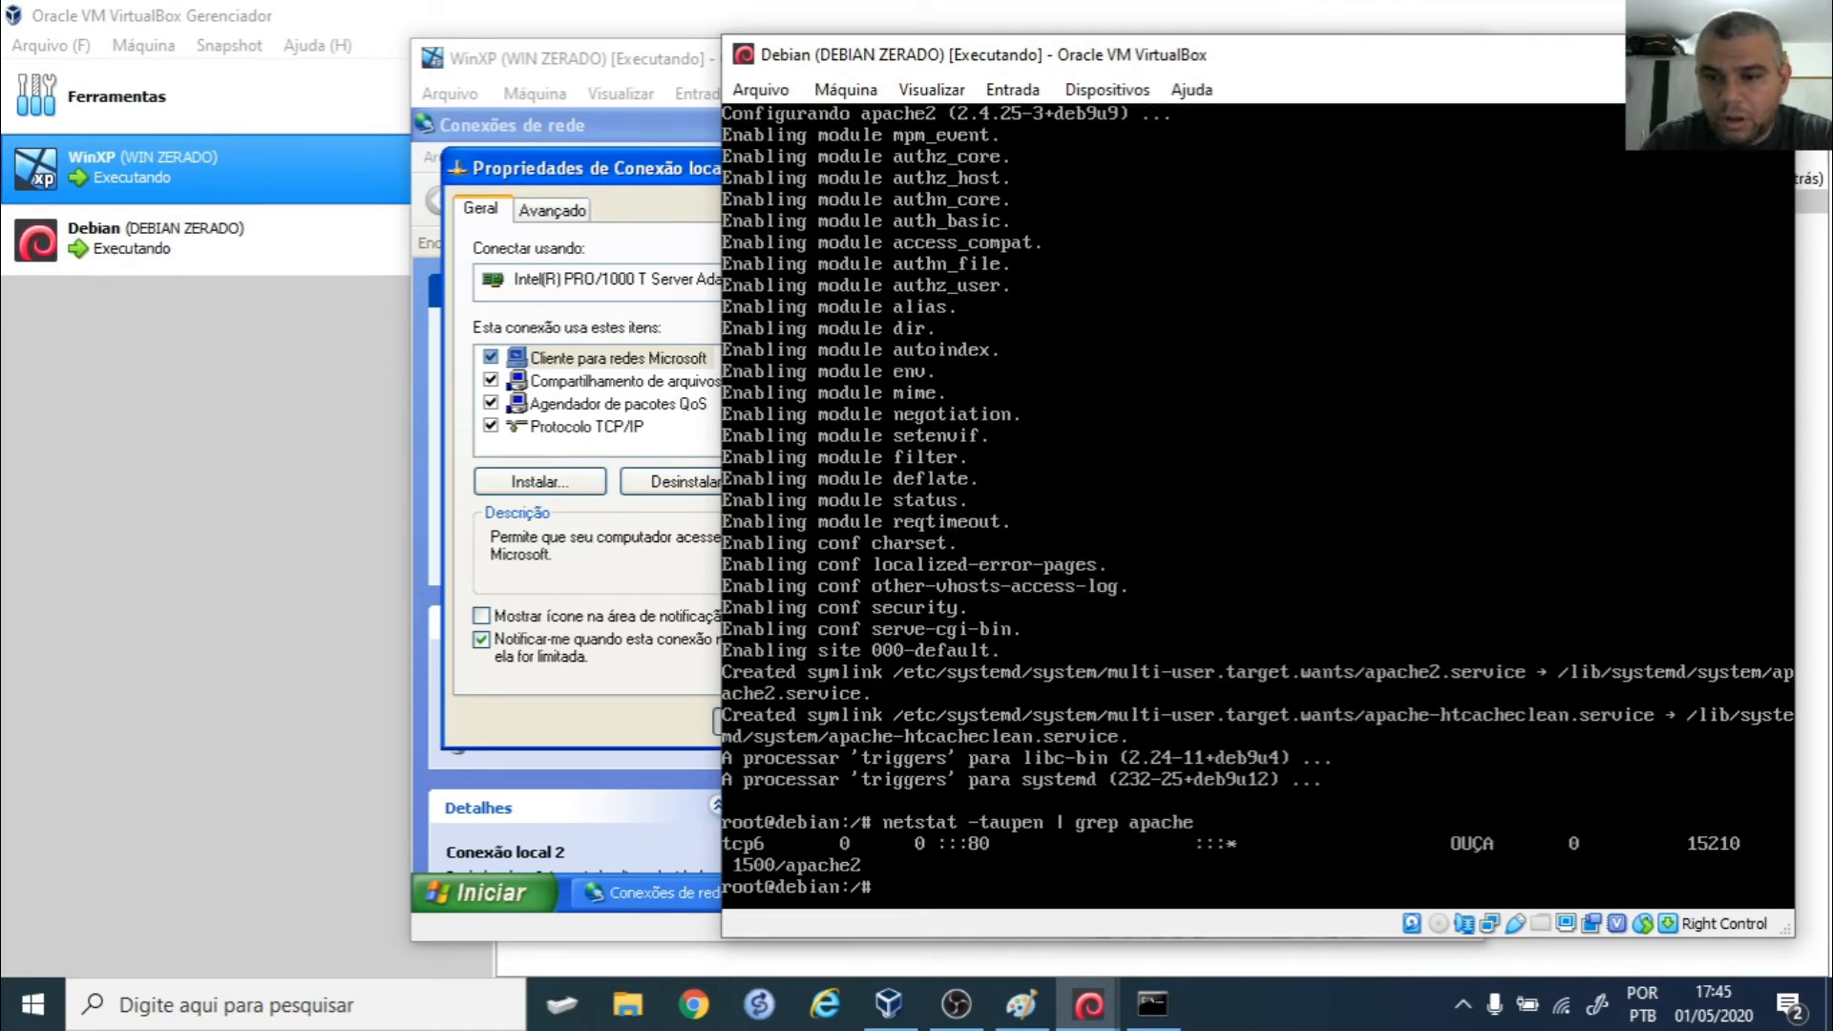
pyautogui.click(1641, 54)
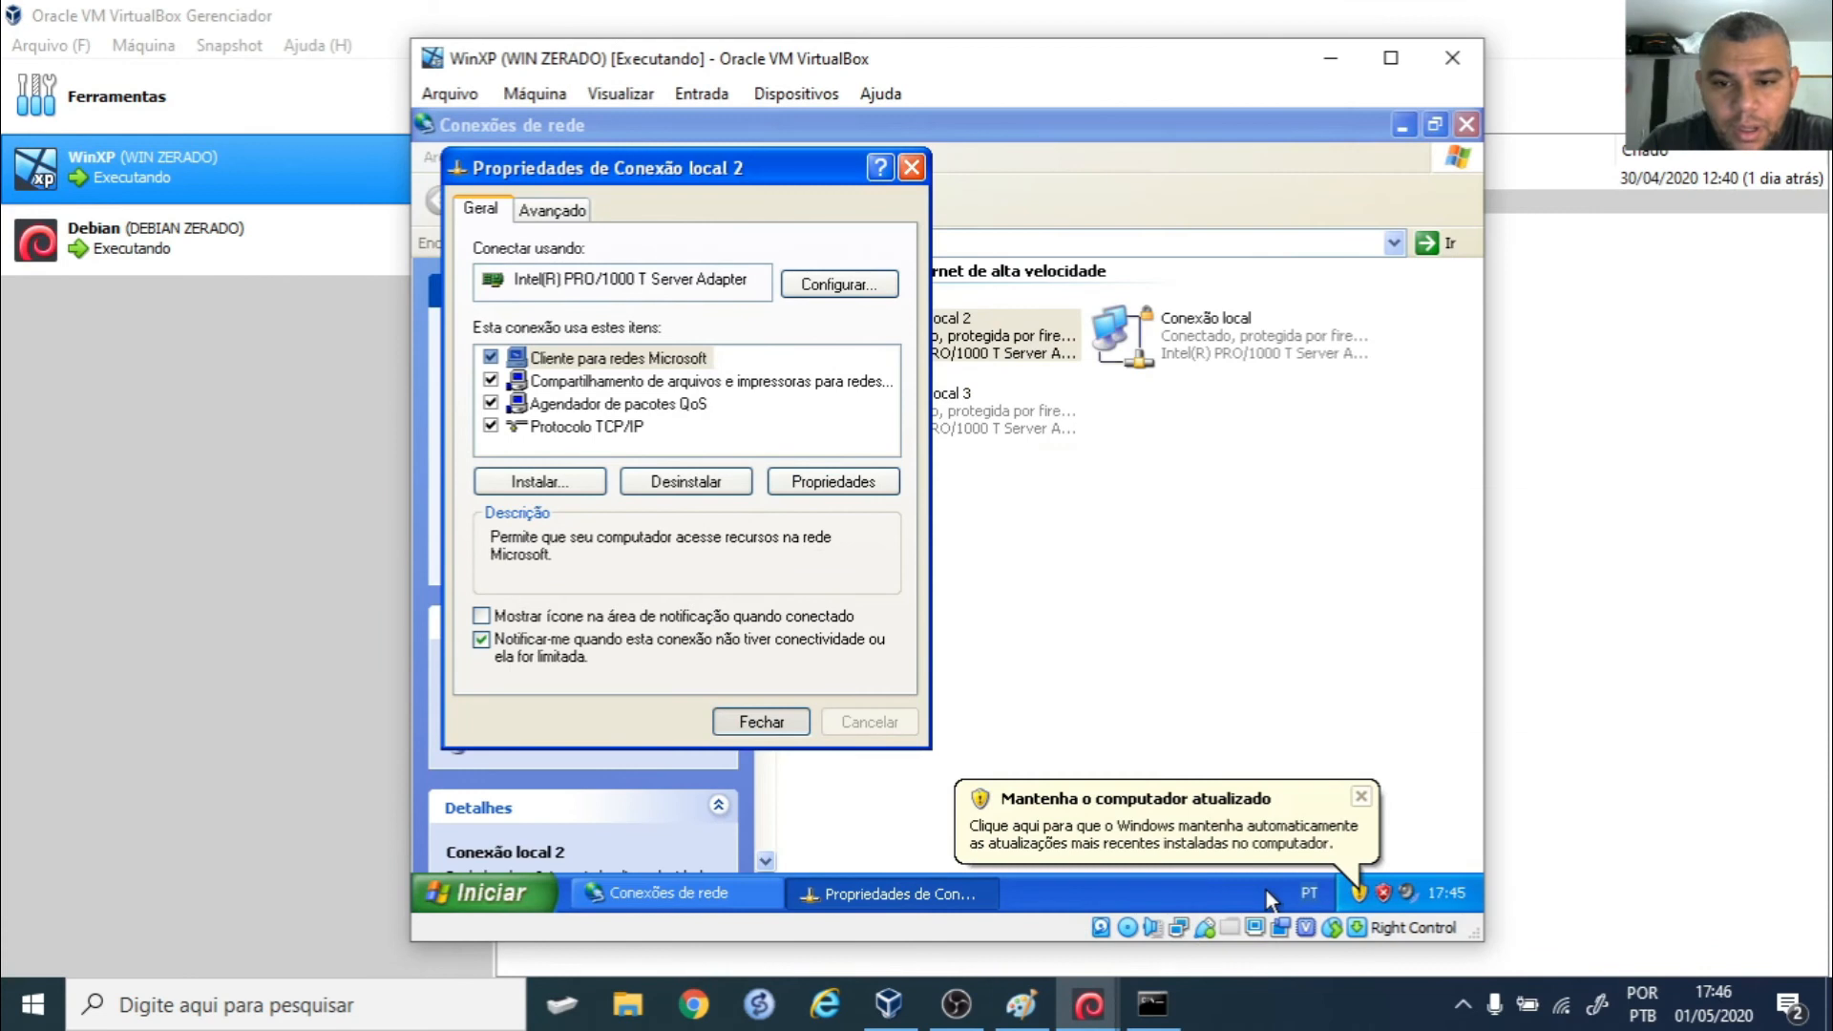
pyautogui.click(1362, 796)
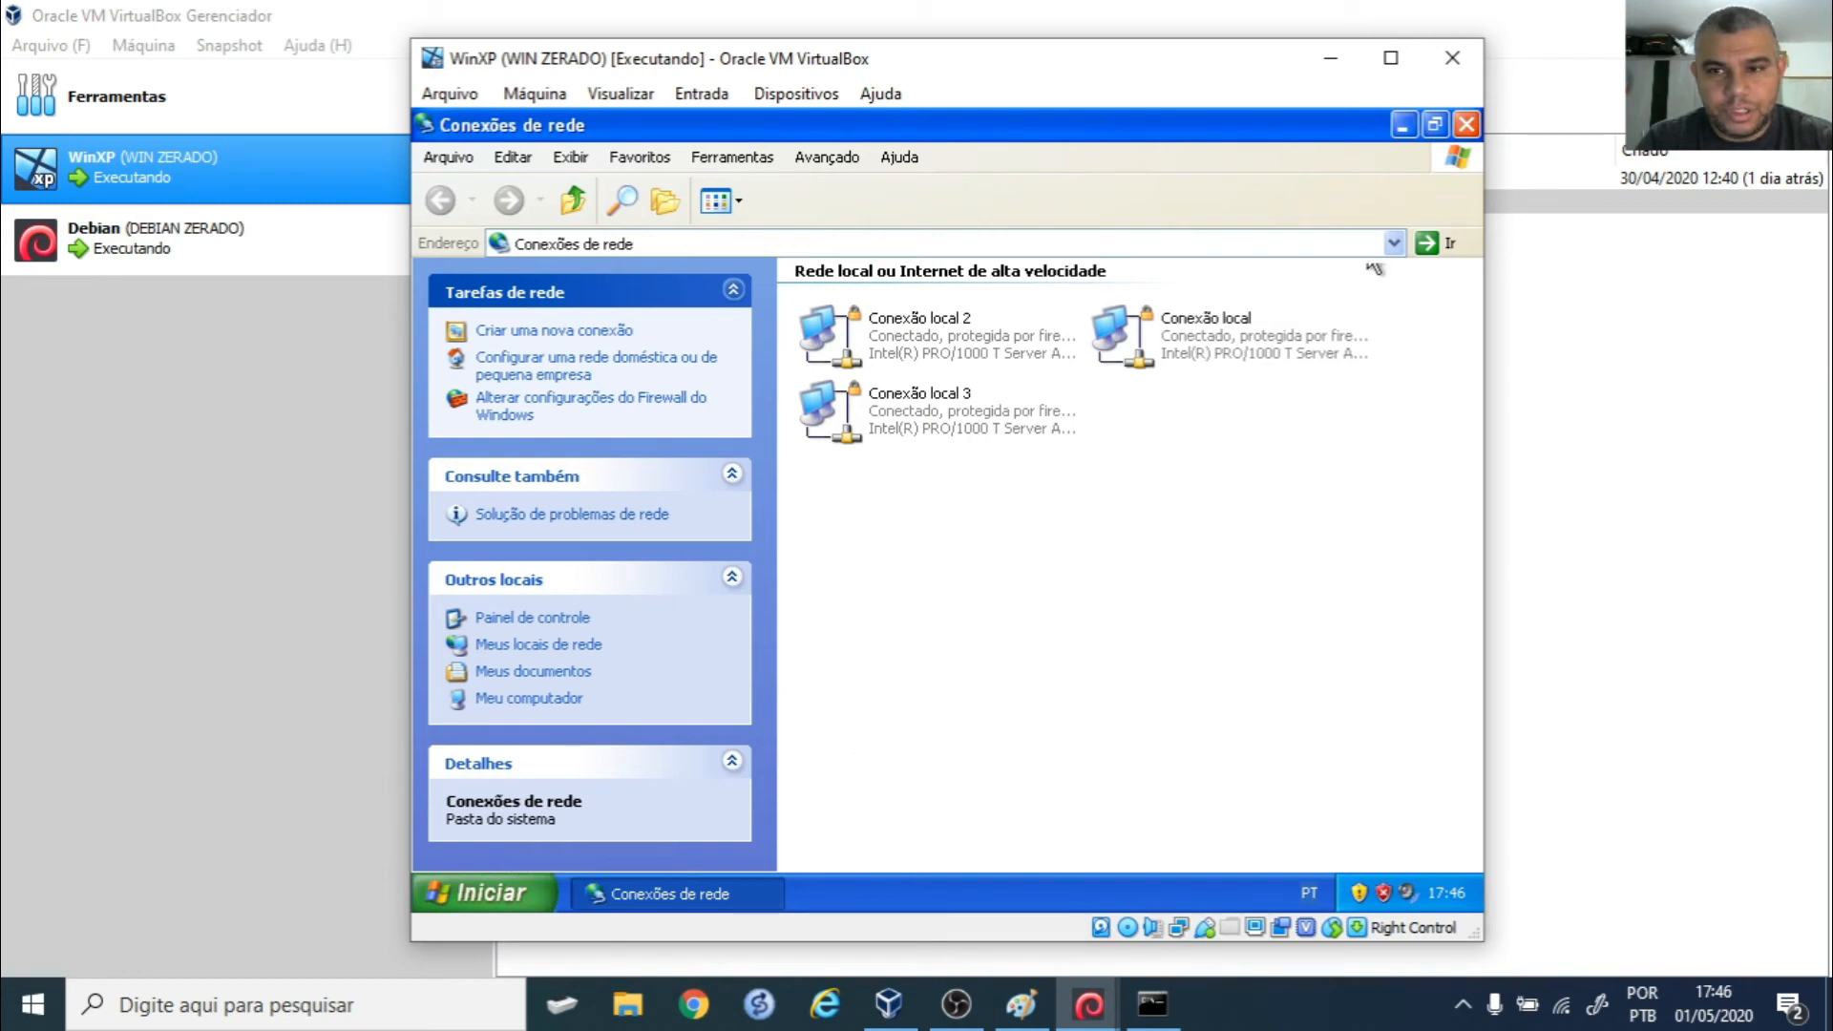
pyautogui.click(1408, 136)
# - Open a command prompt in XP and run 'ipconfig /all'
pyautogui.press('super+r')
pyautogui.press('Escape')
pyautogui.write('ipconfgi')
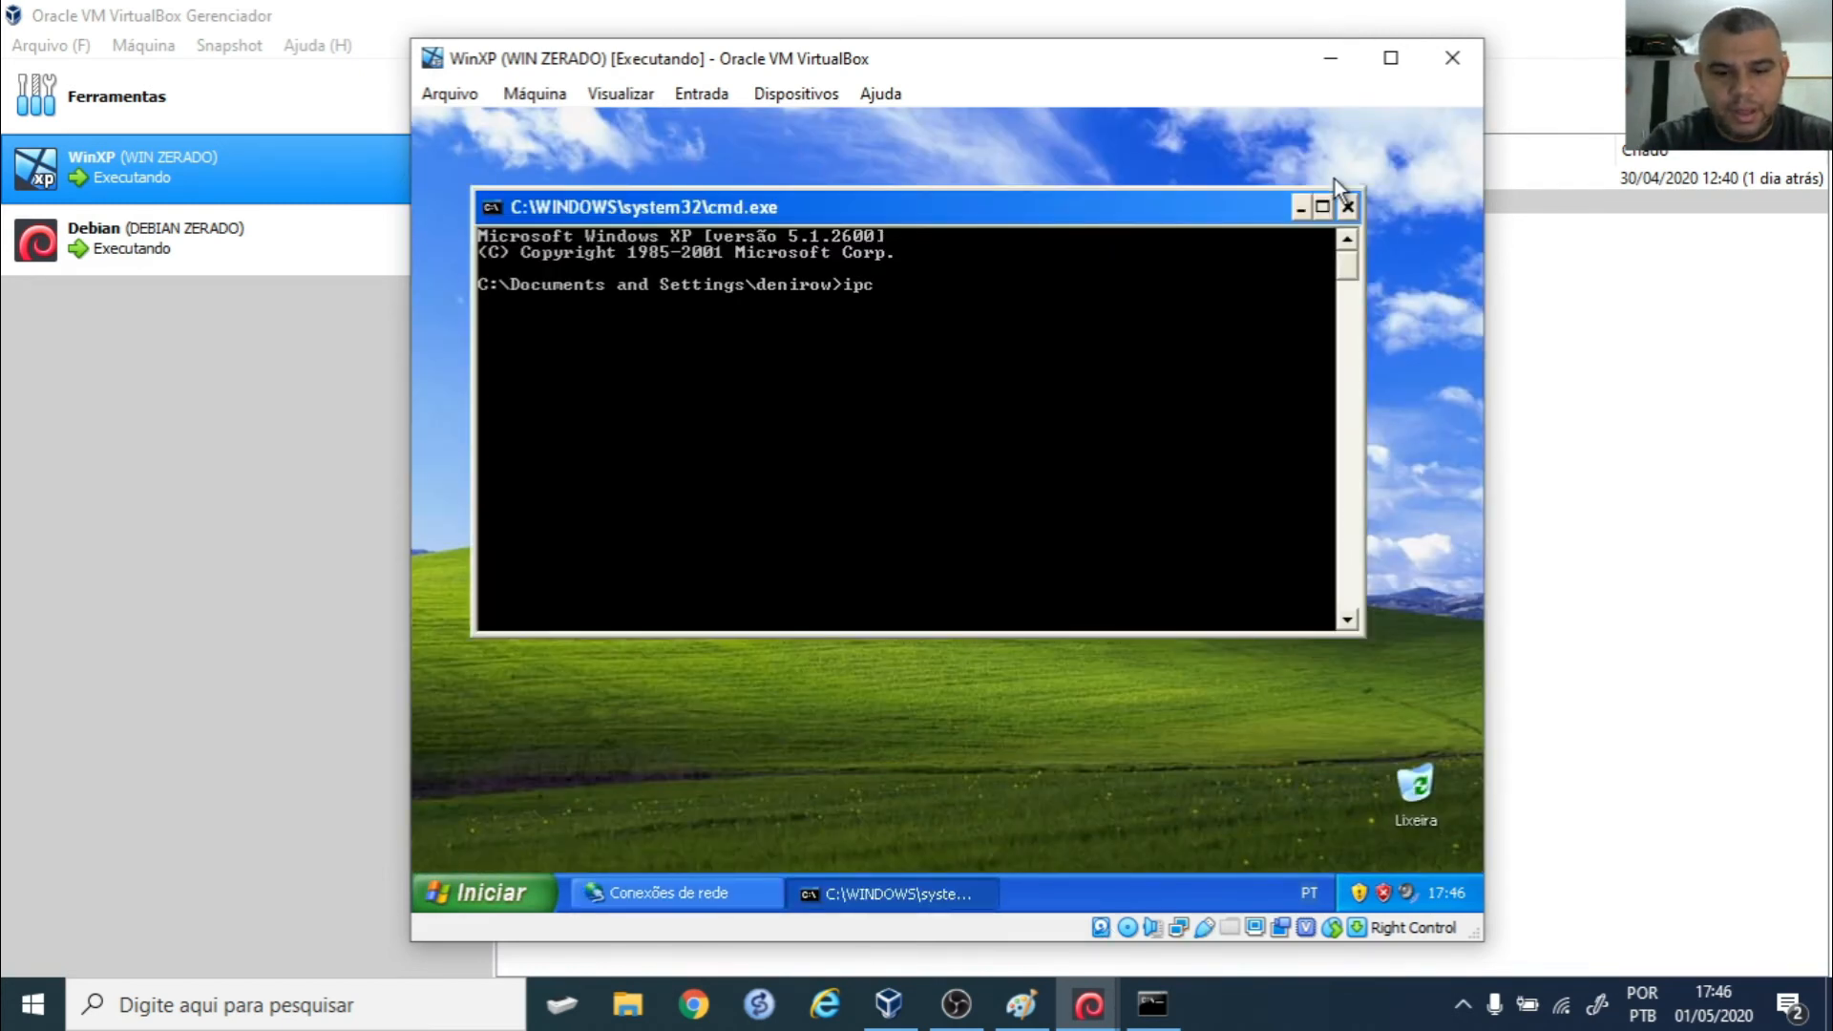
pyautogui.press('BackSpace')
pyautogui.press('BackSpace')
pyautogui.press('BackSpace')
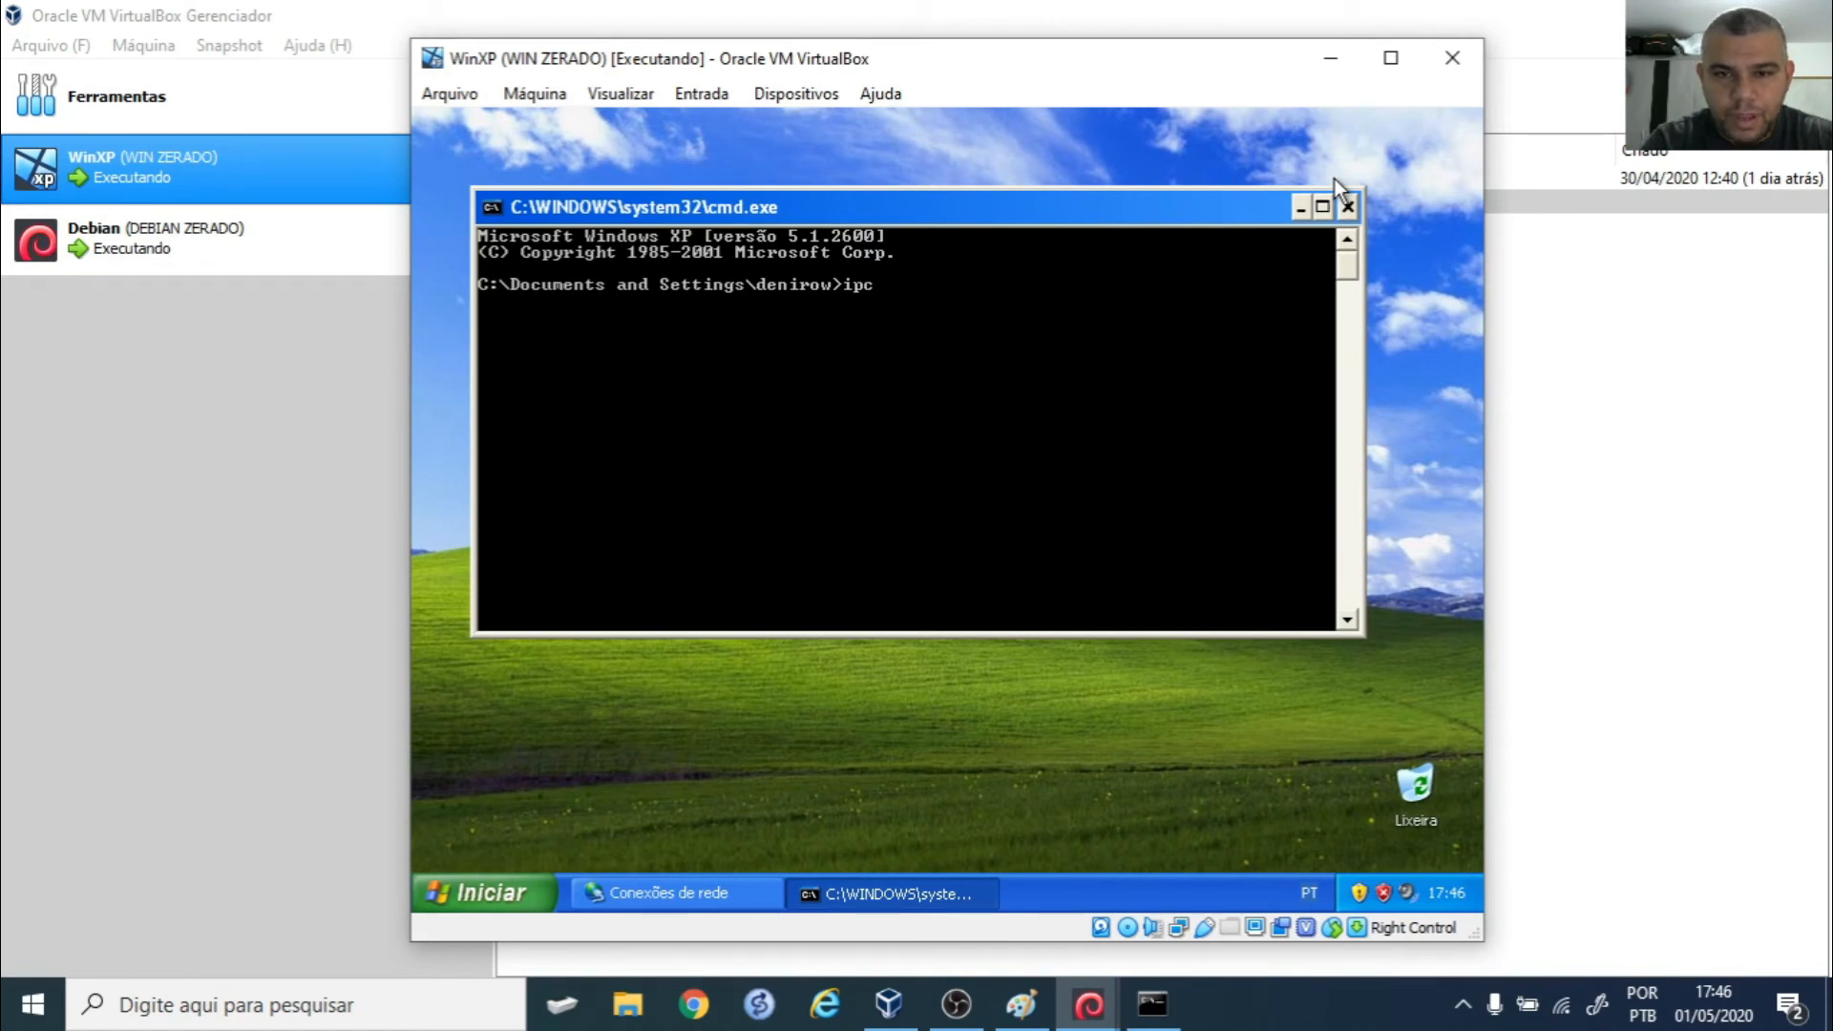
pyautogui.write('config /all')
pyautogui.press('Return')
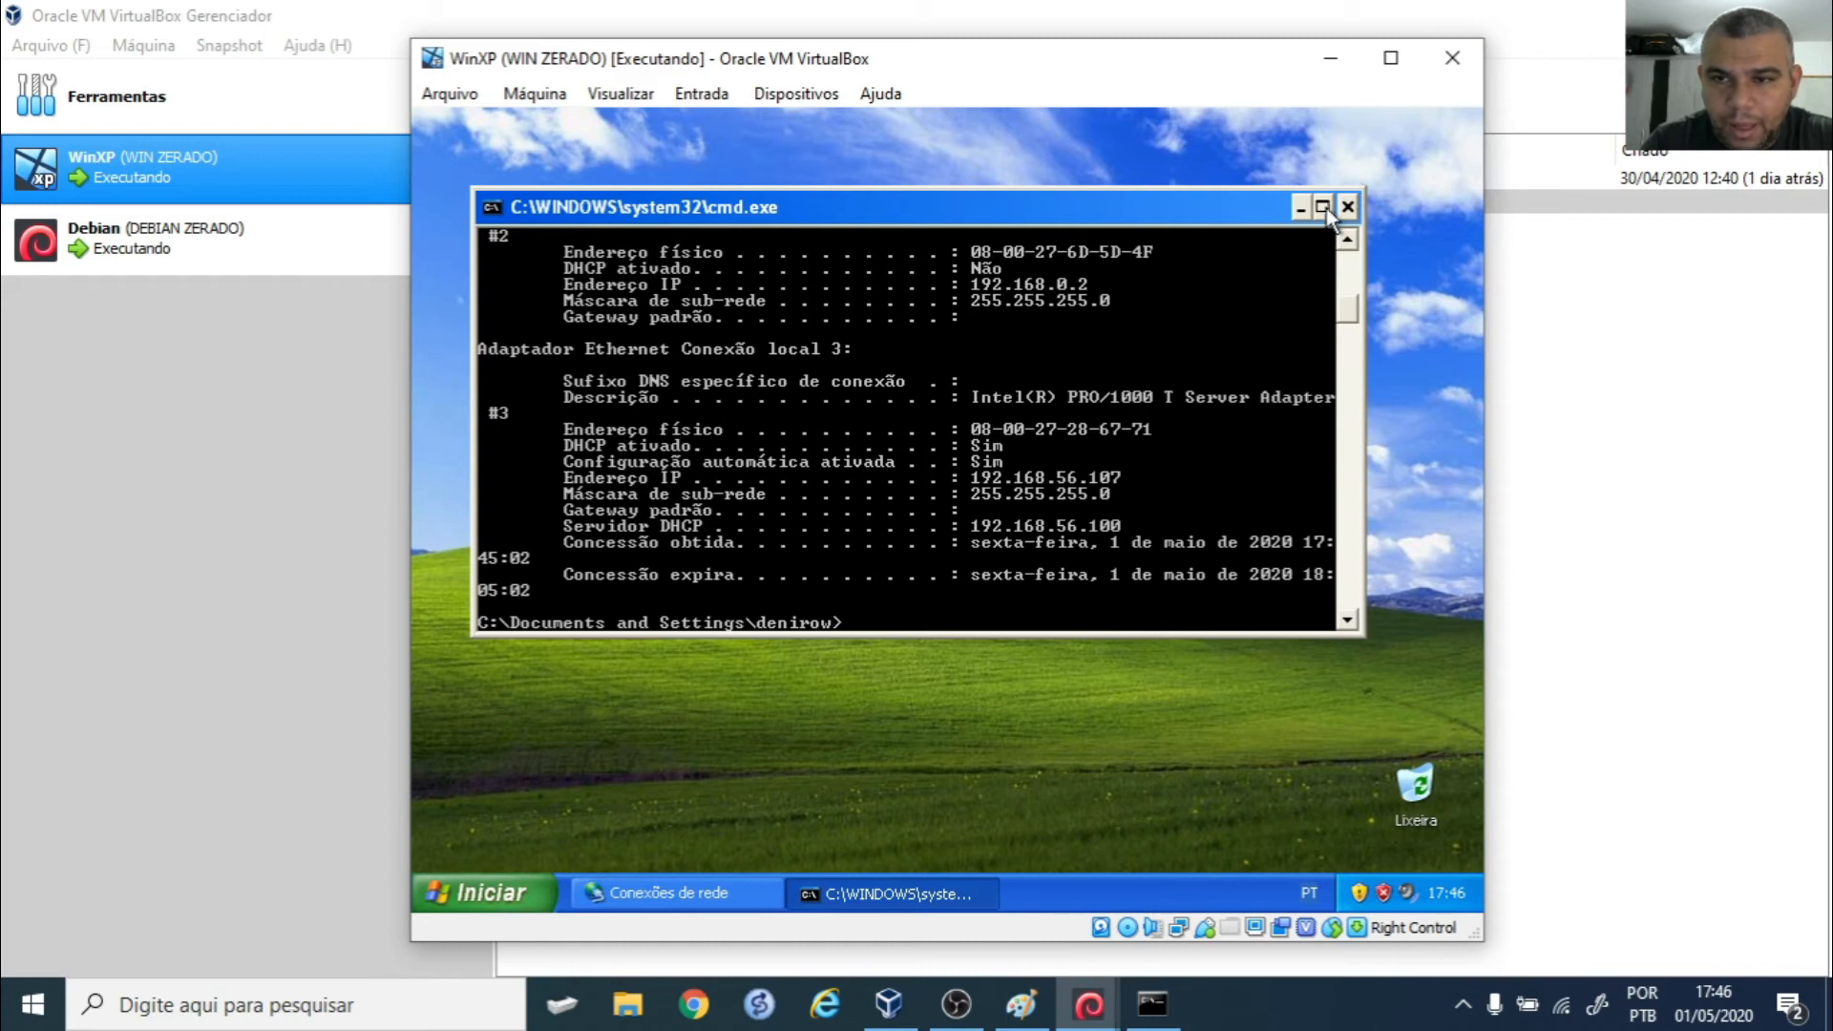
# - Maximize the console and switch it to black text on white with 'color f0'
pyautogui.click(1324, 208)
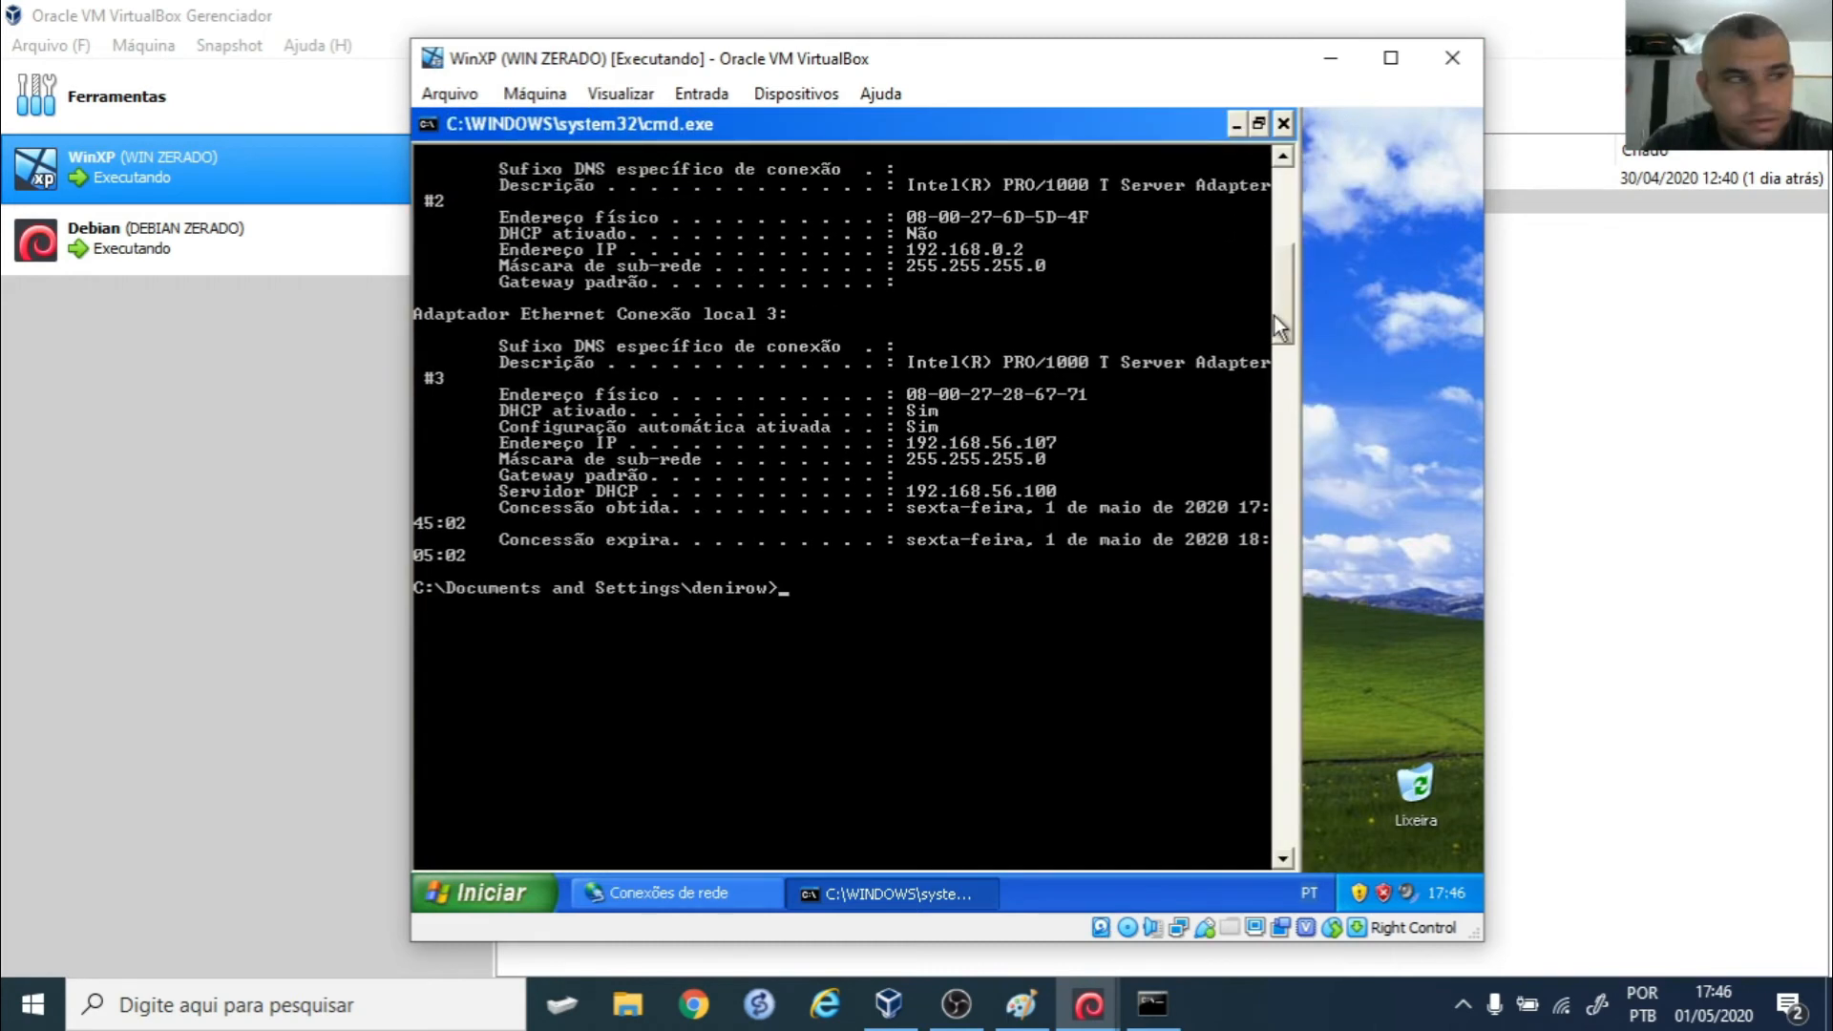
pyautogui.moveTo(1280, 317)
pyautogui.mouseDown()
pyautogui.moveTo(1280, 279)
pyautogui.moveTo(1275, 304)
pyautogui.mouseUp()
pyautogui.write('c')
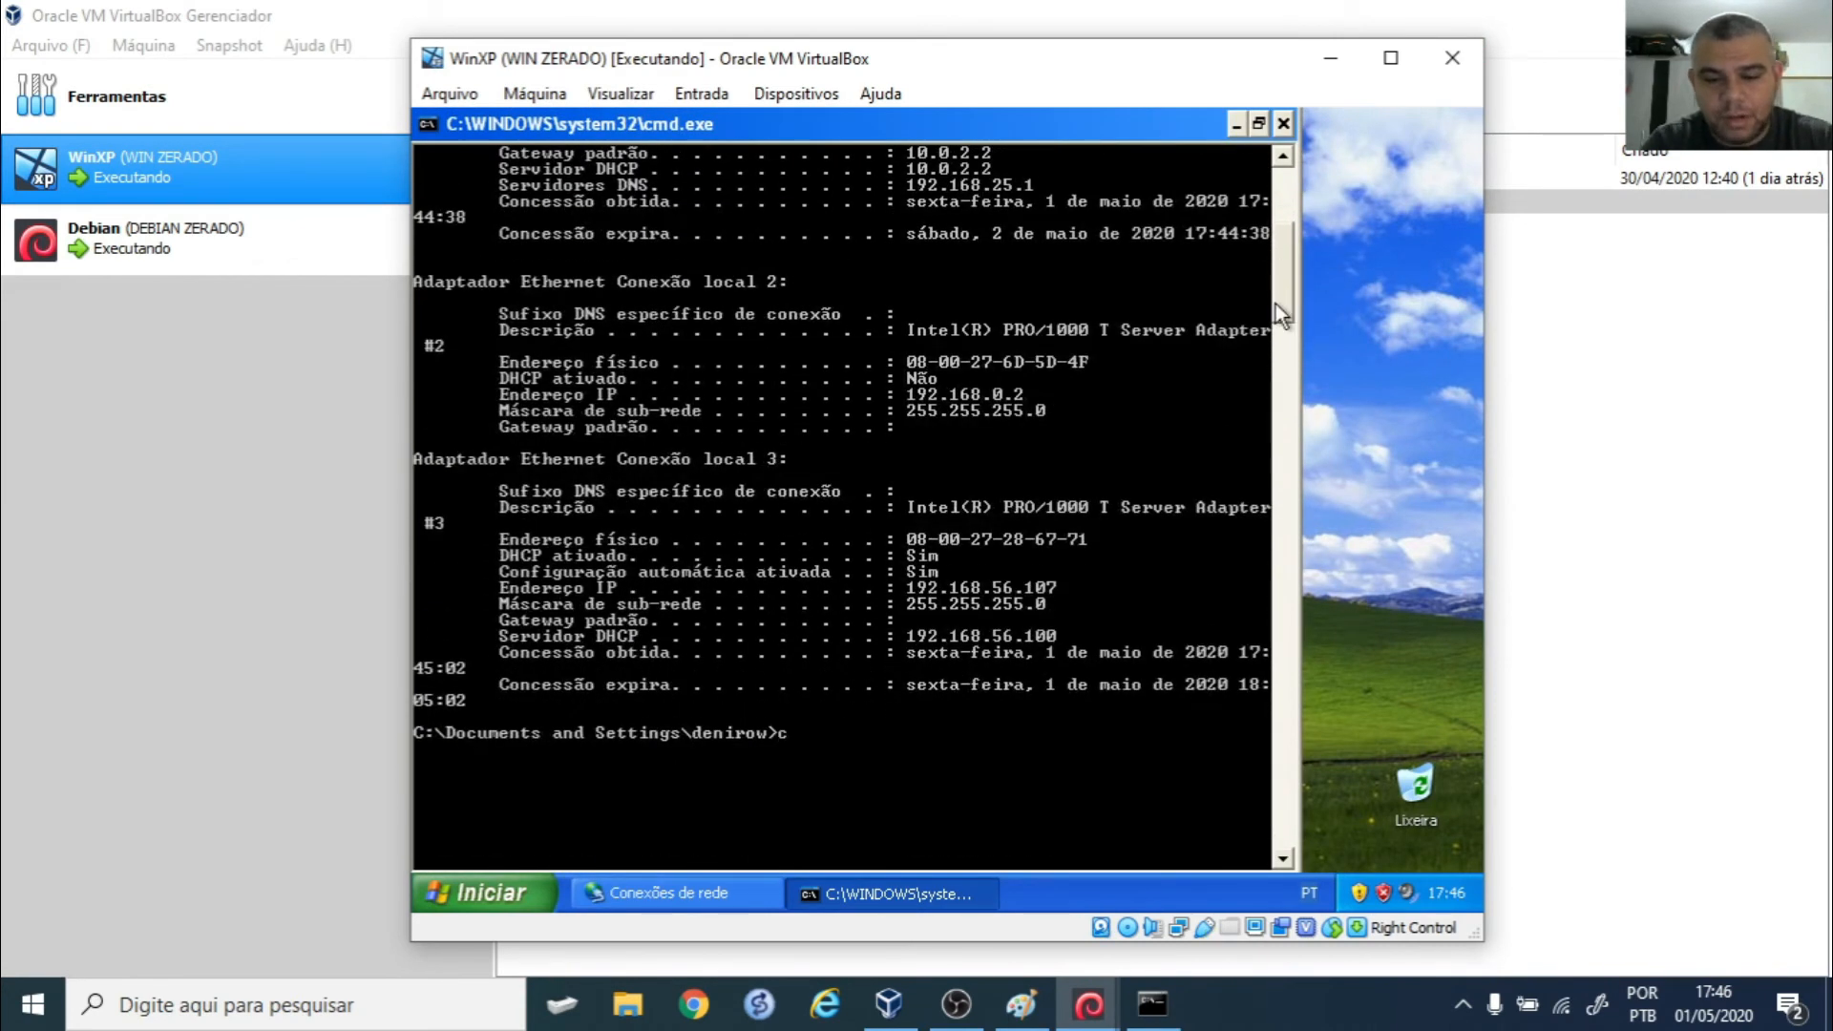
pyautogui.write('oolor f0')
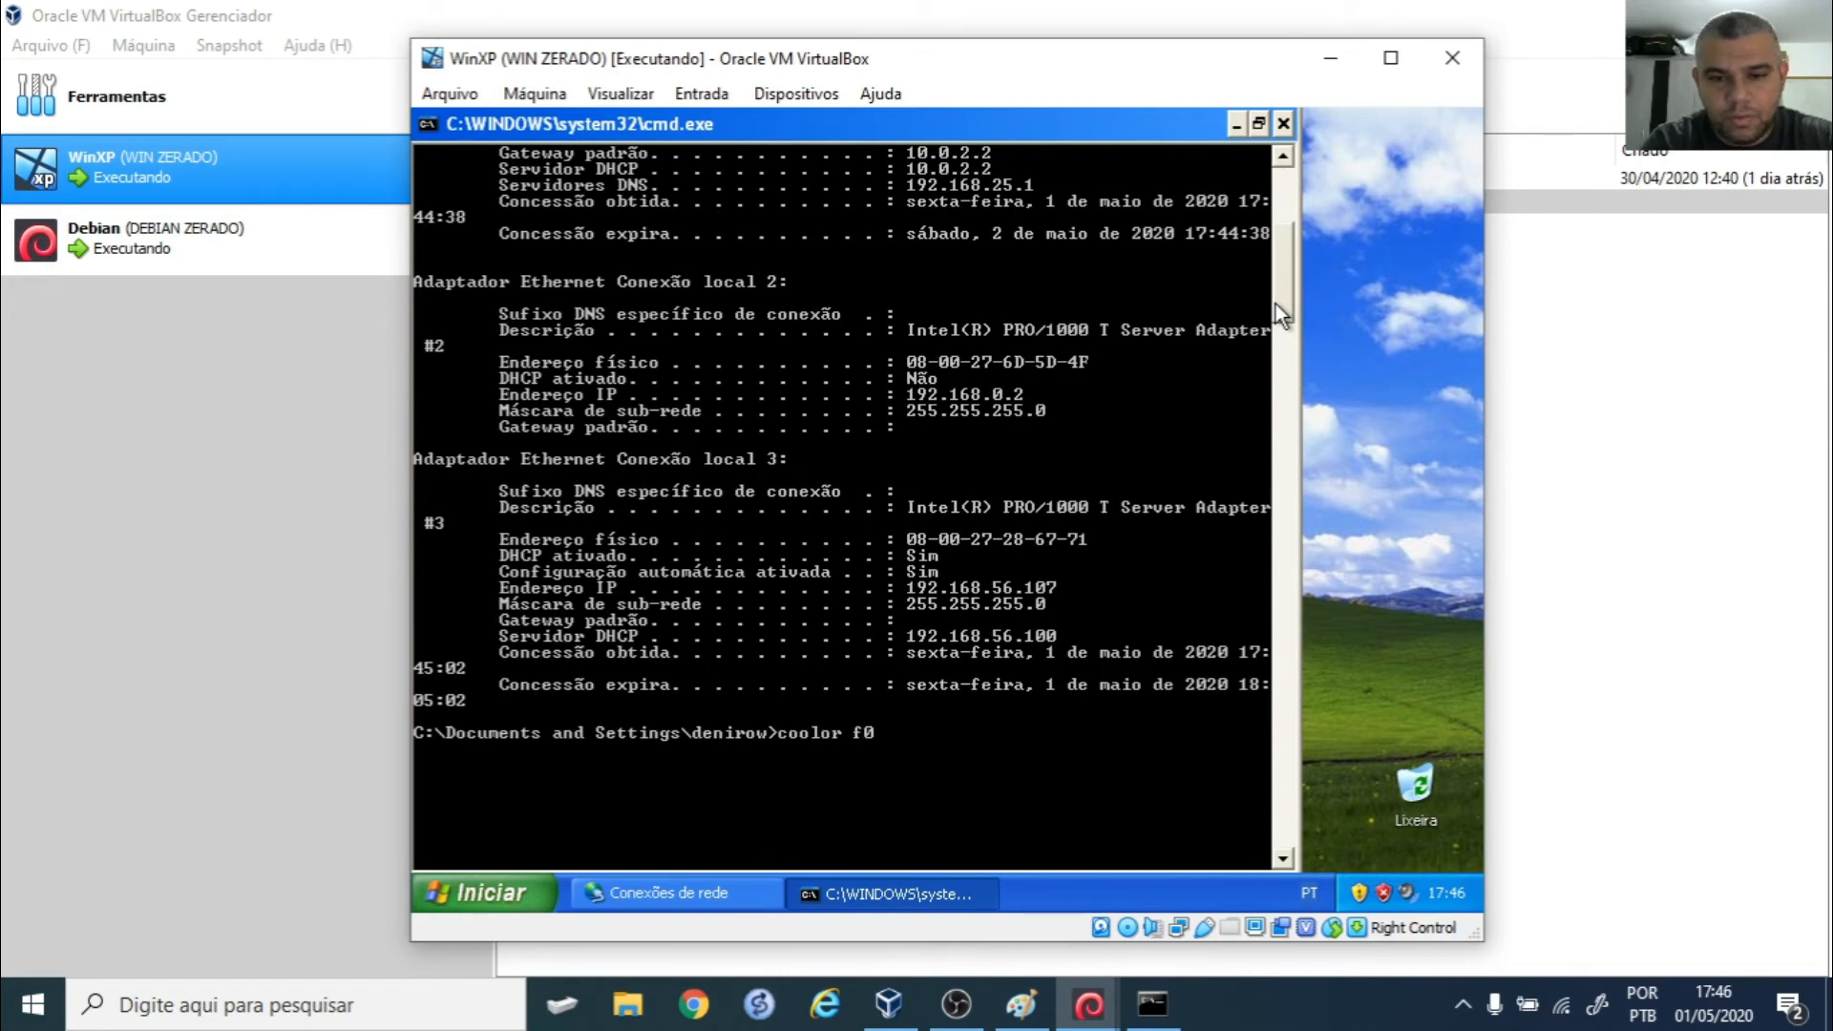
pyautogui.press('BackSpace')
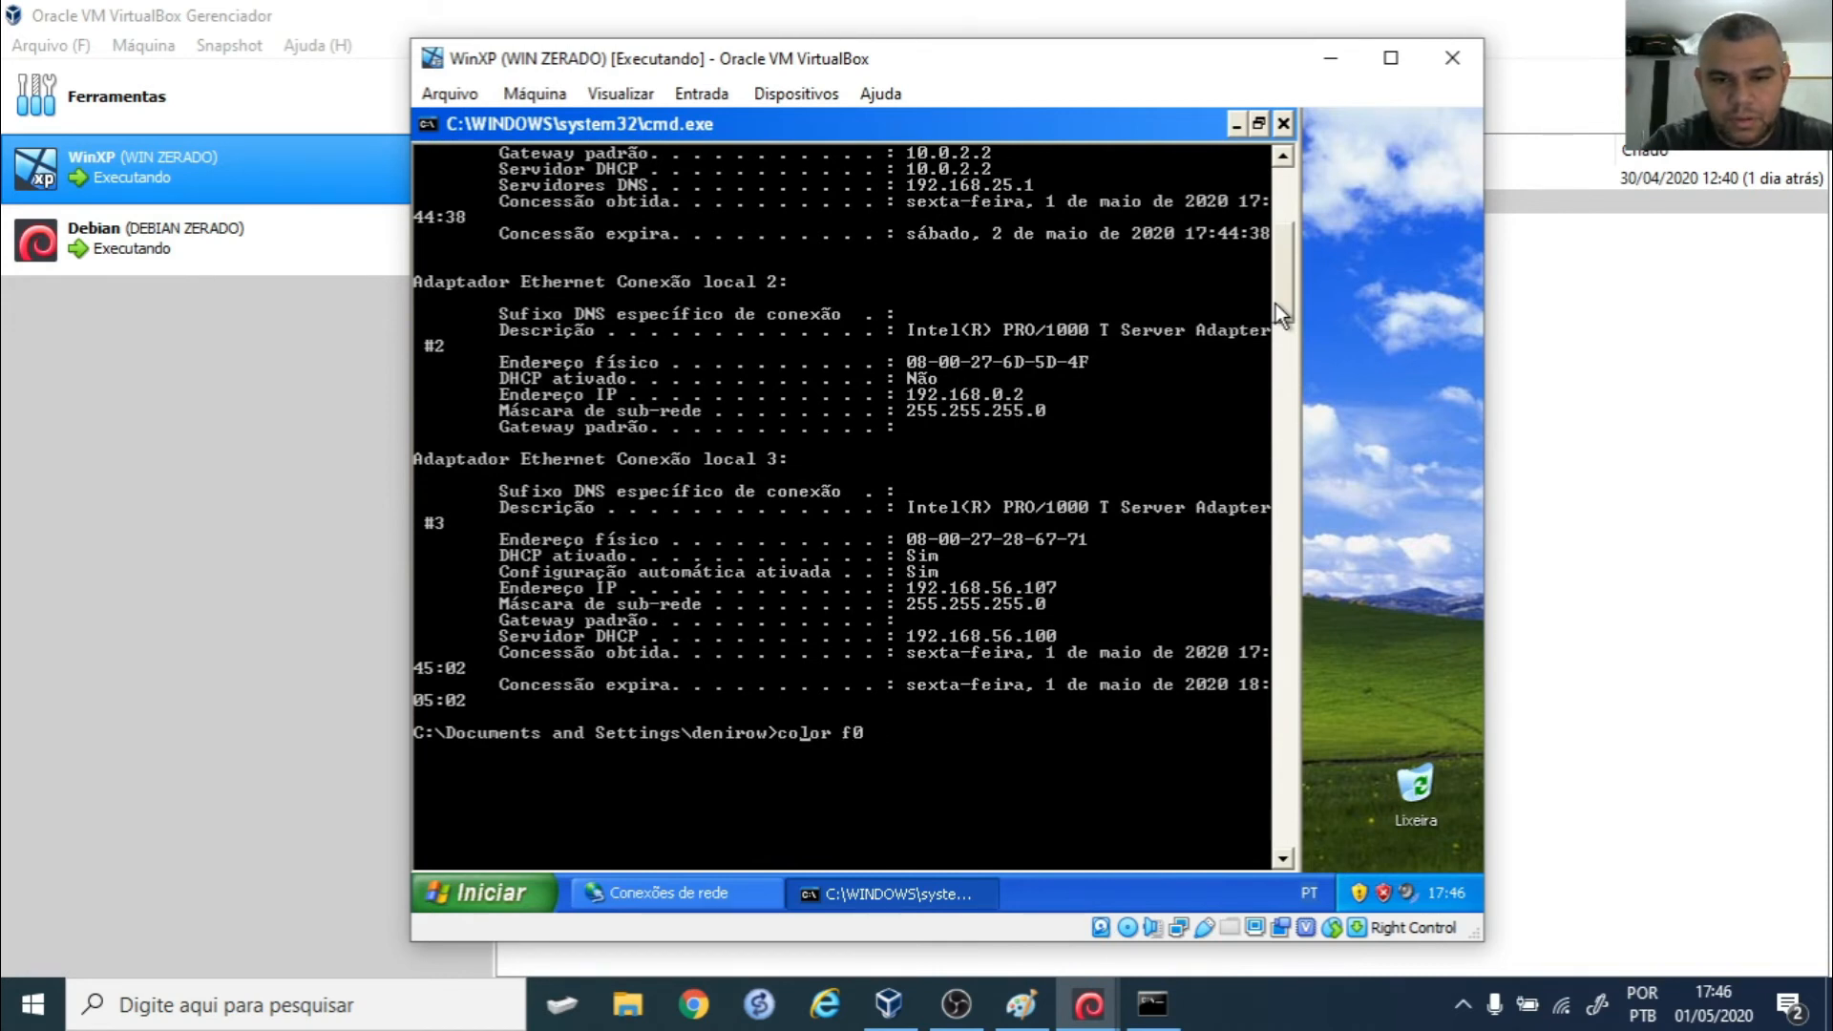
pyautogui.press('Return')
pyautogui.scroll(6, 1276, 304)
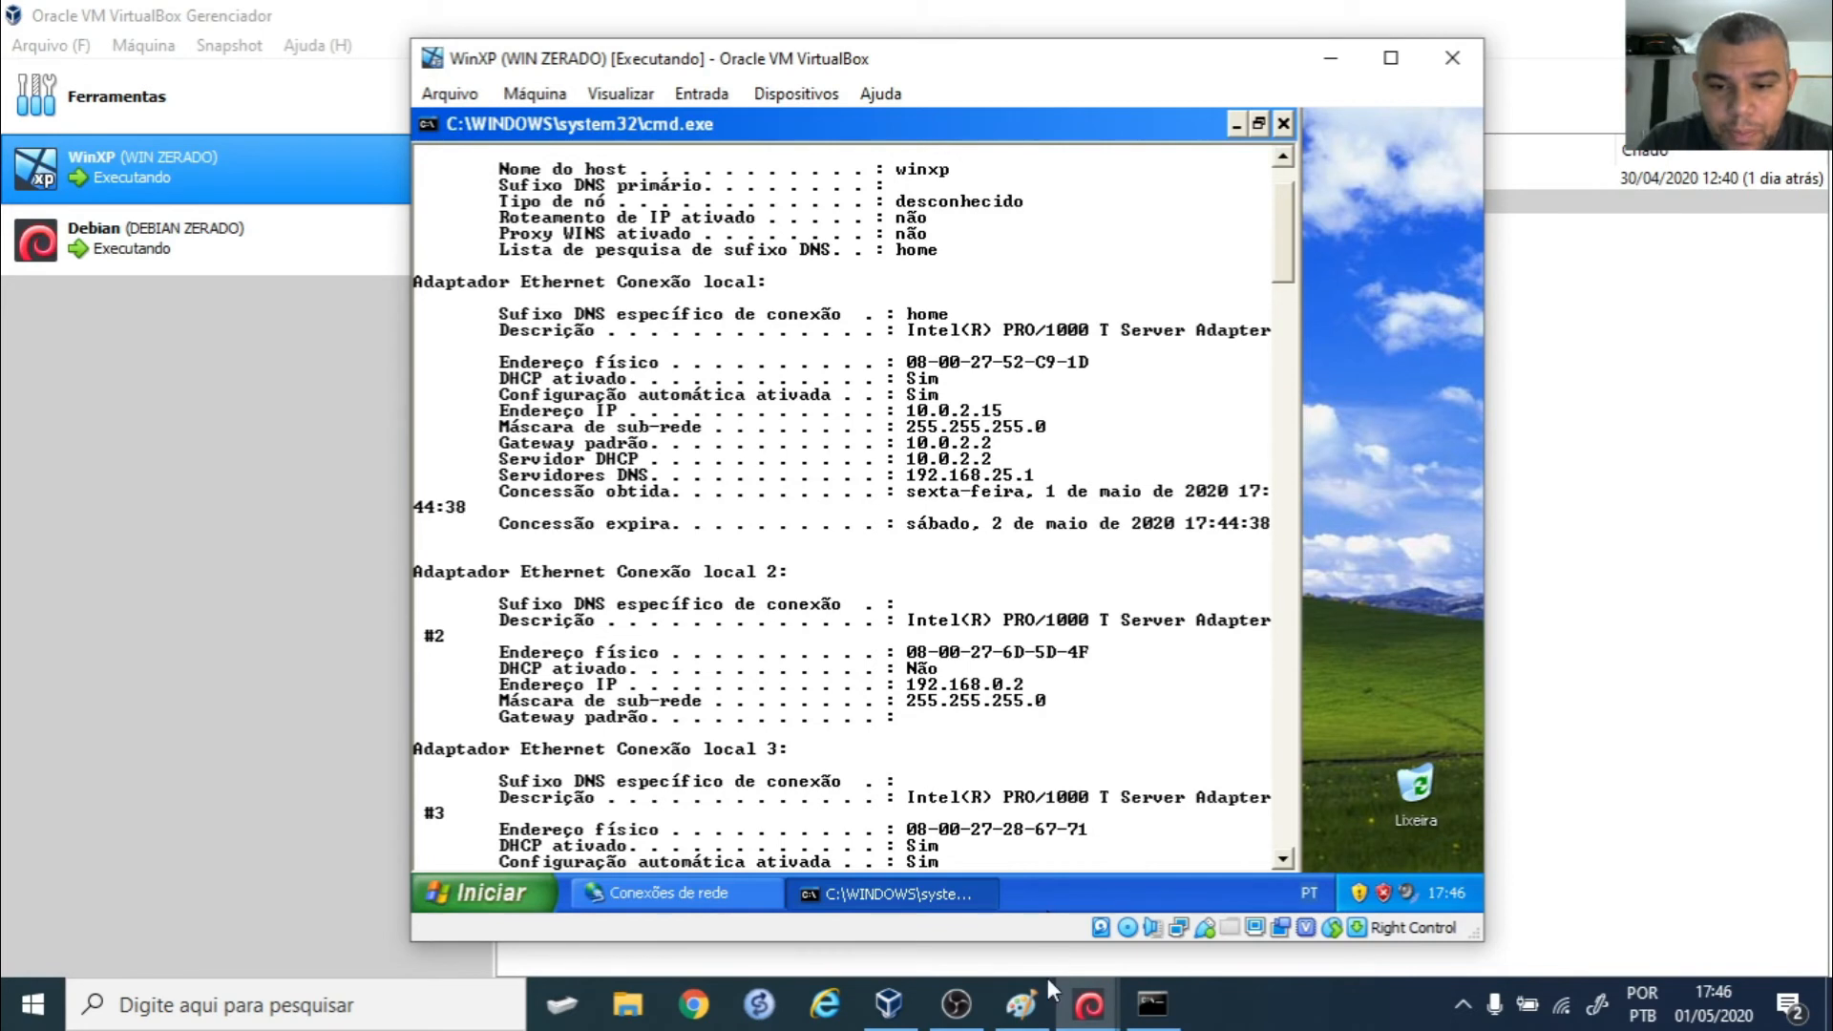
# - Run 'ifconfig eth1' and 'ifconfig eth0' in Debian, then return to the WinXP window
pyautogui.moveTo(1104, 1020)
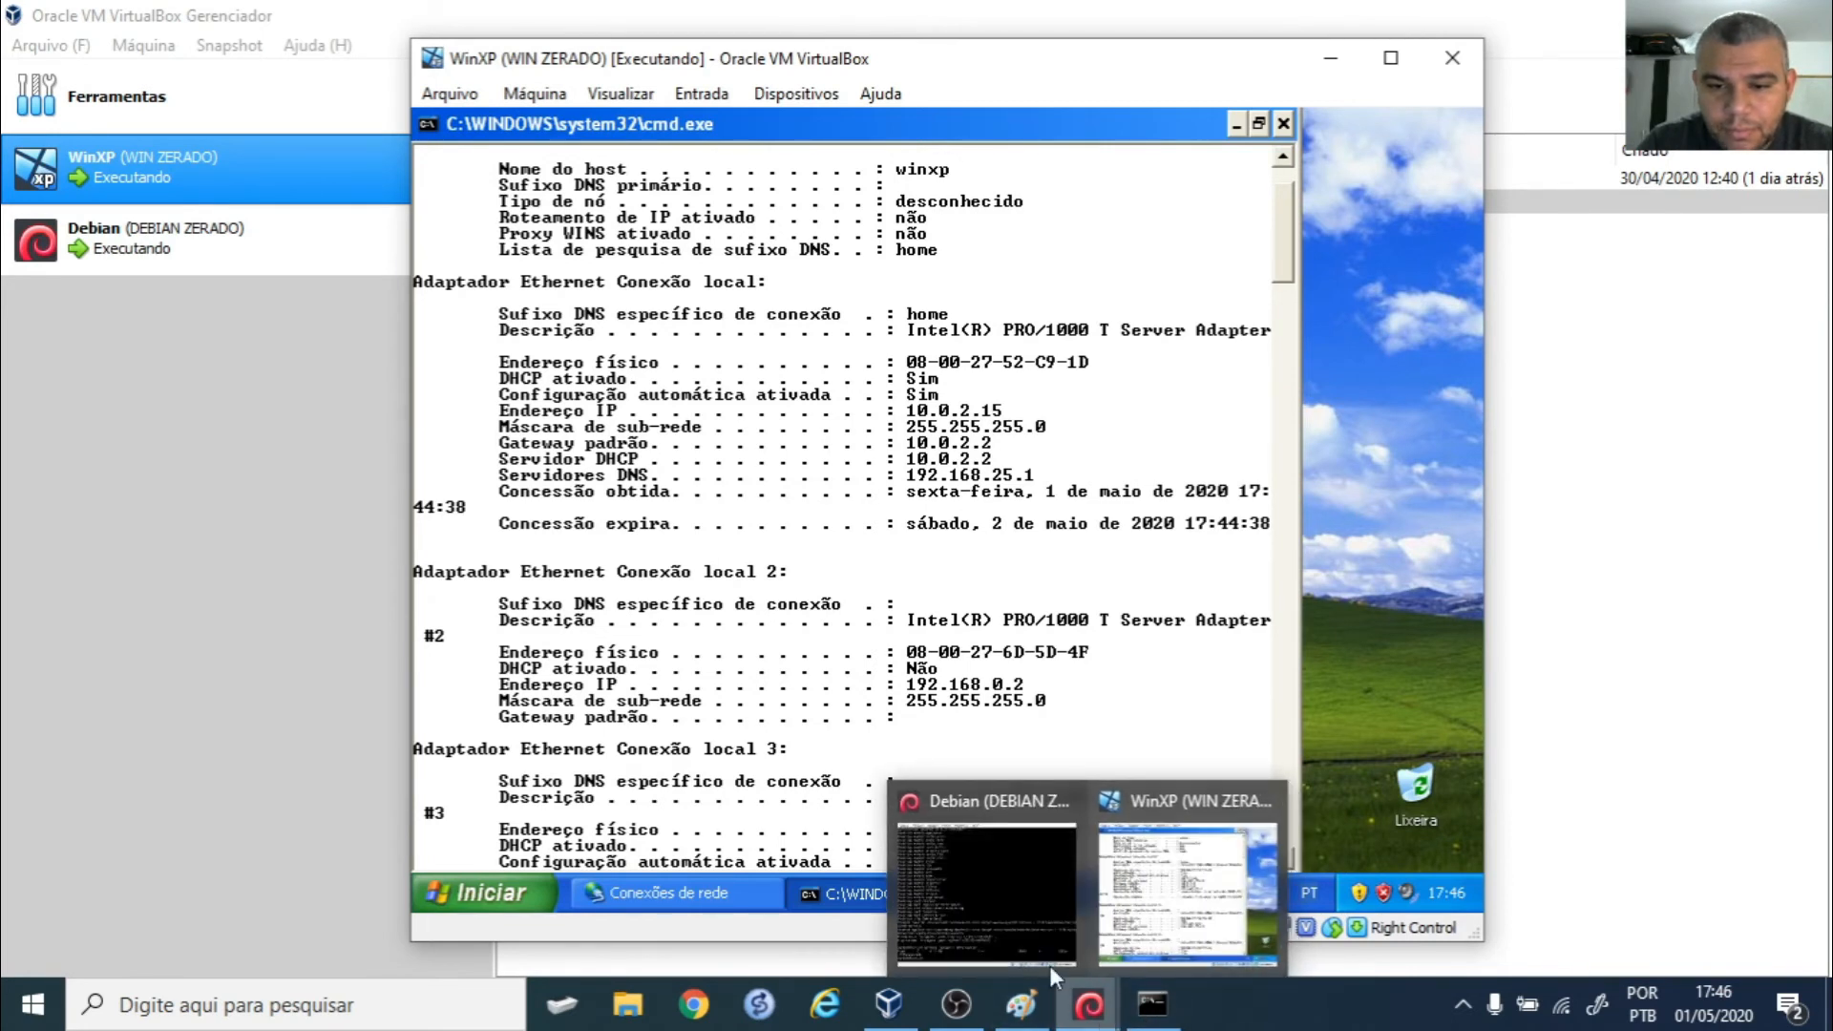
pyautogui.click(988, 893)
pyautogui.write('ifconfig eth1')
pyautogui.press('Return')
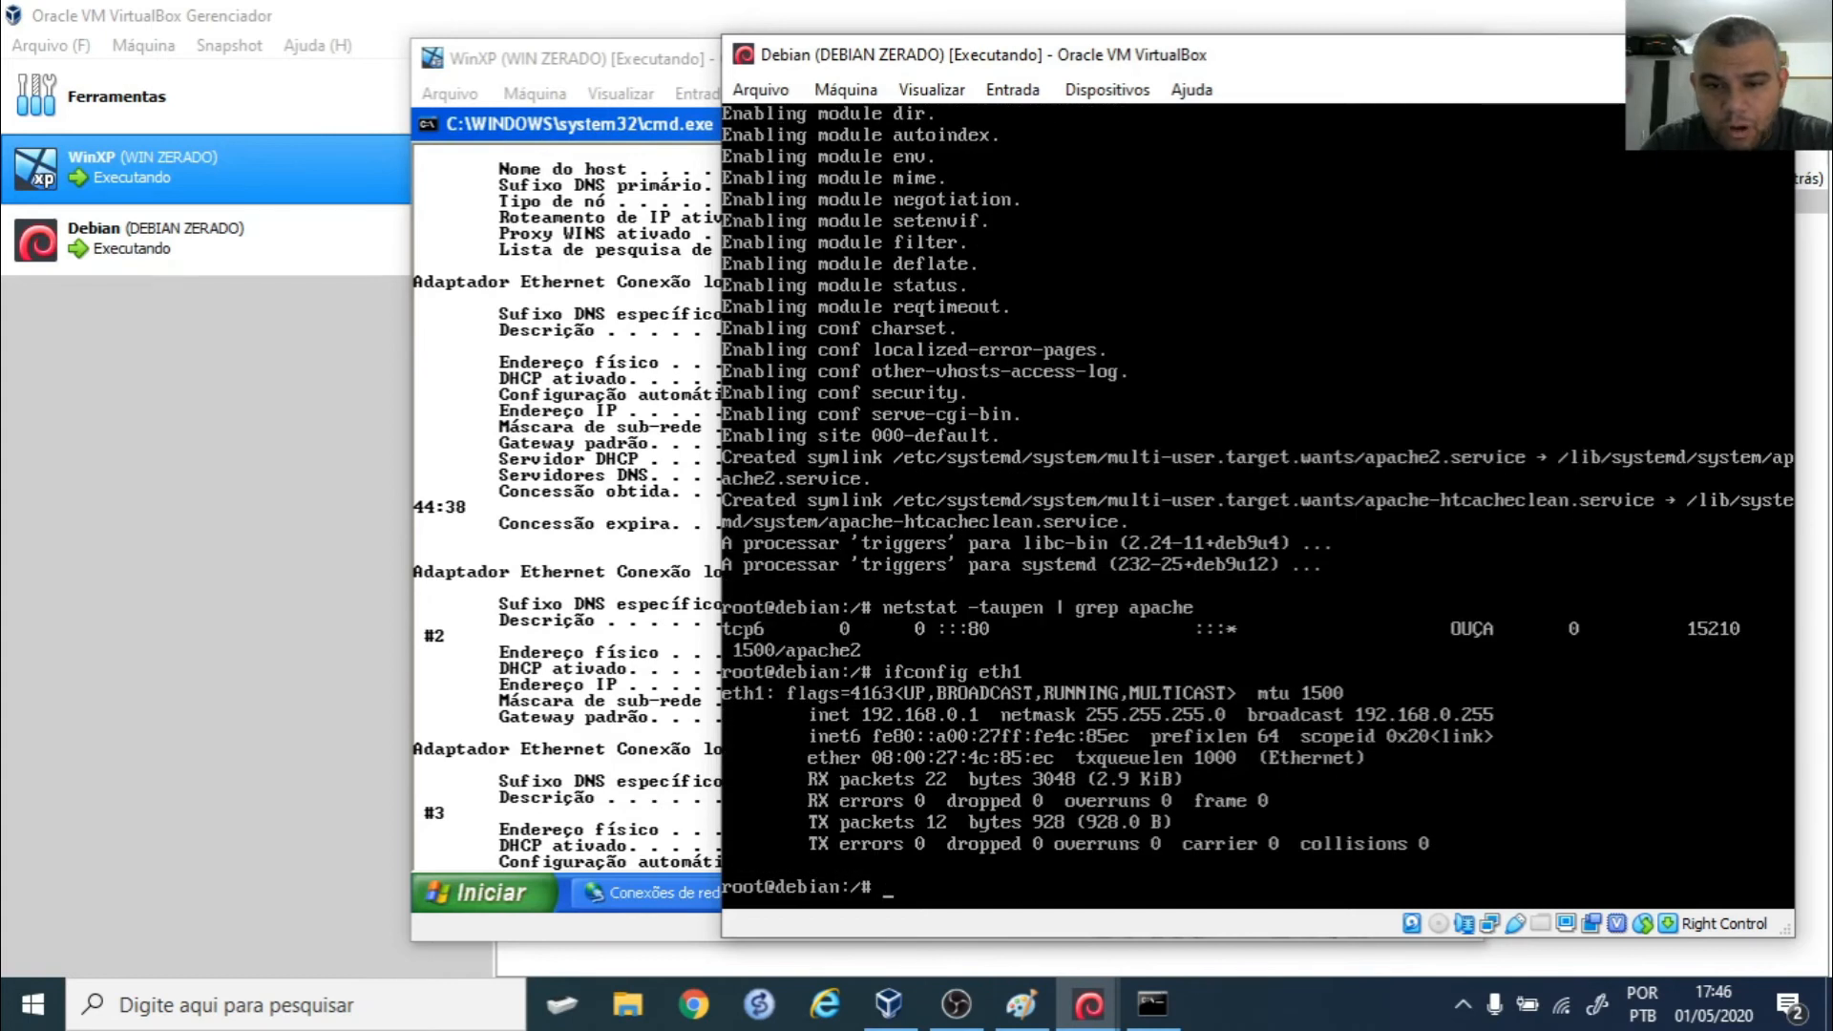
pyautogui.press('Up')
pyautogui.press('Return')
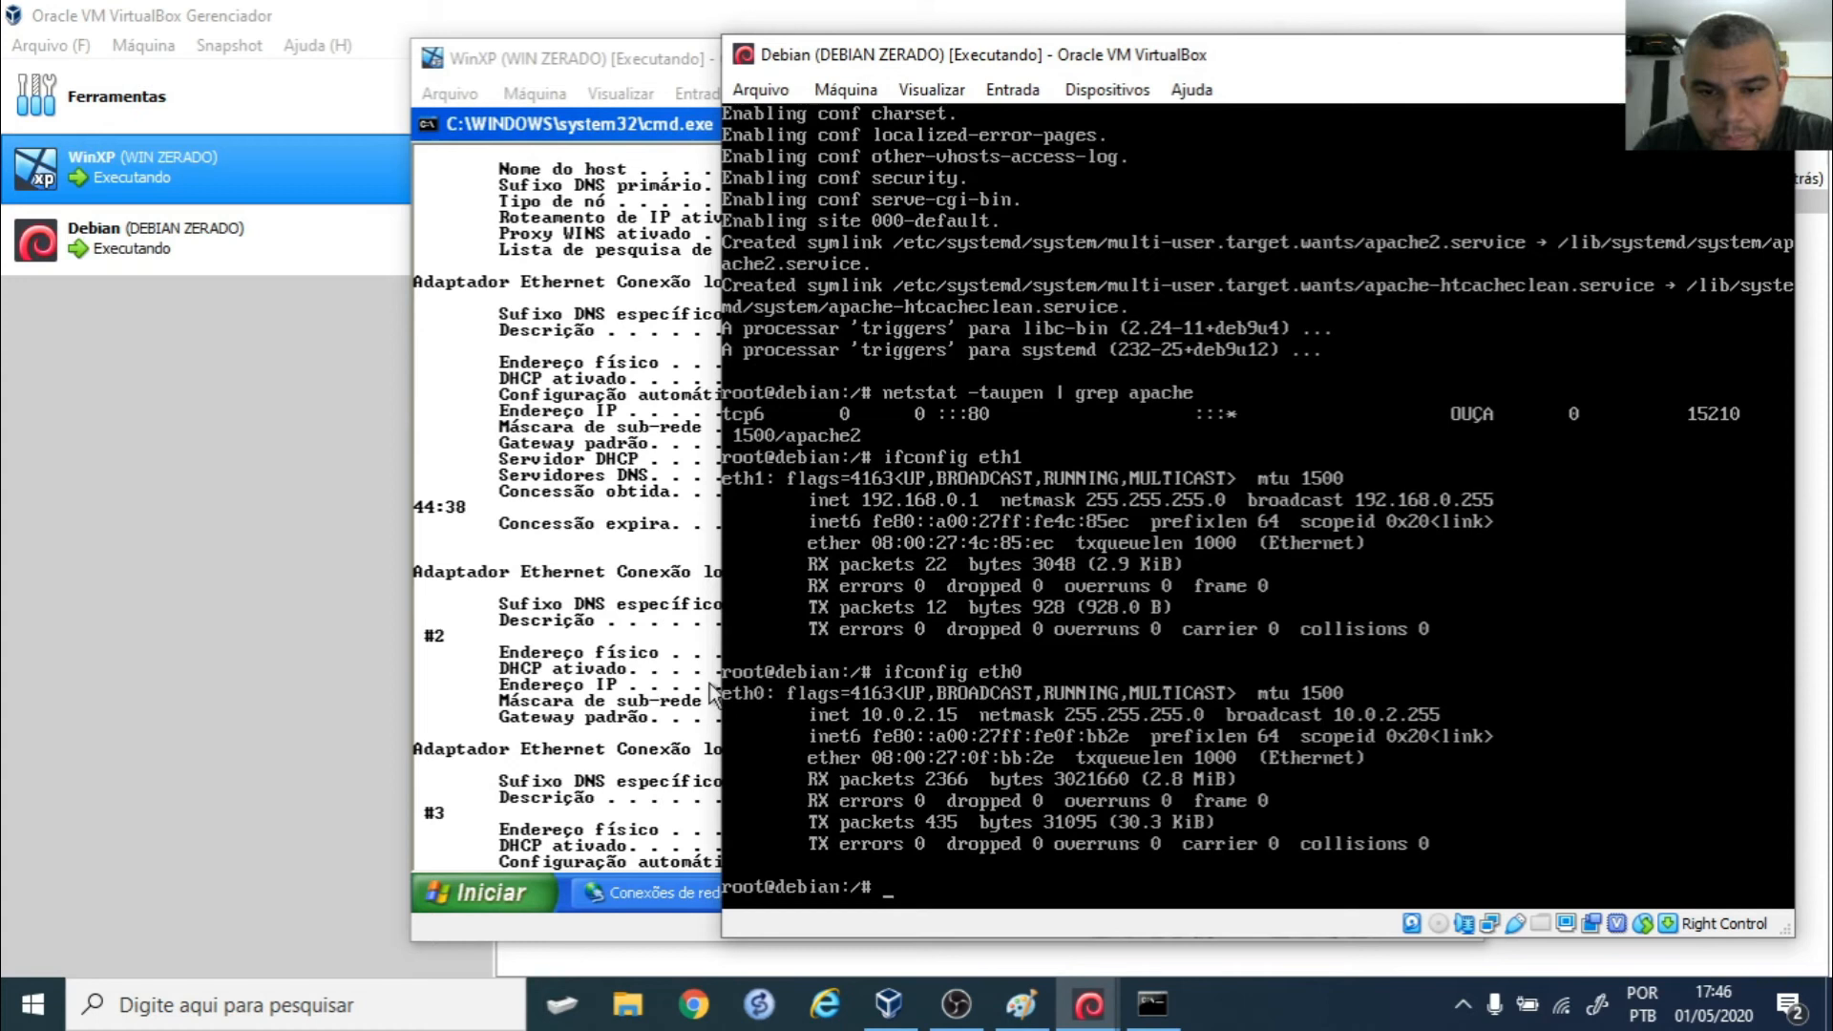
pyautogui.click(414, 553)
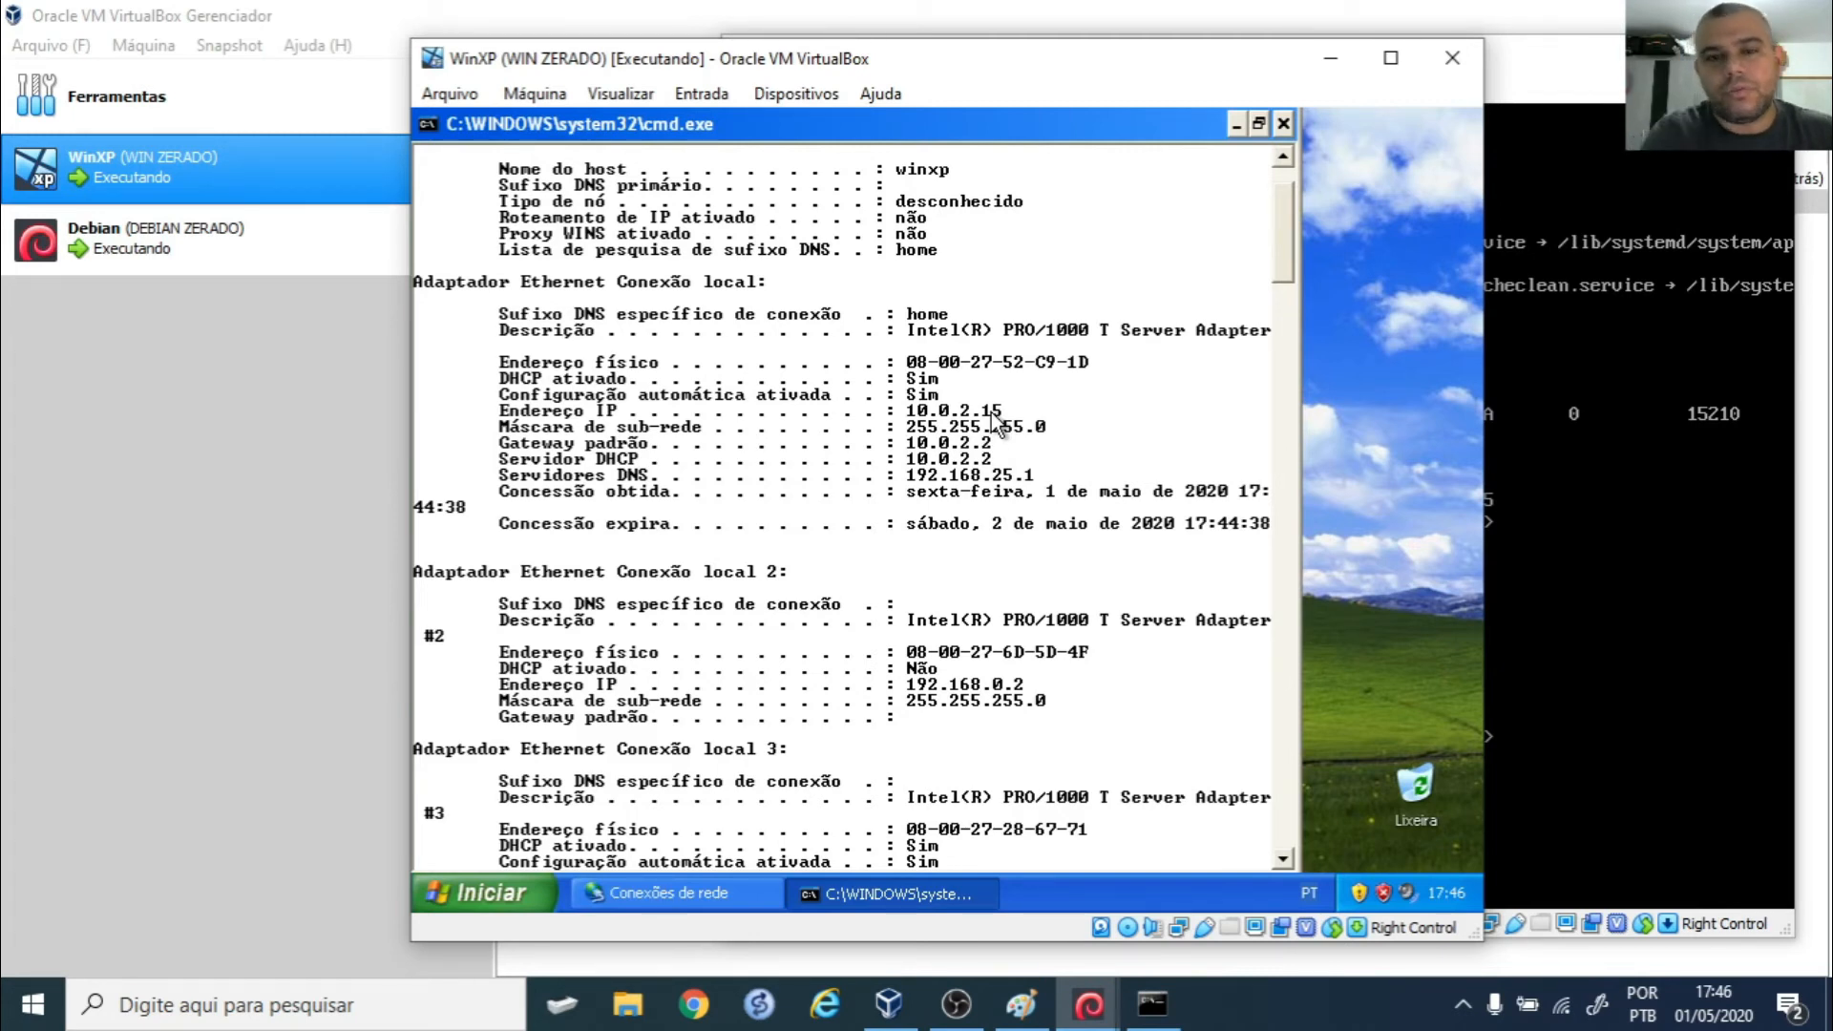
pyautogui.scroll(-2, 916, 544)
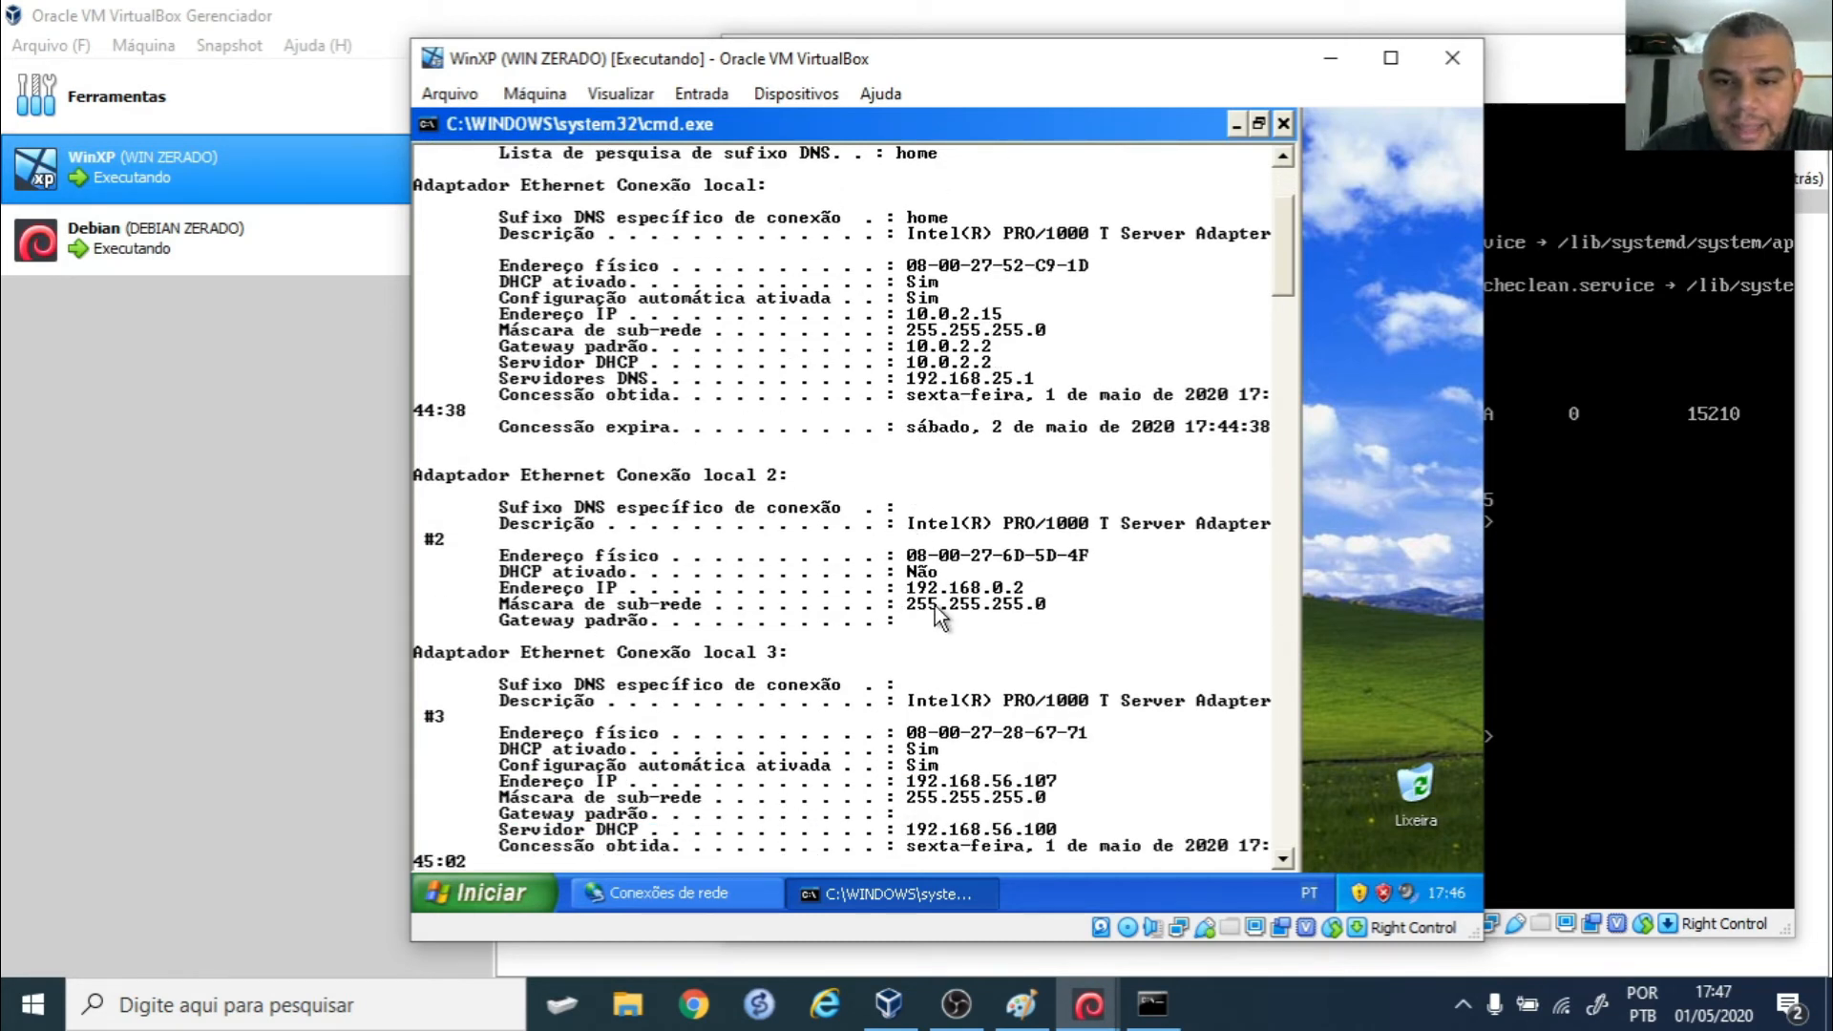
pyautogui.scroll(-3, 1022, 603)
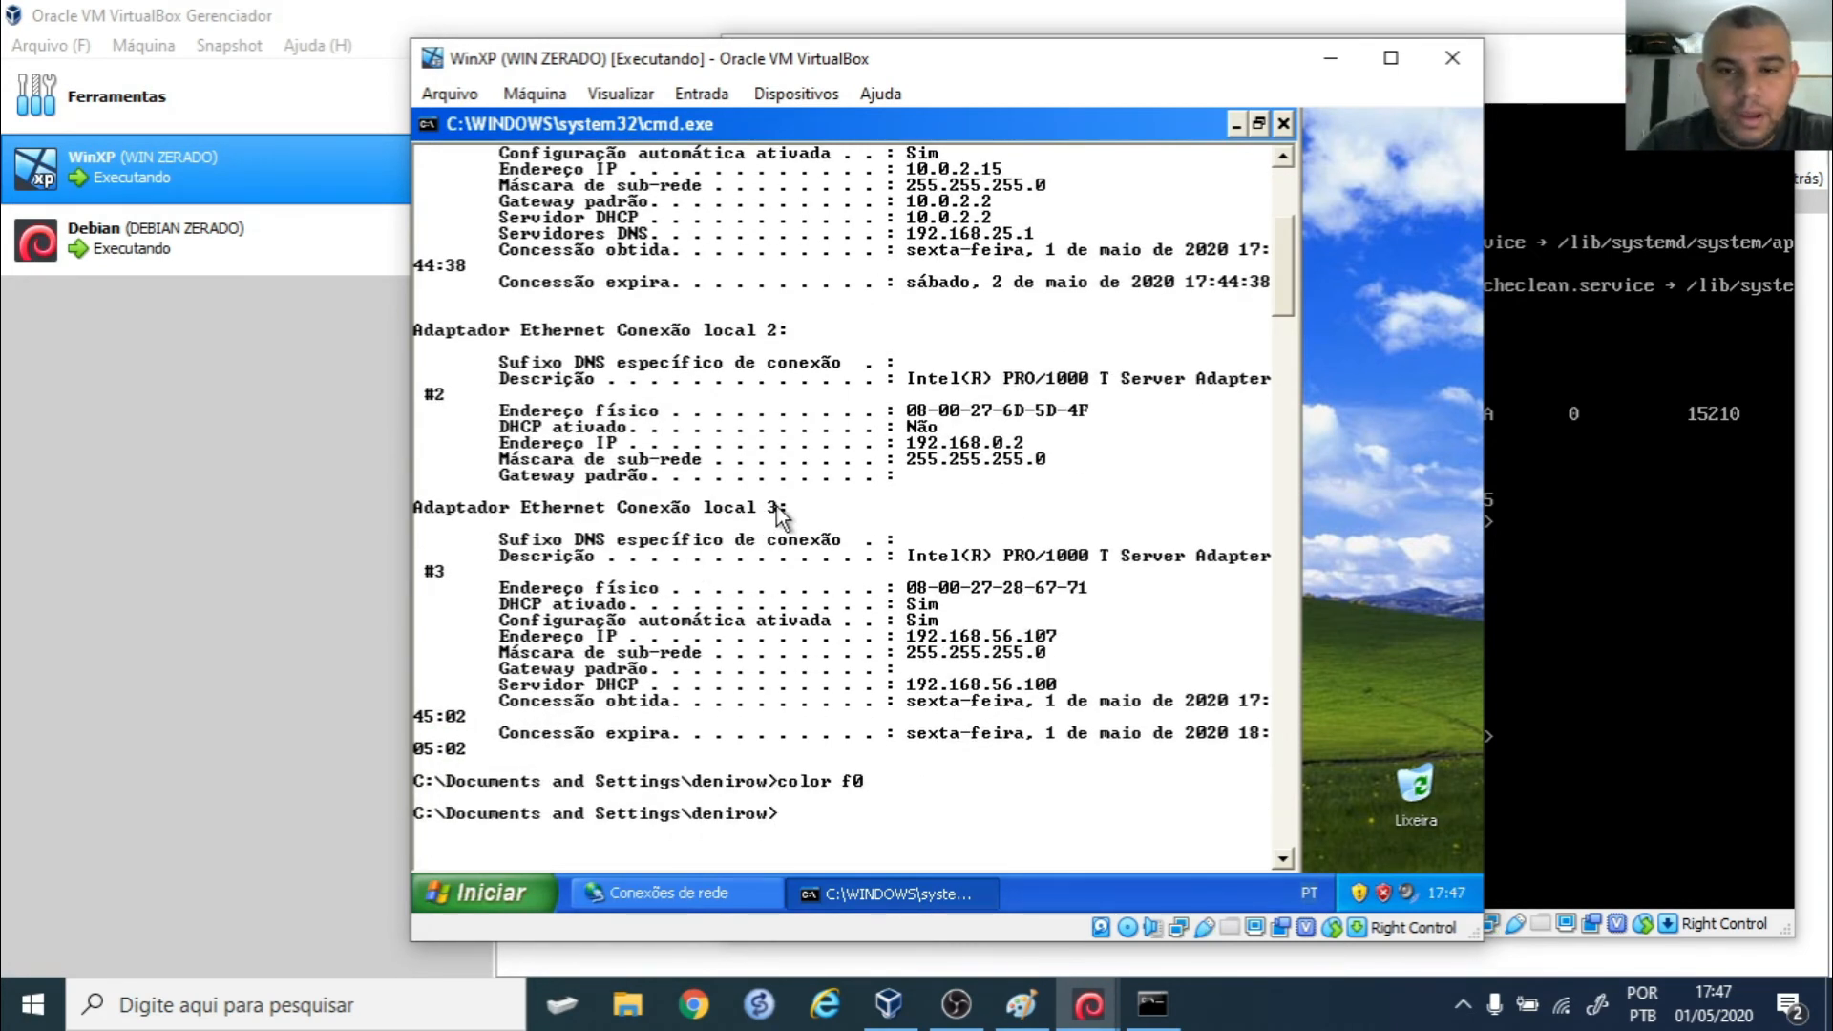
pyautogui.write('ping www.uol.com.br')
pyautogui.press('Return')
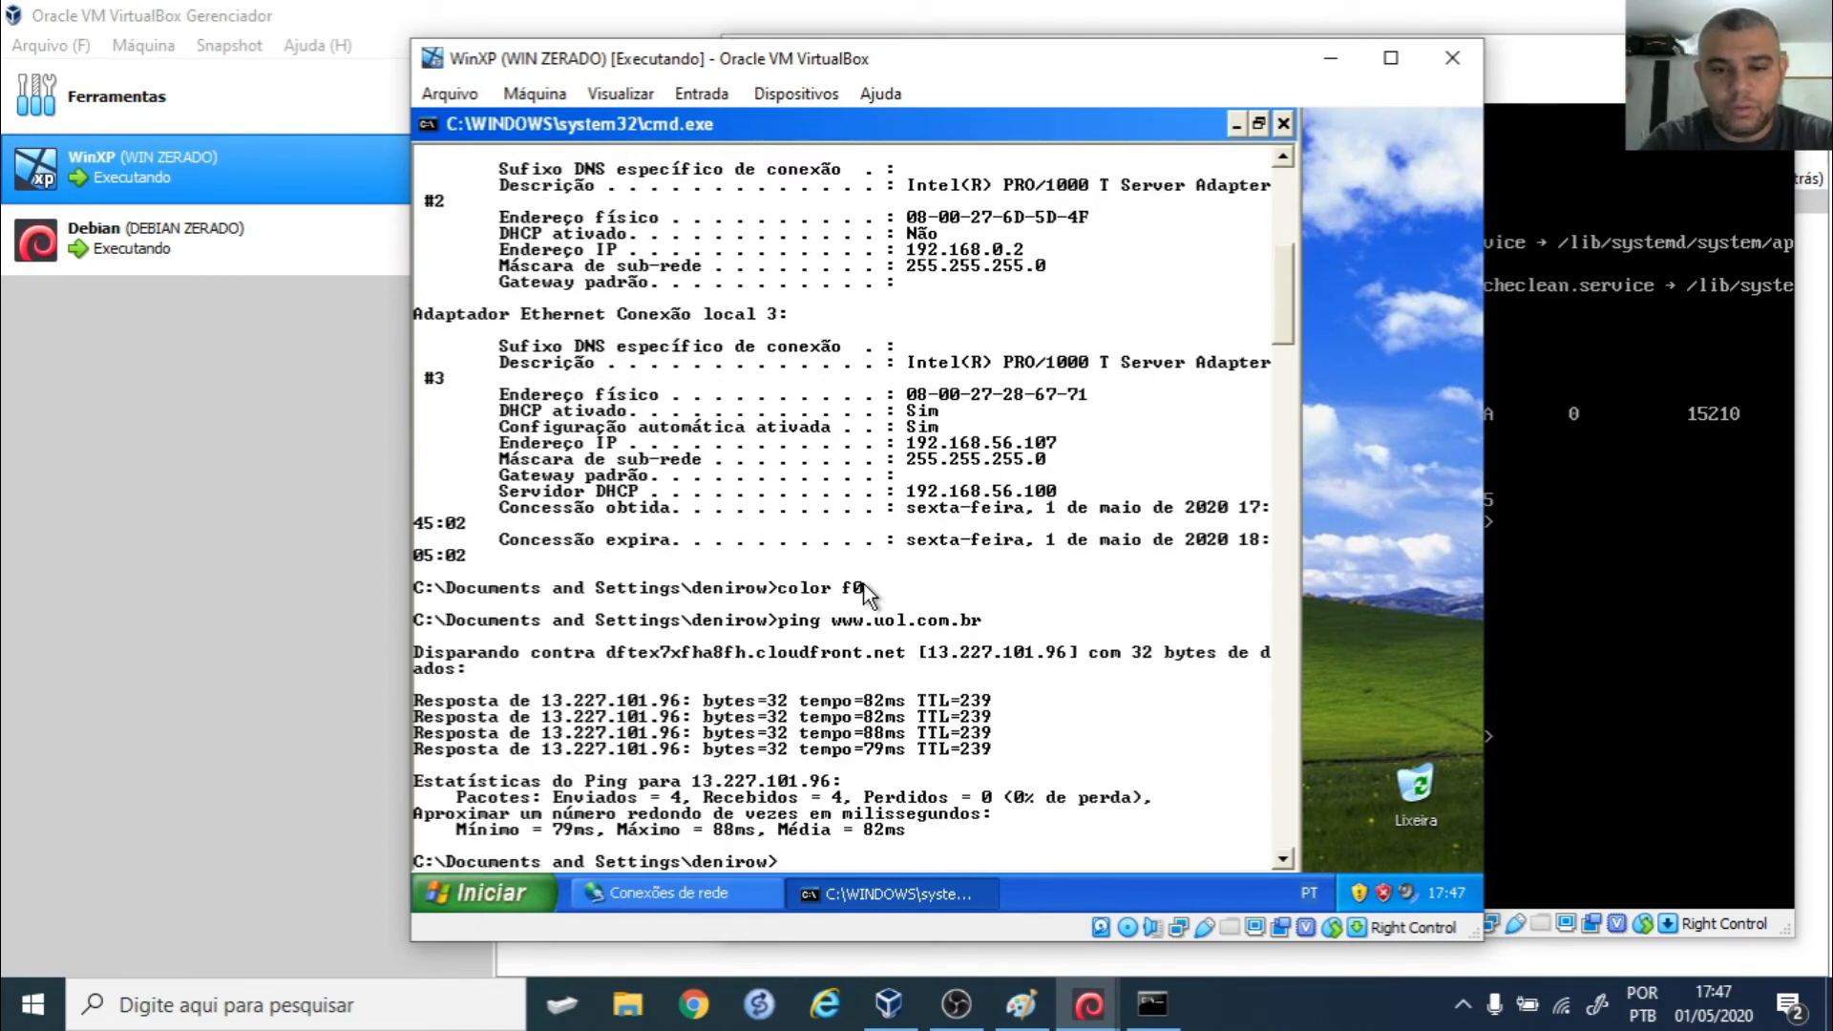
# - Start a continuous ping to Debian at 192.168.0.1 with -t and move the XP window left
pyautogui.write('ping 192.1668')
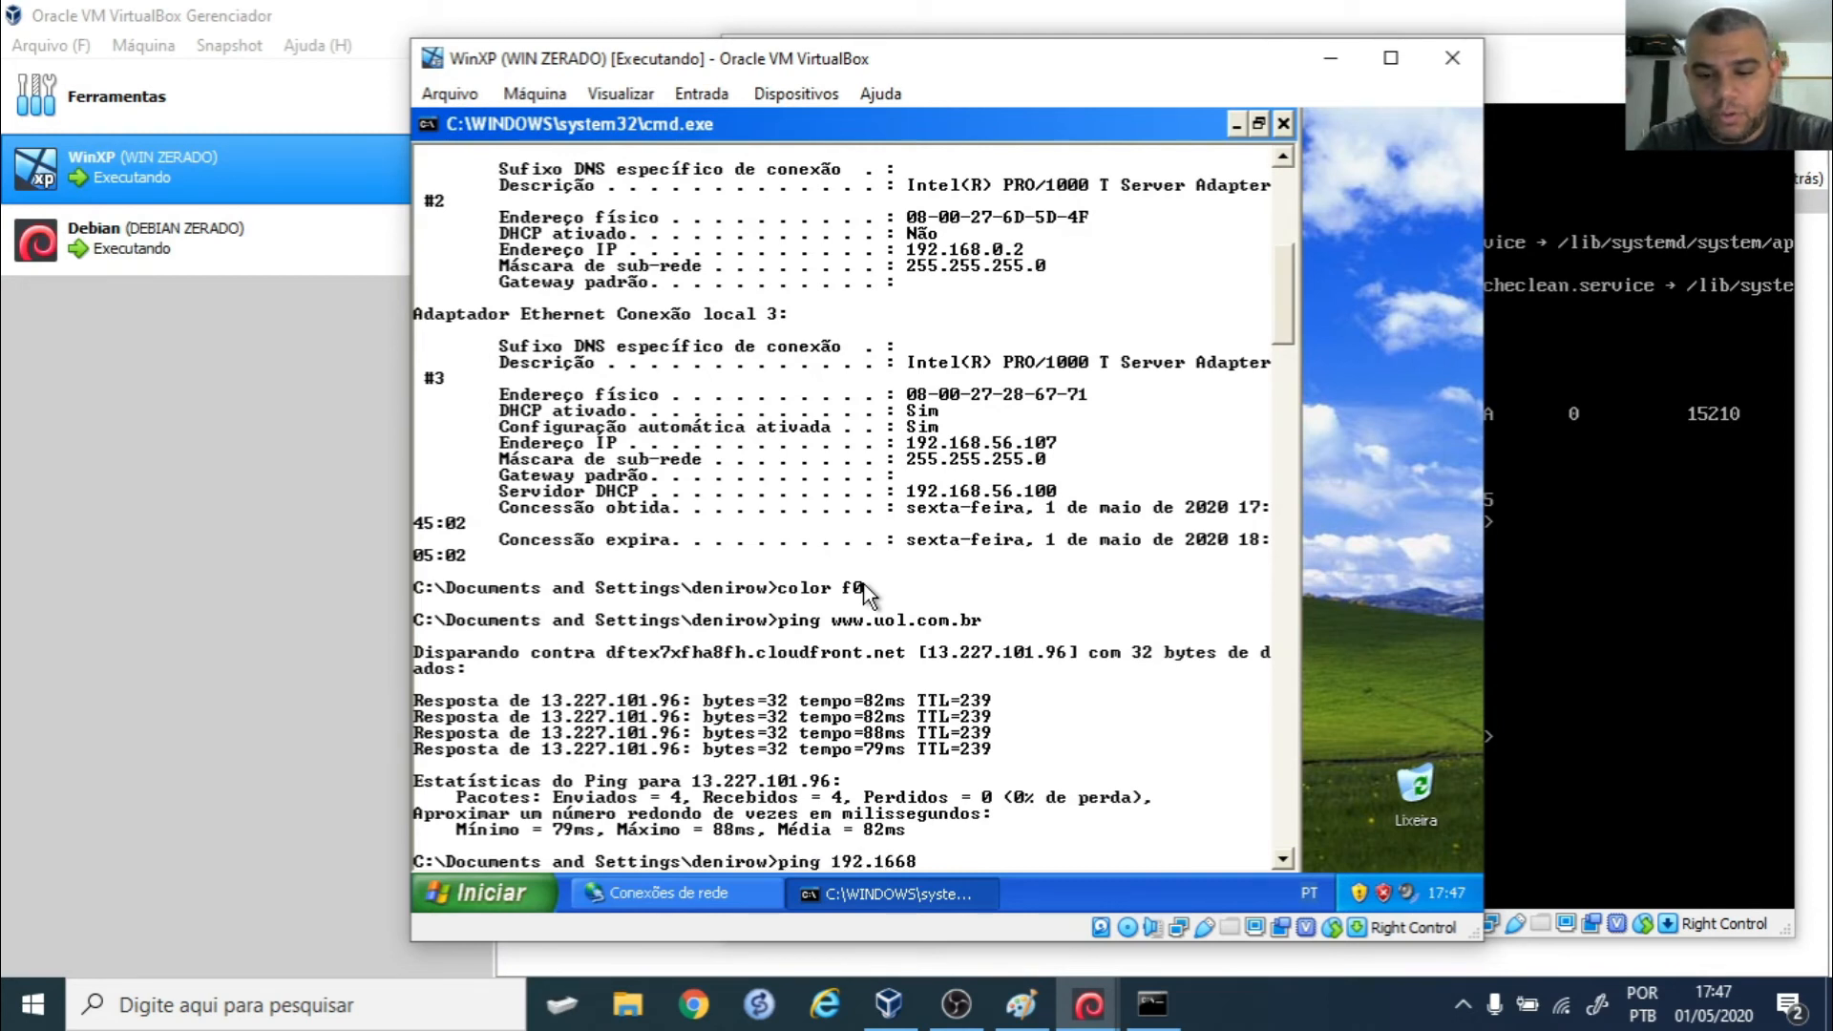
pyautogui.press('BackSpace')
pyautogui.press('BackSpace')
pyautogui.write('8.0.1 ')
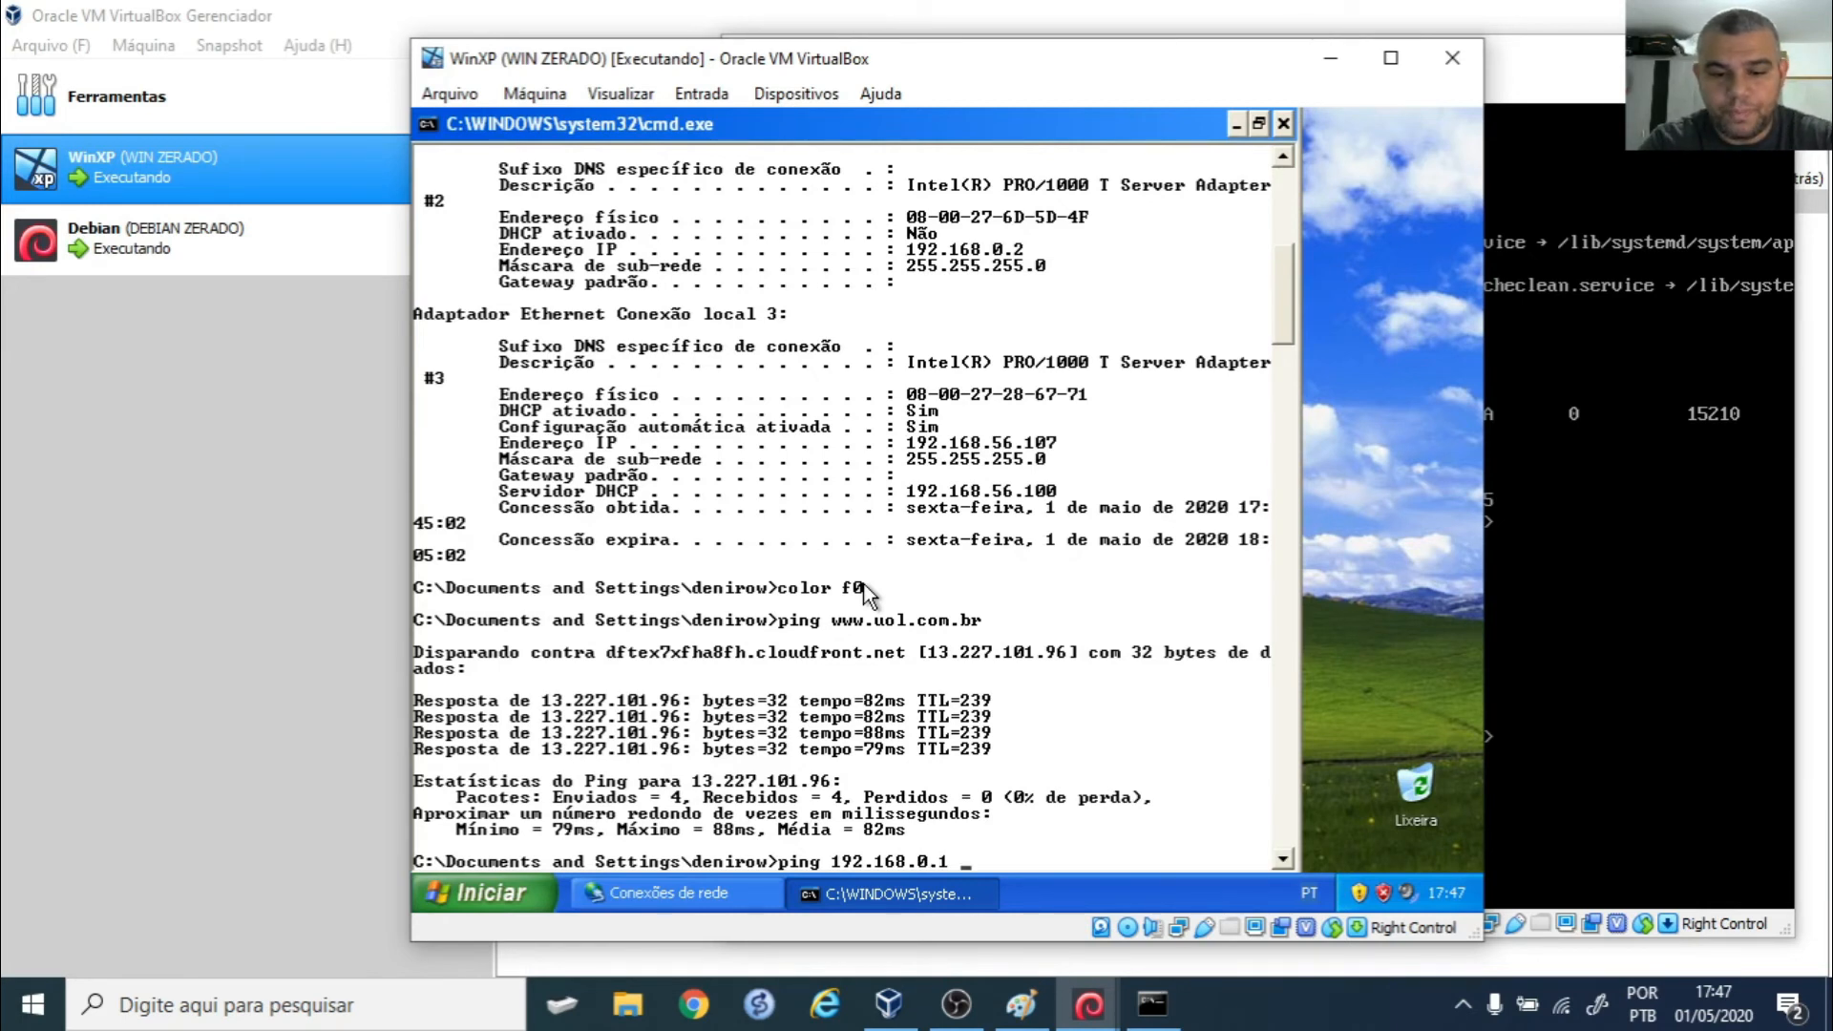
pyautogui.write('-t')
pyautogui.press('Return')
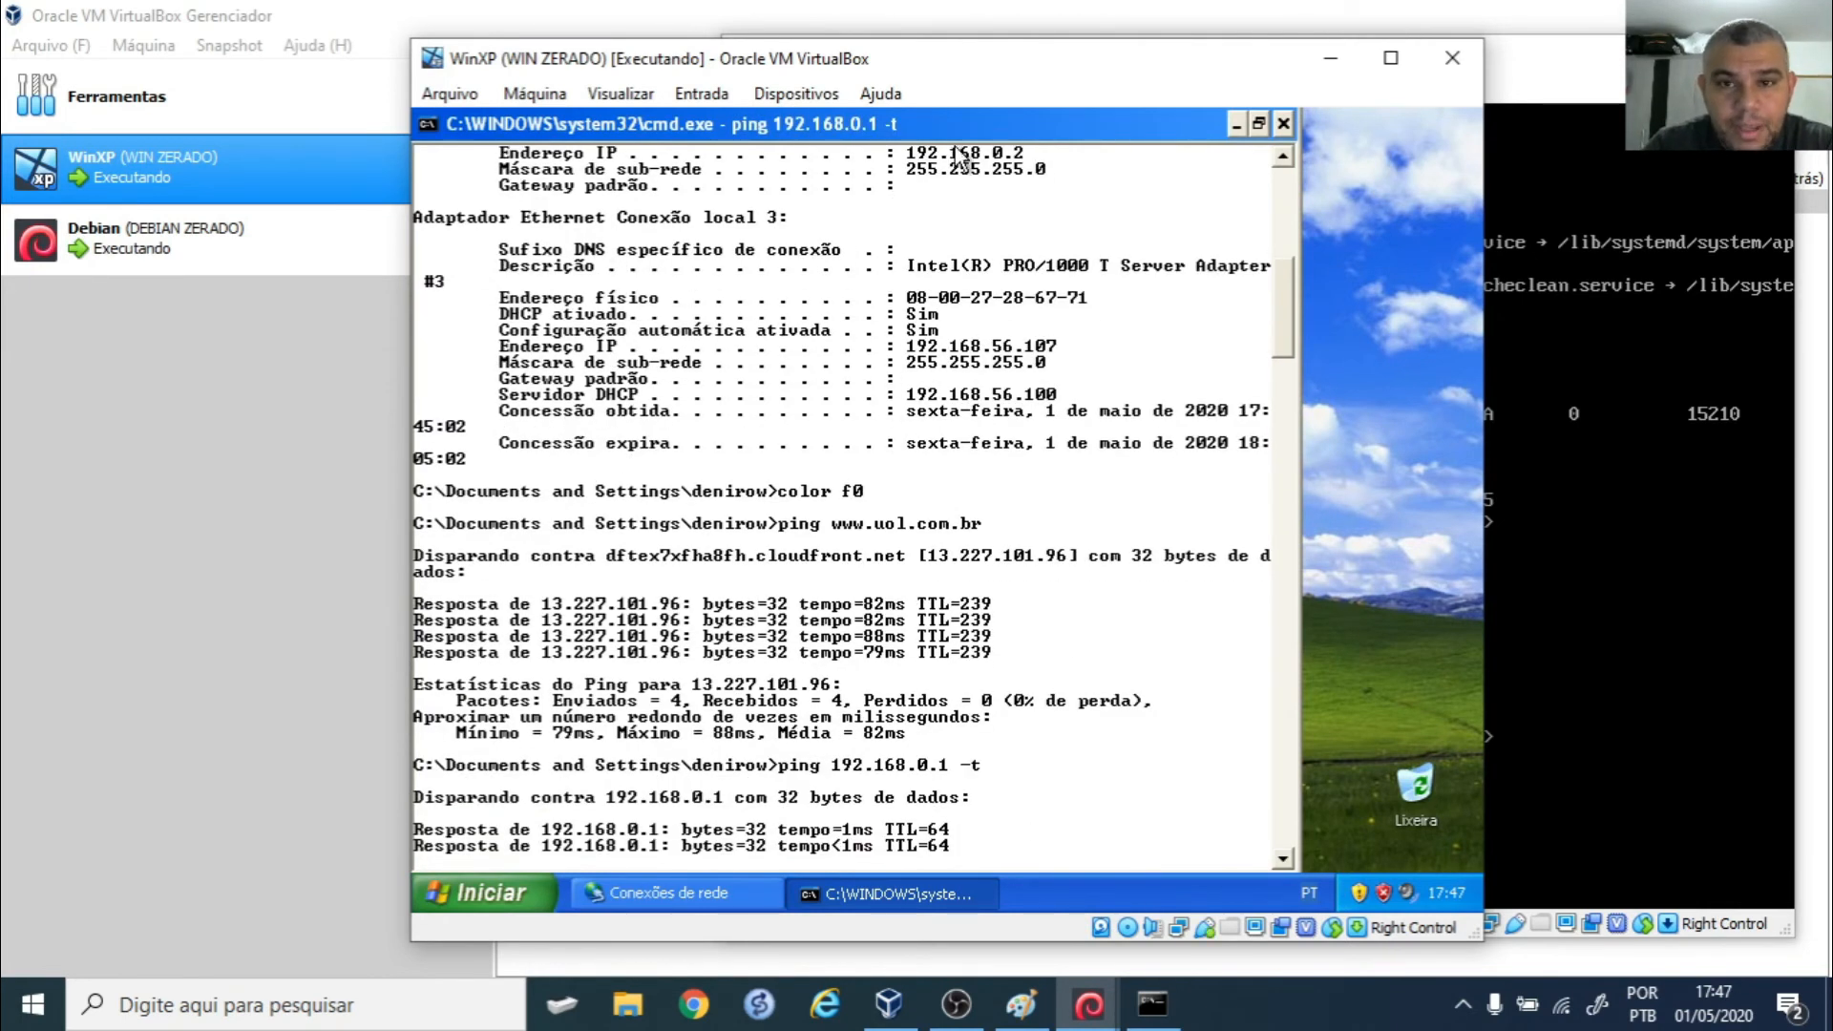
pyautogui.moveTo(1035, 62); pyautogui.dragTo(717, 65)
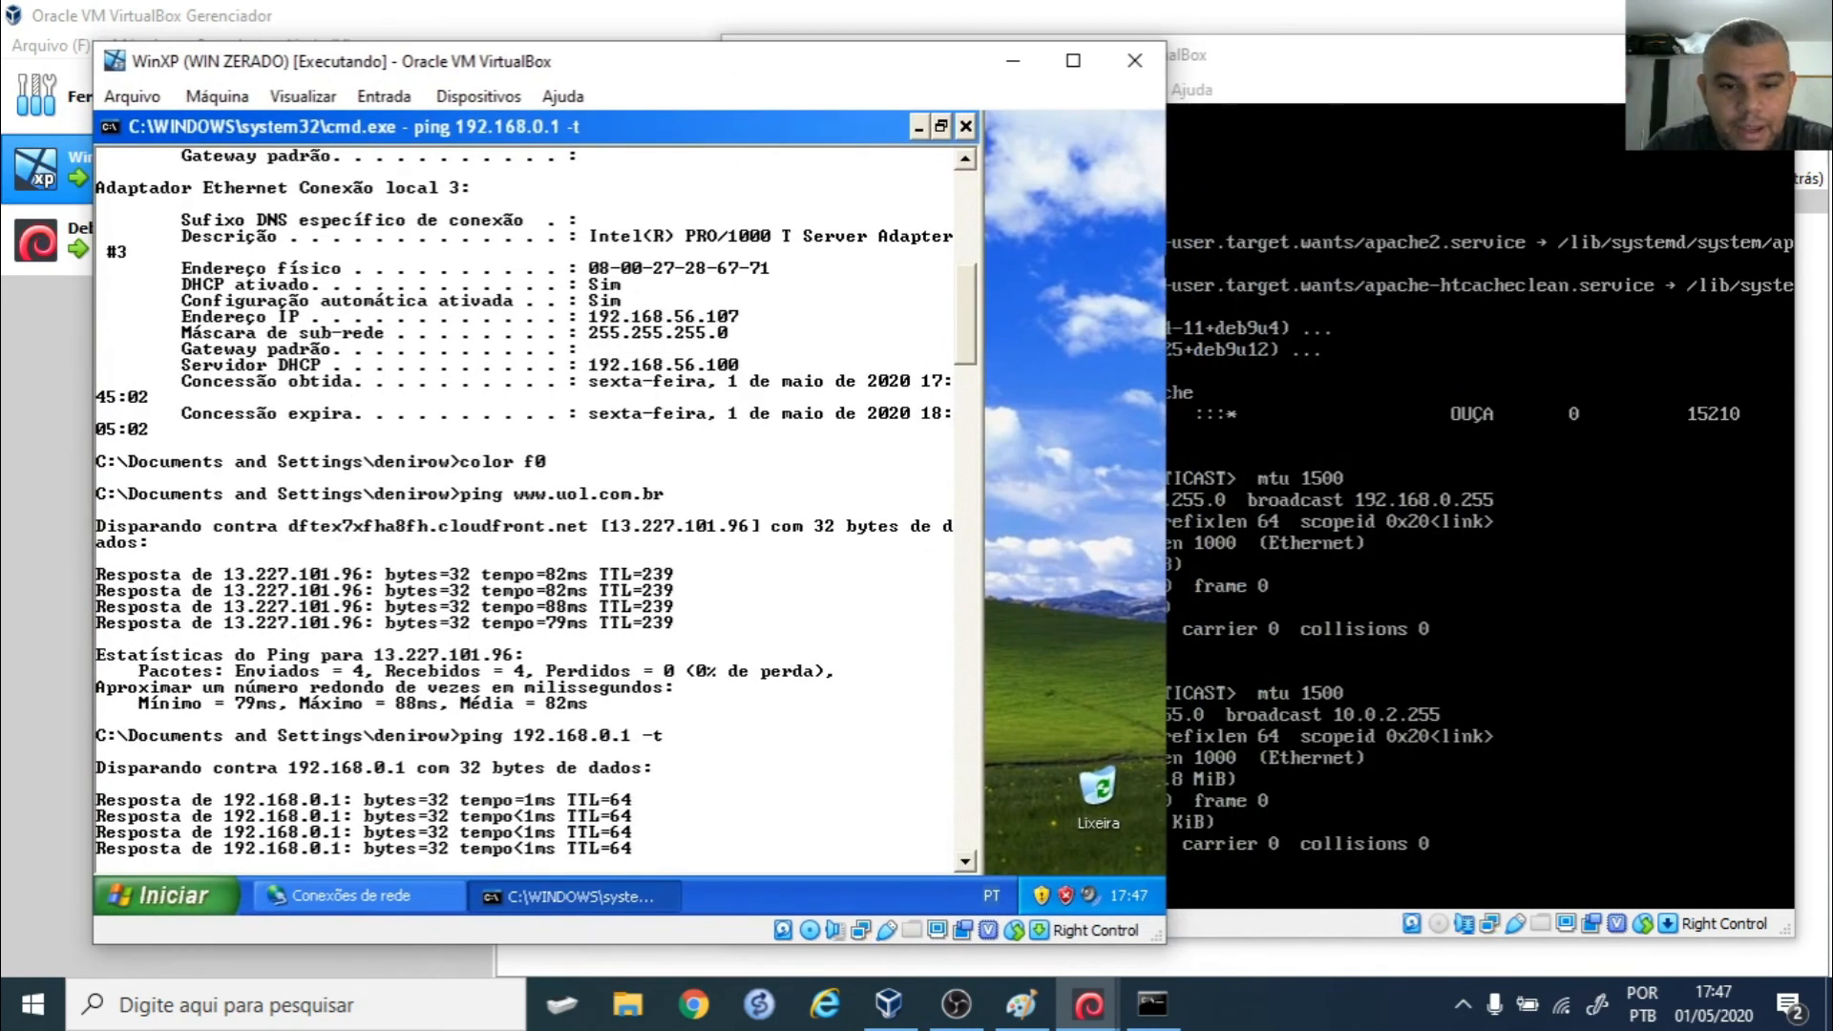
# - On Debian, run 'ifconfig eth1 down' and then 'ifconfig eth1 up' while XP keeps pinging
pyautogui.click(1385, 420)
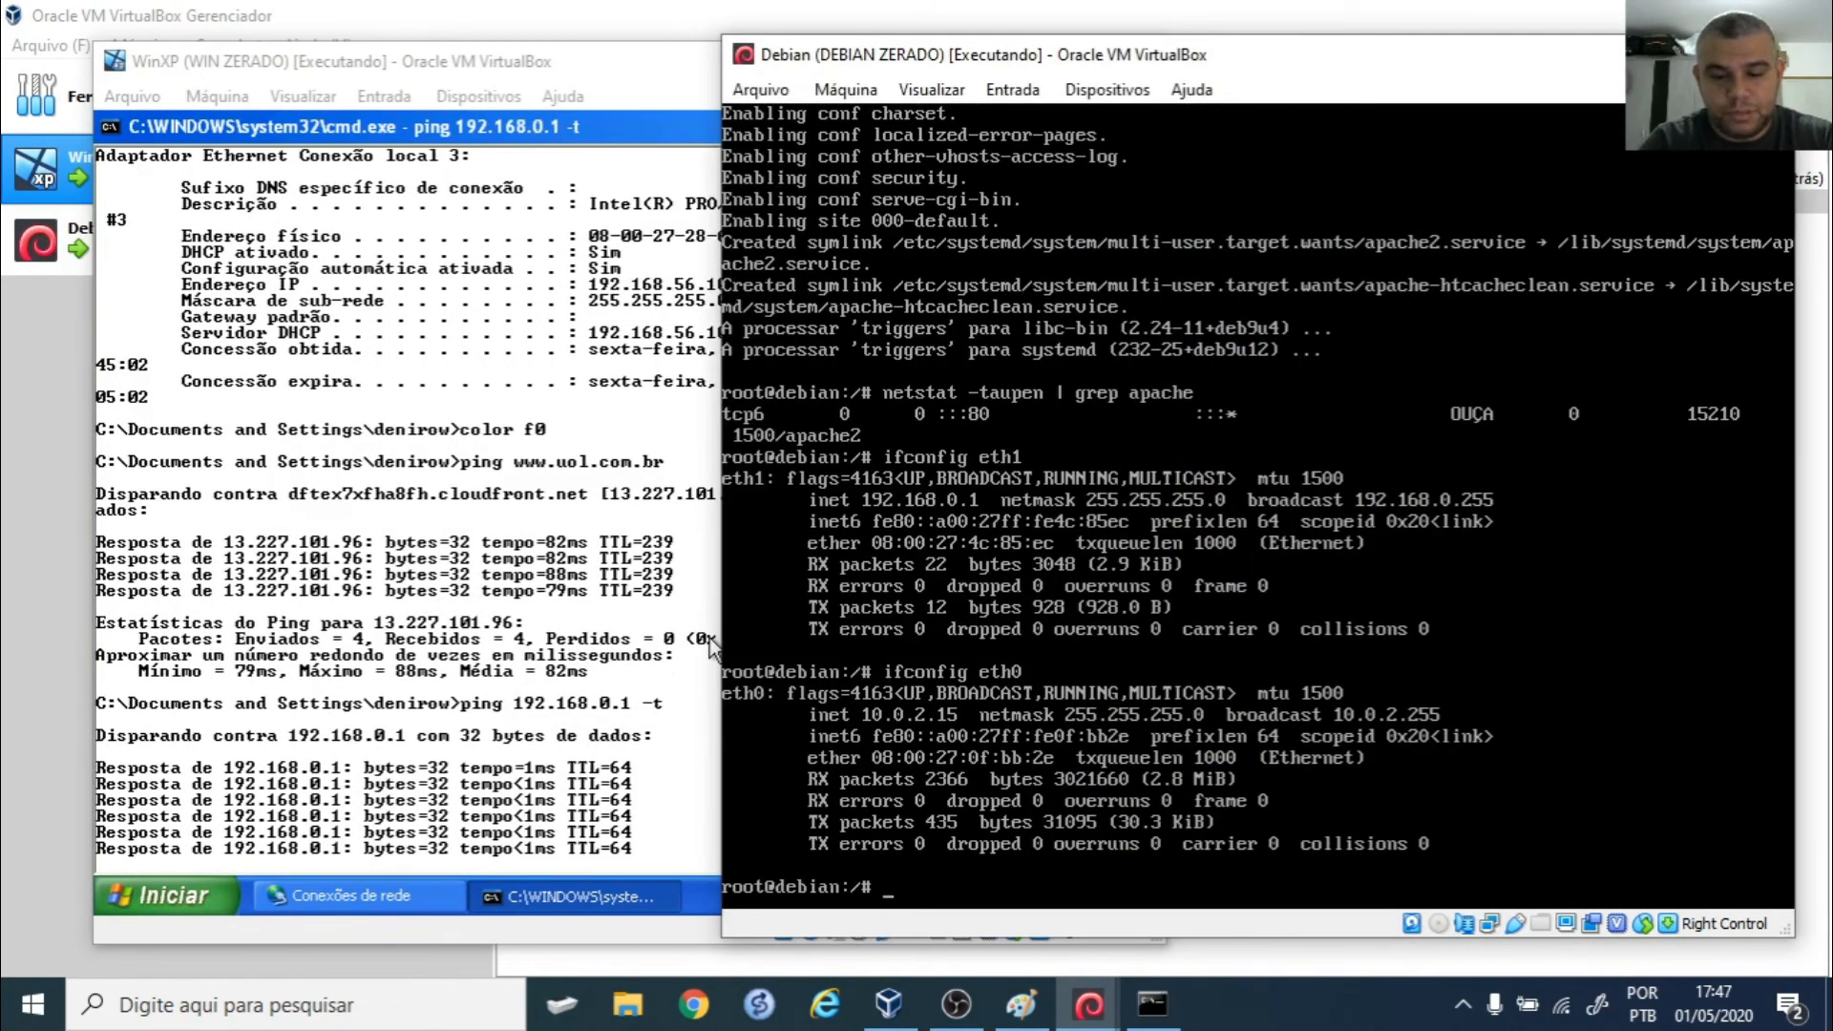
pyautogui.write('ifconfig eth1 down')
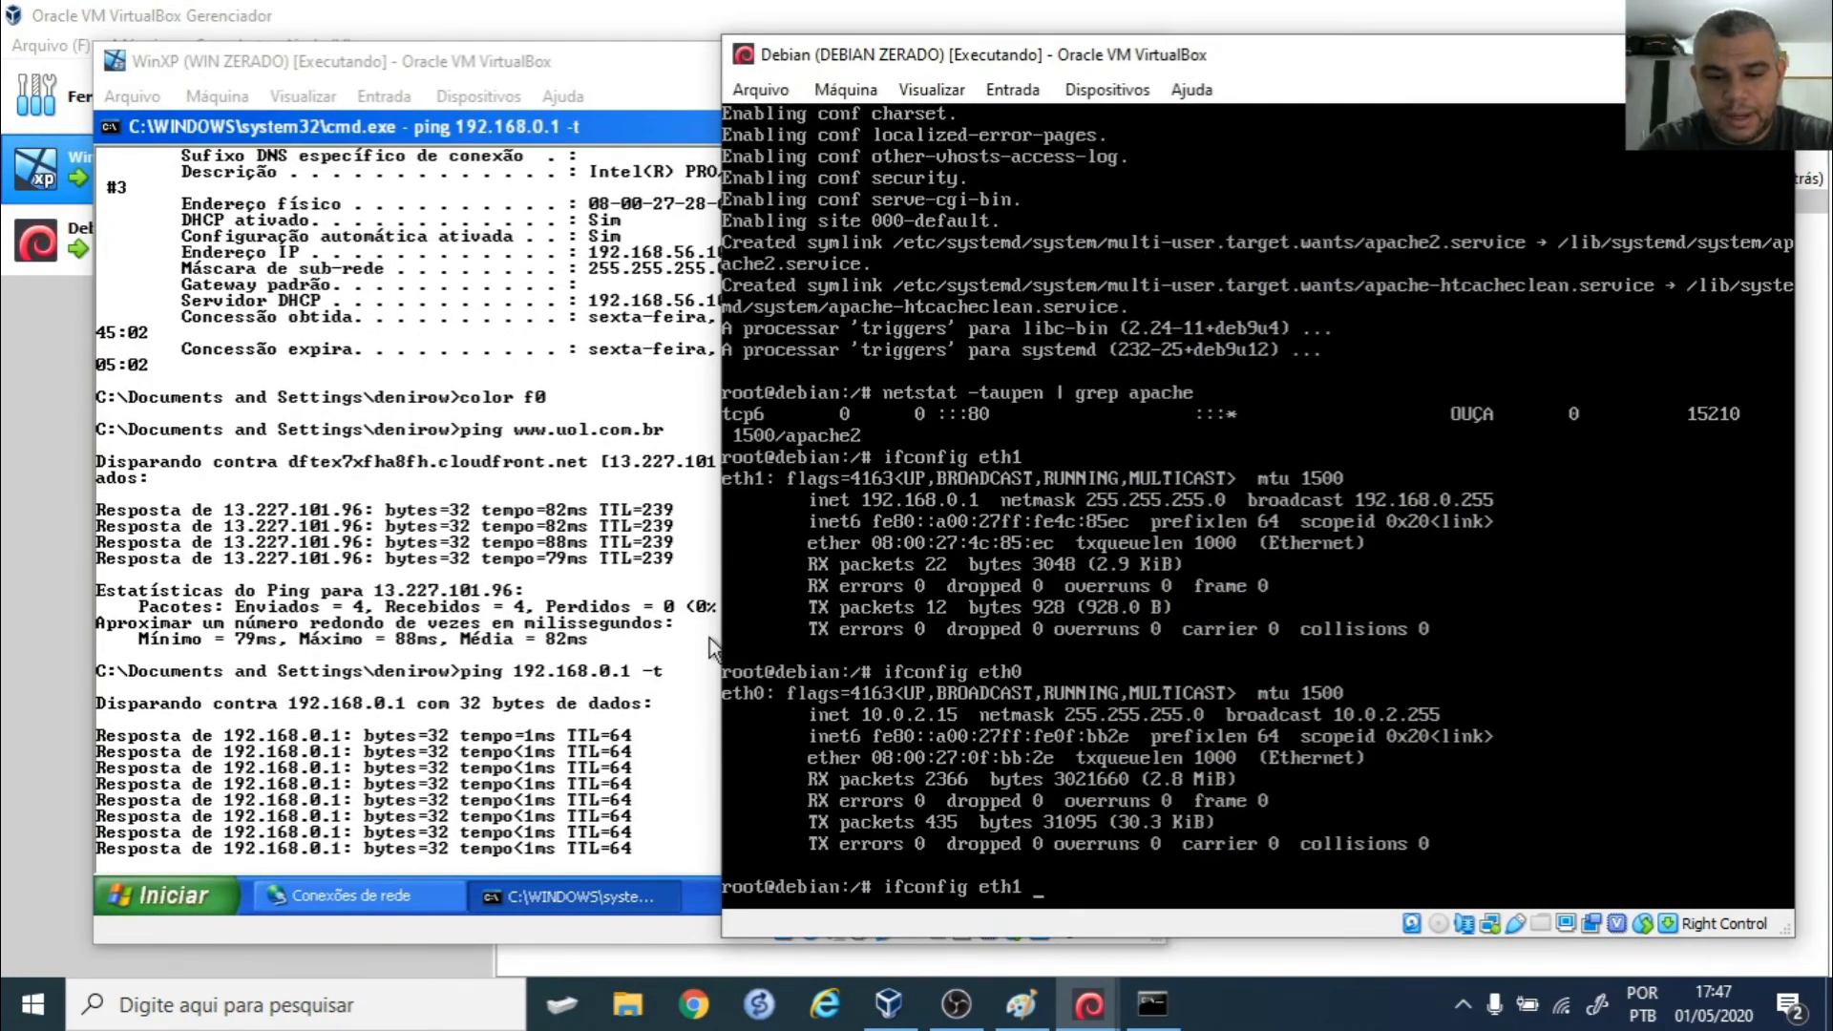
pyautogui.press('Return')
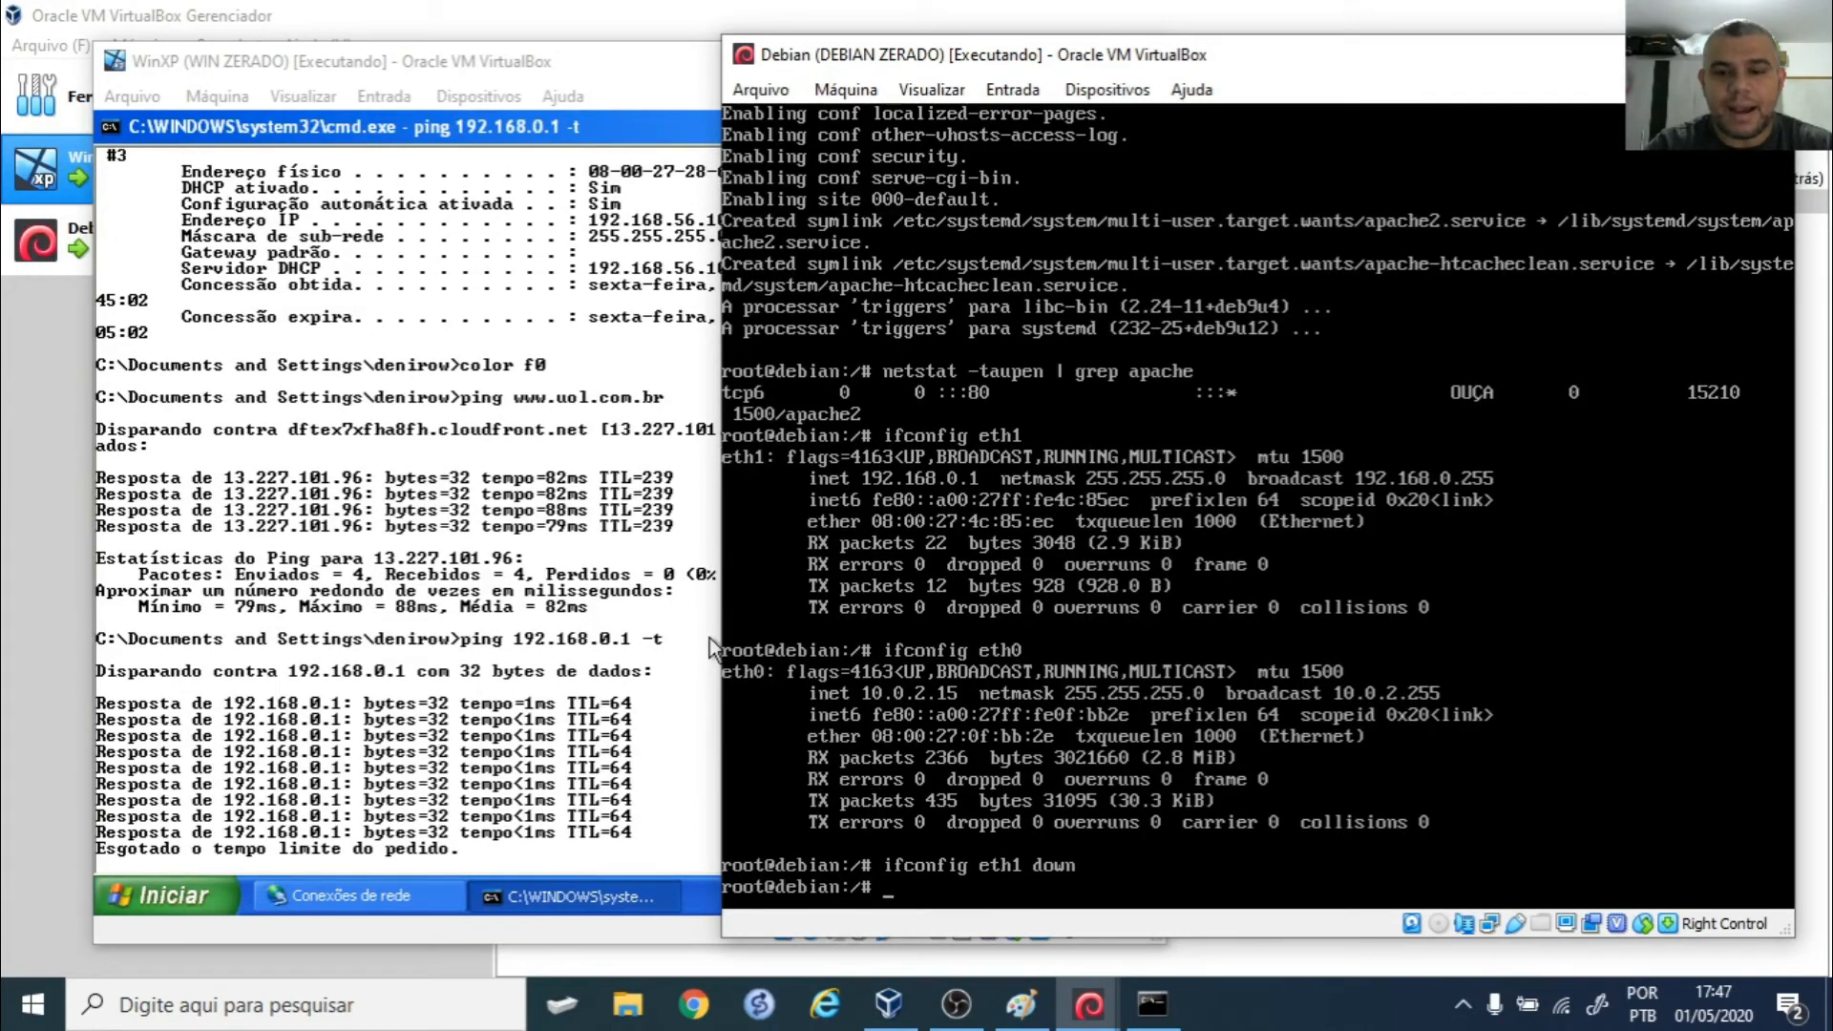
pyautogui.press('Up')
pyautogui.write('up')
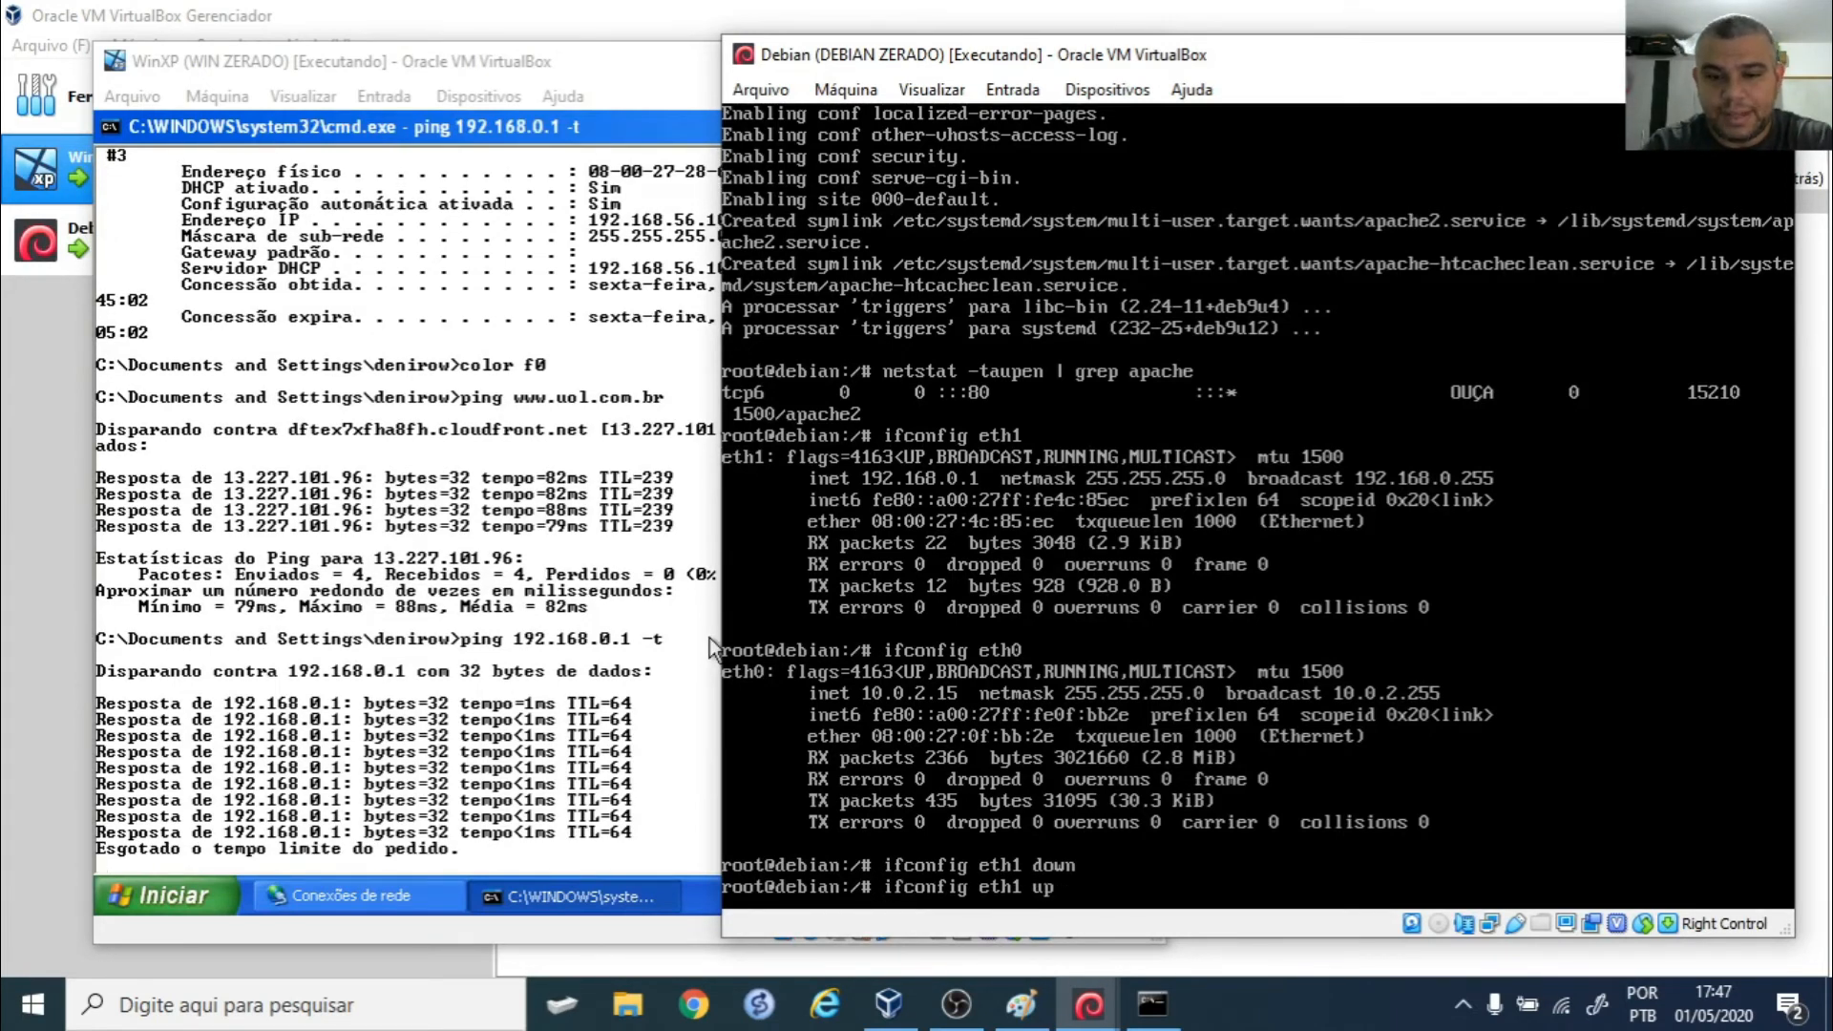
pyautogui.press('Return')
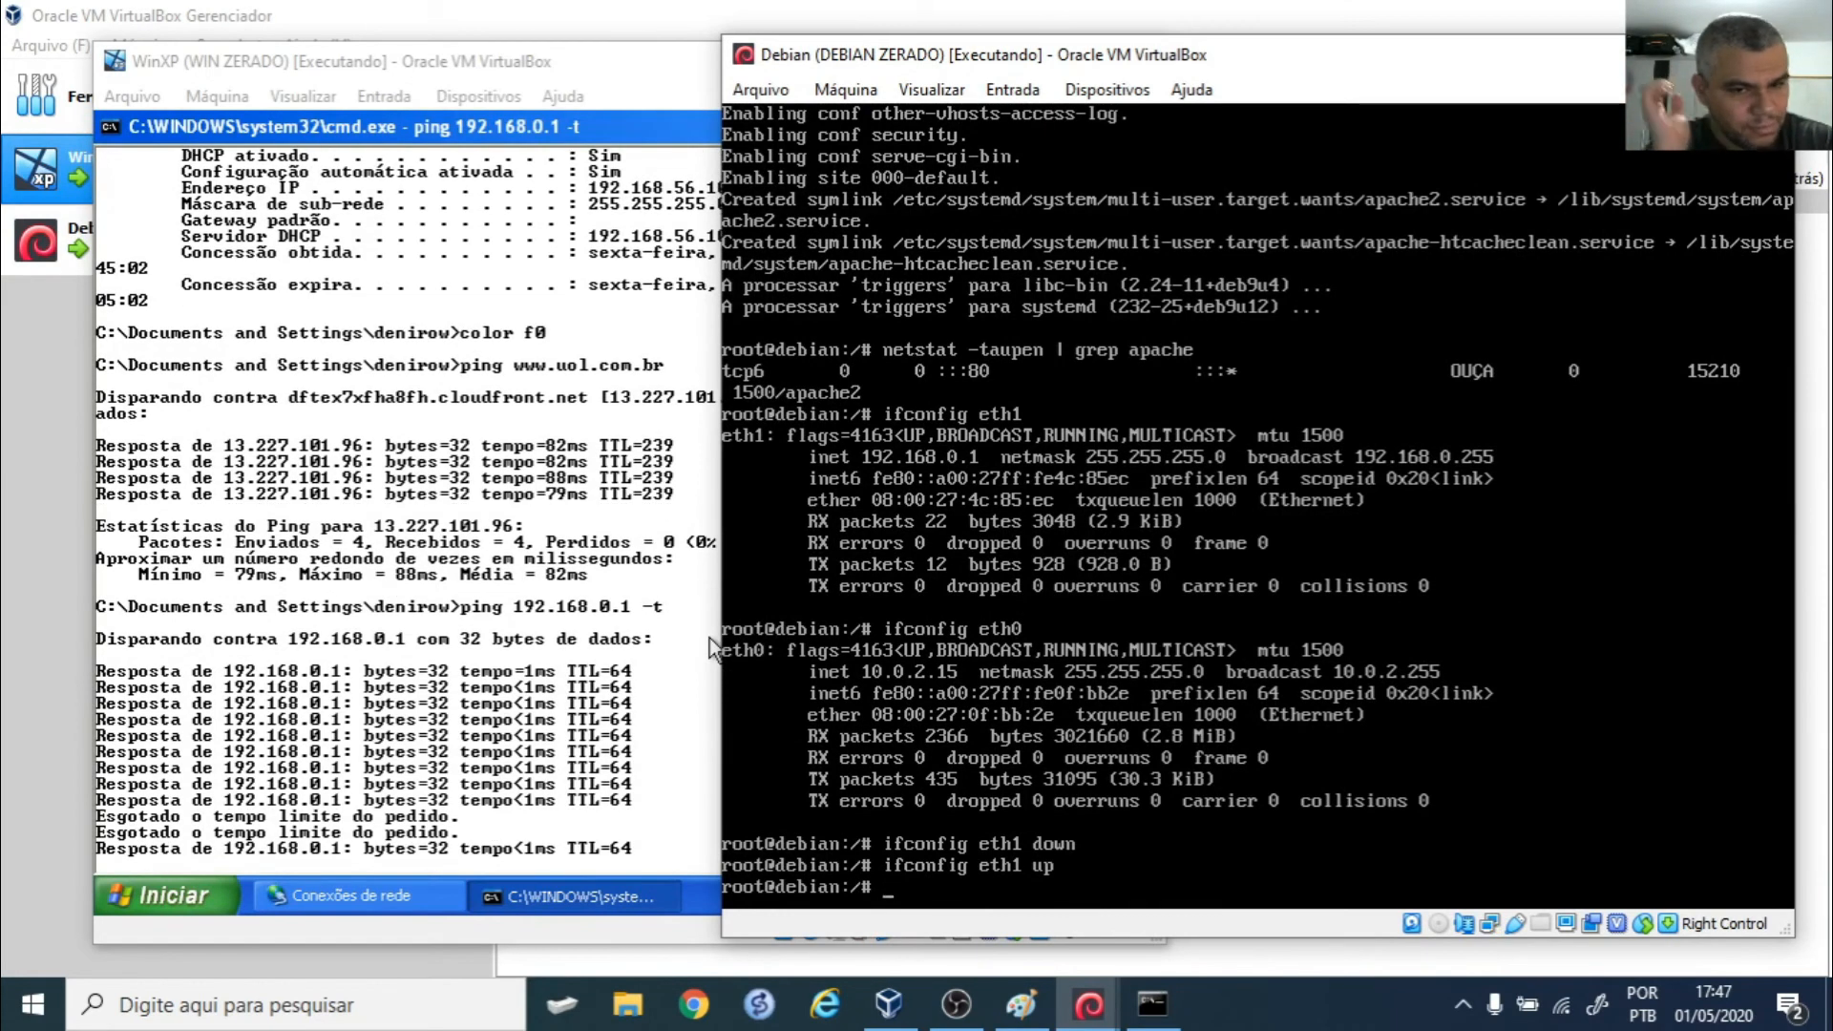
pyautogui.click(494, 516)
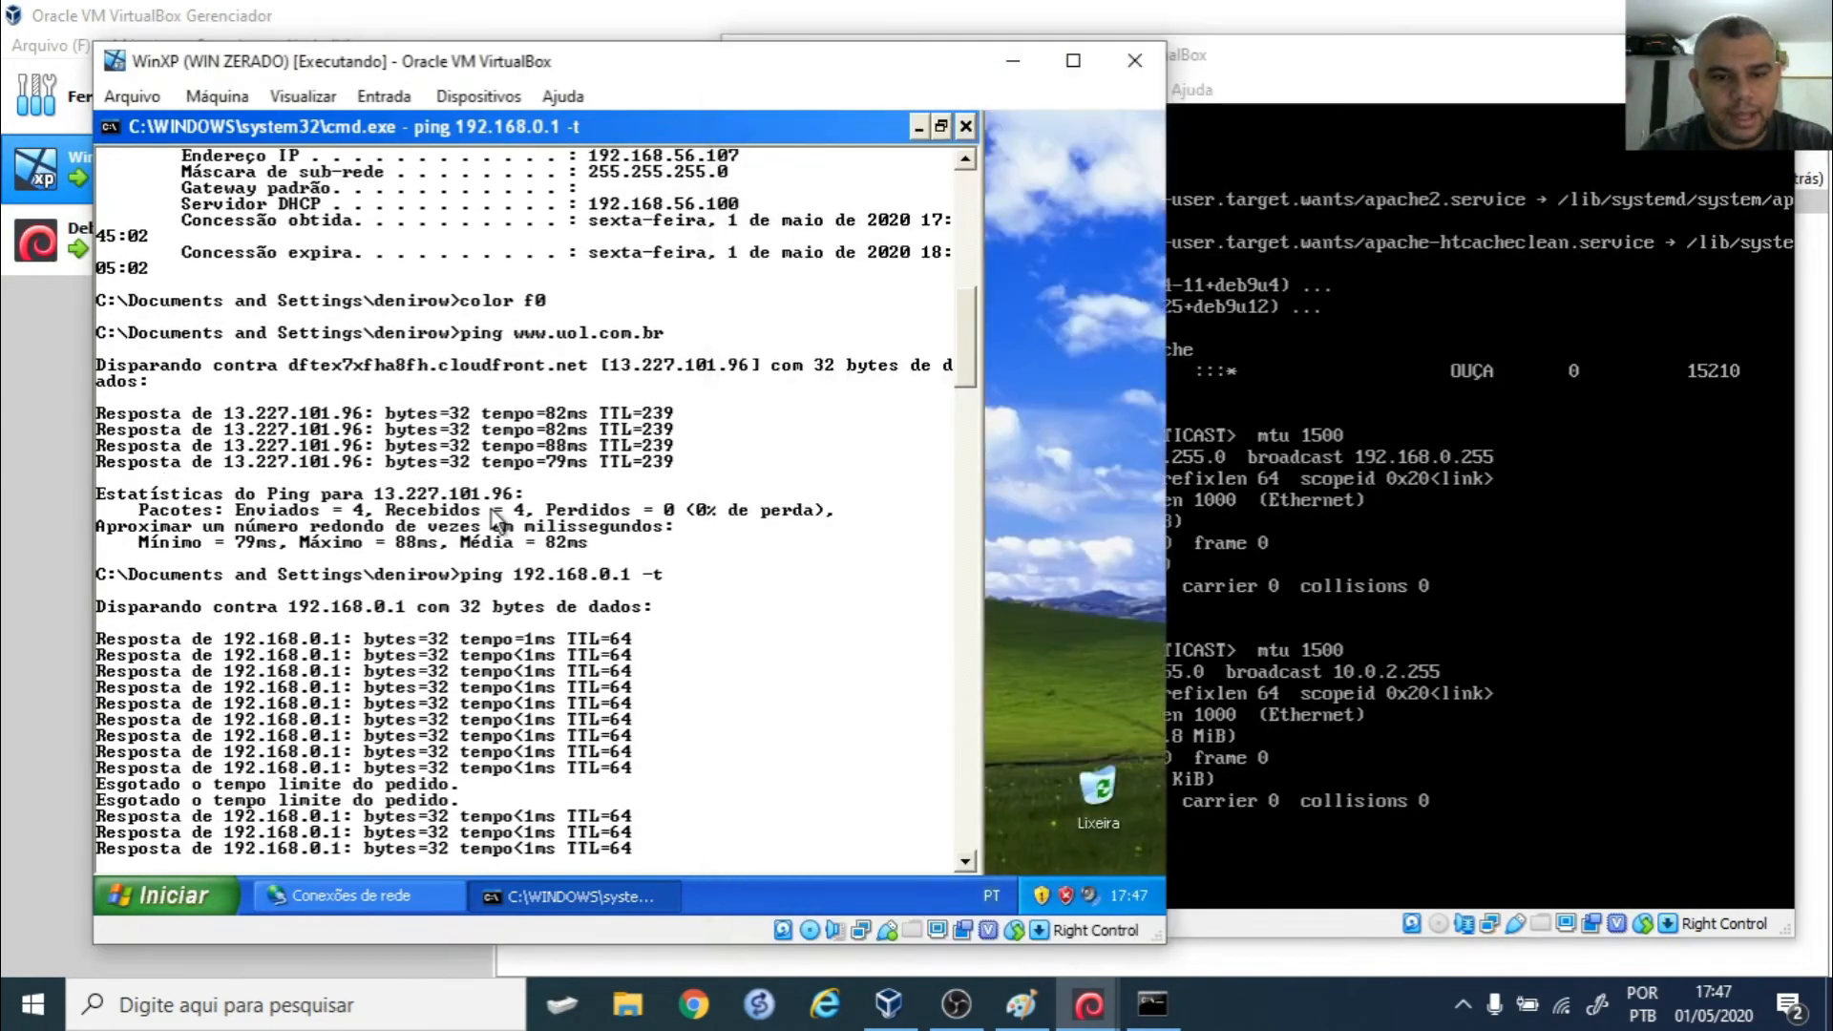
# - Stop the ping with Ctrl+C, ping the host at 192.168.56.1 for 4/4 replies, and close cmd
pyautogui.hotkey('ctrl', 'c')
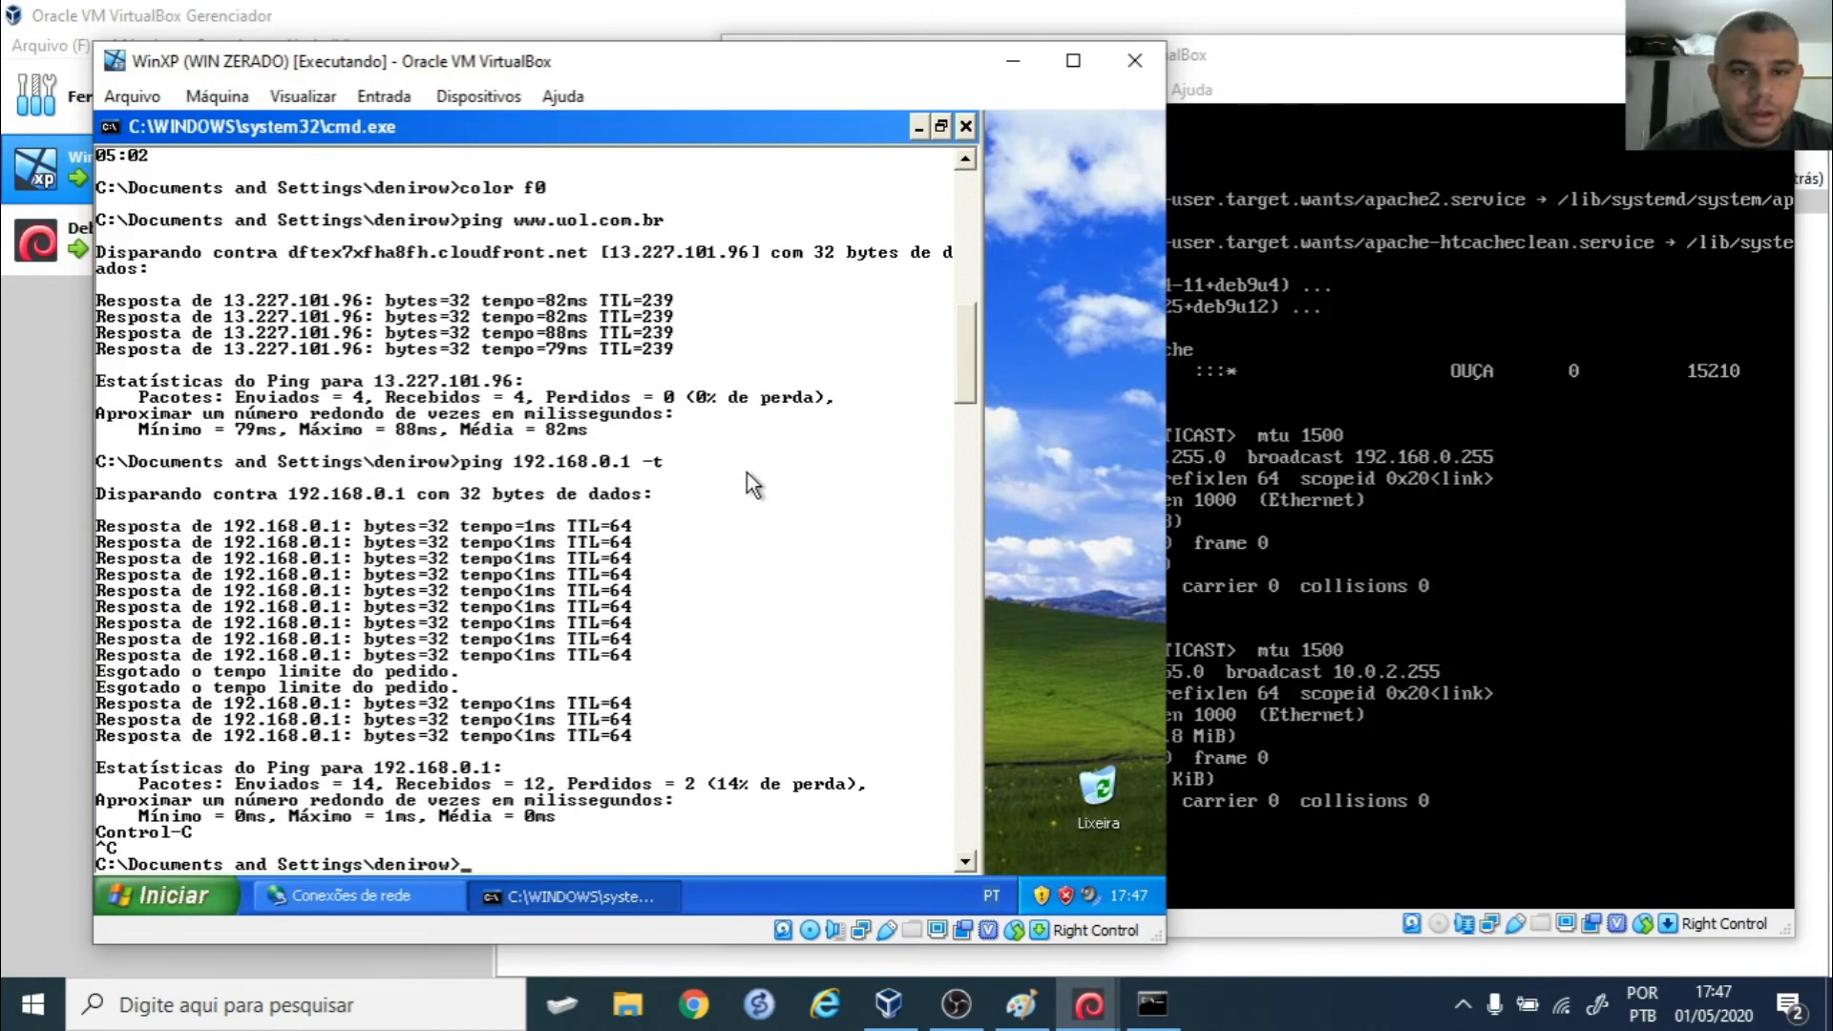
pyautogui.scroll(9, 747, 473)
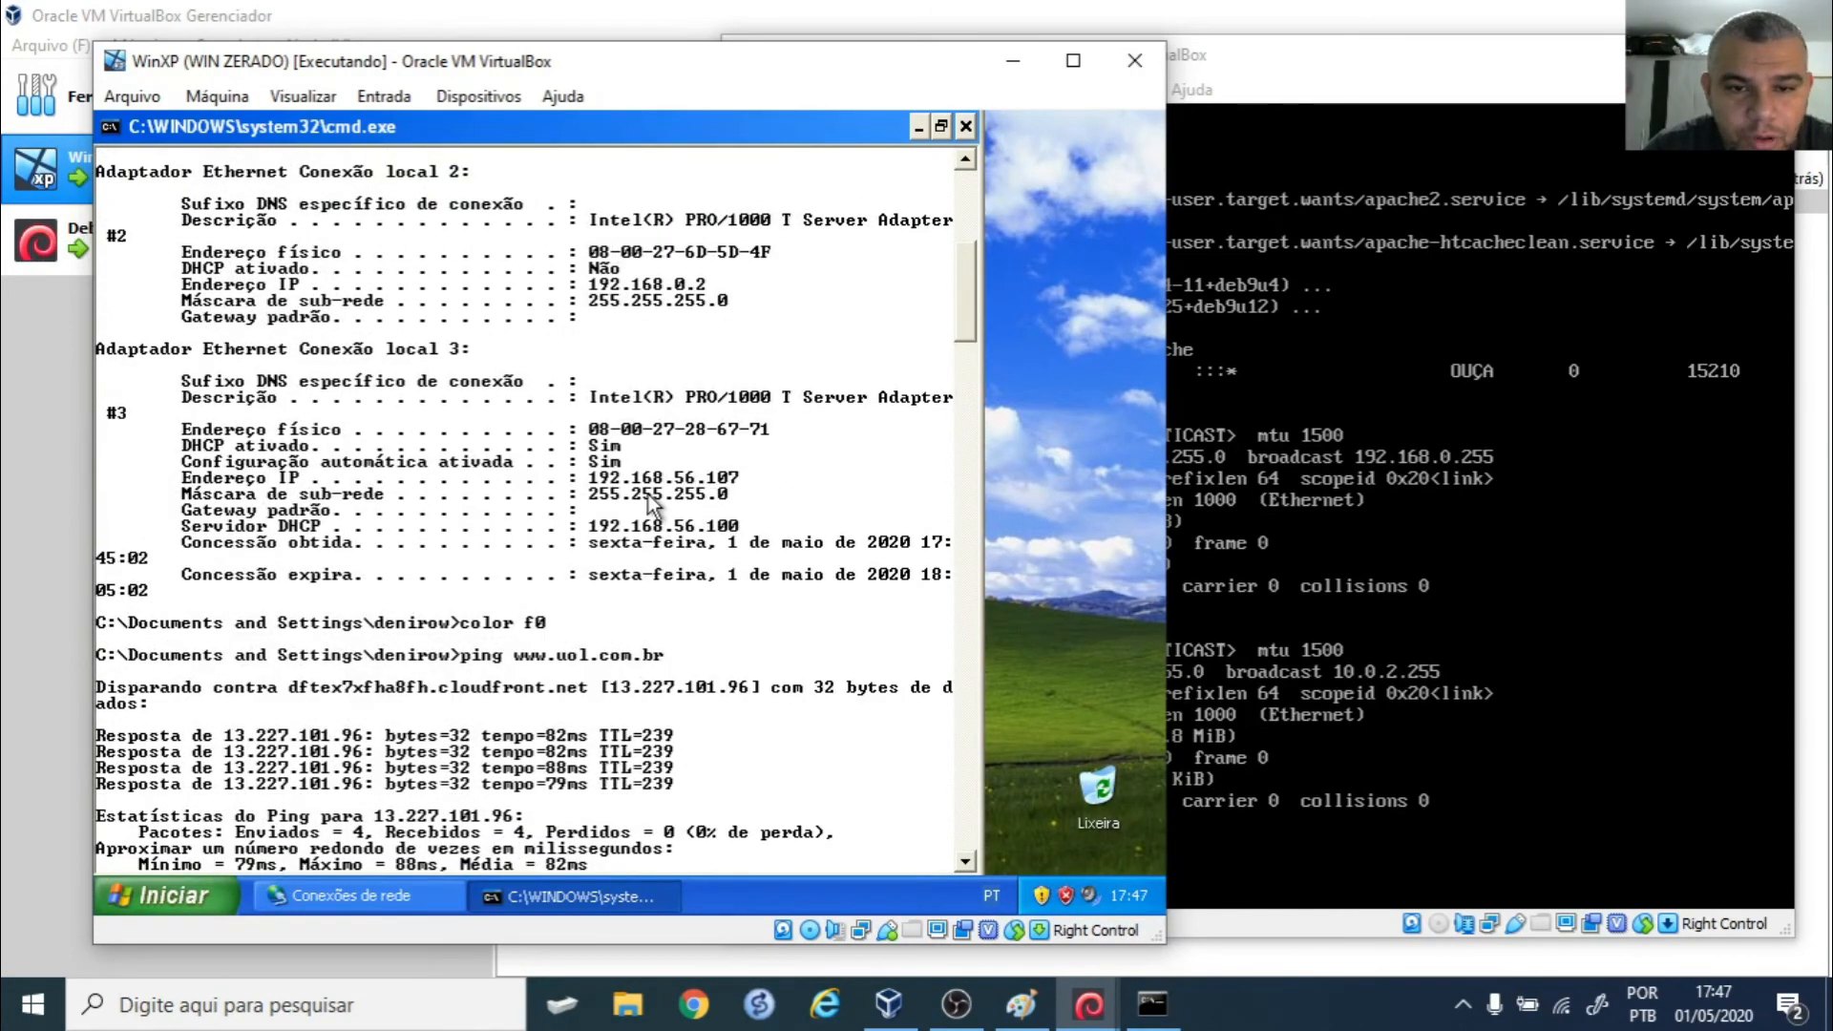
pyautogui.scroll(-9, 728, 492)
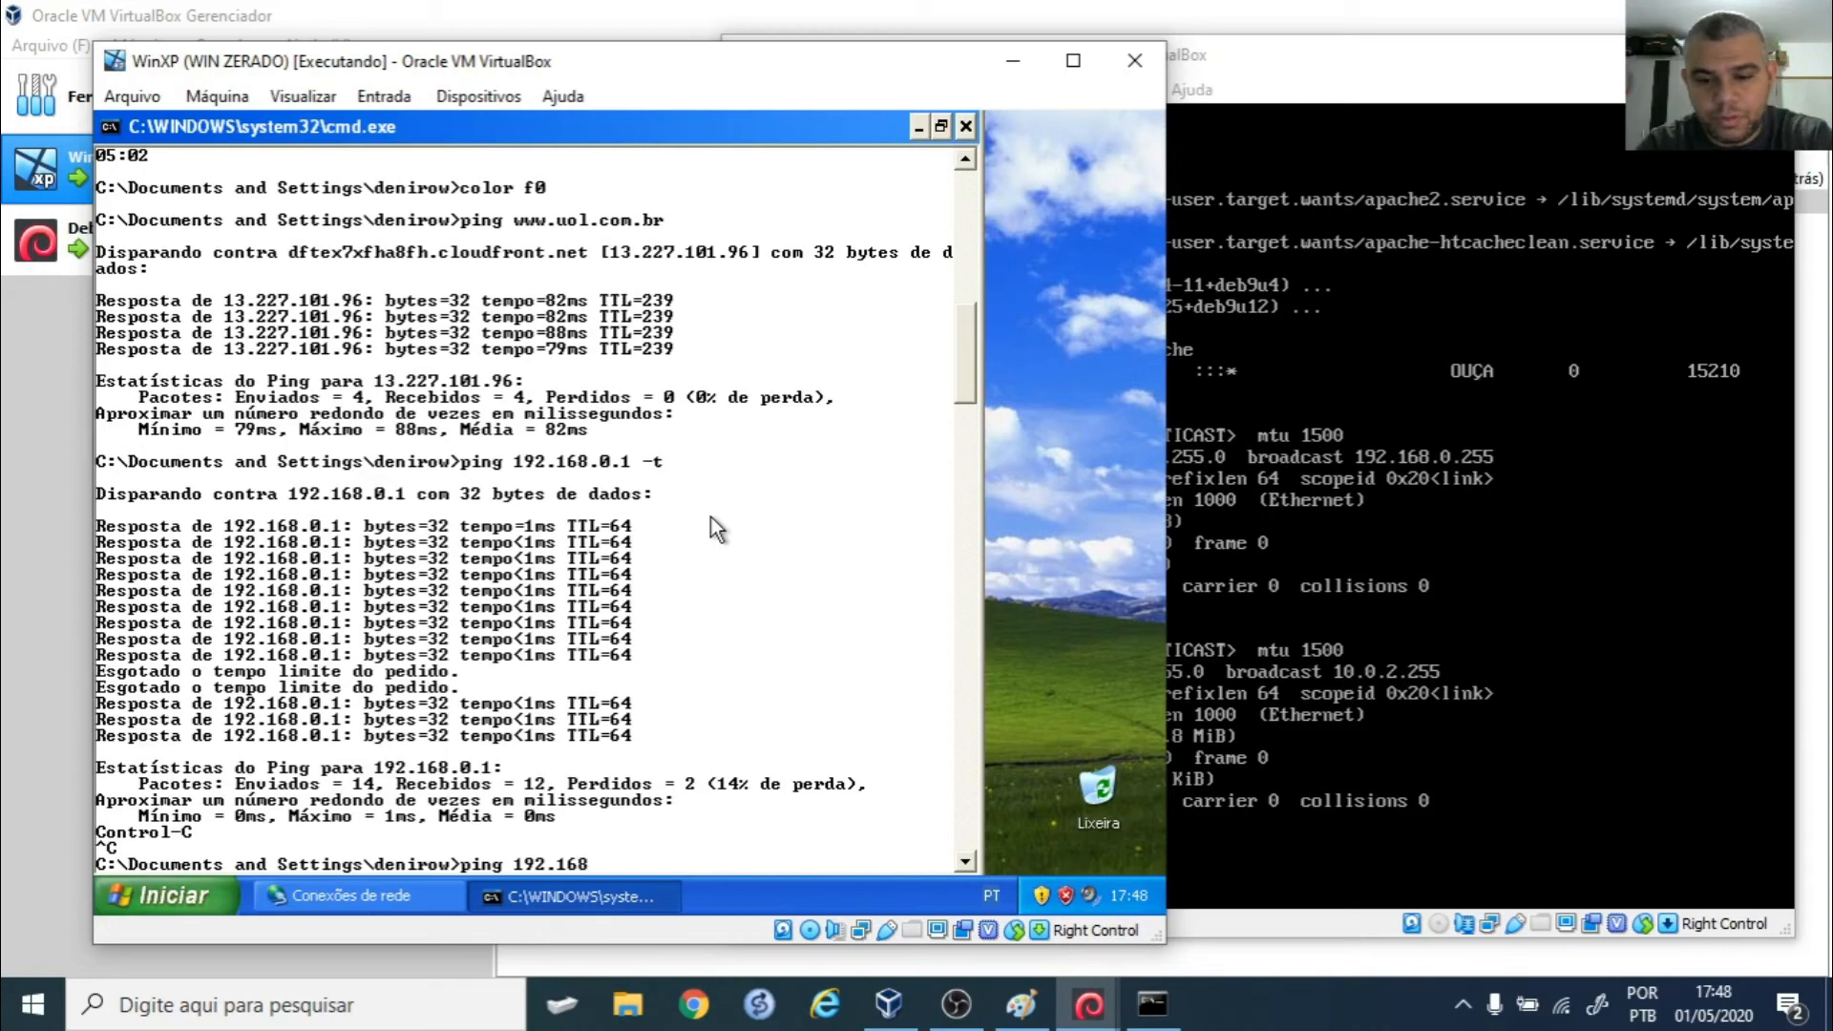
pyautogui.write('56.1')
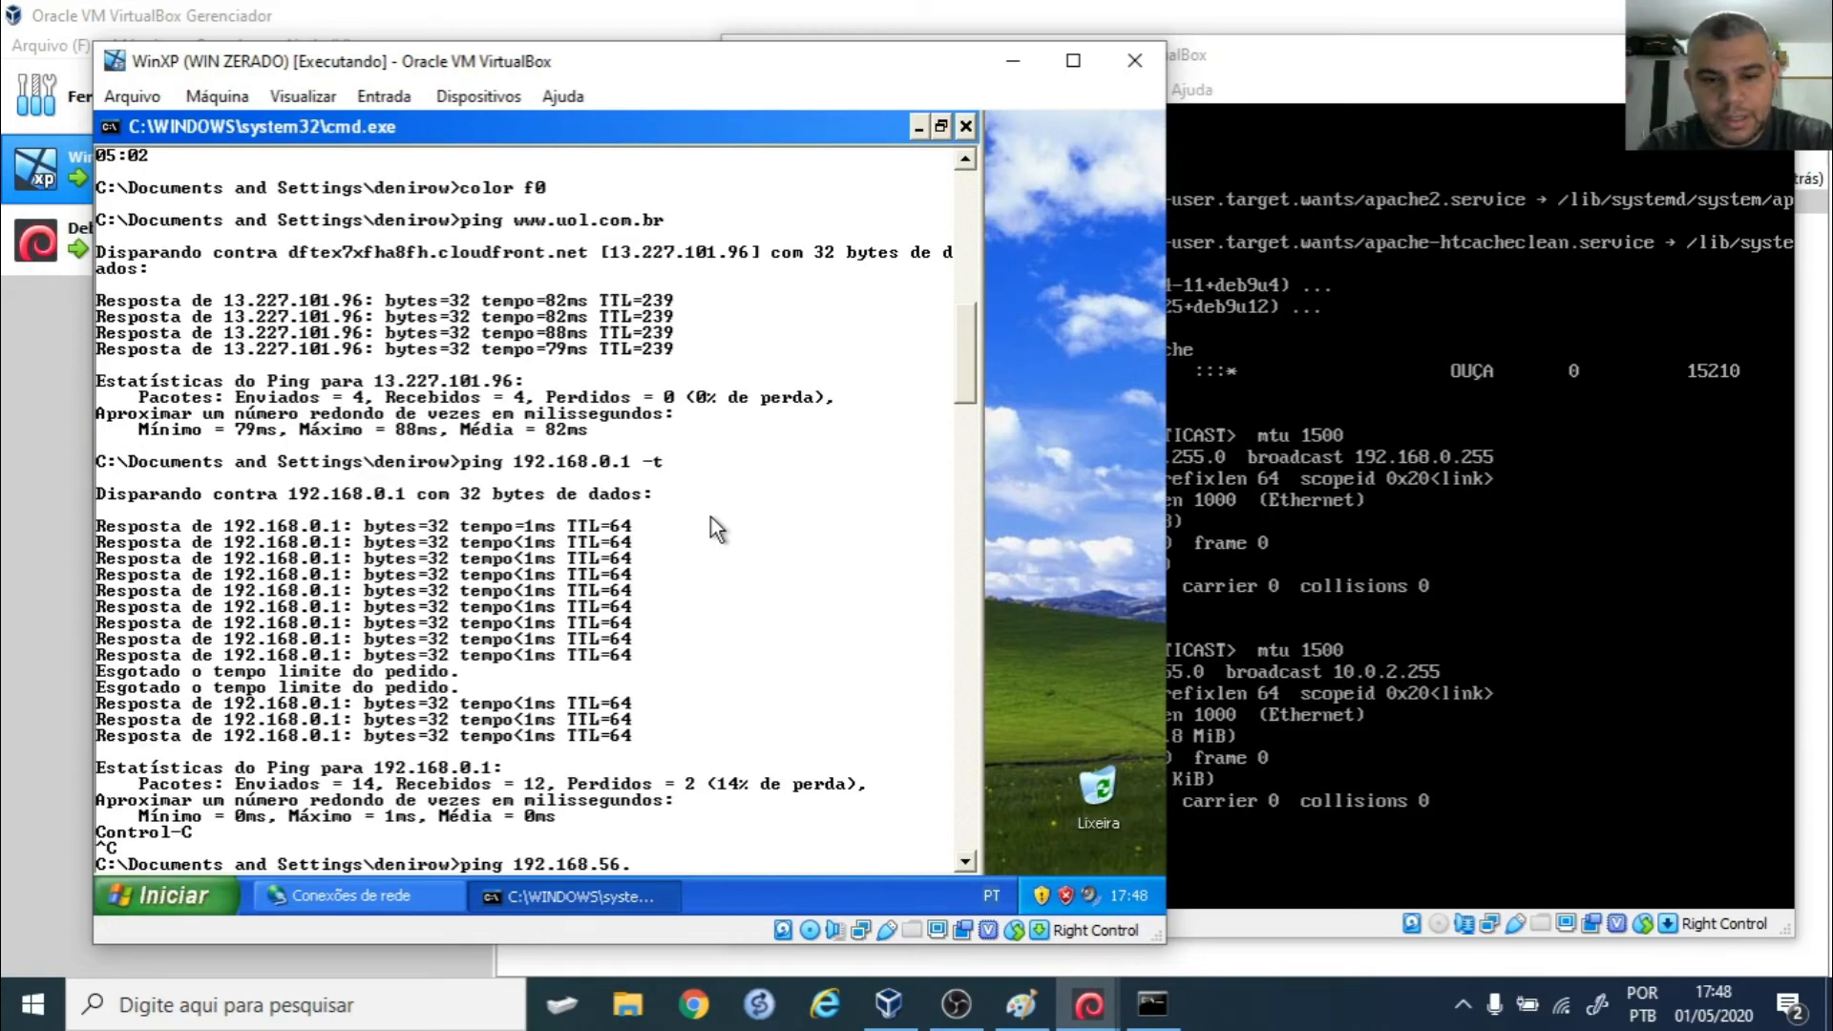
pyautogui.press('Return')
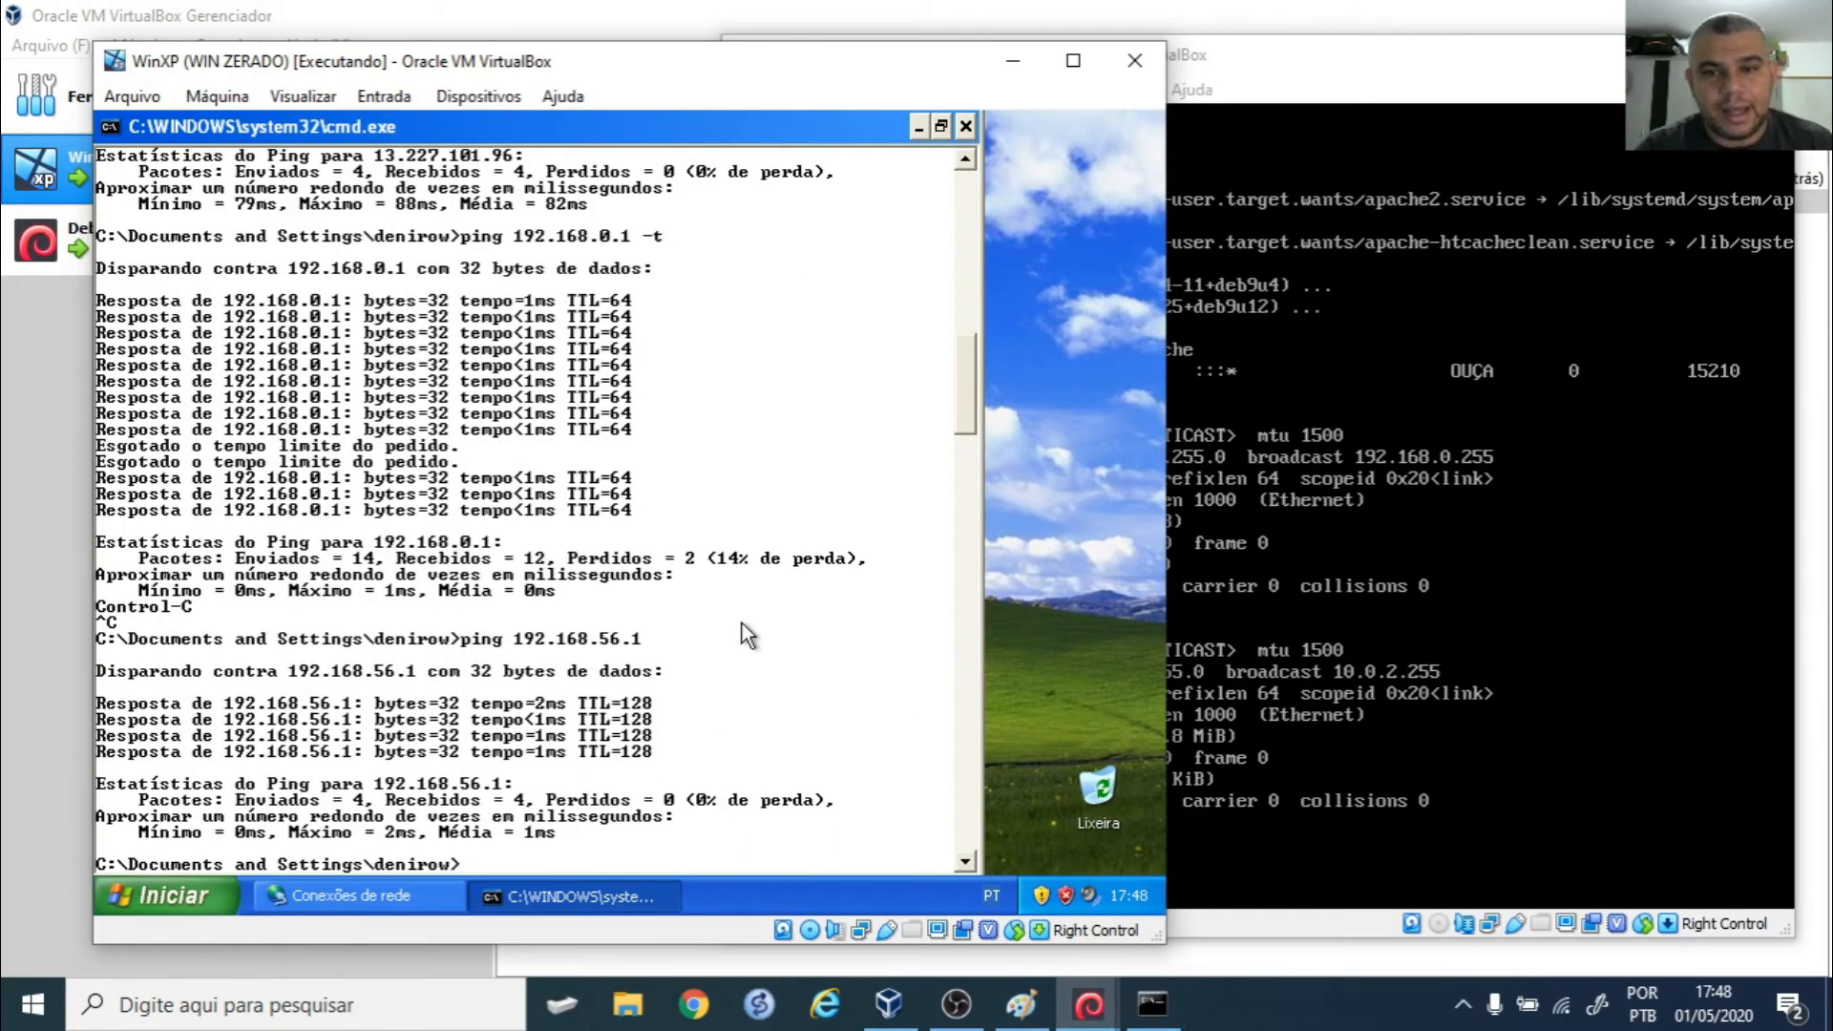
pyautogui.click(966, 127)
# - In Conexões de rede, rename Conexão local to NAT
pyautogui.click(343, 897)
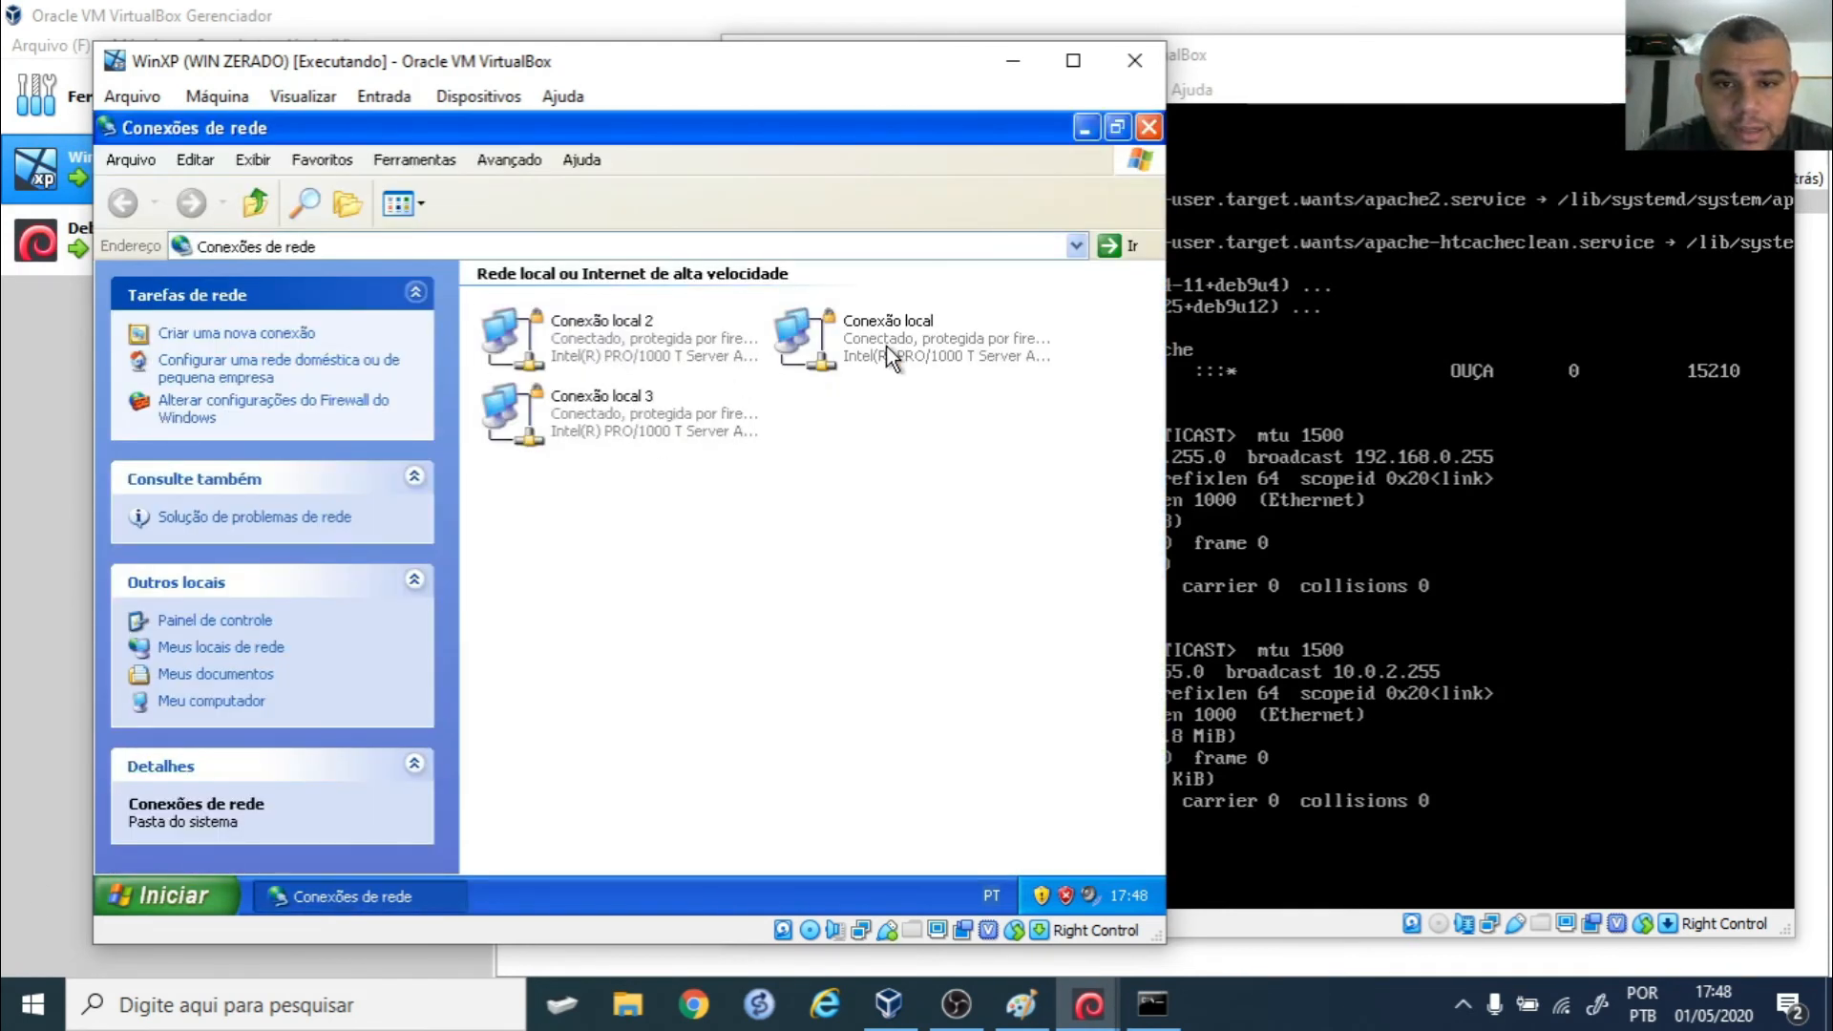
pyautogui.click(886, 346)
pyautogui.rightClick(886, 345)
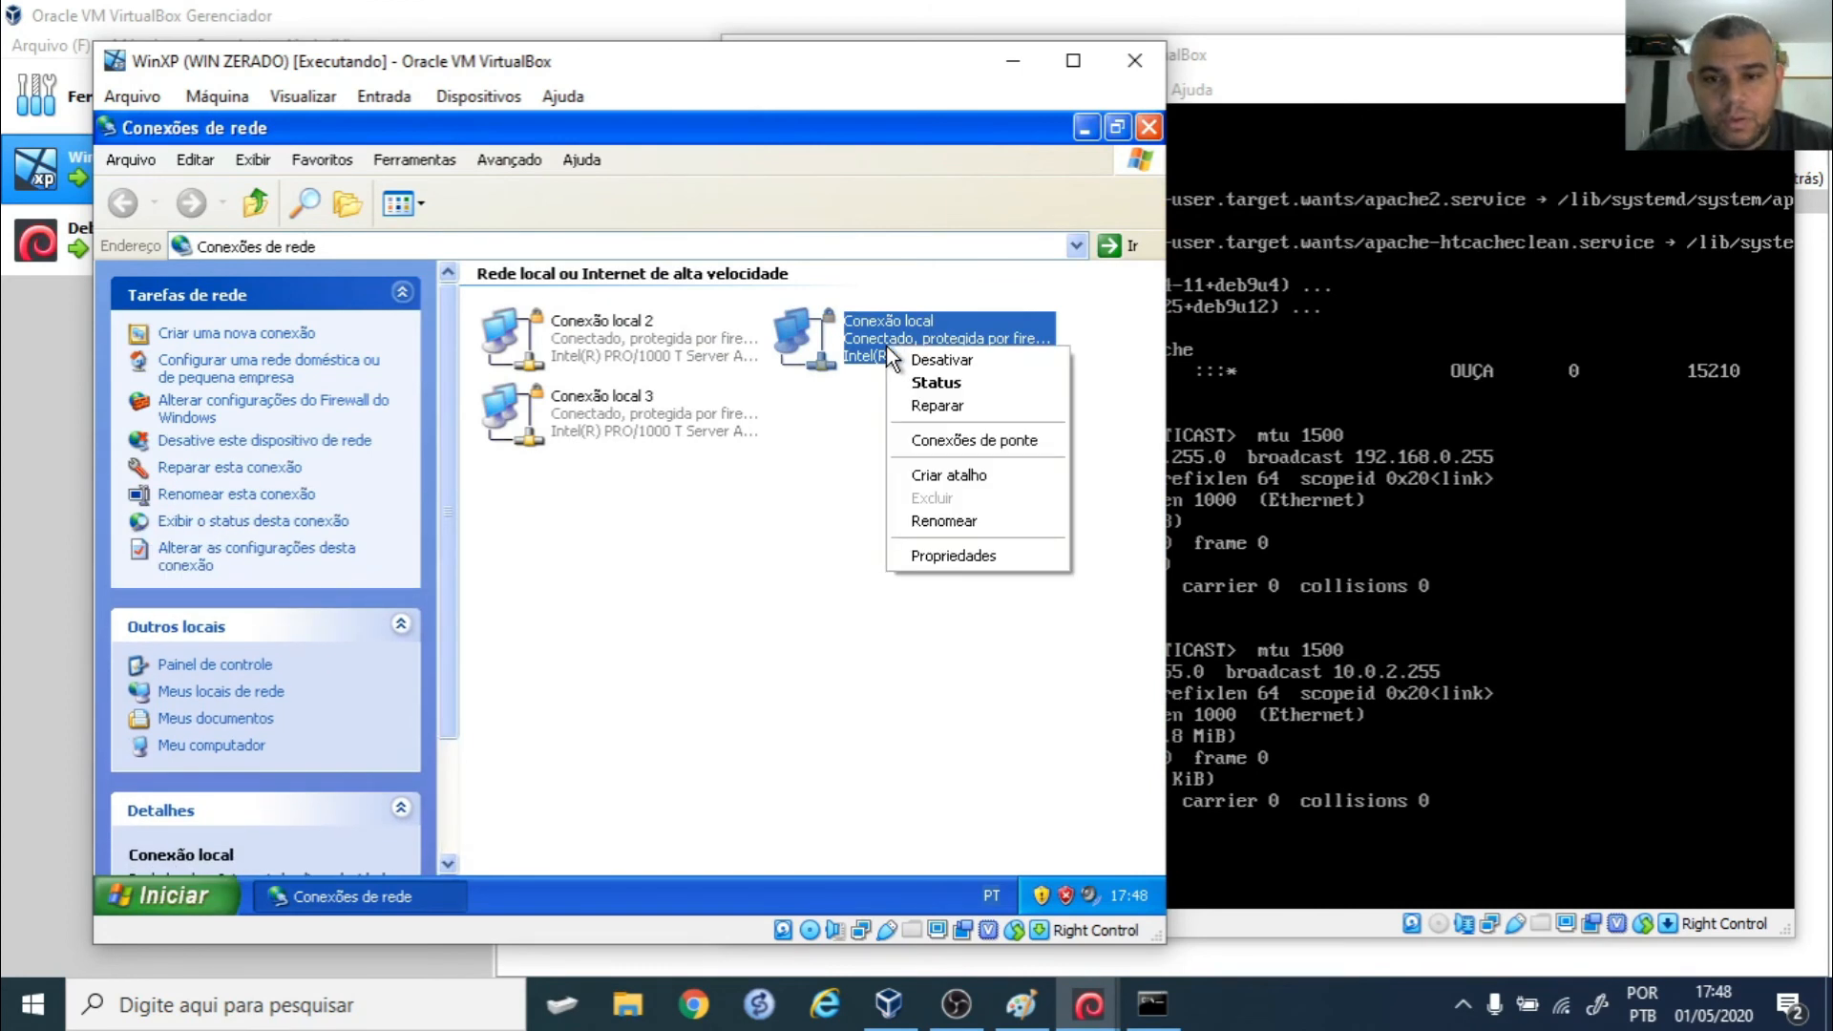
pyautogui.click(949, 525)
pyautogui.write('NAT')
pyautogui.press('Return')
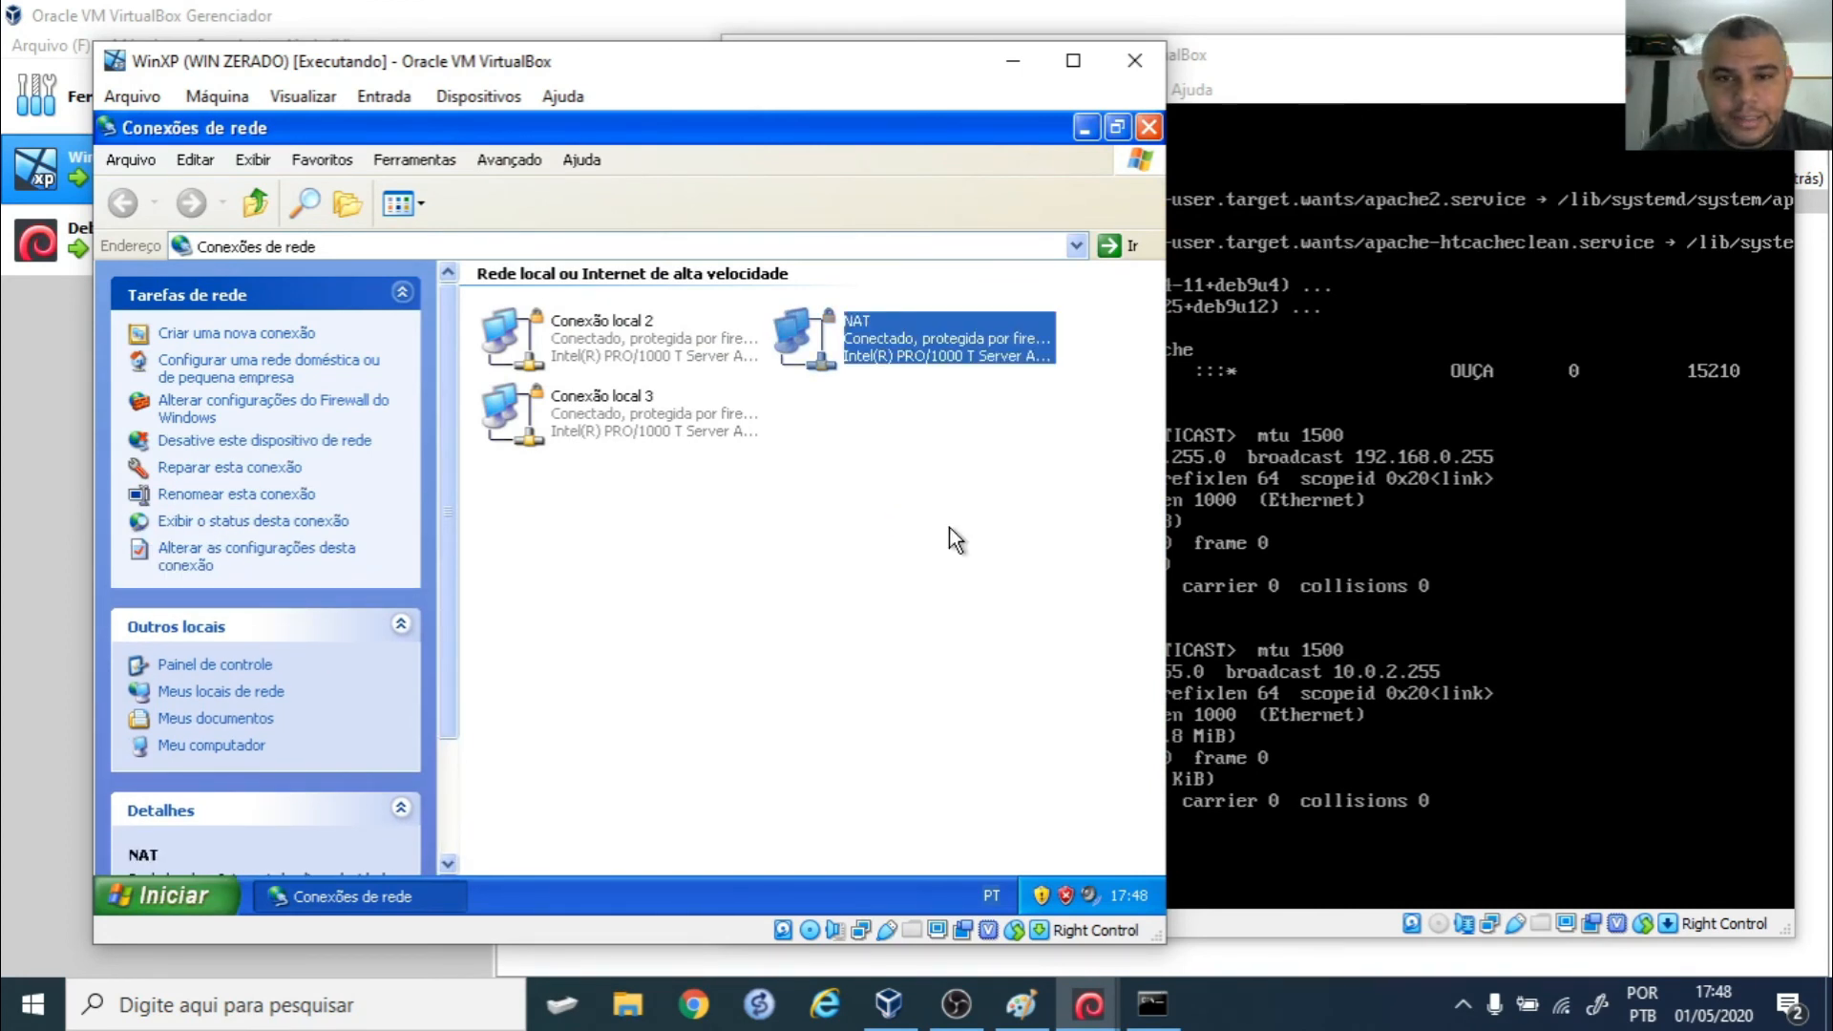
# - Rename Conexão local 2 to REDE INTERNET
pyautogui.rightClick(587, 325)
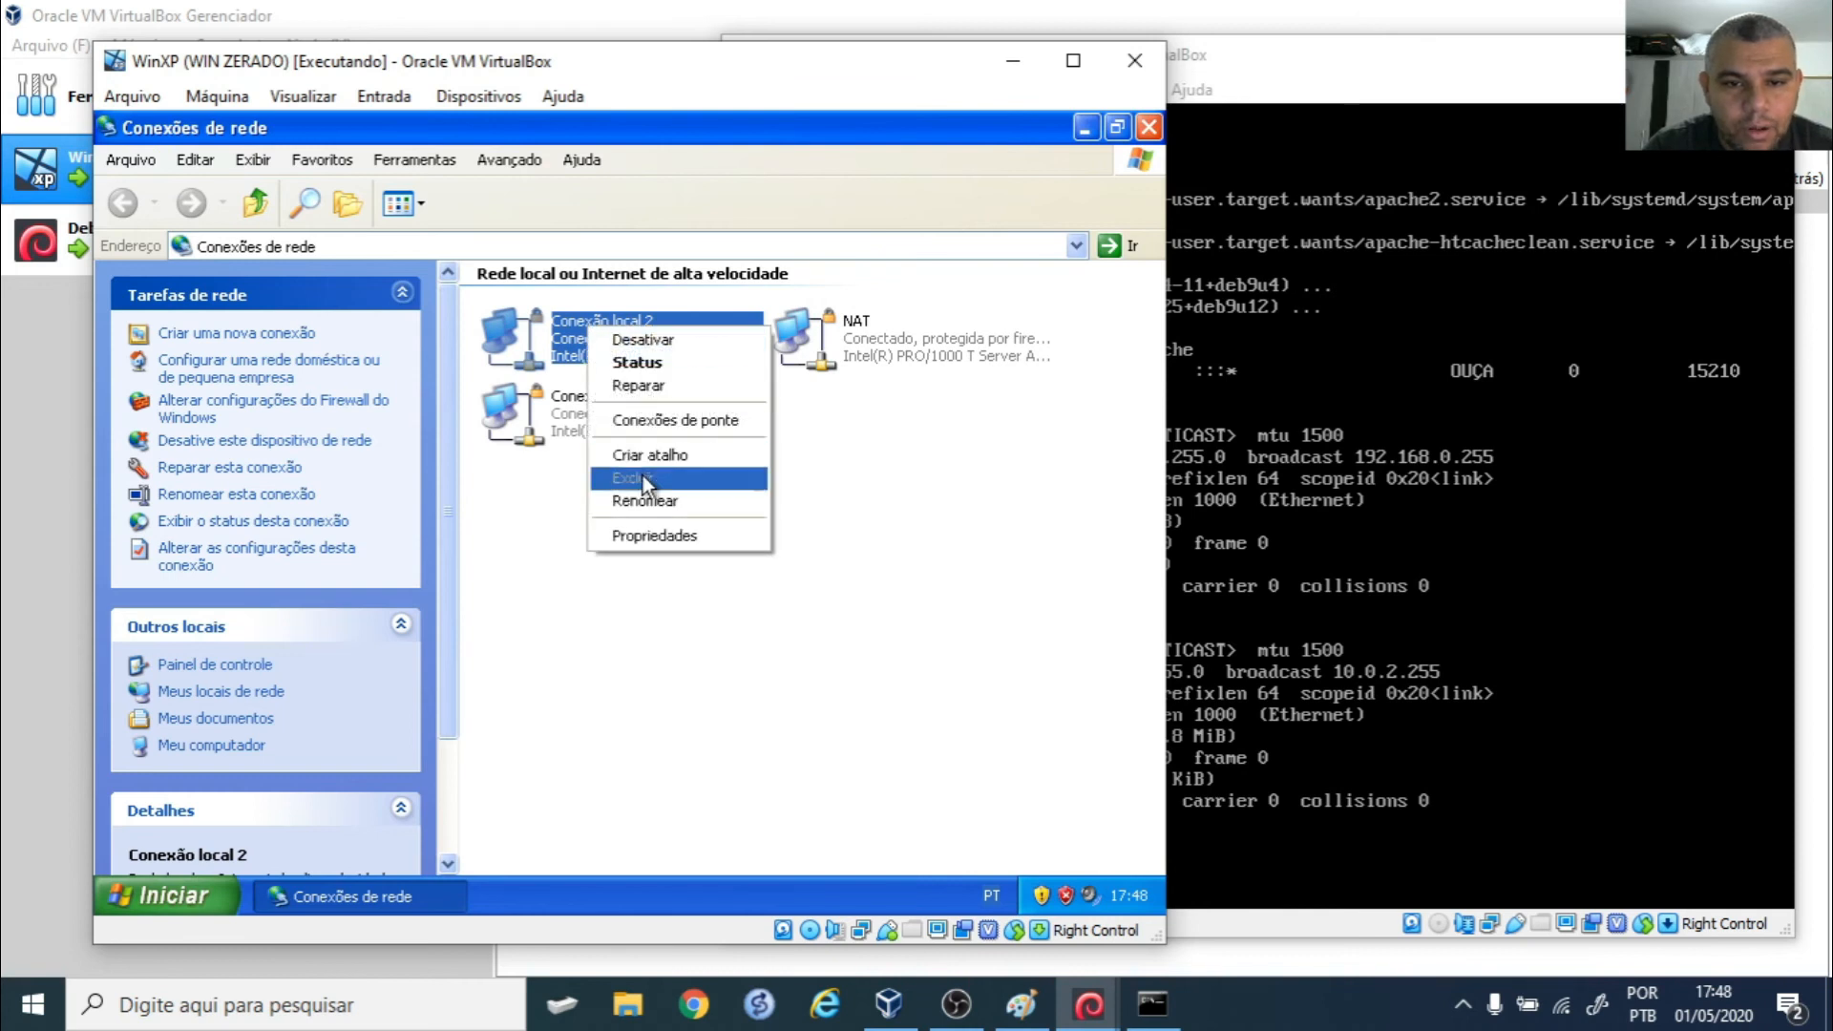
pyautogui.click(656, 503)
pyautogui.write('REDE I')
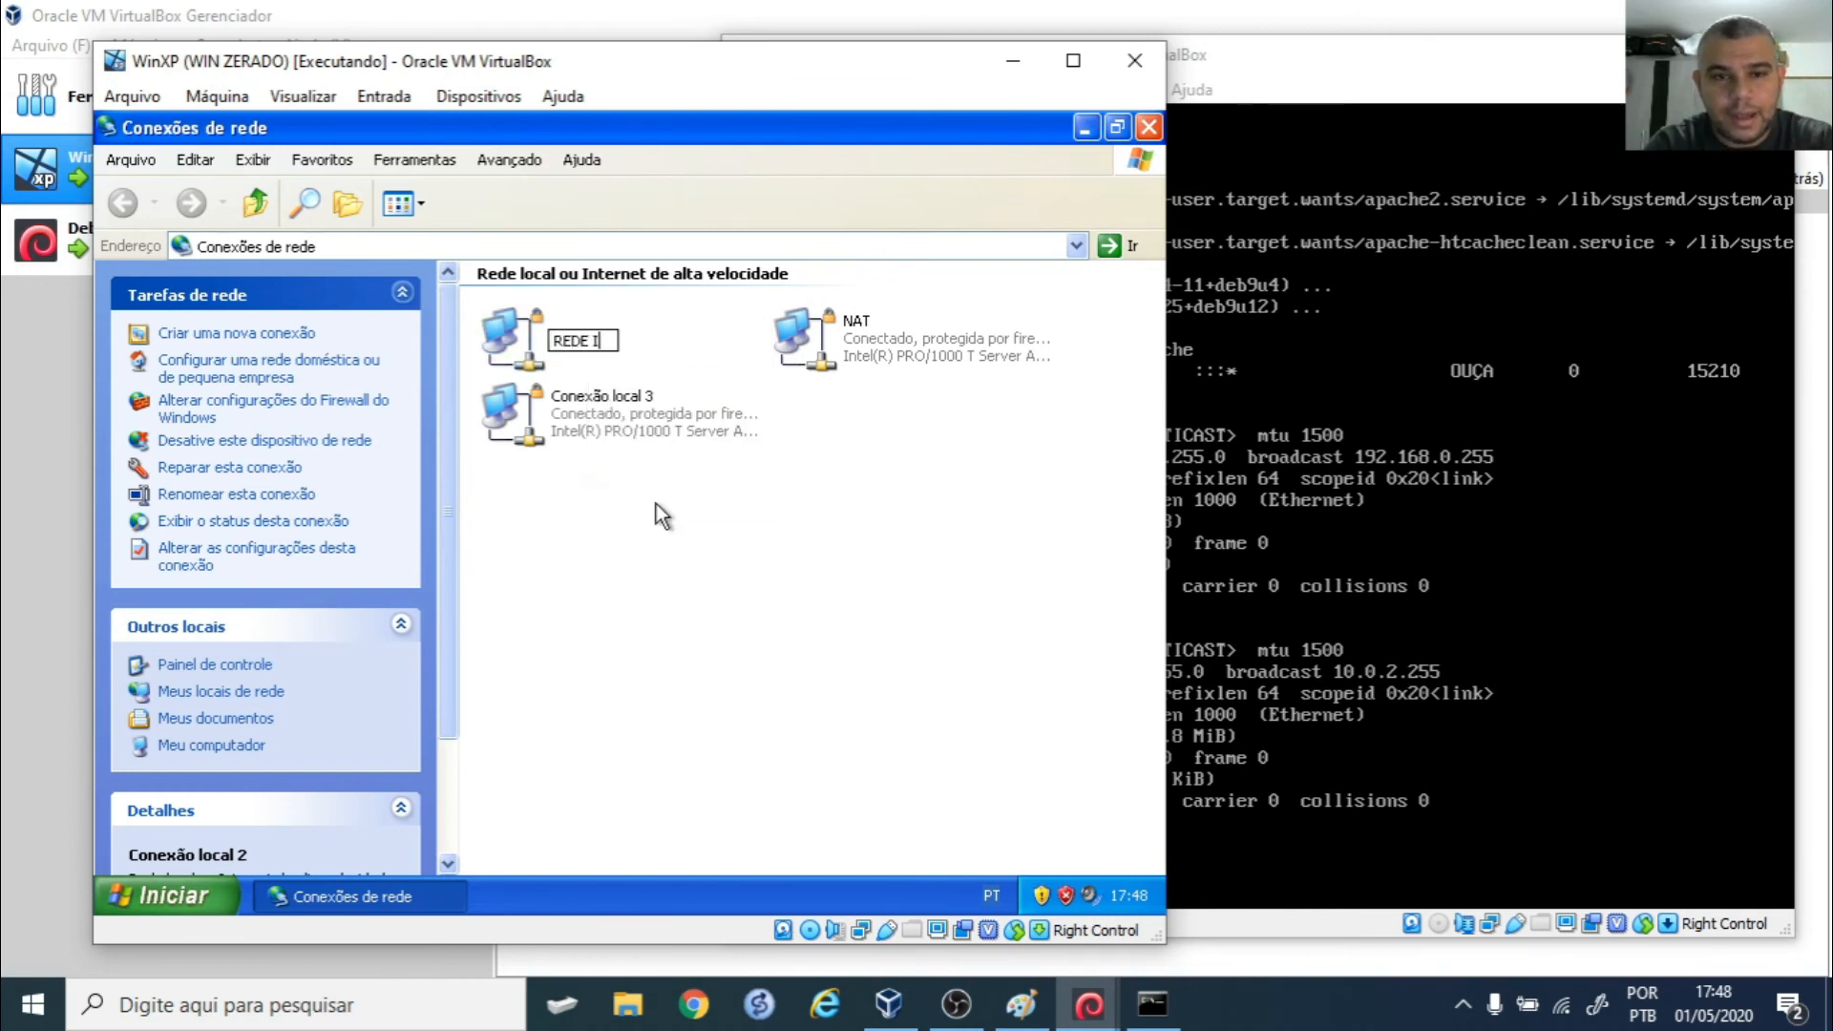
pyautogui.write('NTERNET')
pyautogui.press('Return')
# - Rename Conexão local 3 to HOSTONLY and close the connections window
pyautogui.rightClick(655, 413)
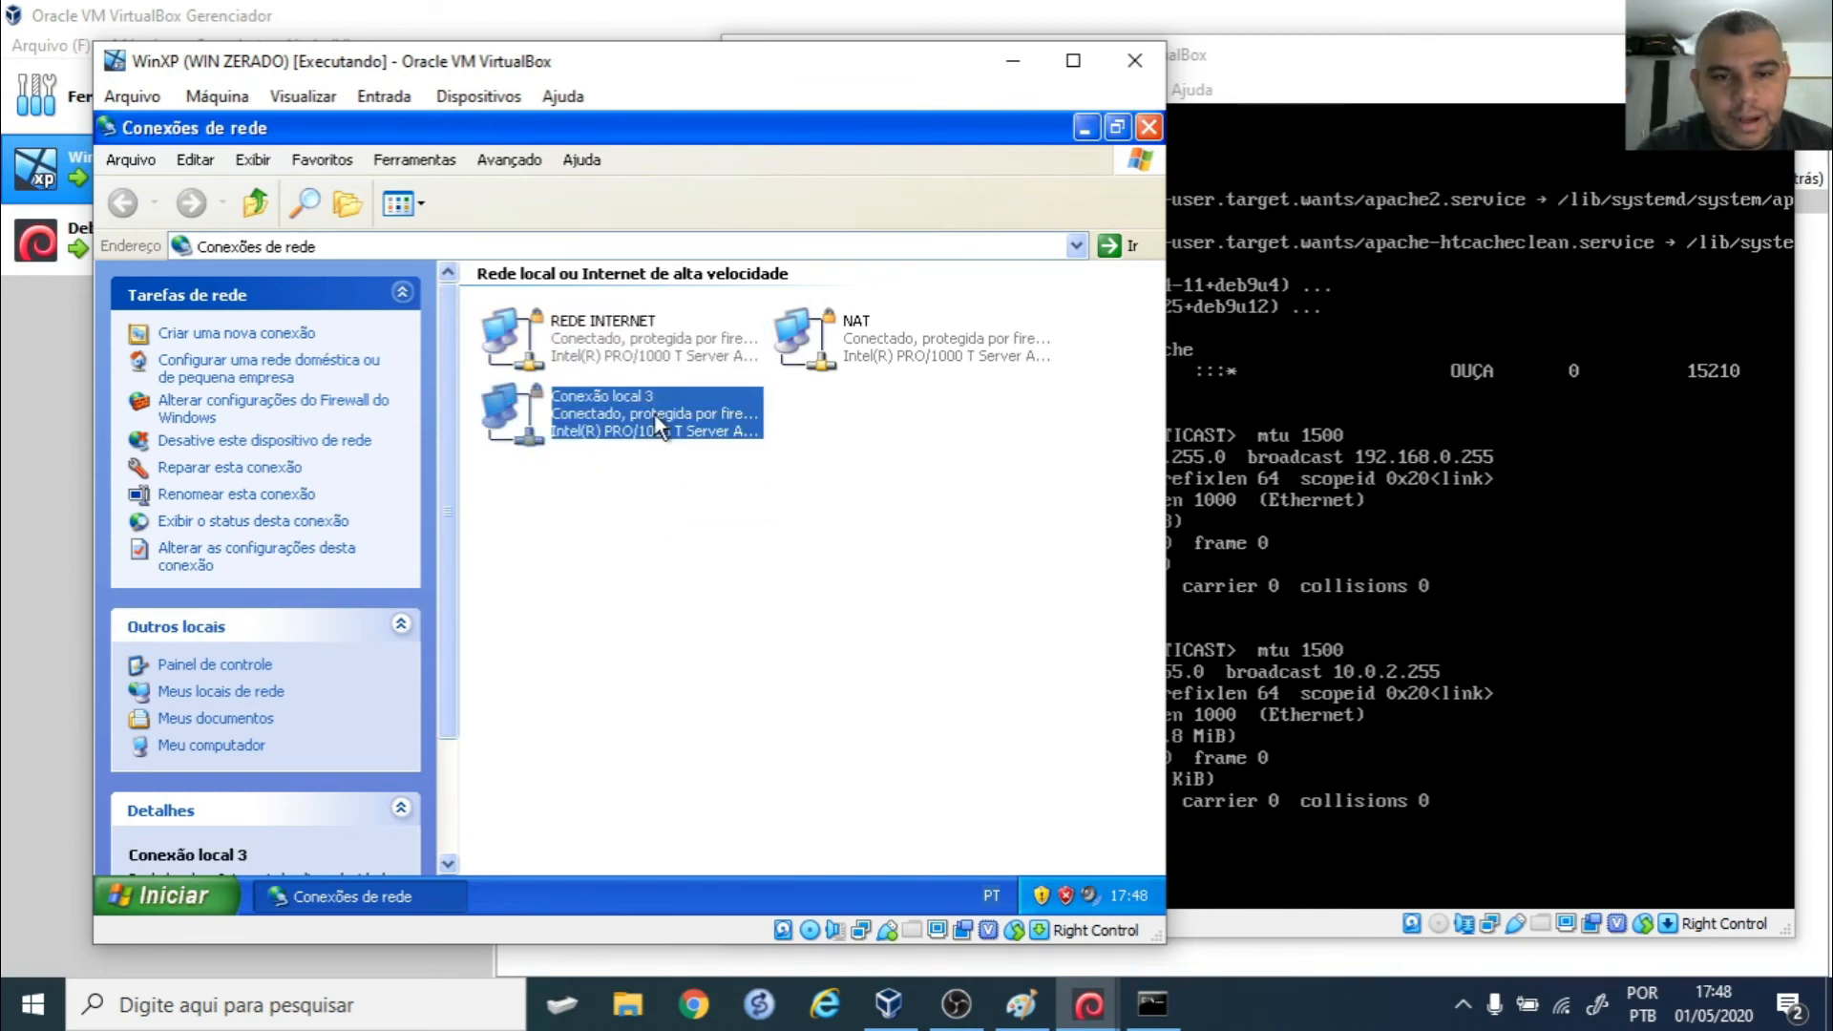
pyautogui.click(741, 582)
pyautogui.write('HOSTONLY')
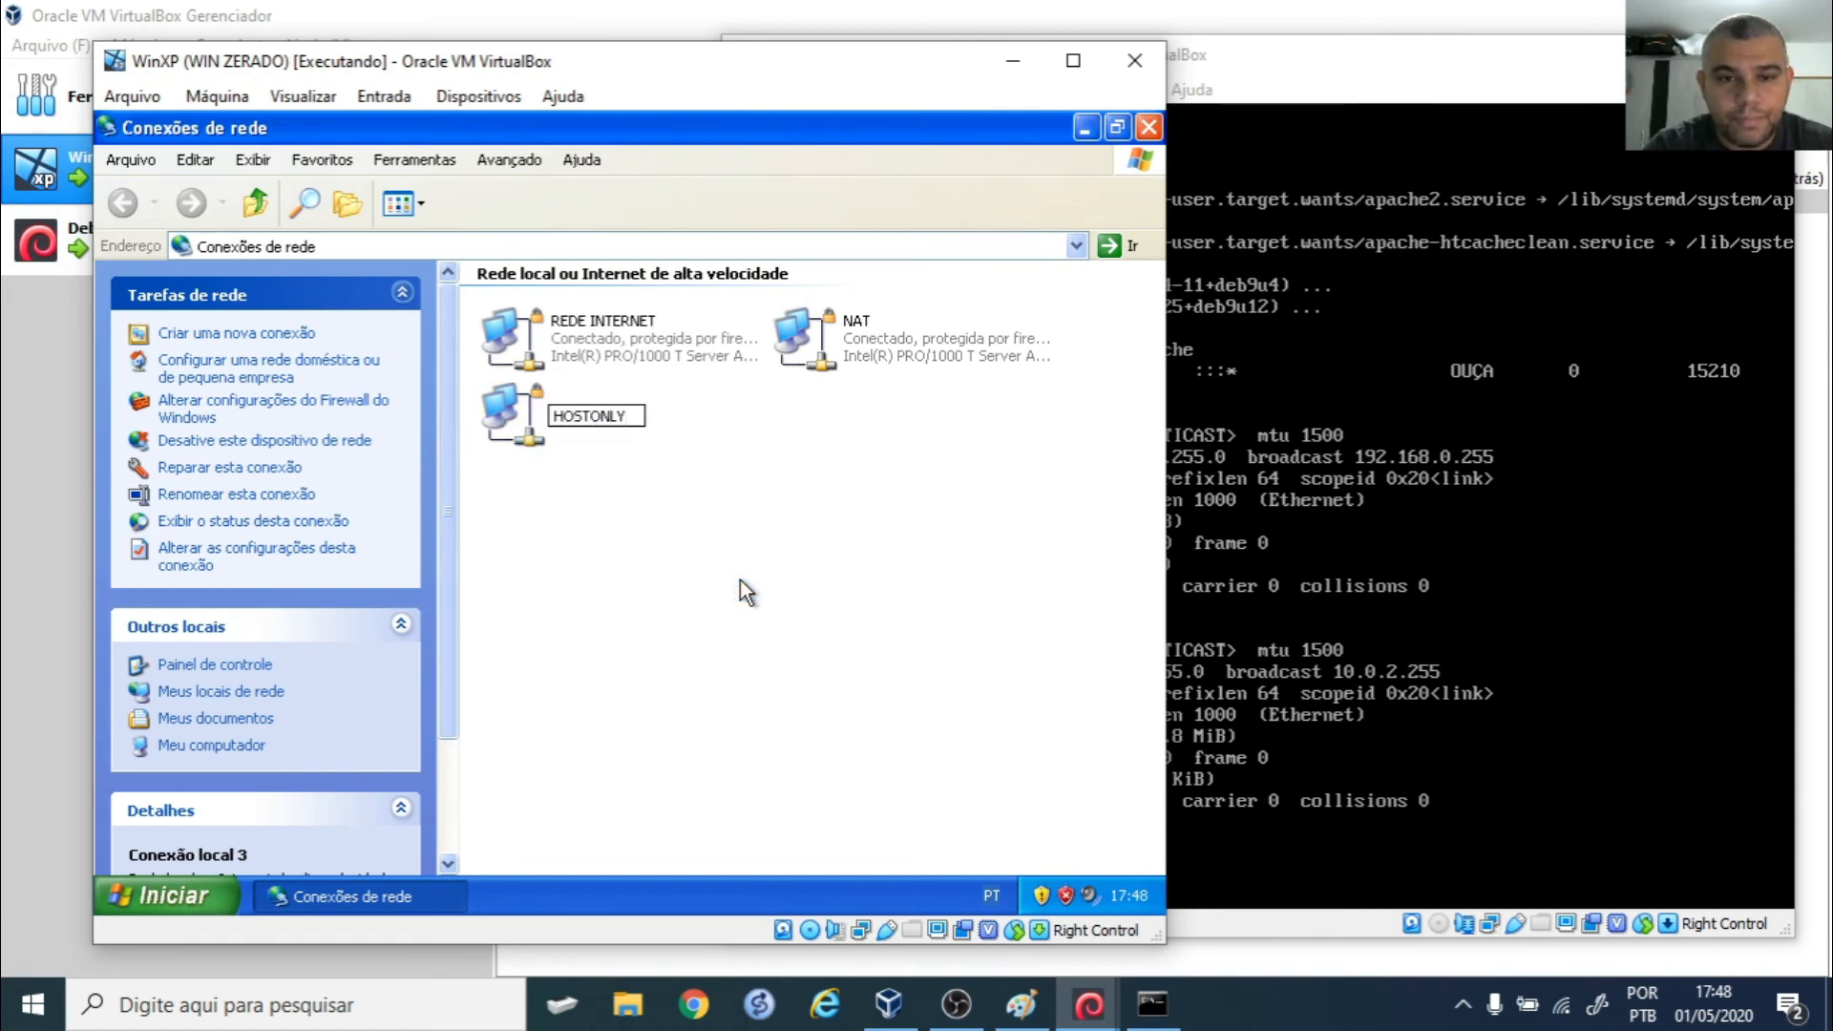
pyautogui.press('Return')
pyautogui.click(1149, 127)
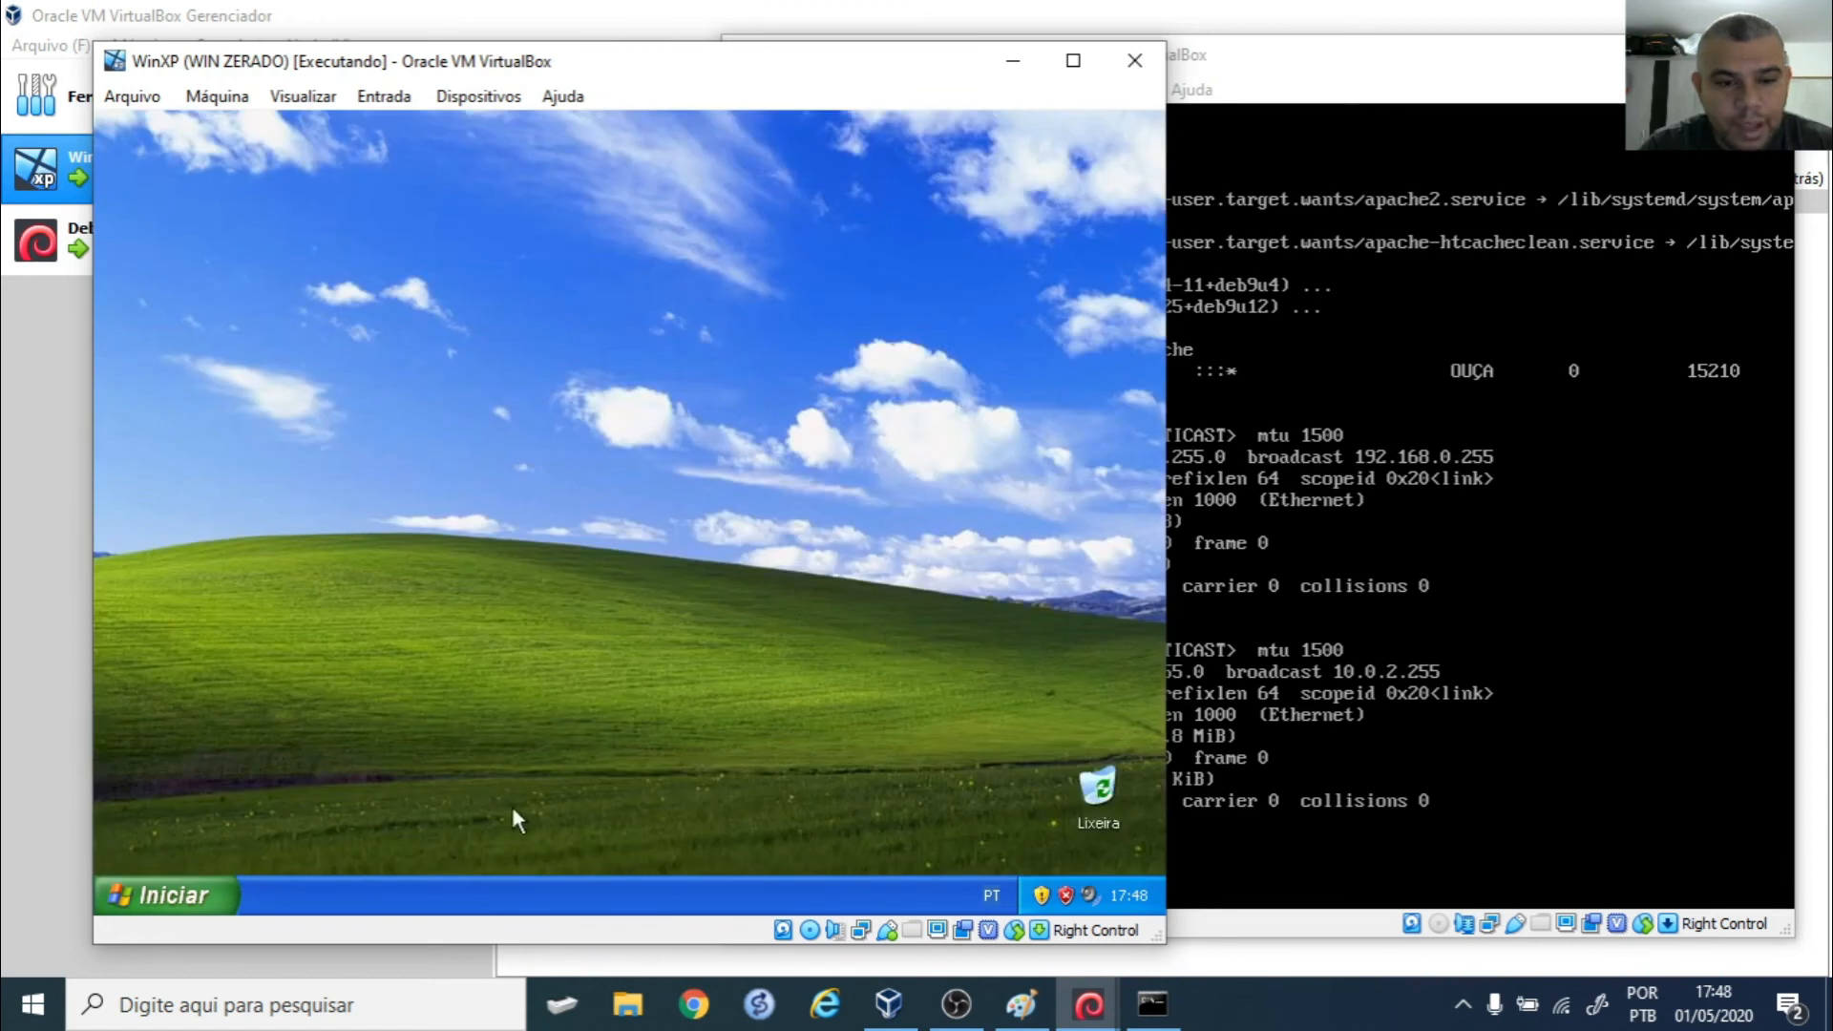
# - Open a cmd console on XP and set it to black-on-white with COLOR F0
pyautogui.press('super+r')
pyautogui.write('cmd')
pyautogui.press('Return')
pyautogui.write('COLOR F0')
pyautogui.press('Return')
# - Run ipconfig /all and enlarge the console to show every adapter
pyautogui.write('IPCON')
pyautogui.press('BackSpace')
pyautogui.press('BackSpace')
pyautogui.press('BackSpace')
pyautogui.press('BackSpace')
pyautogui.write('ipconfig')
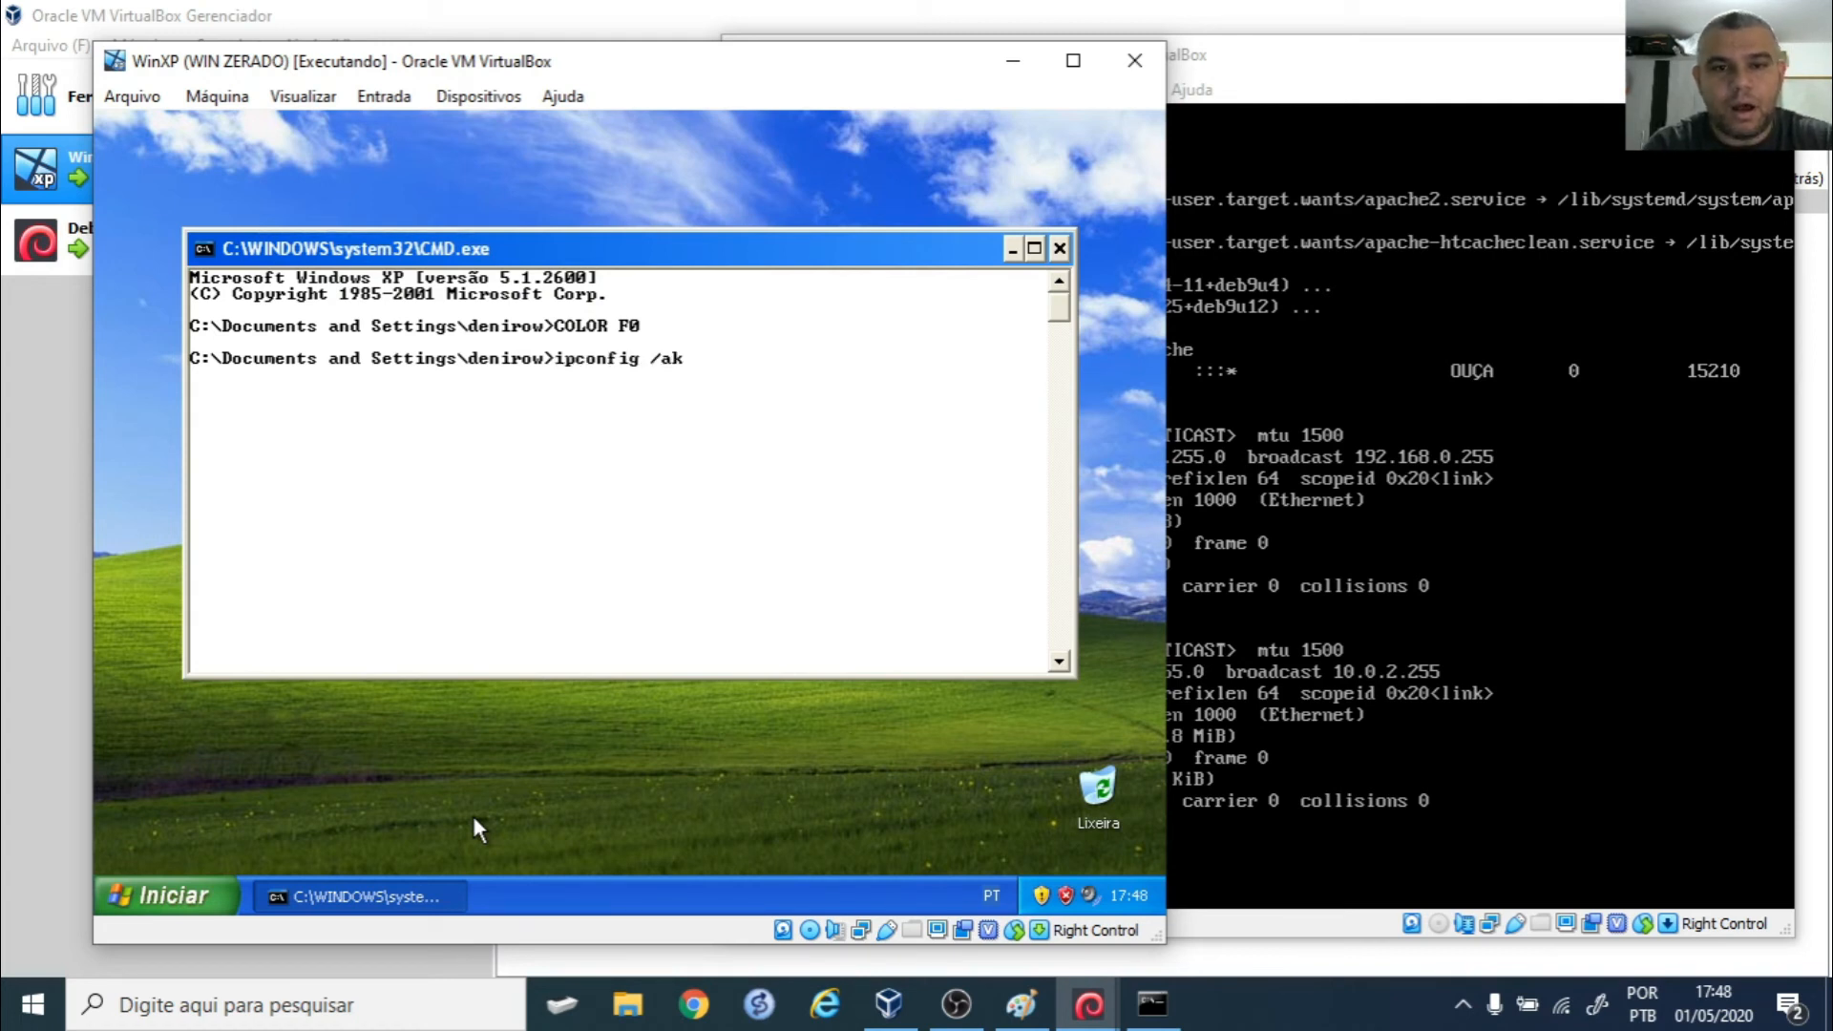
pyautogui.write(' /all')
pyautogui.press('Return')
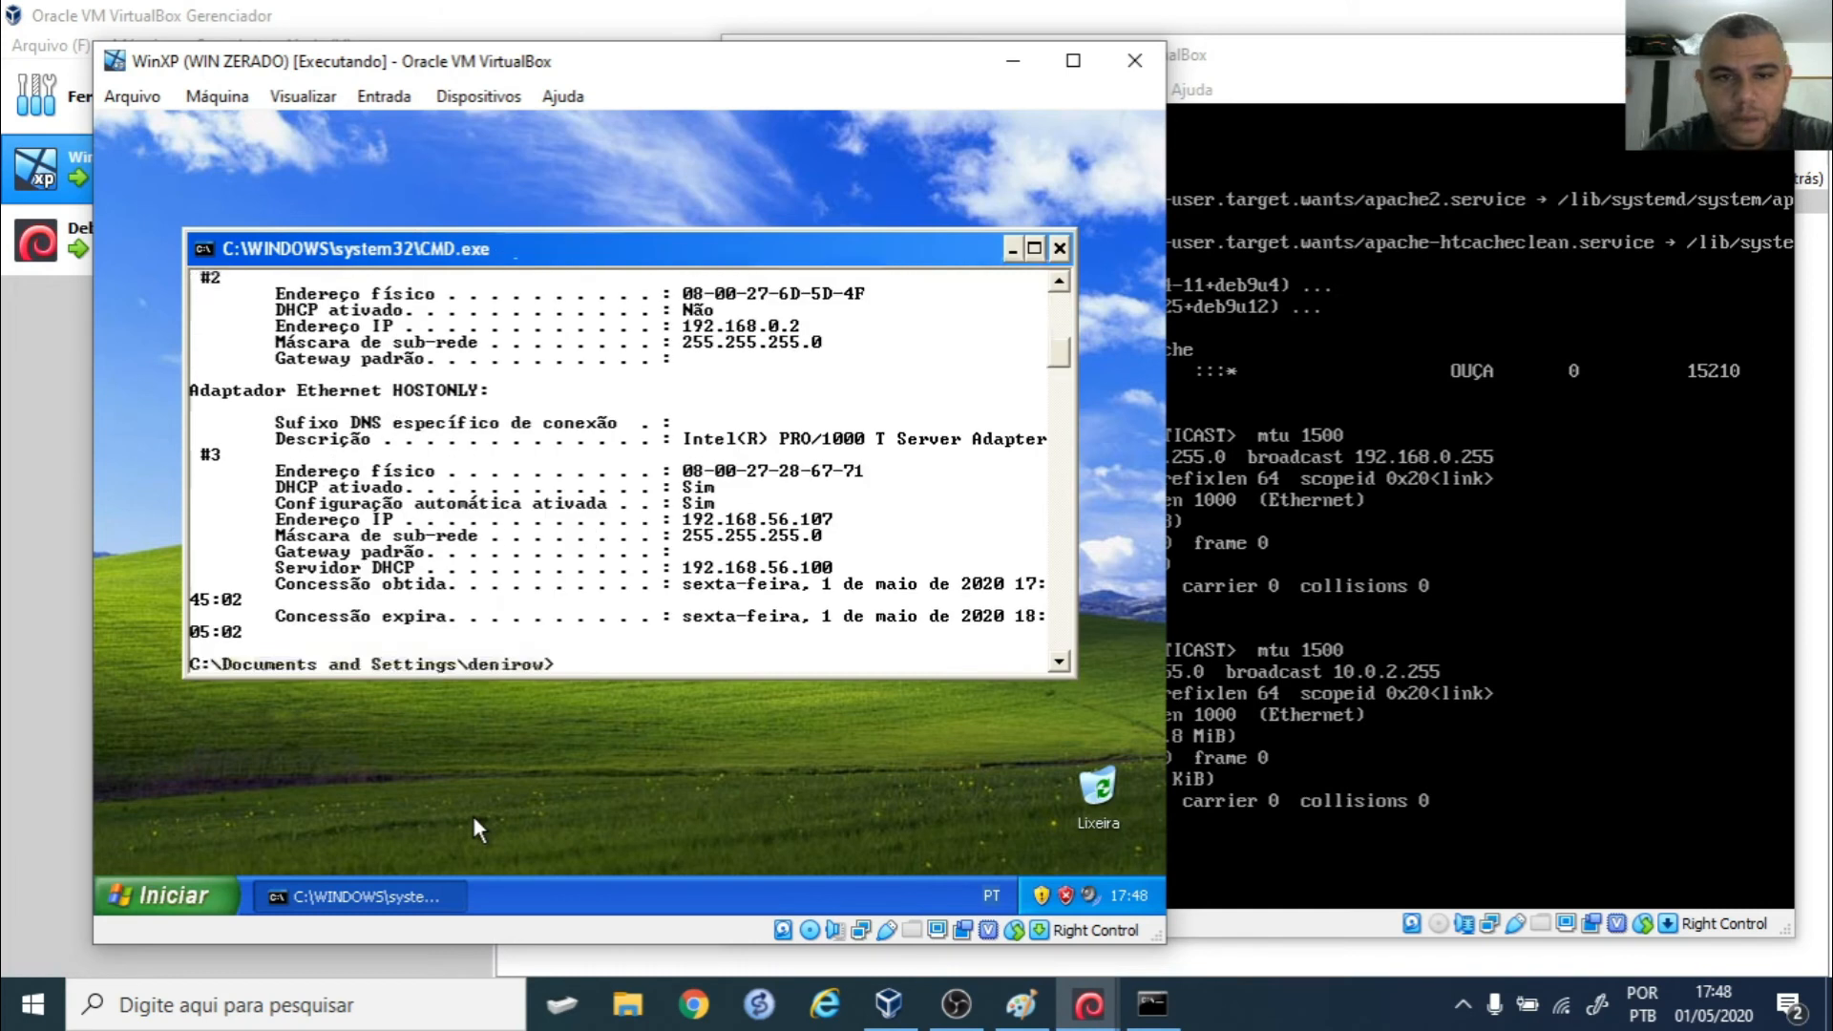
pyautogui.click(1035, 249)
pyautogui.scroll(10, 506, 530)
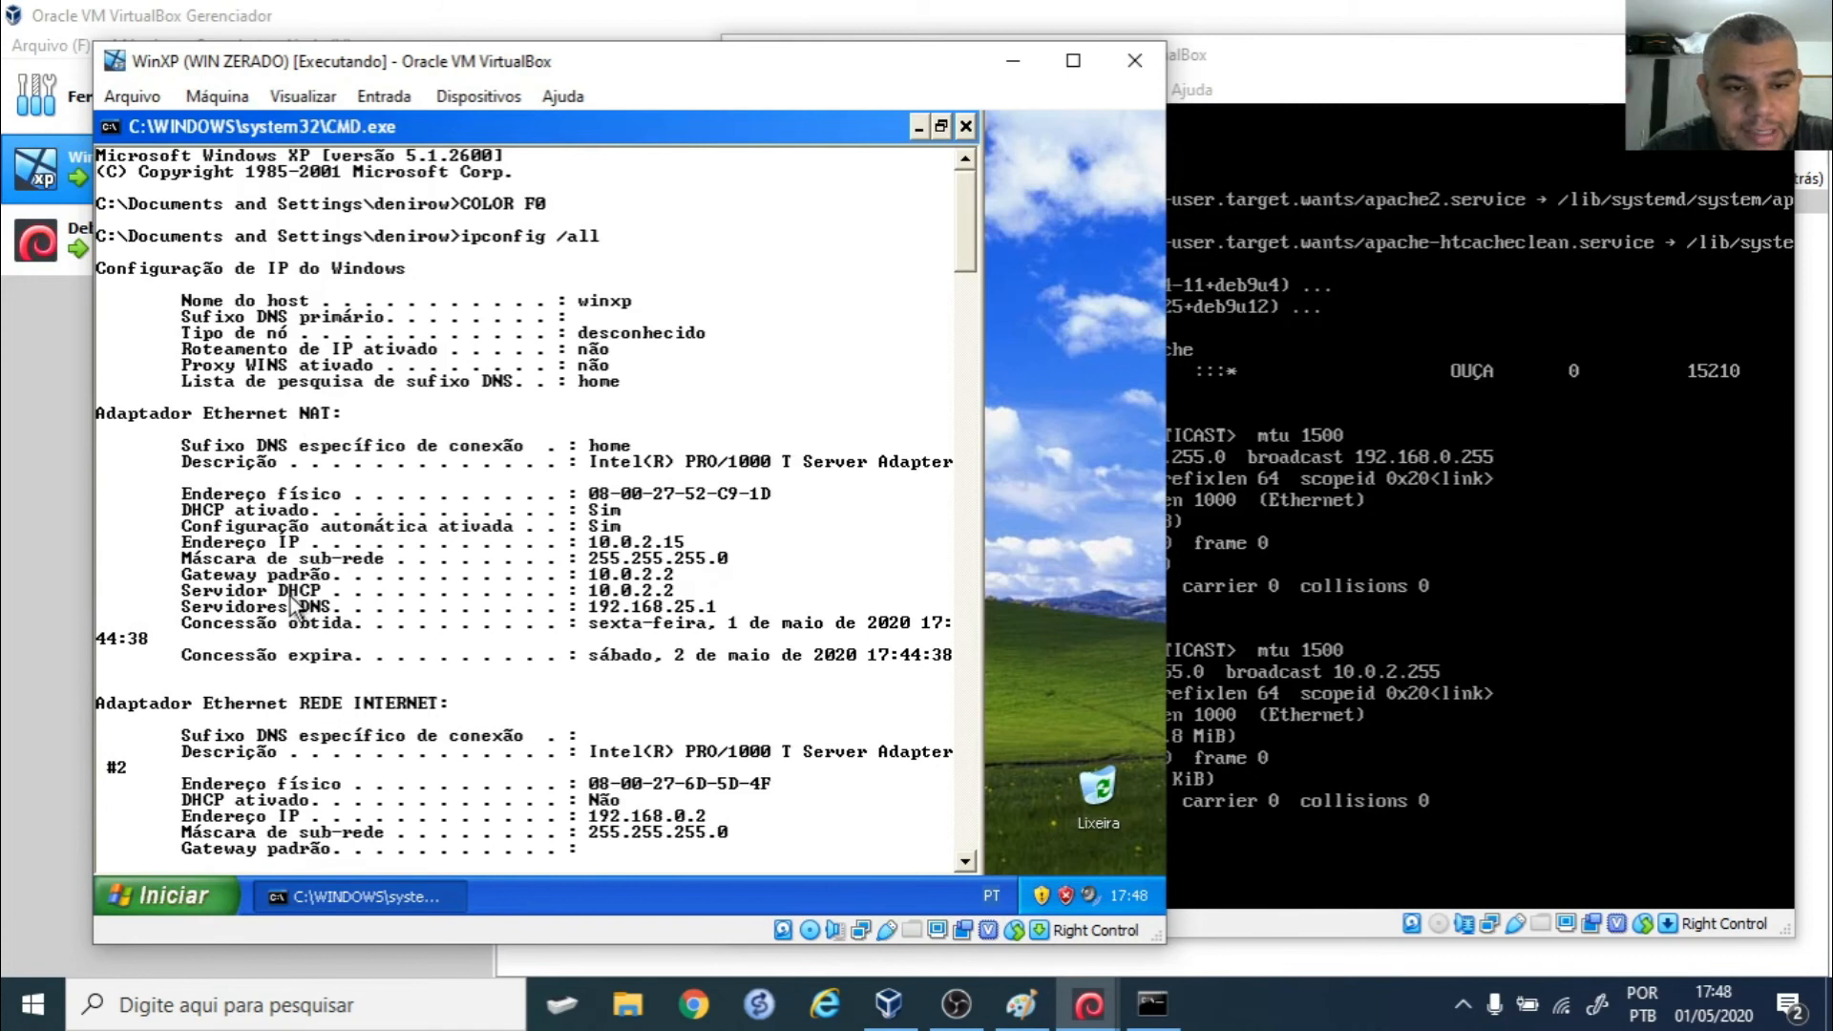
# - Highlight the Servidor DHCP 10.0.2.2 line and the REDE INTERNET adapter name, then close cmd
pyautogui.click(109, 126)
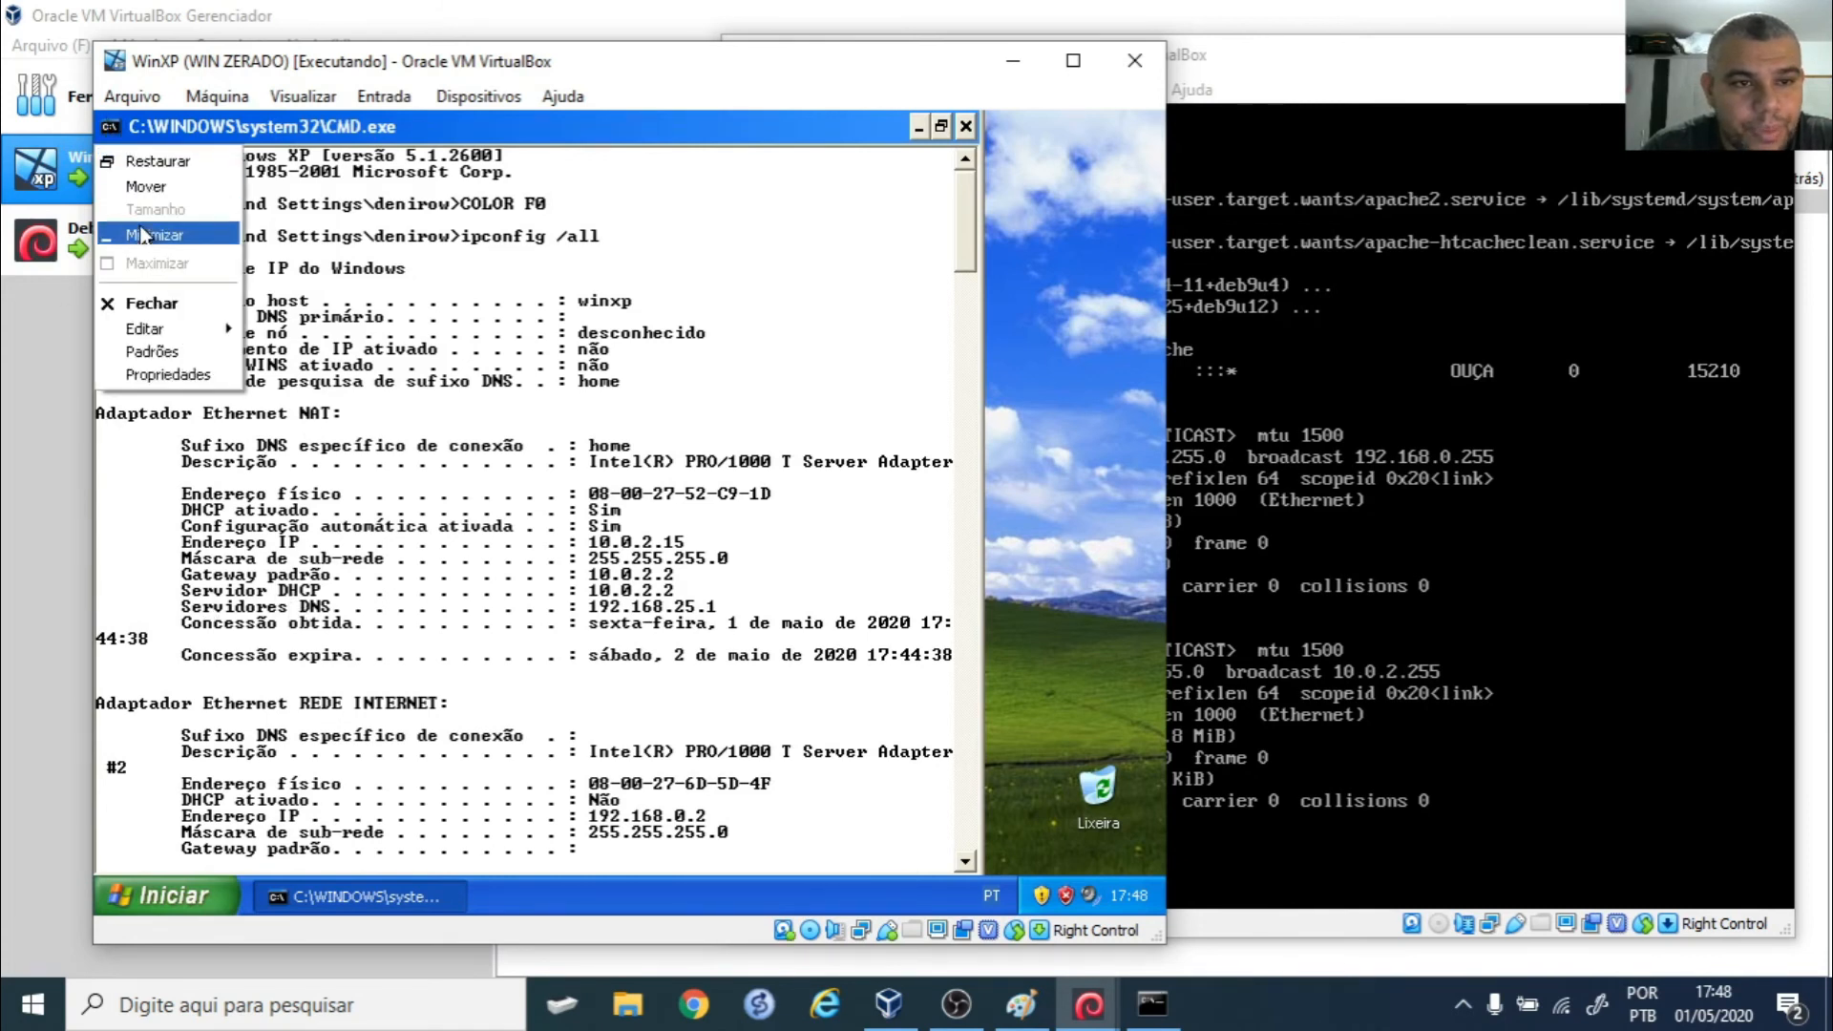
pyautogui.moveTo(191, 328)
pyautogui.click(251, 332)
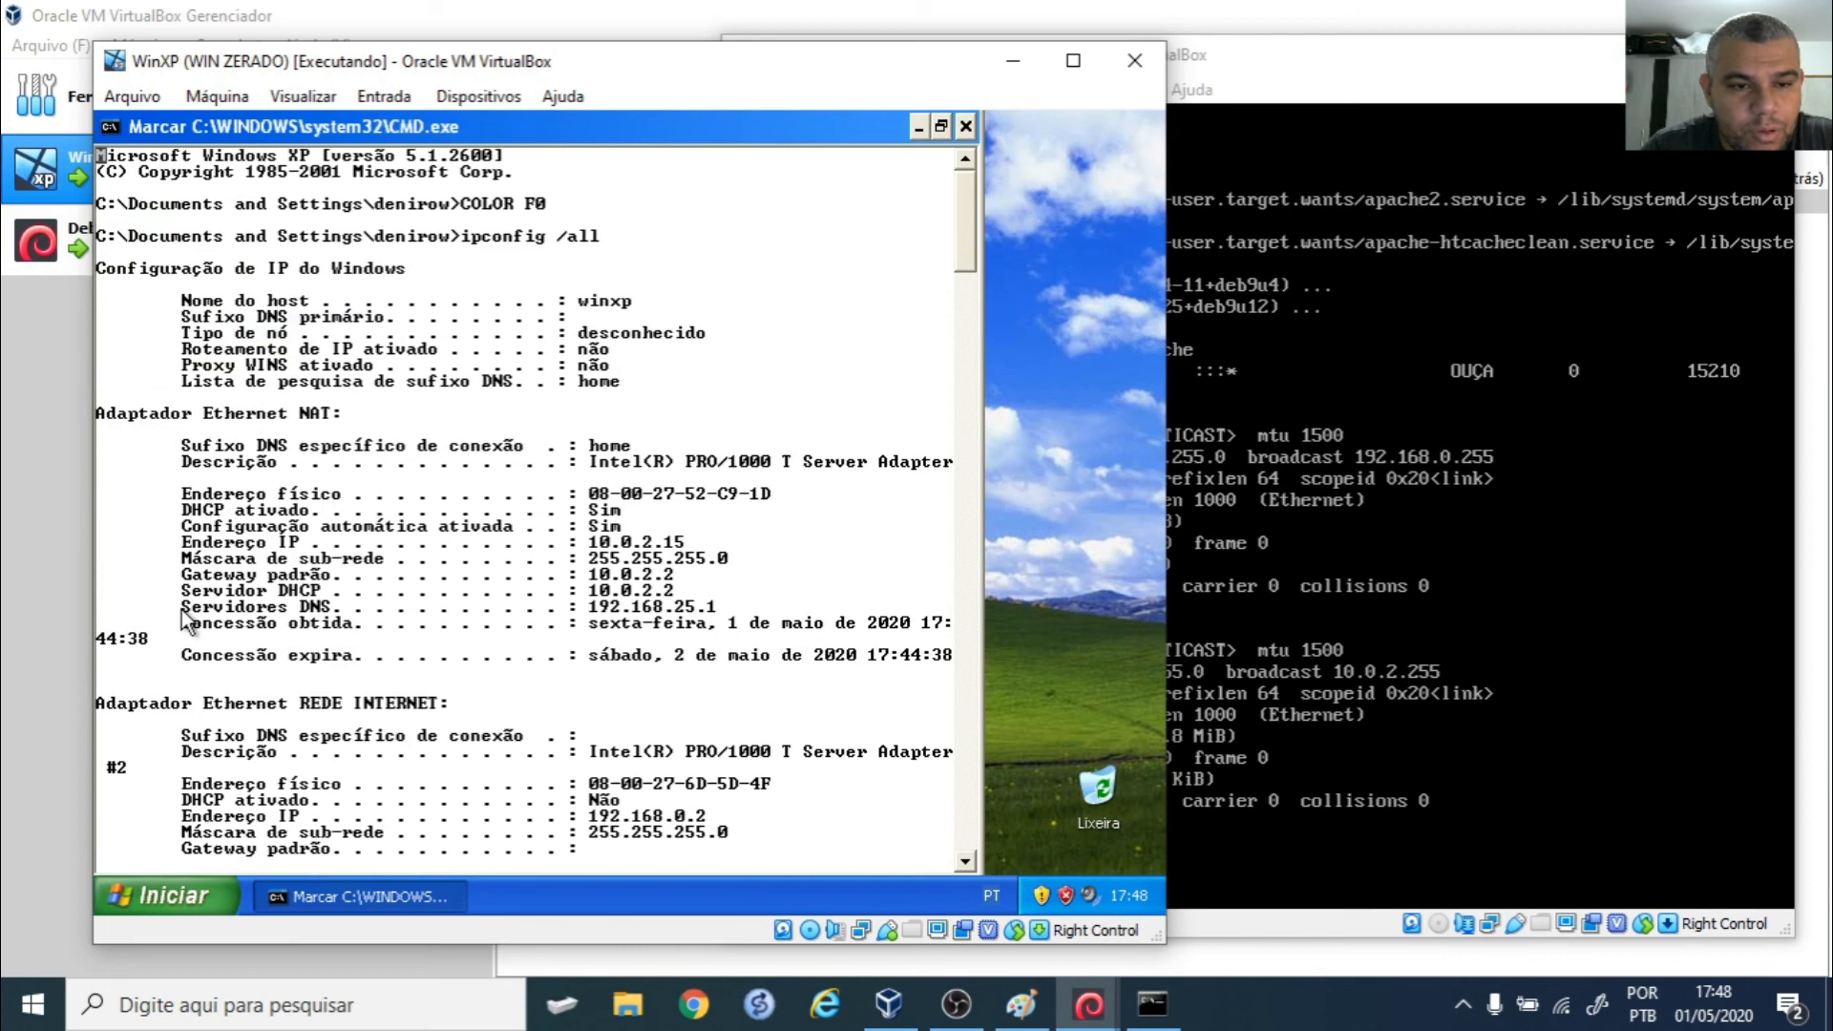
pyautogui.moveTo(186, 594); pyautogui.dragTo(678, 595)
pyautogui.scroll(-8, 686, 579)
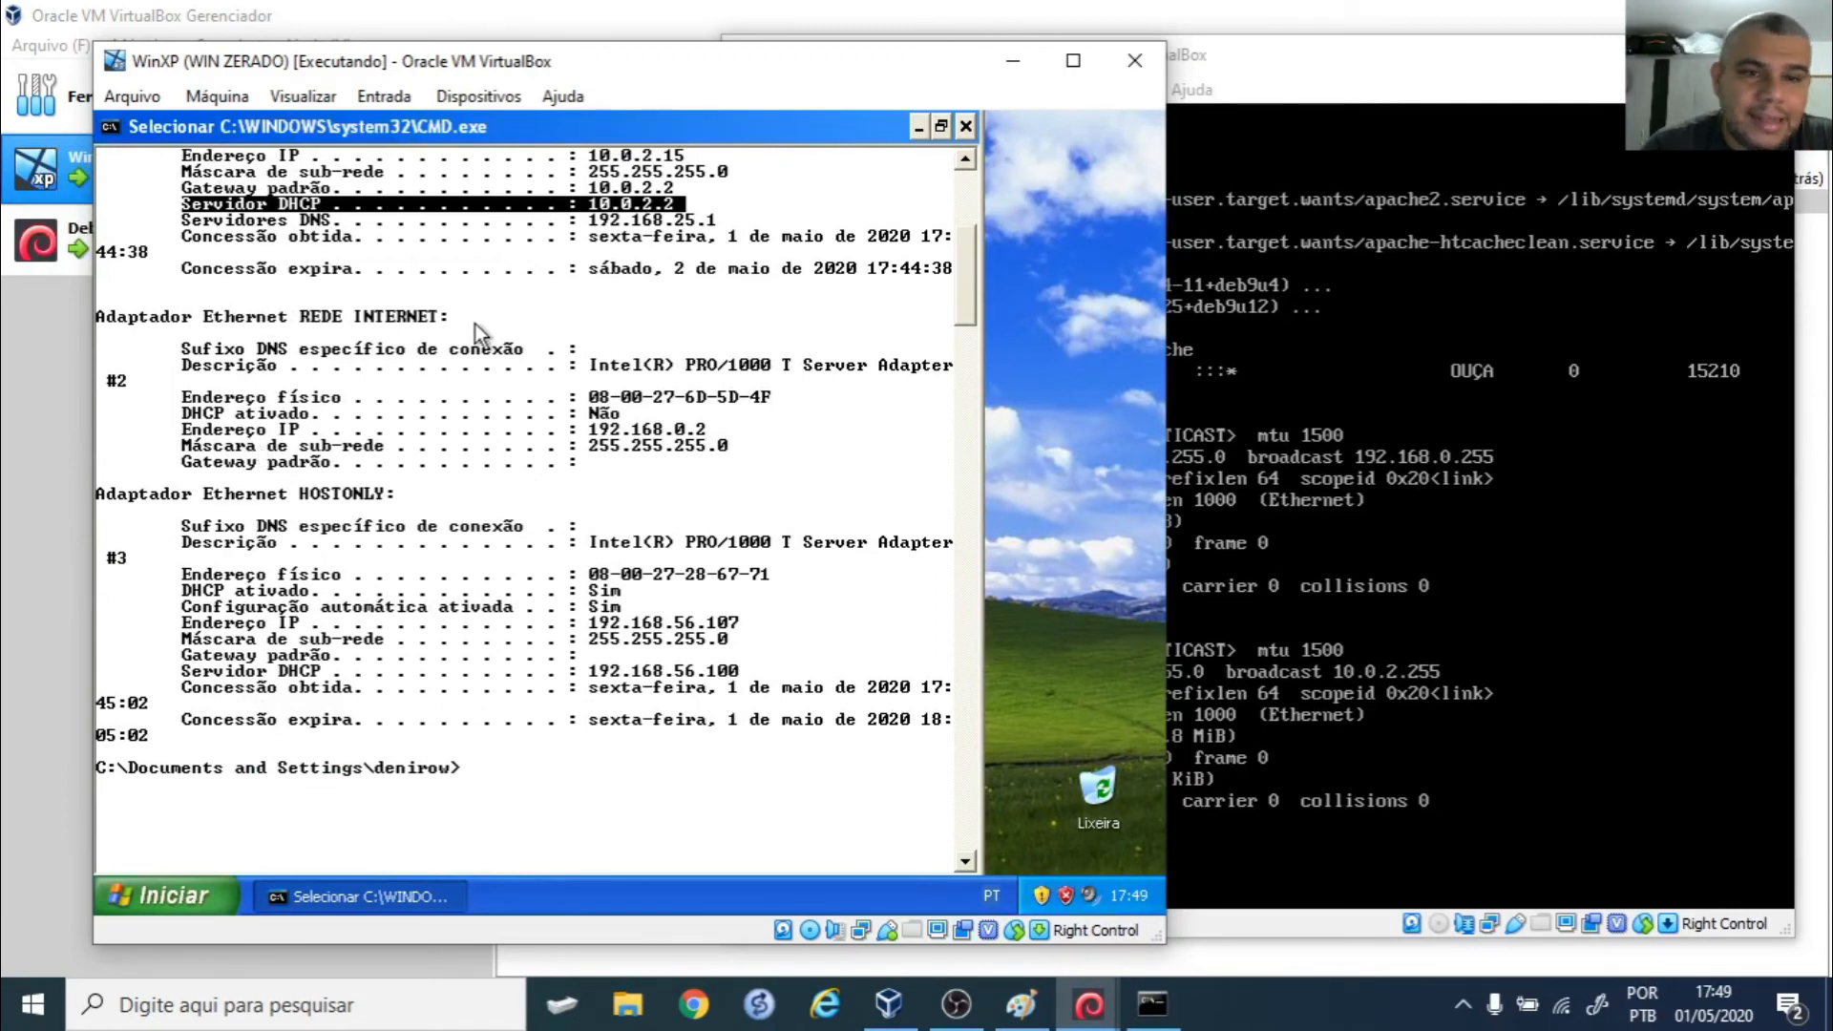
pyautogui.moveTo(345, 316); pyautogui.dragTo(445, 324)
pyautogui.click(528, 335)
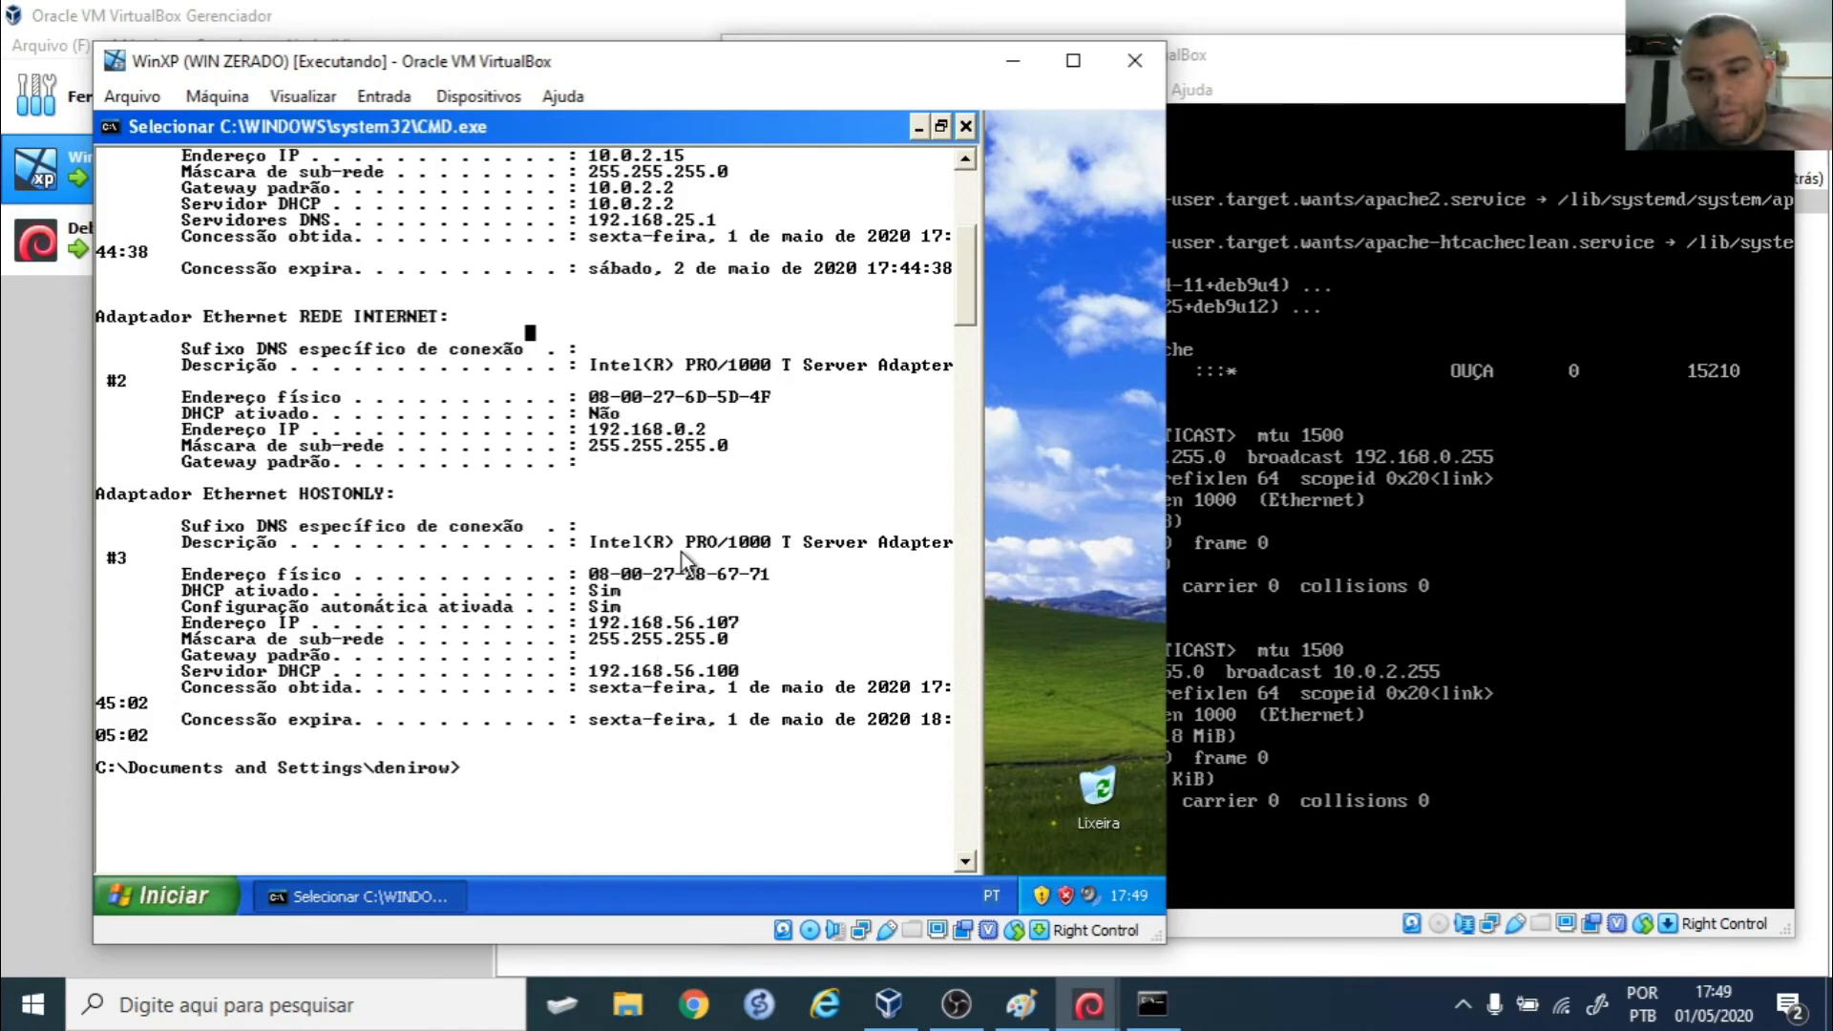
pyautogui.click(967, 126)
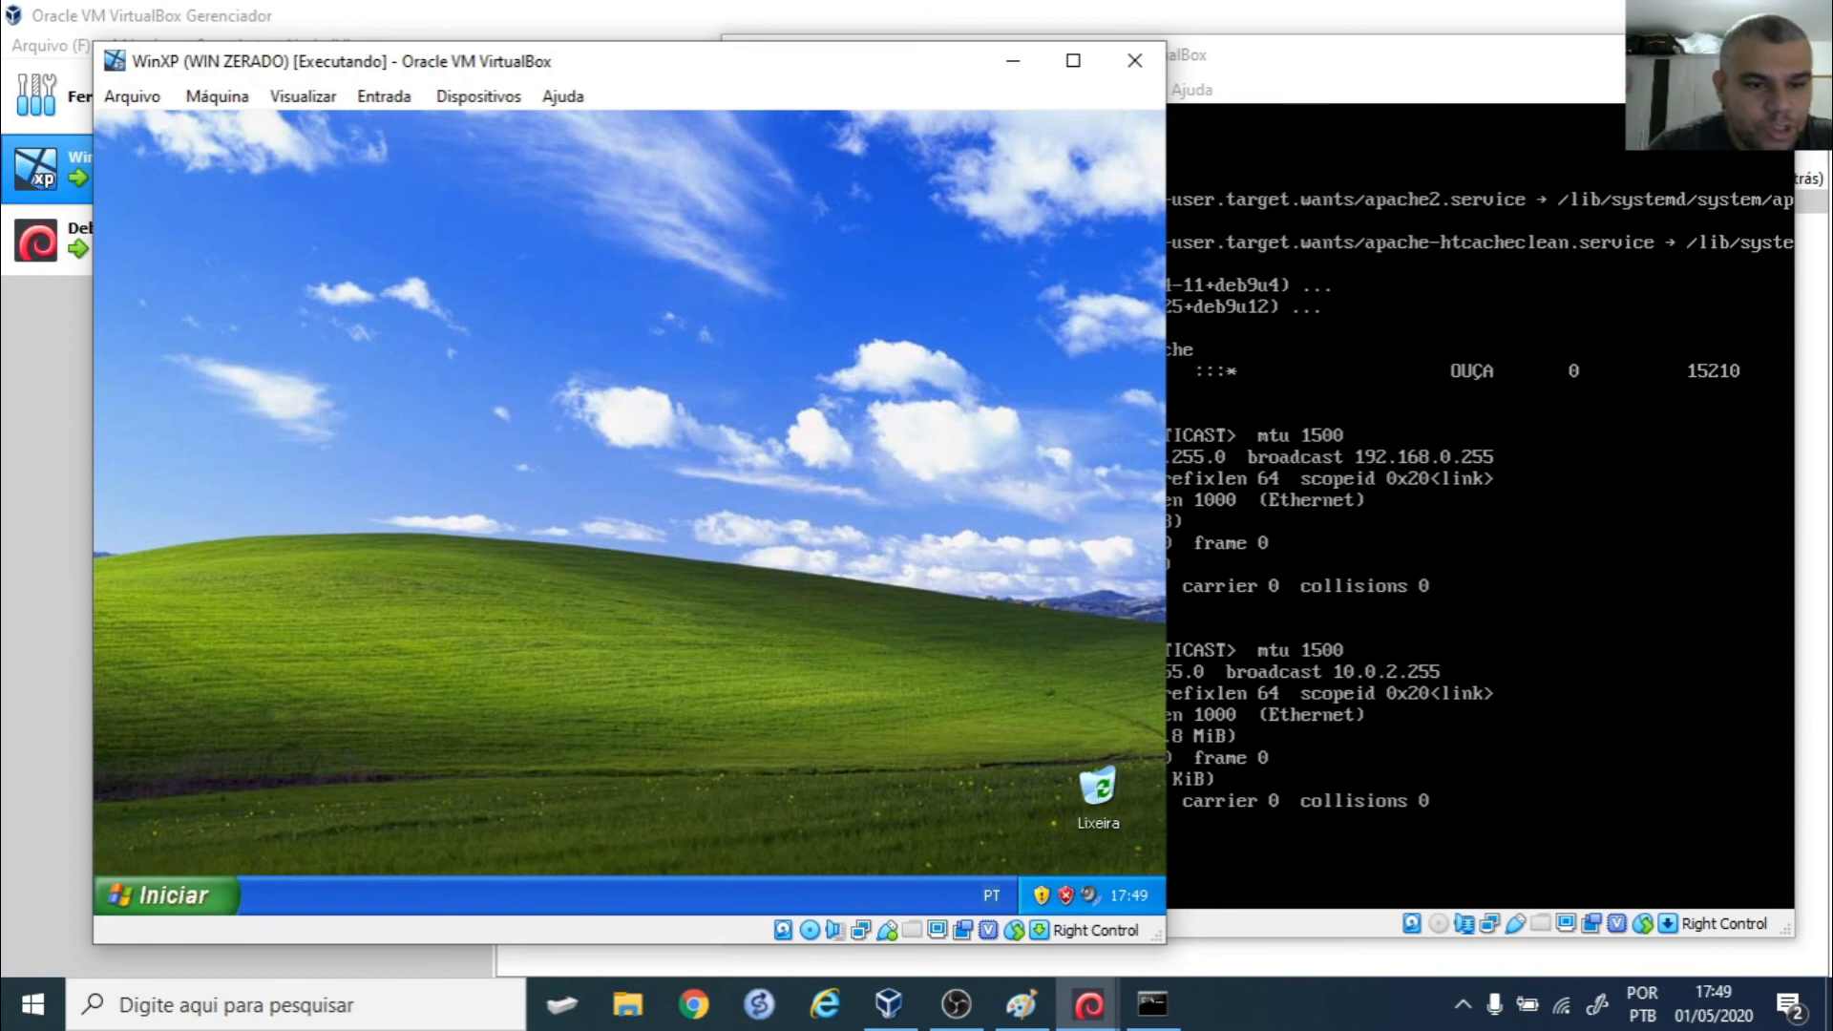
pyautogui.click(158, 898)
# - In XP's Internet Explorer, load 192.168.0.1 to show Debian's Apache2 'It works!' page
pyautogui.click(233, 346)
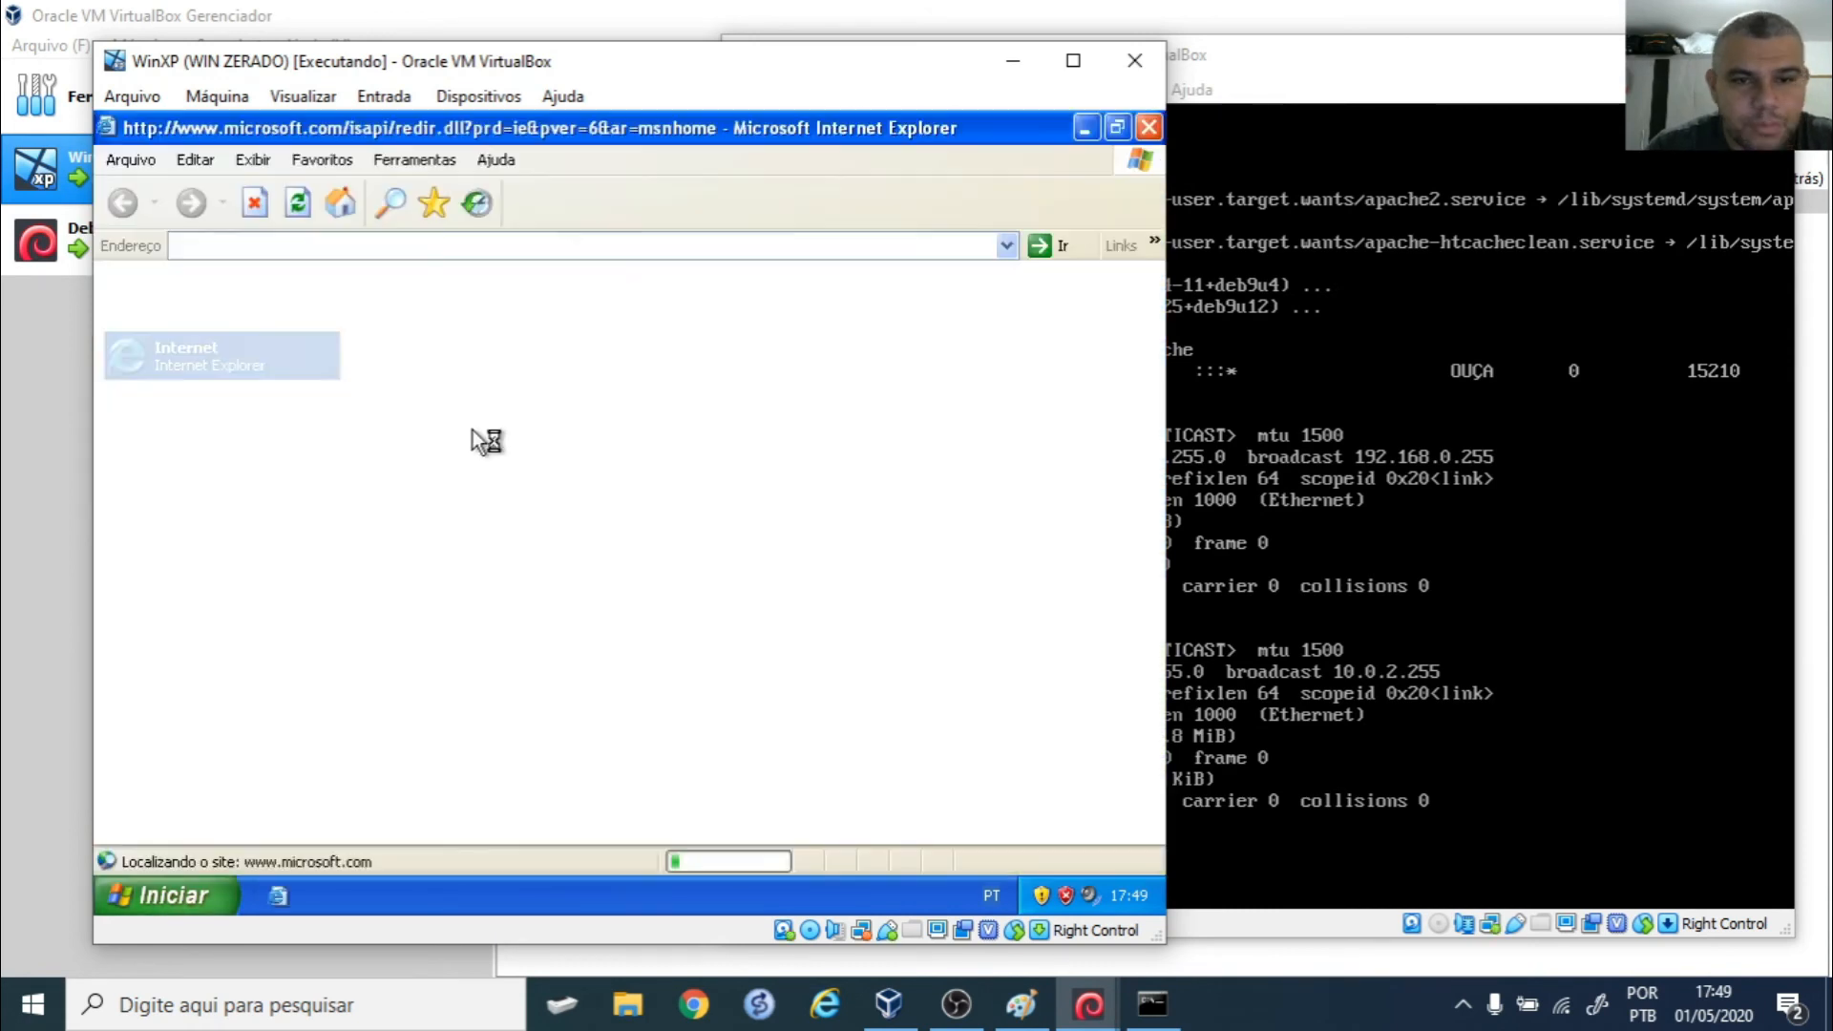
pyautogui.click(304, 245)
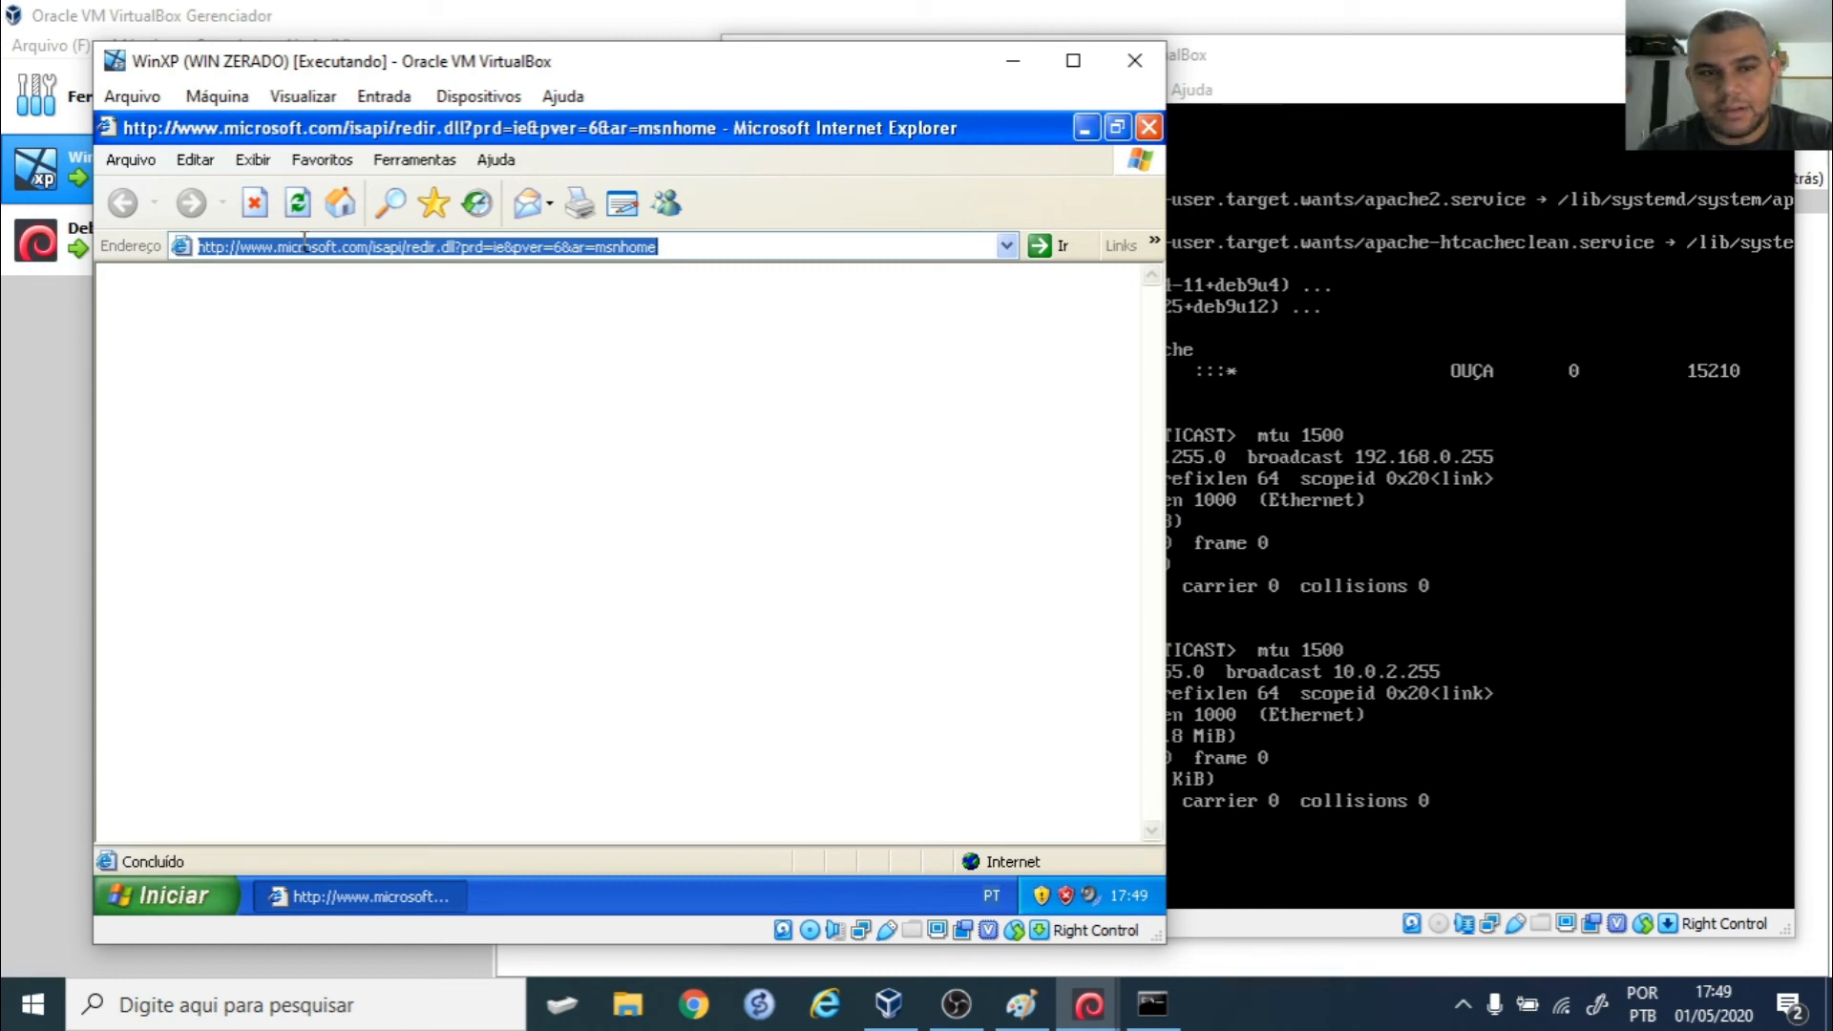
pyautogui.write('192.168.0.1')
pyautogui.press('Return')
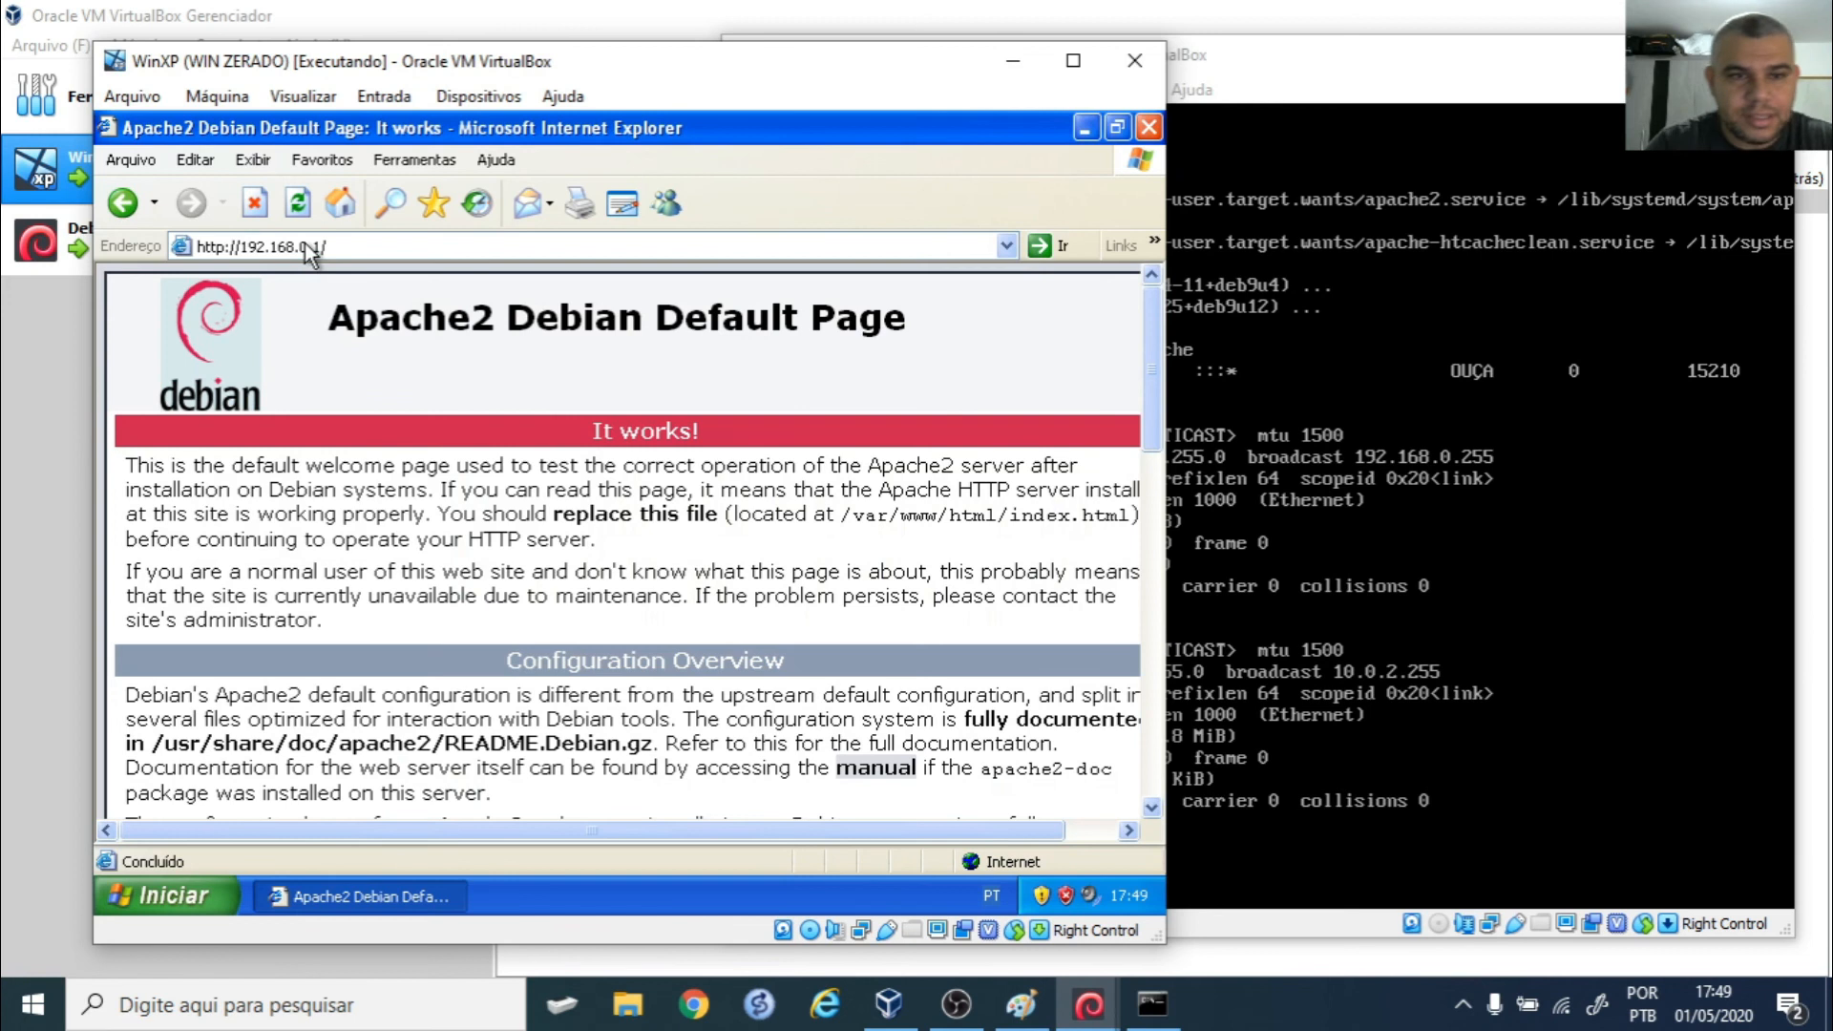
pyautogui.click(1161, 543)
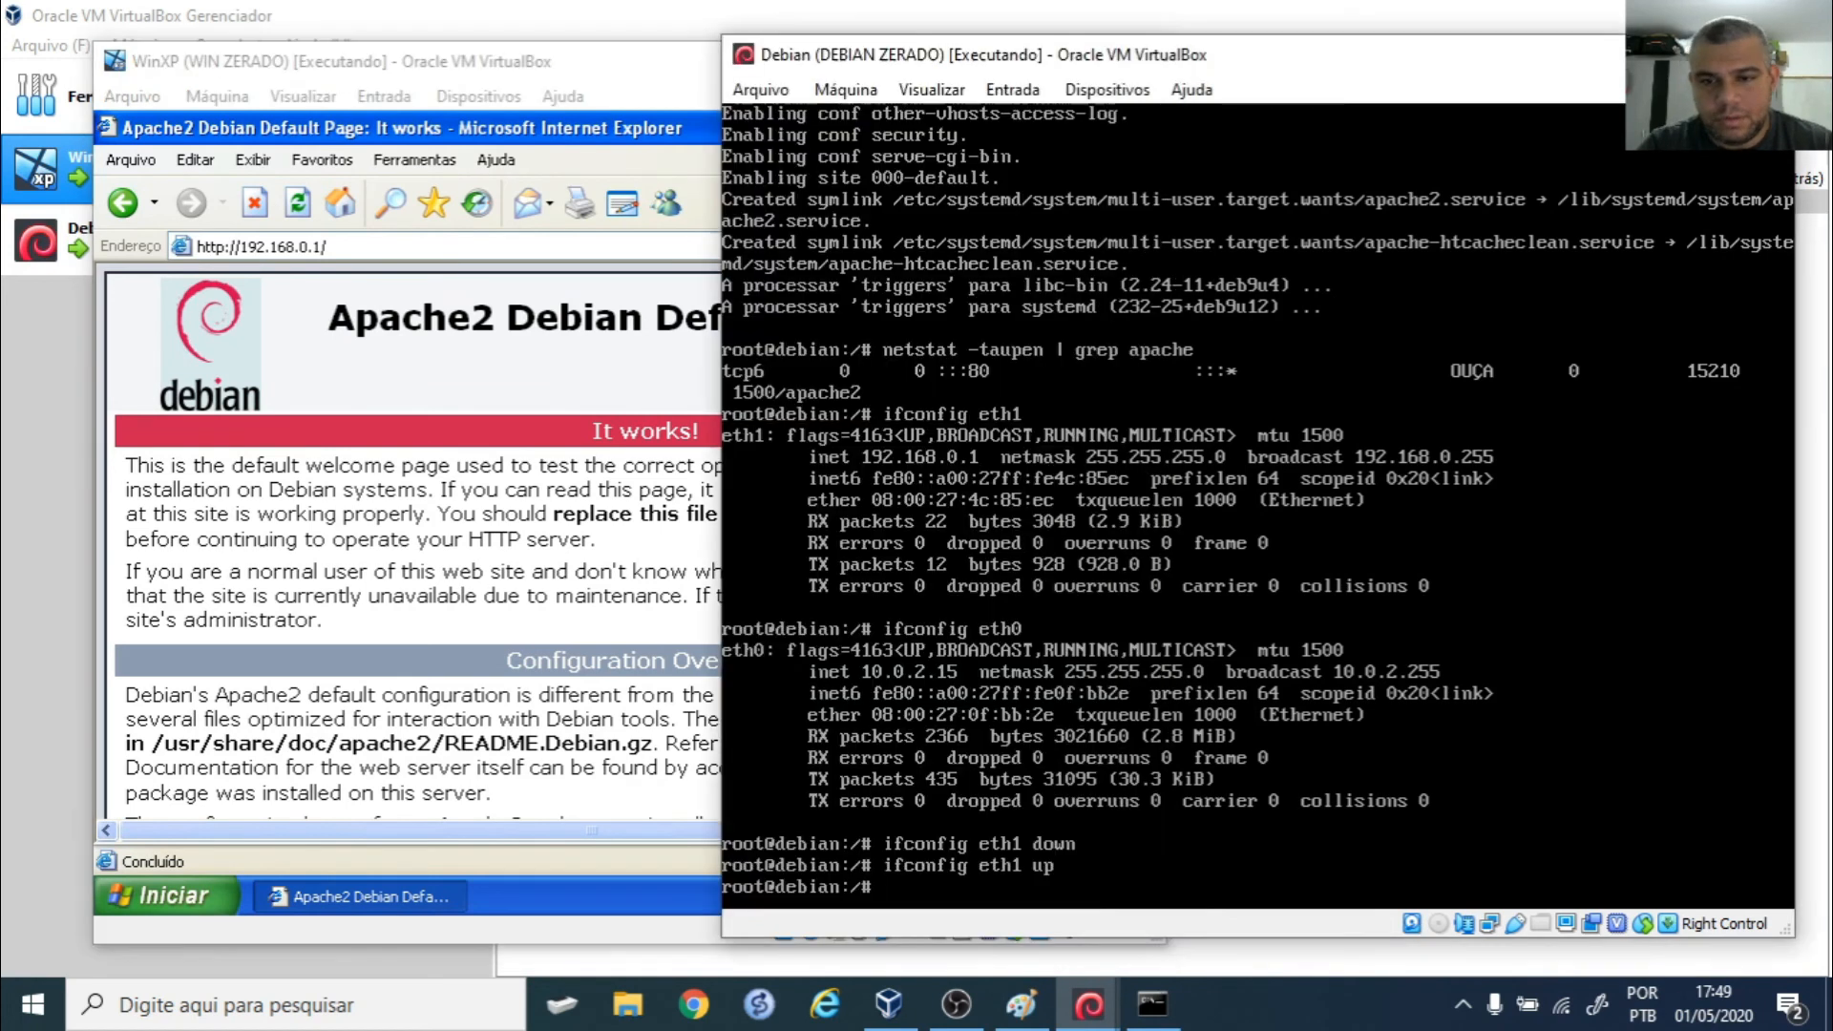
# - On Debian, rerun 'aptitude install apache2' and run netstat -taupen | grep apache
pyautogui.press('Up')
pyautogui.press('Up')
pyautogui.press('Up')
pyautogui.press('Up')
pyautogui.press('Up')
pyautogui.press('Up')
pyautogui.press('Up')
pyautogui.press('Up')
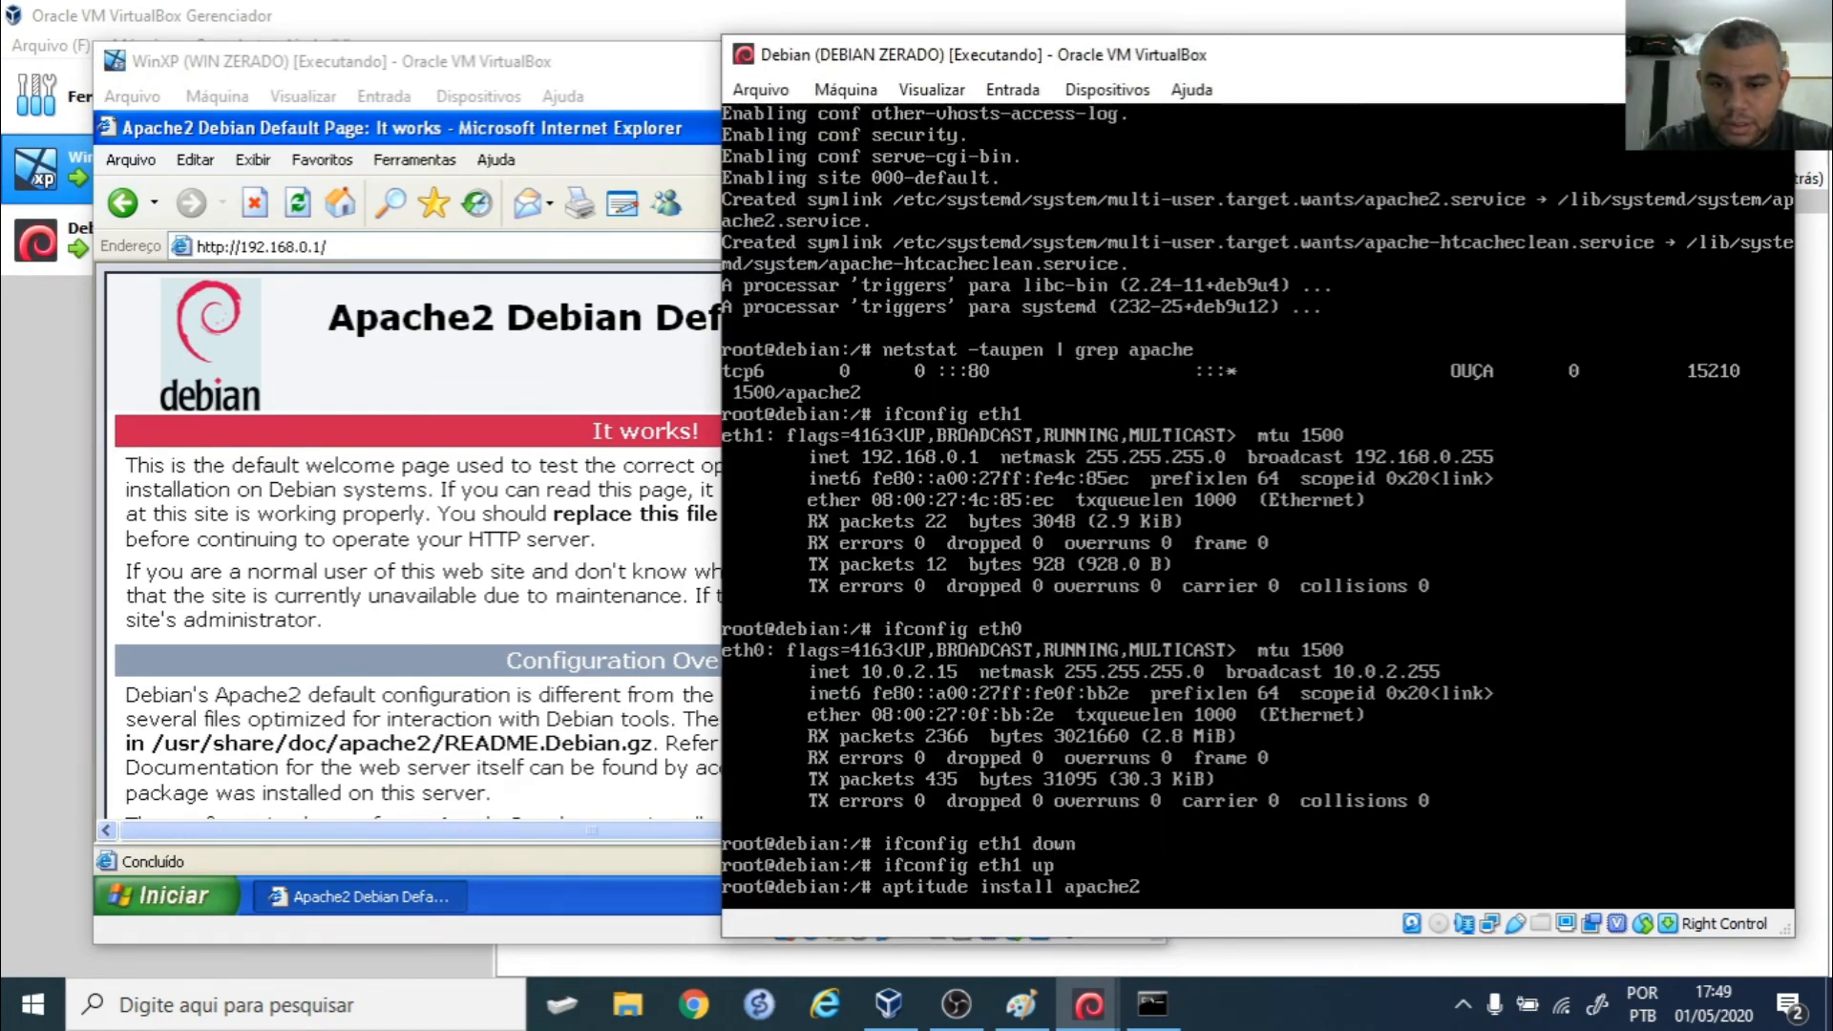
pyautogui.press('Return')
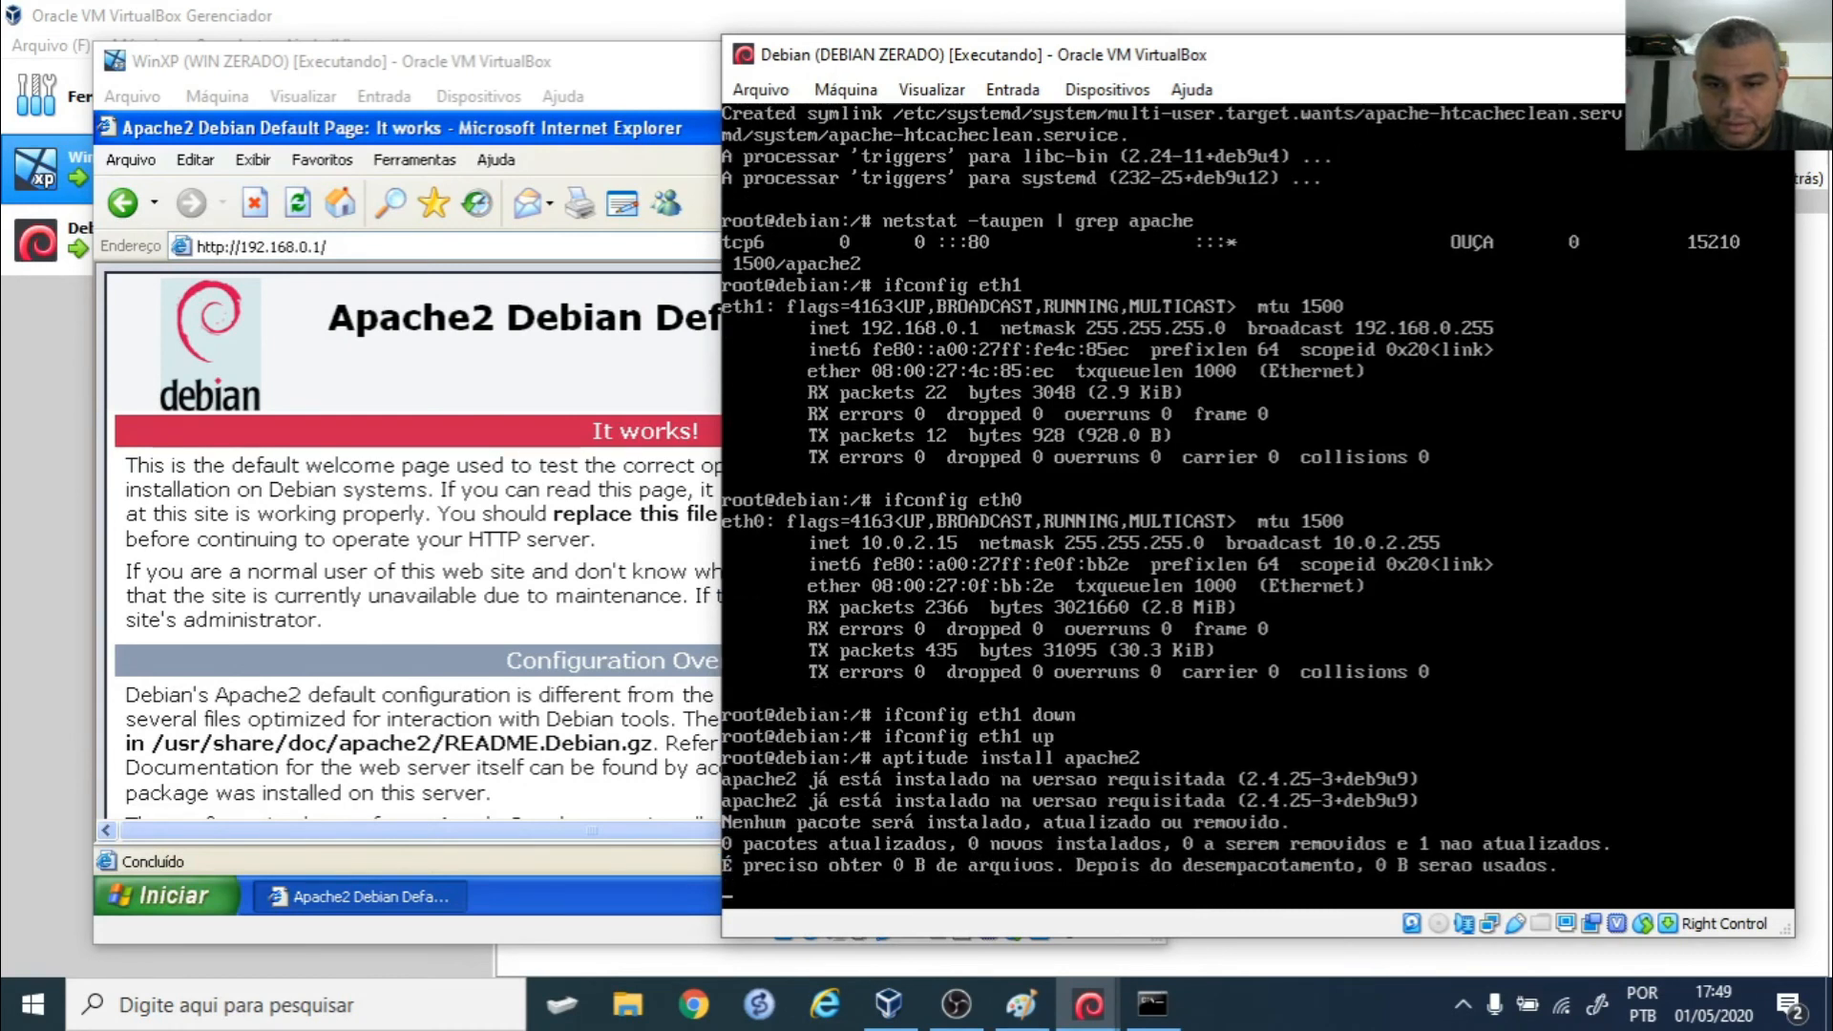
pyautogui.press('Up')
pyautogui.press('Up')
pyautogui.press('Up')
pyautogui.press('Up')
pyautogui.press('Up')
pyautogui.press('Up')
pyautogui.press('Up')
pyautogui.press('Down')
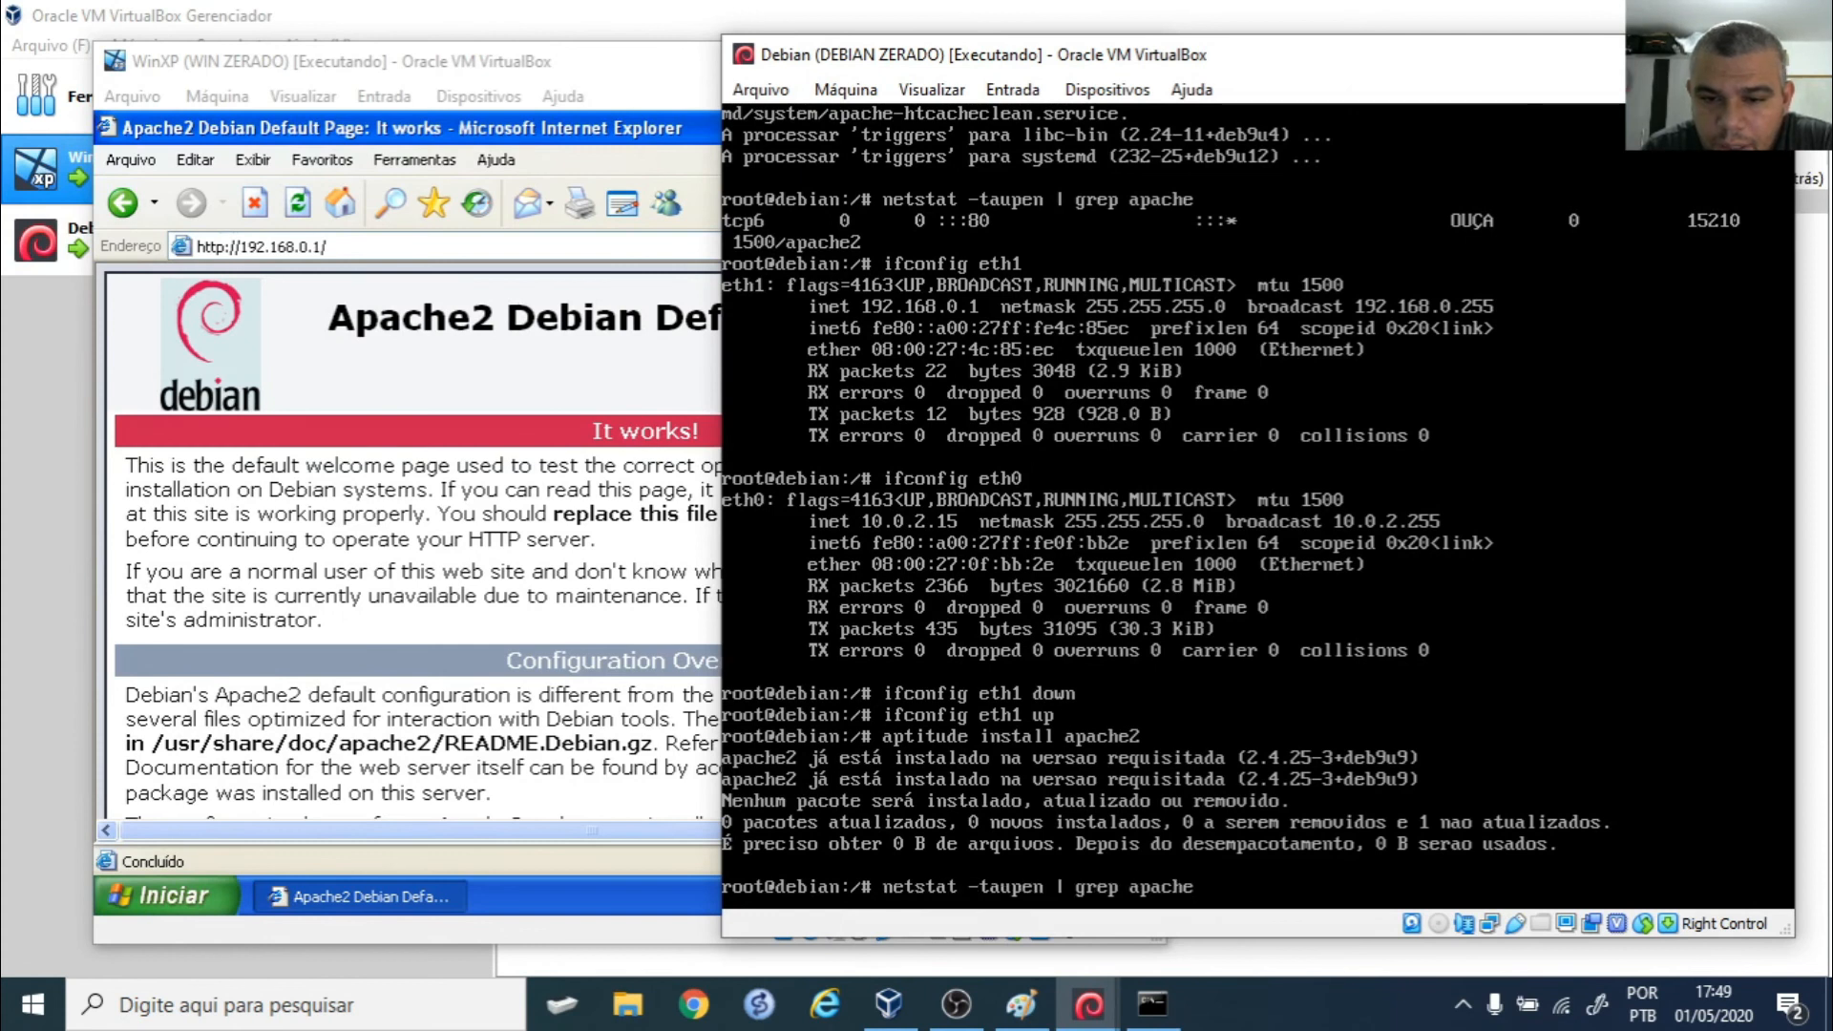
pyautogui.press('Return')
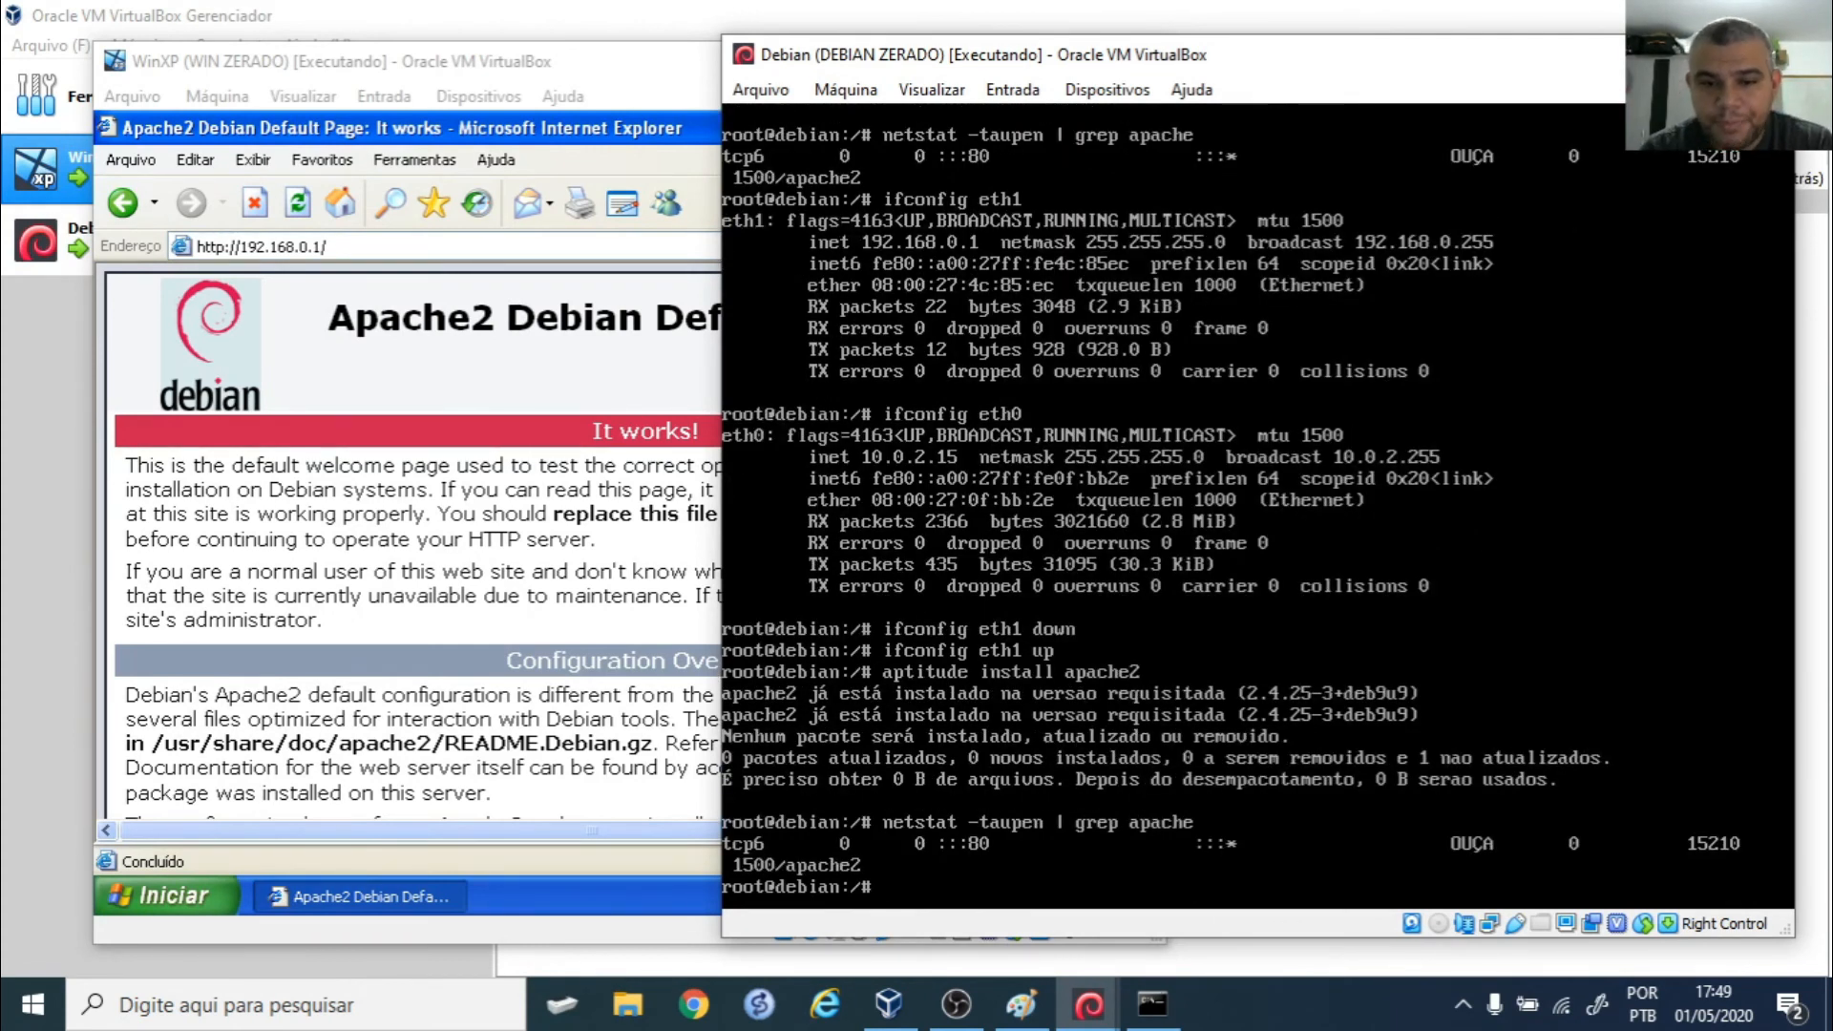
# - Rerun the netstat check filtered for apache2 and then for port 80
pyautogui.press('Up')
pyautogui.write('2')
pyautogui.press('Return')
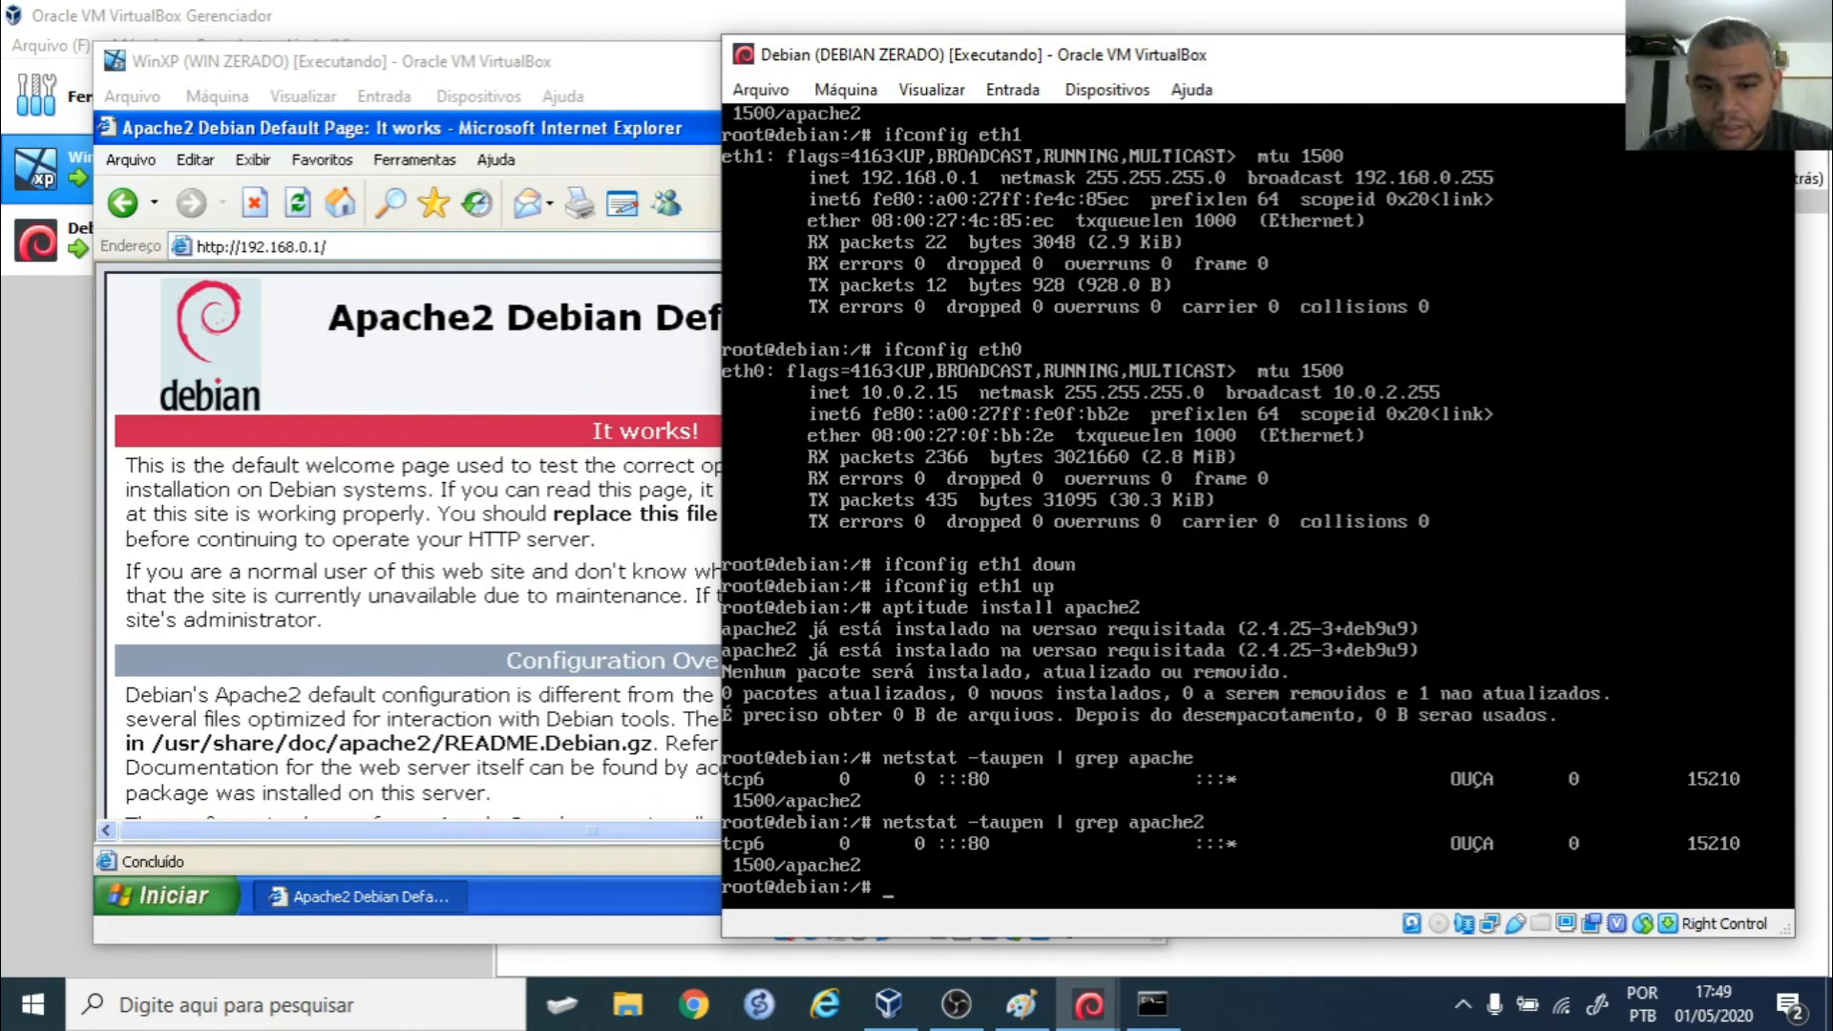
pyautogui.press('Up')
pyautogui.press('BackSpace')
pyautogui.press('BackSpace')
pyautogui.press('BackSpace')
pyautogui.press('BackSpace')
pyautogui.press('BackSpace')
pyautogui.press('BackSpace')
pyautogui.press('BackSpace')
pyautogui.write('80')
pyautogui.press('Return')
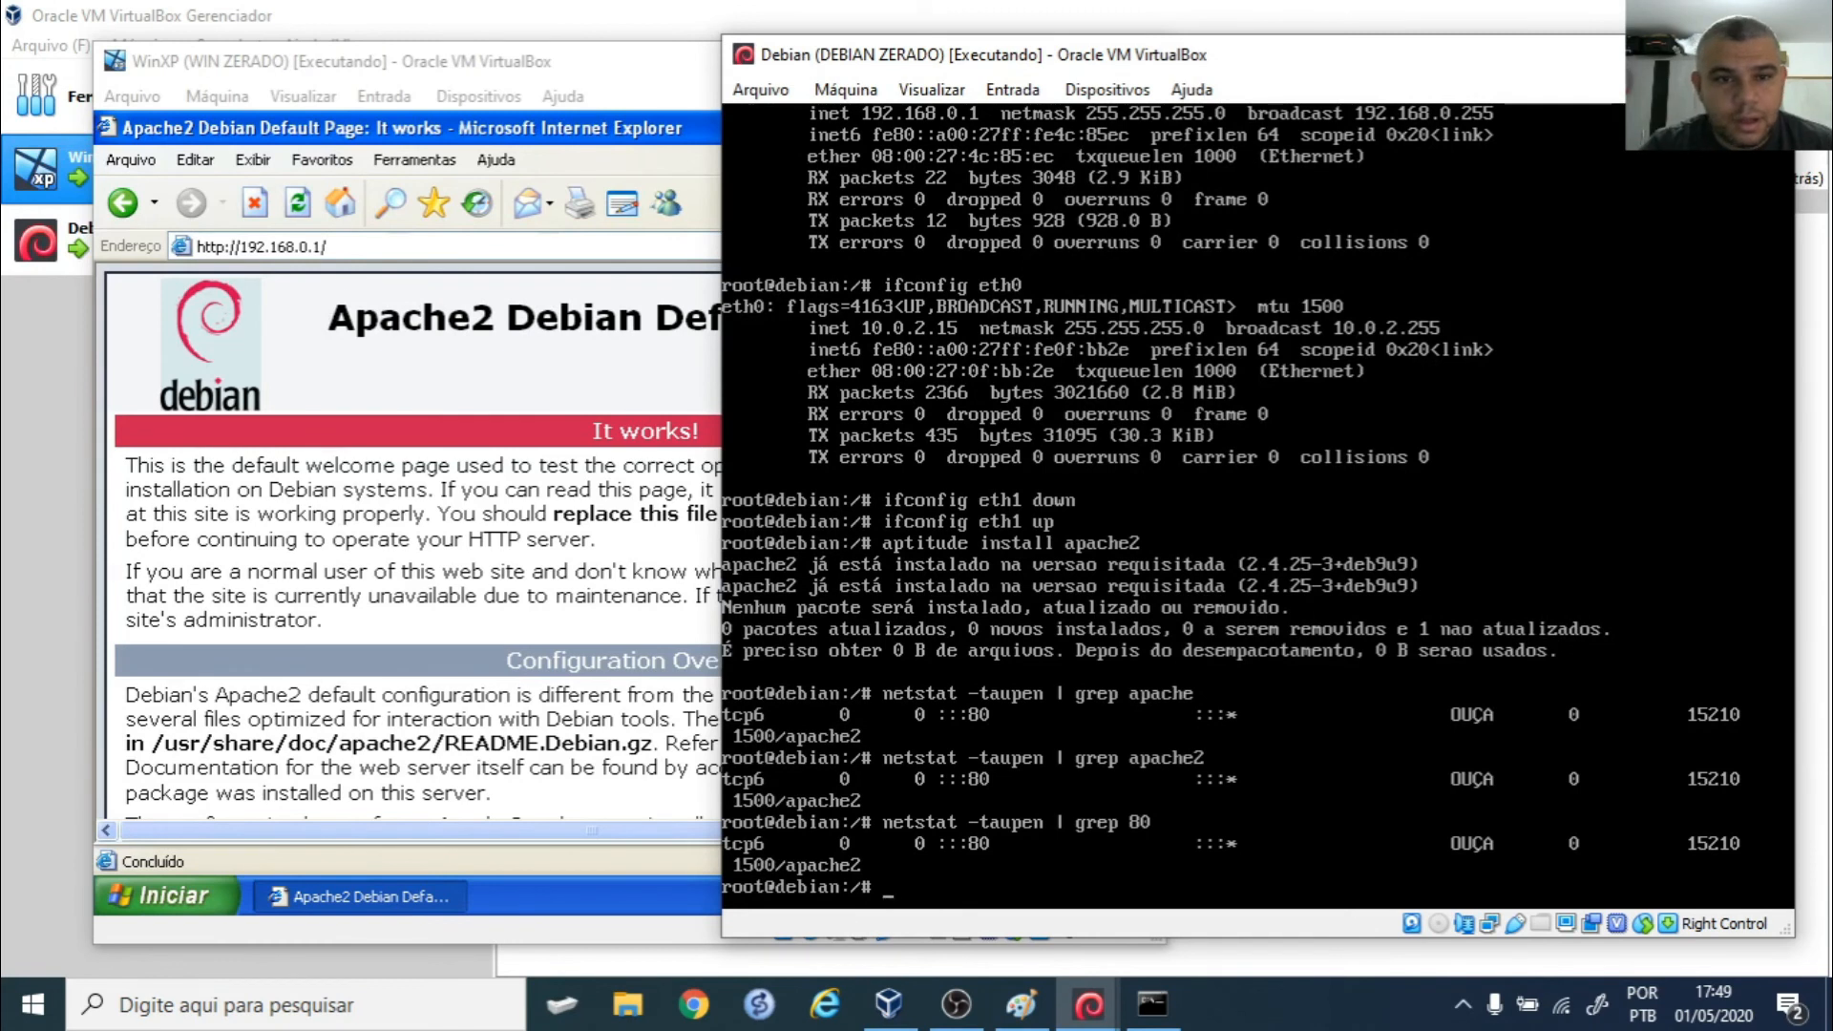
pyautogui.click(436, 248)
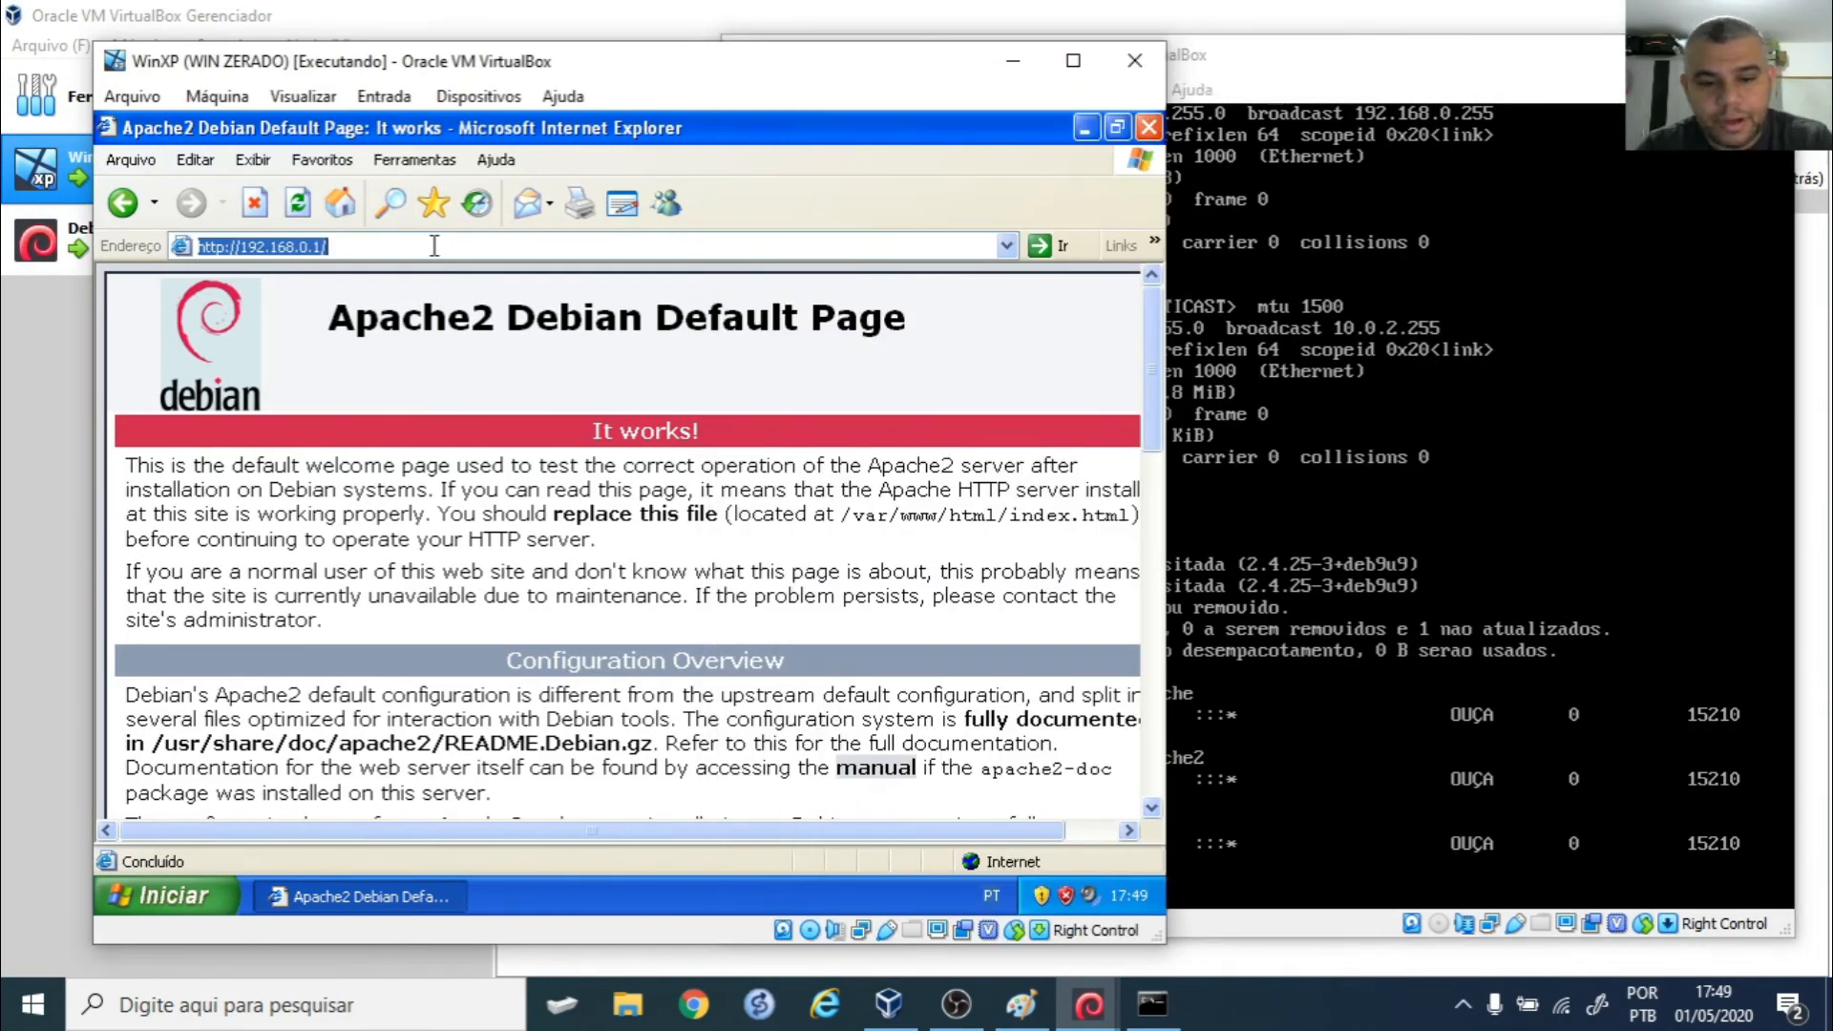
# - Reload the Apache page in XP, minimize the XP VM, and close the host's ping window
pyautogui.press('Return')
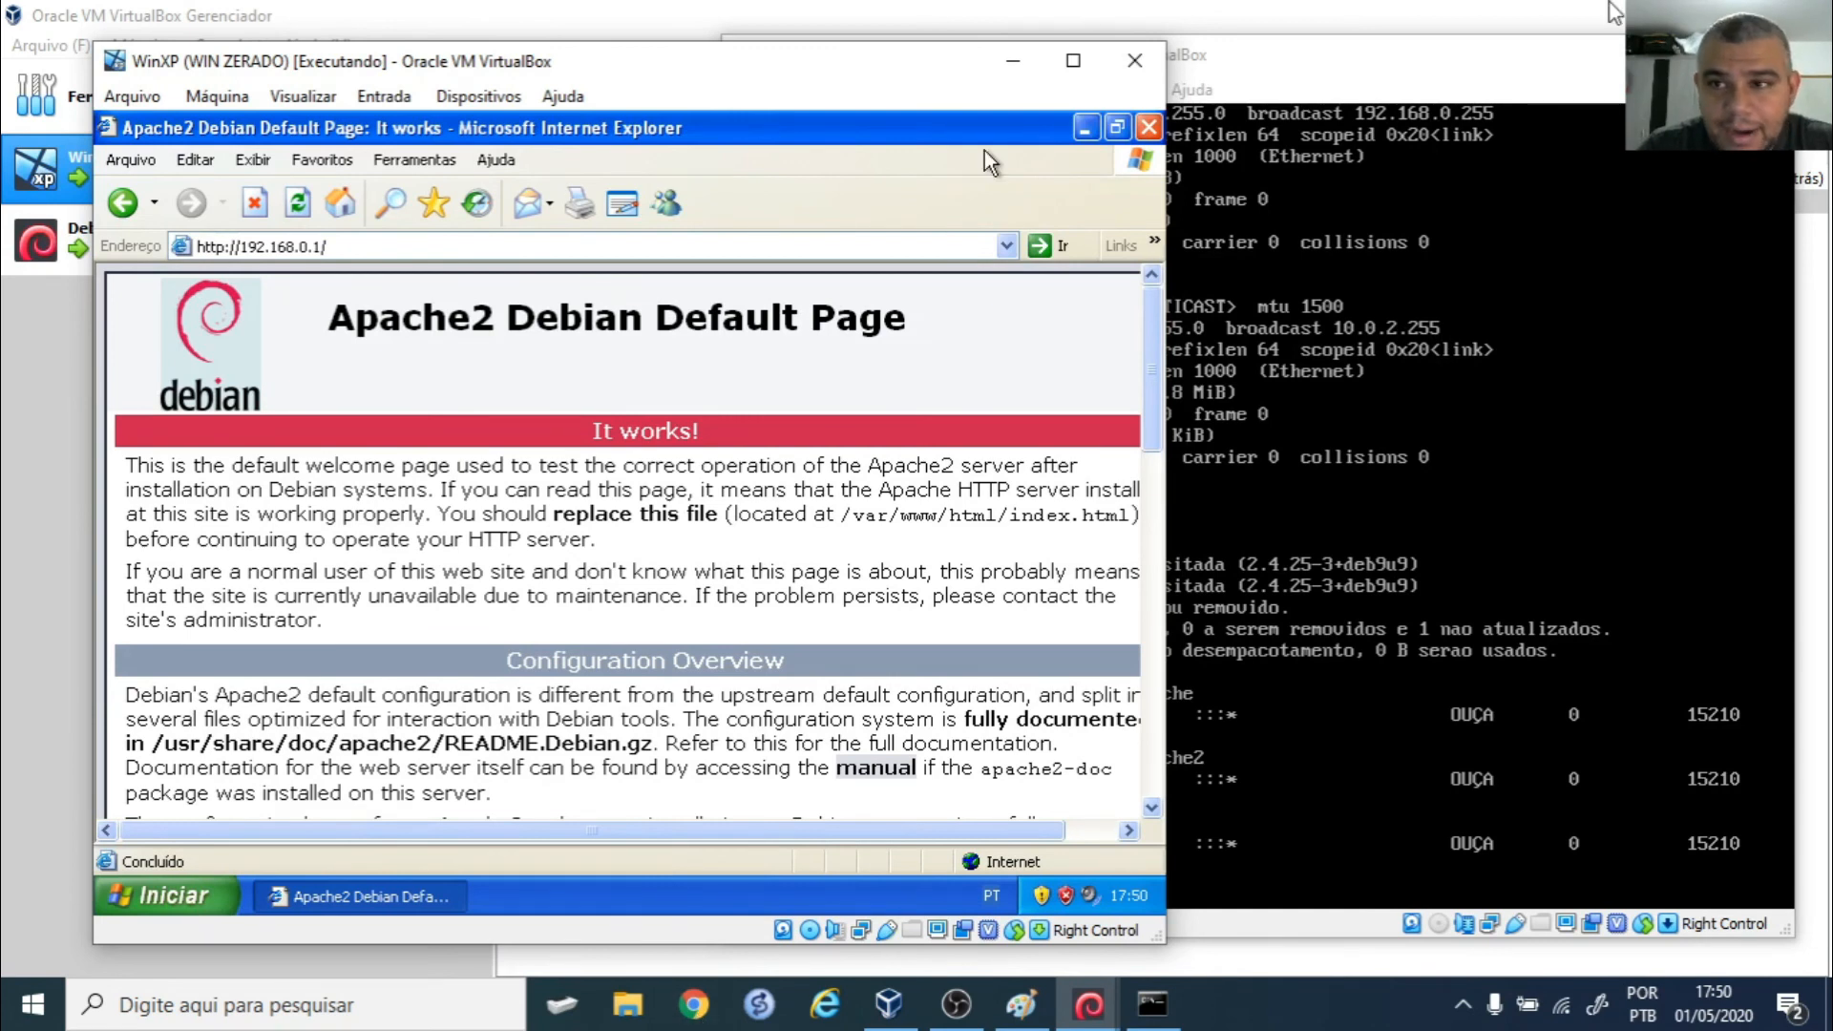
pyautogui.click(1014, 61)
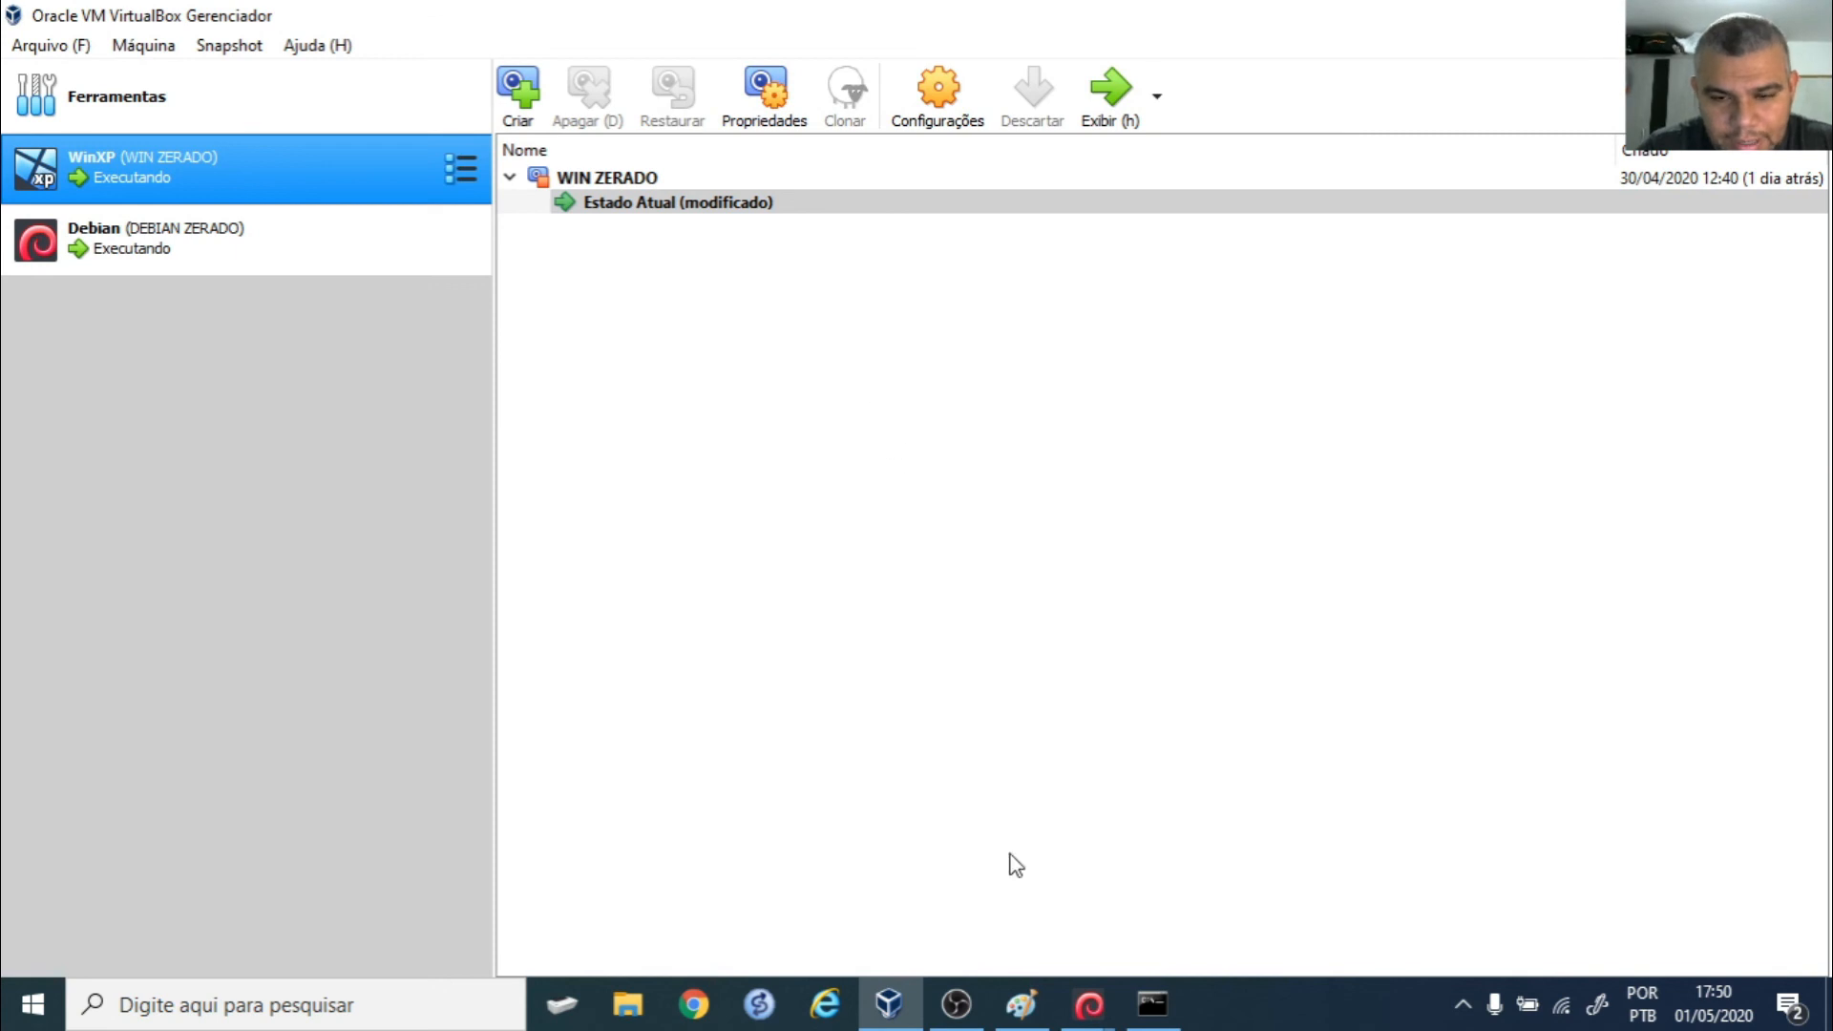
pyautogui.click(1152, 1003)
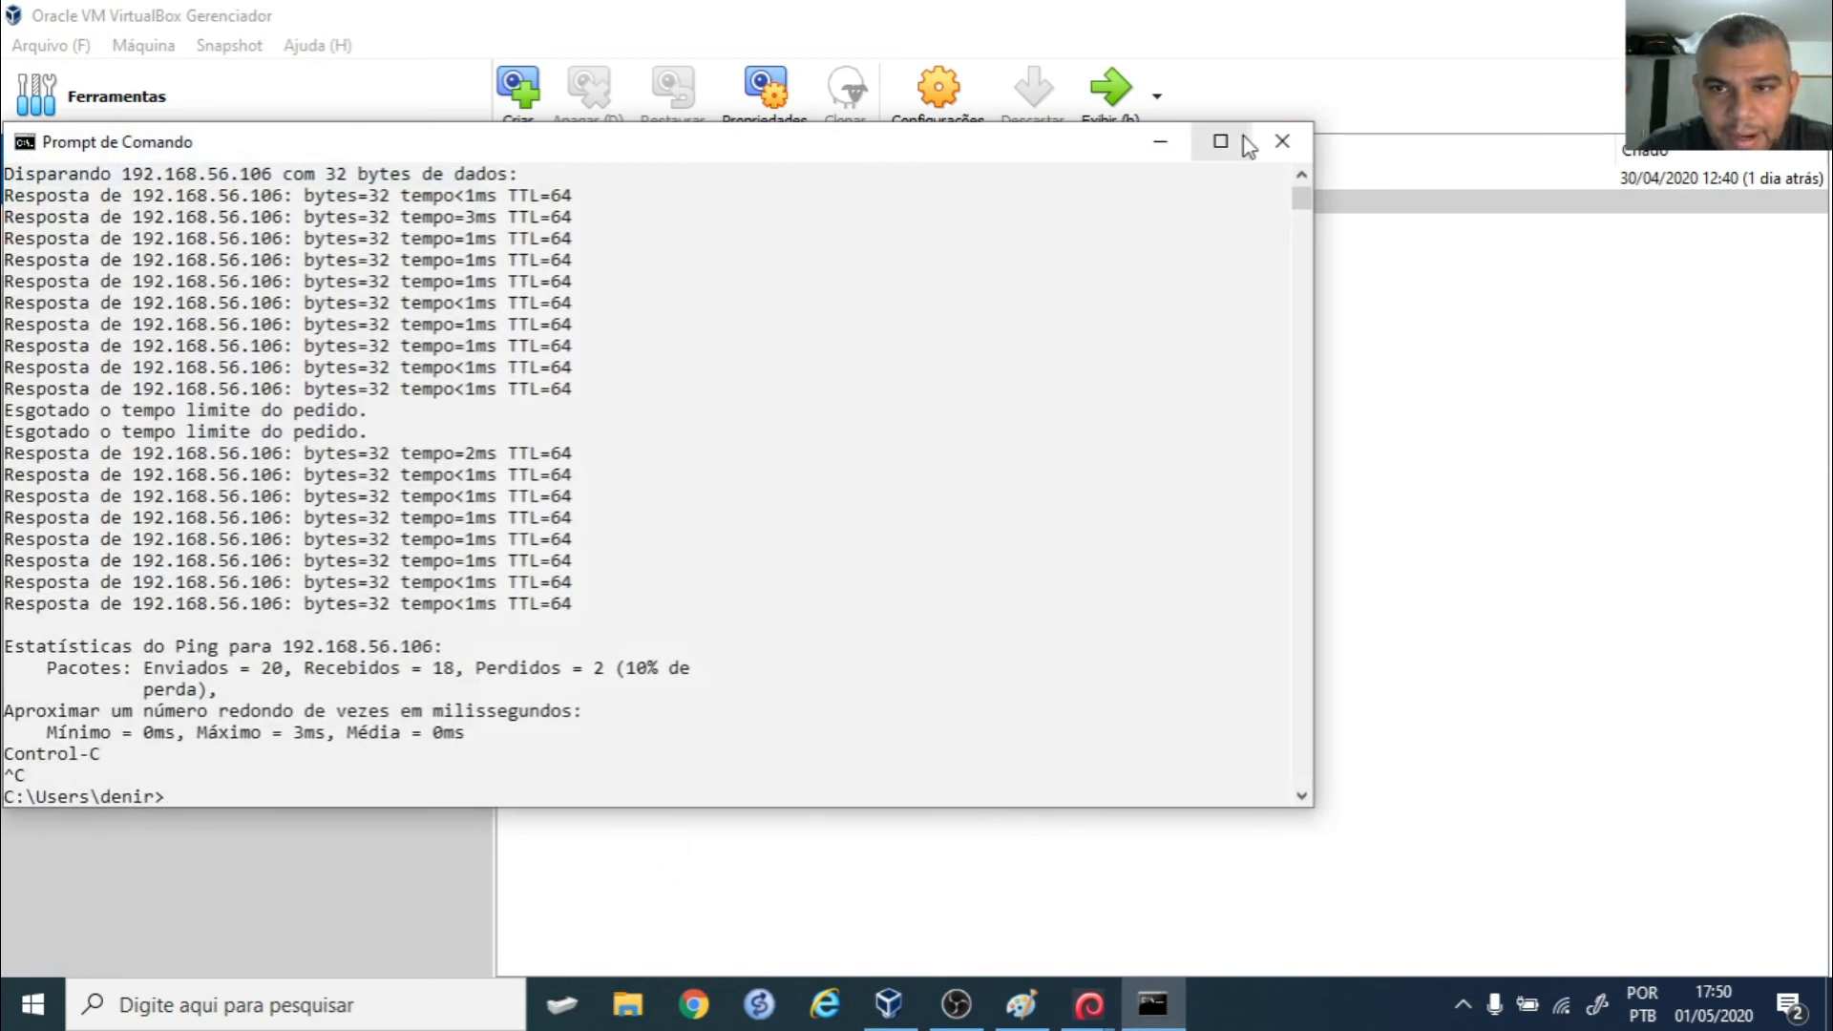
pyautogui.click(1283, 141)
# - On Debian, run 'ifconfig eth2' to show the host-only address 192.168.56.106, then minimize it
pyautogui.click(1088, 1005)
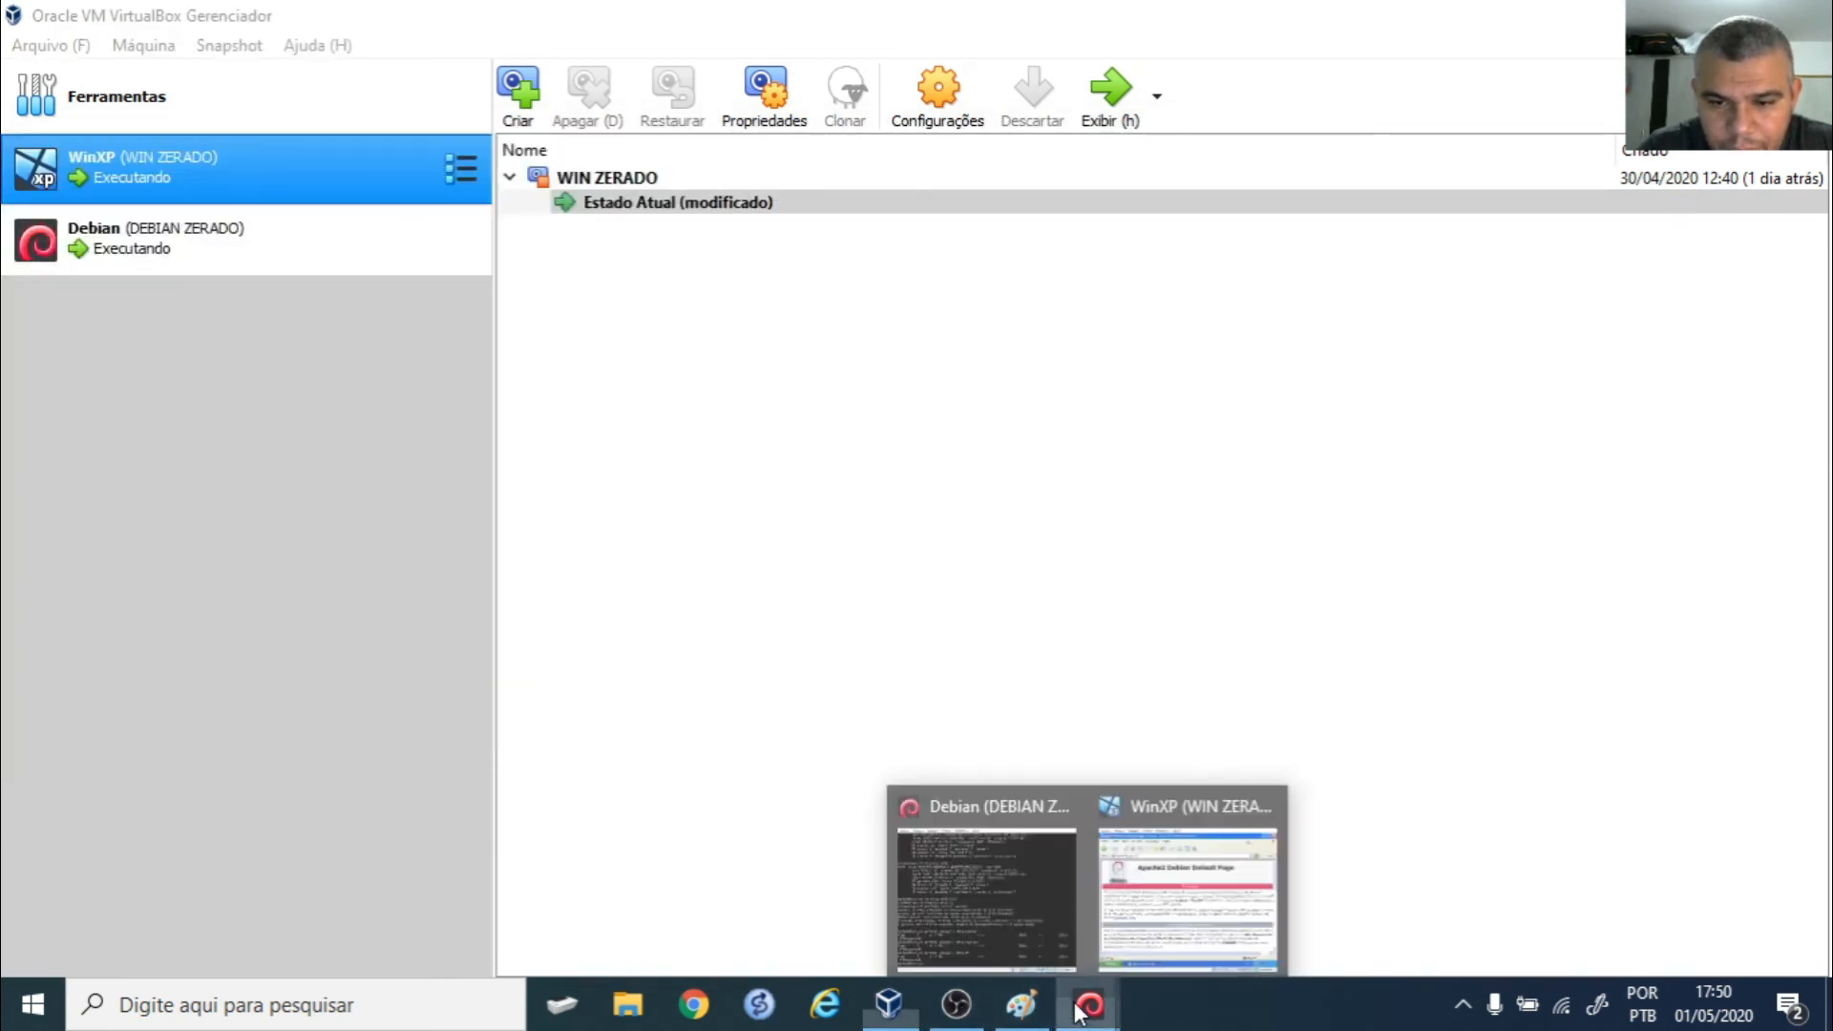
pyautogui.click(1007, 923)
pyautogui.write('ifconfig eth2')
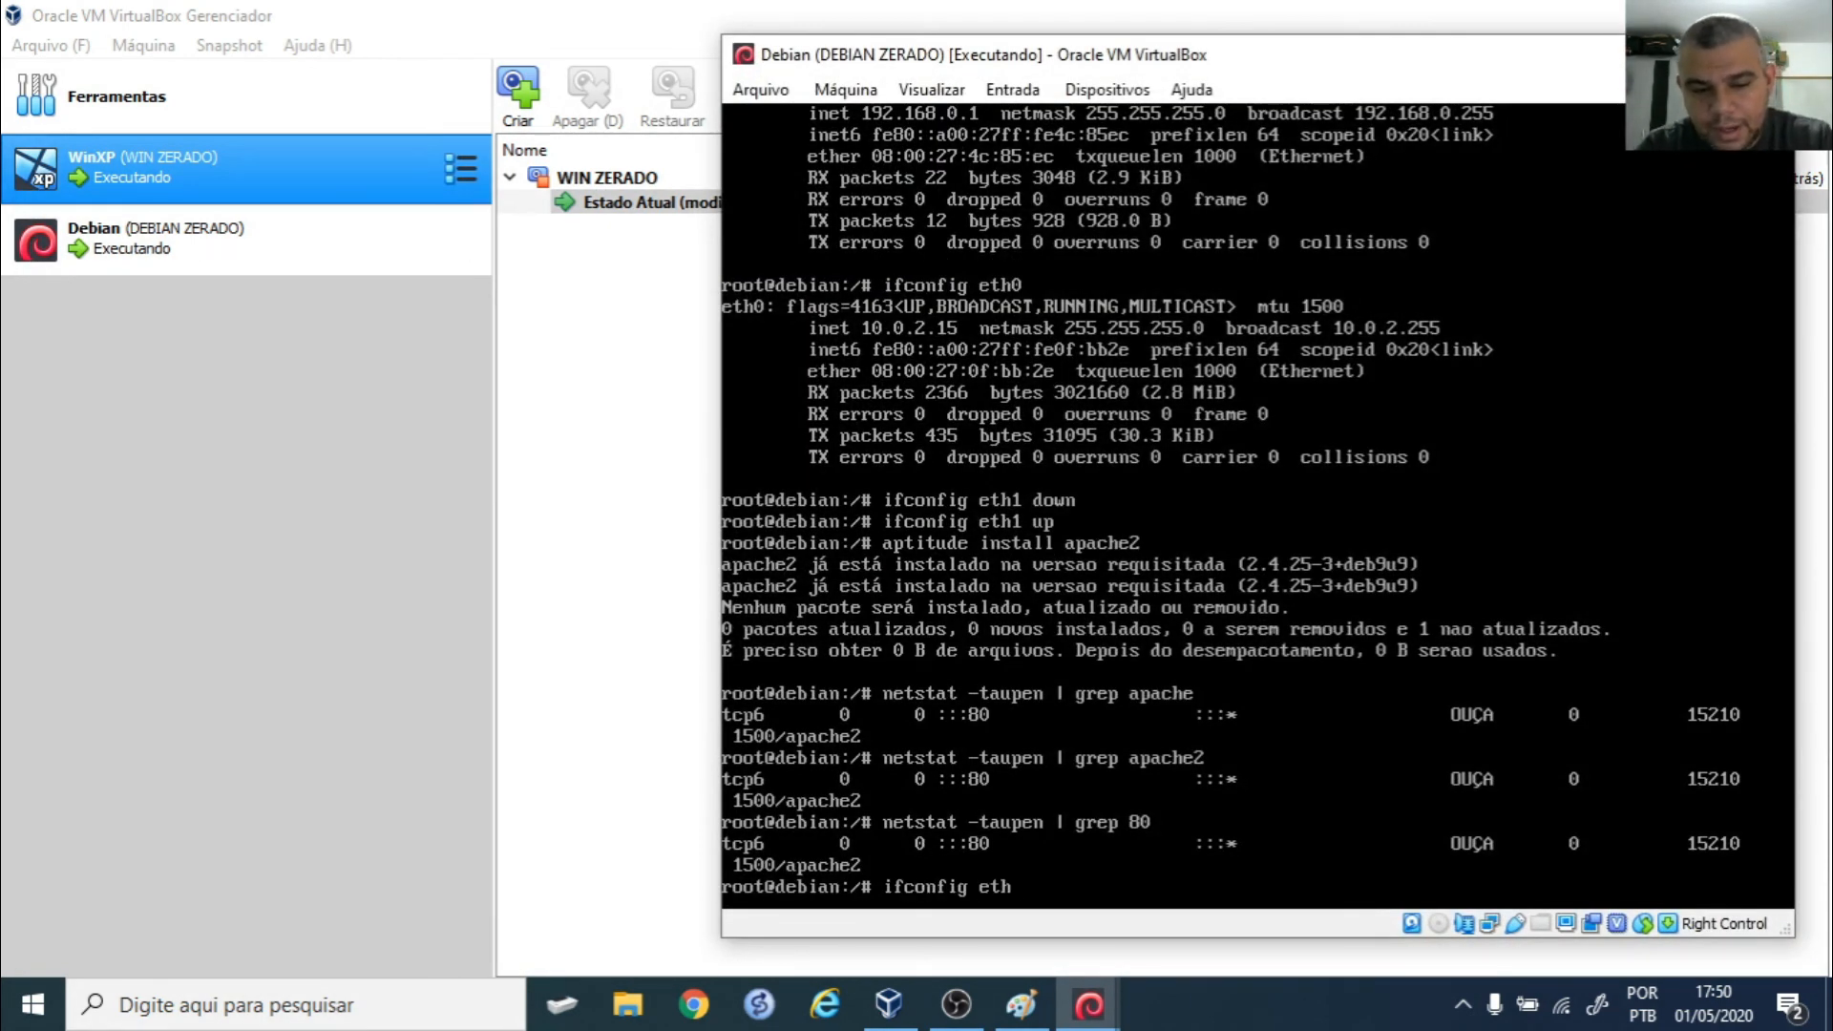
pyautogui.press('Return')
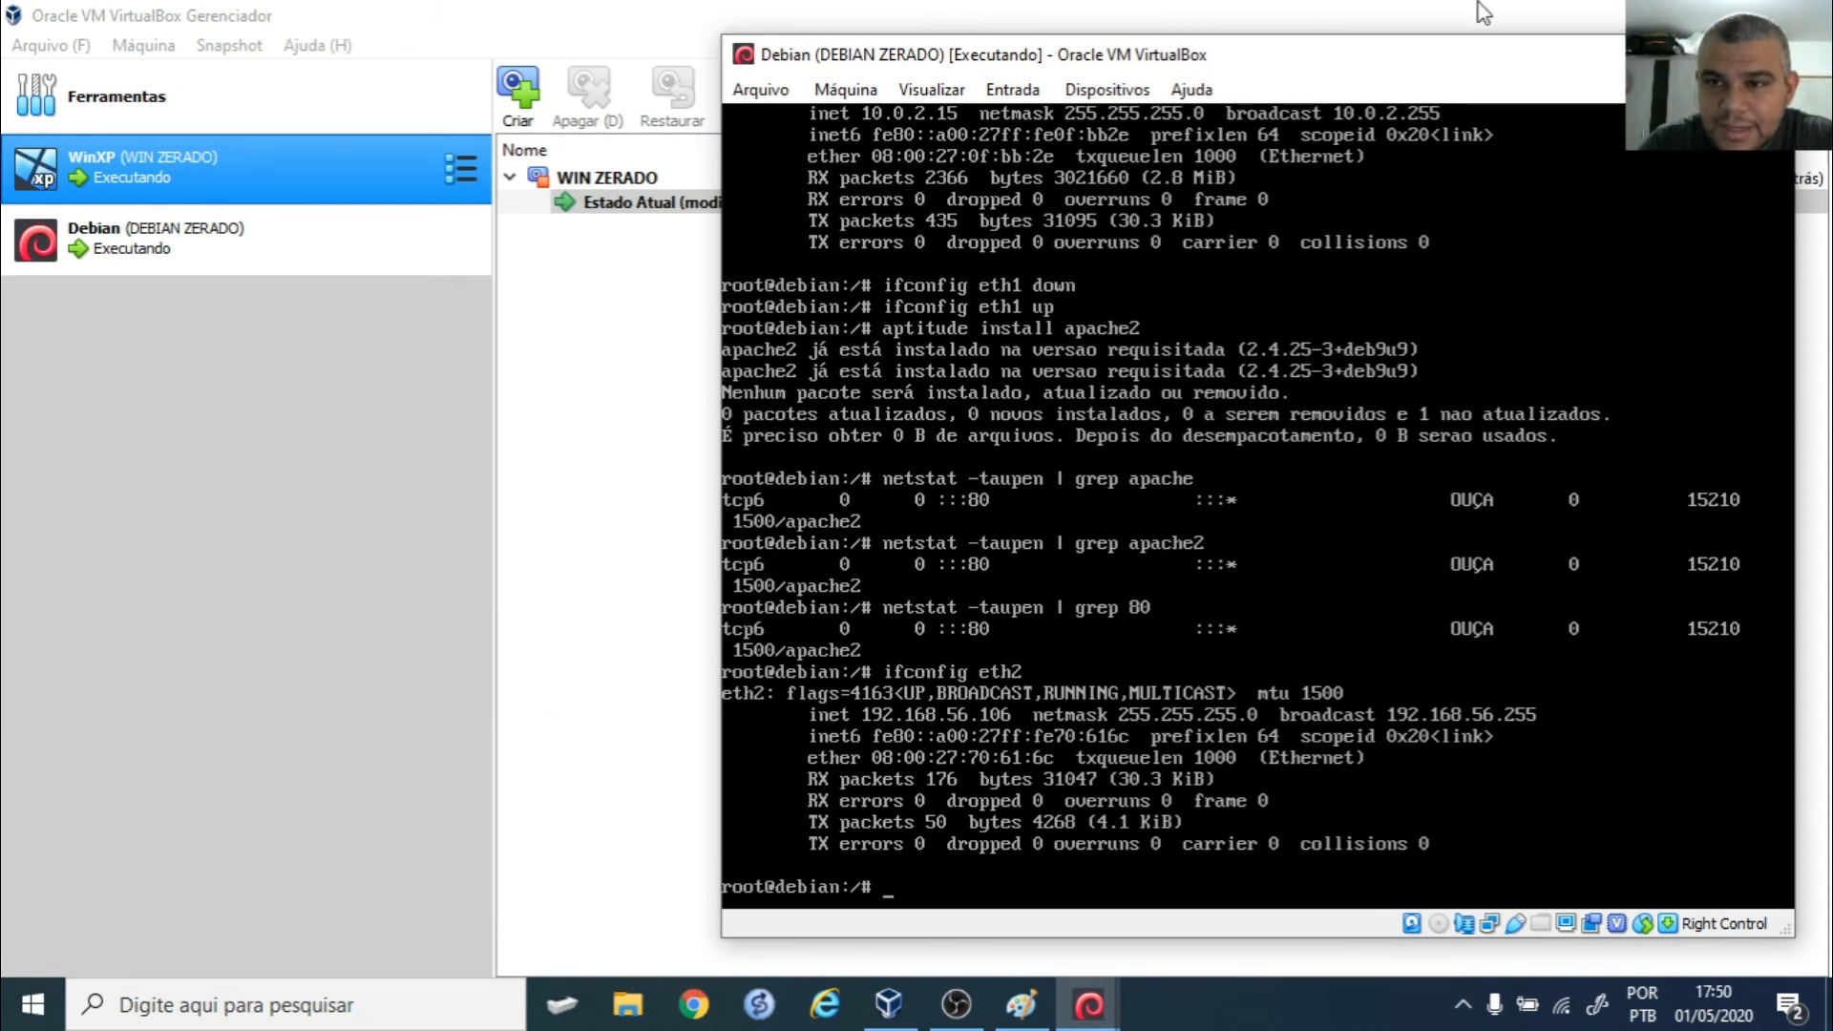
pyautogui.click(1640, 54)
pyautogui.click(694, 1004)
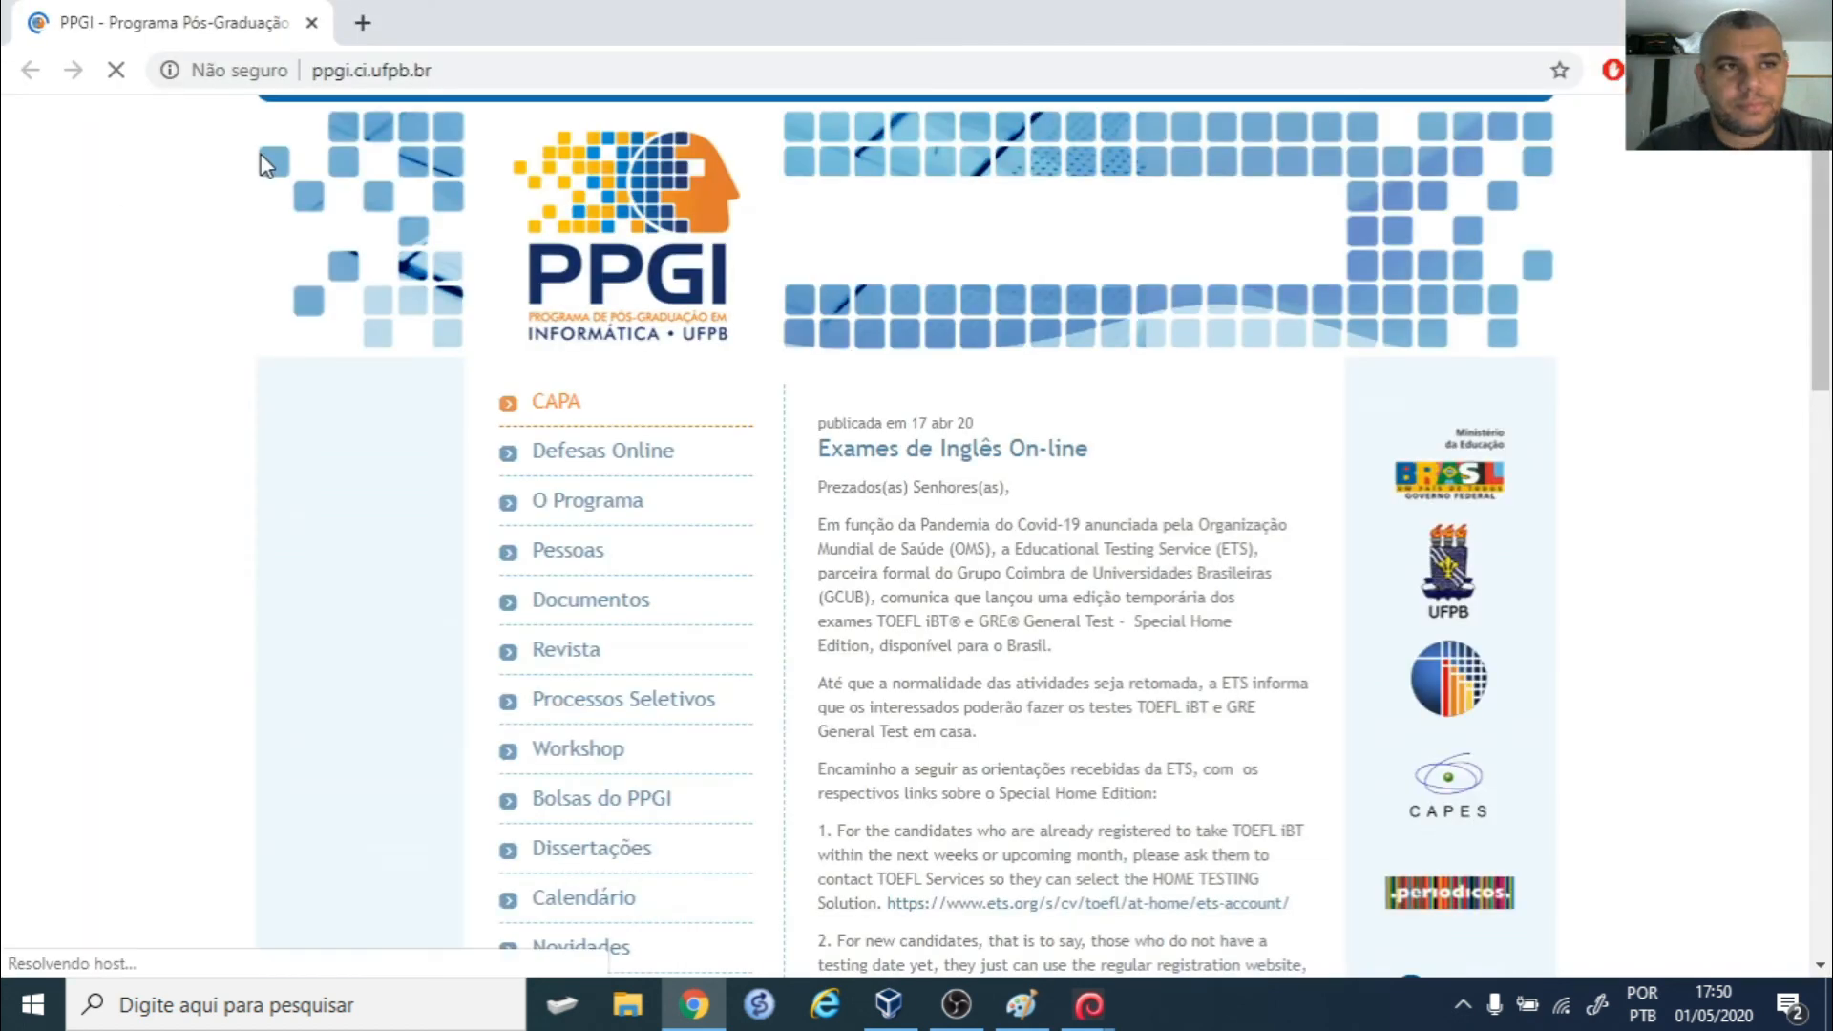
# - In the host's Chrome, load 192.168.56.106 to reach the Debian Apache2 Default Page
pyautogui.click(496, 69)
pyautogui.write('192.168.')
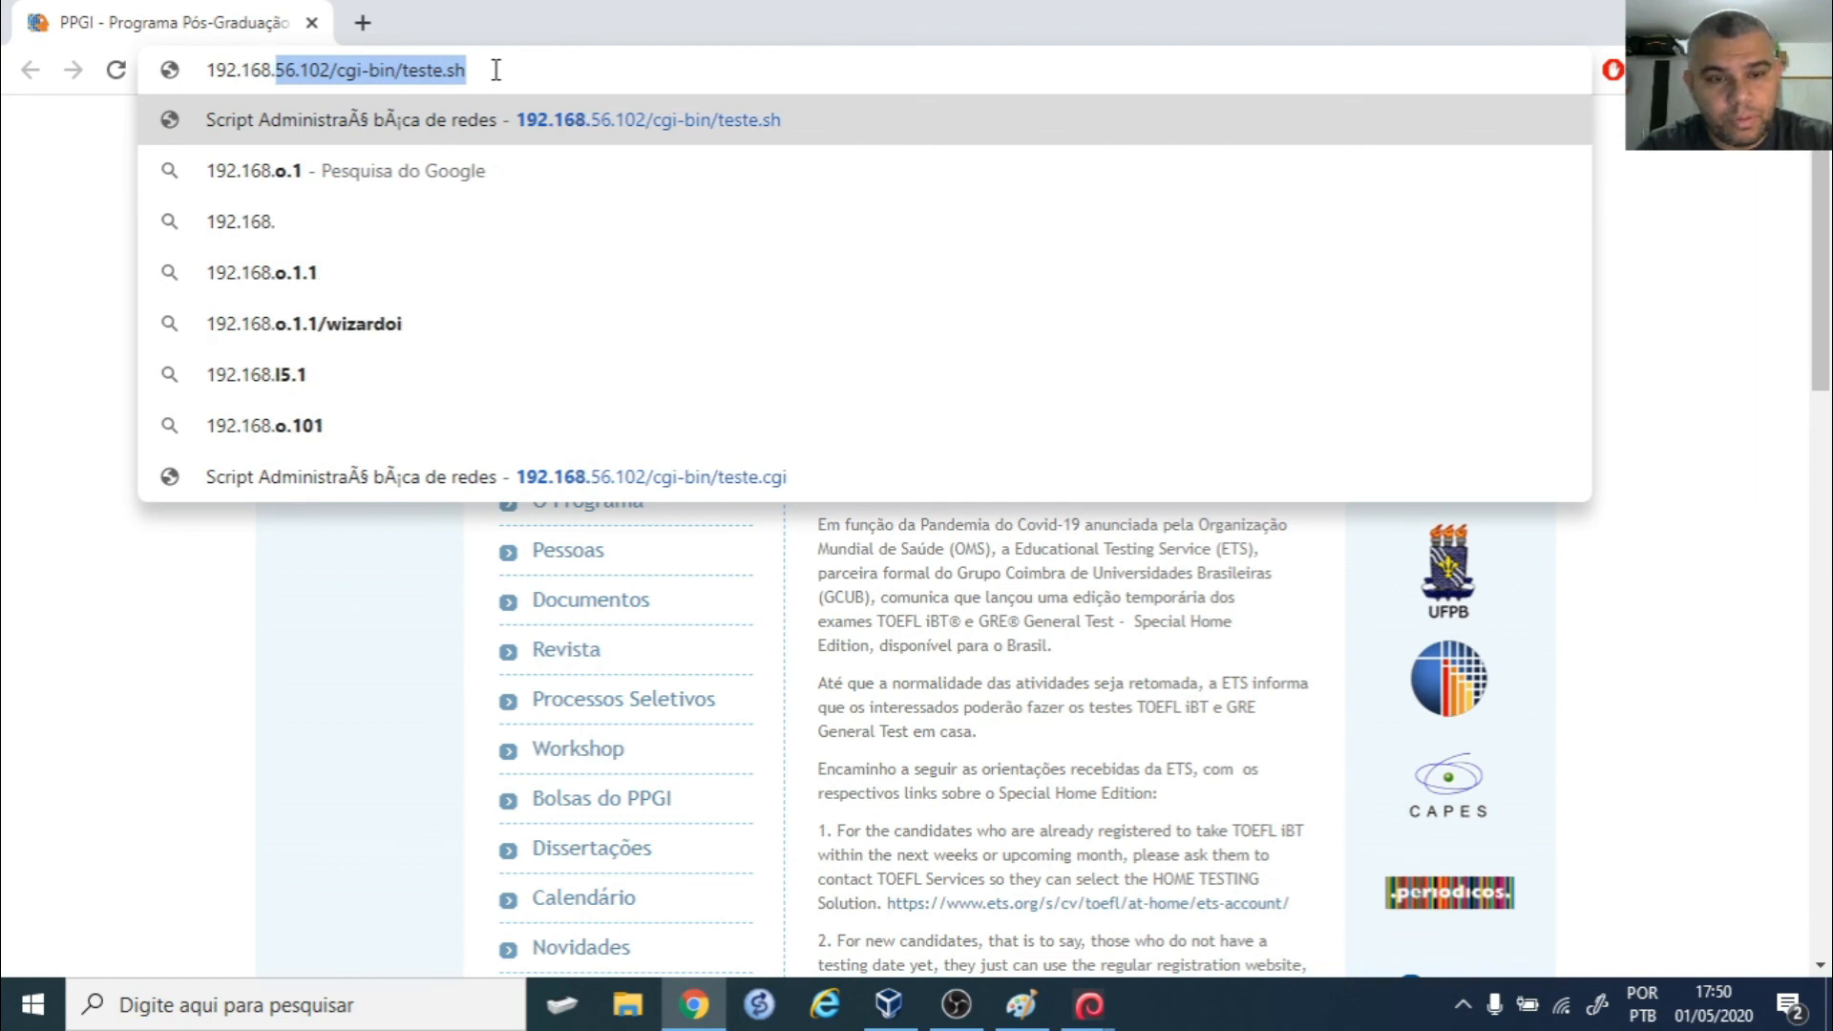
pyautogui.write('56.106')
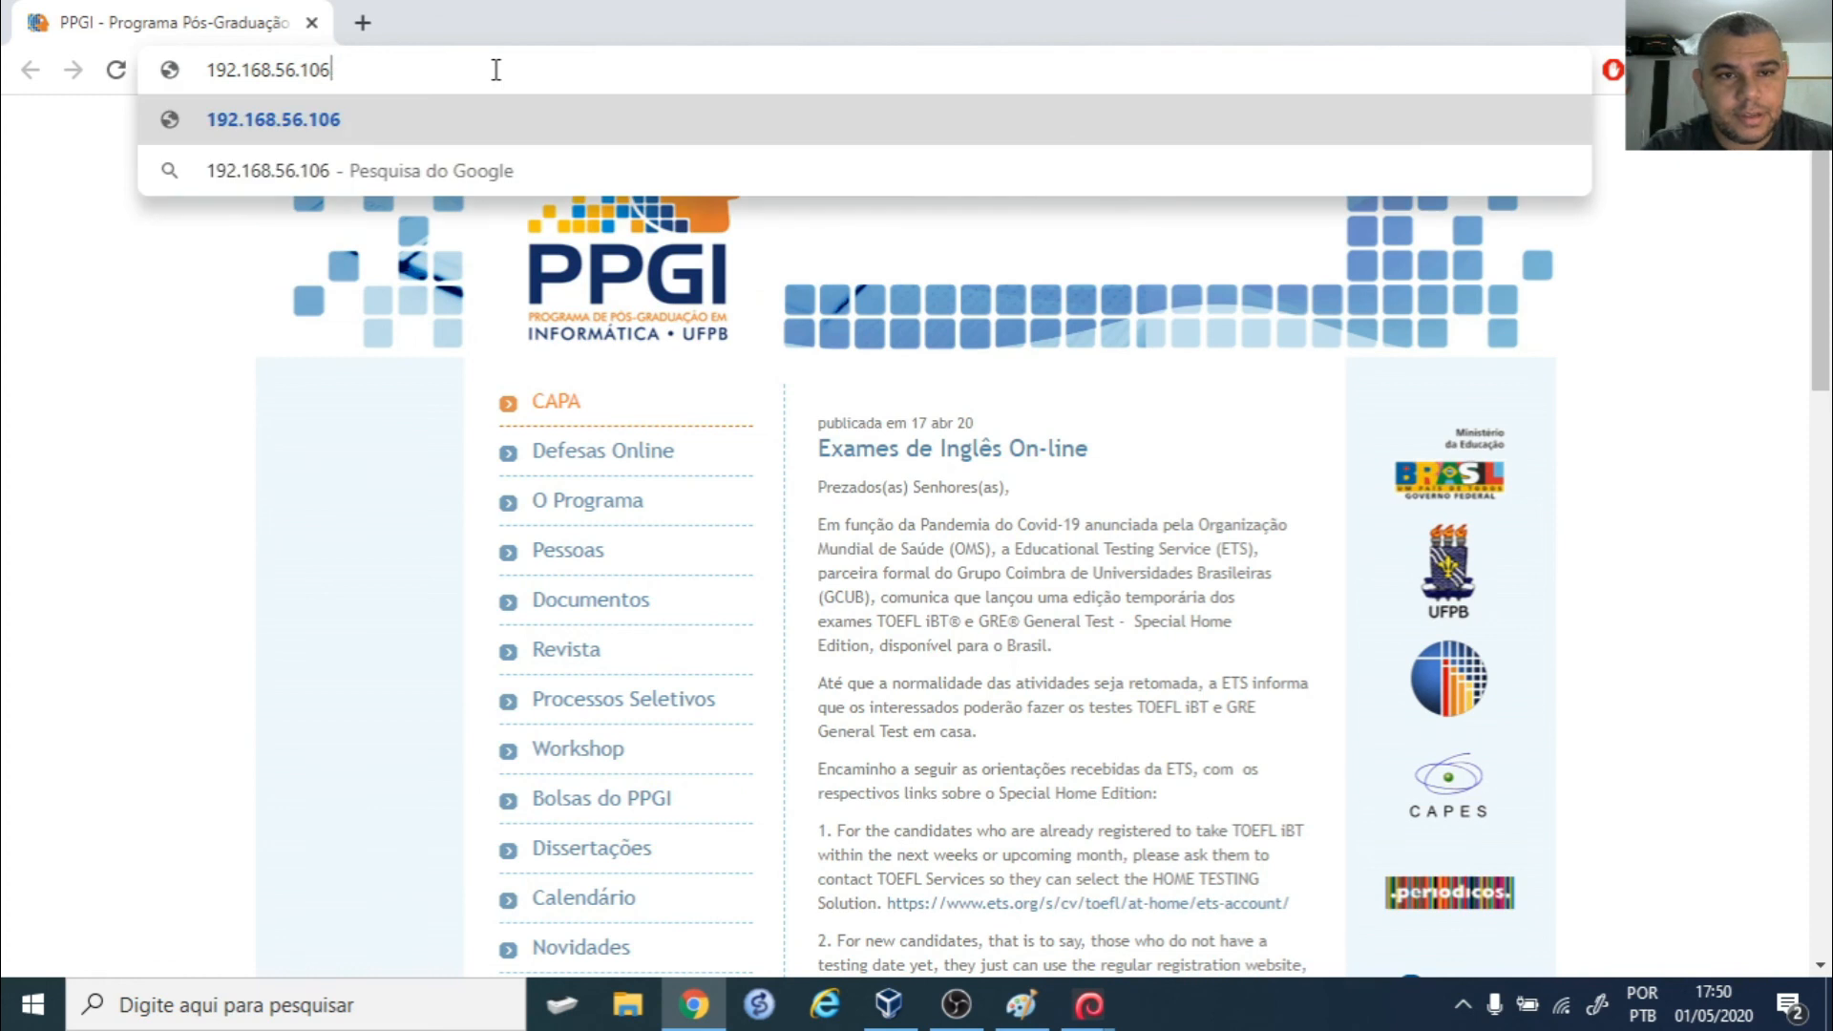
pyautogui.press('Return')
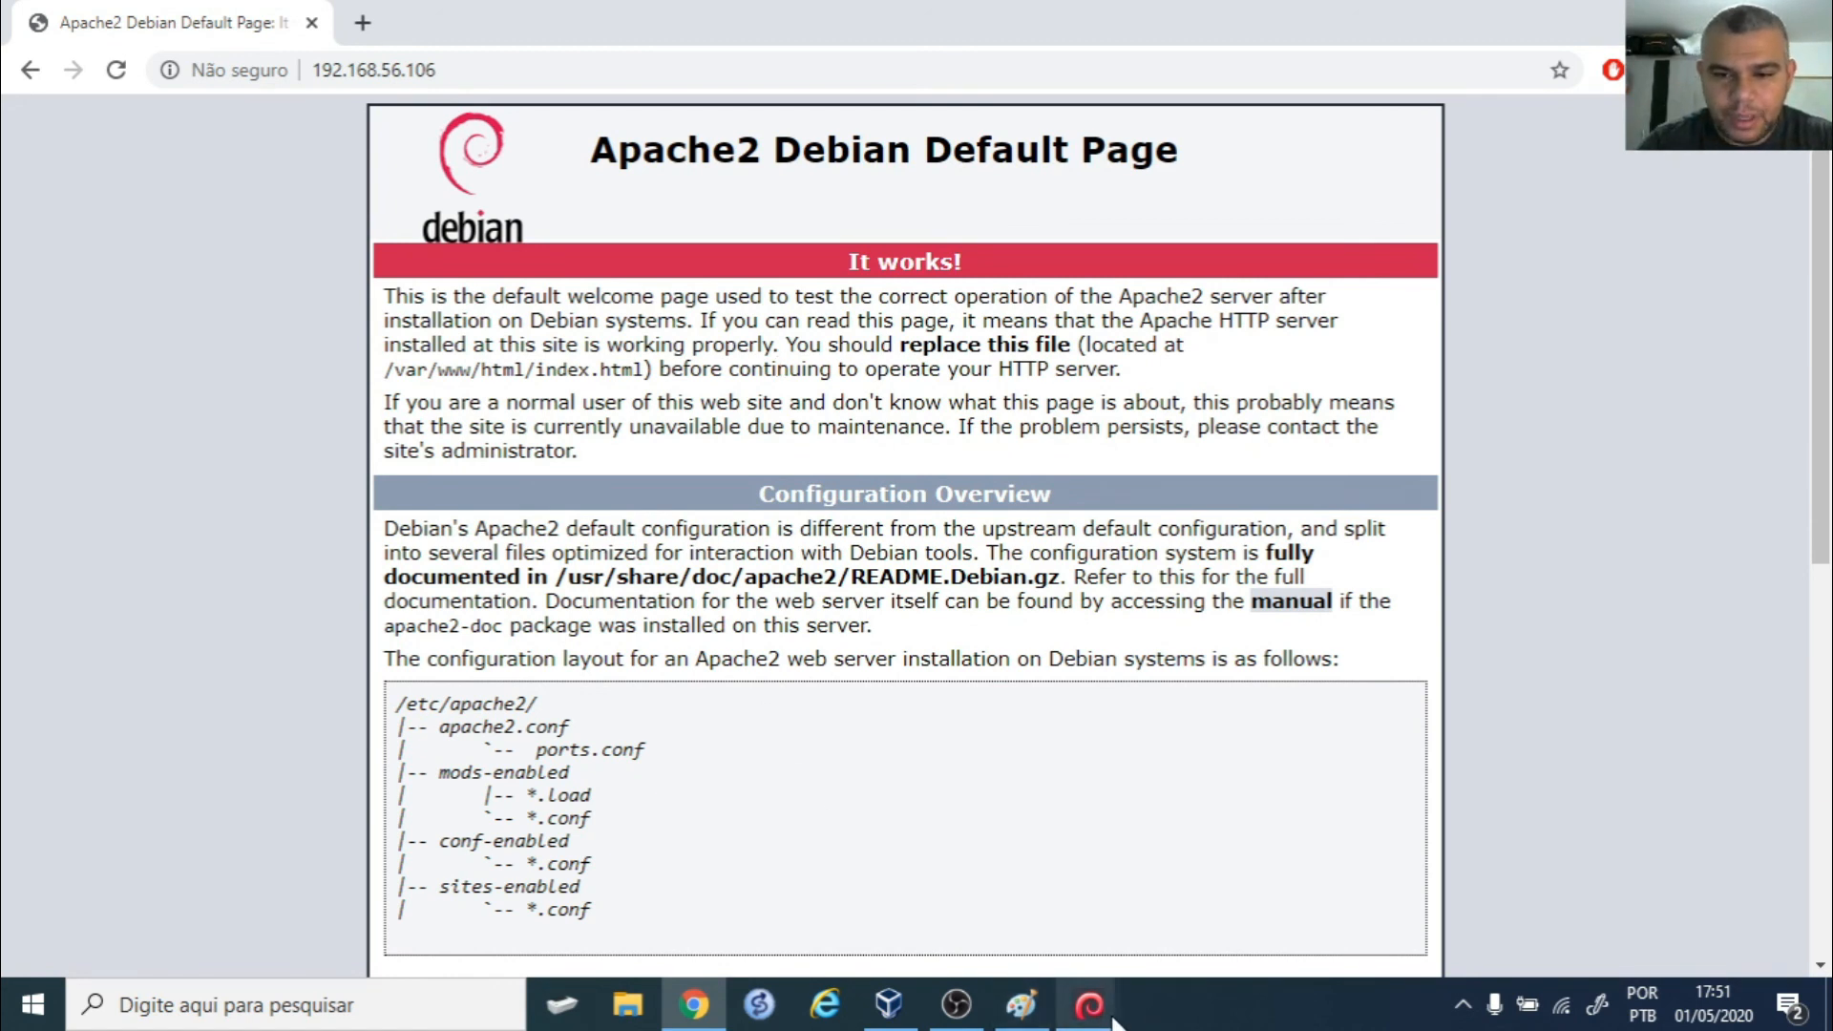
pyautogui.click(889, 1005)
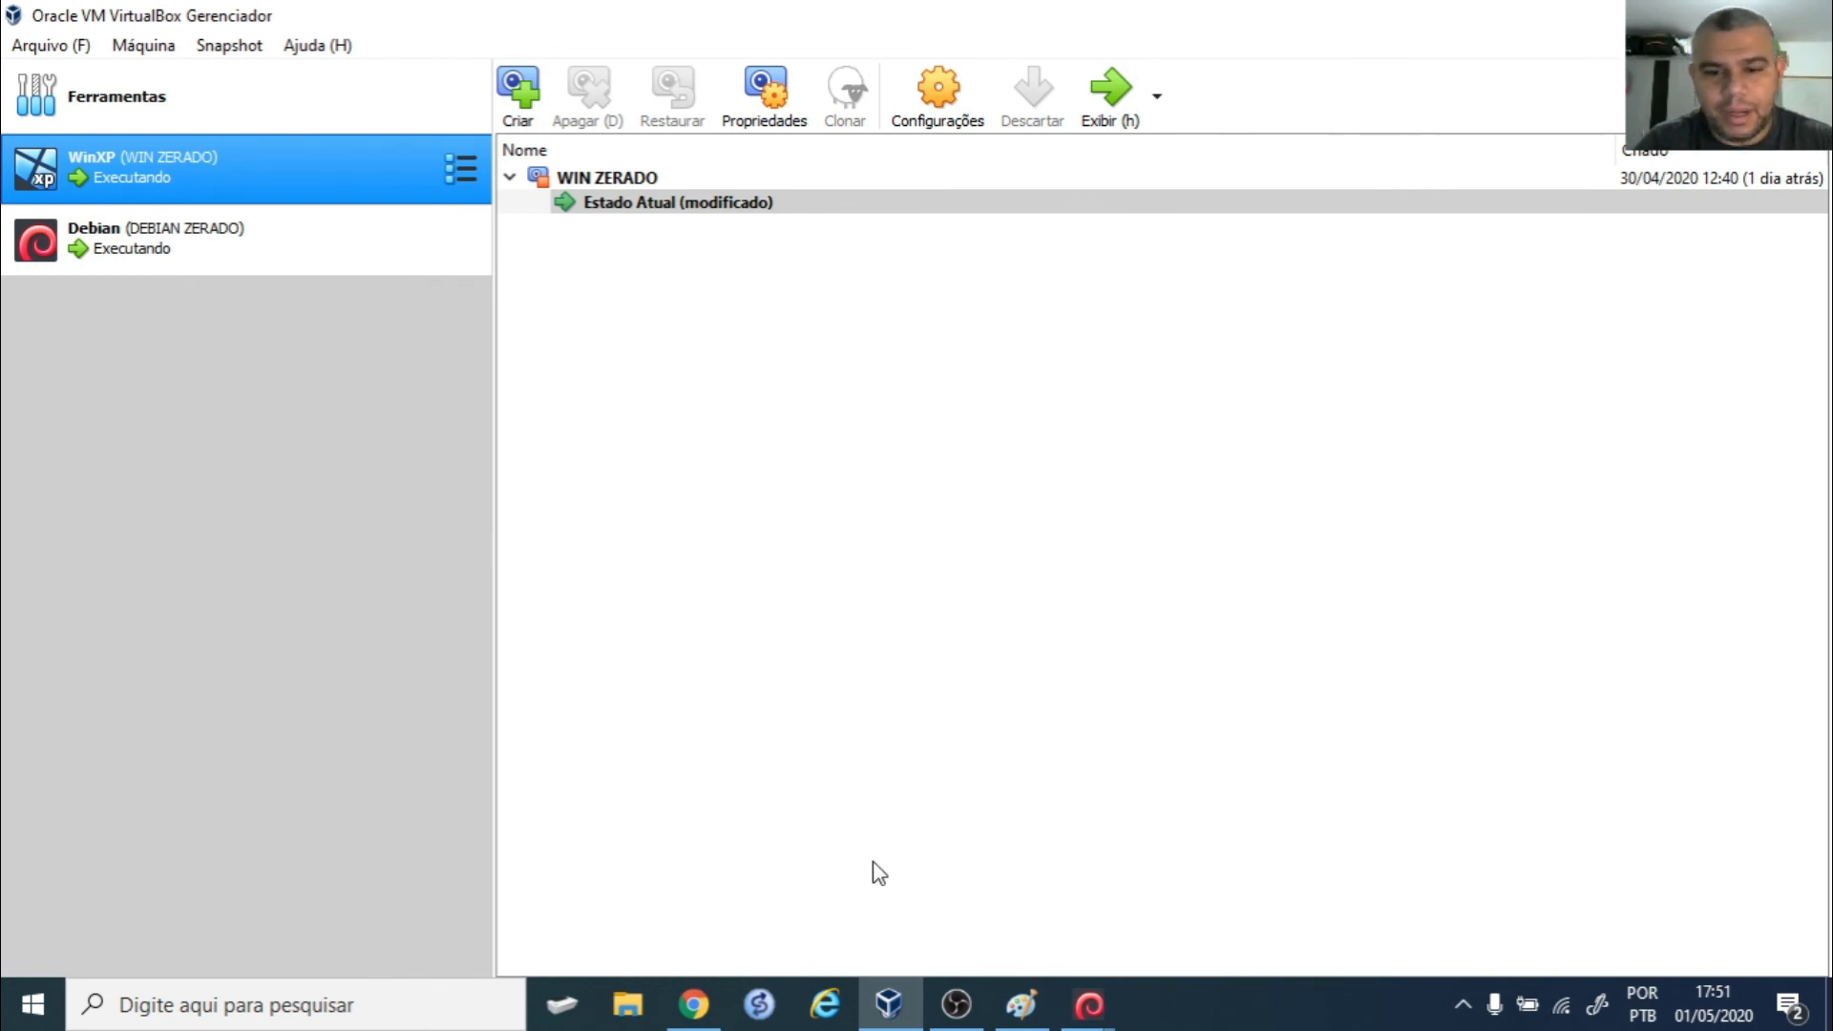
pyautogui.click(1022, 1004)
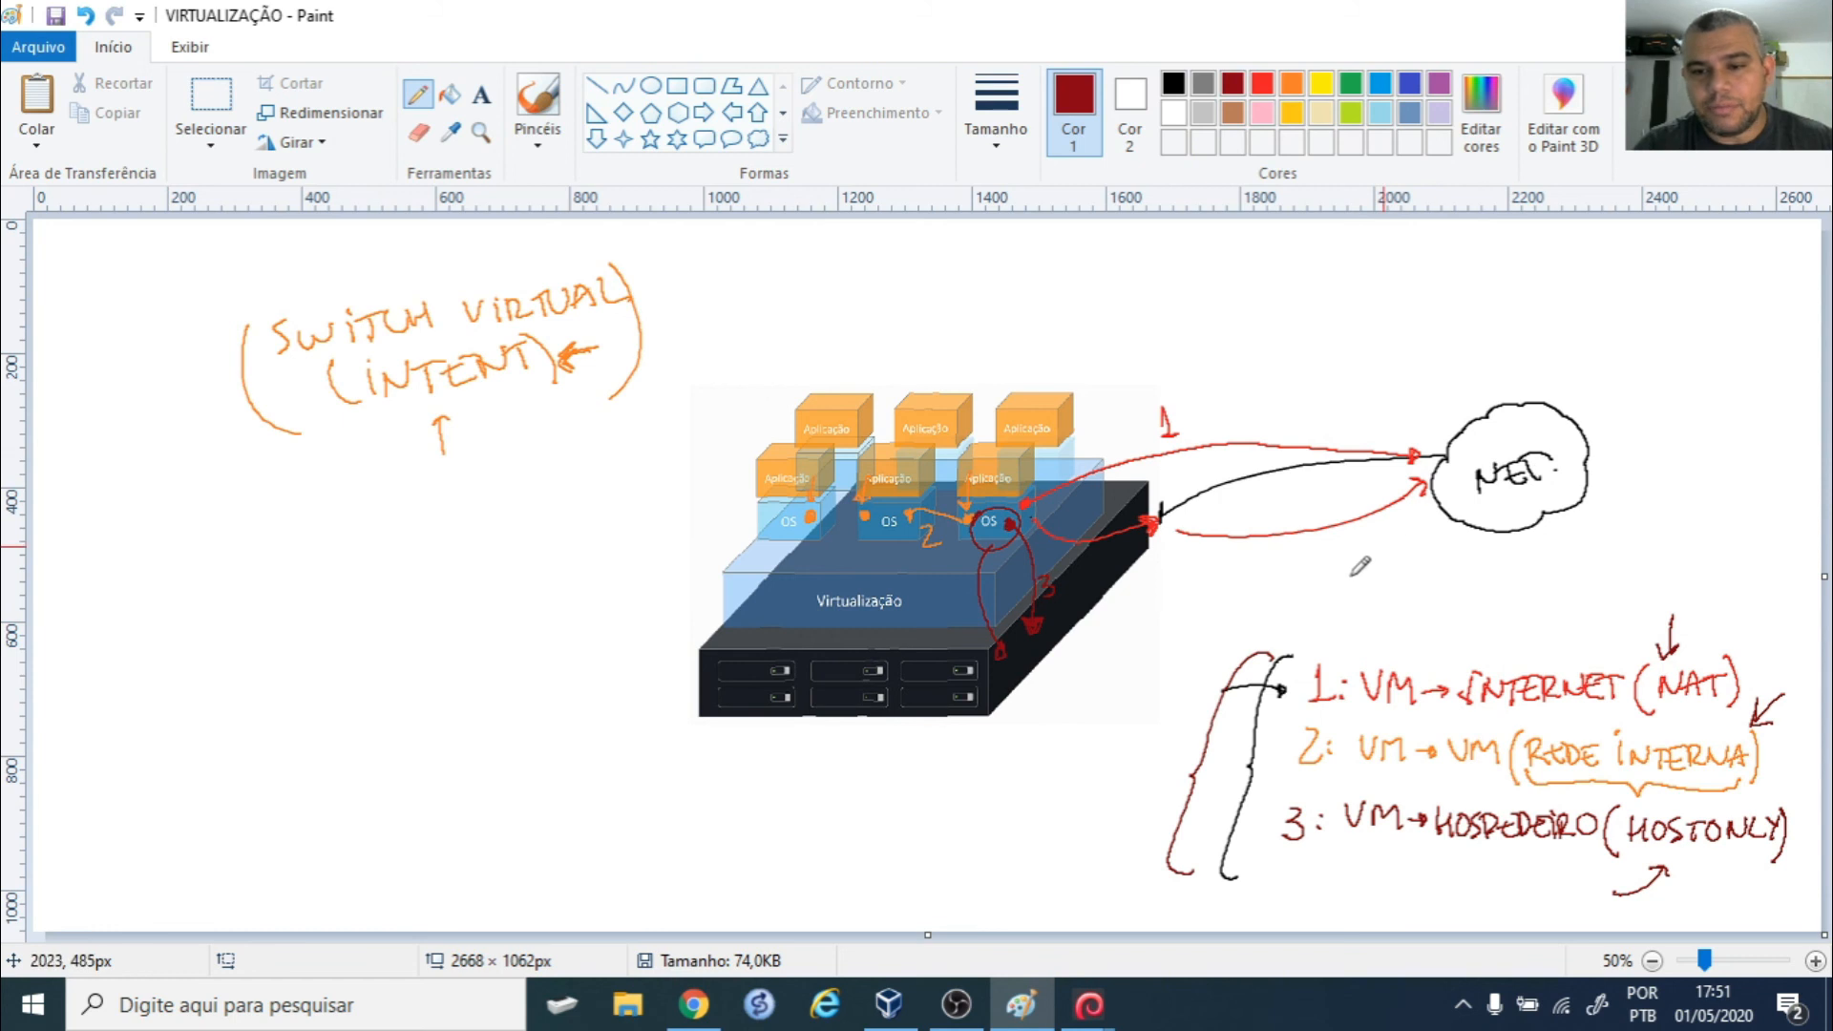
# - Draw a red bracket above the 'VM → INTERNET (NAT)' legend line in Paint
pyautogui.moveTo(1401, 593)
pyautogui.mouseDown()
pyautogui.moveTo(1382, 647)
pyautogui.moveTo(1595, 659)
pyautogui.mouseUp()
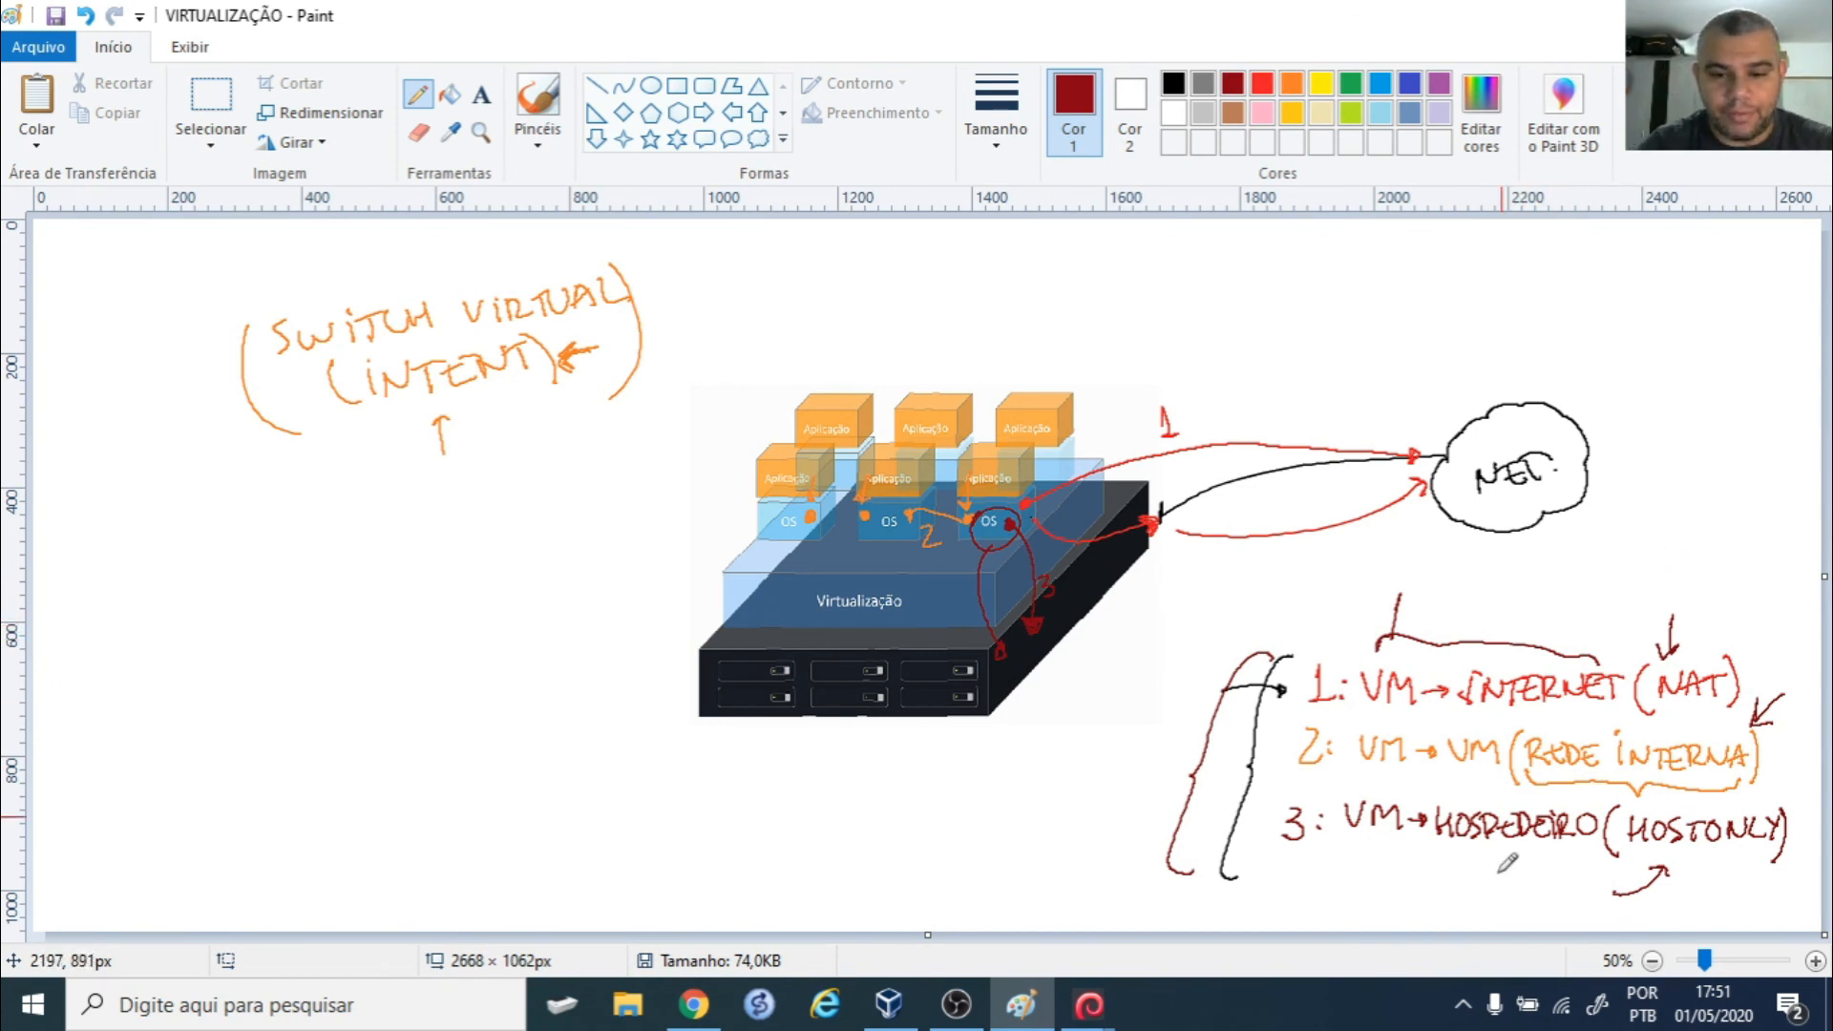
pyautogui.click(896, 1018)
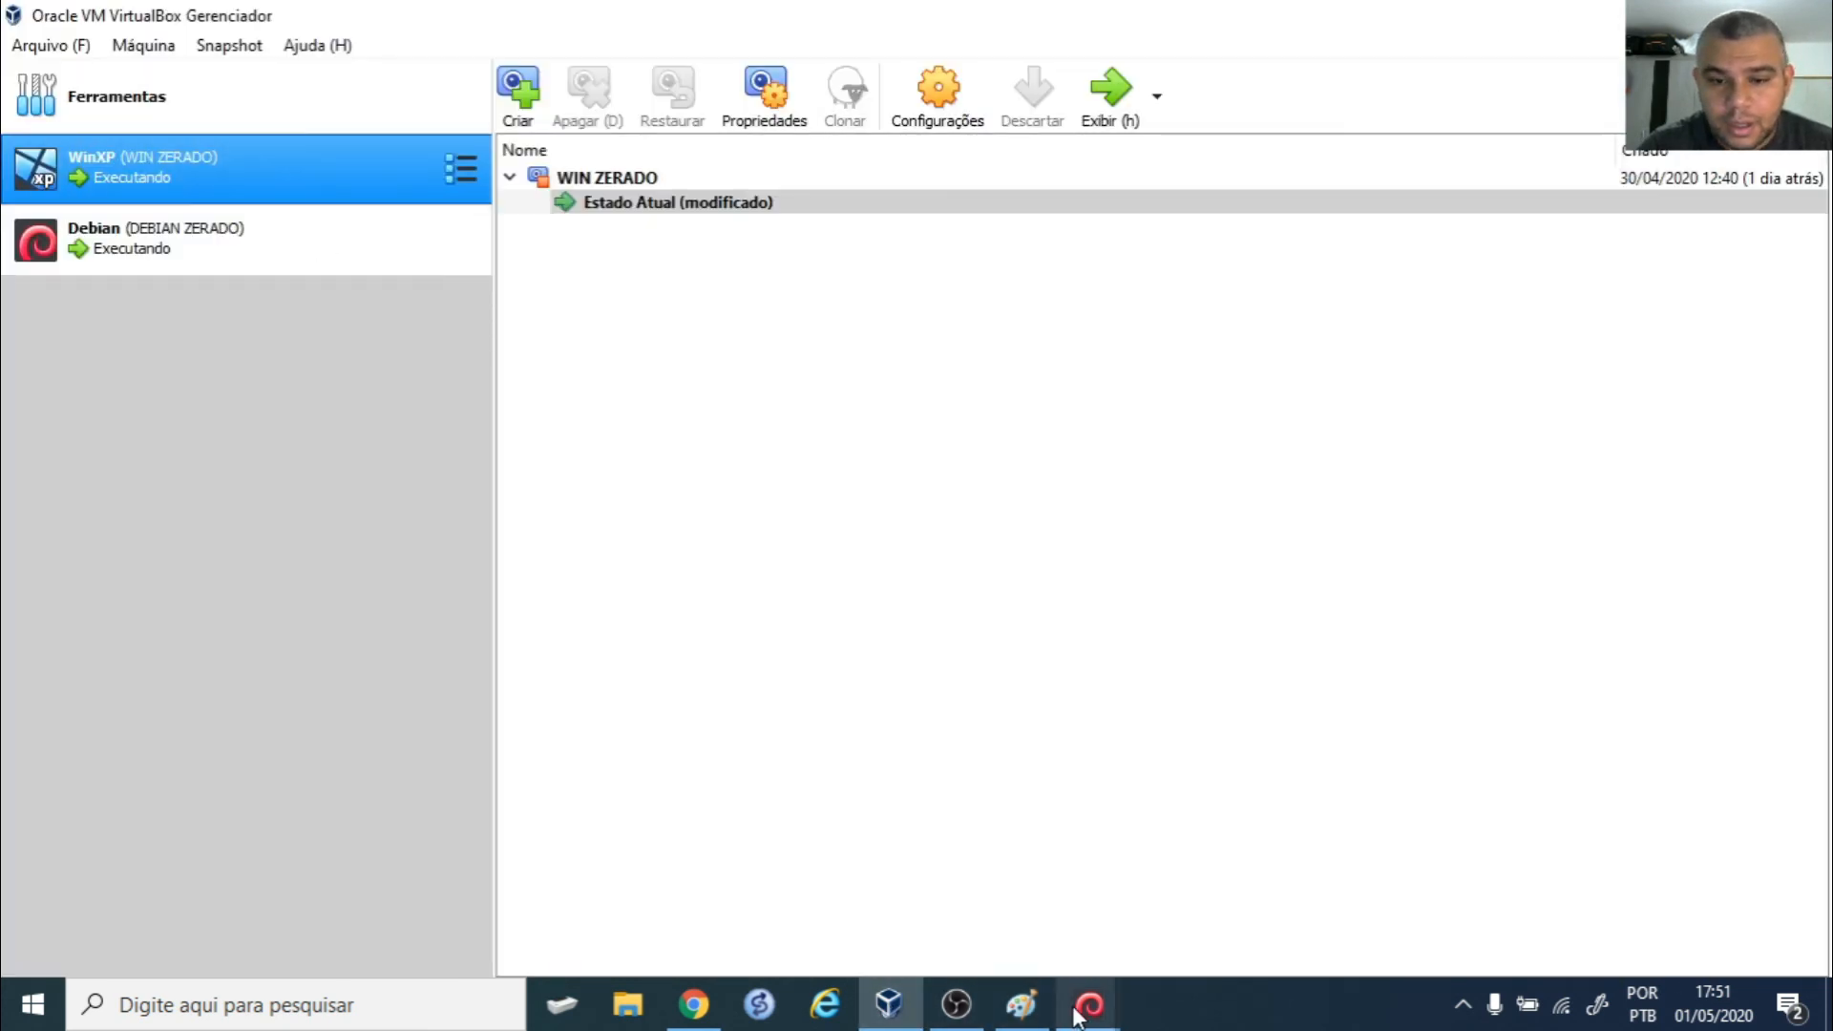
# - In the WinXP VM, close the browser showing the Apache page and open a command prompt
pyautogui.moveTo(1084, 1015)
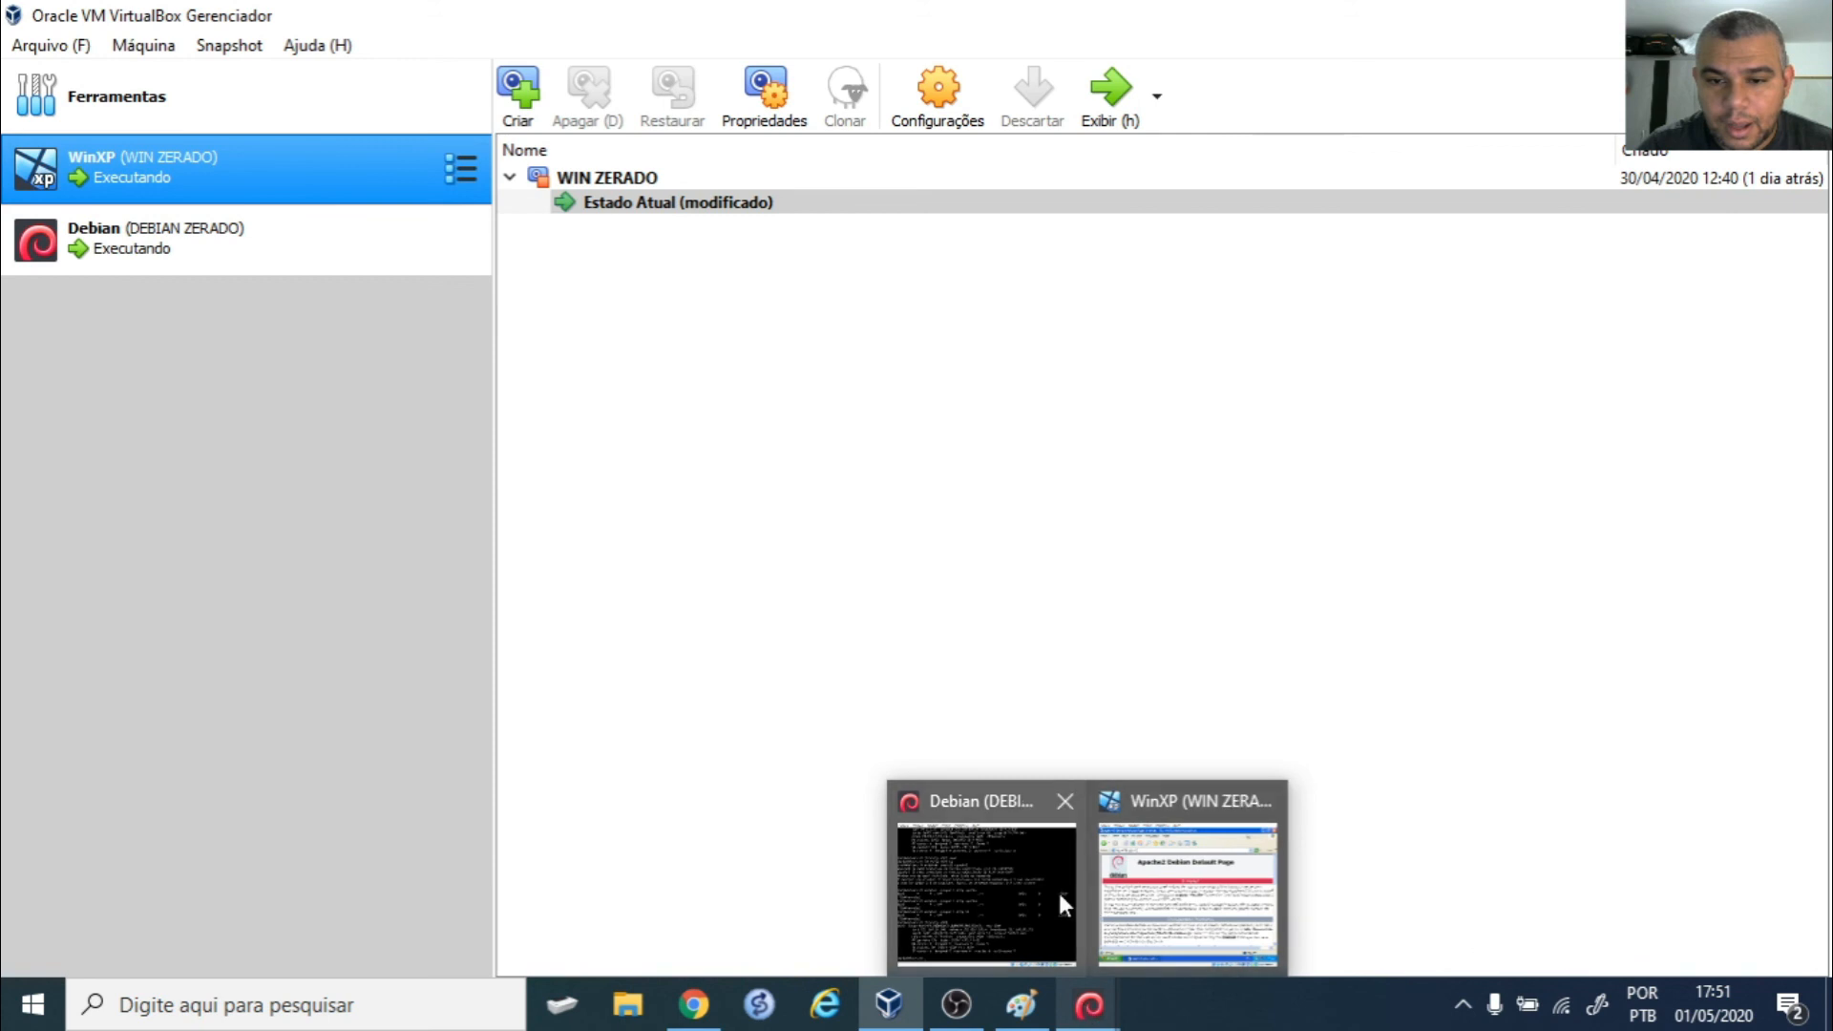
pyautogui.click(1160, 893)
pyautogui.click(1147, 128)
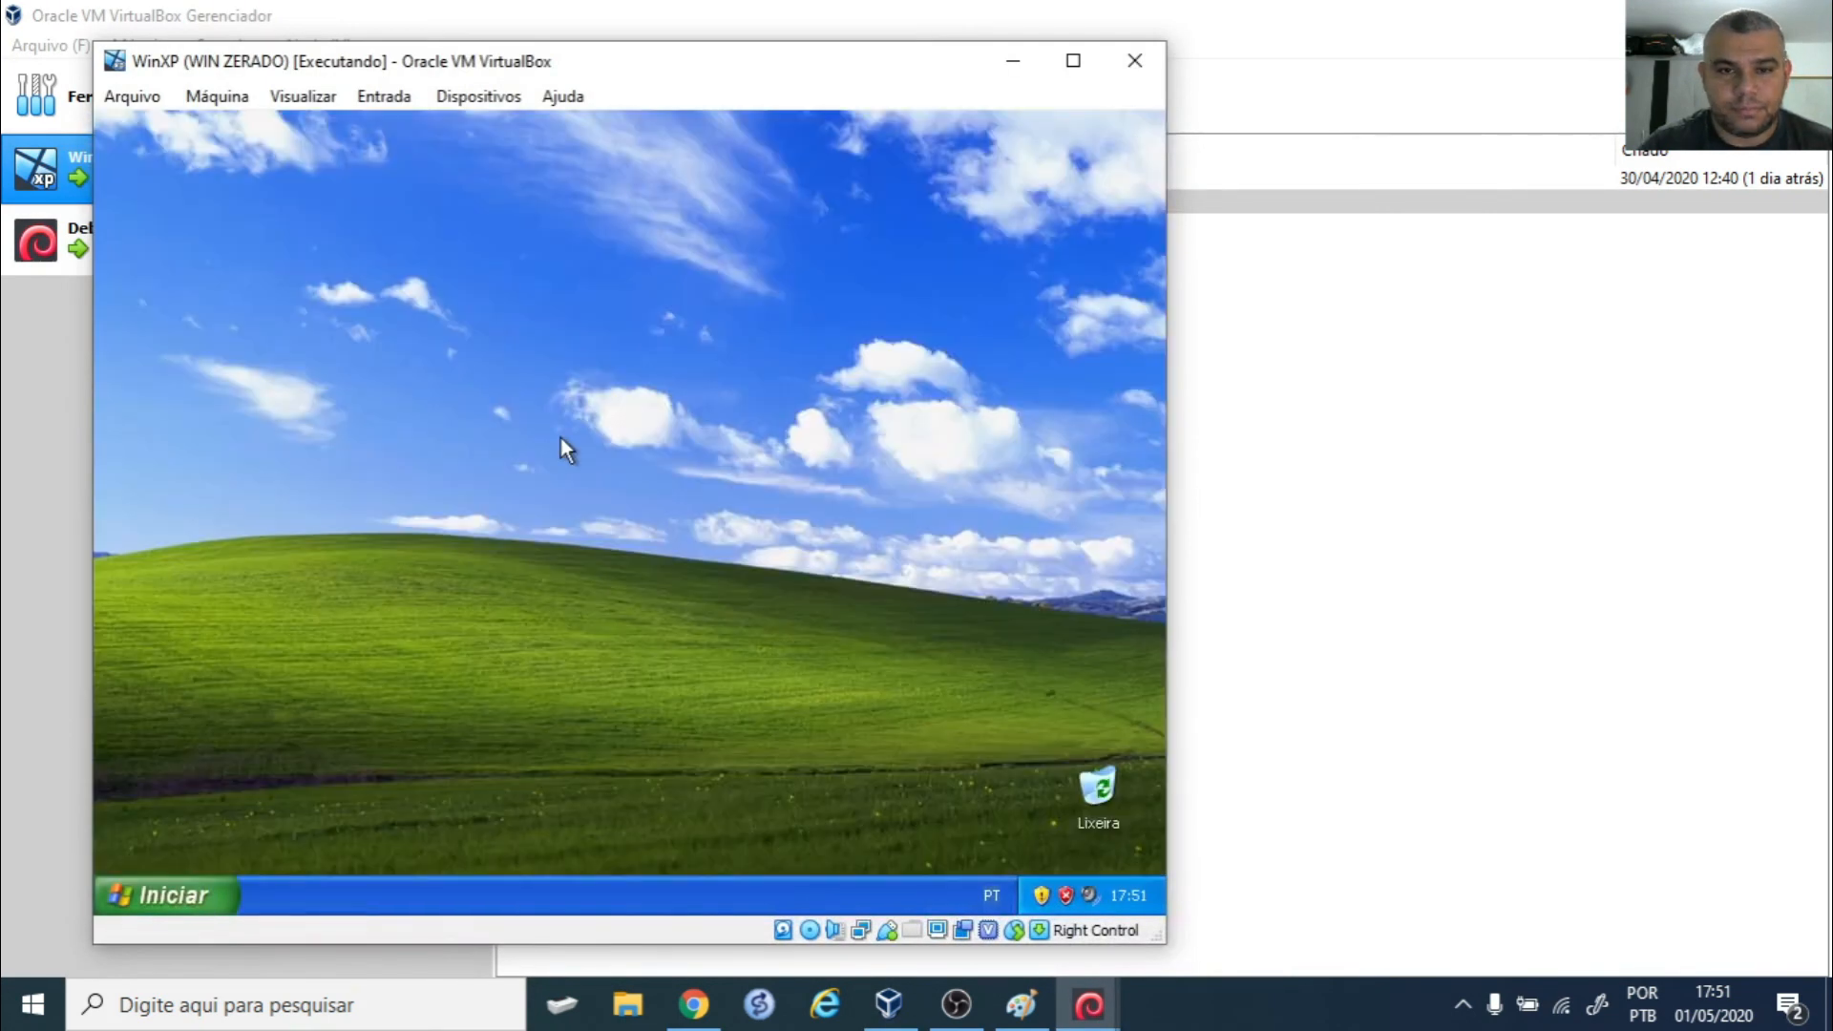
pyautogui.press('super+r')
pyautogui.press('Return')
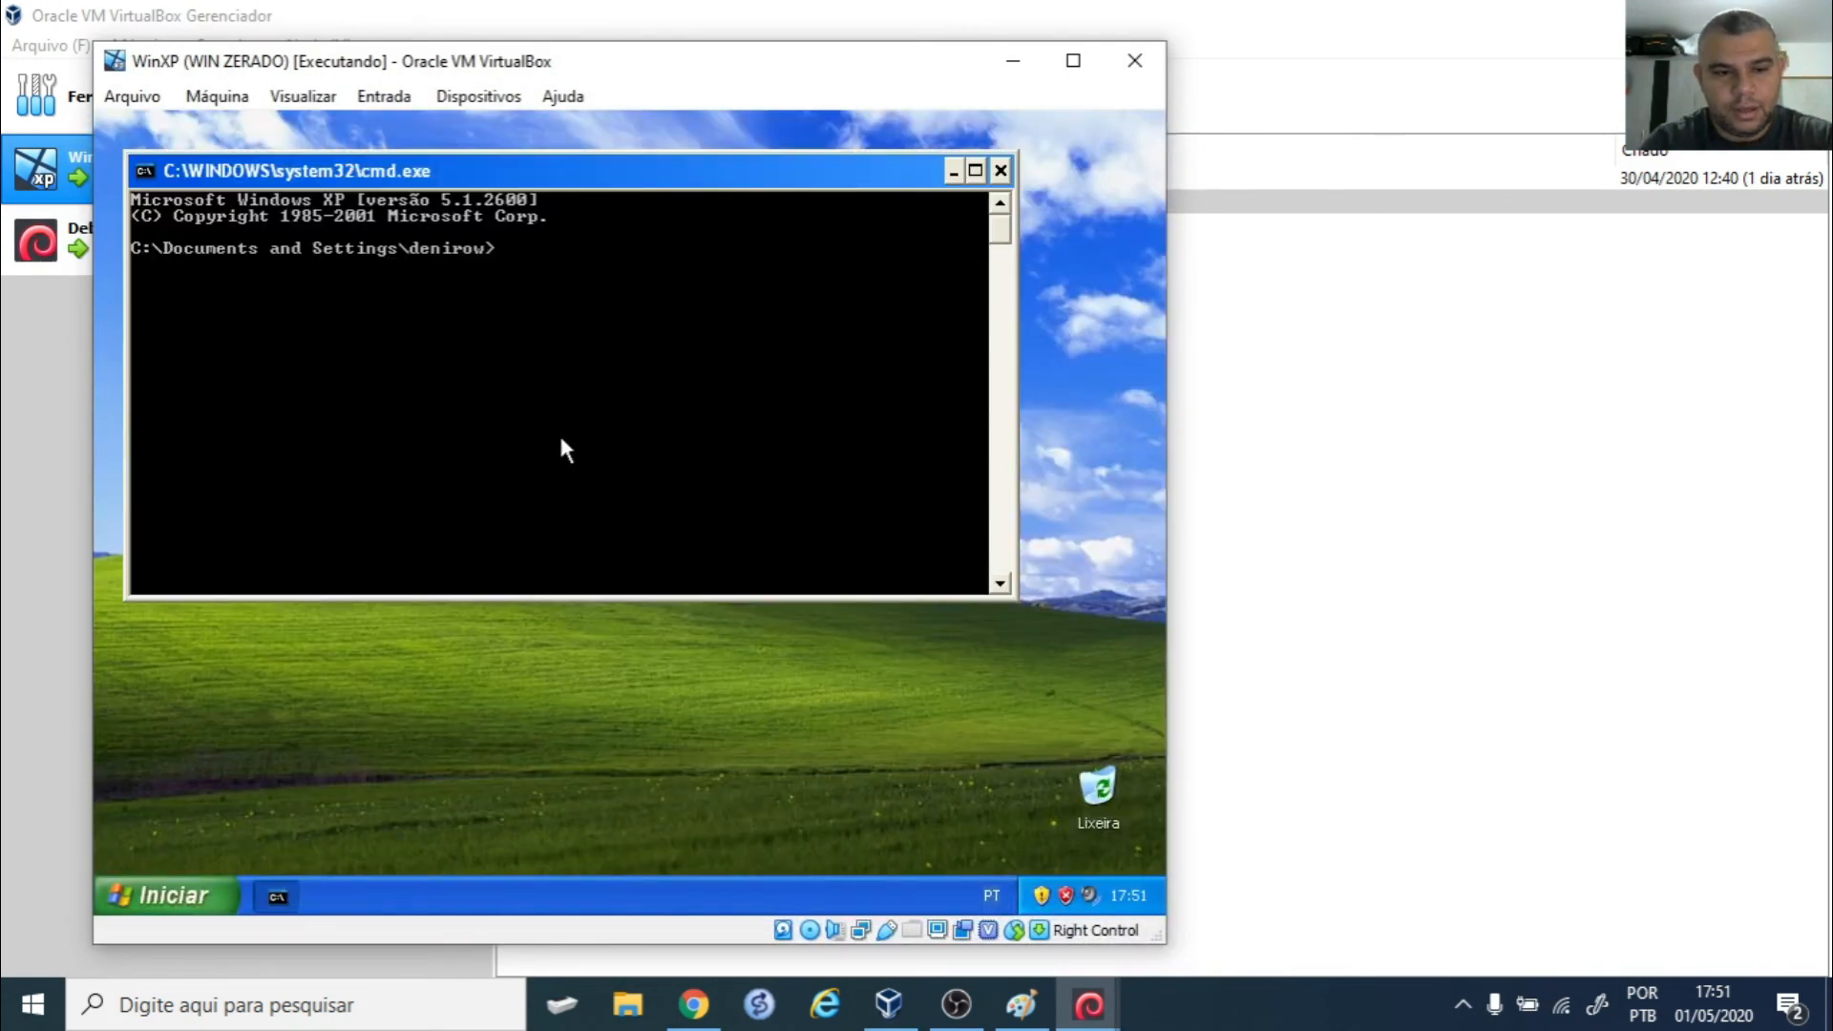
# - Switch the XP console to a white background with color f0, clear it, and run route PRINT
pyautogui.write('color g0')
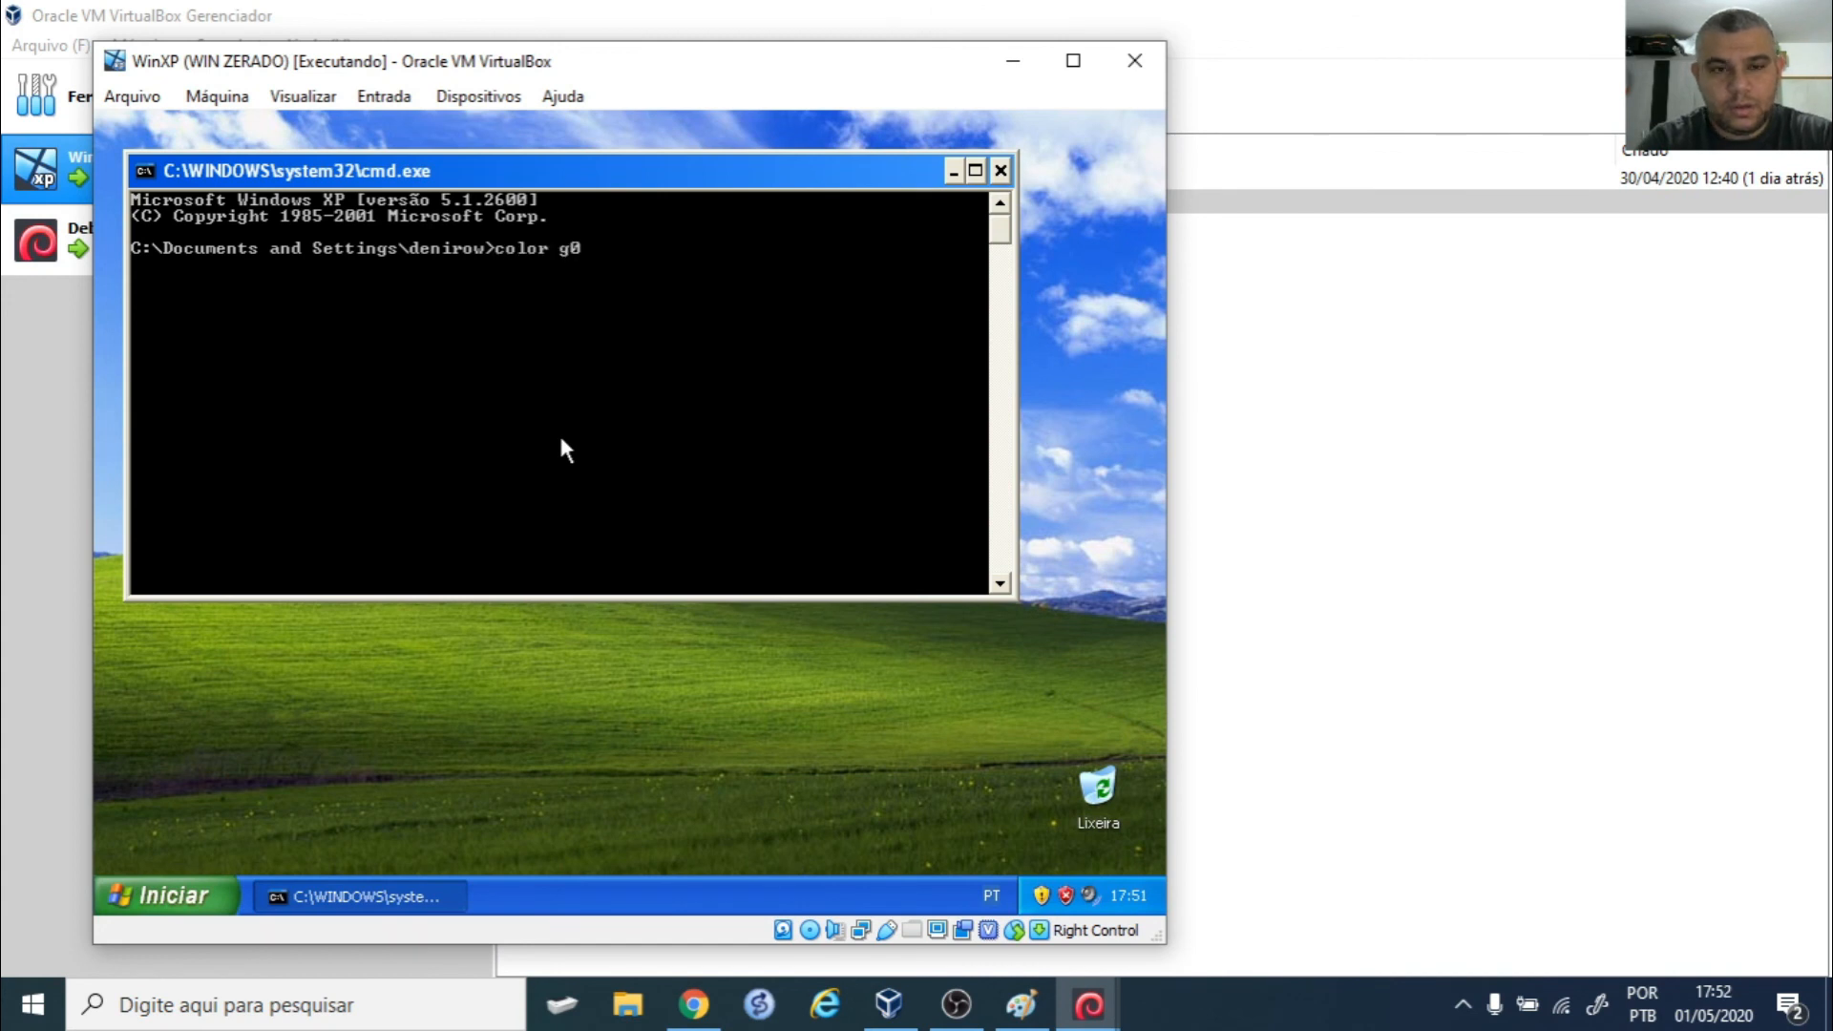
pyautogui.press('Return')
pyautogui.press('Return')
pyautogui.press('Up')
pyautogui.press('BackSpace')
pyautogui.press('BackSpace')
pyautogui.write('f0')
pyautogui.press('Return')
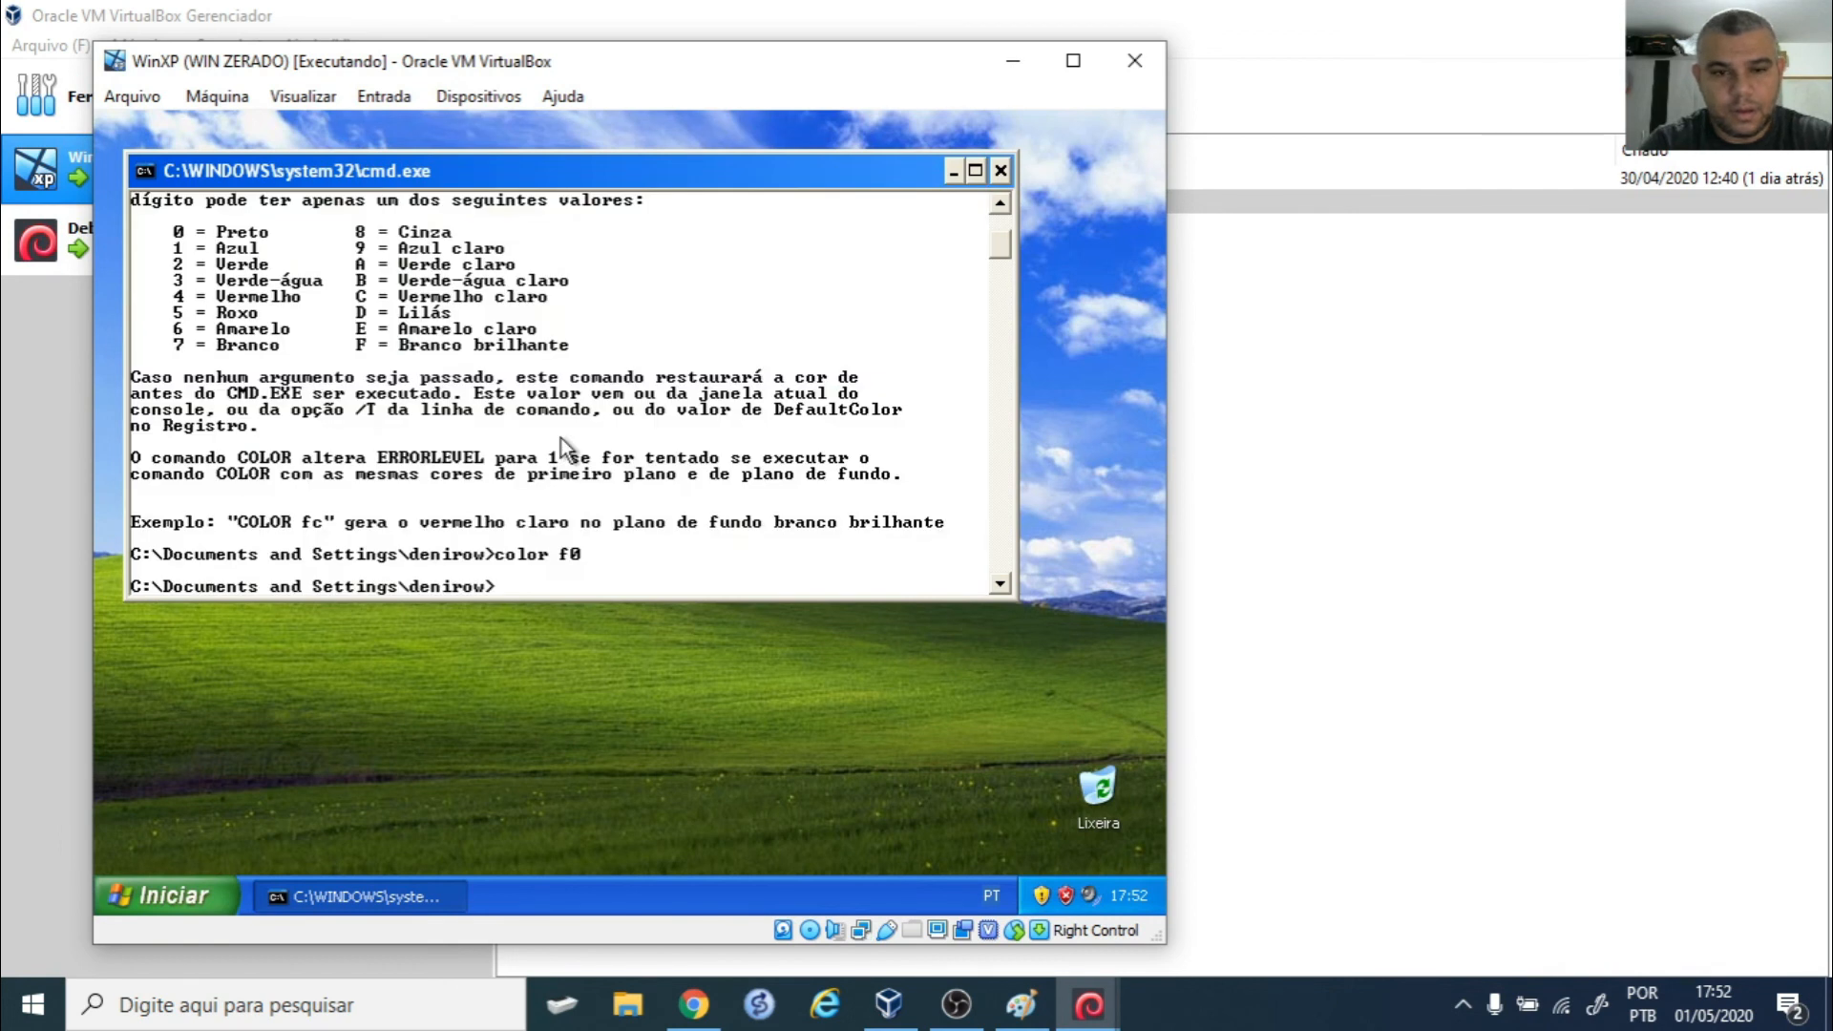
pyautogui.write('cls')
pyautogui.press('Return')
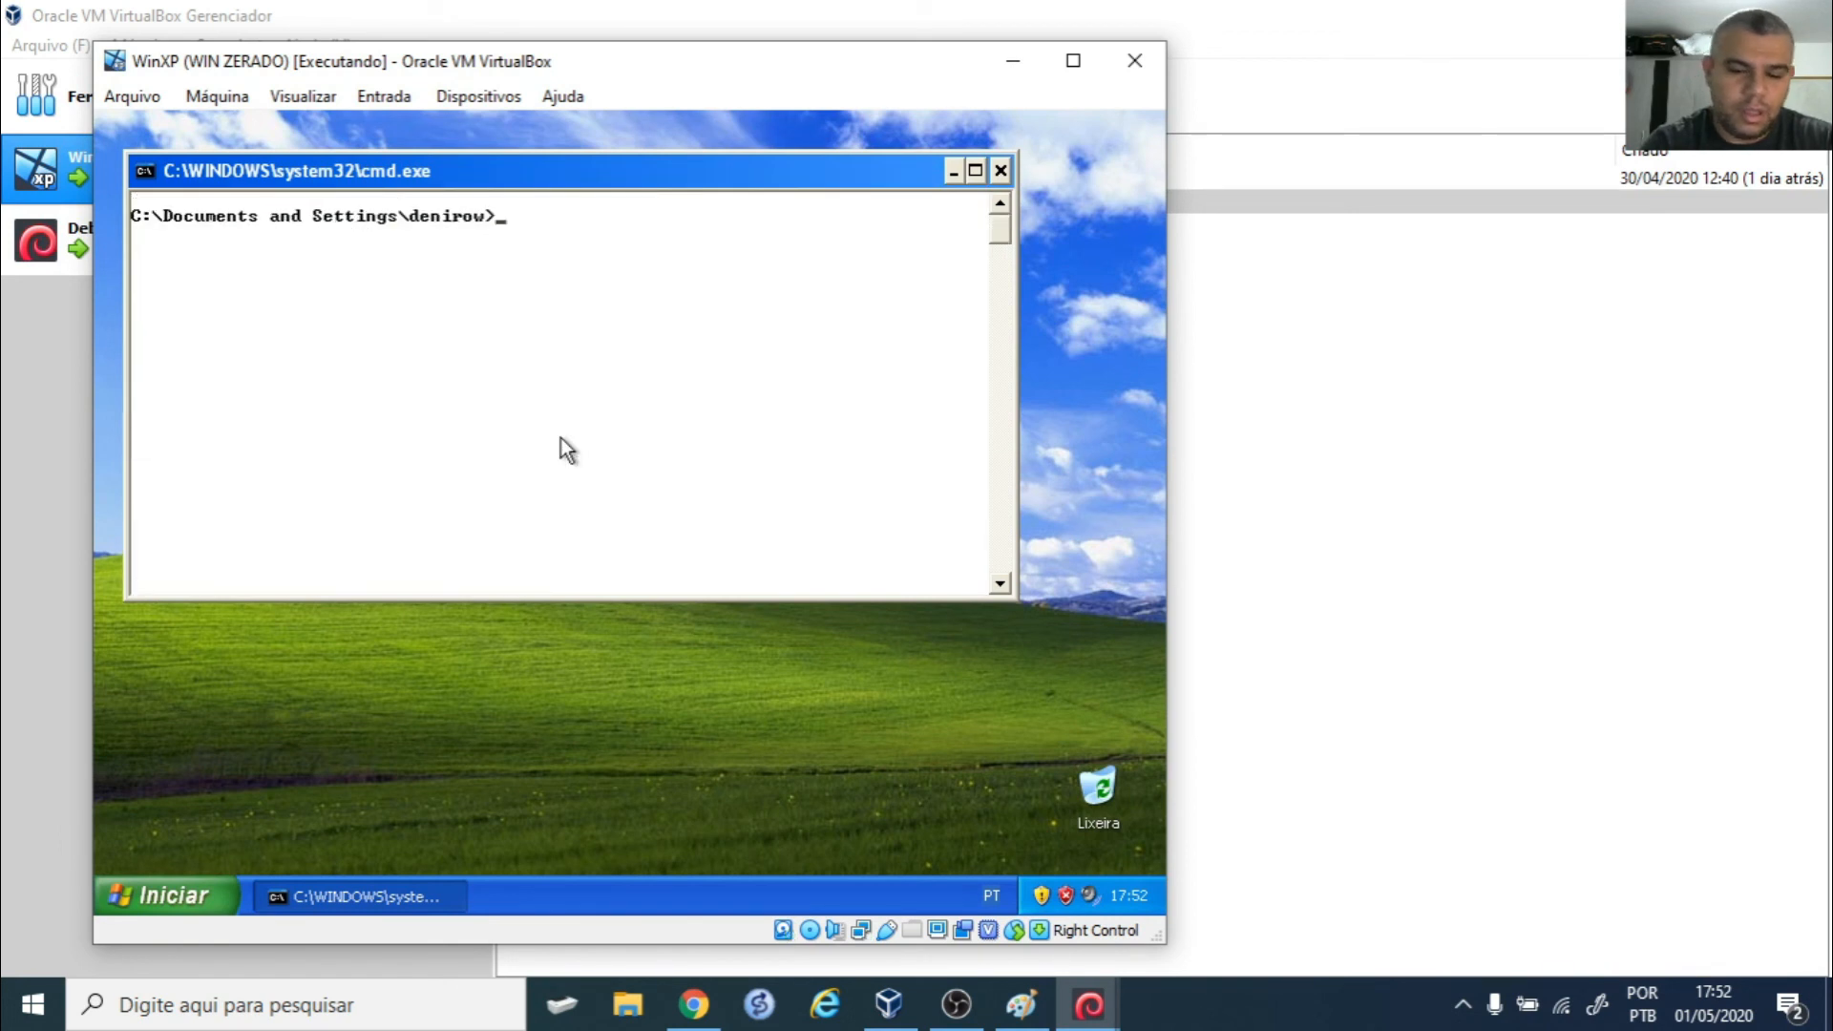
pyautogui.write('route PRINT')
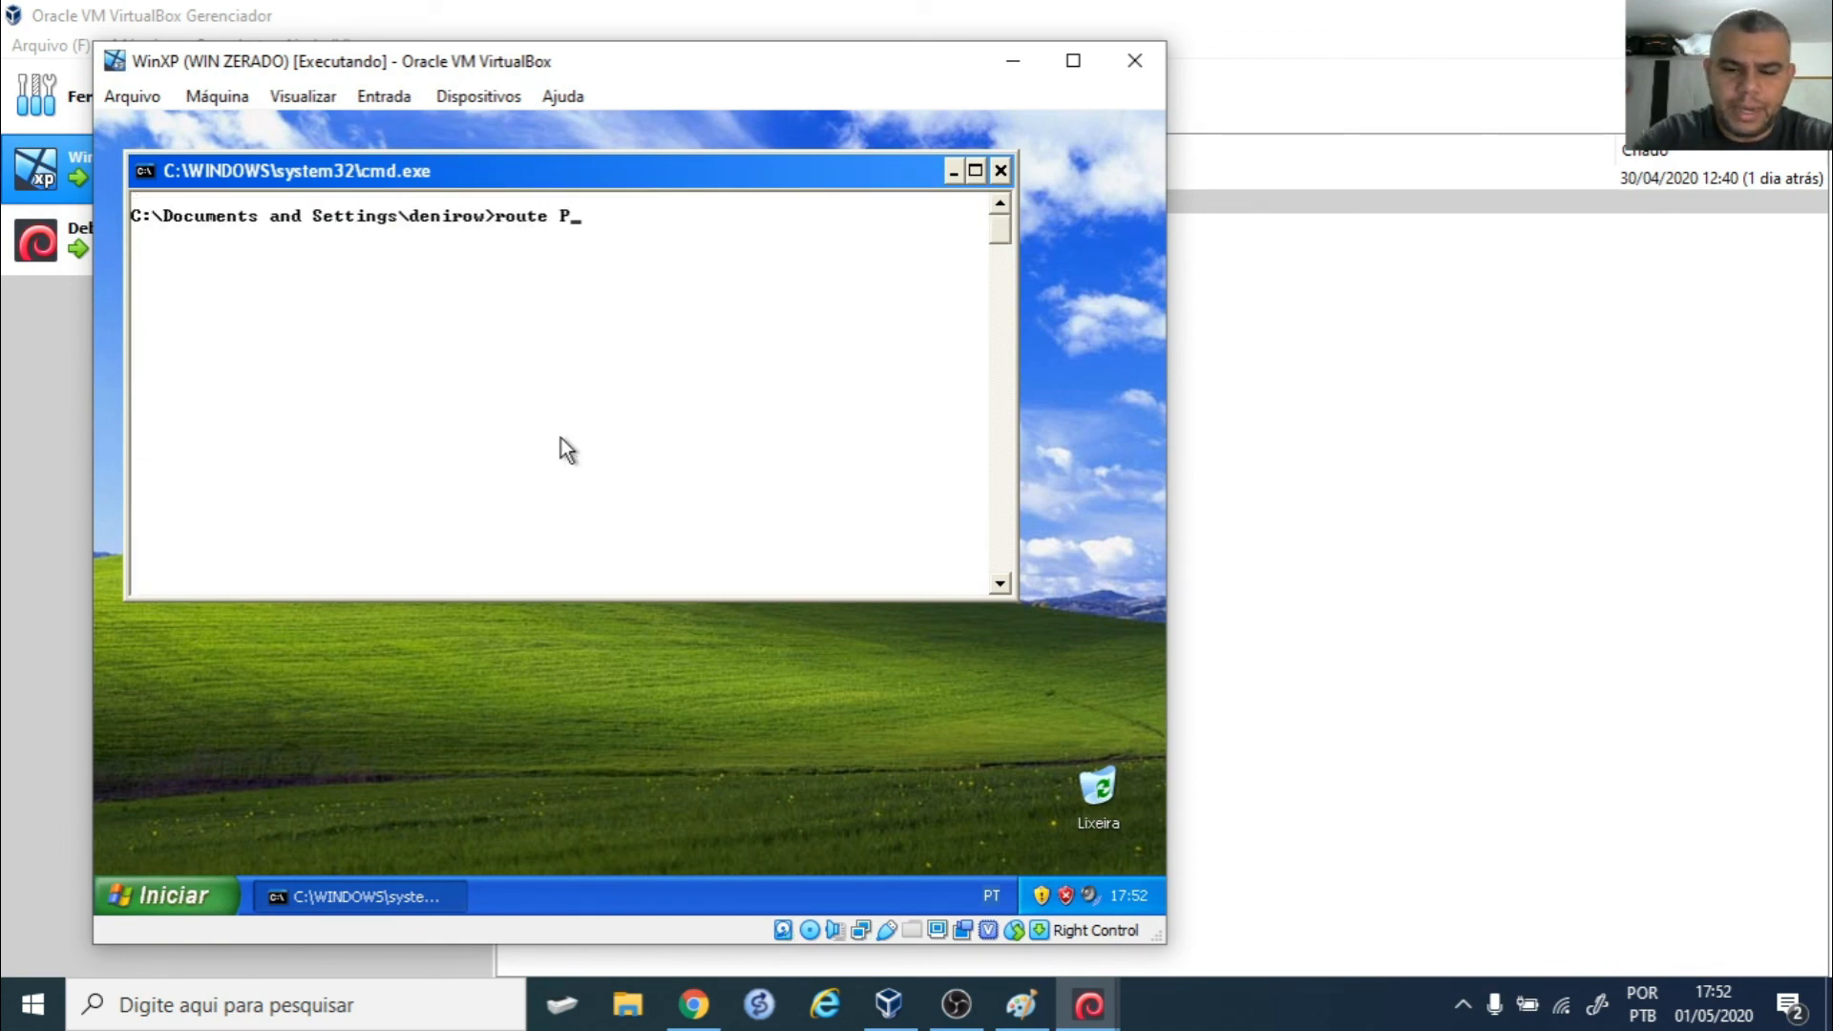
pyautogui.press('Return')
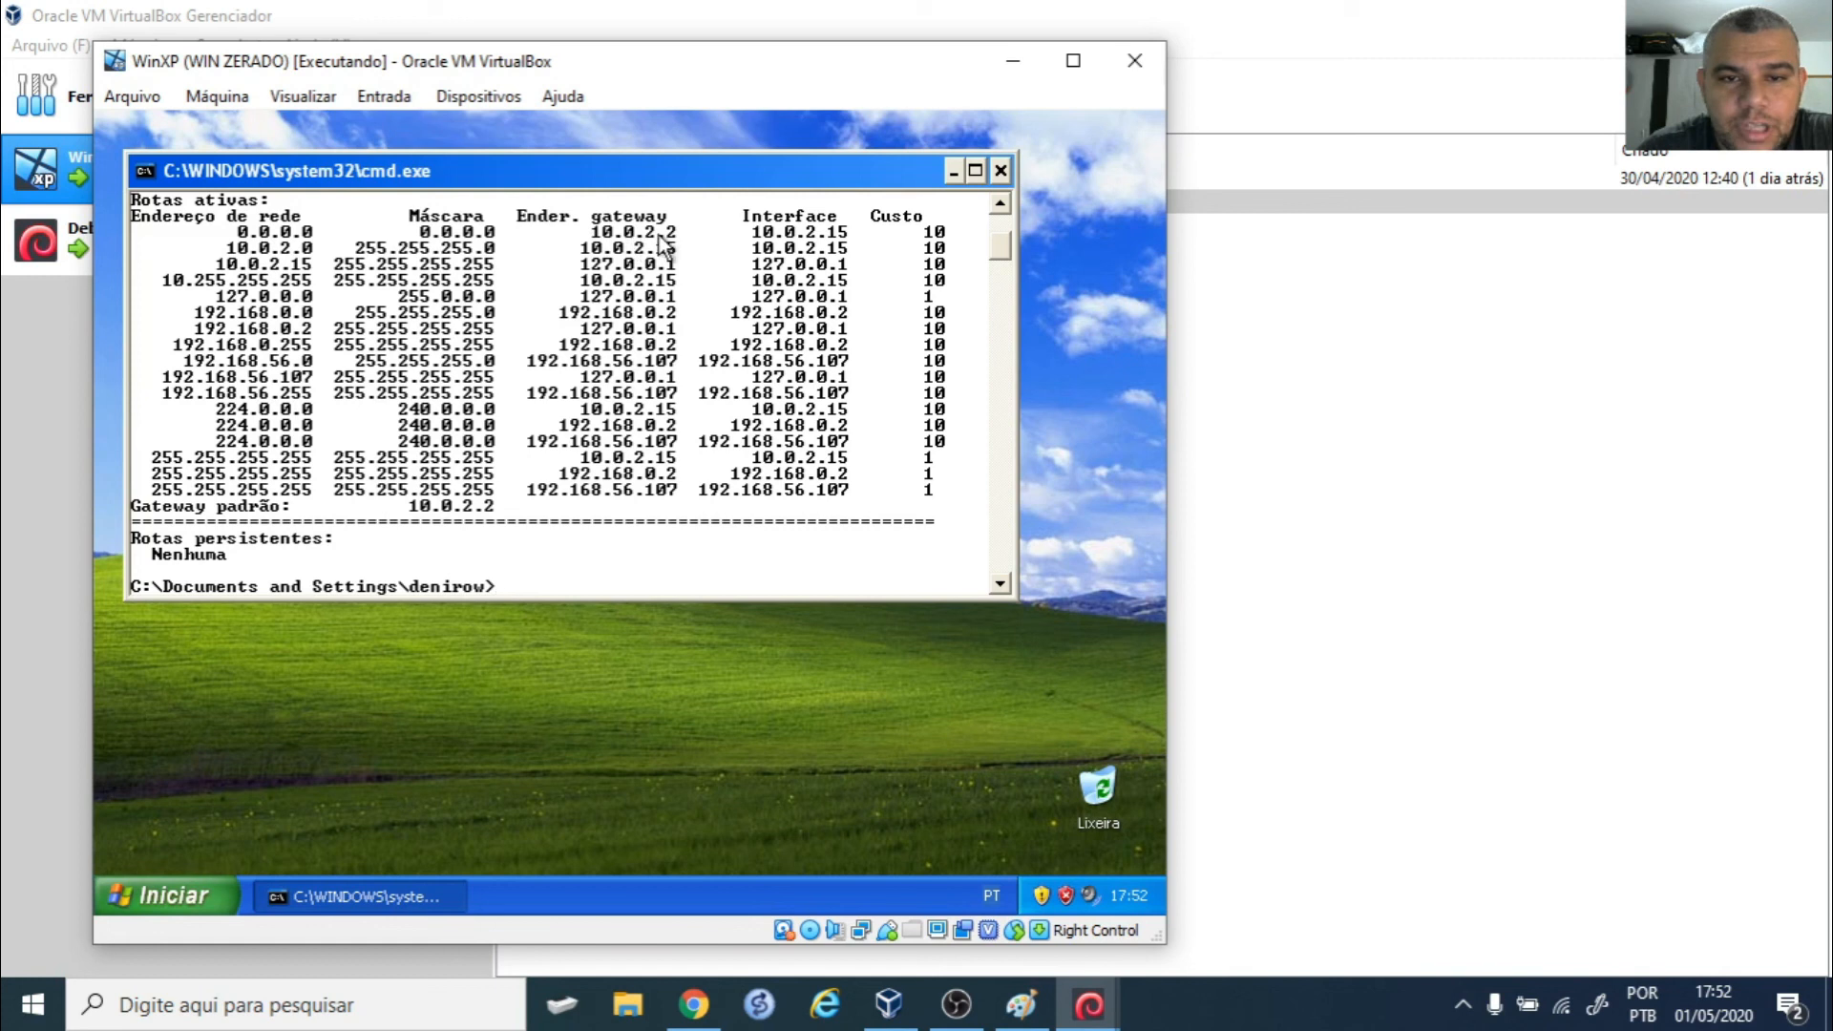
# - In the Debian VM terminal, clear the screen and show the kernel routing table with route -n
pyautogui.click(967, 1010)
pyautogui.click(984, 835)
pyautogui.hotkey('ctrl', 'l')
pyautogui.write('route -n')
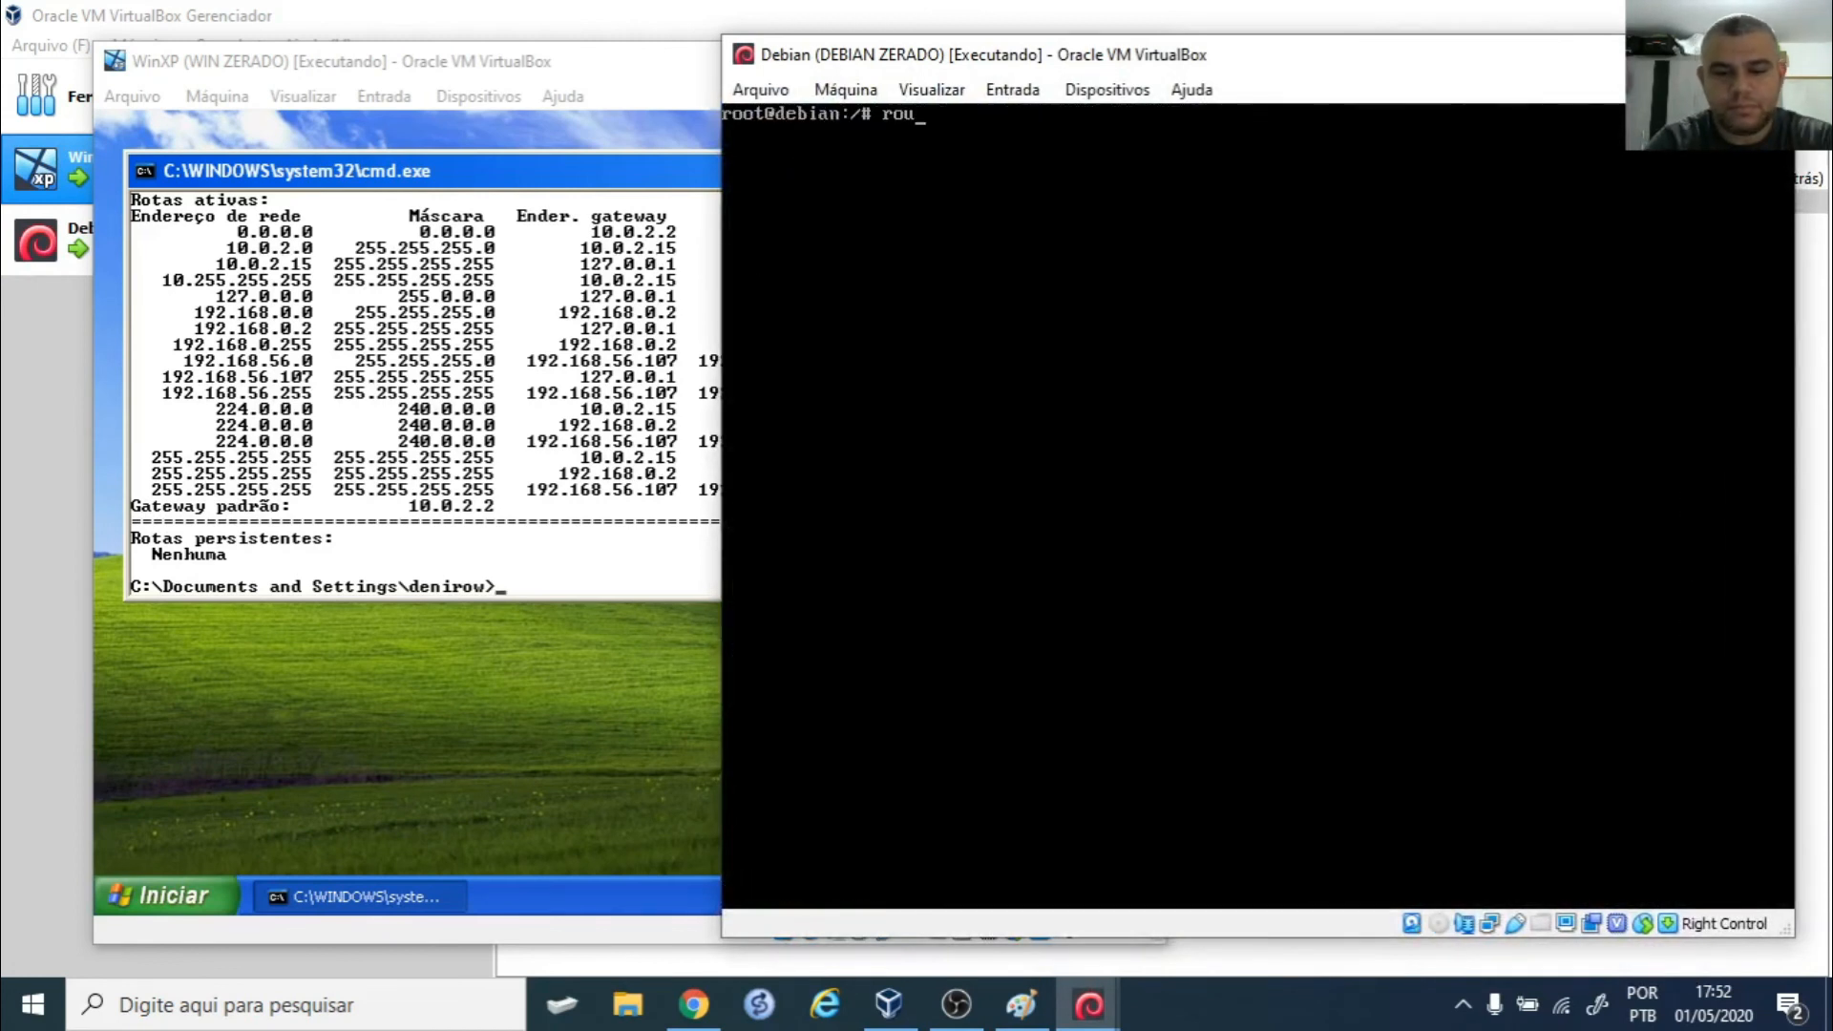
pyautogui.press('Return')
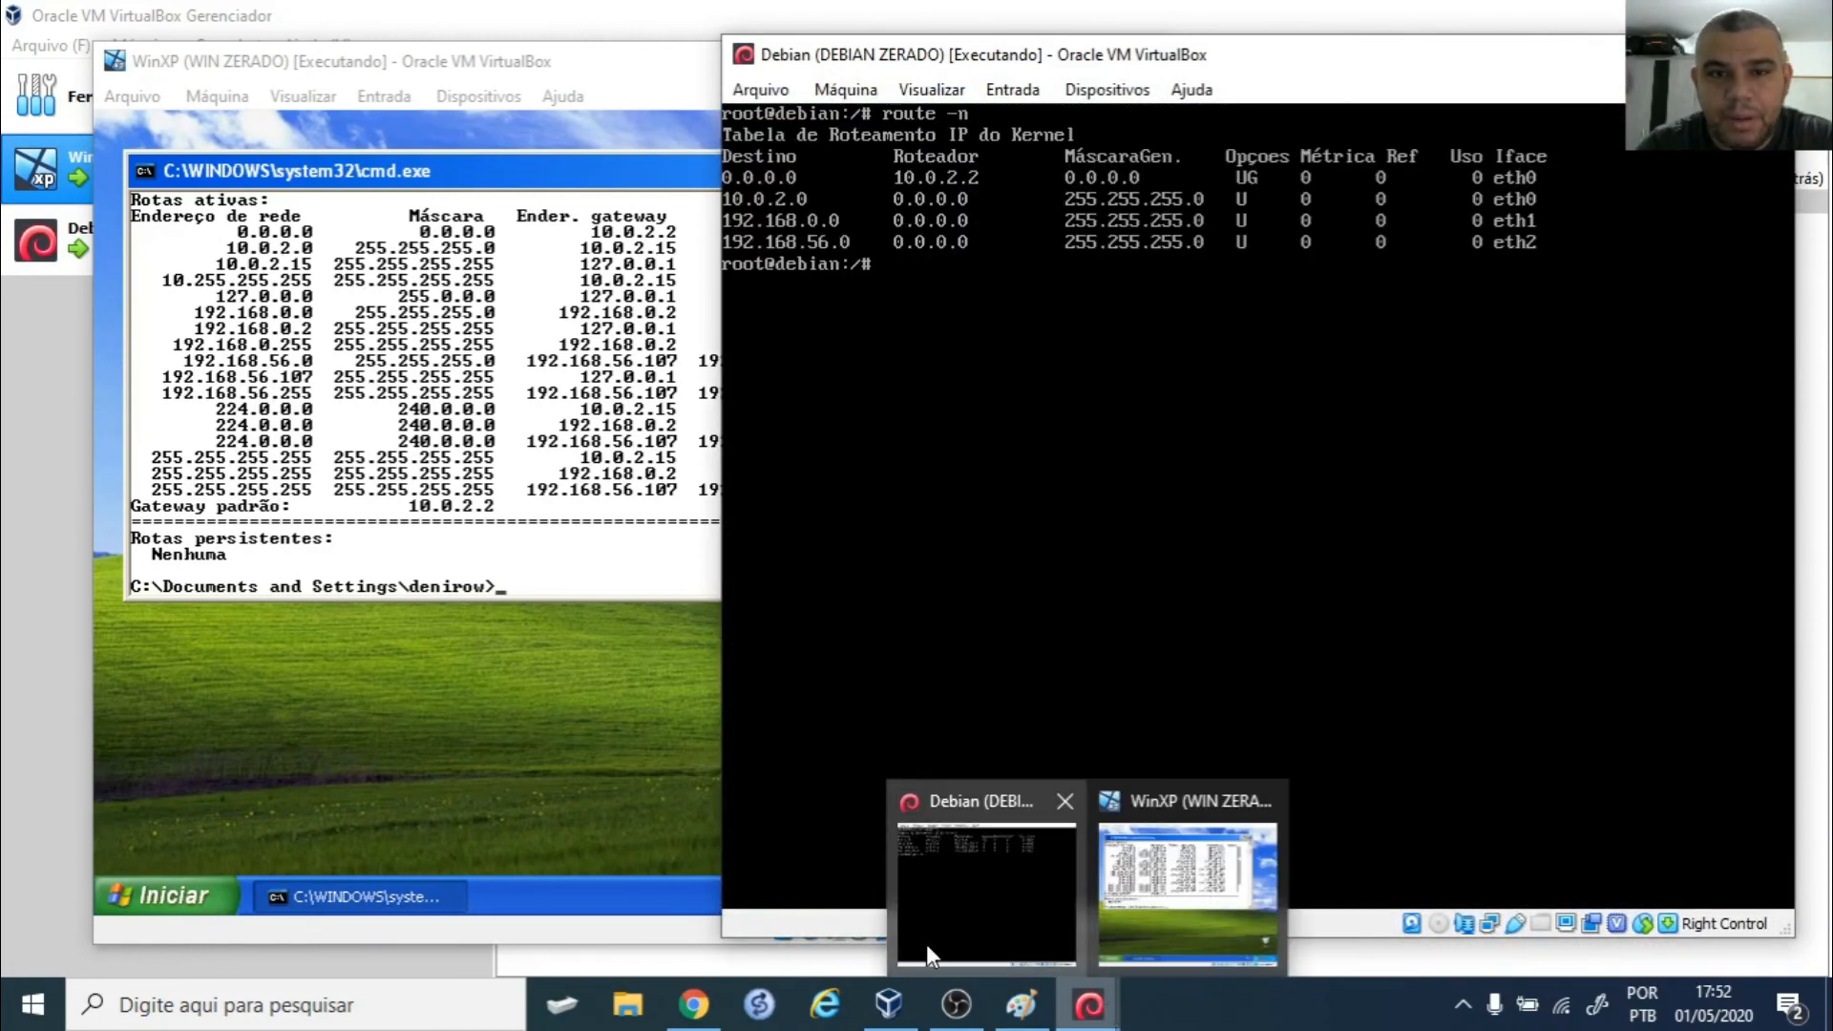